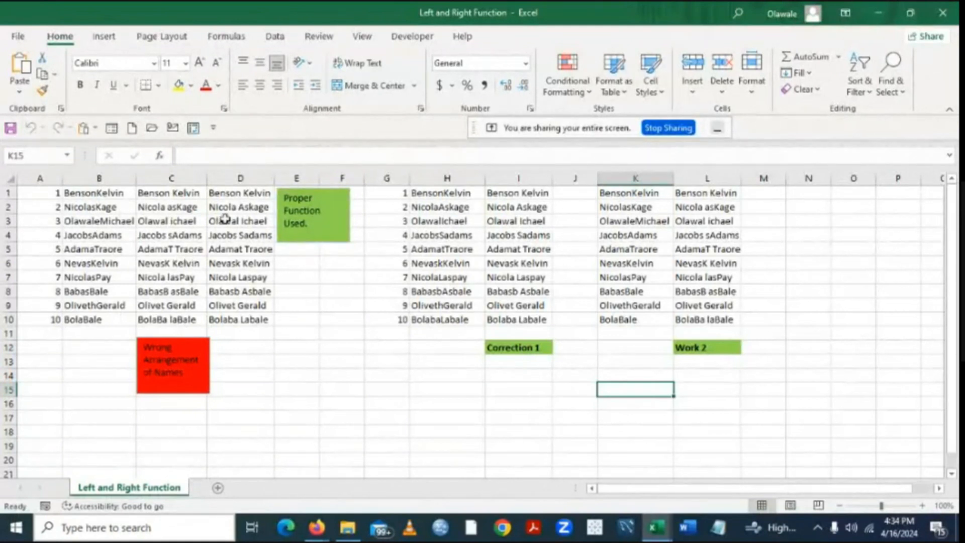
Examine the PROPER, LEFT and RIGHT formulas behind the separated names in cells D1, I1 to I3 and L1.
click(236, 196)
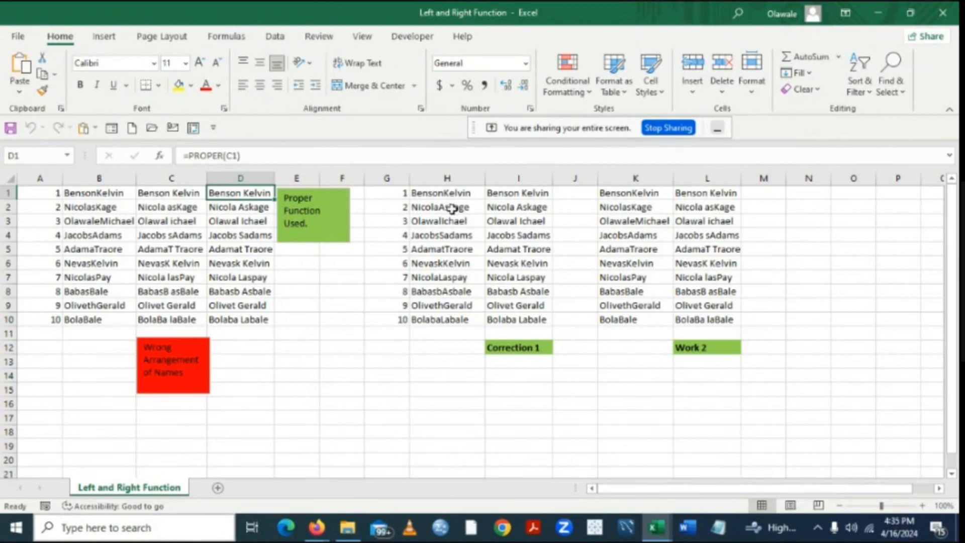
click(502, 204)
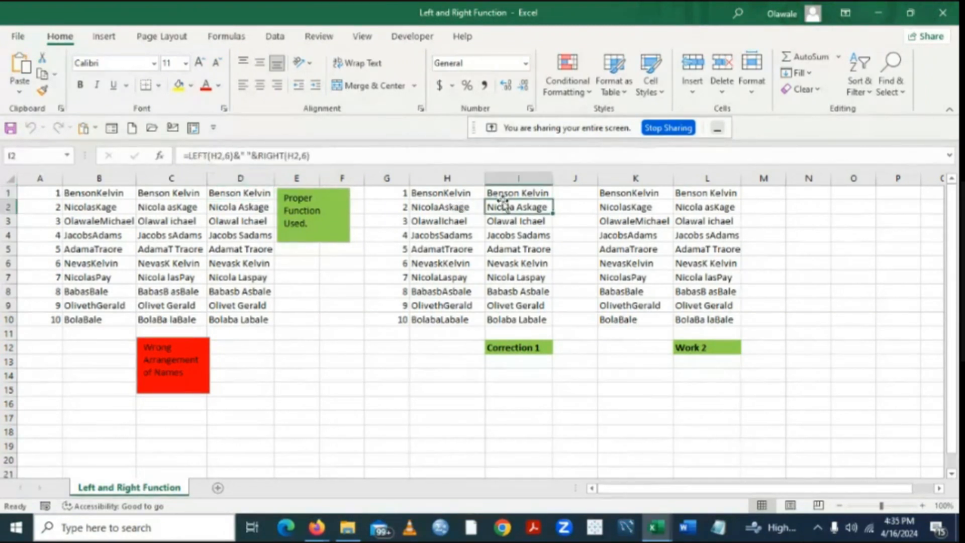
click(509, 193)
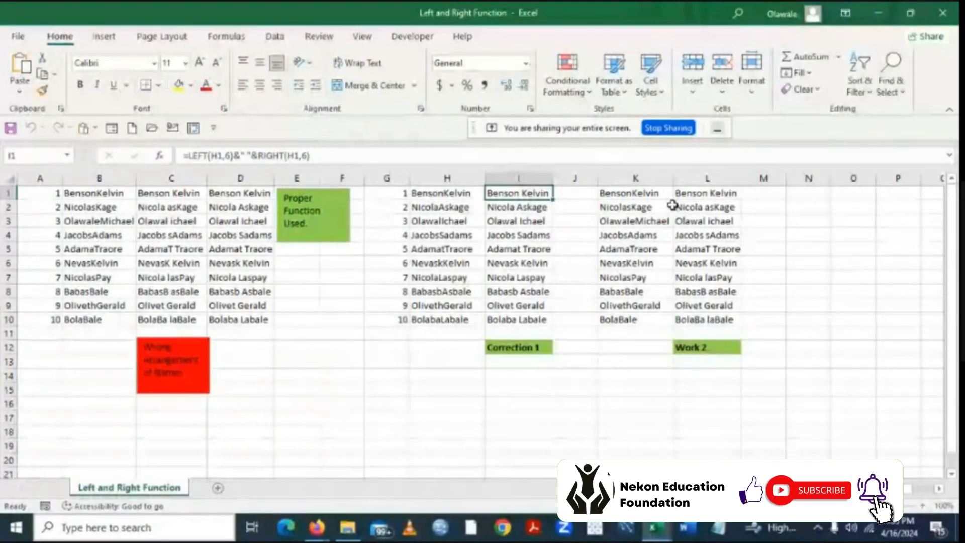
click(708, 197)
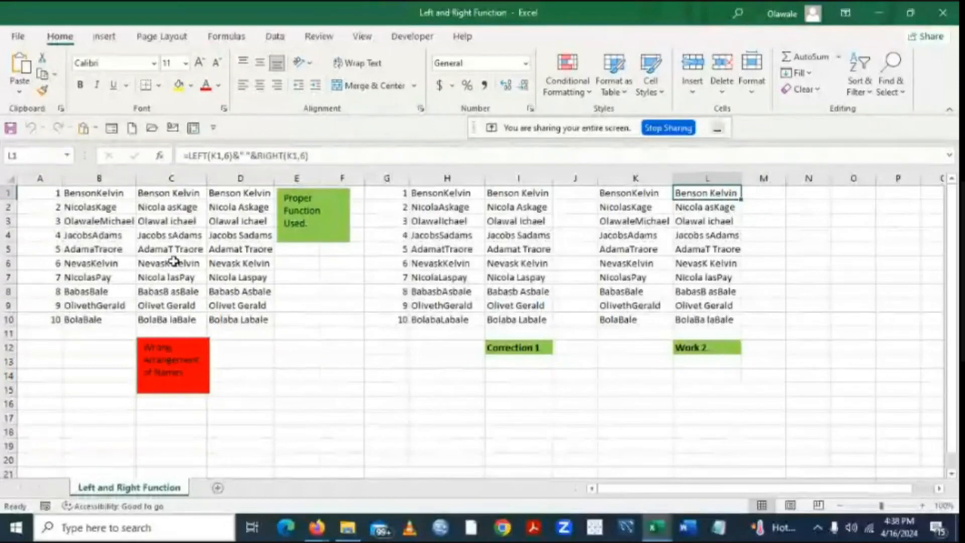
click(243, 195)
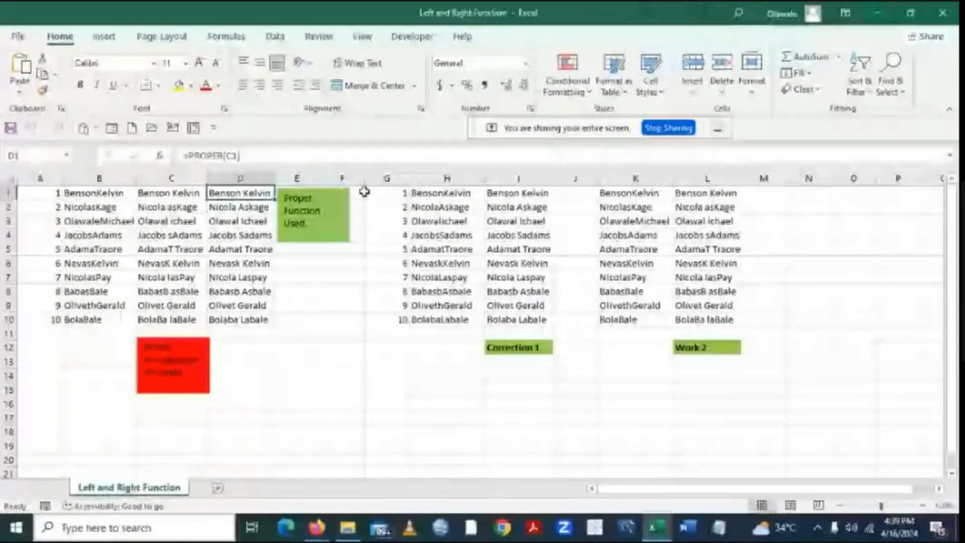
click(525, 196)
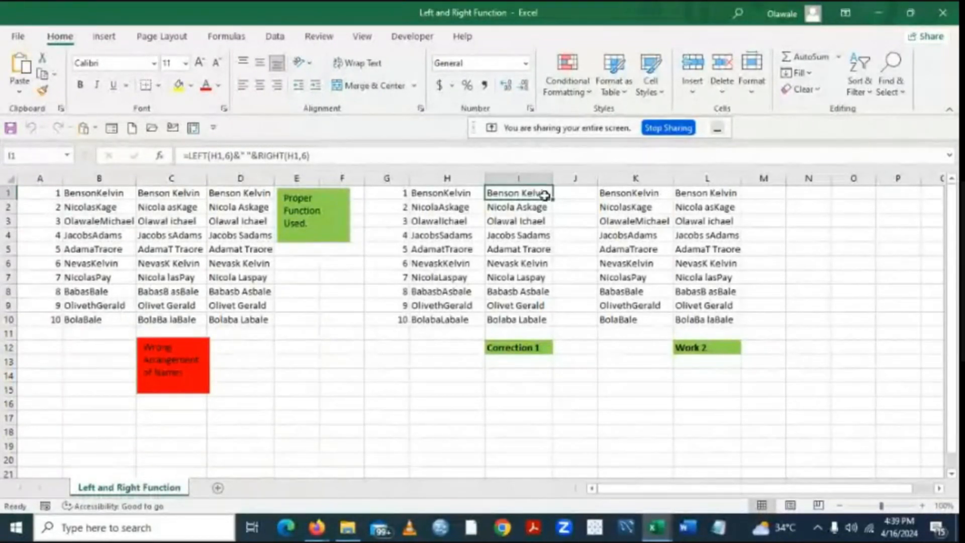
click(511, 209)
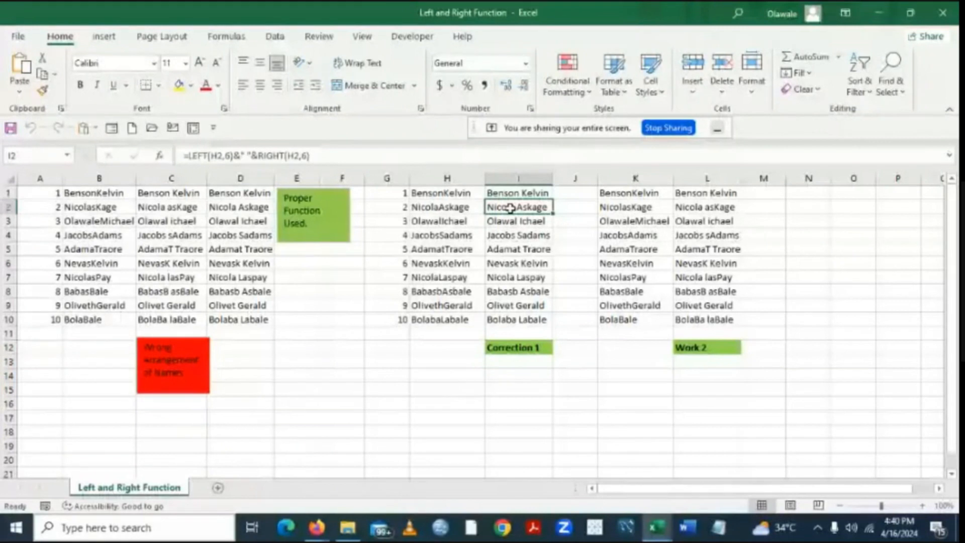
click(524, 221)
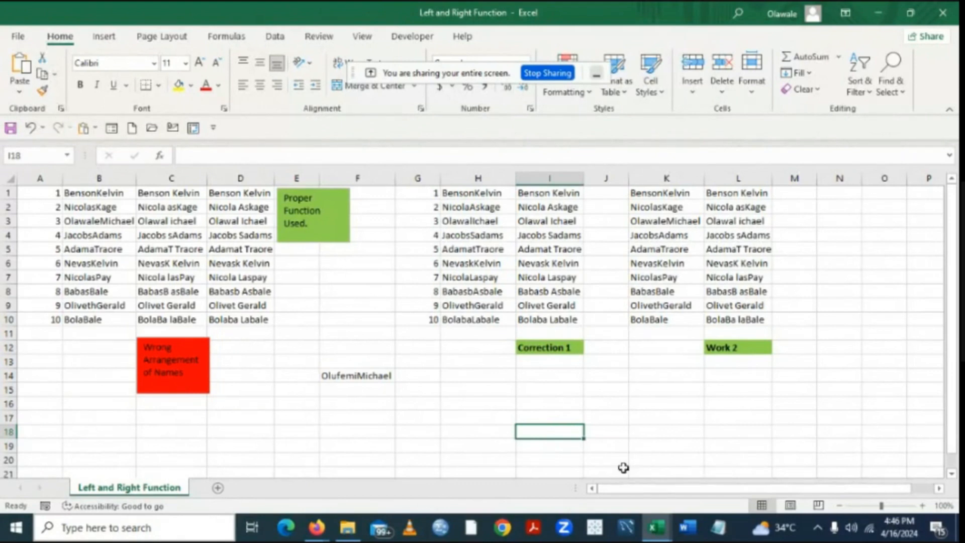
Switch to File Explorer and open the recent workbook NGO Students Assignment for the Week 3.
mouse_move(348, 525)
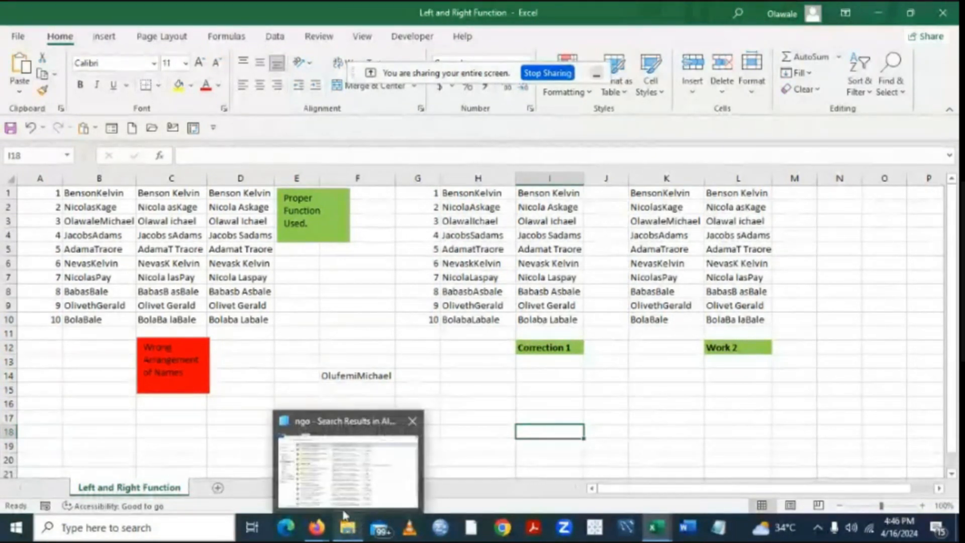
mouse_move(347, 501)
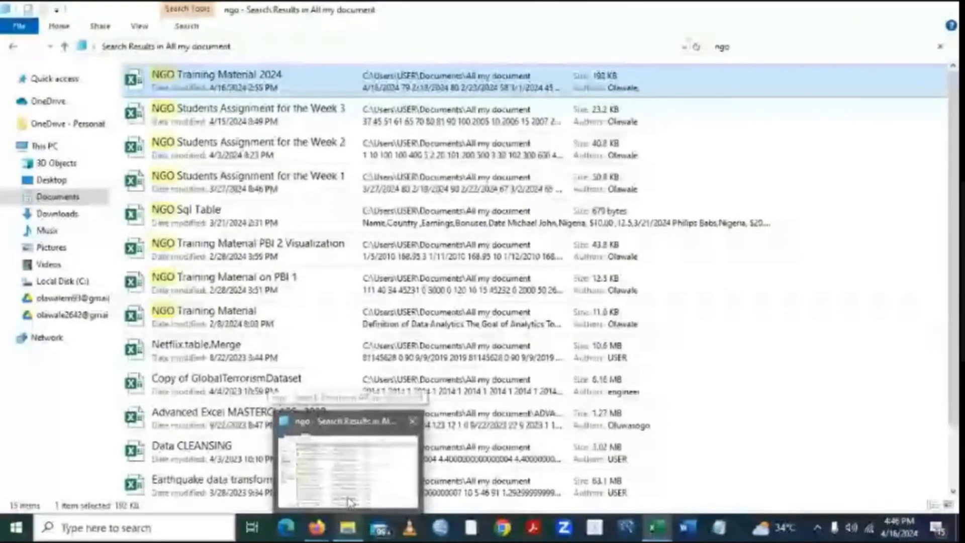
click(351, 501)
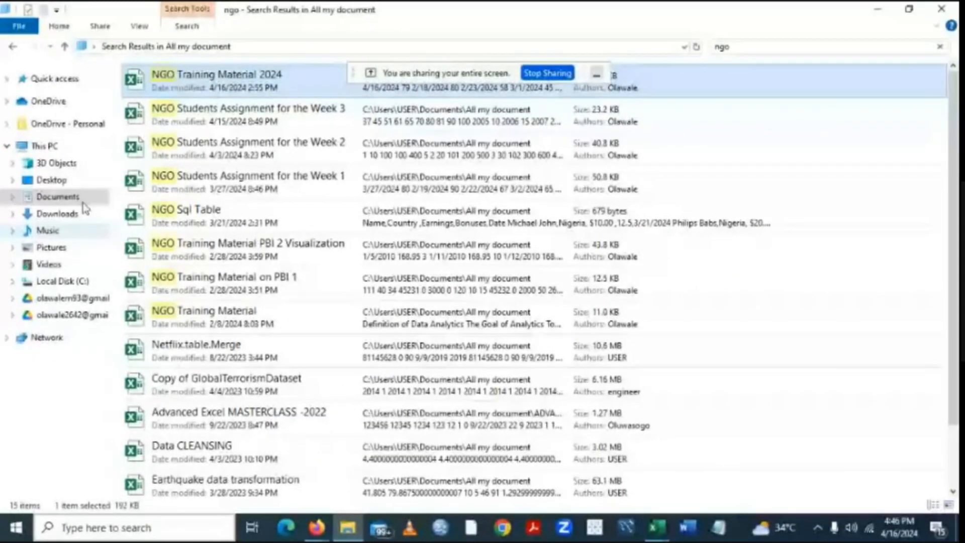
click(54, 79)
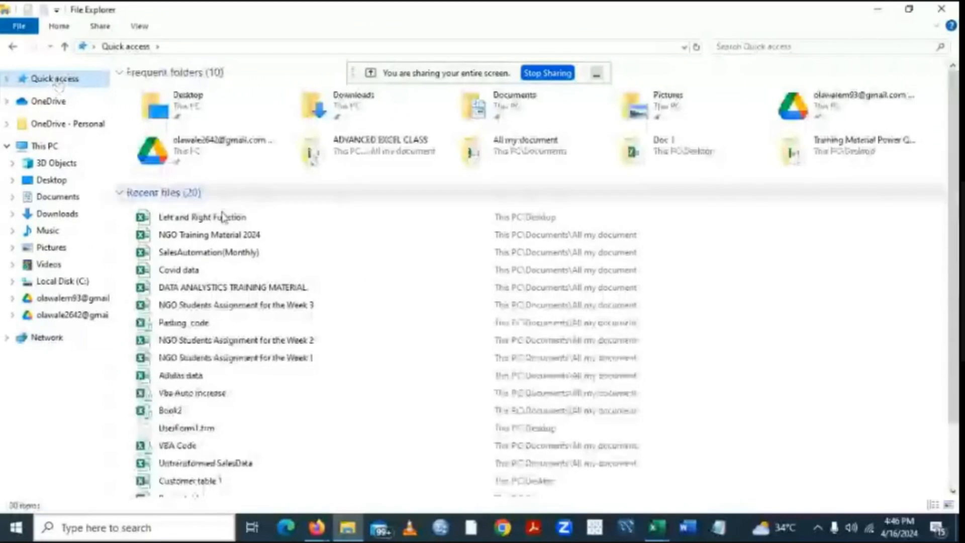
double_click(206, 307)
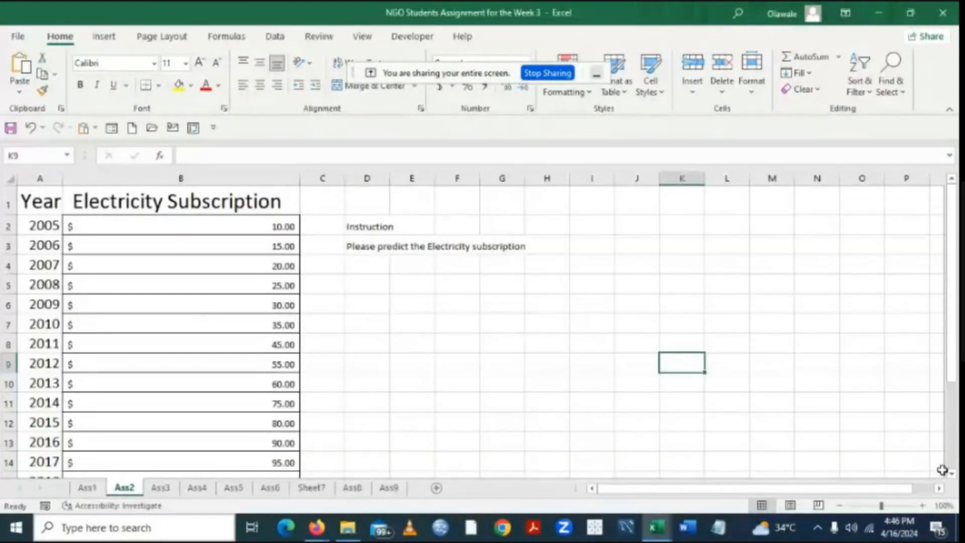
scroll(953, 475, down, 1)
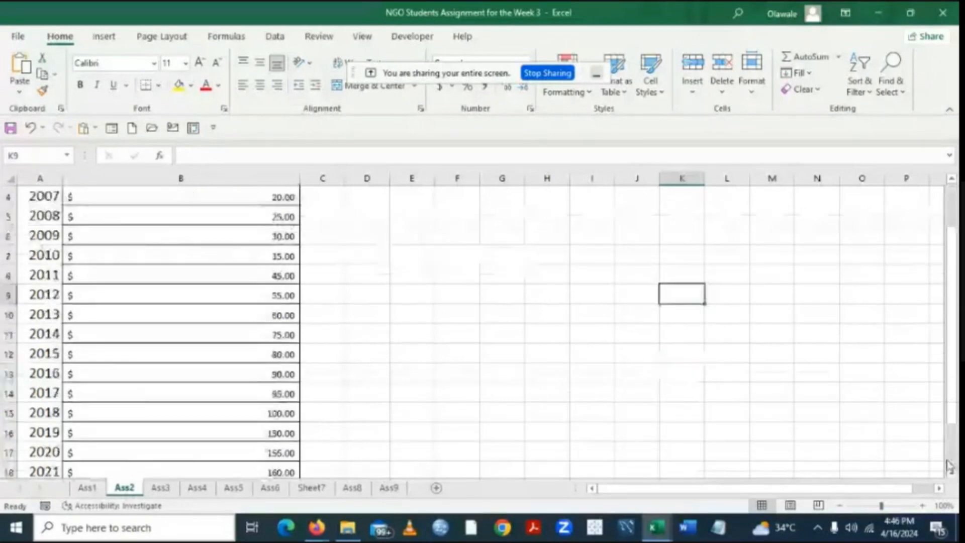
scroll(953, 474, down, 5)
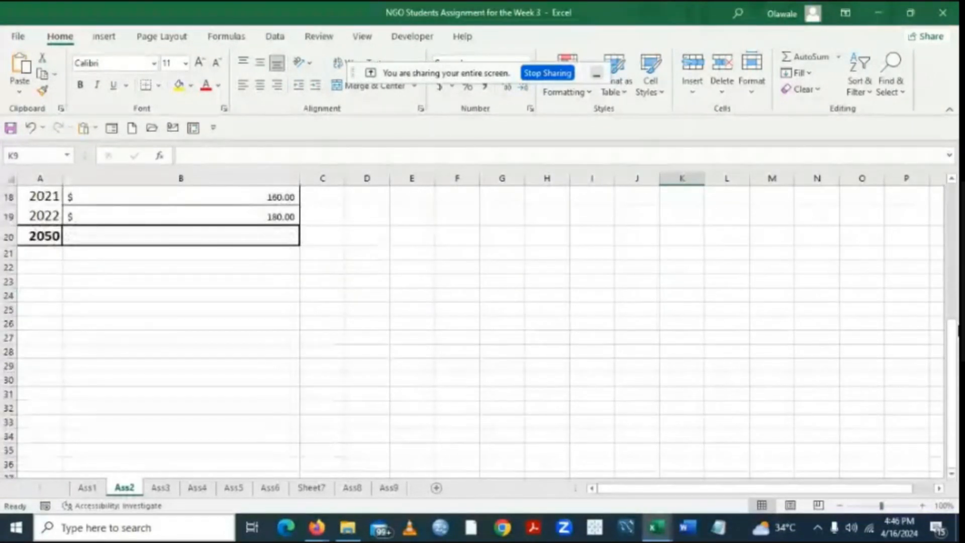
scroll(954, 186, up, 3)
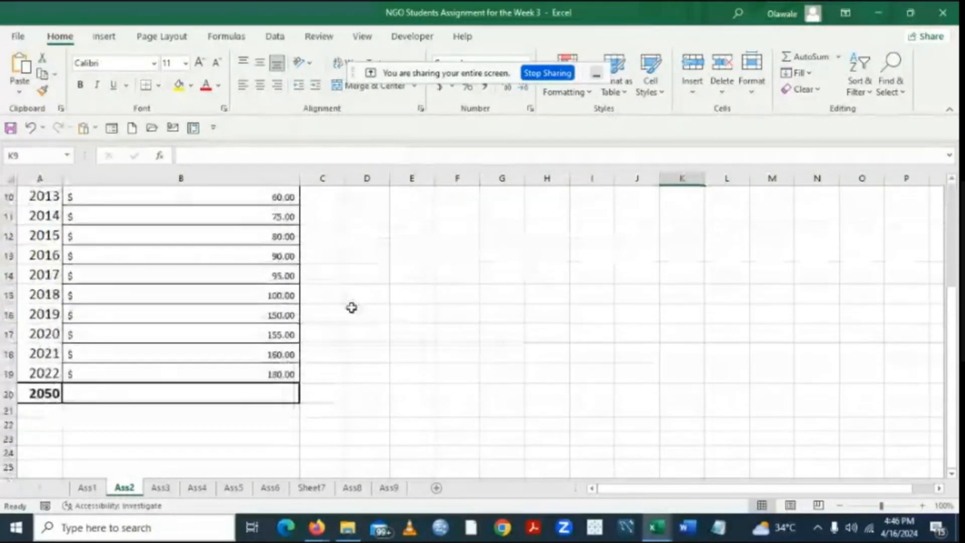
click(83, 393)
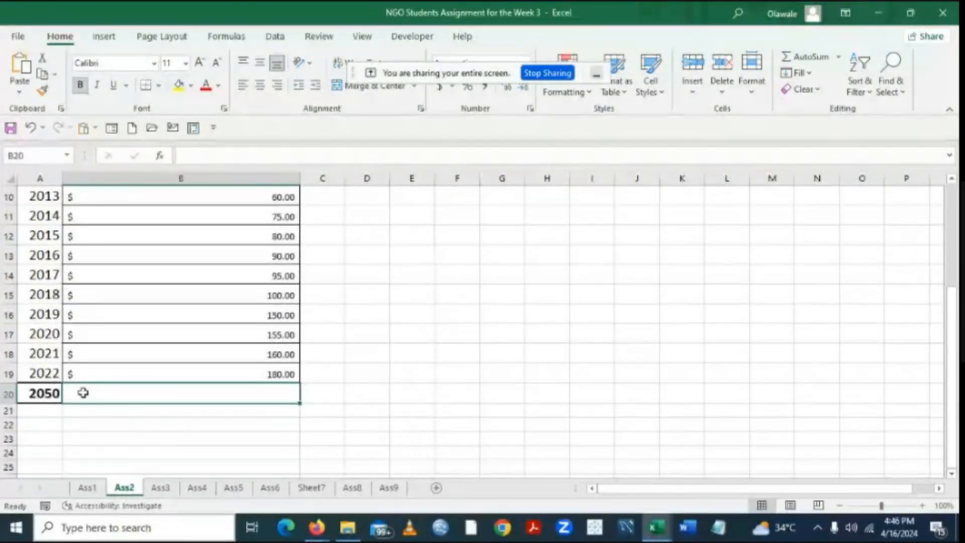
text(=fo)
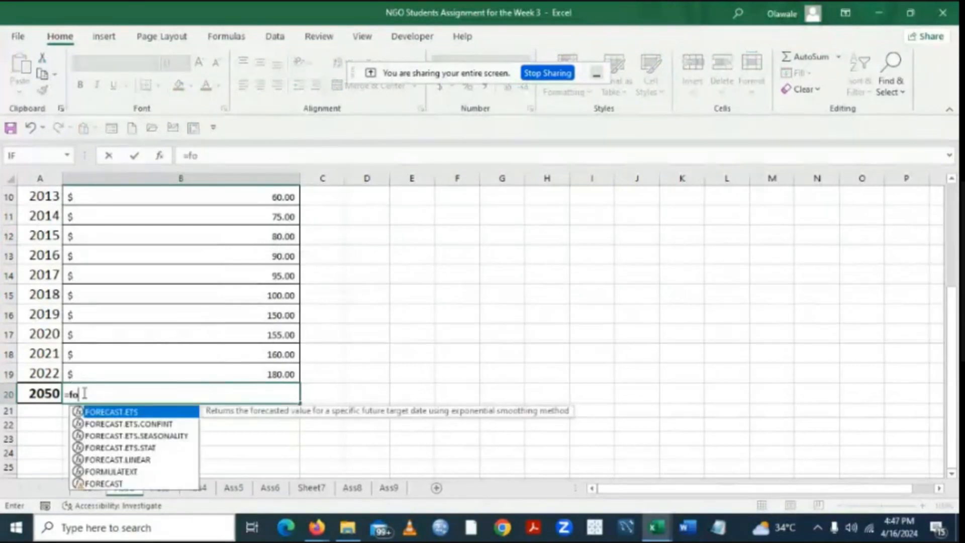
text(r)
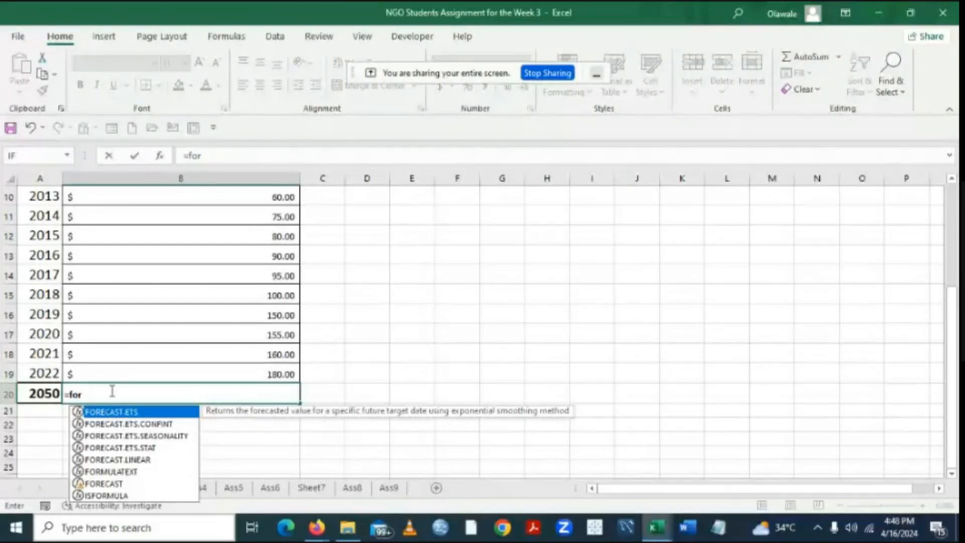
key(BackSpace)
key(BackSpace)
key(BackSpace)
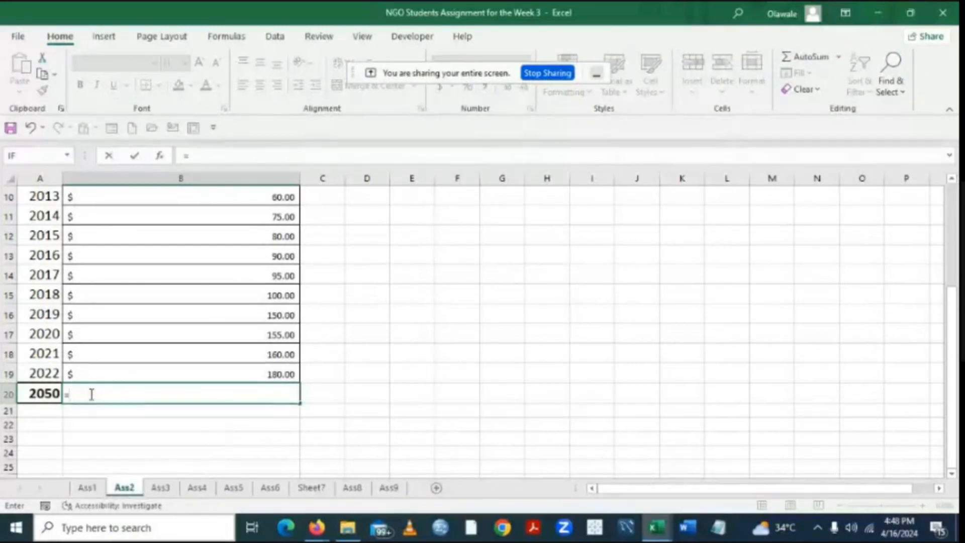
key(Escape)
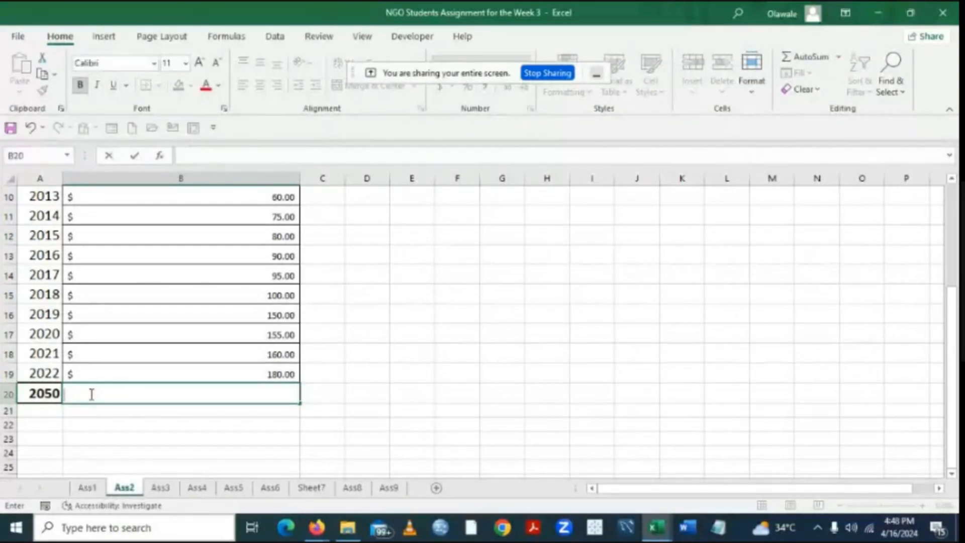
click(609, 334)
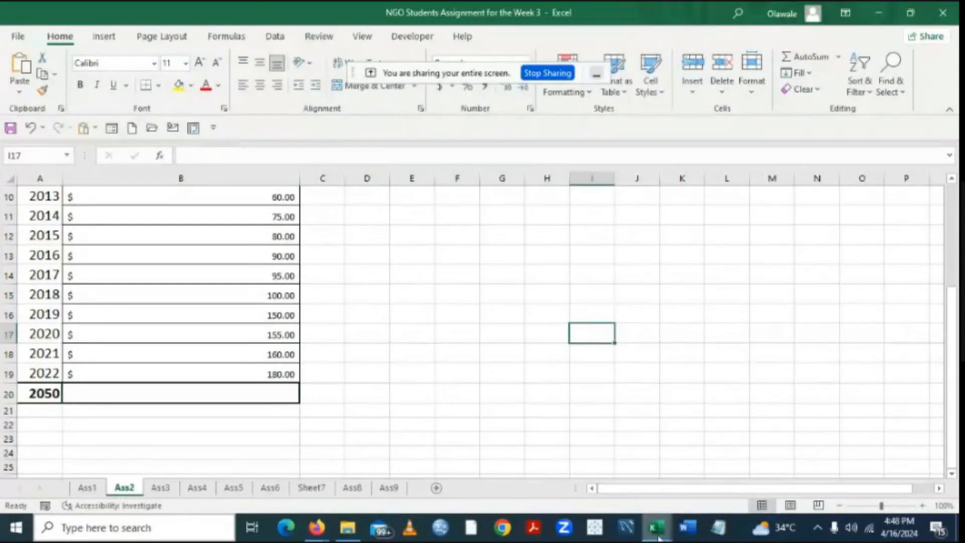
Switch to the NGO Training Material 2024 workbook and insert a PivotTable of the sales table on a new worksheet.
mouse_move(659, 538)
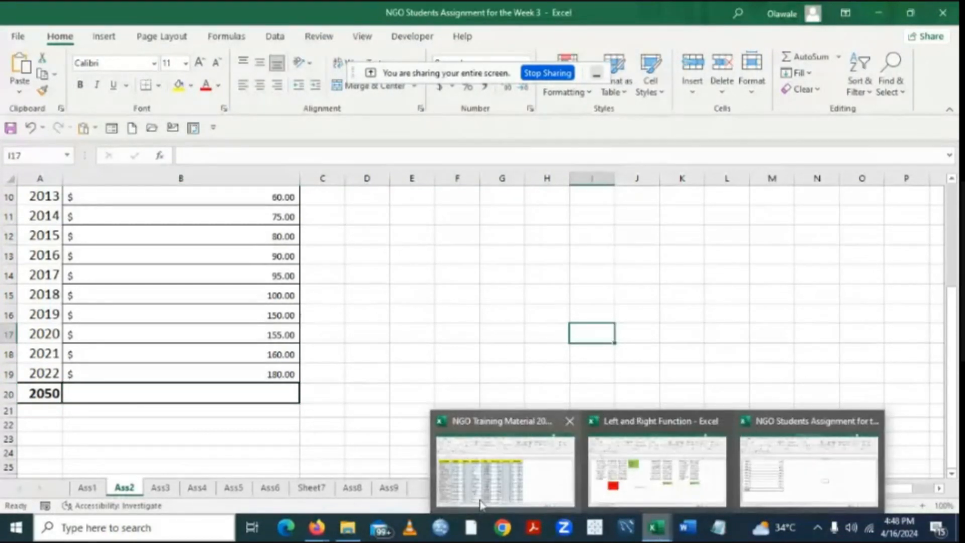
mouse_move(480, 485)
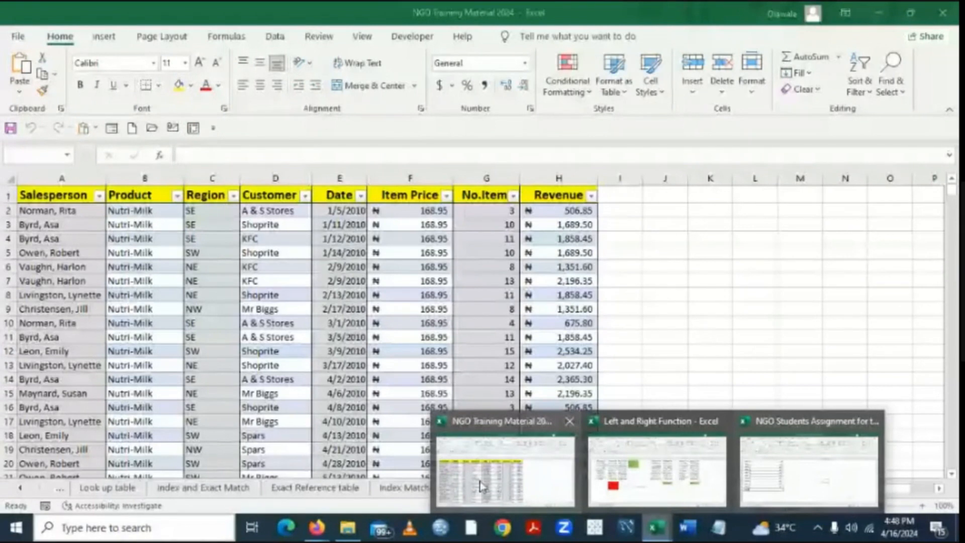
click(481, 485)
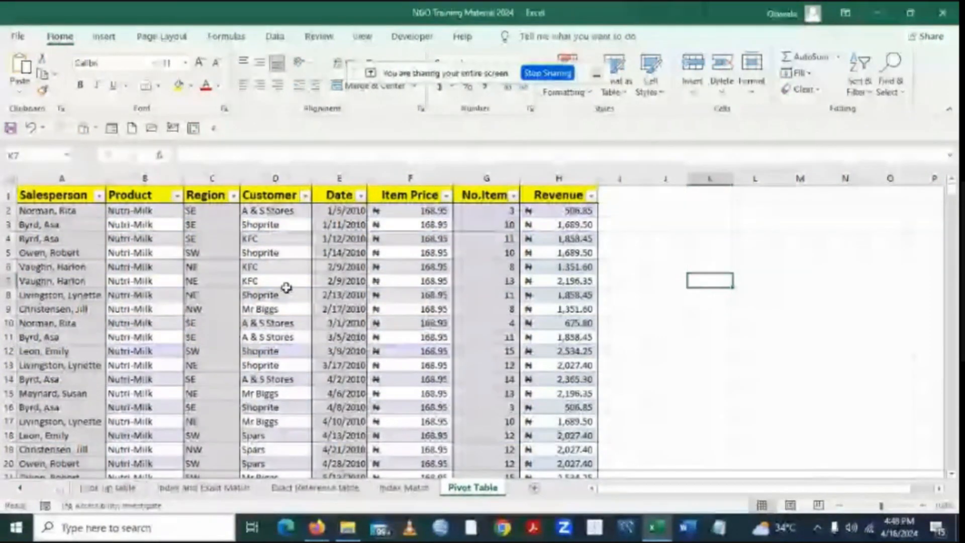
click(46, 211)
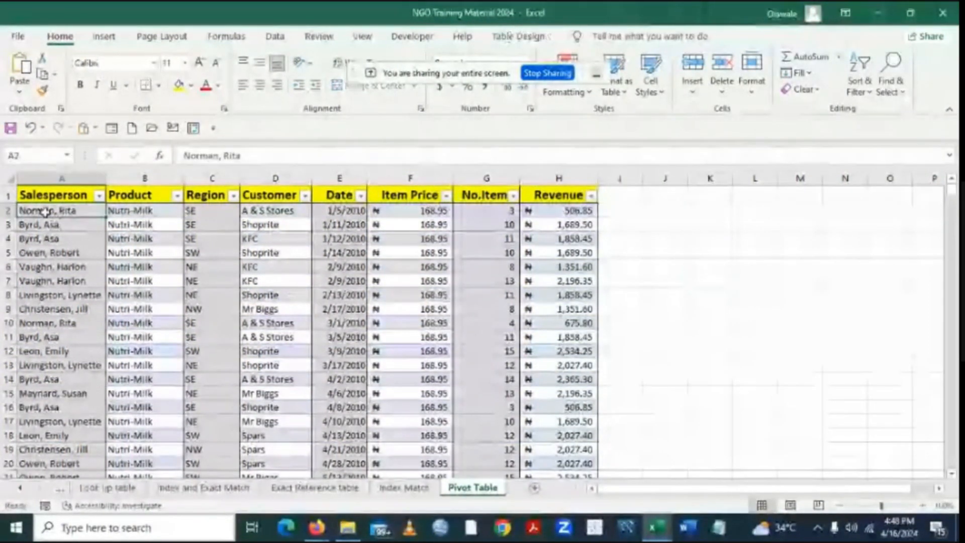
click(100, 42)
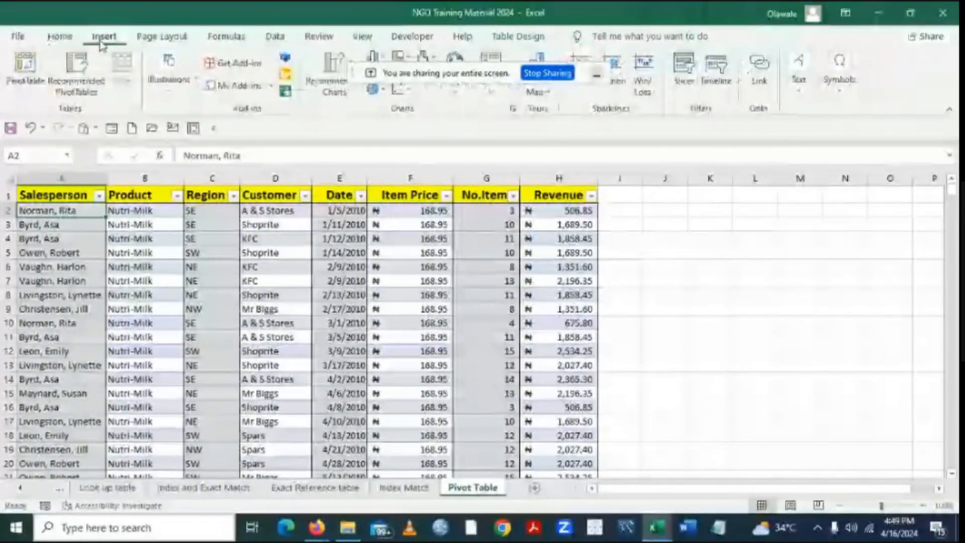
click(27, 81)
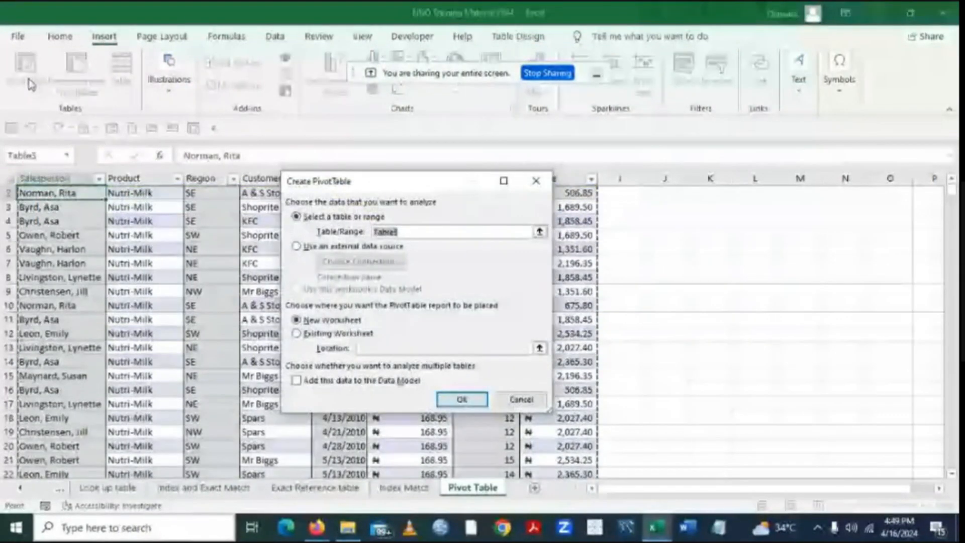
click(449, 400)
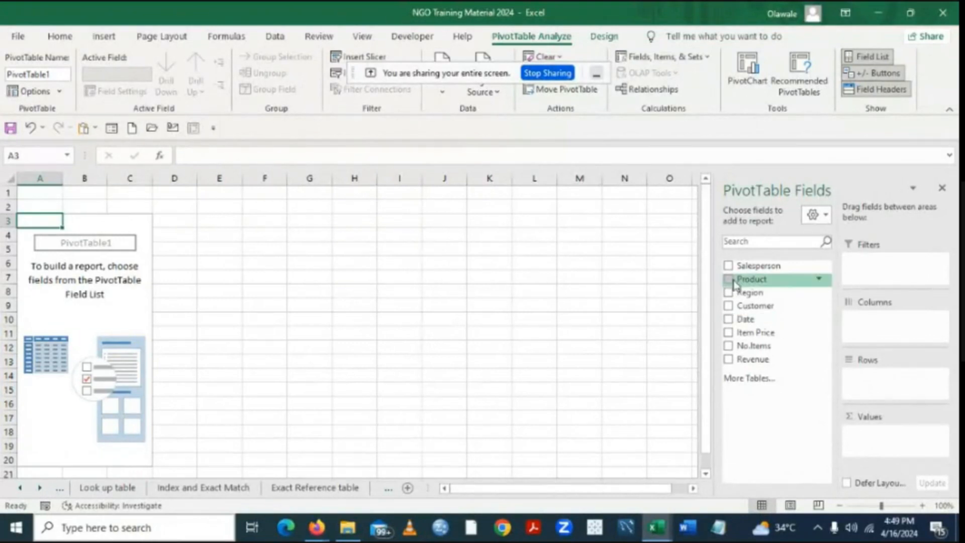
Add Salesperson as the rows and the sum of Revenue as the values of the empty PivotTable.
click(402, 314)
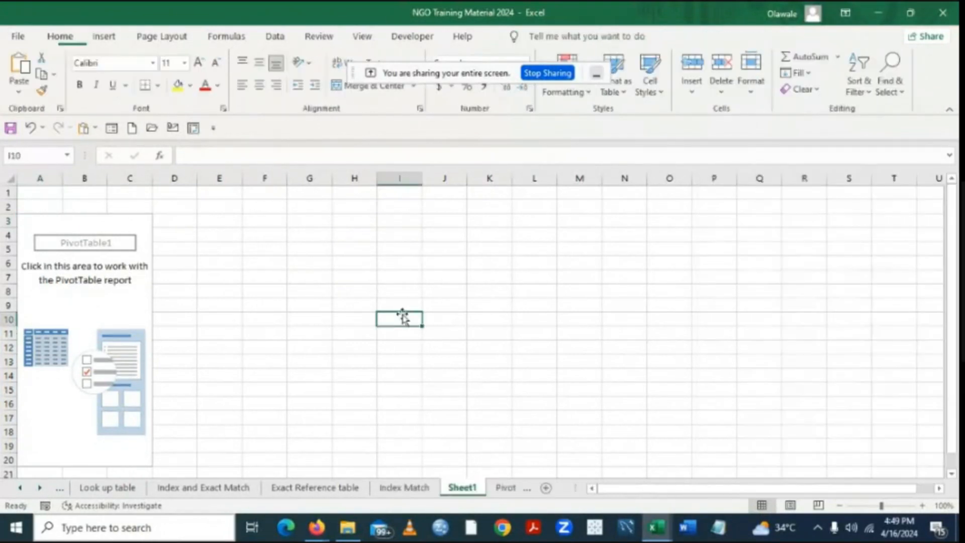
click(51, 236)
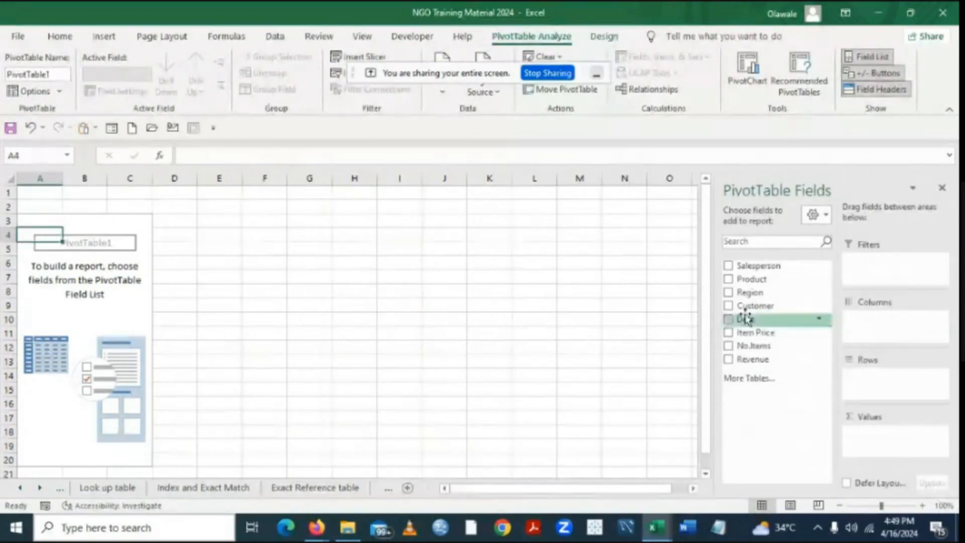
click(728, 267)
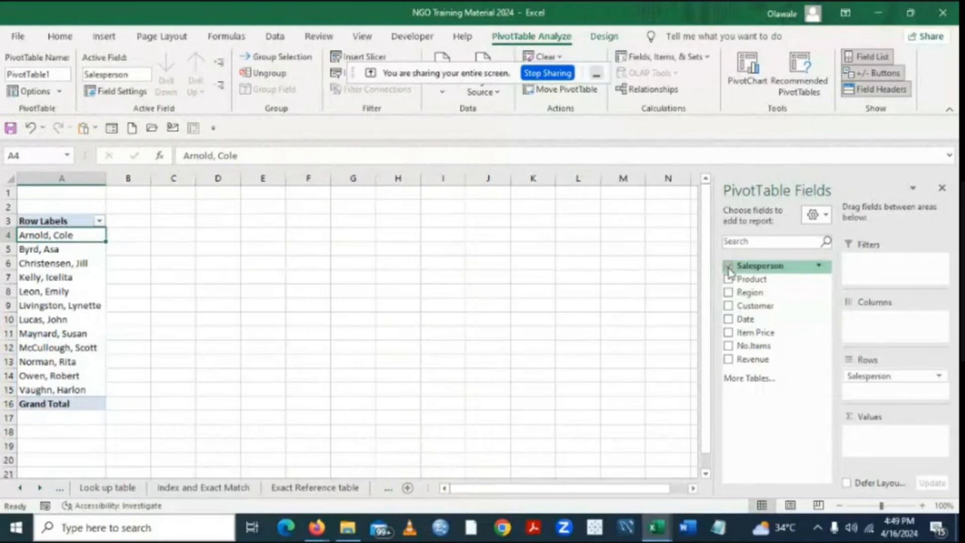
click(729, 360)
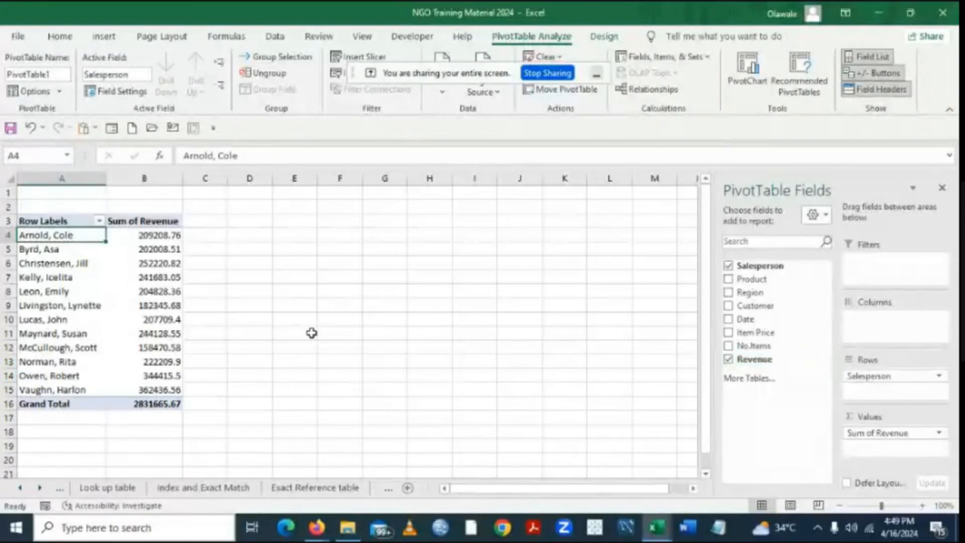
Format the PivotTable's revenue values, including the grand total, in dollar accounting format without decimals.
mouse_move(151, 231)
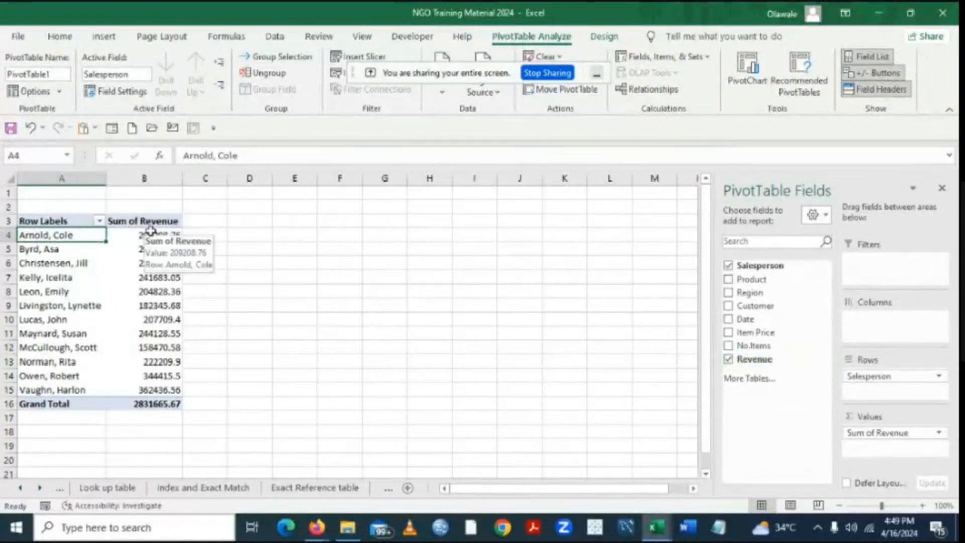
drag(151, 230, 139, 399)
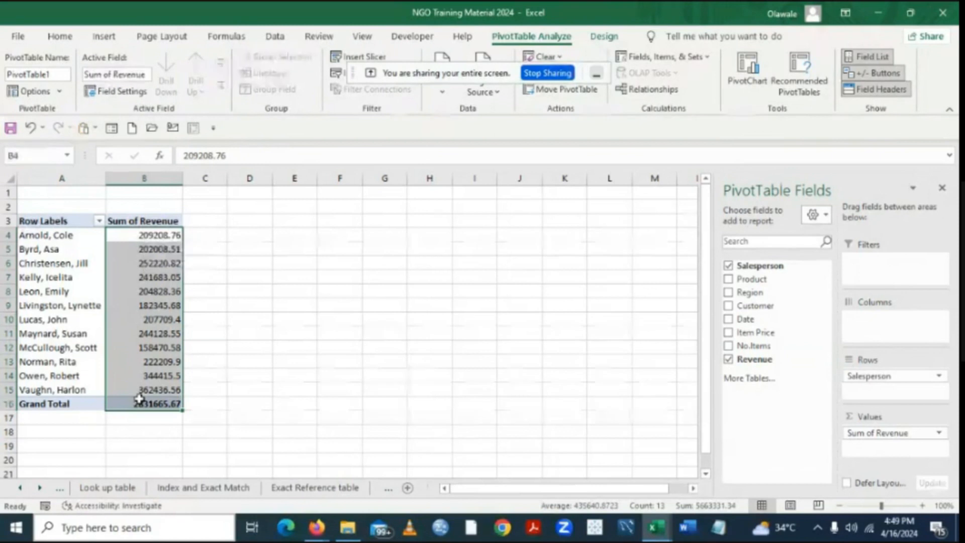
click(104, 37)
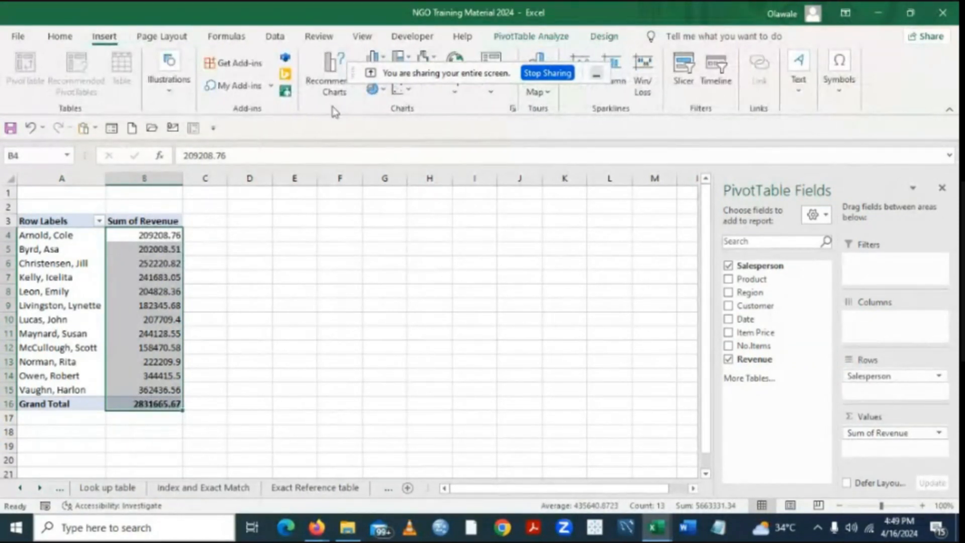
click(61, 37)
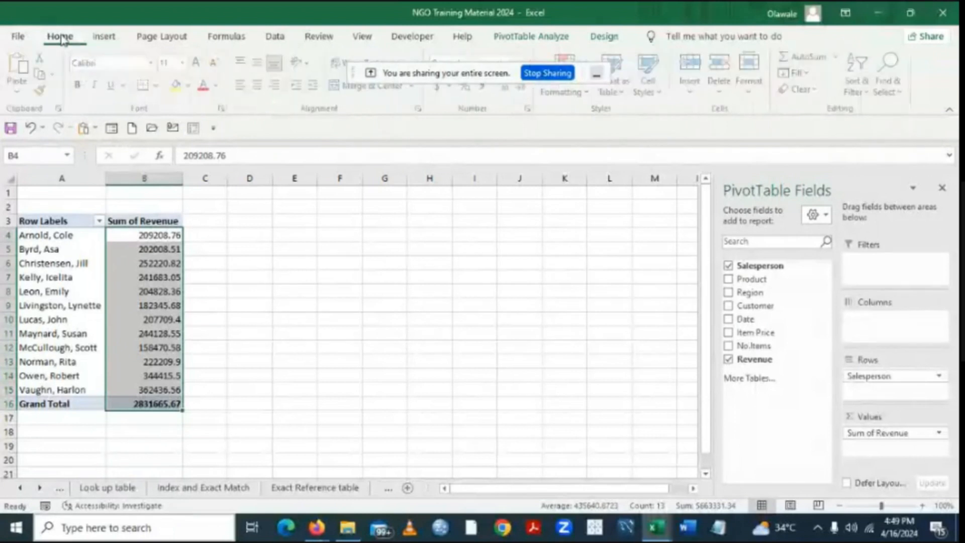
drag(437, 73, 575, 125)
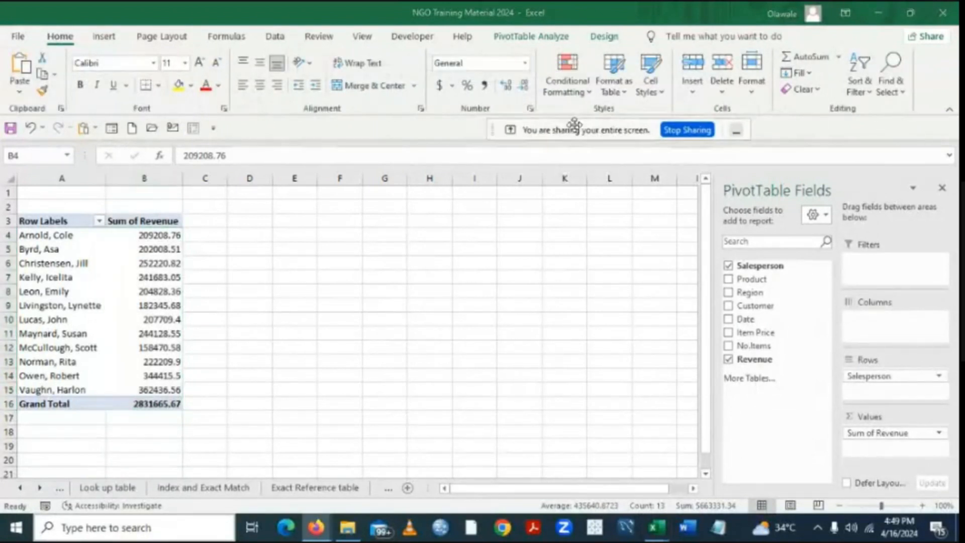
click(441, 94)
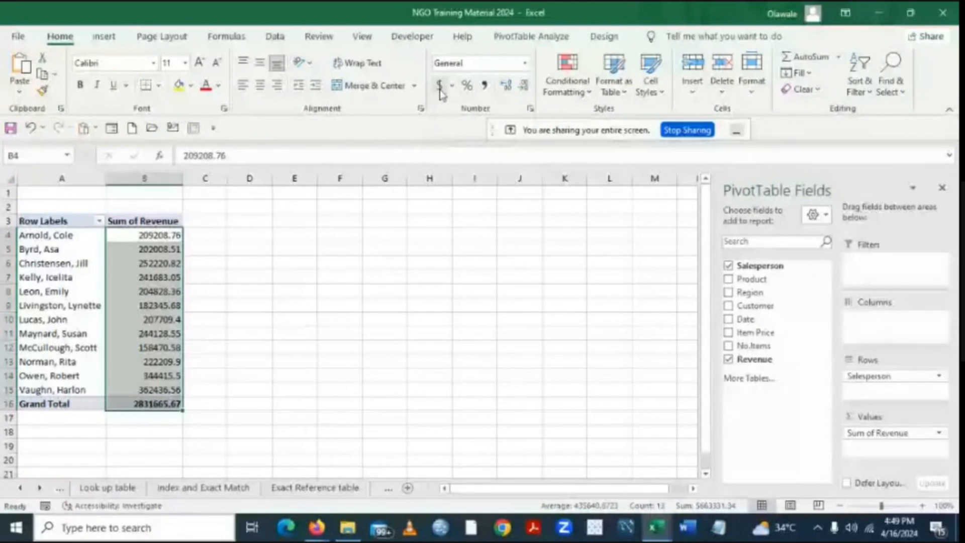
click(441, 85)
click(523, 85)
click(523, 85)
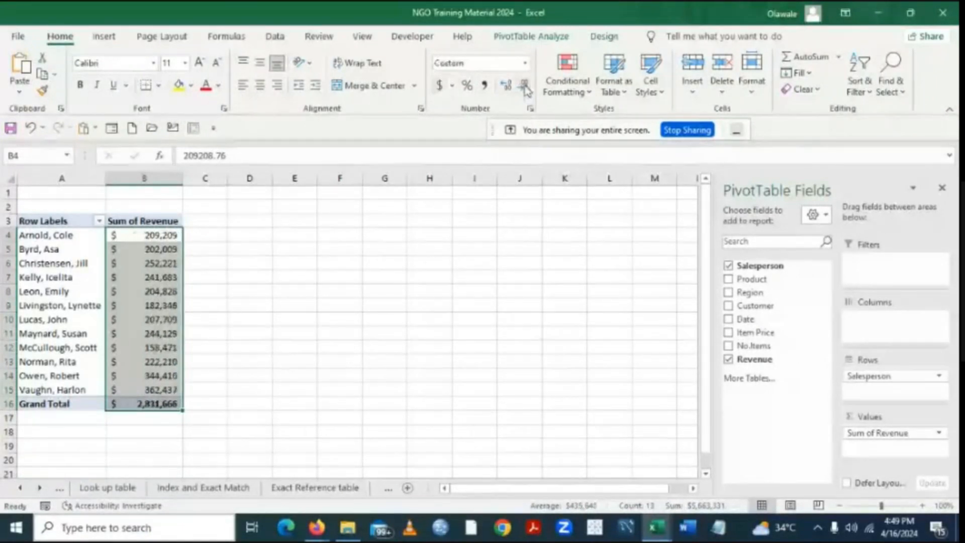
click(364, 240)
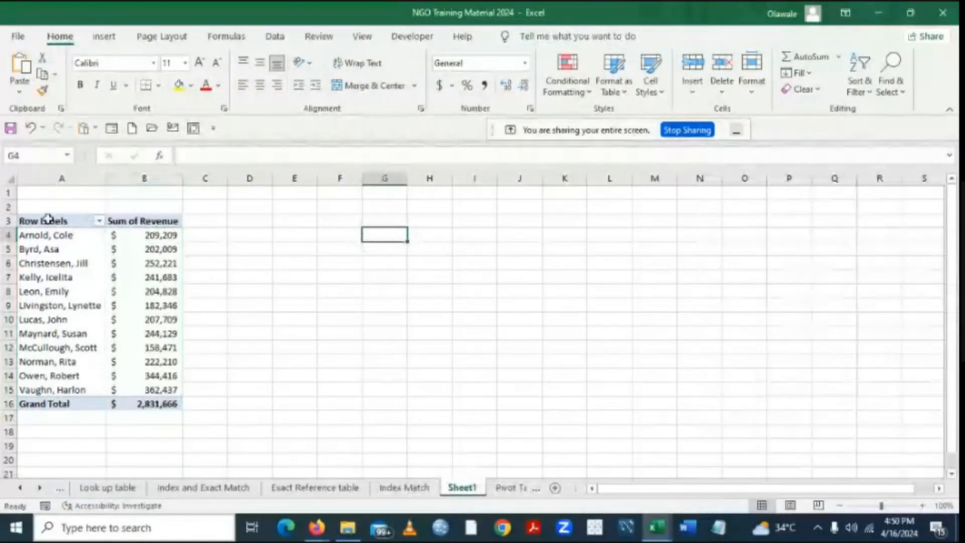
Apply the dark green PivotTable style with black header and grand total rows to the salesperson PivotTable.
drag(48, 219, 140, 400)
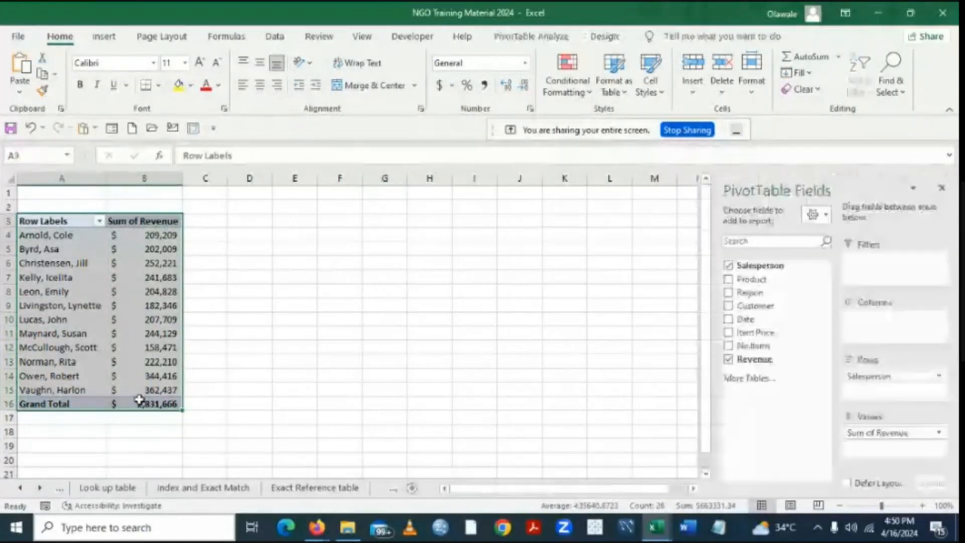
click(603, 37)
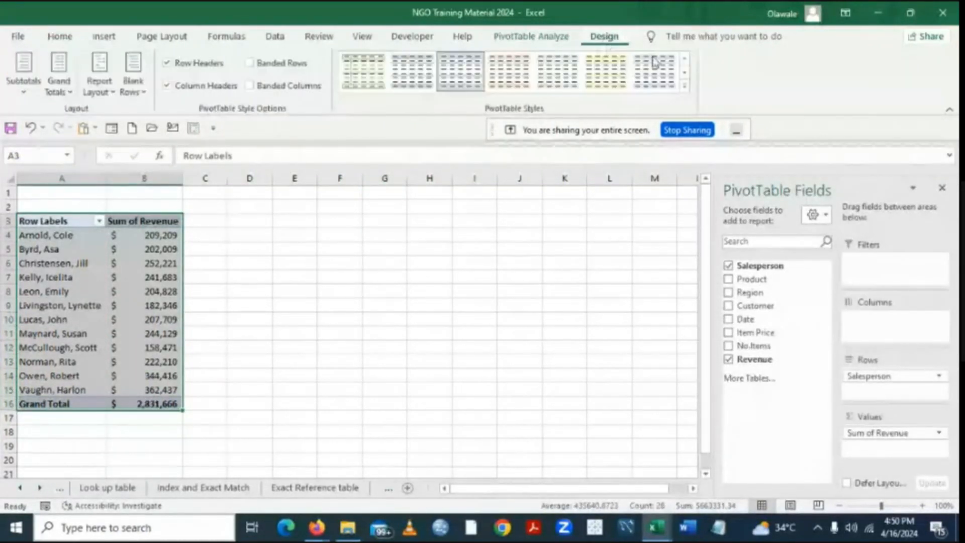
click(685, 89)
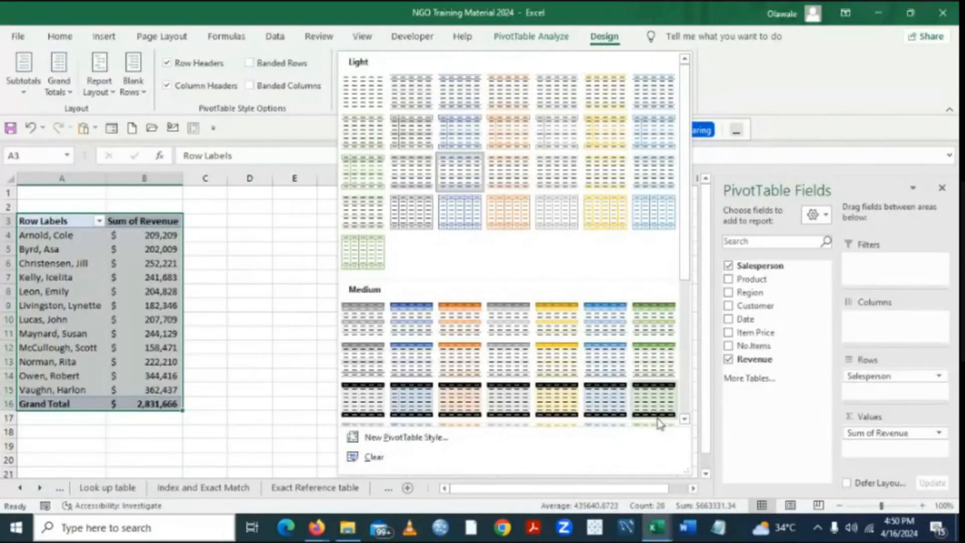
click(685, 420)
click(685, 420)
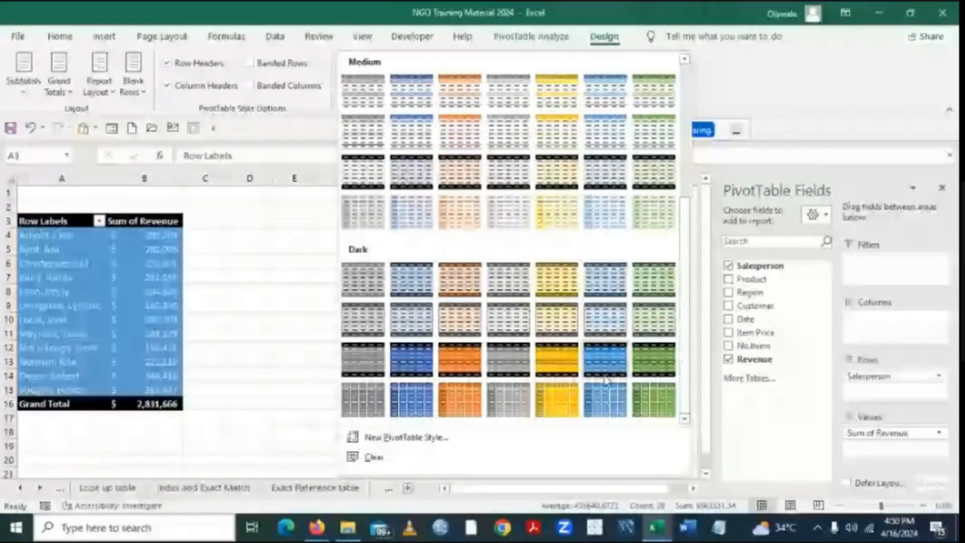
click(653, 366)
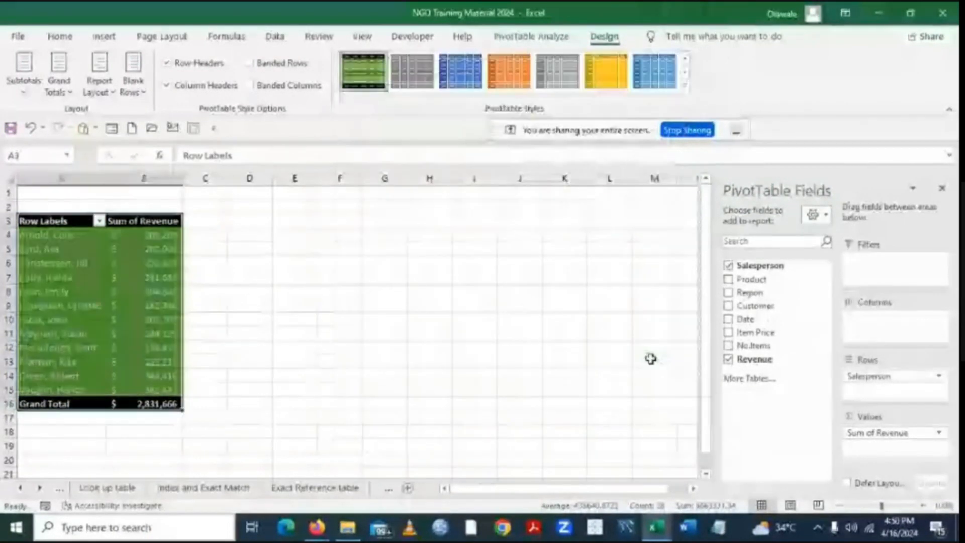
click(317, 306)
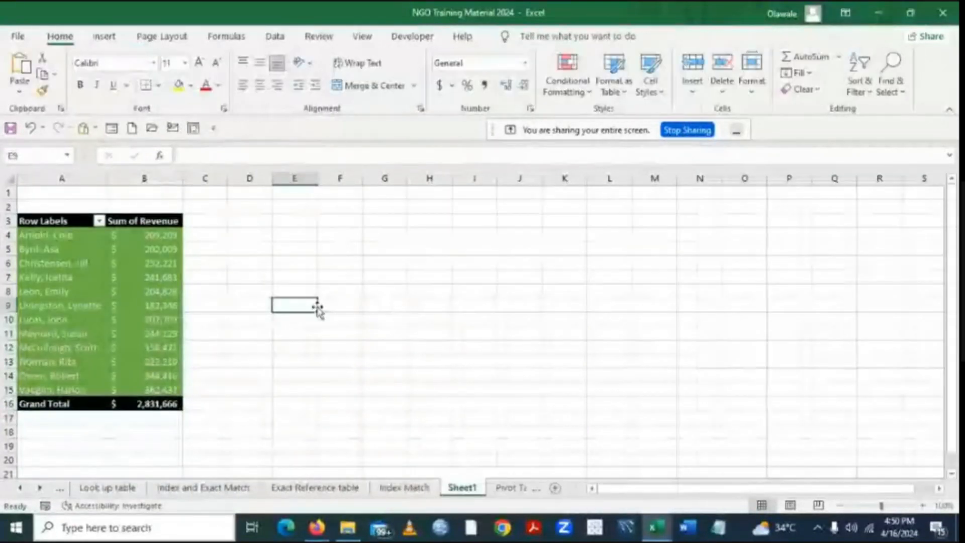
Rename the PivotTable's Row Labels header in cell A3 as Salesperson.
double_click(59, 222)
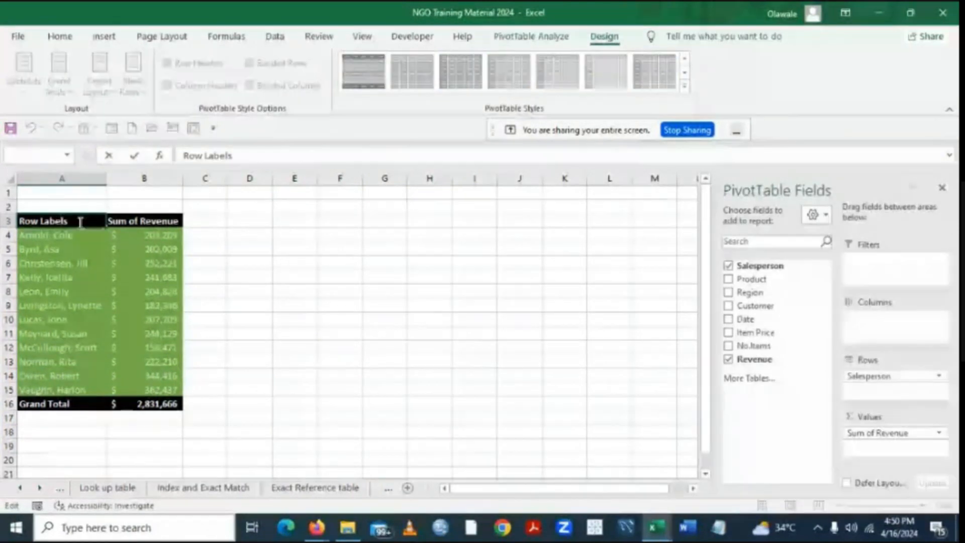
key(BackSpace)
key(BackSpace)
key(BackSpace)
key(BackSpace)
key(BackSpace)
key(BackSpace)
key(BackSpace)
key(BackSpace)
key(BackSpace)
key(BackSpace)
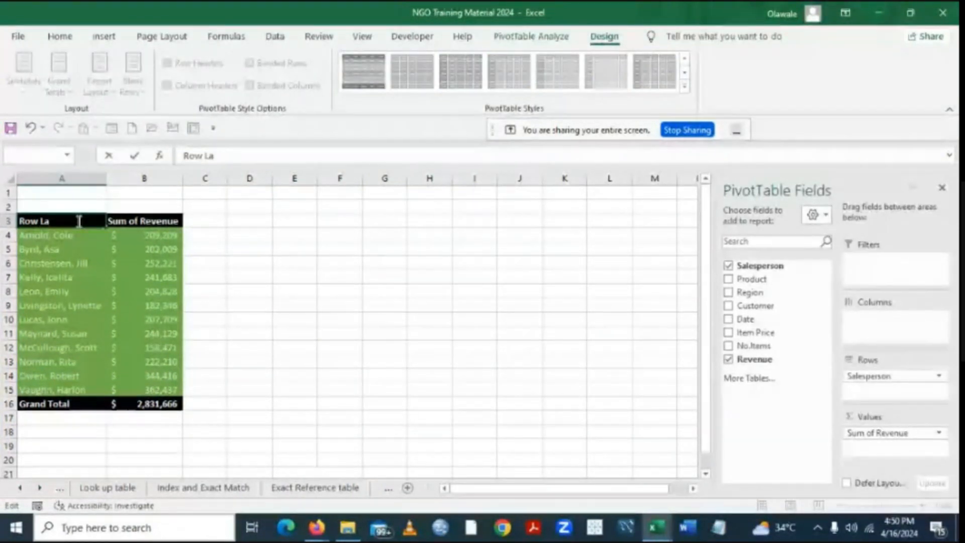
text(SA)
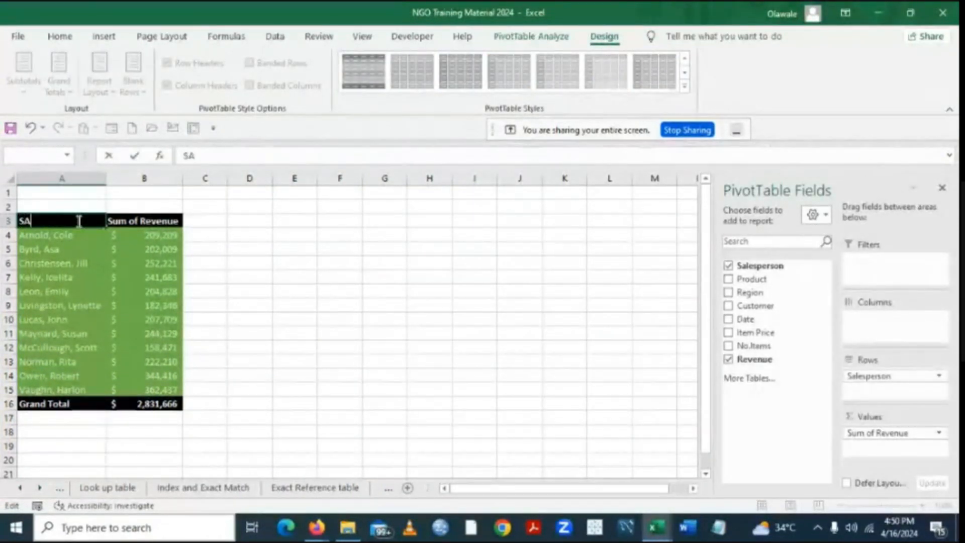
text(LES)
key(BackSpace)
key(BackSpace)
key(BackSpace)
key(BackSpace)
text(alesperson)
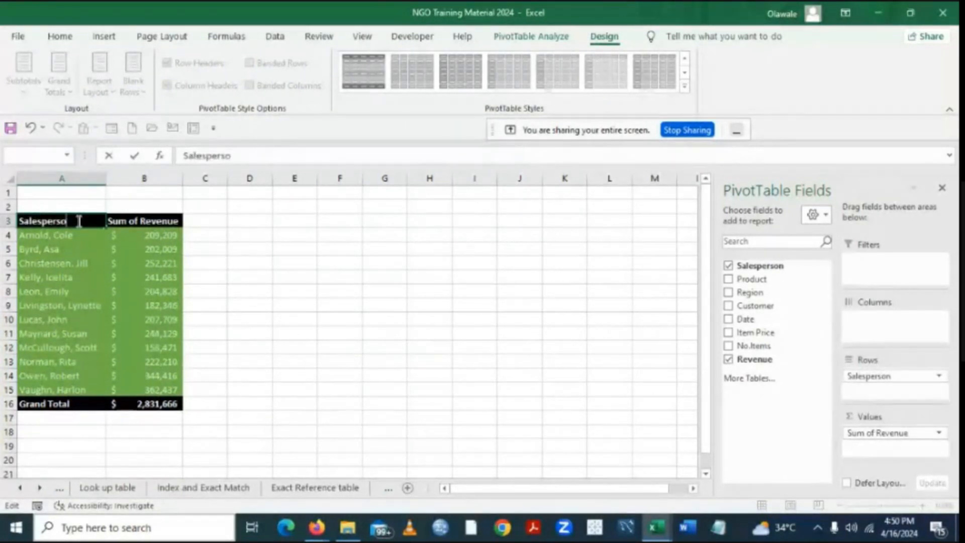
click(437, 323)
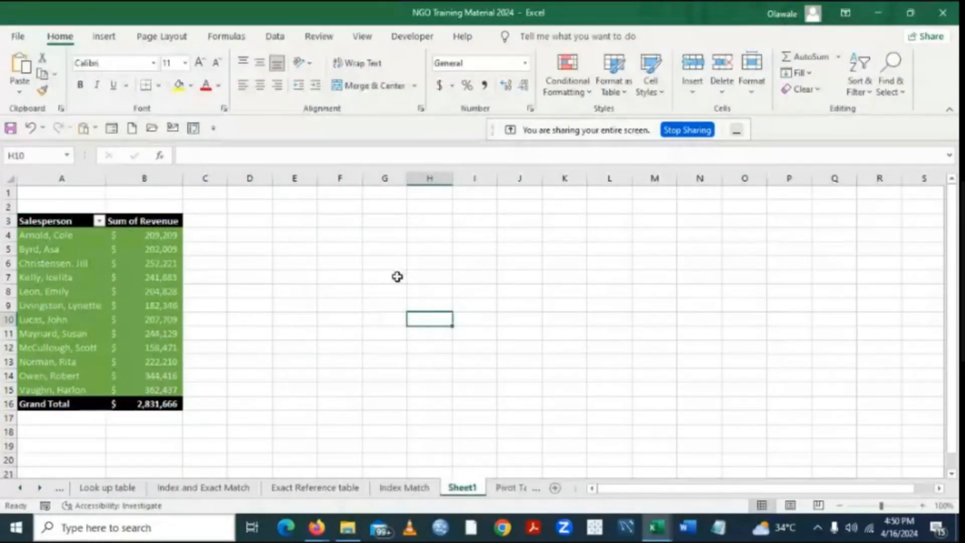
Copy the whole salesperson PivotTable to cell D3 and autofit columns D and E to their contents.
drag(32, 221, 155, 413)
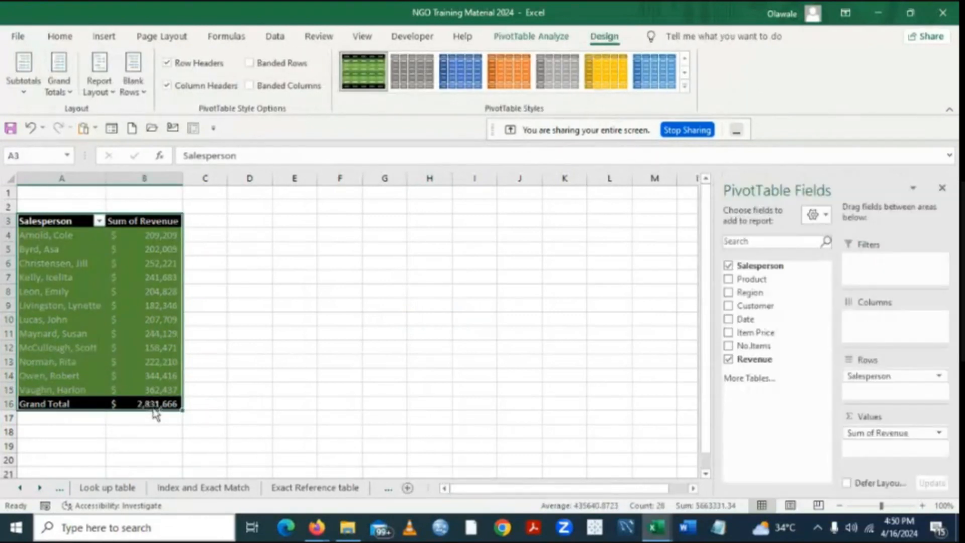
key(ctrl+v)
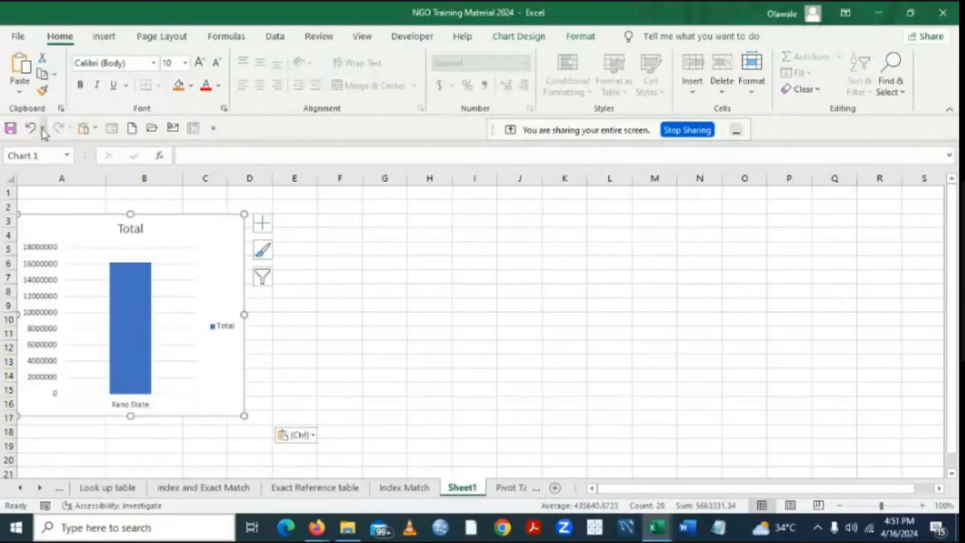
click(31, 128)
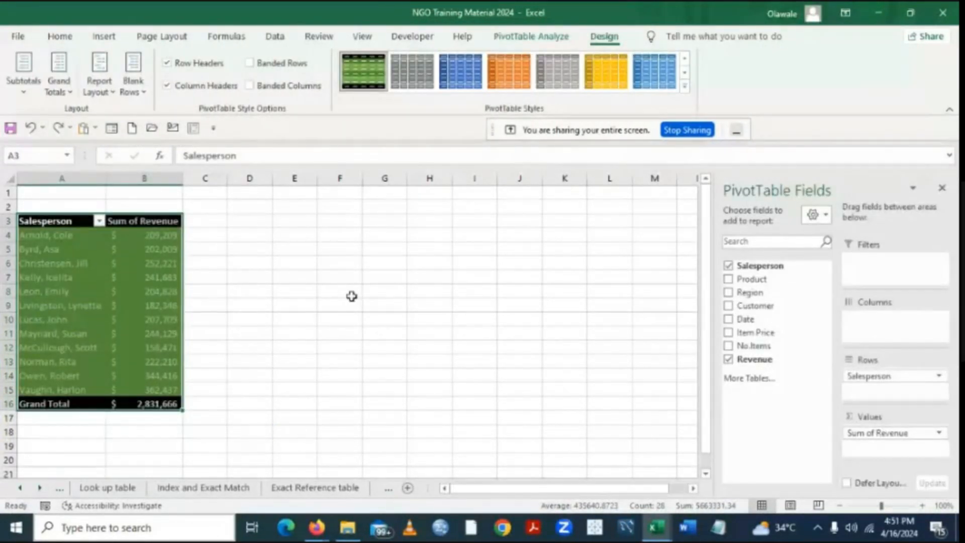
key(ctrl+c)
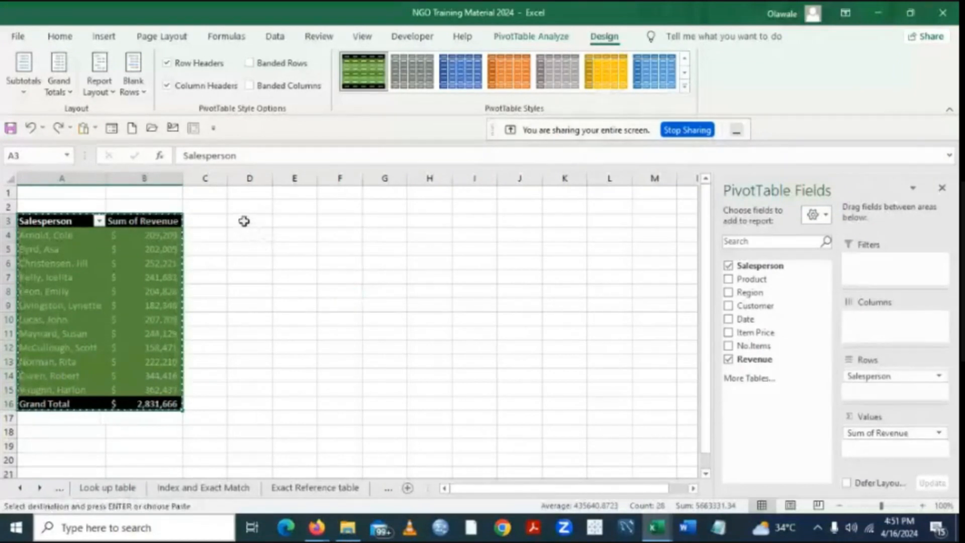
click(244, 221)
key(ctrl+v)
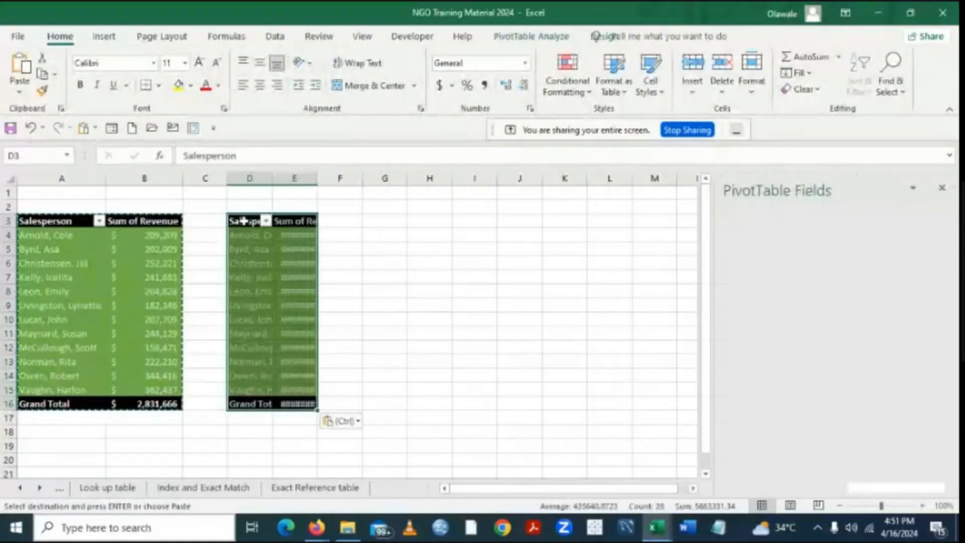
double_click(318, 178)
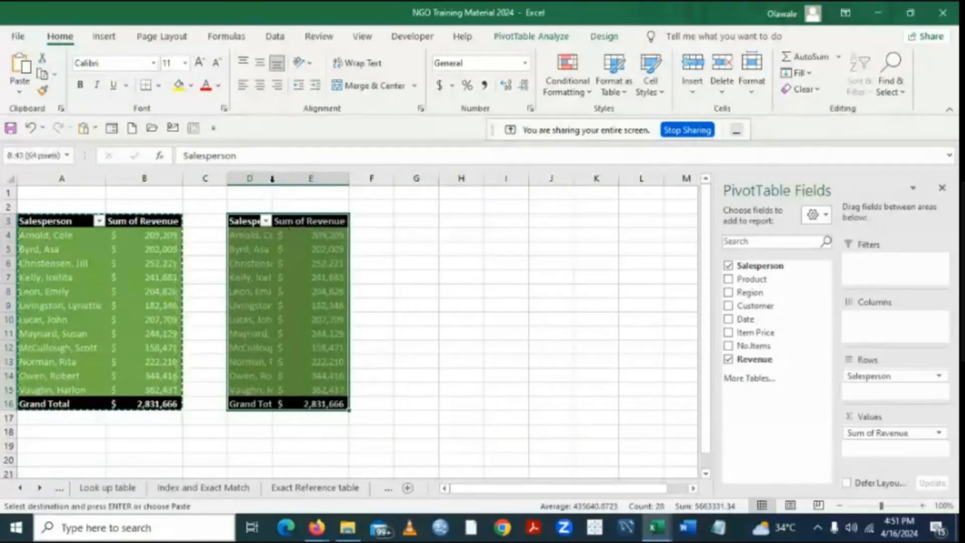
double_click(272, 179)
Rename the row header of the copied PivotTable in cell D3 as Region.
double_click(262, 222)
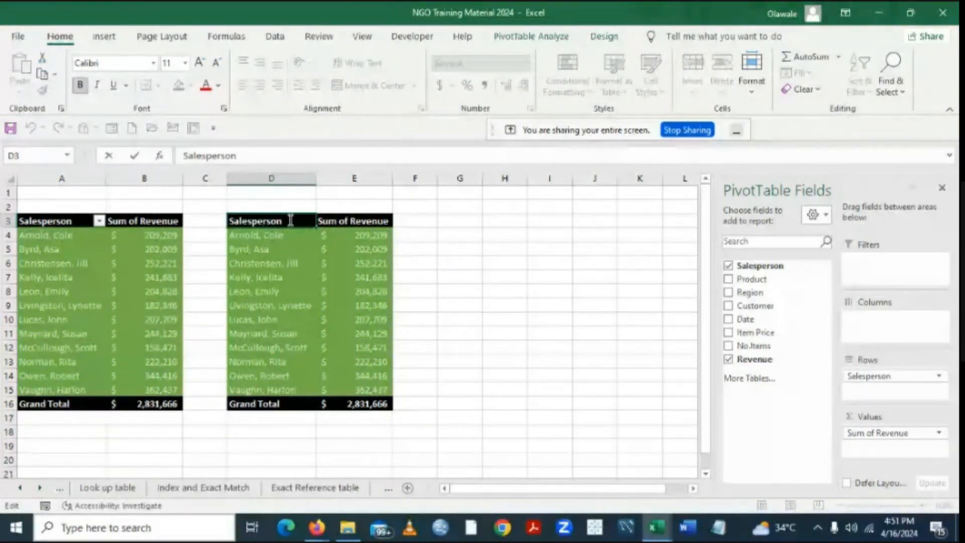
key(BackSpace)
key(BackSpace)
key(BackSpace)
key(BackSpace)
key(BackSpace)
key(BackSpace)
key(BackSpace)
key(BackSpace)
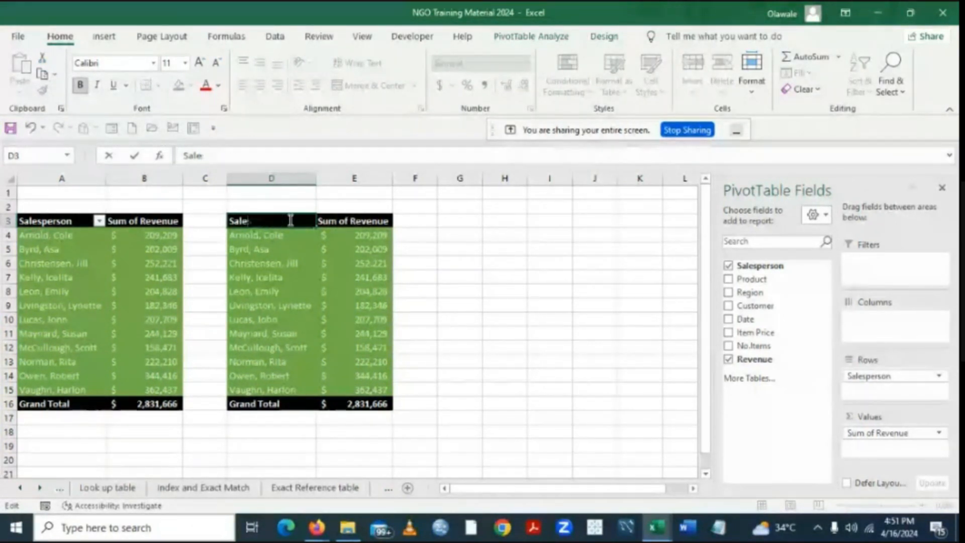
key(BackSpace)
key(BackSpace)
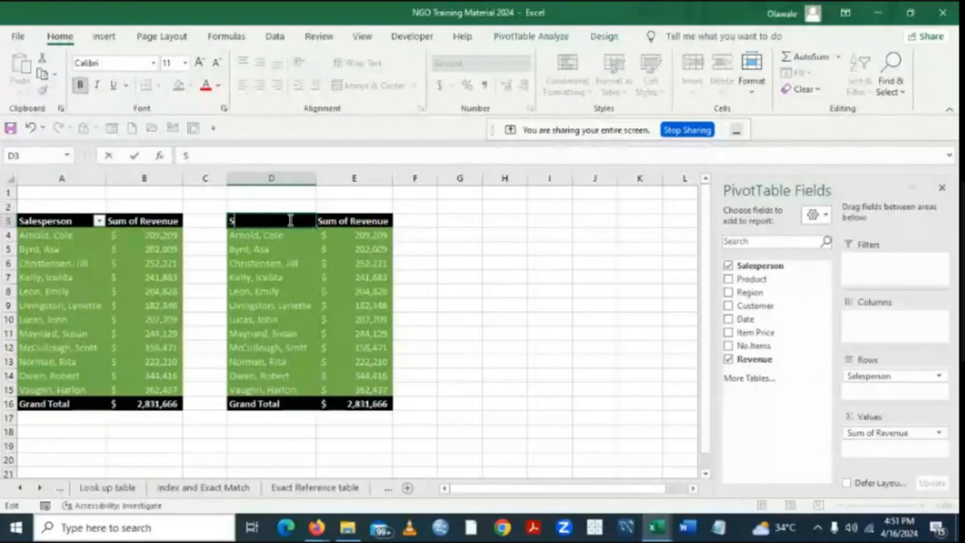
key(BackSpace)
text(Region)
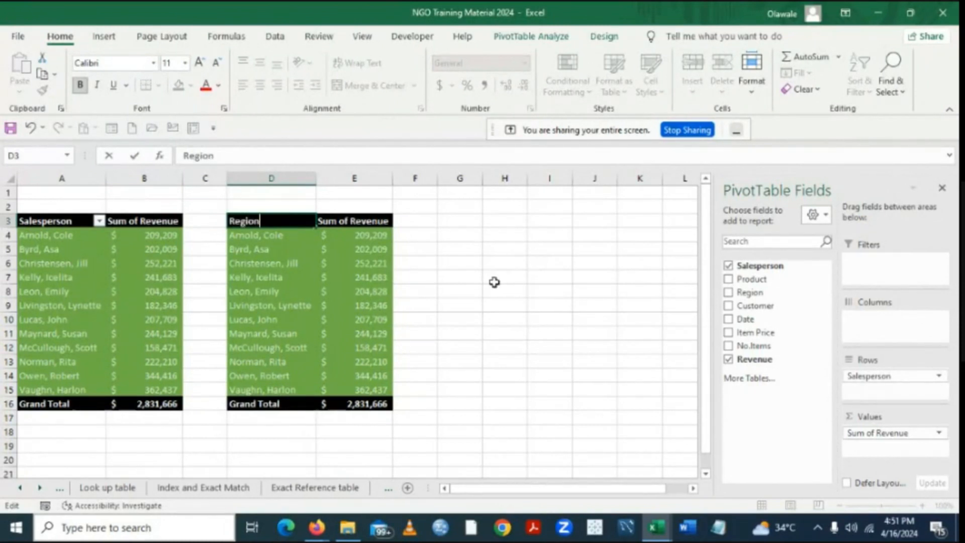
click(494, 281)
Replace the Salesperson field with Region in the rows of the PivotTable at D3.
click(277, 224)
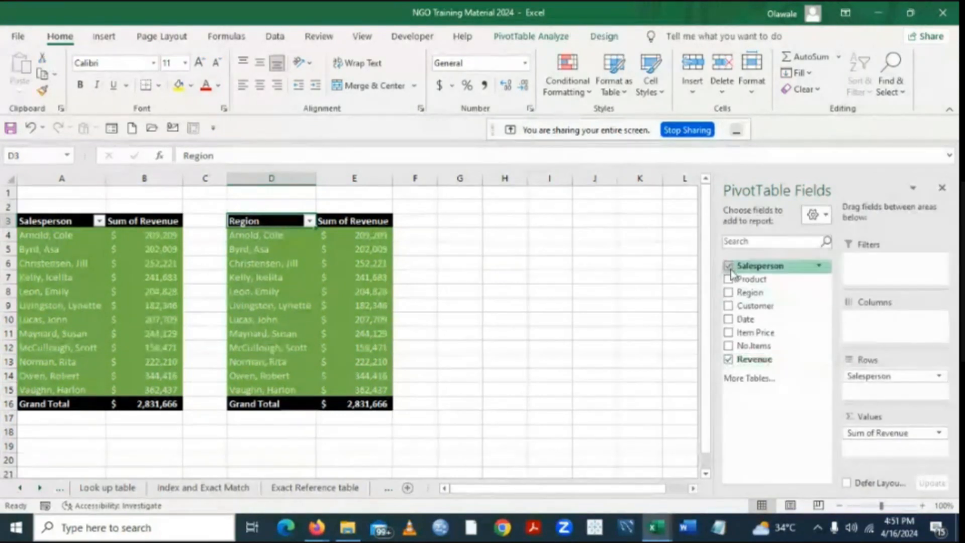
click(728, 267)
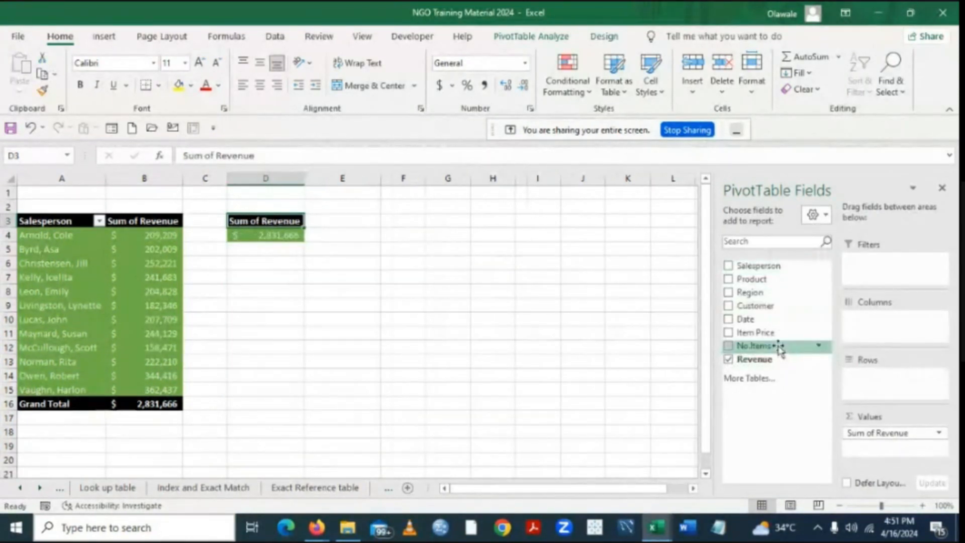
click(729, 295)
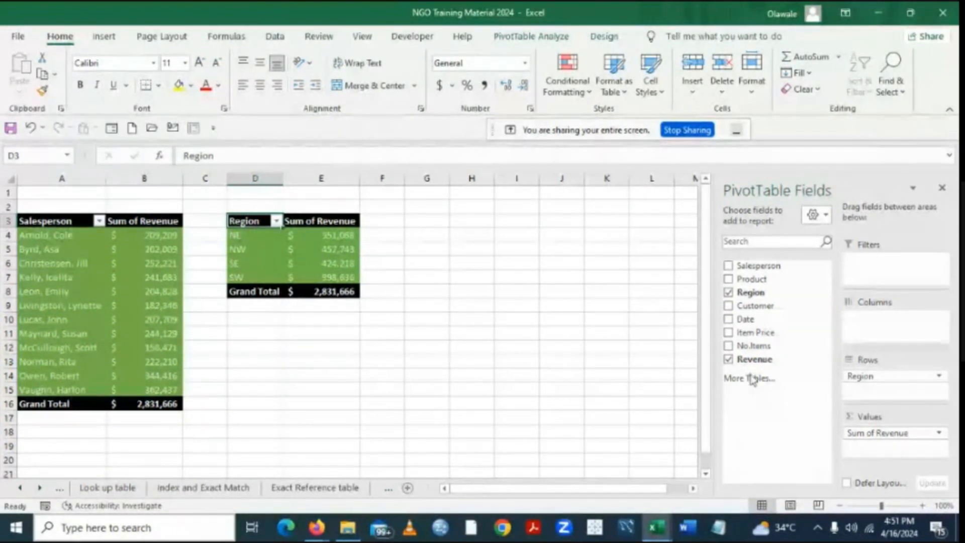
Copy the whole region PivotTable and paste it at cell G3.
drag(255, 221, 318, 287)
key(ctrl+c)
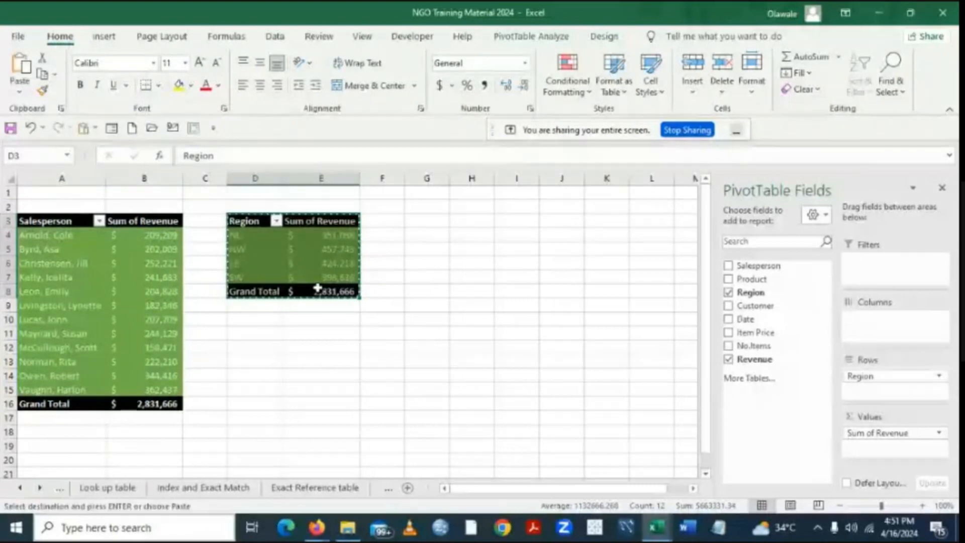
click(417, 222)
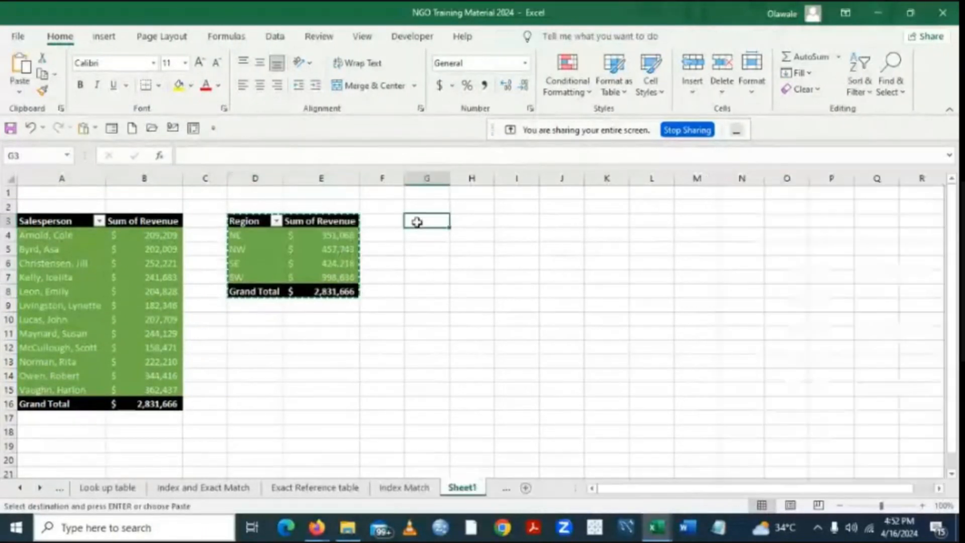
key(ctrl+v)
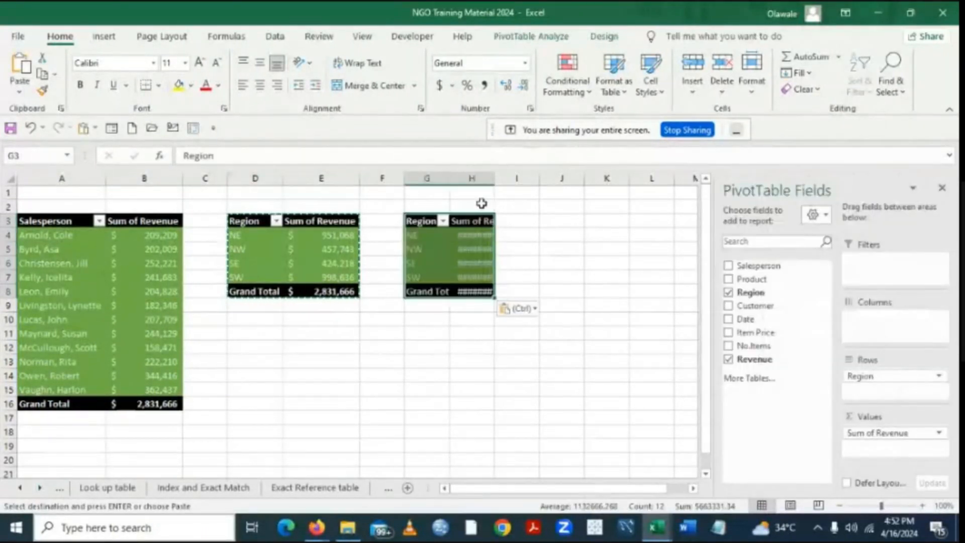
Rename the row header in cell G3 as Customer and fit the widths of columns G and H to their contents.
drag(492, 185, 526, 181)
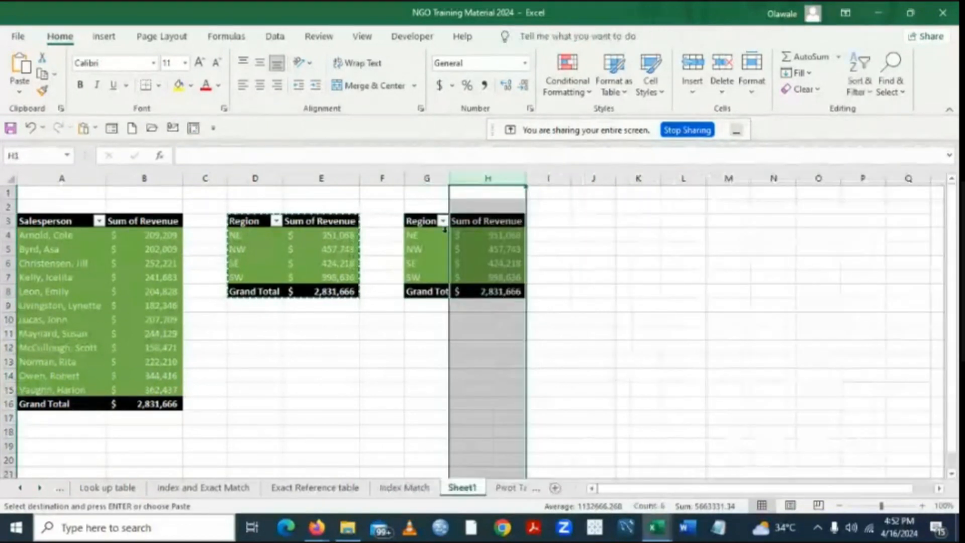
click(426, 222)
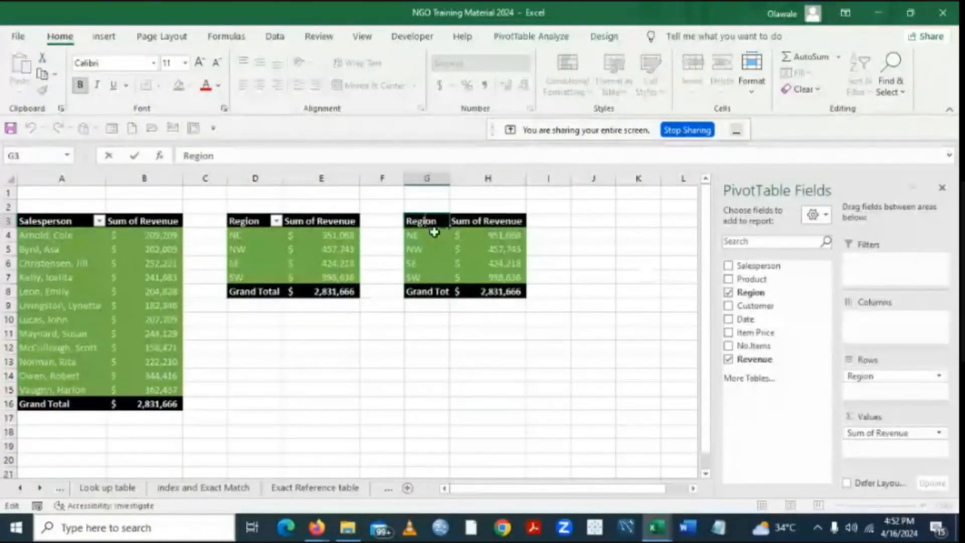
key(BackSpace)
key(BackSpace)
key(BackSpace)
key(BackSpace)
key(BackSpace)
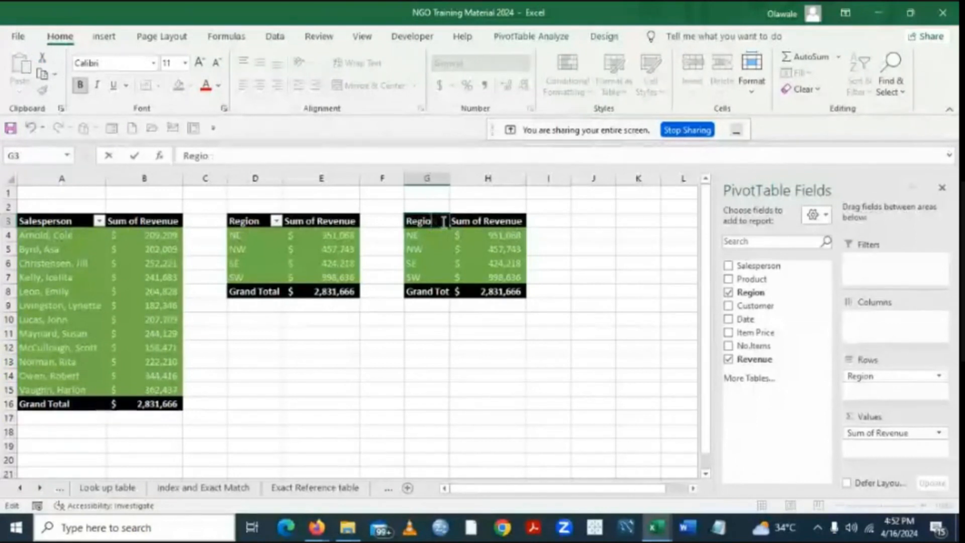
key(BackSpace)
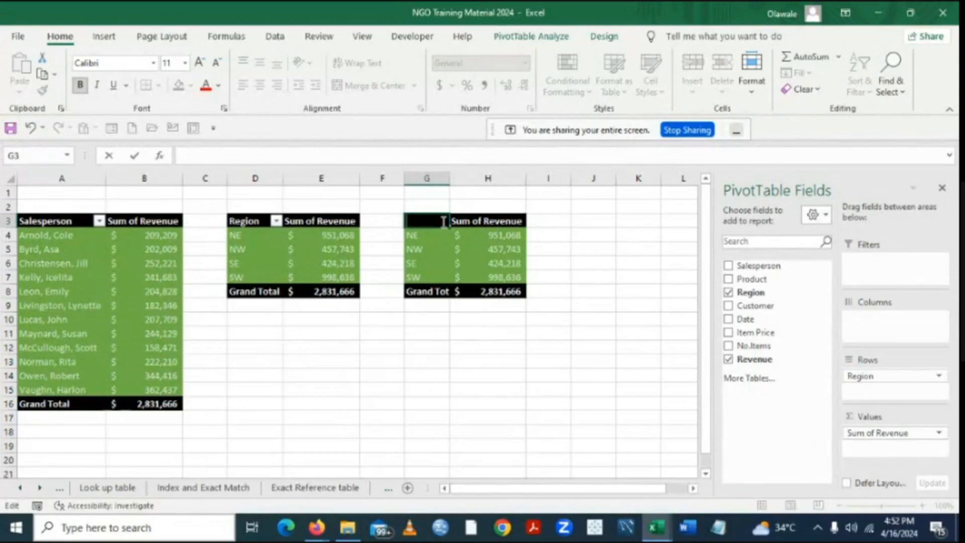
text(Customer)
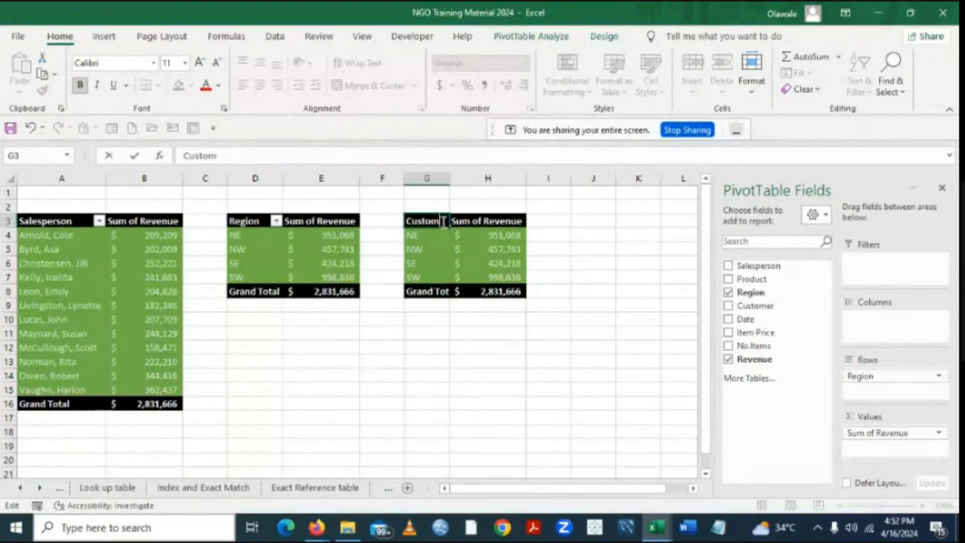
click(569, 353)
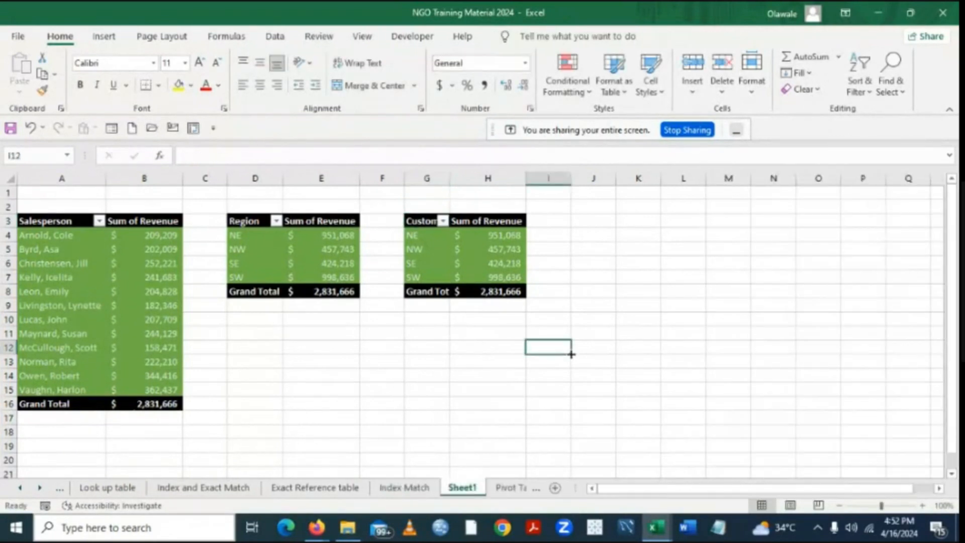
double_click(450, 182)
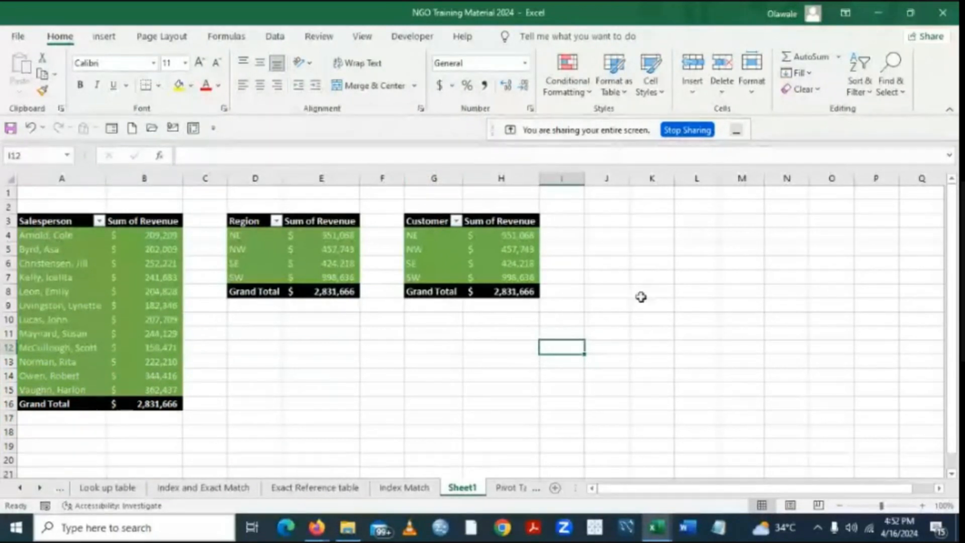
Copy the whole PivotTable headed Customer and paste it at cell J3.
click(427, 221)
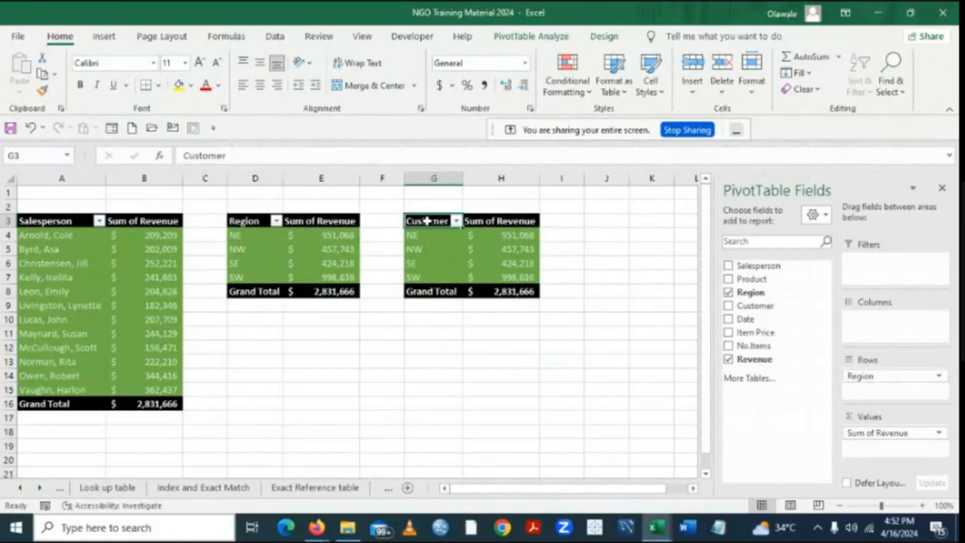
drag(426, 221, 499, 292)
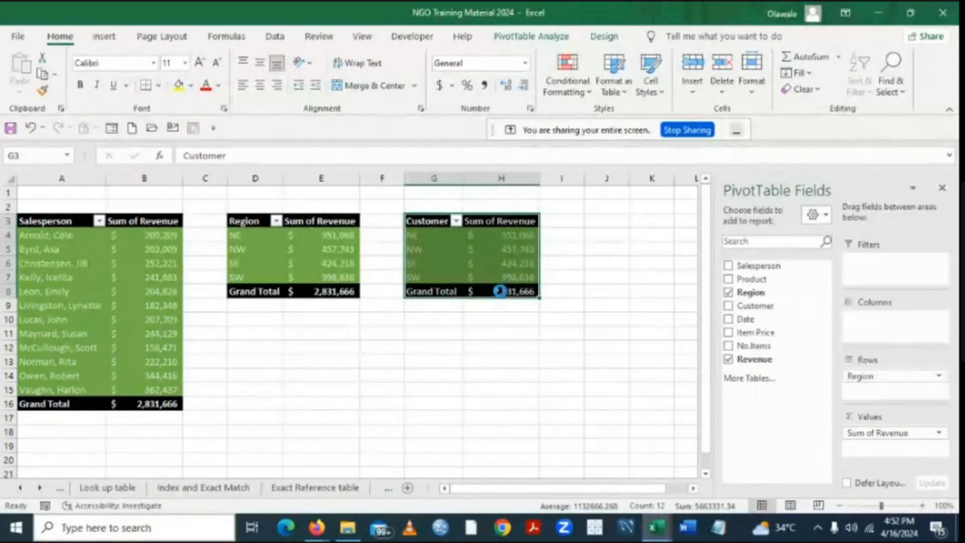
key(ctrl+c)
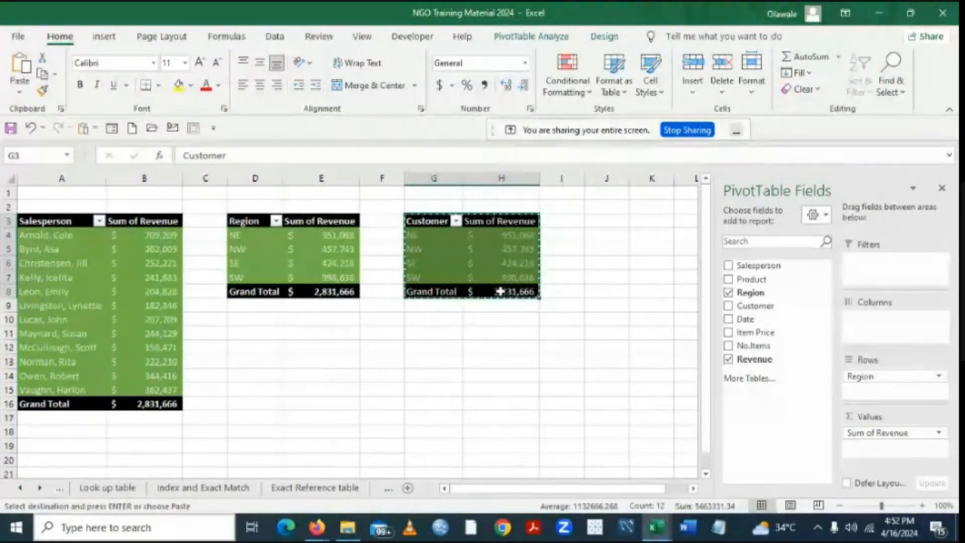
click(602, 221)
key(ctrl+v)
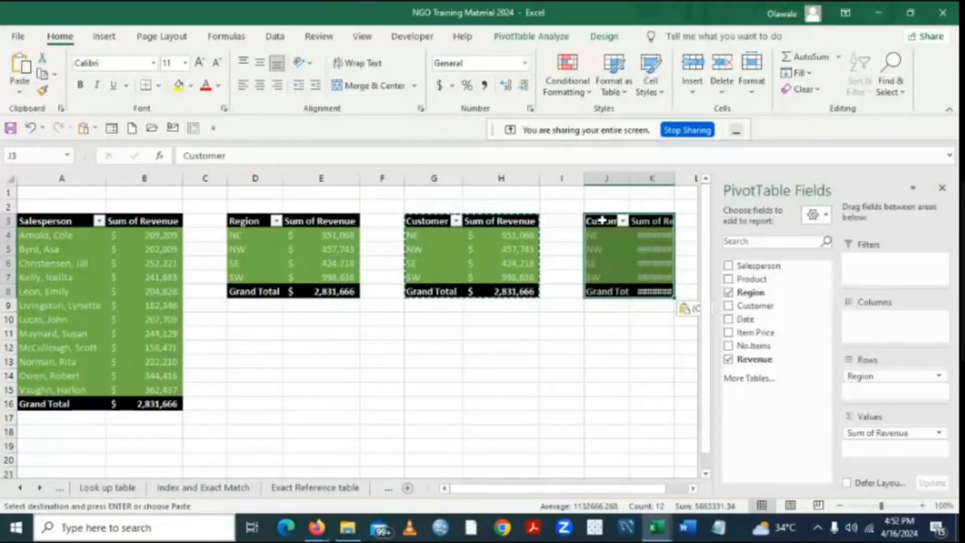
Rename the row header of the copied PivotTable in cell J3 as Product.
double_click(629, 221)
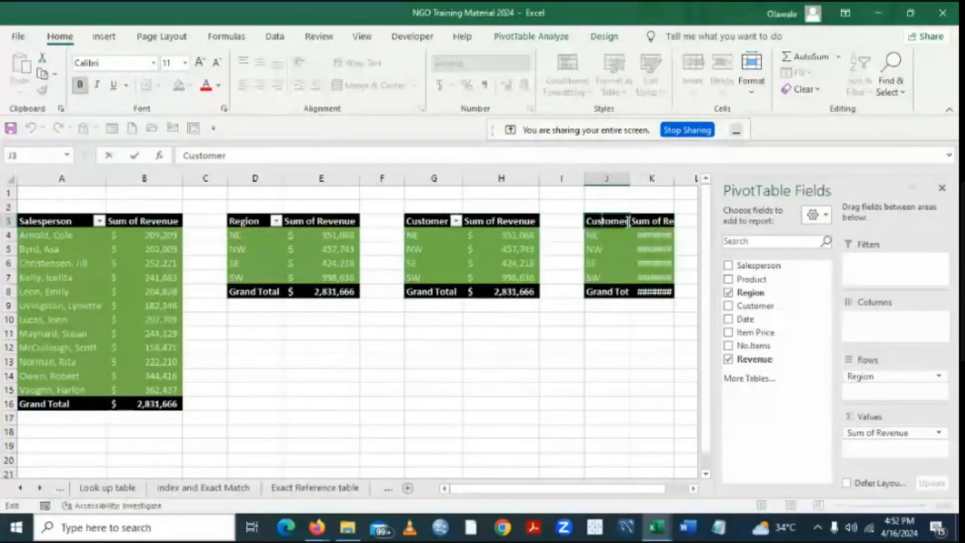
key(BackSpace)
key(BackSpace)
key(BackSpace)
key(BackSpace)
key(BackSpace)
key(BackSpace)
key(BackSpace)
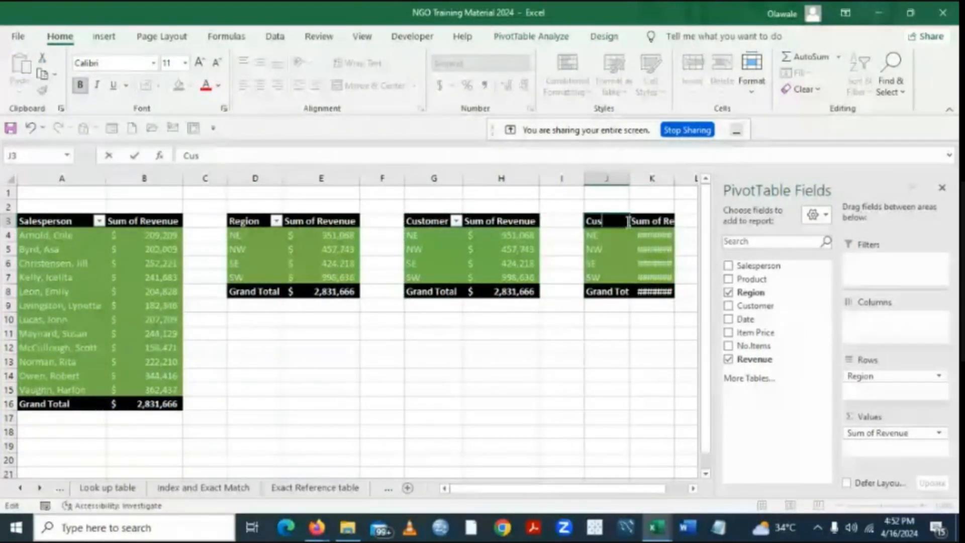
key(BackSpace)
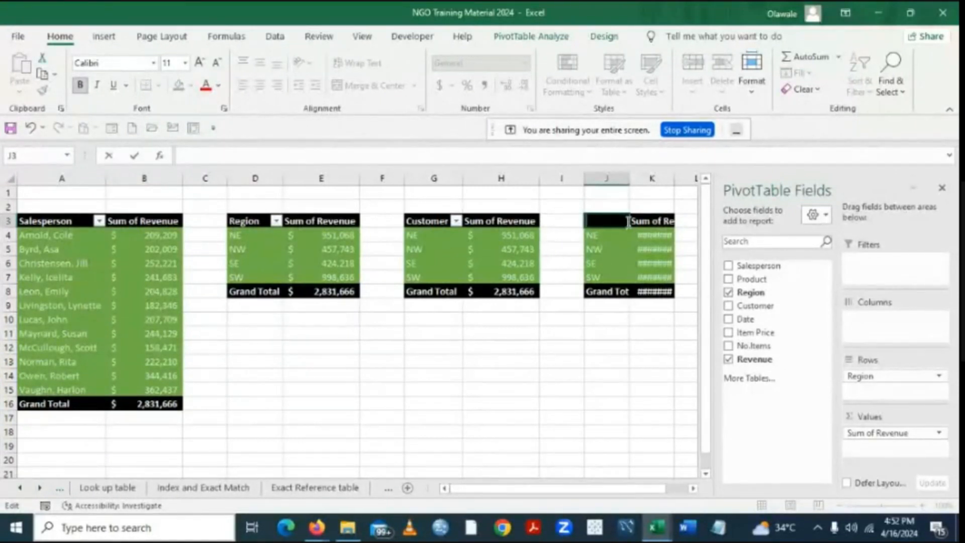
text(Pro)
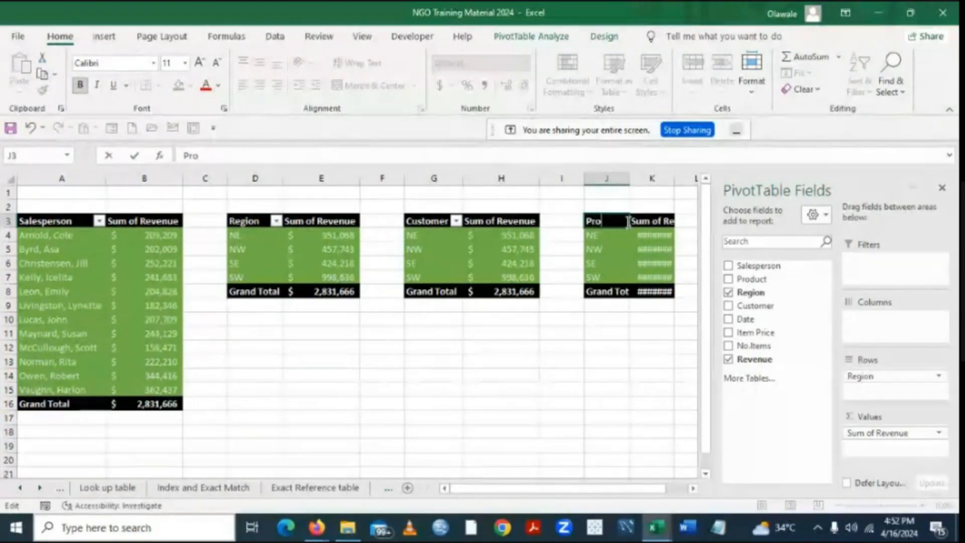
text(duct)
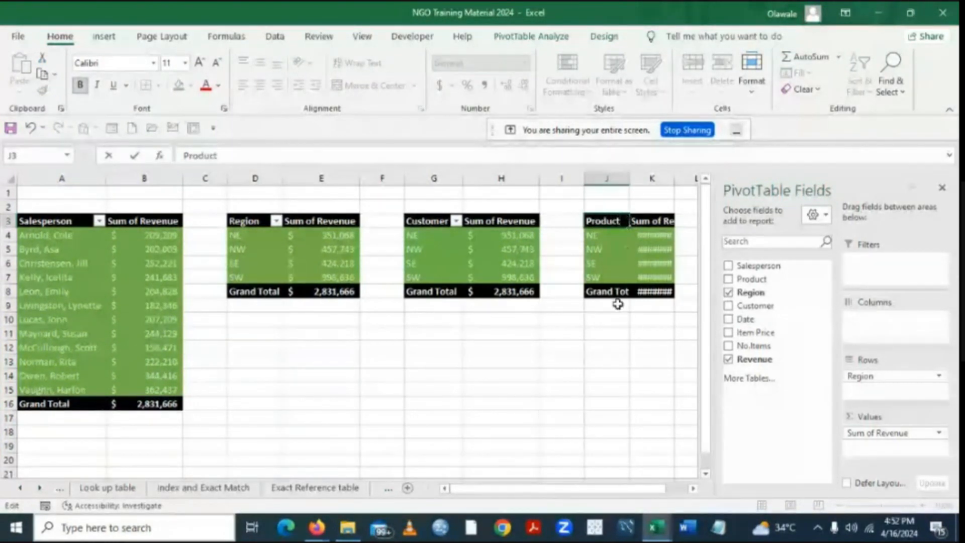
click(619, 362)
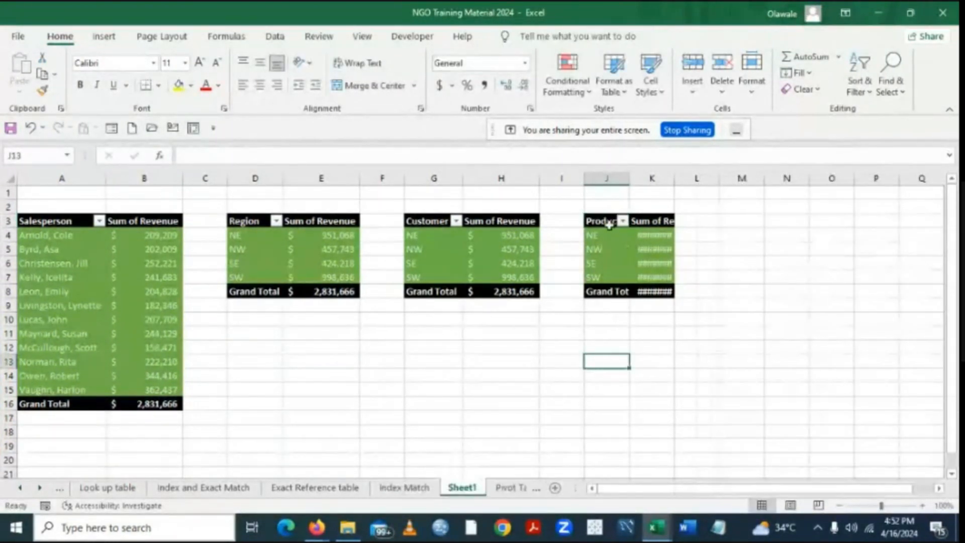
click(605, 221)
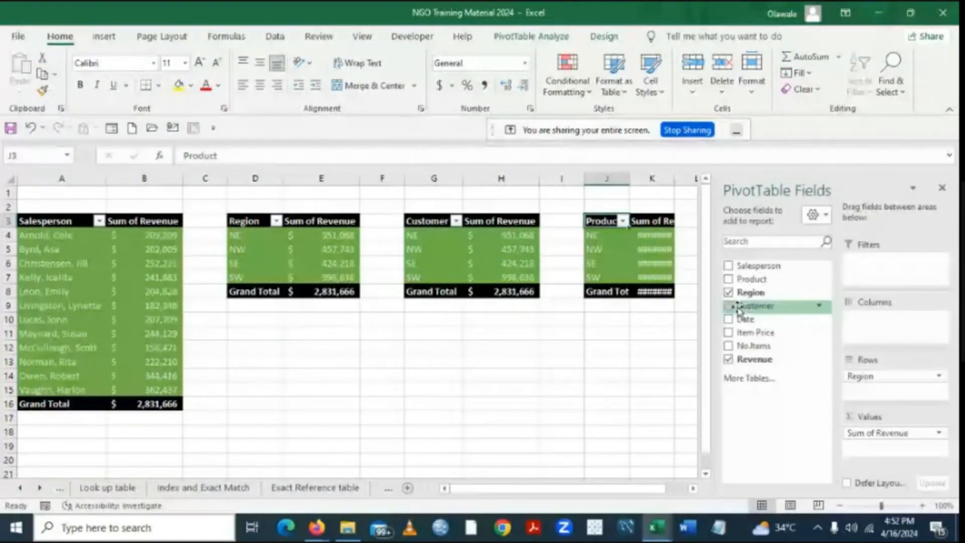
click(728, 292)
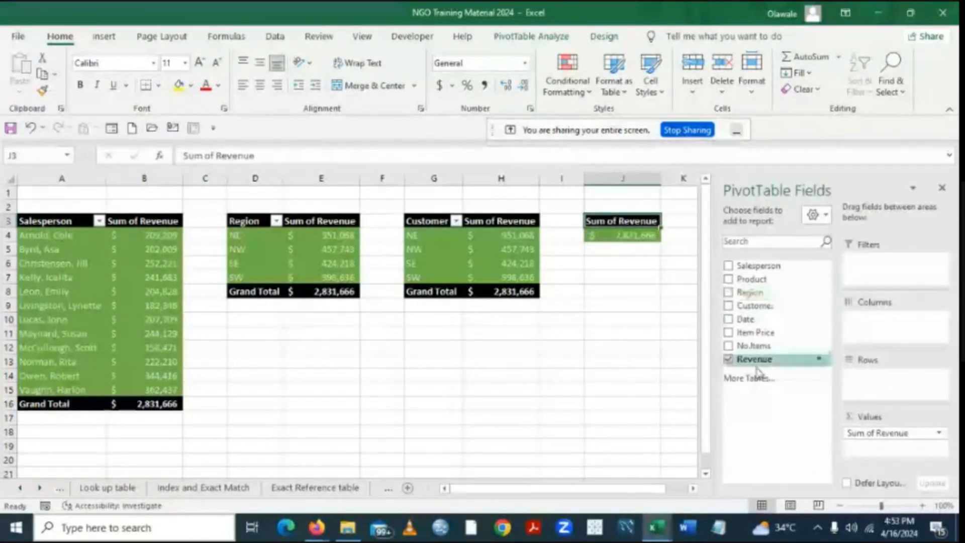
click(728, 293)
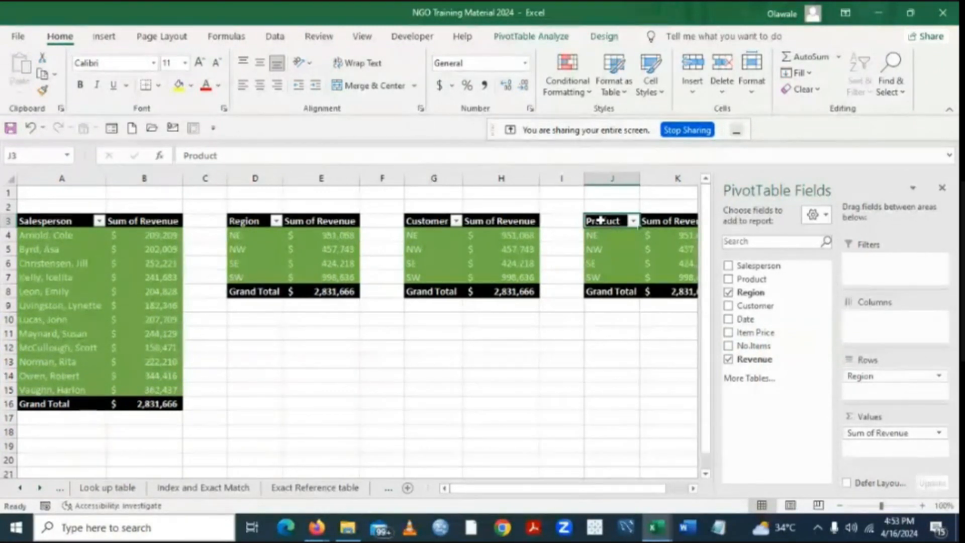
Copy the whole PivotTable headed Product at J3 and paste it at cell J11.
drag(601, 220, 680, 288)
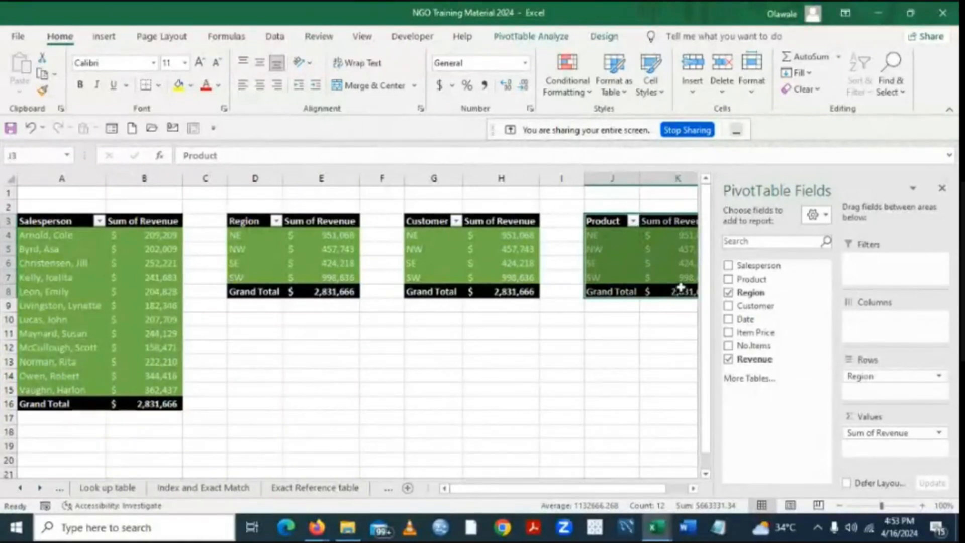
click(613, 335)
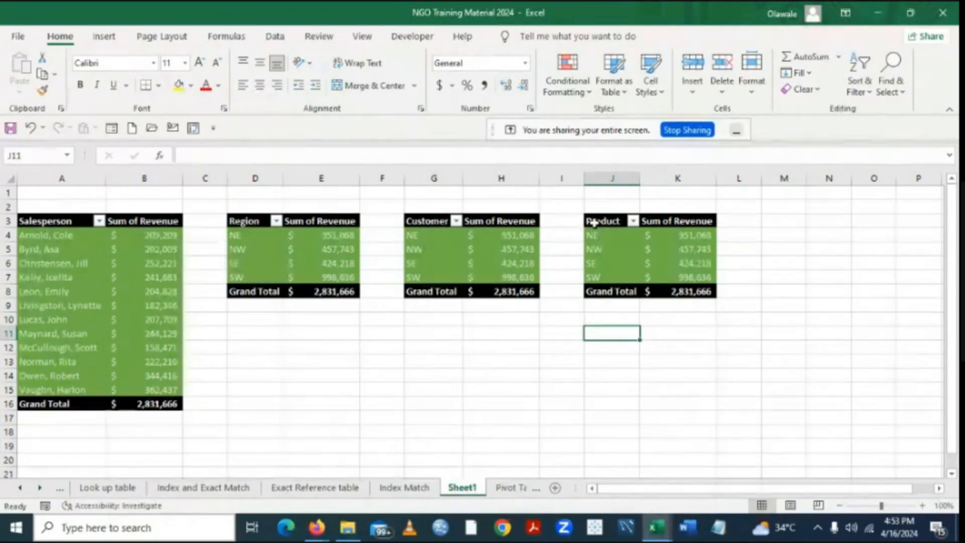
drag(596, 221, 678, 290)
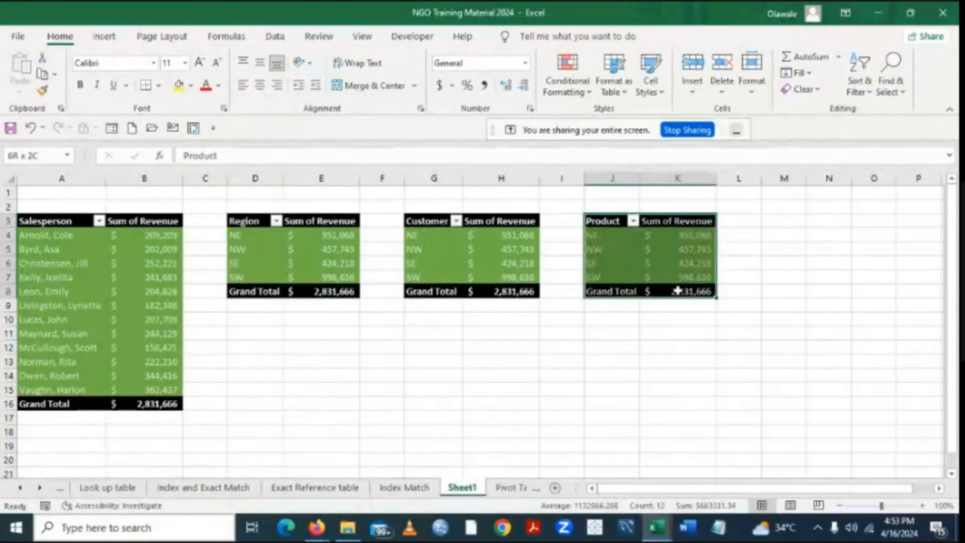
key(ctrl+c)
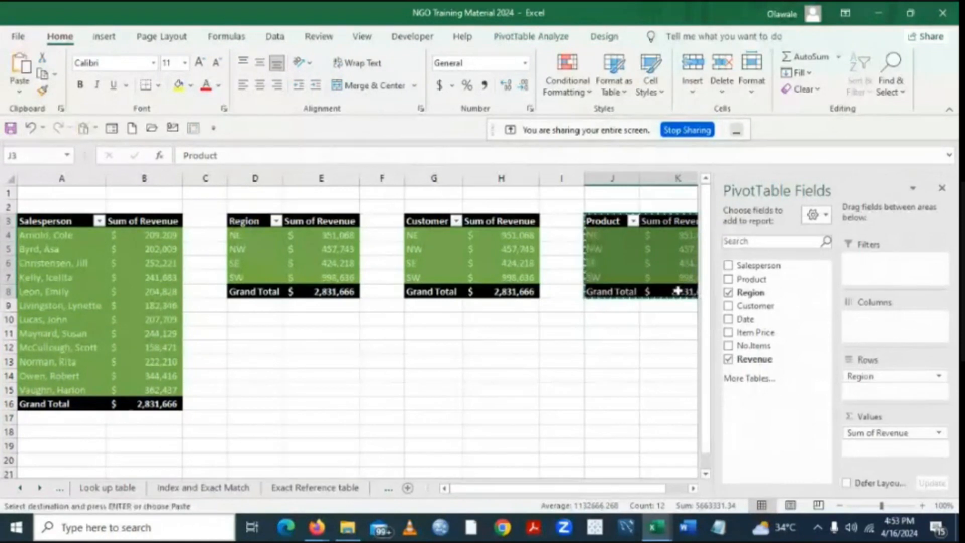
click(608, 335)
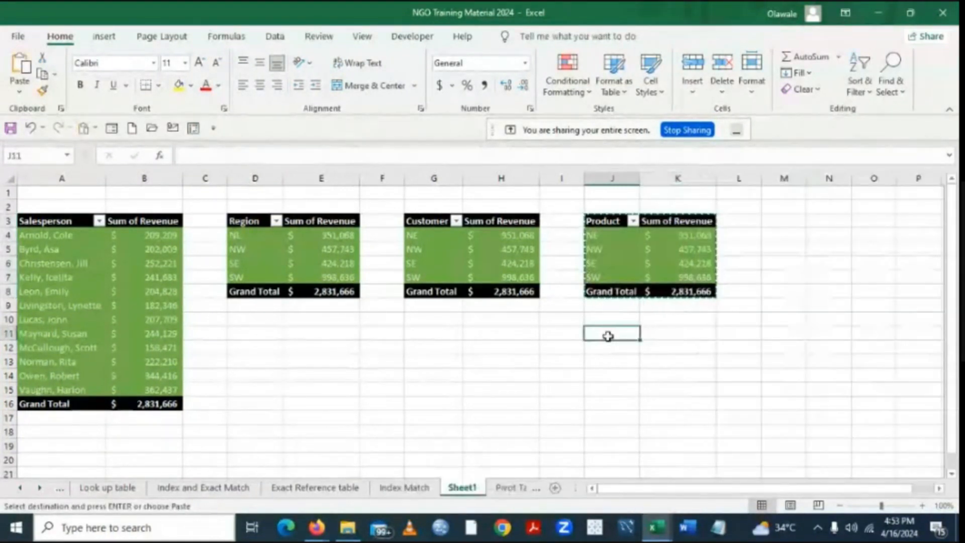
key(ctrl+v)
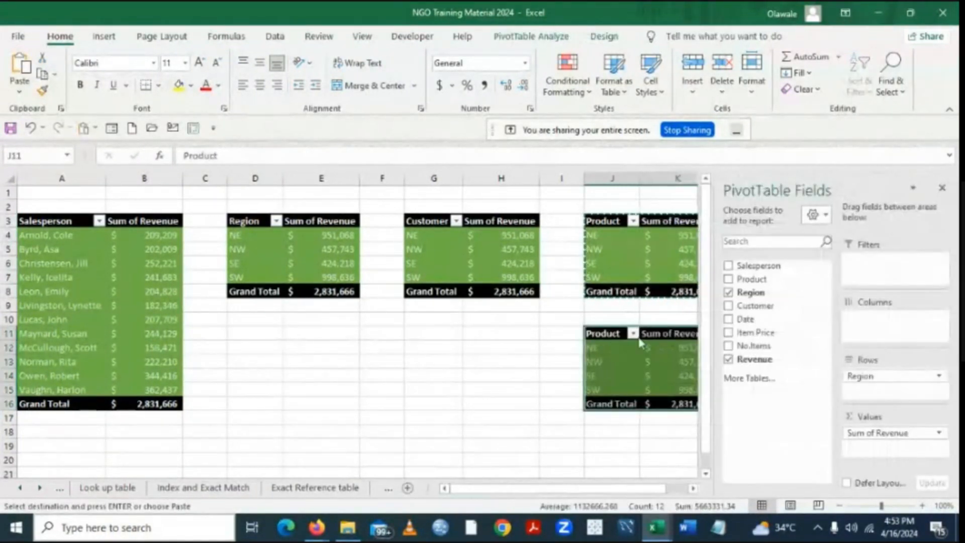
Replace the Revenue field with No.Items in the values of the PivotTable at J11 and close the field list.
double_click(615, 334)
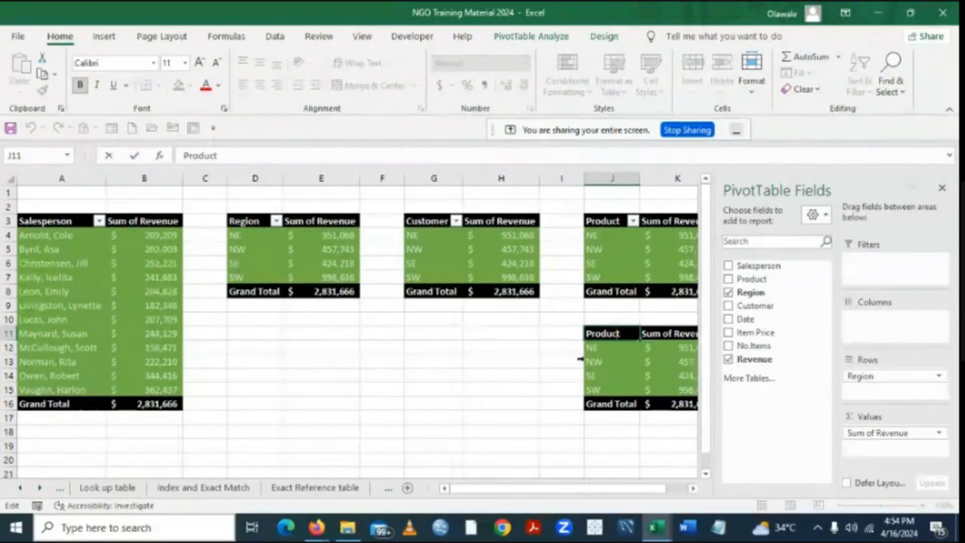
key(Return)
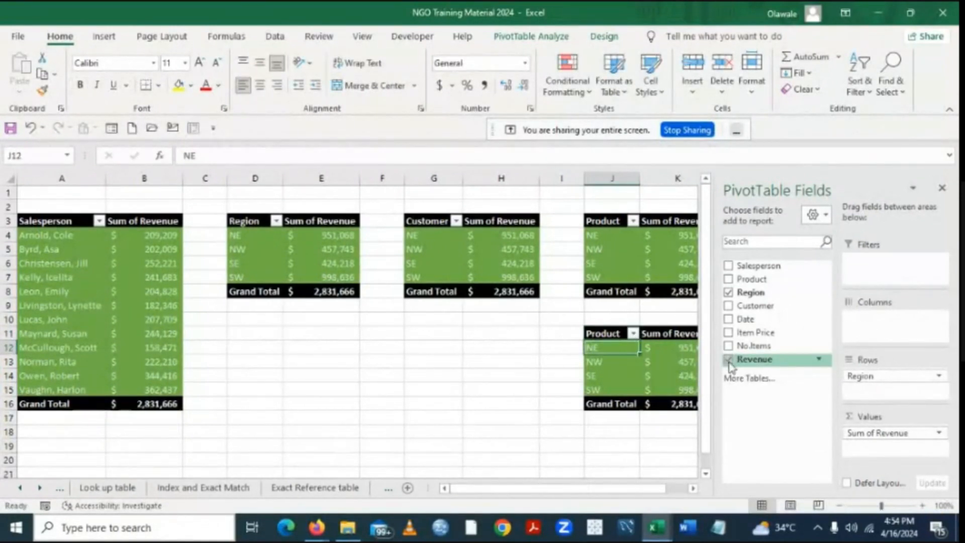
click(730, 363)
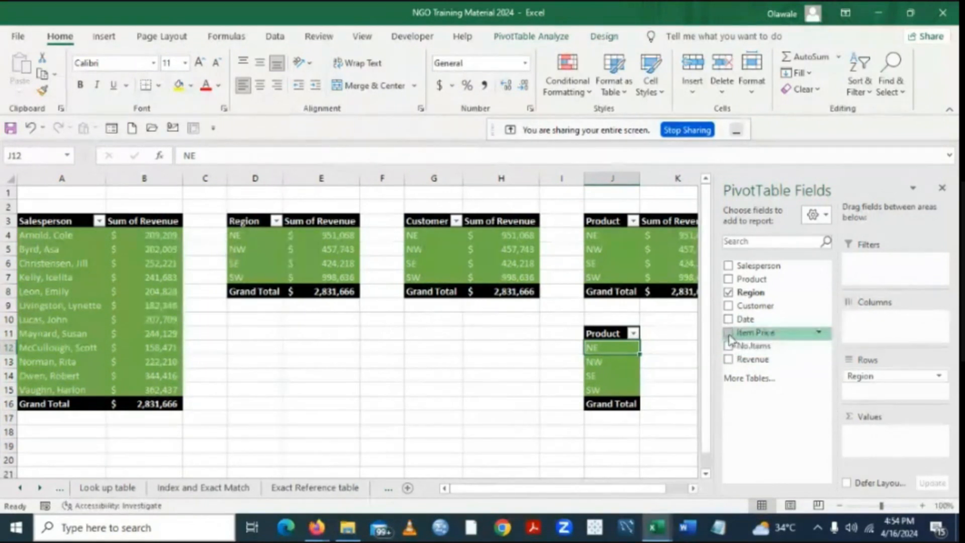
click(729, 345)
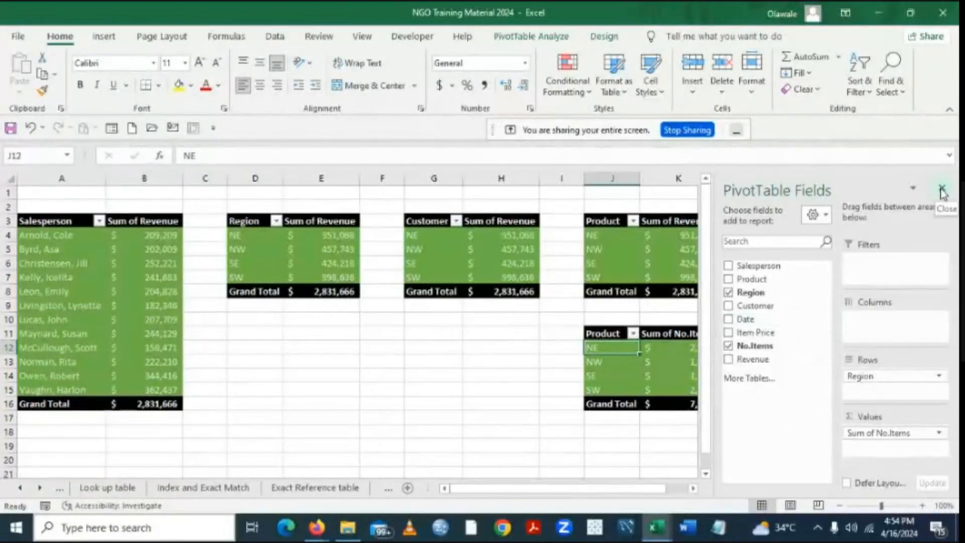
click(942, 189)
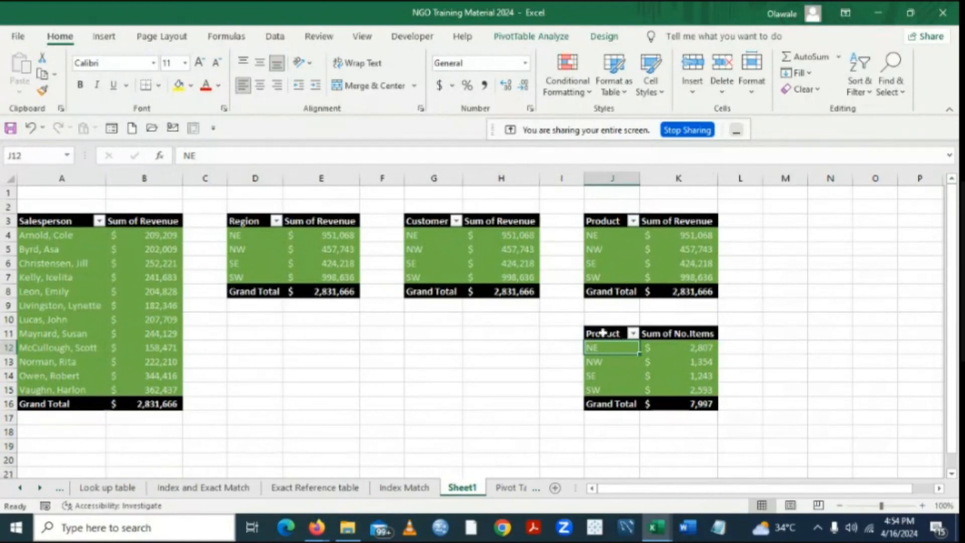
Copy the whole No.Items PivotTable at J11 and paste it at cell M3.
drag(602, 332, 673, 402)
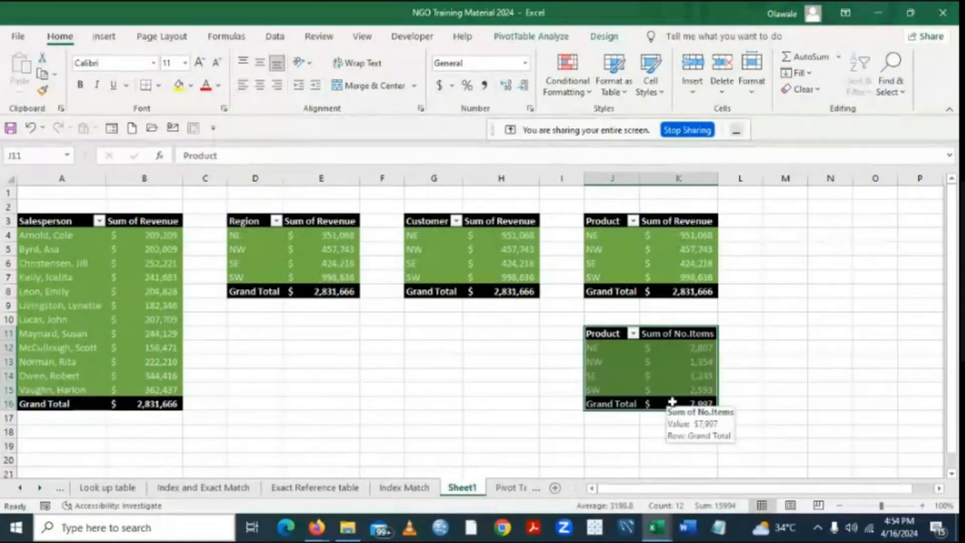
key(ctrl+c)
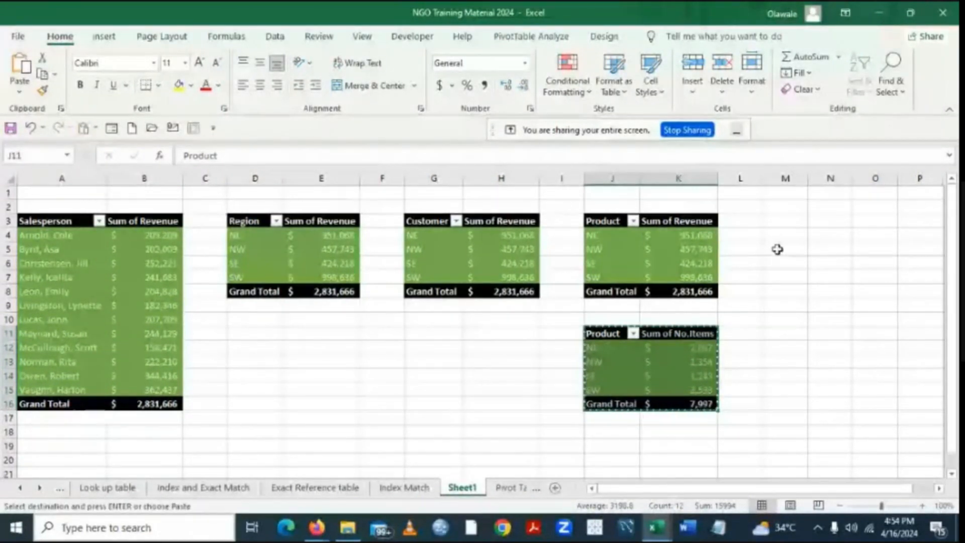
click(778, 221)
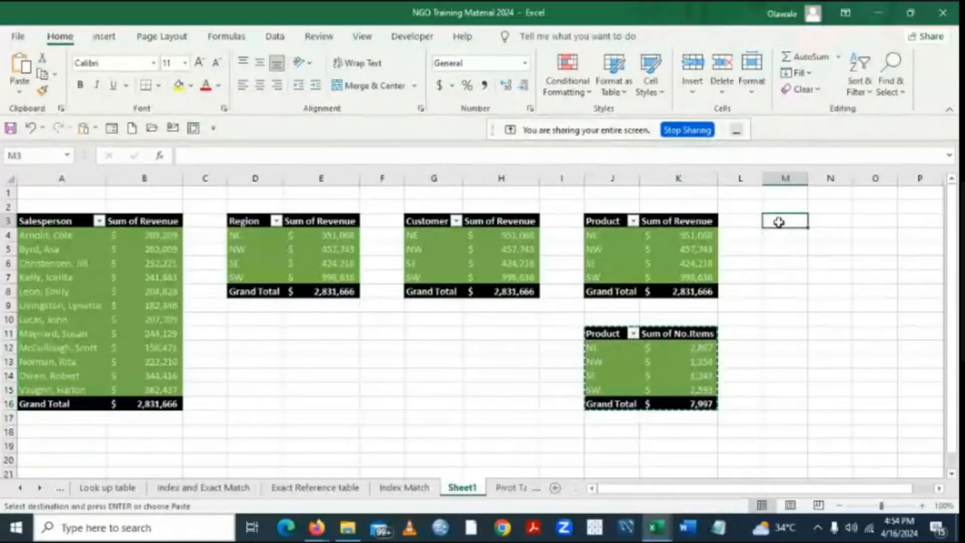
key(ctrl+v)
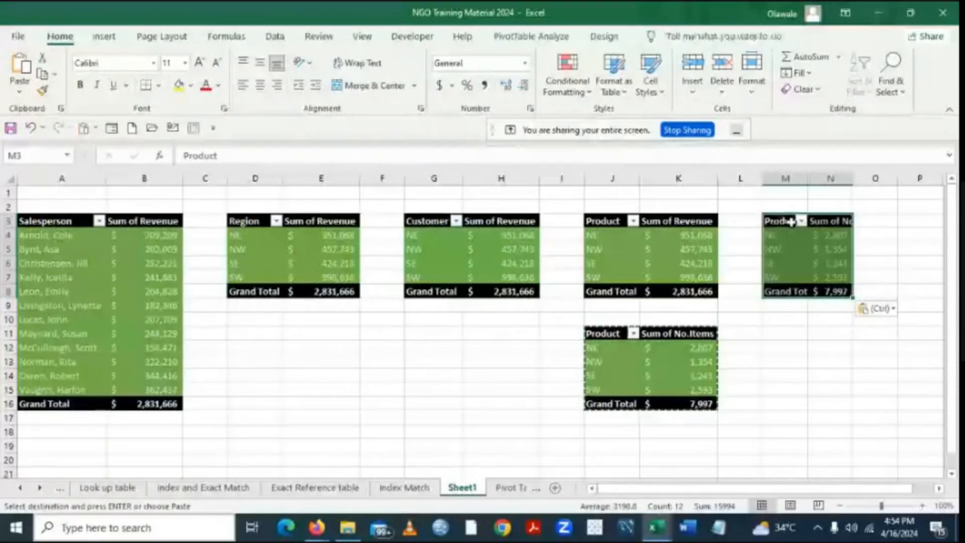
Delete the No.Items PivotTable occupying J11:K16.
double_click(785, 222)
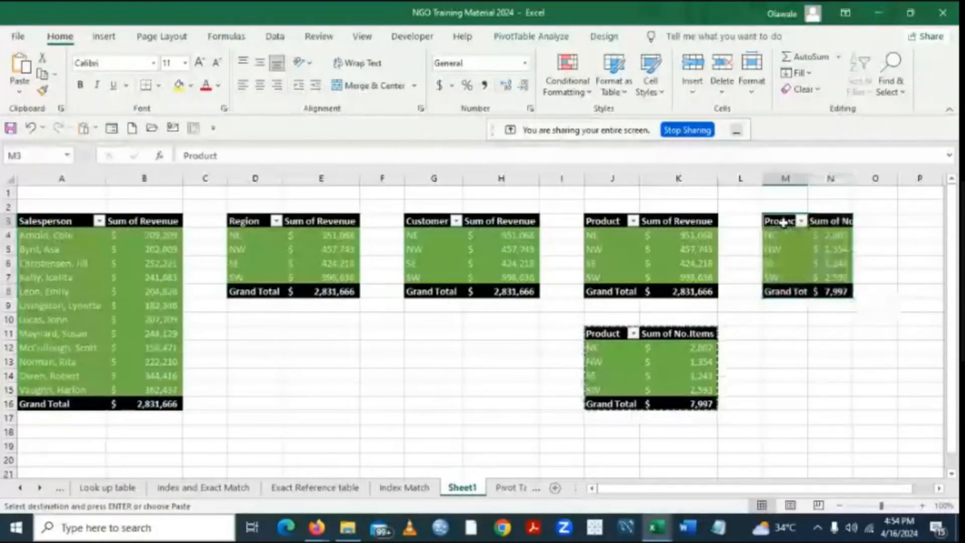
click(602, 331)
drag(602, 330, 674, 401)
key(Delete)
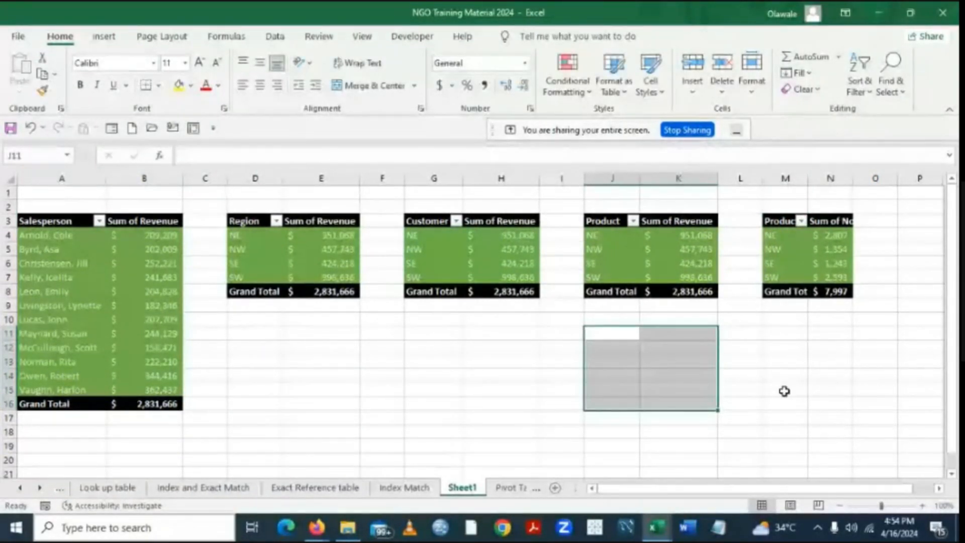
click(874, 390)
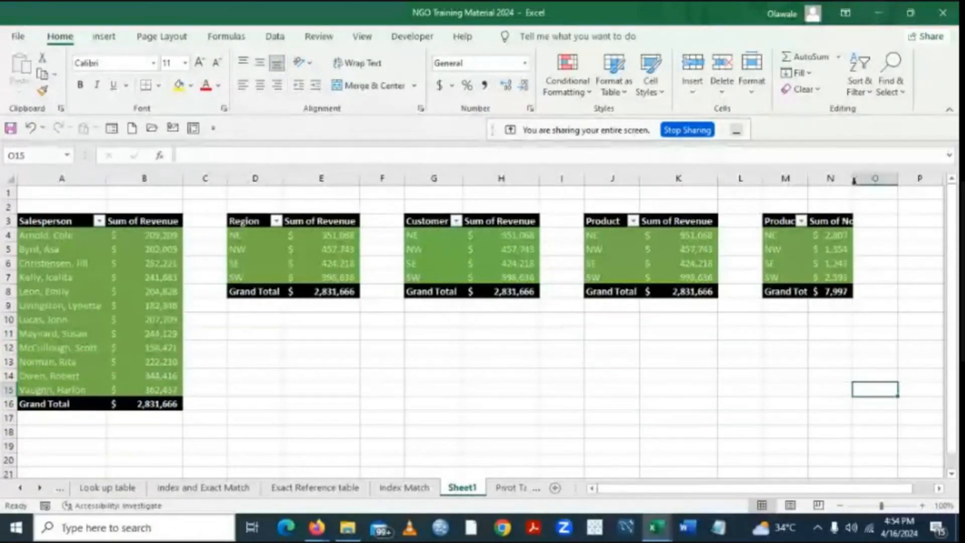
Apply the General number format to the No.Items values in N4:N8 and widen columns M and N to fit their contents.
drag(854, 180, 885, 180)
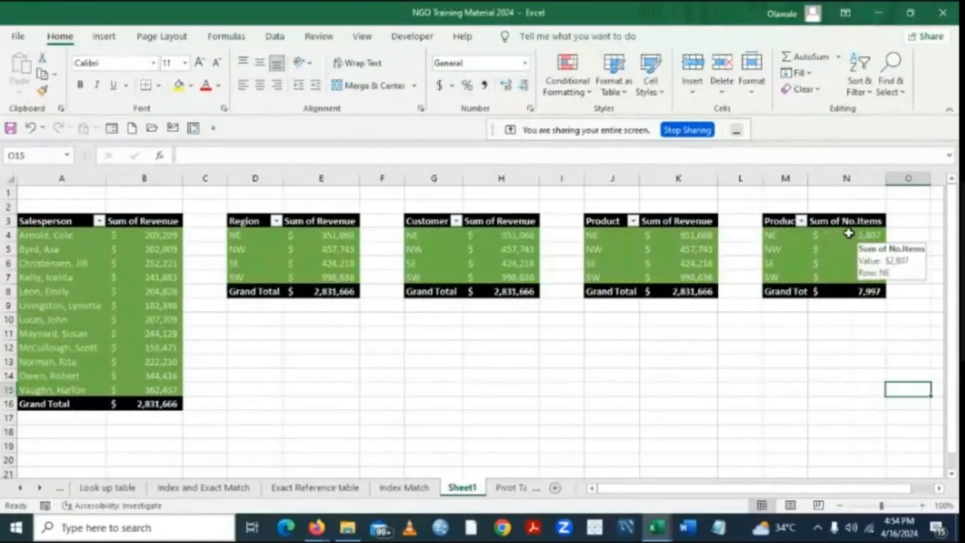
drag(849, 234, 845, 295)
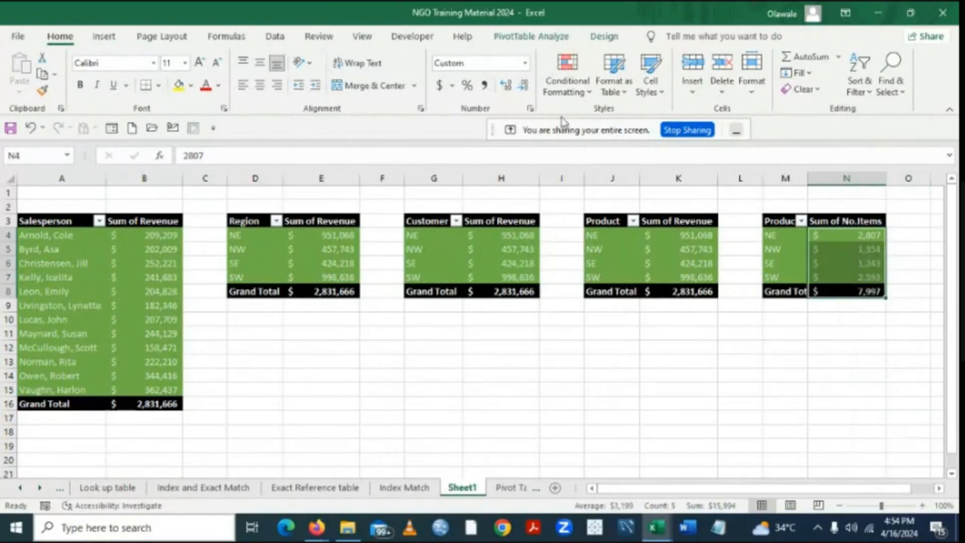
click(524, 63)
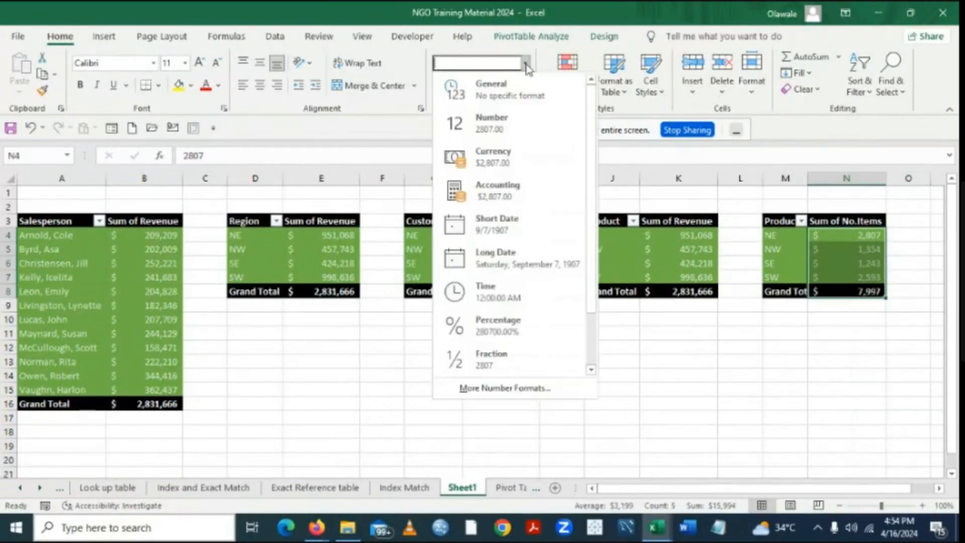
click(519, 93)
click(806, 353)
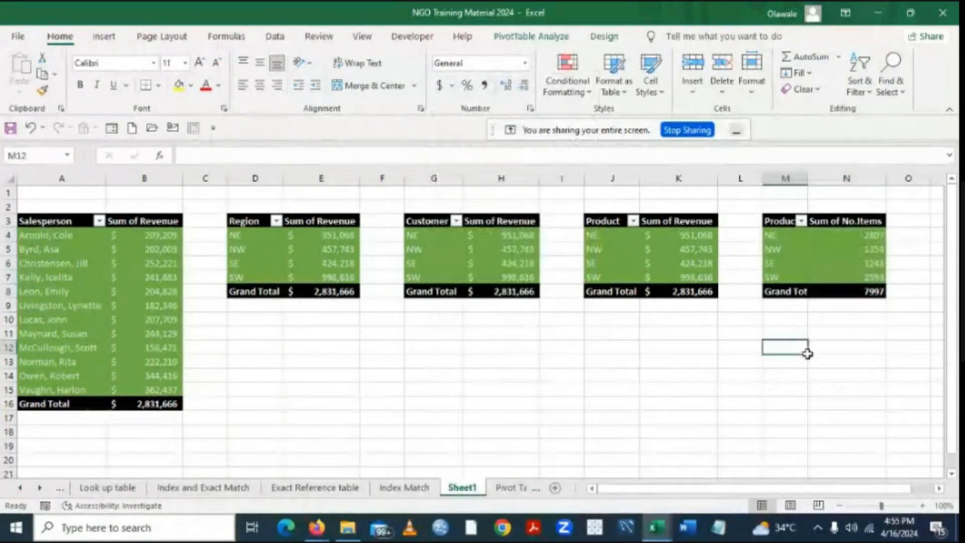
double_click(808, 180)
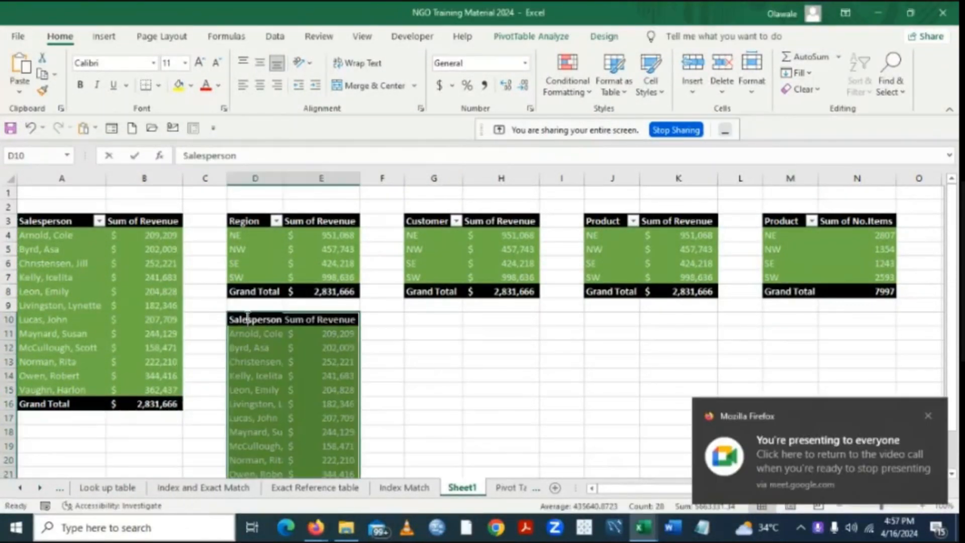
Summarise Revenue by Average in the Salesperson PivotTable at D10.
double_click(278, 317)
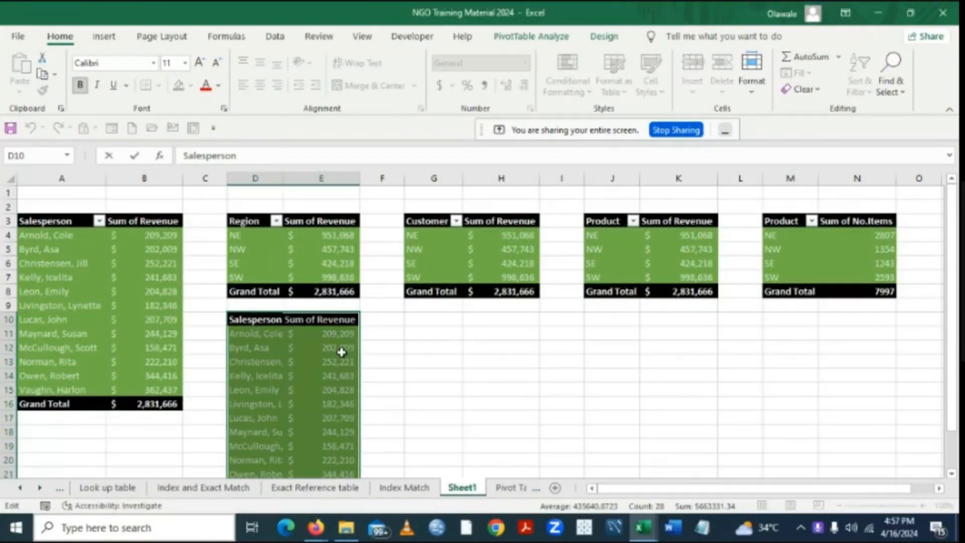
click(453, 361)
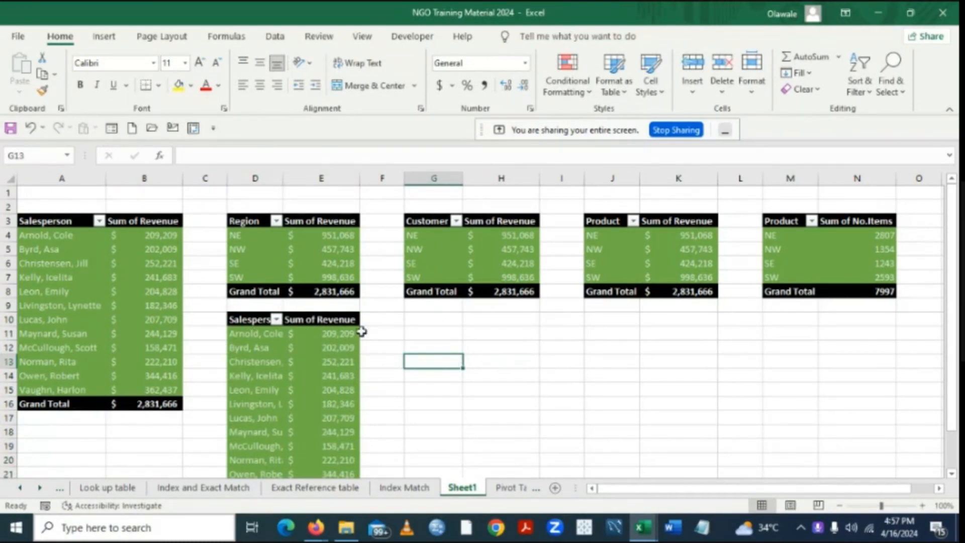
click(321, 320)
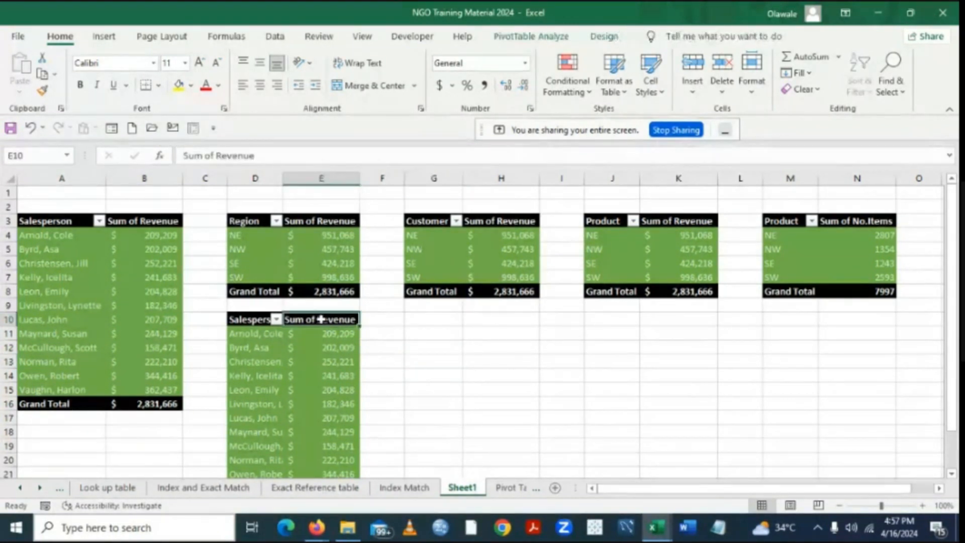
right_click(321, 320)
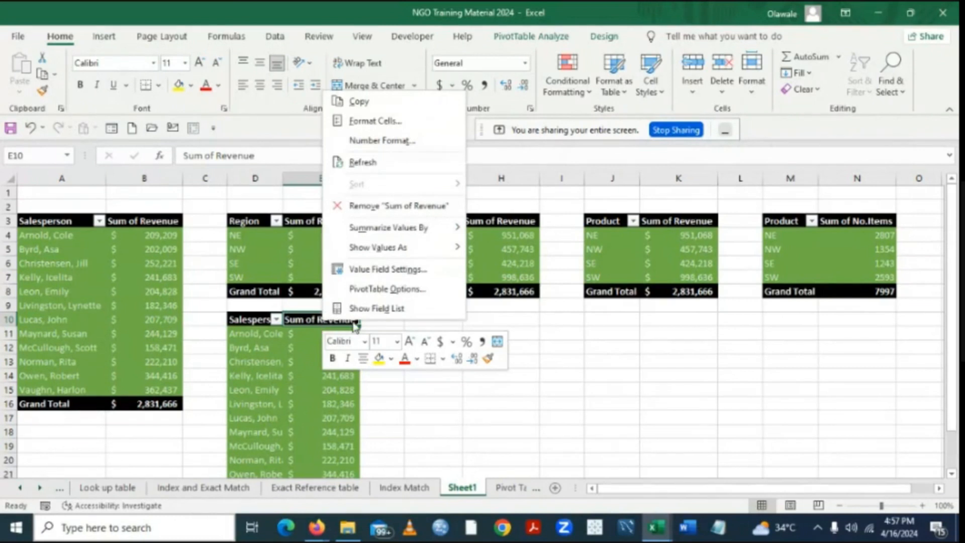
mouse_move(405, 246)
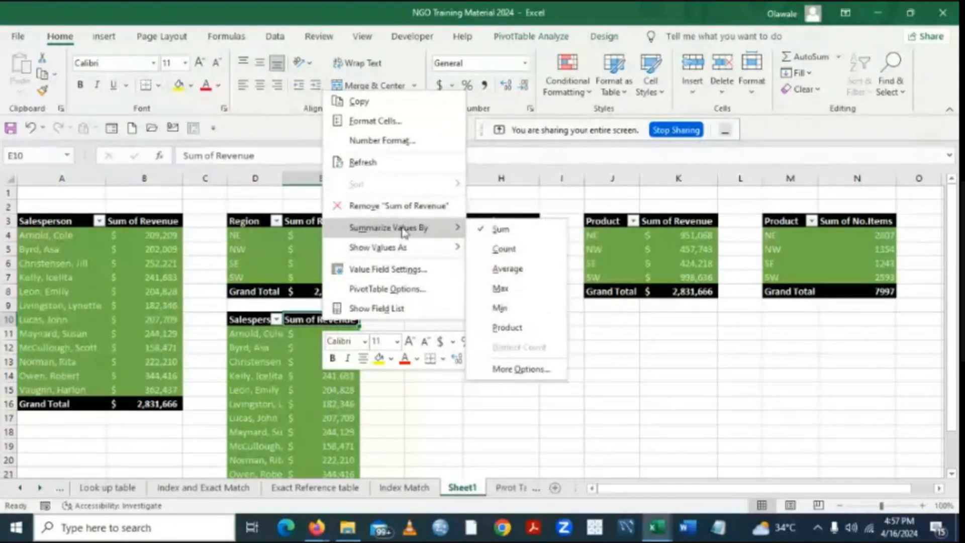
click(508, 269)
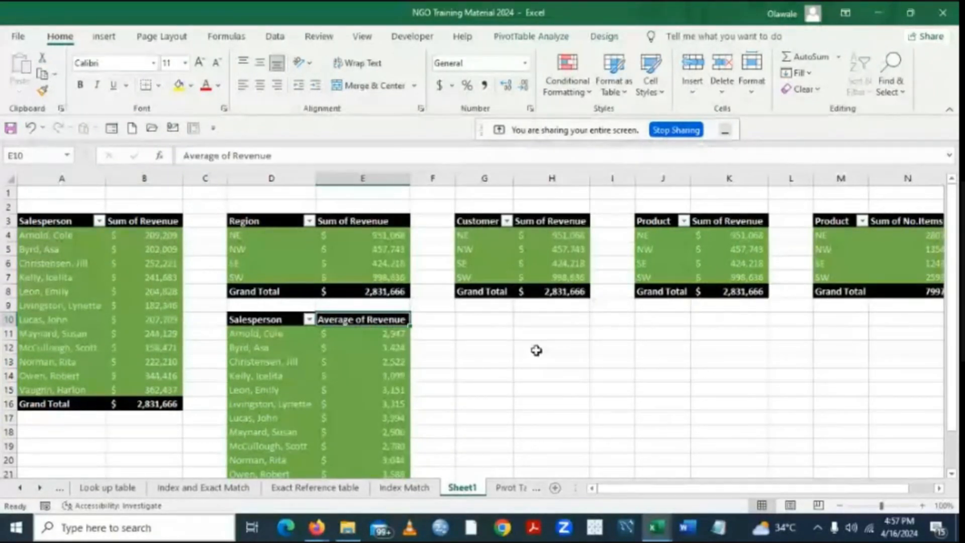
click(601, 352)
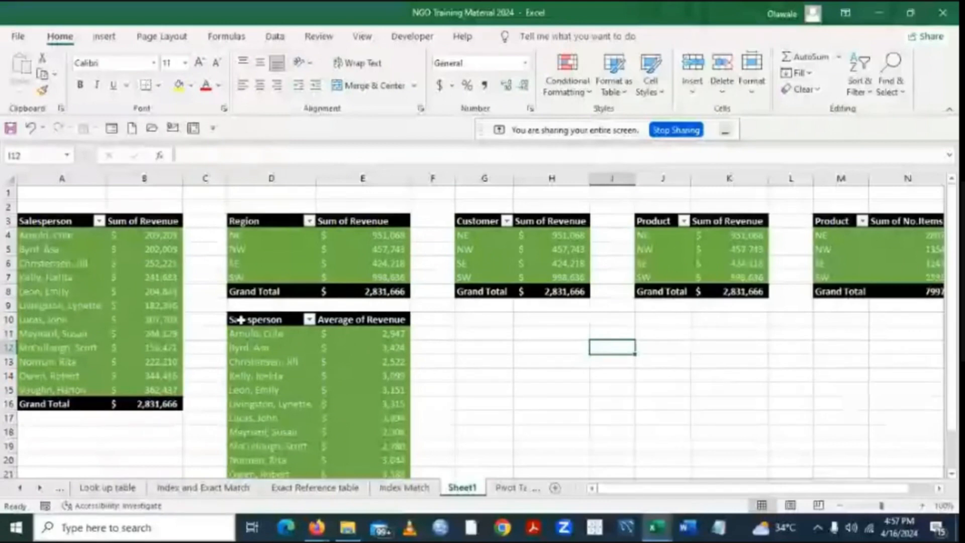
Copy the whole Average of Revenue PivotTable at D10, paste it at cell G10 and fit column H to its contents.
drag(240, 320, 337, 487)
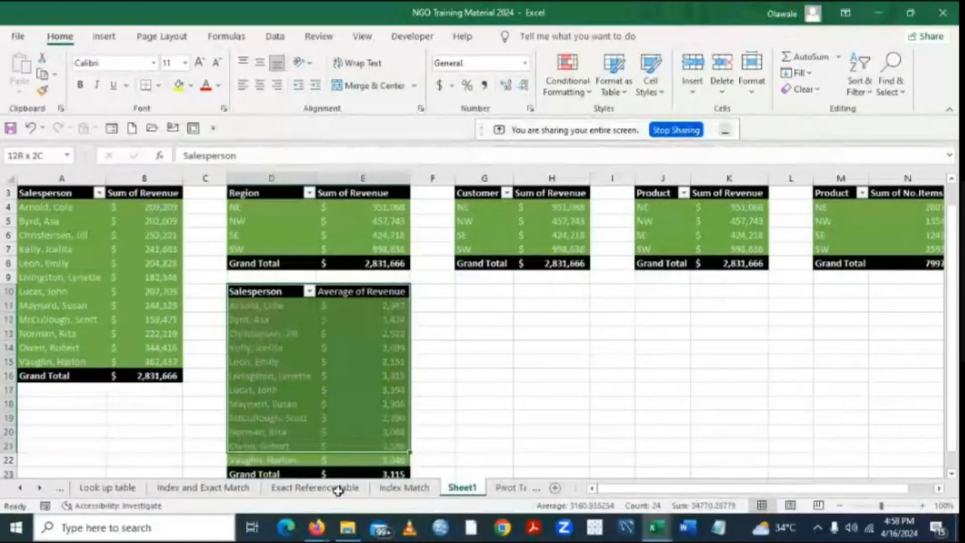
key(ctrl+c)
click(484, 263)
key(ctrl+v)
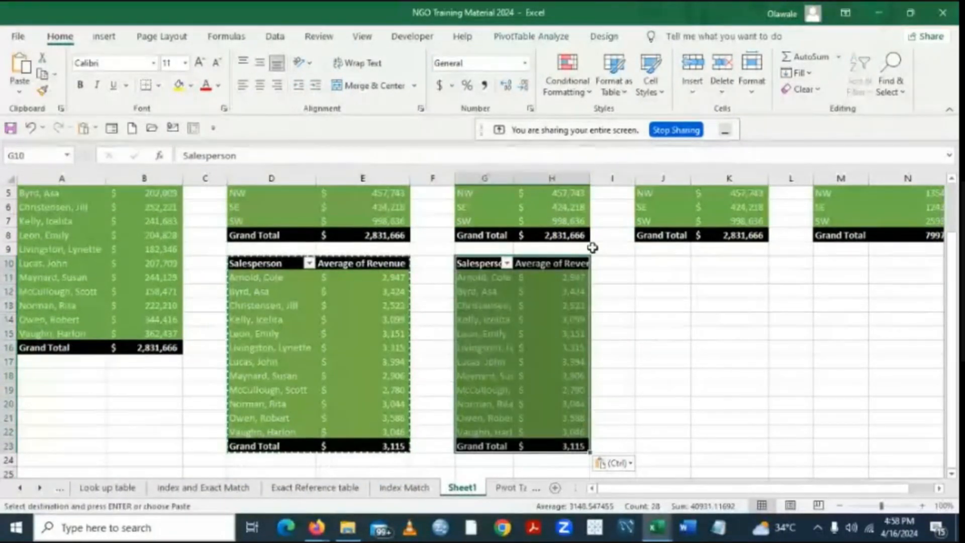
double_click(589, 184)
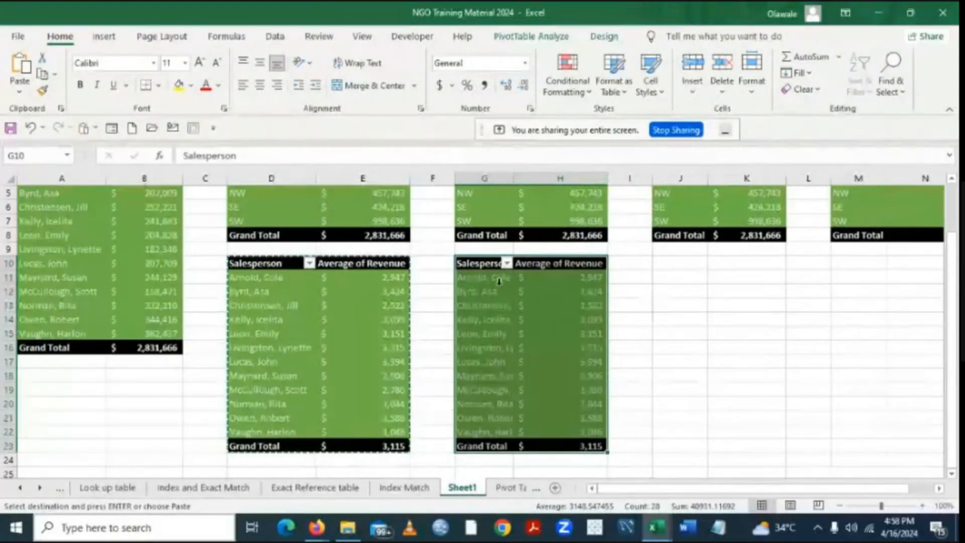
Rename the row header of the copied PivotTable in cell G10 as Top 3.
double_click(480, 264)
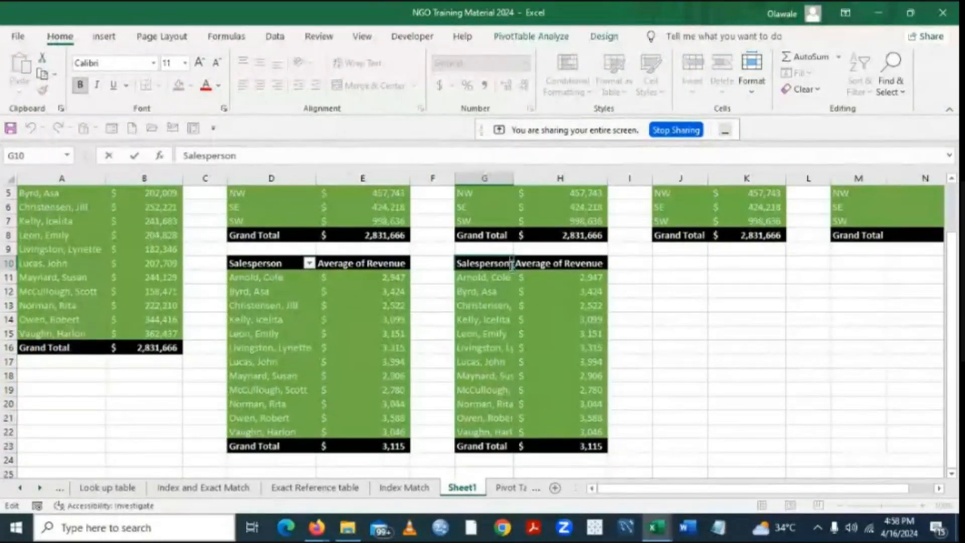
key(BackSpace)
key(BackSpace)
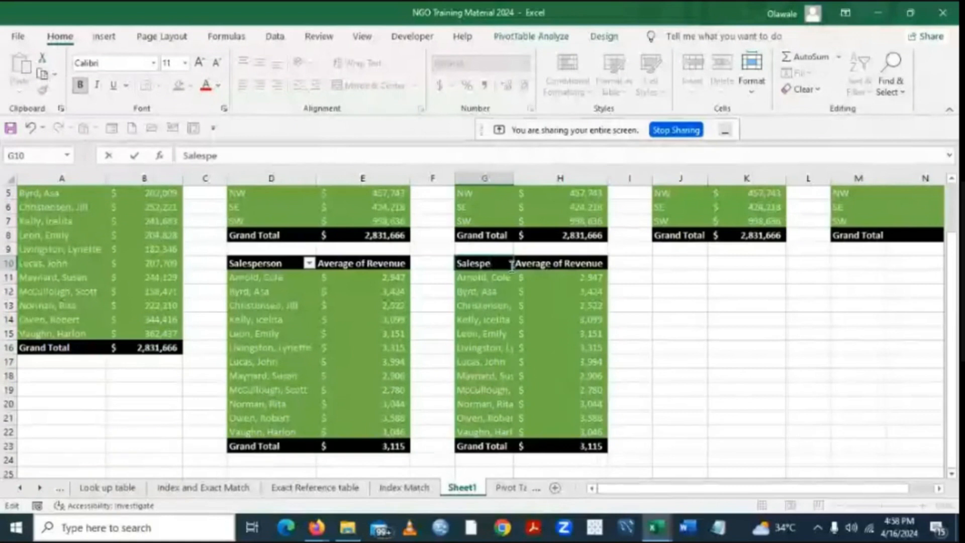
key(BackSpace)
key(BackSpace)
key(BackSpace)
key(BackSpace)
key(BackSpace)
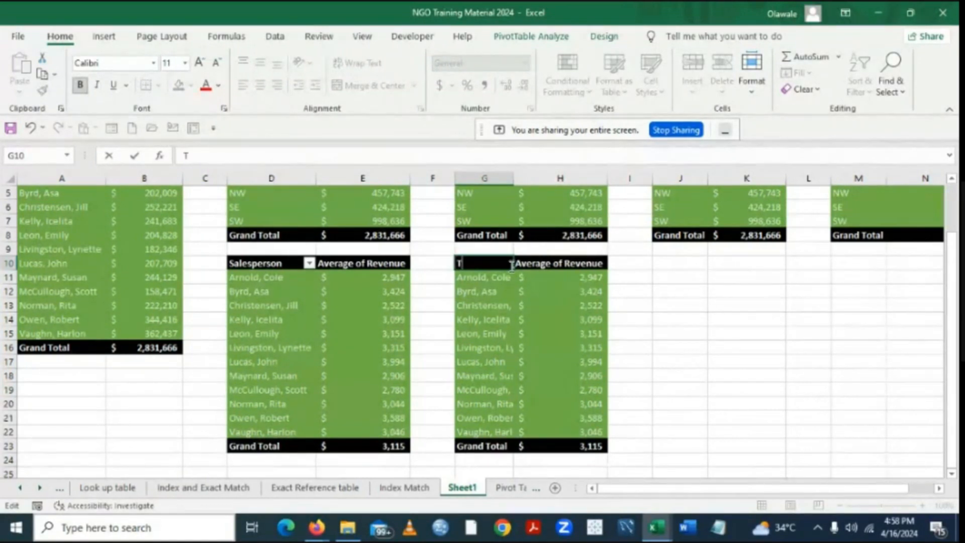
text(TO)
key(BackSpace)
text(op 3)
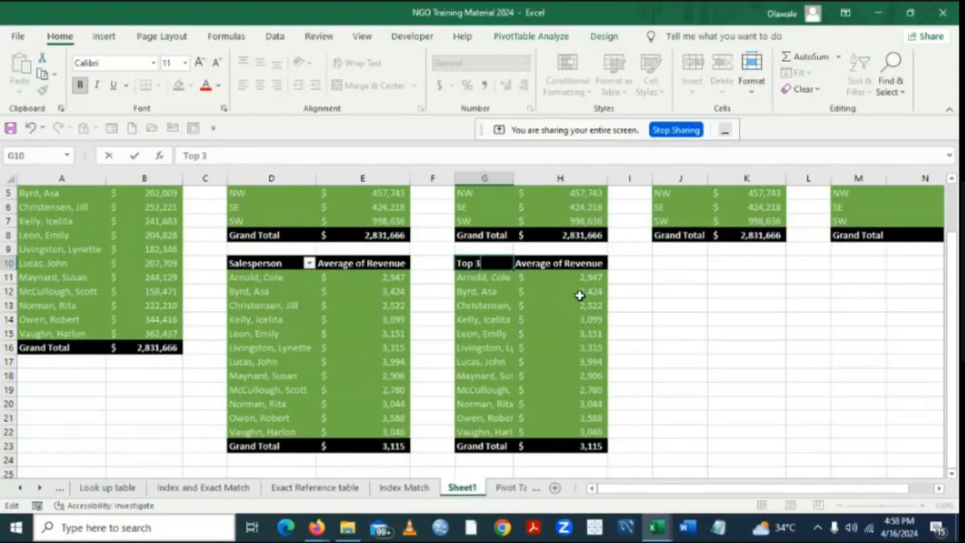
click(724, 345)
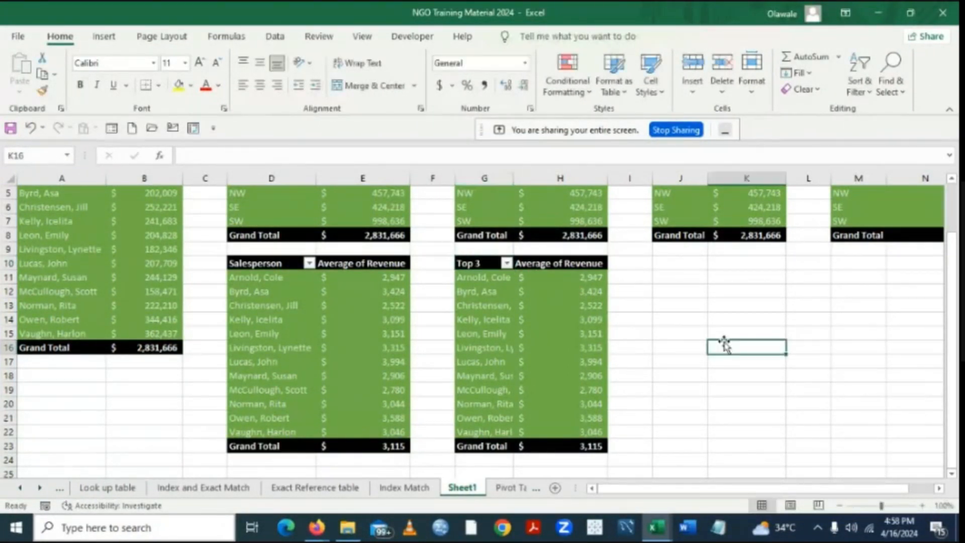
click(952, 179)
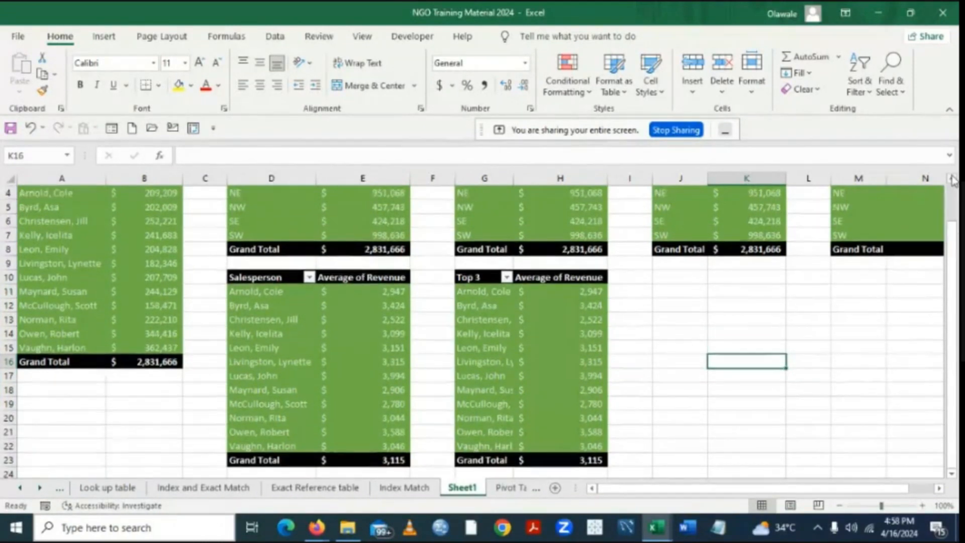
click(952, 179)
click(953, 180)
click(953, 179)
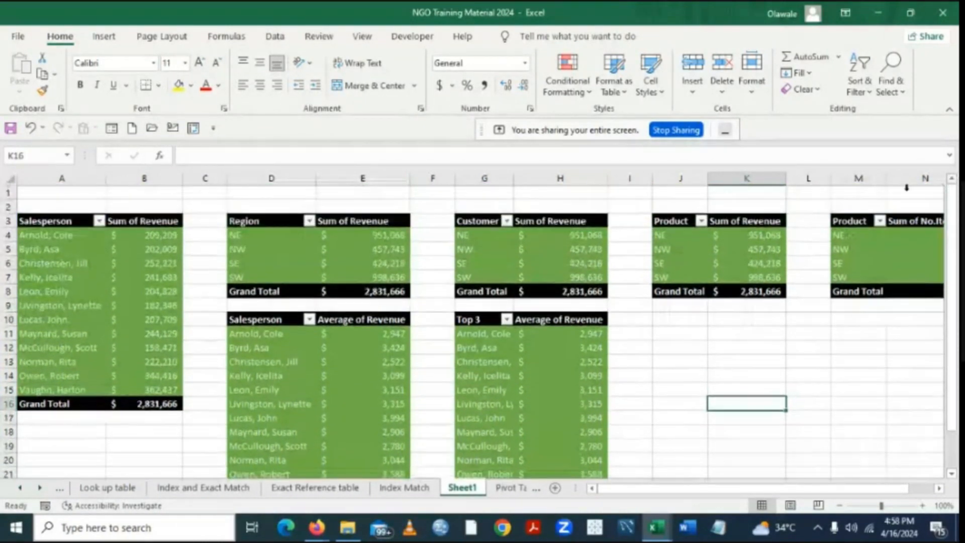
click(897, 506)
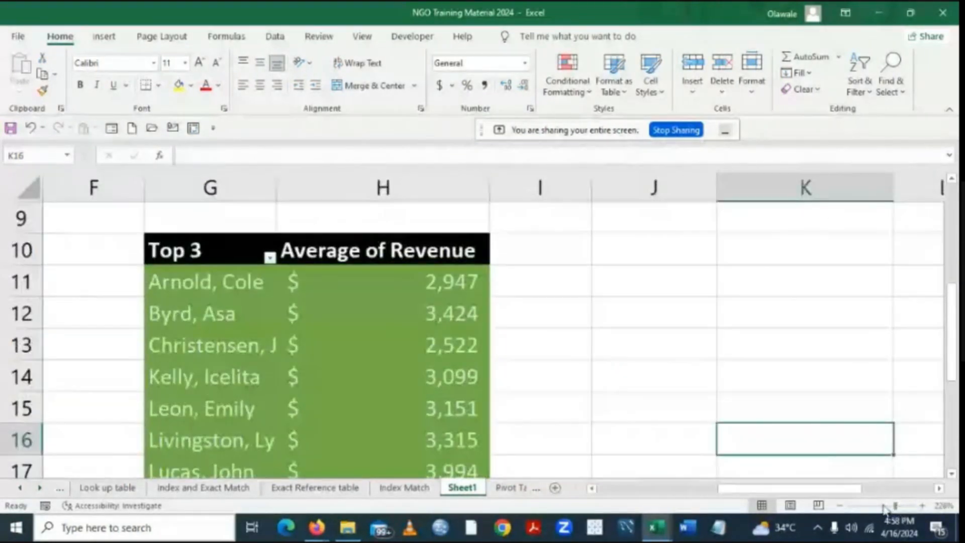
click(887, 507)
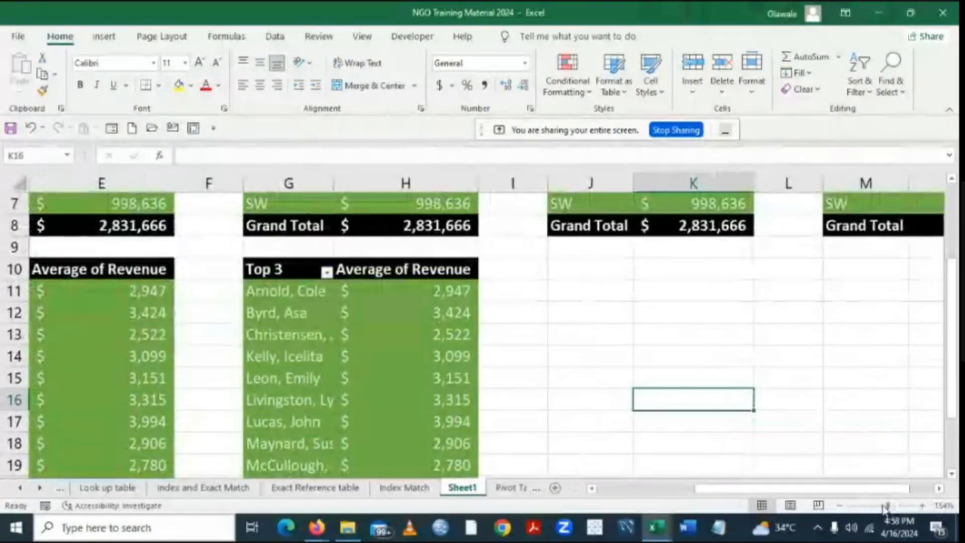
drag(887, 506, 883, 507)
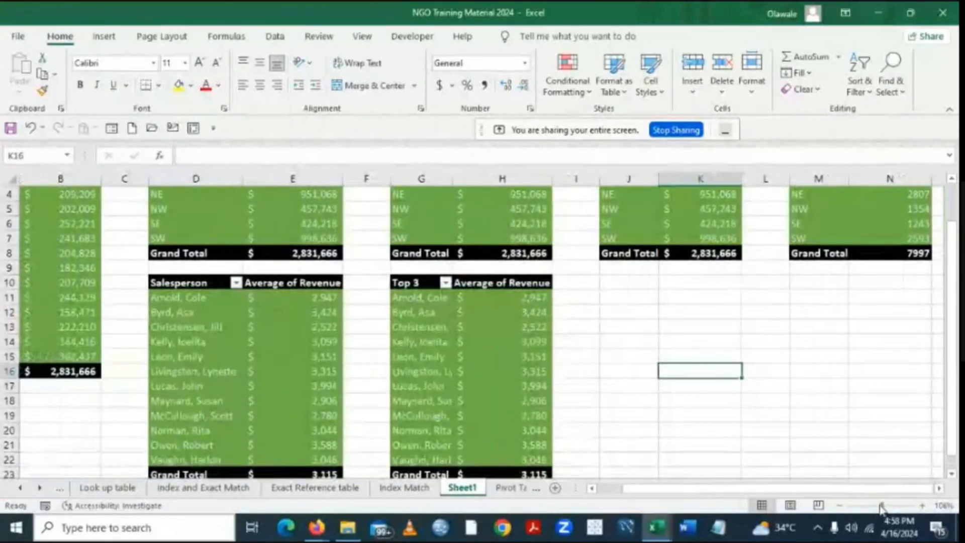
click(876, 507)
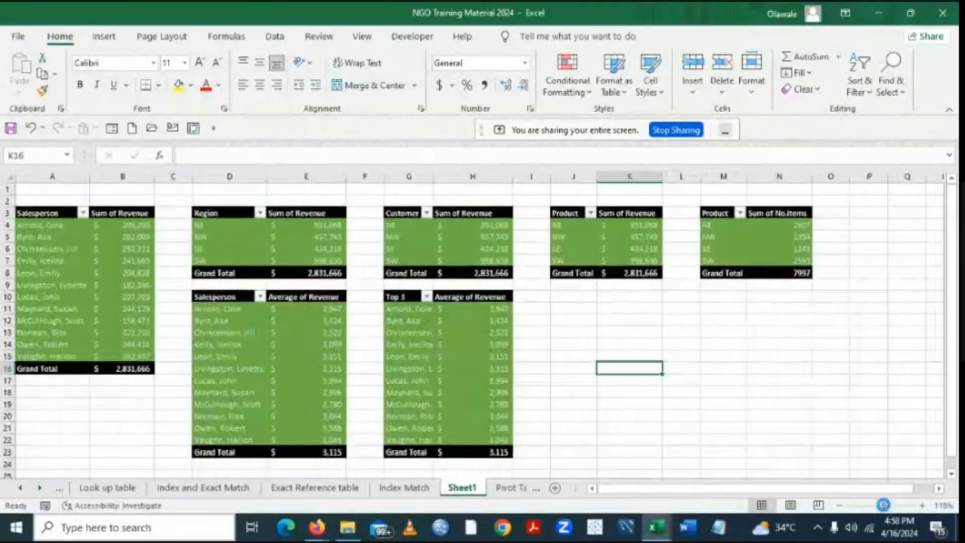
click(880, 506)
drag(880, 504, 882, 507)
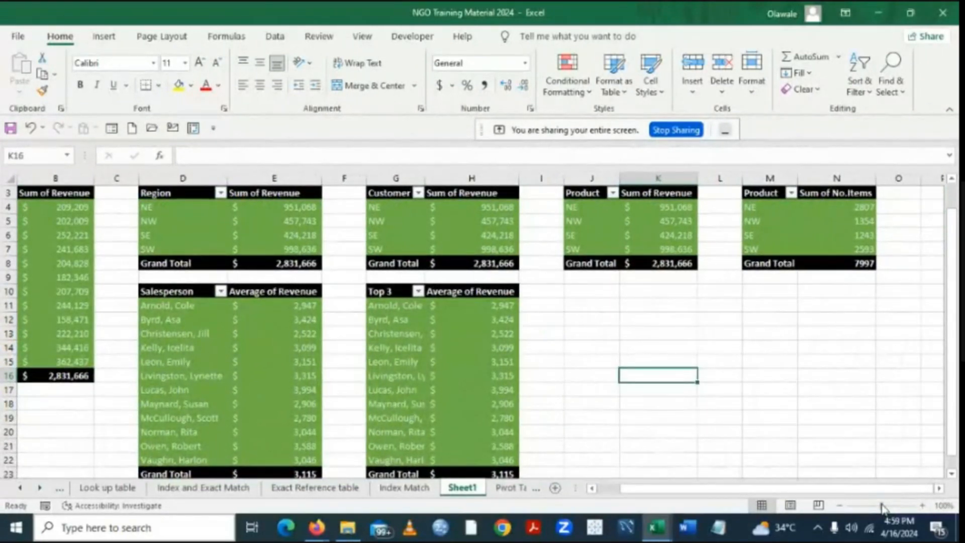
drag(883, 507, 885, 508)
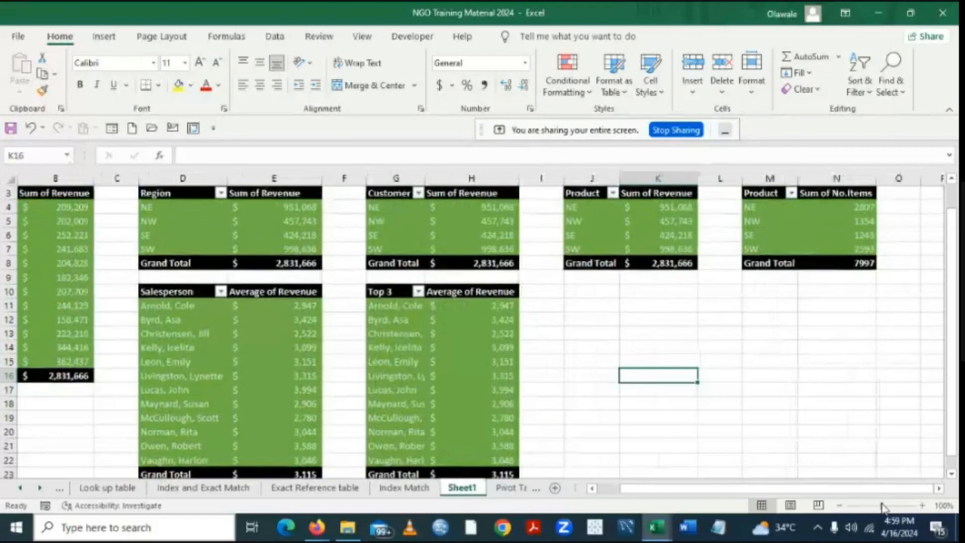
drag(883, 508, 745, 454)
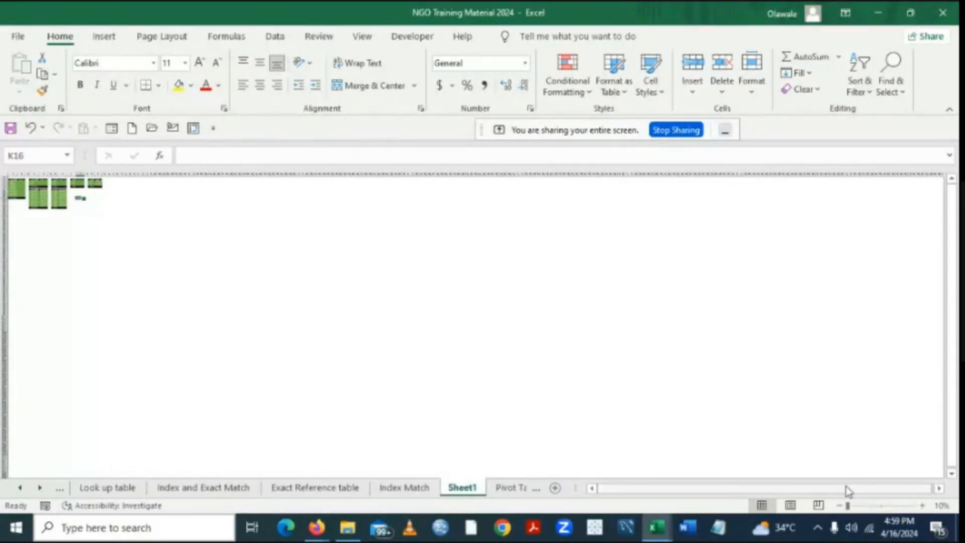
click(875, 506)
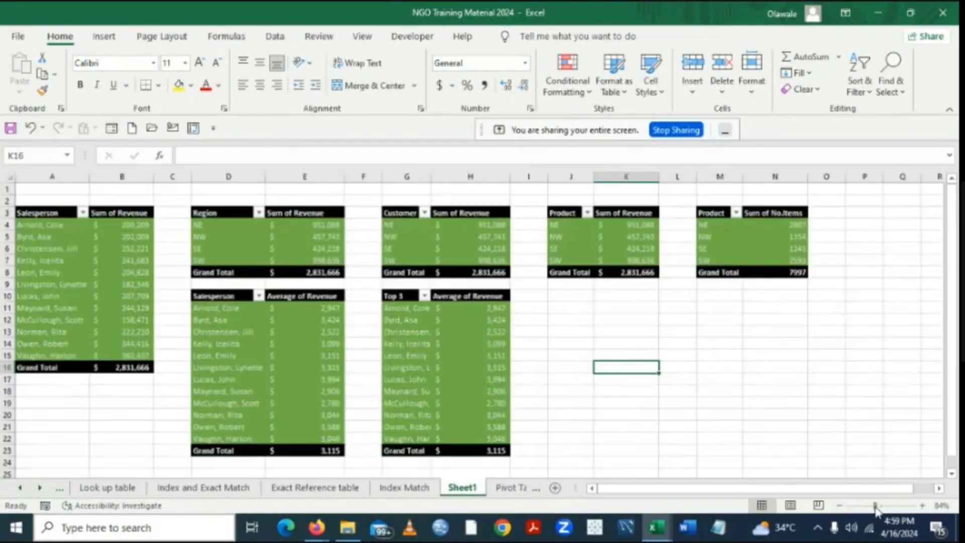
drag(875, 507, 882, 510)
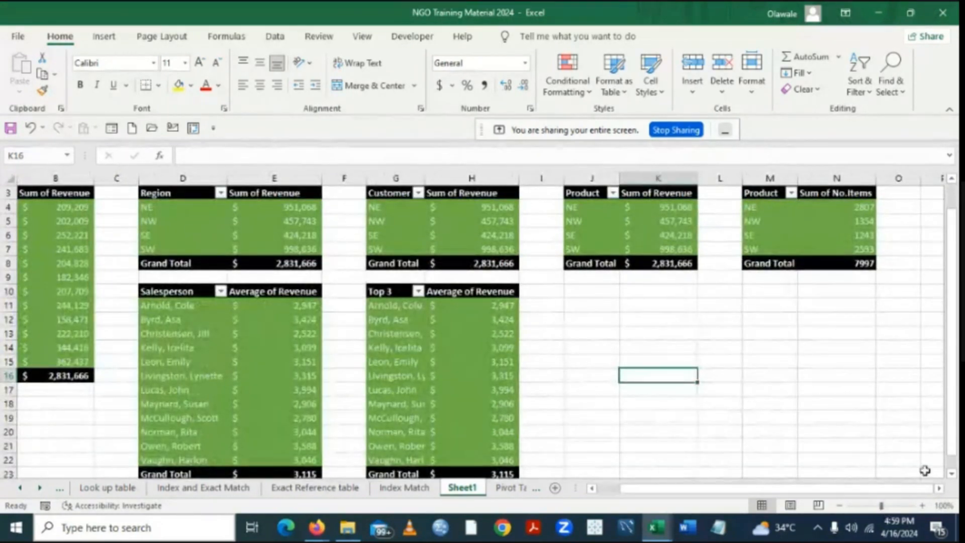
click(592, 488)
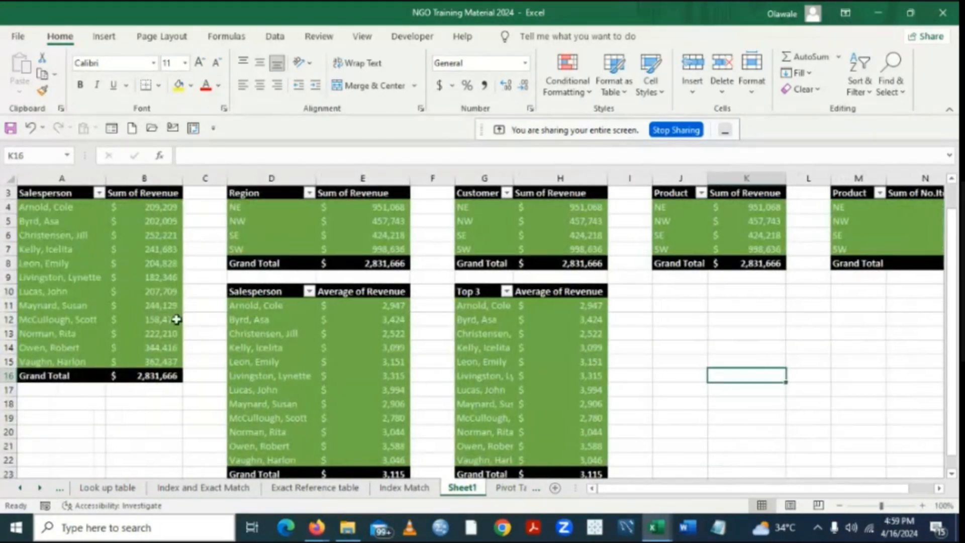
Apply the grey Medium PivotTable style to the Salesperson Sum of Revenue PivotTable in A3:B16.
drag(45, 192, 132, 376)
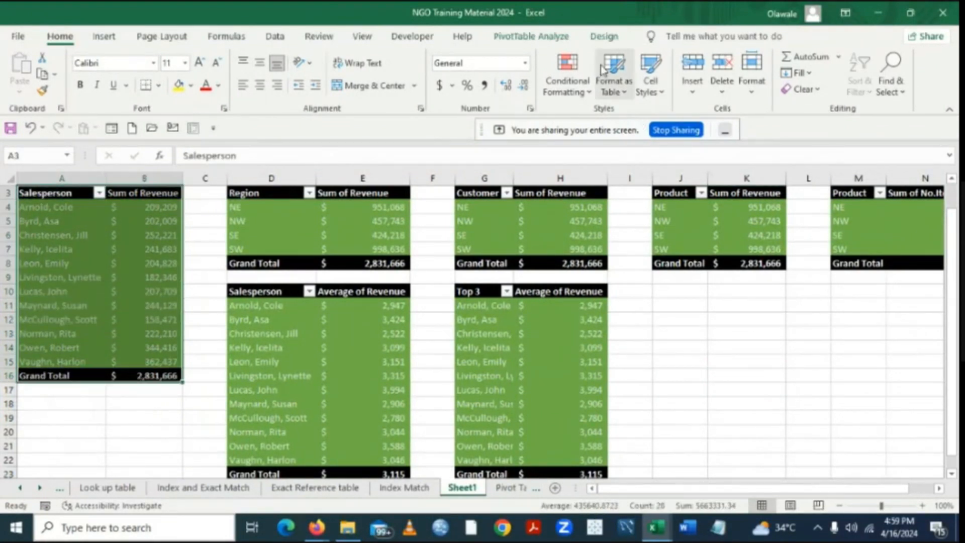
click(604, 38)
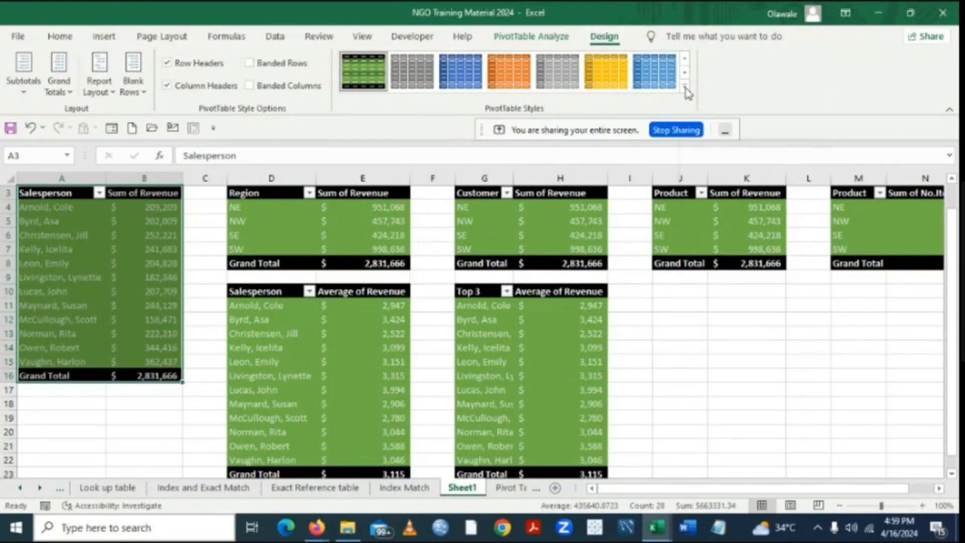
click(687, 91)
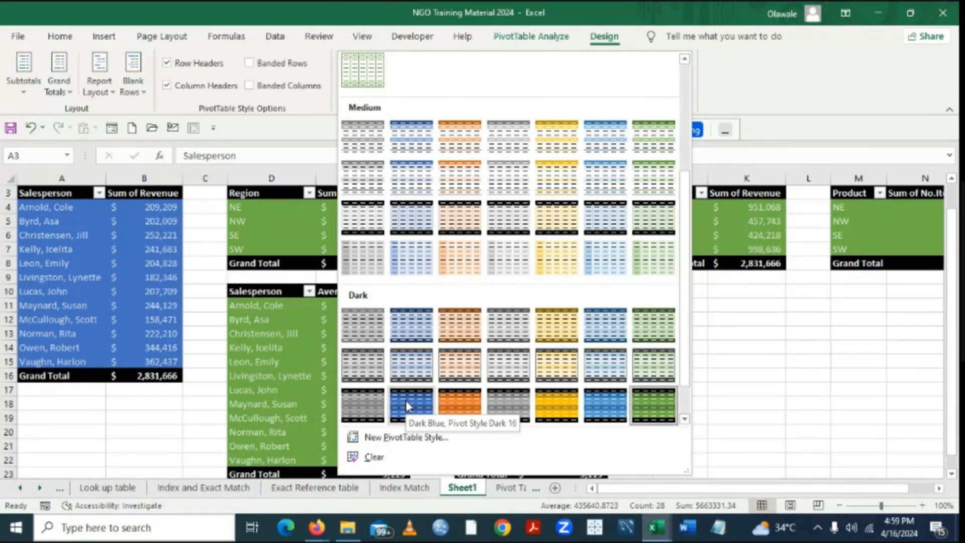
click(360, 144)
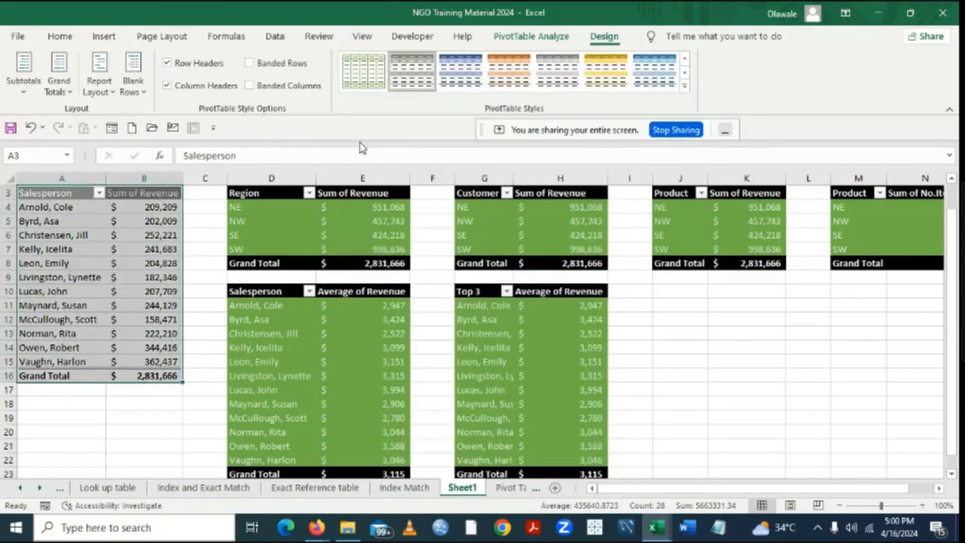
click(748, 345)
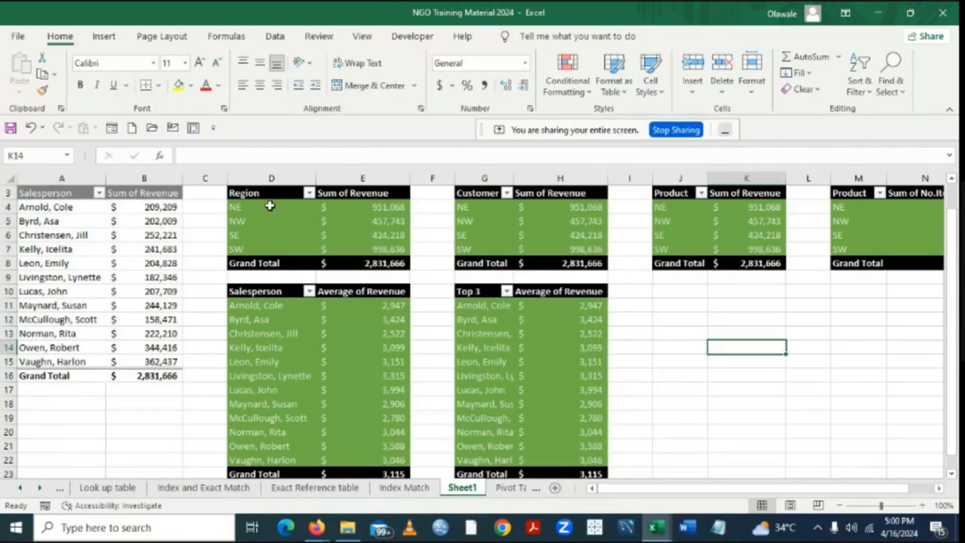
Restyle the Region PivotTable in D3:E8 with the grey Medium PivotTable style.
drag(254, 191, 366, 257)
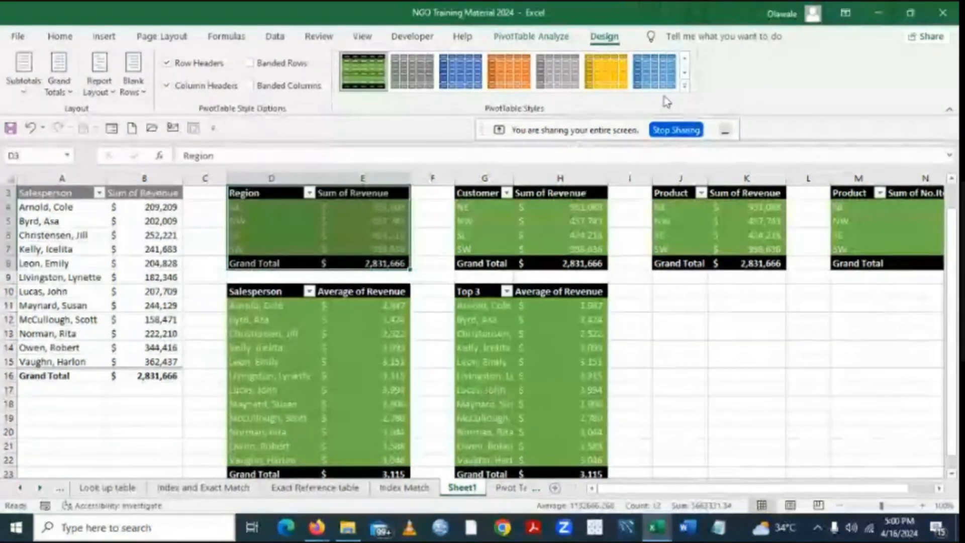
click(684, 59)
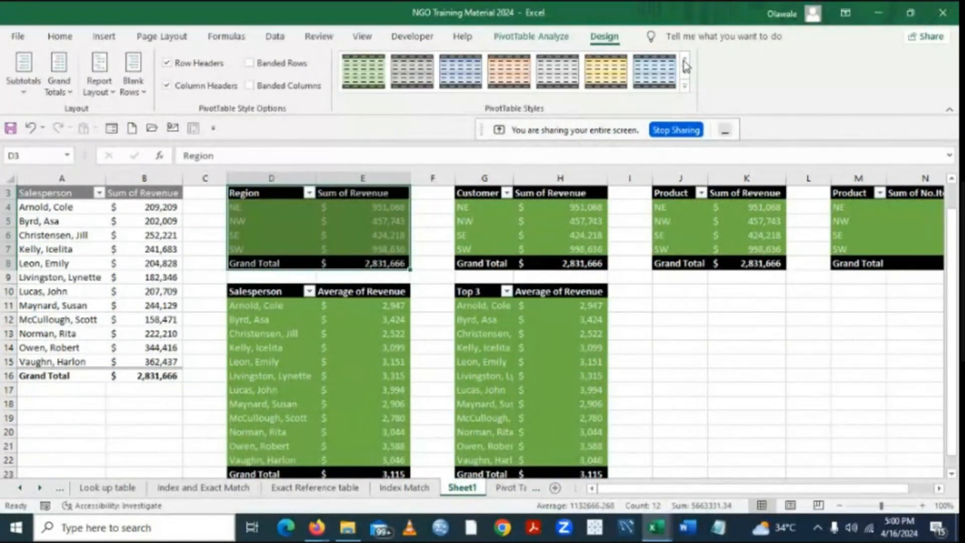
click(686, 89)
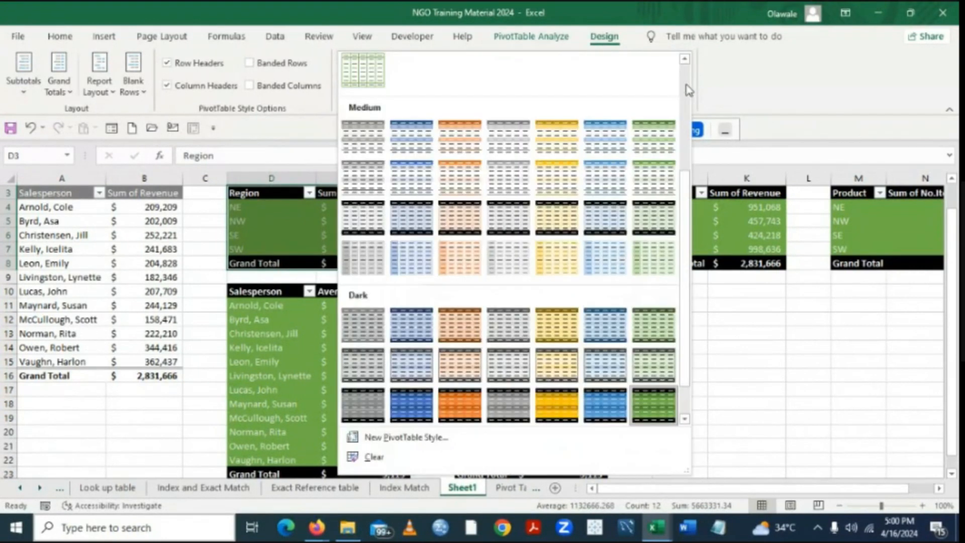
click(347, 178)
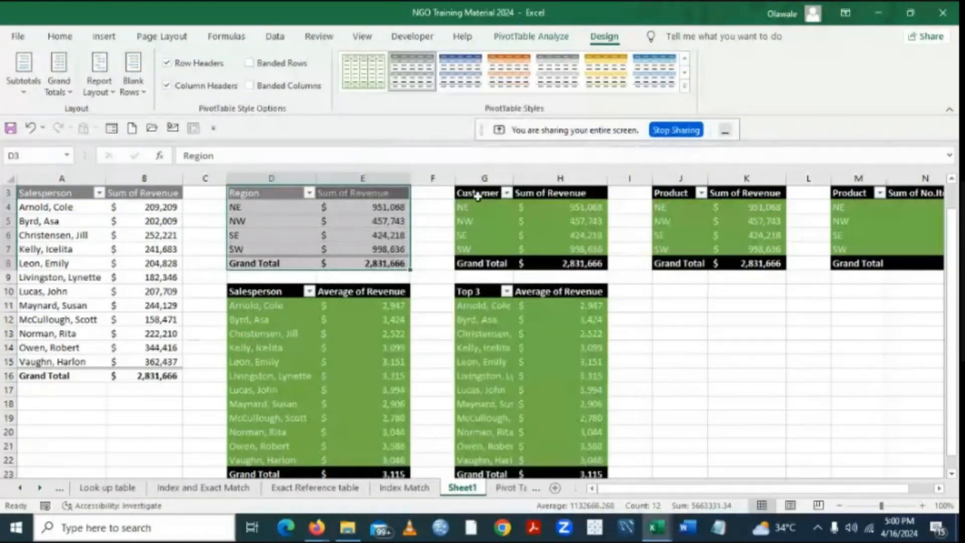
Apply the grey Medium PivotTable style to the Customer PivotTable and both Product PivotTables starting in row 3.
drag(477, 196, 891, 259)
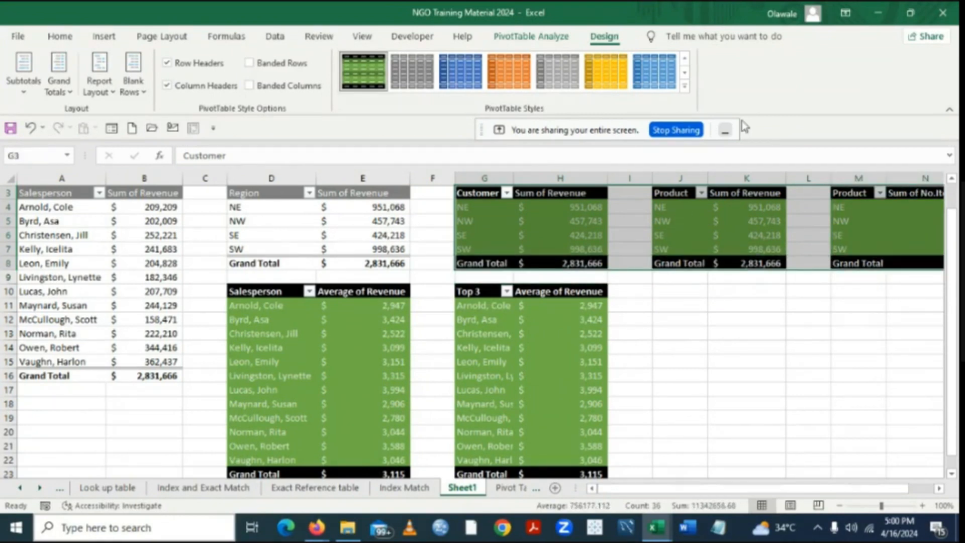
click(684, 83)
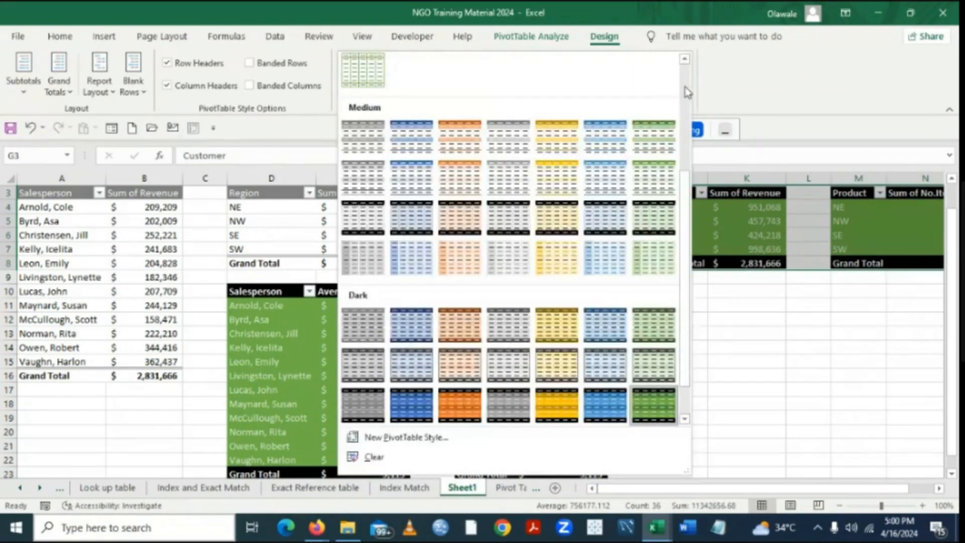
click(360, 144)
click(858, 376)
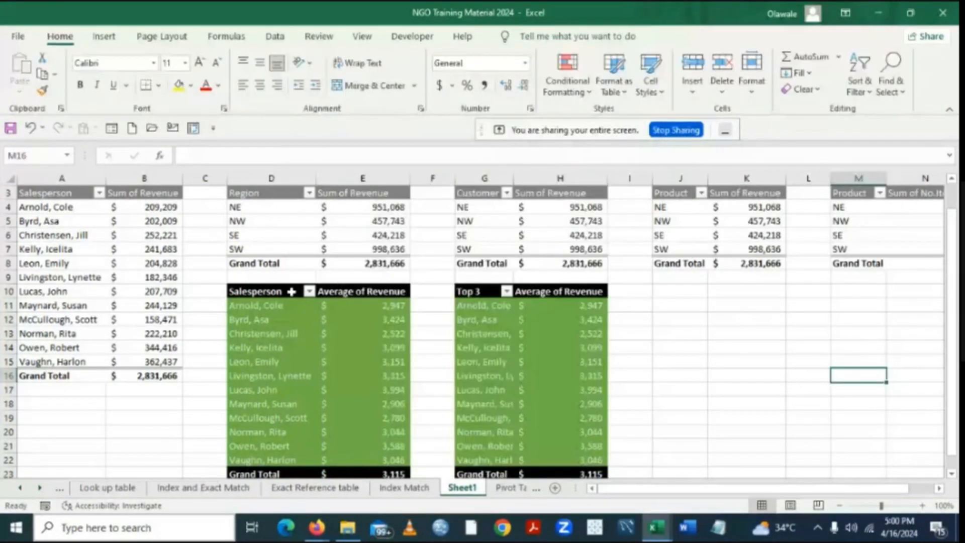
Apply the grey Medium PivotTable style to the two Average of Revenue PivotTables at D10 and G10.
drag(261, 291, 527, 440)
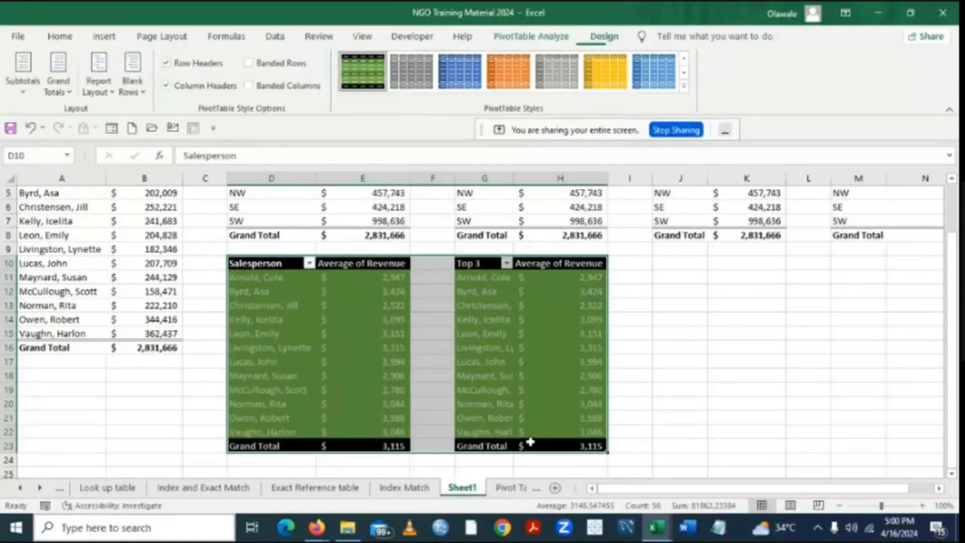
click(685, 87)
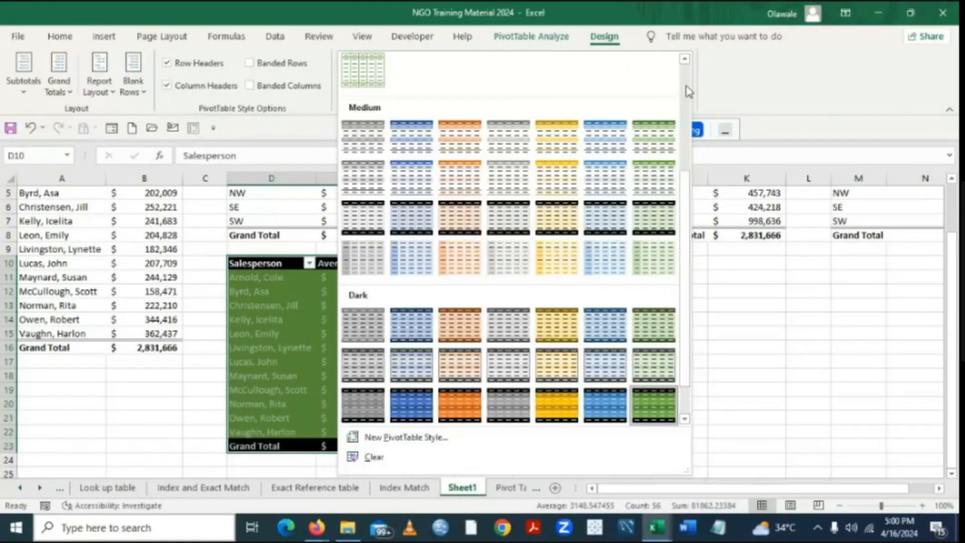
click(358, 139)
click(701, 361)
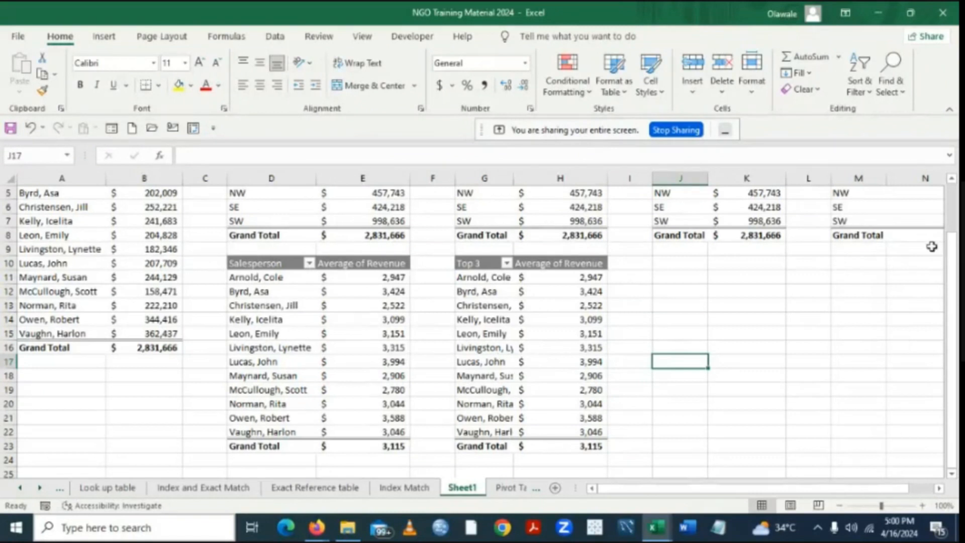
Filter the Top 3 PivotTable at G10 to the top 3 items by Average of Revenue.
click(951, 178)
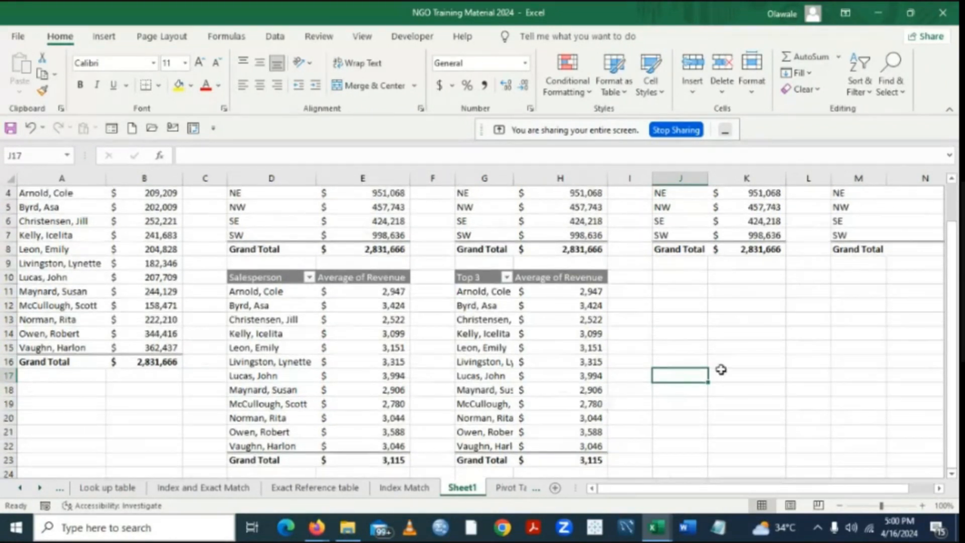
click(508, 277)
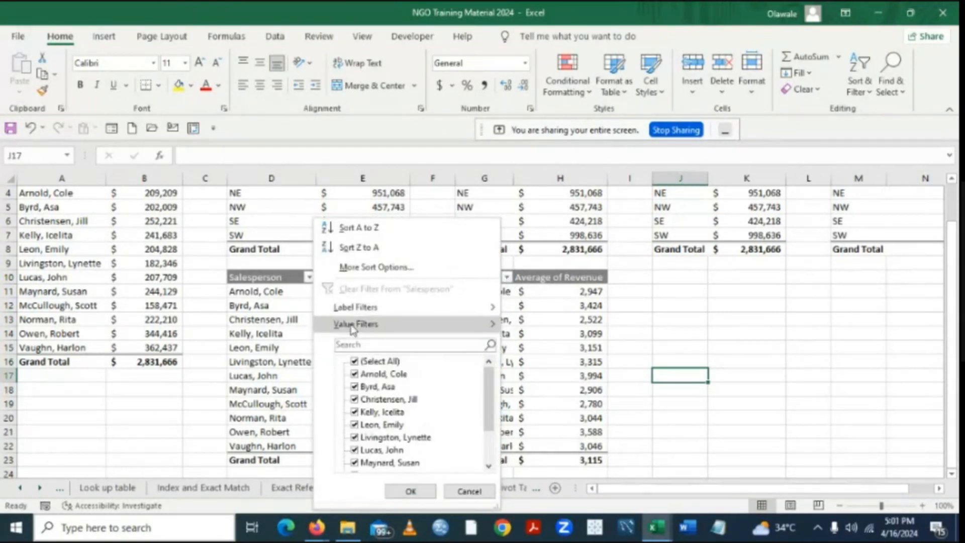
mouse_move(354, 329)
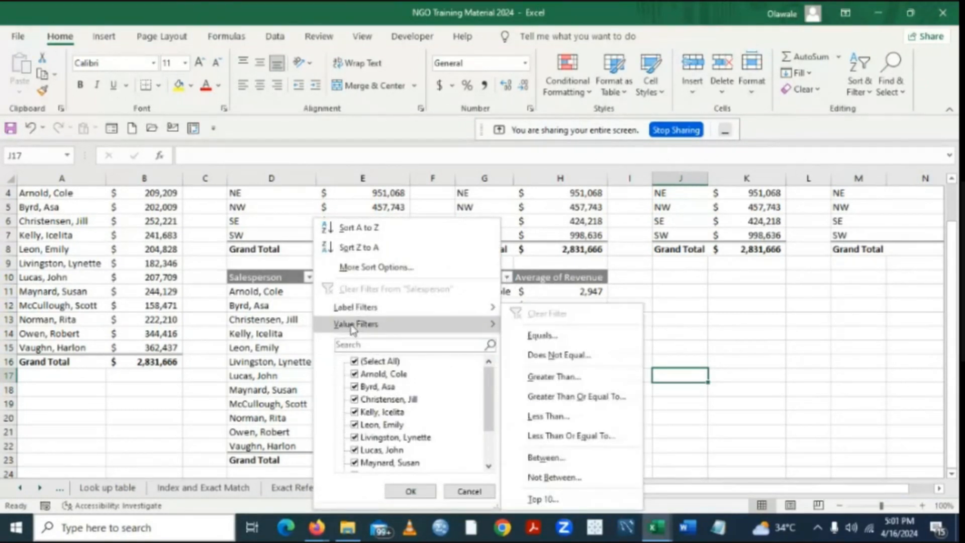
click(580, 502)
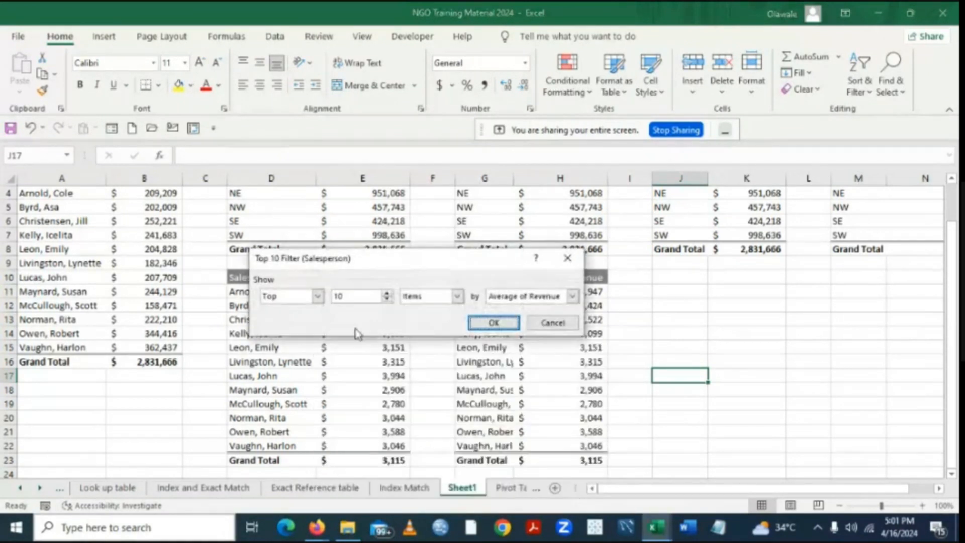
double_click(387, 300)
click(387, 300)
click(493, 322)
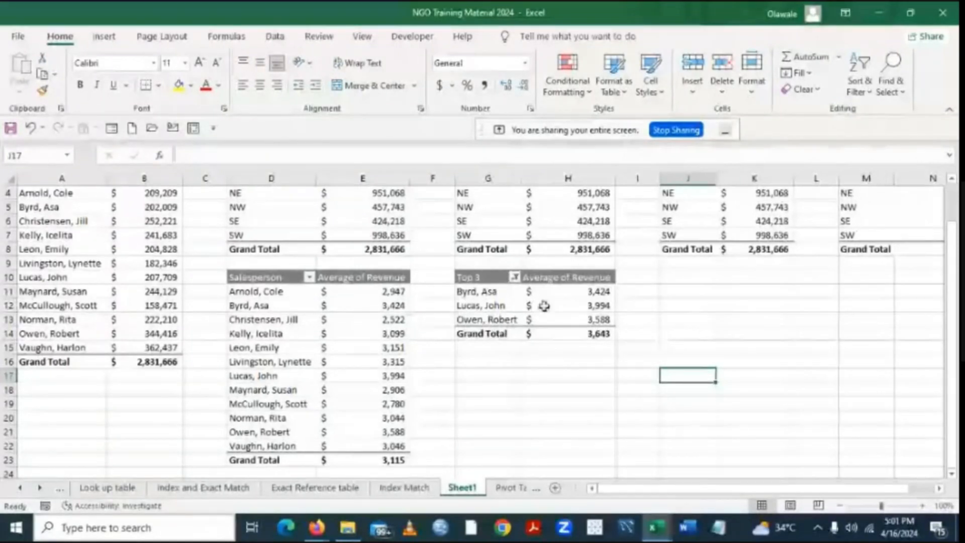
Delete the whole Top 3 Average of Revenue PivotTable in G10:H14.
drag(467, 277, 567, 336)
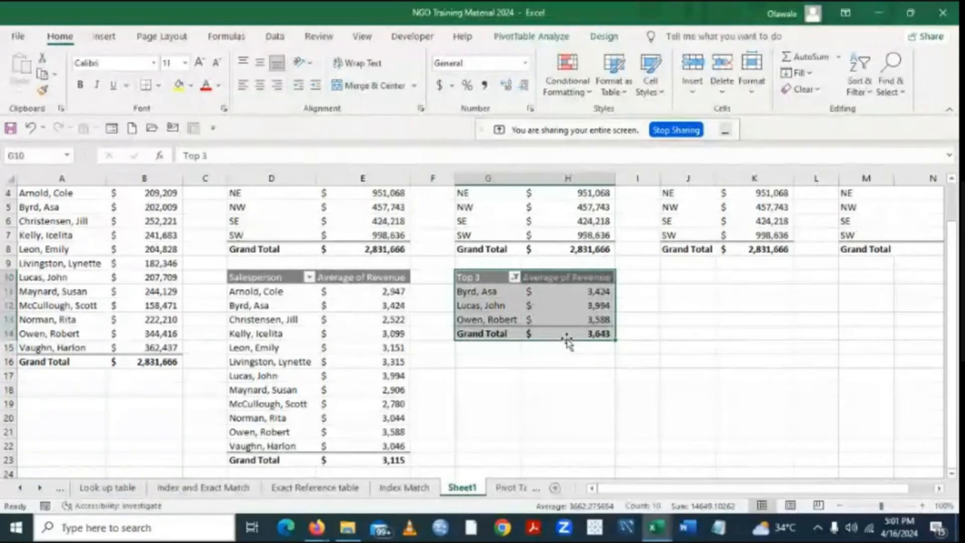
key(Delete)
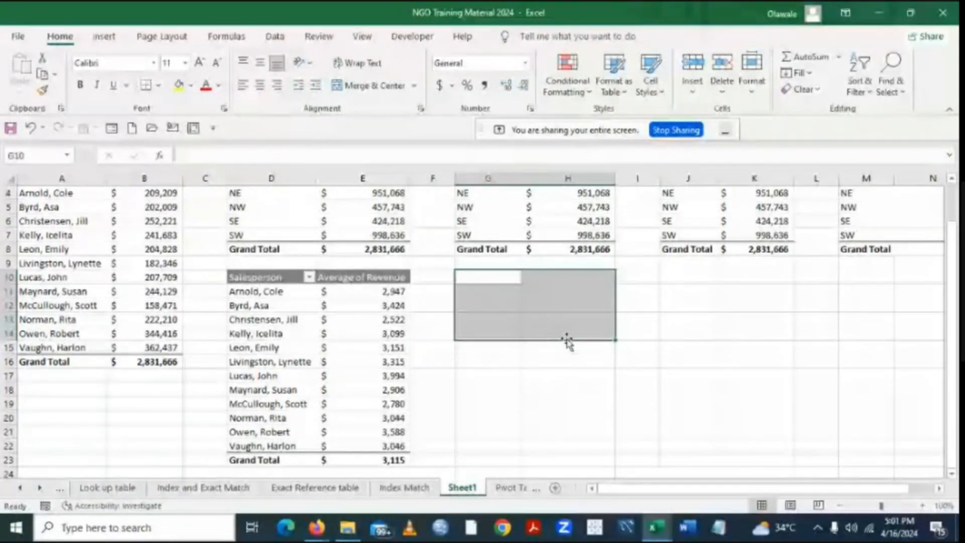
click(688, 403)
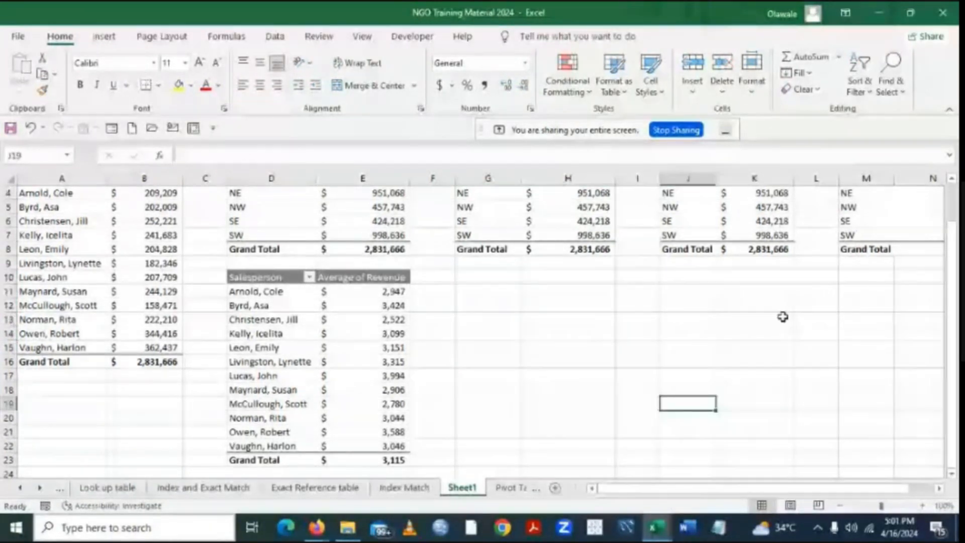
Copy the Salesperson Sum of Revenue PivotTable in A3:B16 and paste it at cell G10.
double_click(950, 181)
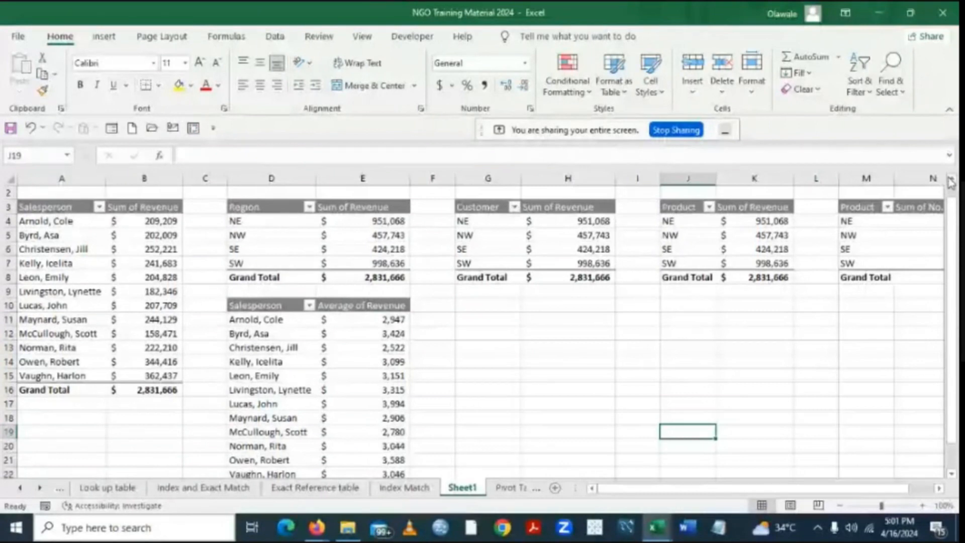
drag(50, 206, 118, 390)
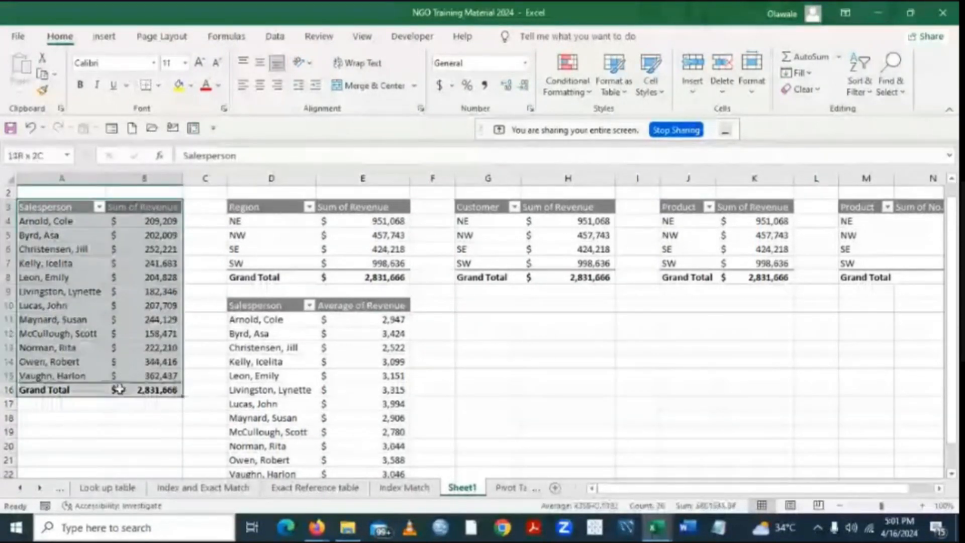
key(ctrl+c)
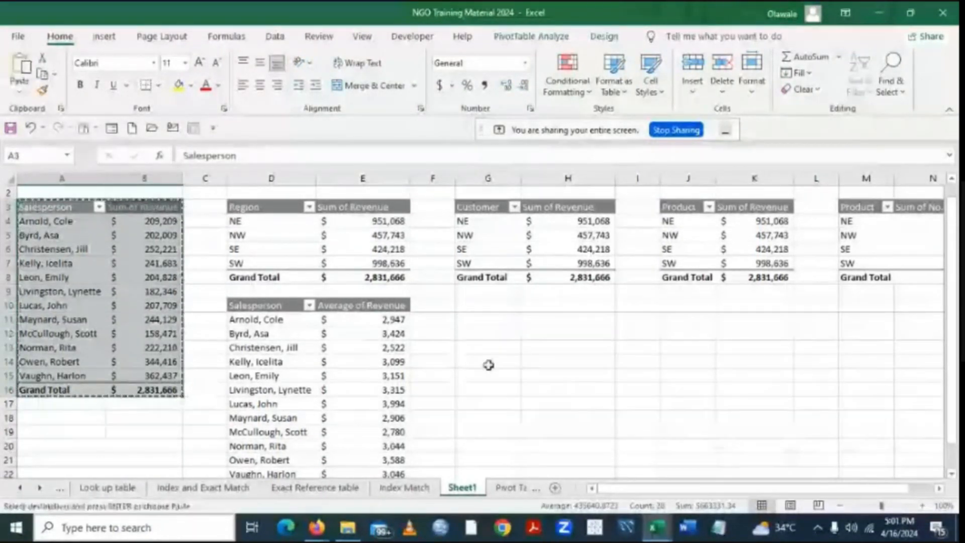
click(482, 306)
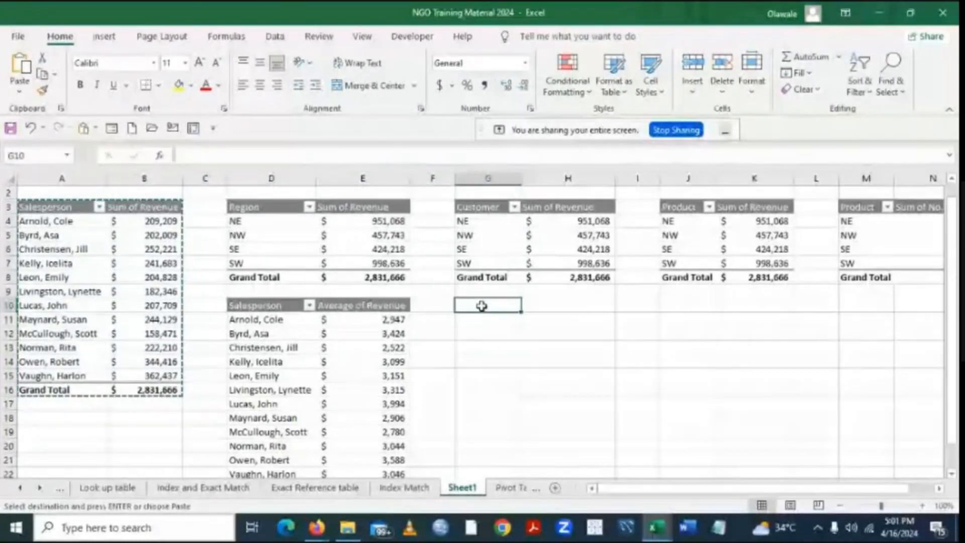
key(ctrl+v)
Rename the row header of the pasted Sum of Revenue PivotTable in G10 as Top 3.
double_click(492, 306)
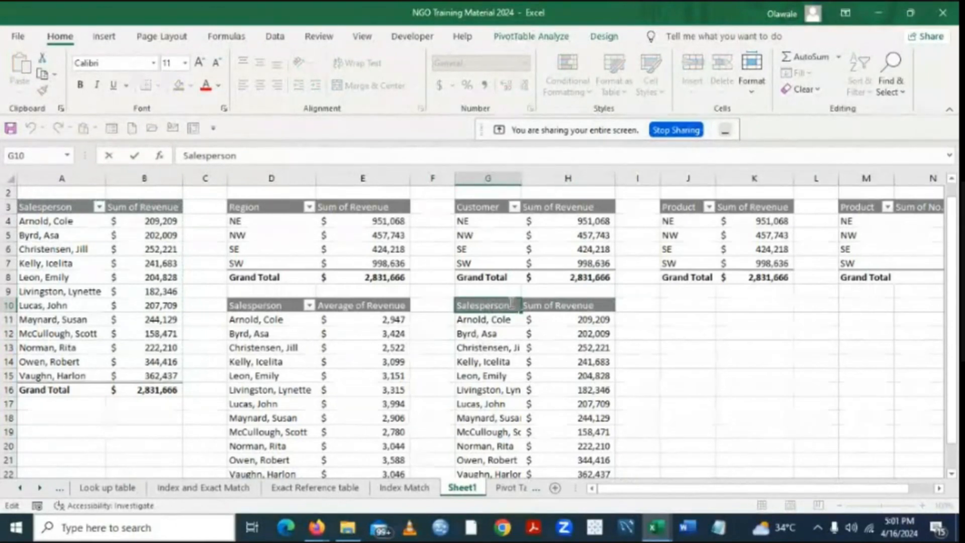
key(BackSpace)
key(BackSpace)
key(BackSpace)
key(BackSpace)
key(BackSpace)
key(BackSpace)
key(BackSpace)
key(BackSpace)
key(BackSpace)
key(BackSpace)
key(BackSpace)
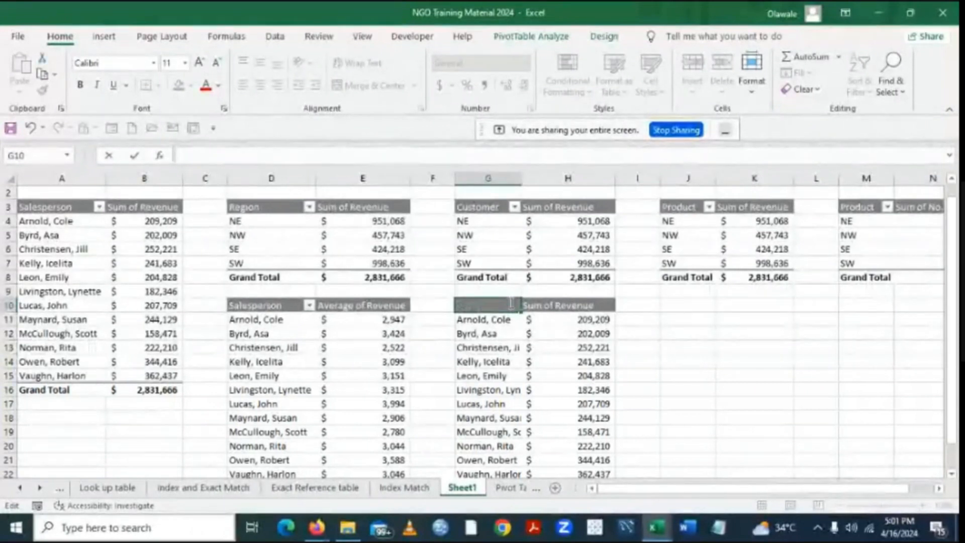
text(Tp)
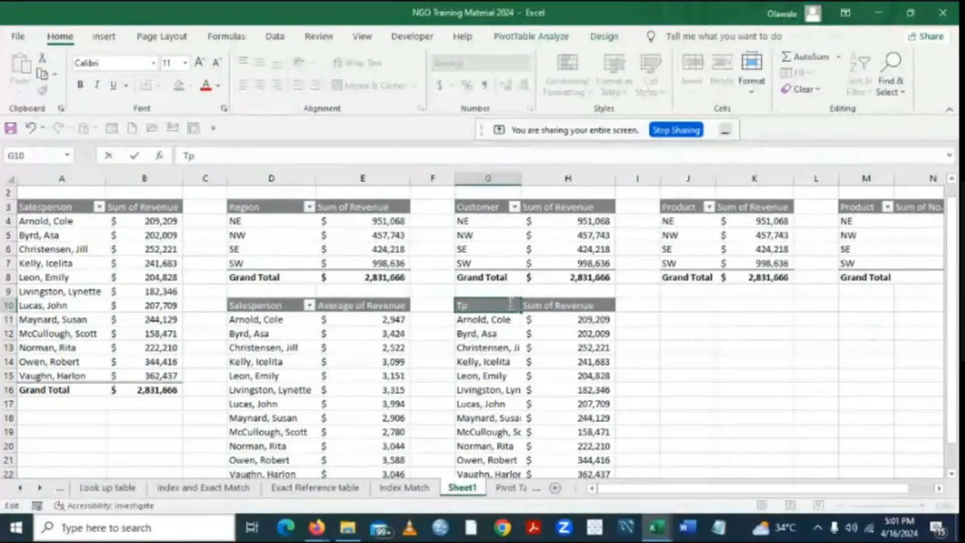
key(BackSpace)
text(op 3)
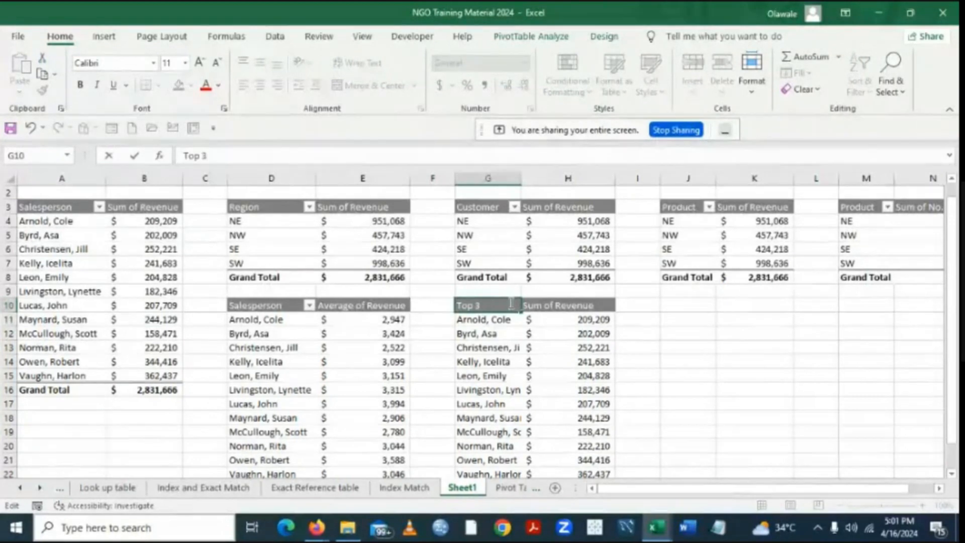
click(742, 365)
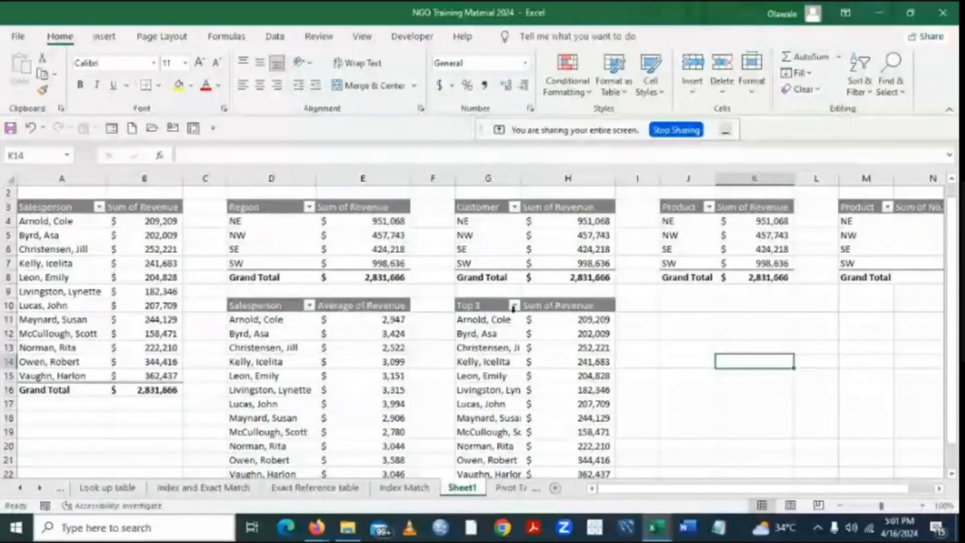
Filter the Top 3 PivotTable at G10 to the top 3 items by Sum of Revenue.
click(514, 305)
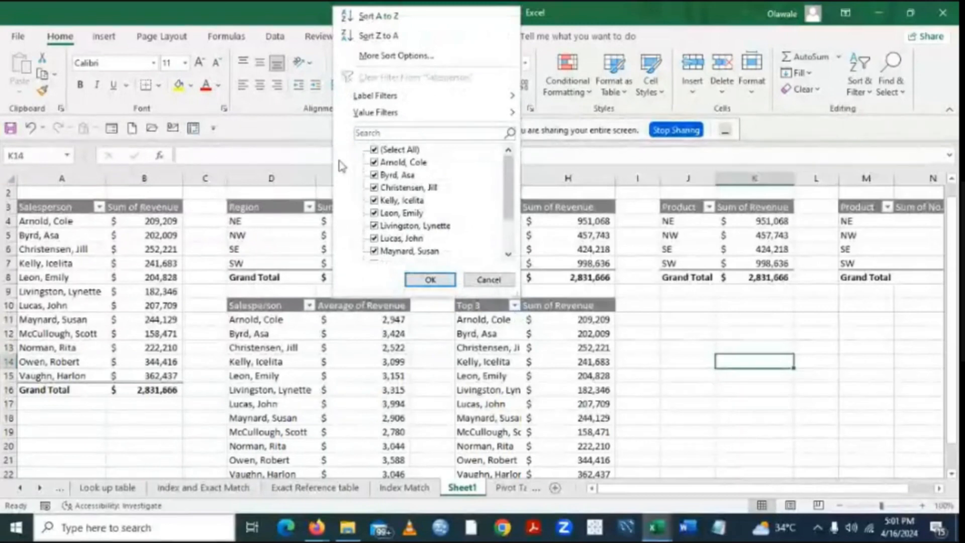
mouse_move(387, 124)
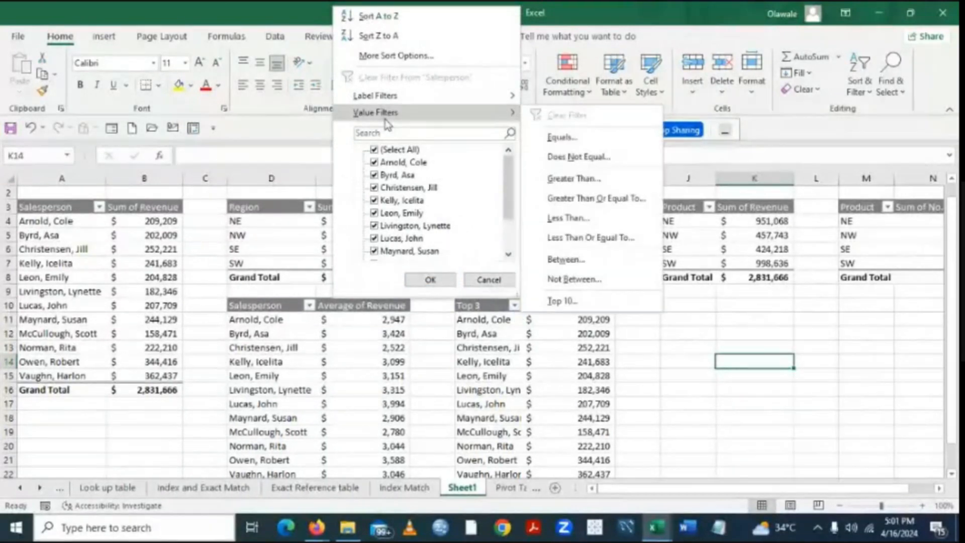
click(563, 302)
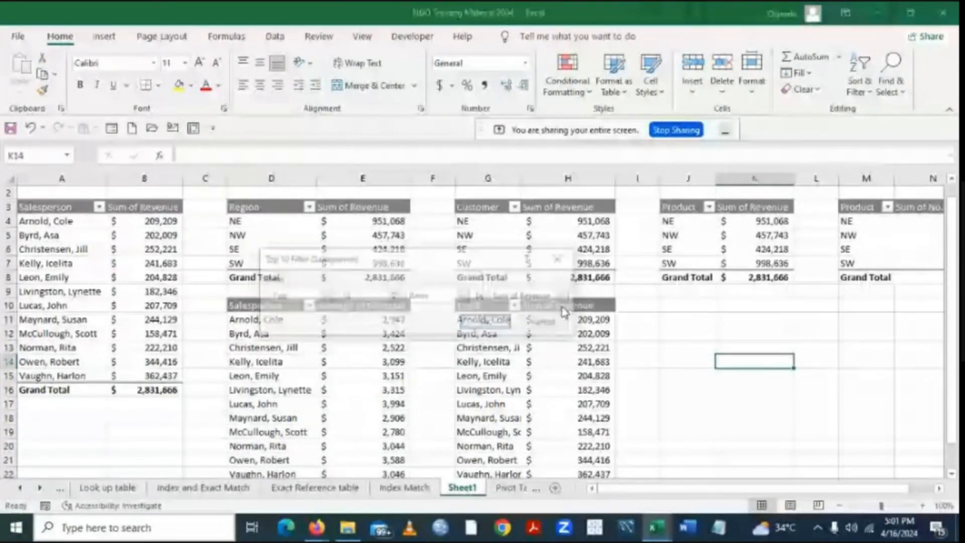
click(394, 300)
click(394, 300)
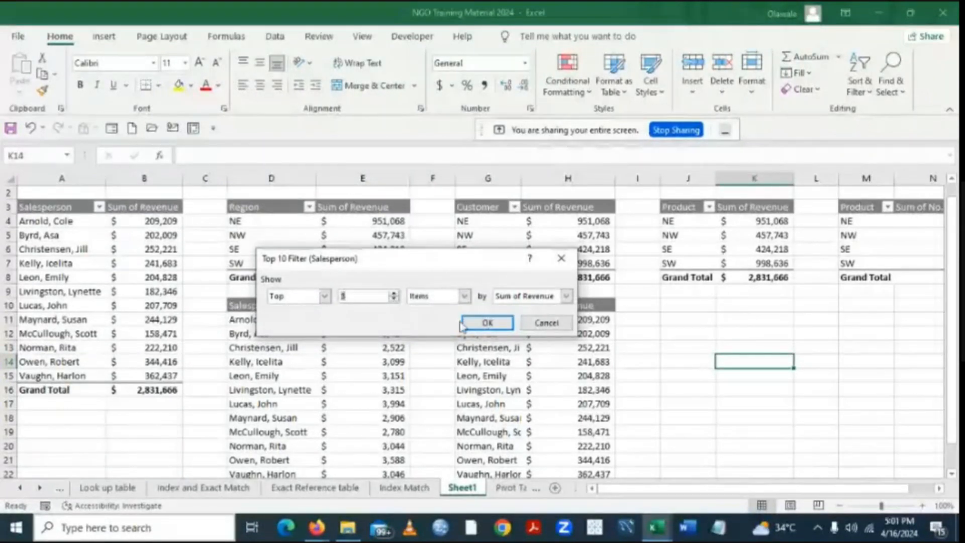
click(484, 322)
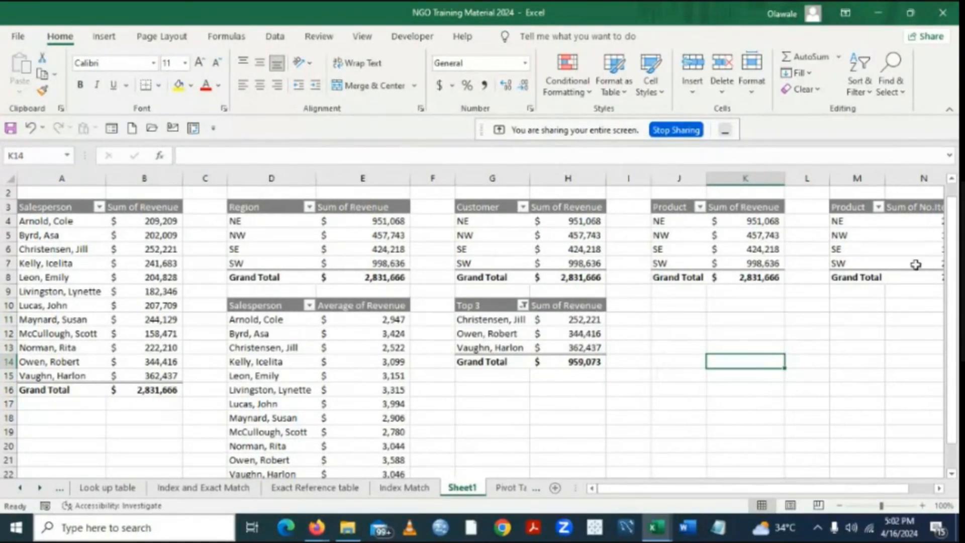
Insert four blank rows above the PivotTables, one each at rows 1, 3, 4 and 5.
click(952, 179)
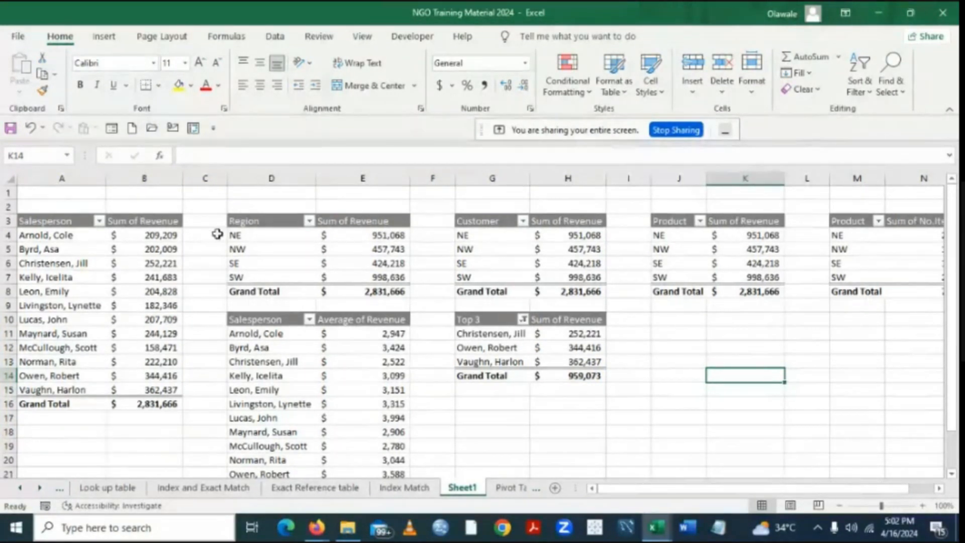
right_click(6, 193)
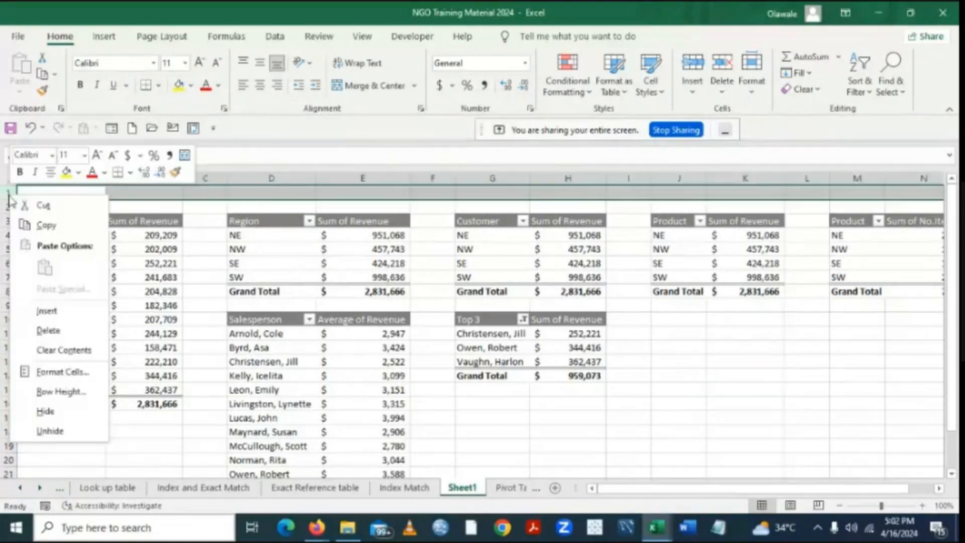
click(43, 311)
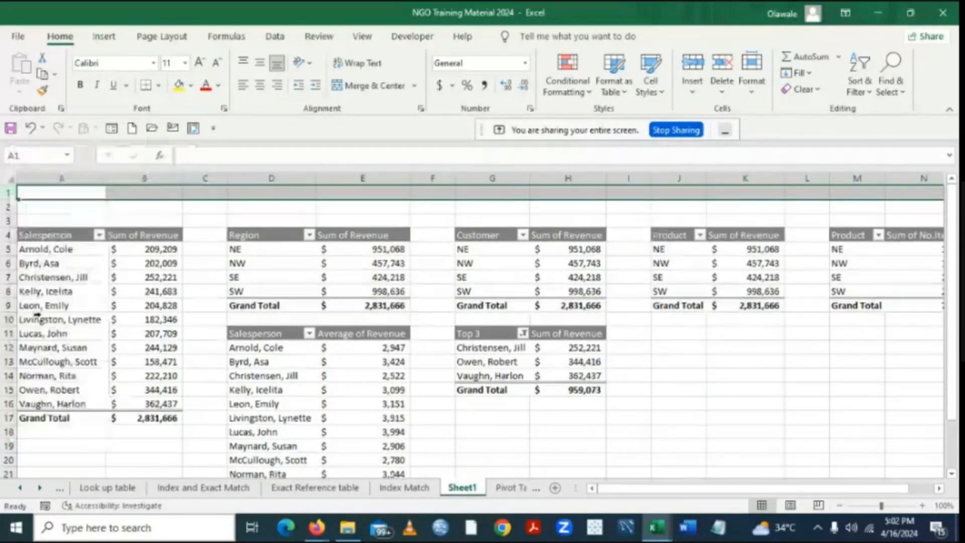
right_click(6, 221)
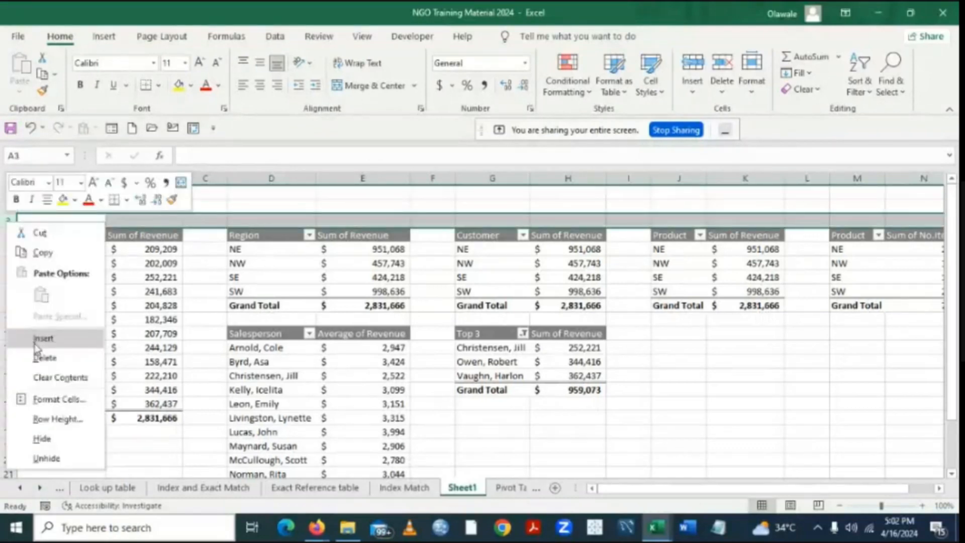
click(38, 339)
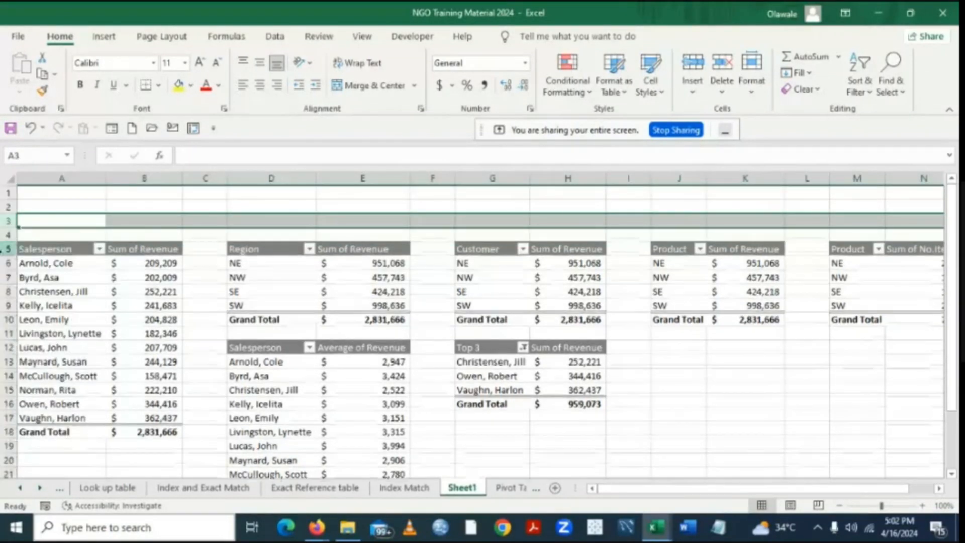
click(3, 236)
right_click(3, 236)
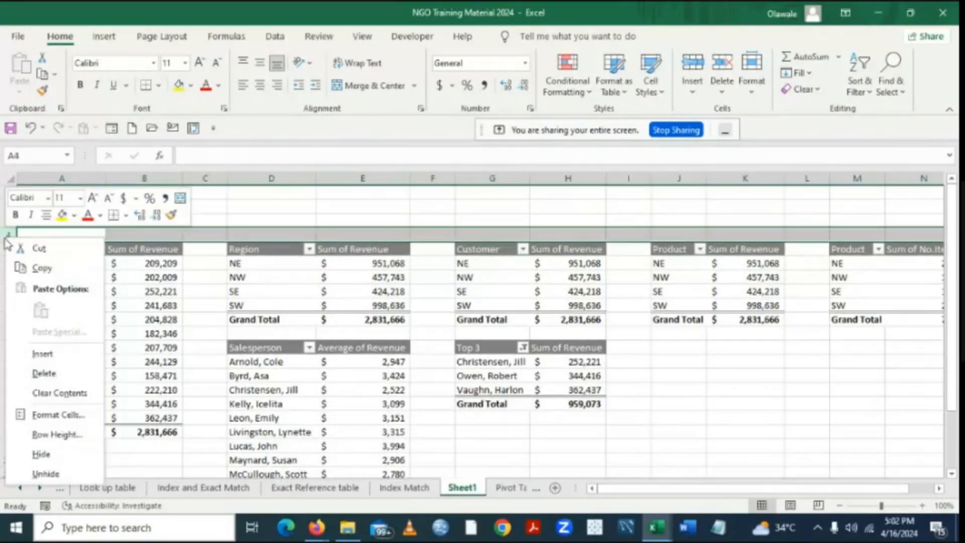
click(41, 354)
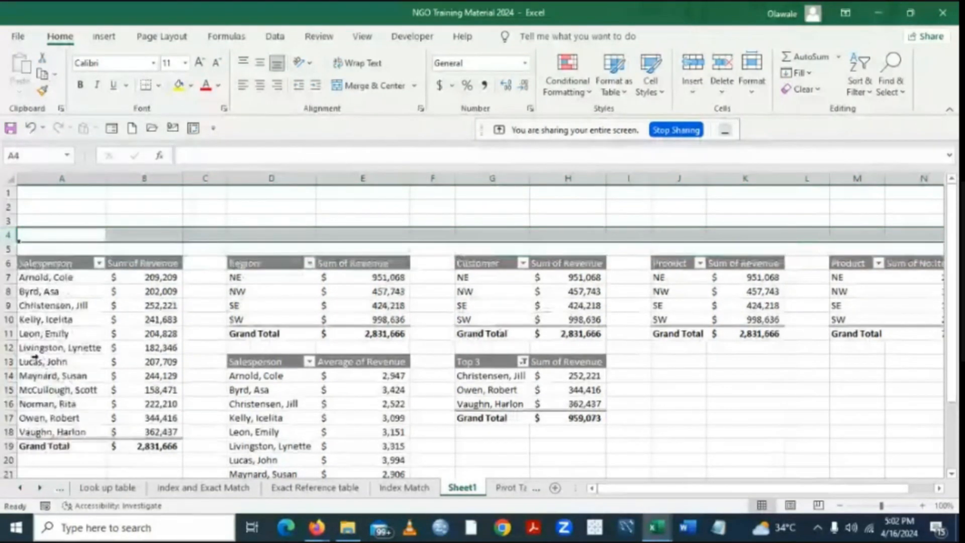
click(729, 448)
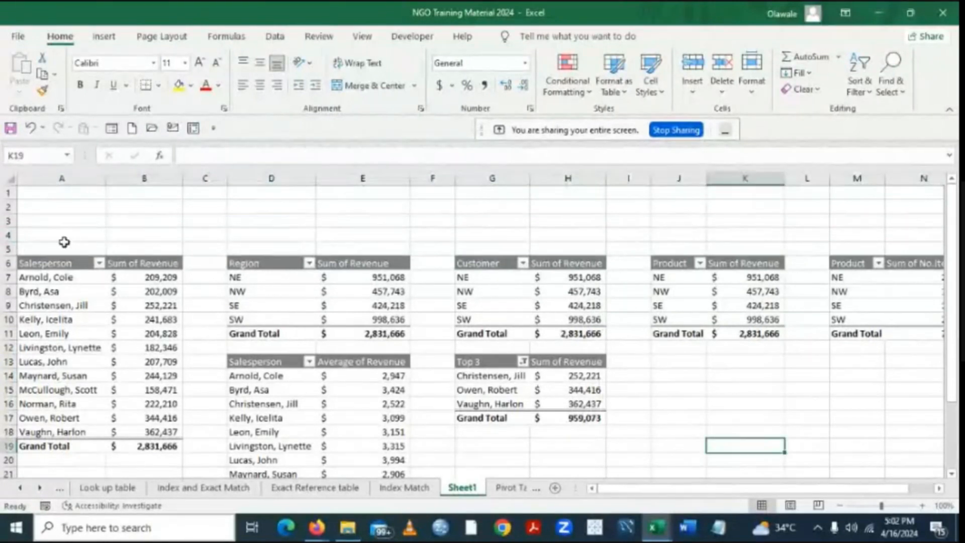
right_click(4, 249)
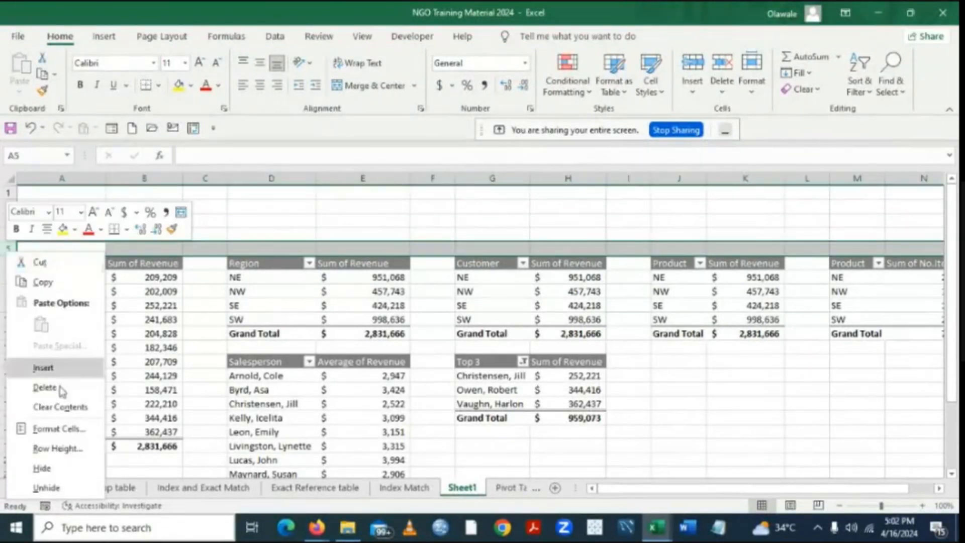
click(43, 368)
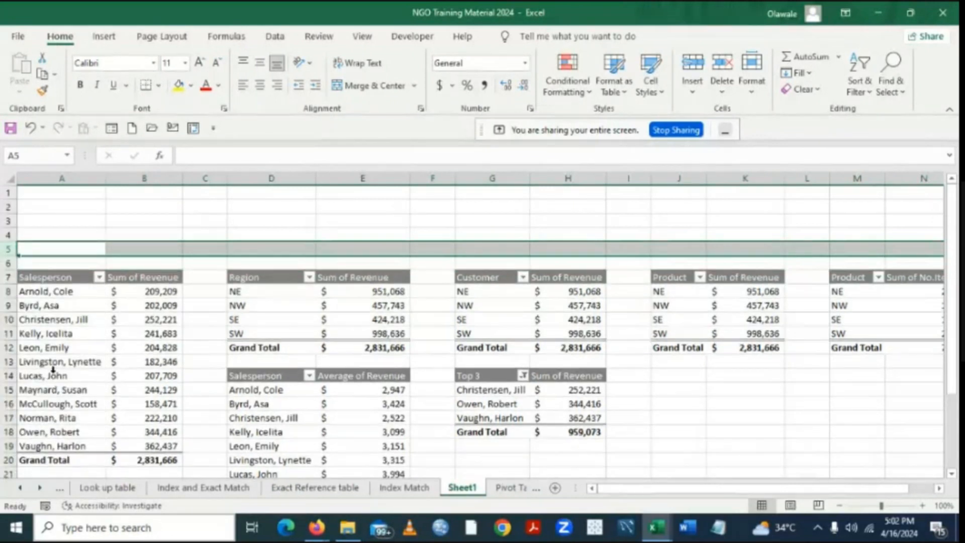
click(689, 434)
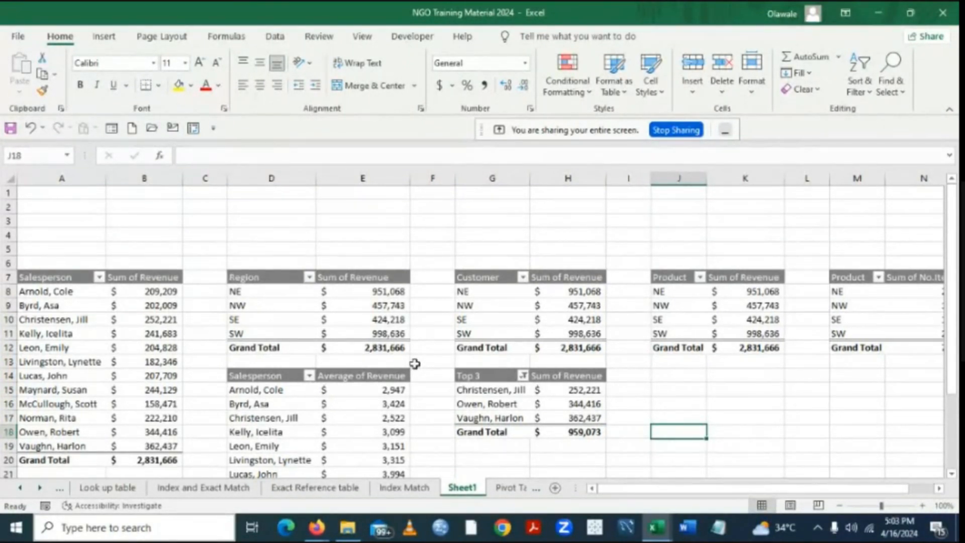
Copy the Salesperson Sum of Revenue PivotTable in A7:B20 and paste it at cell J14.
mouse_move(393, 396)
mouse_move(374, 350)
drag(34, 277, 117, 457)
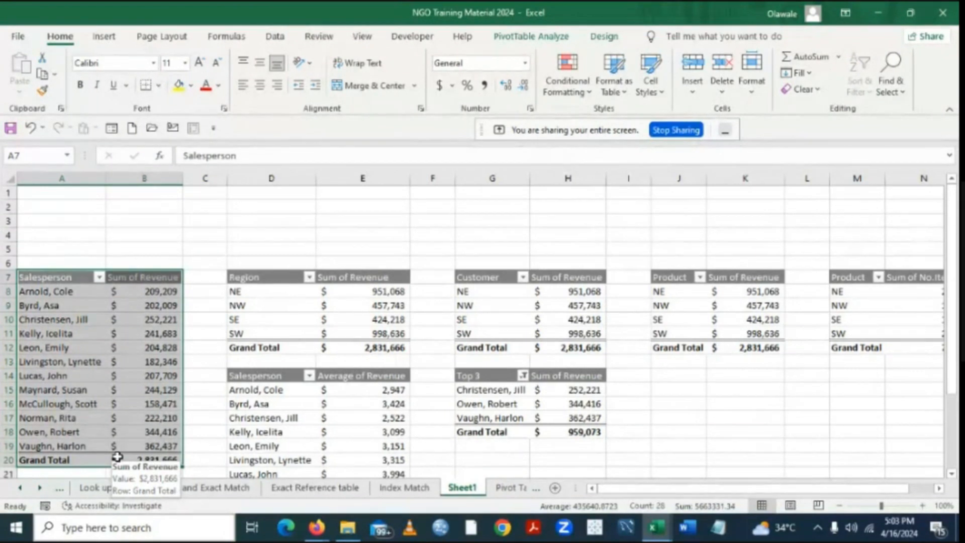
key(ctrl+c)
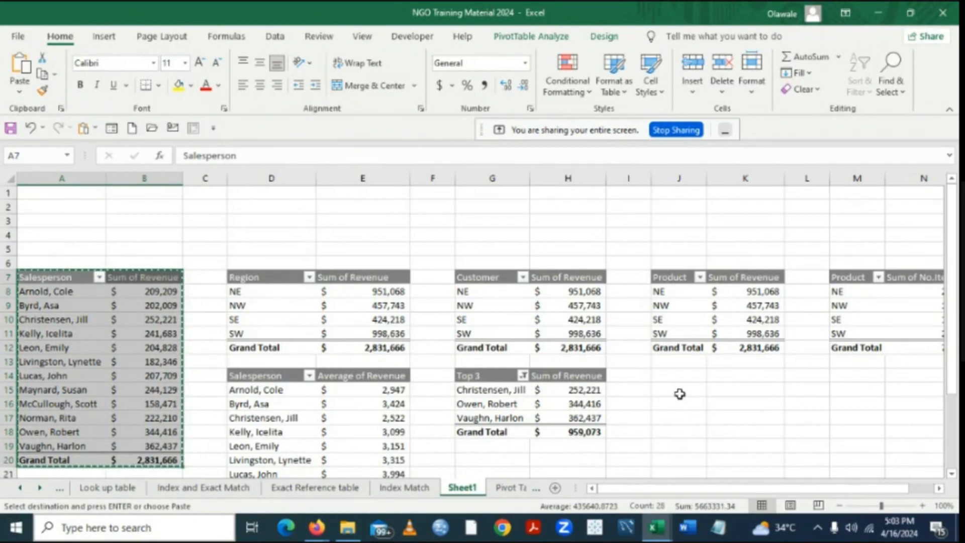
click(672, 379)
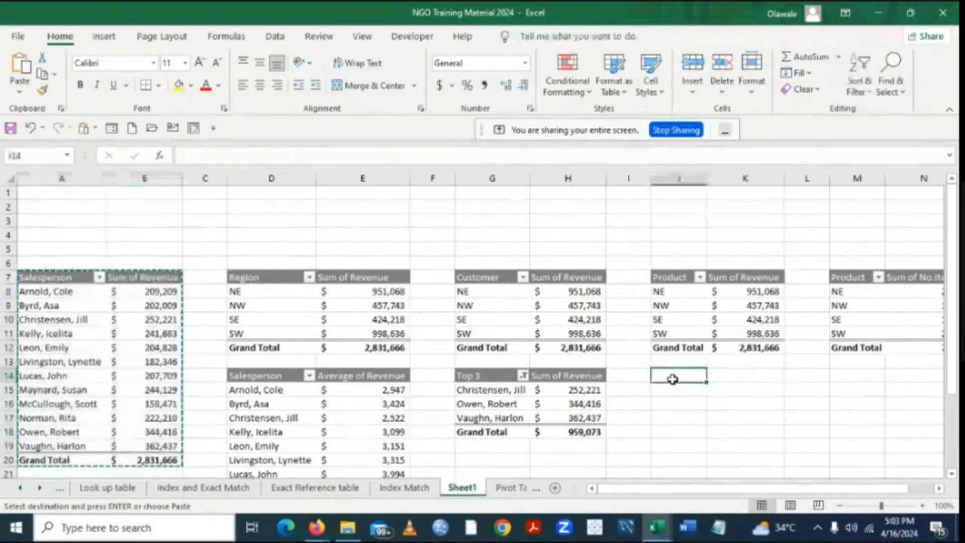
key(ctrl+v)
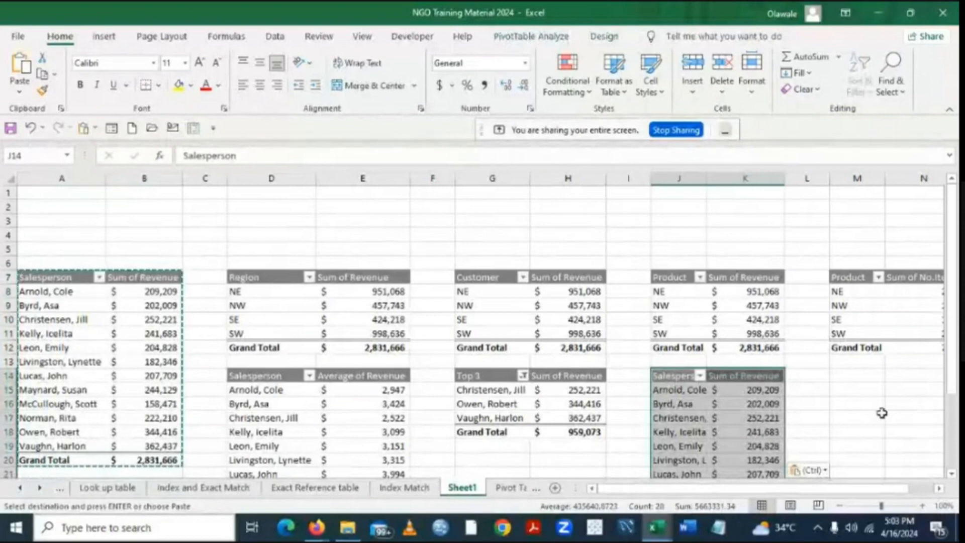
double_click(684, 375)
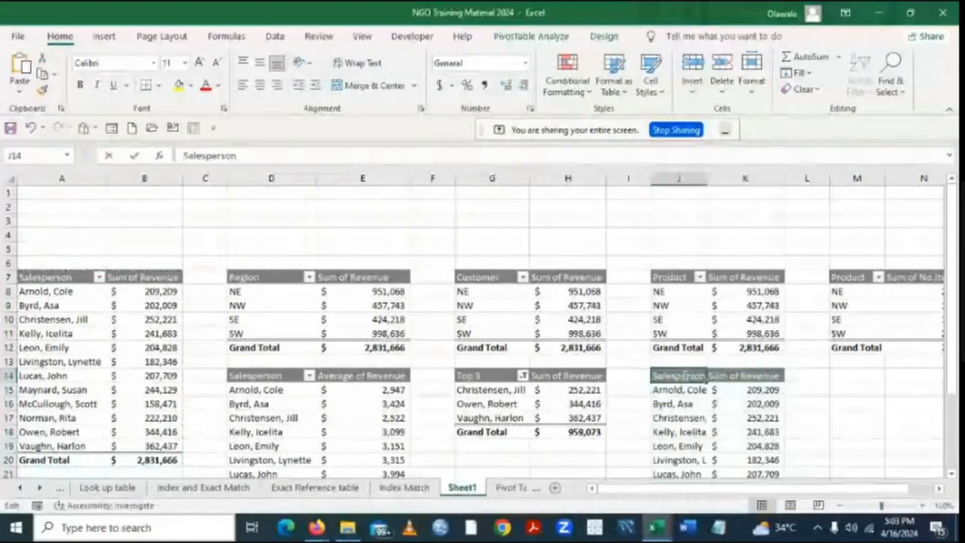
click(856, 389)
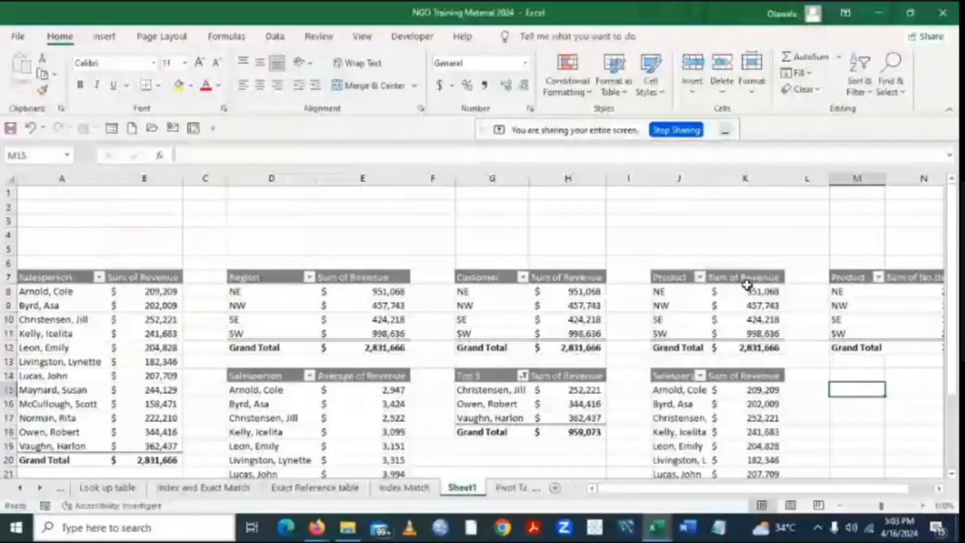
click(676, 283)
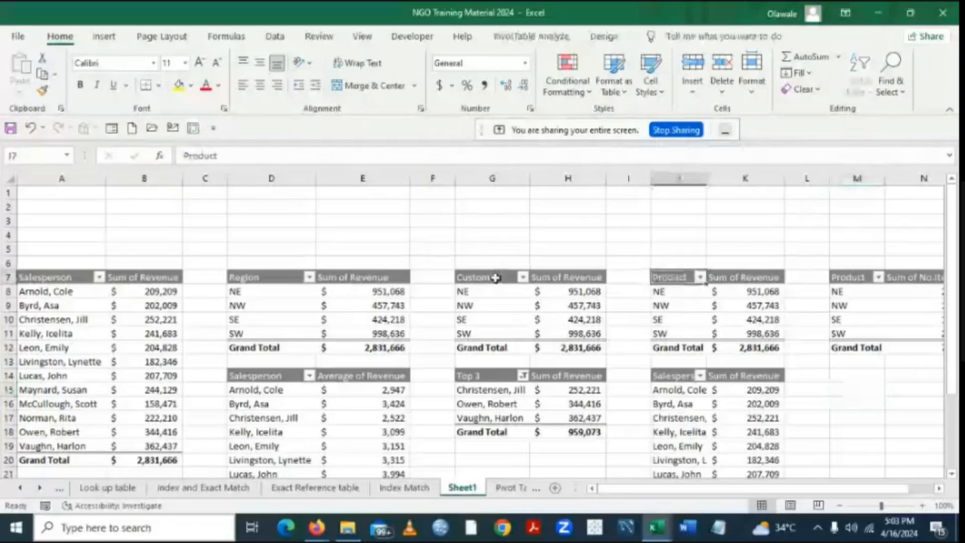
click(497, 280)
Remove the Salesperson field from the pasted PivotTable at J14, keeping only Sum of Revenue.
click(676, 378)
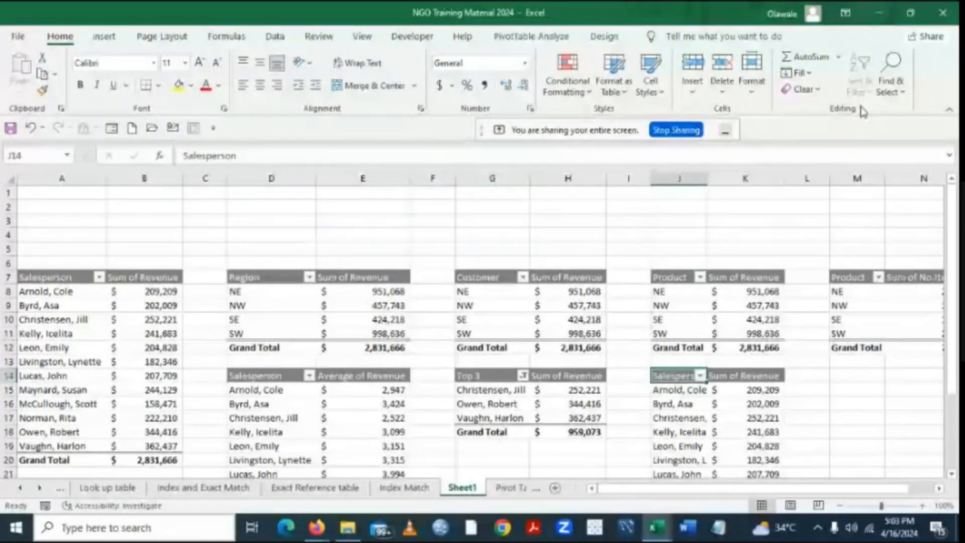
click(532, 37)
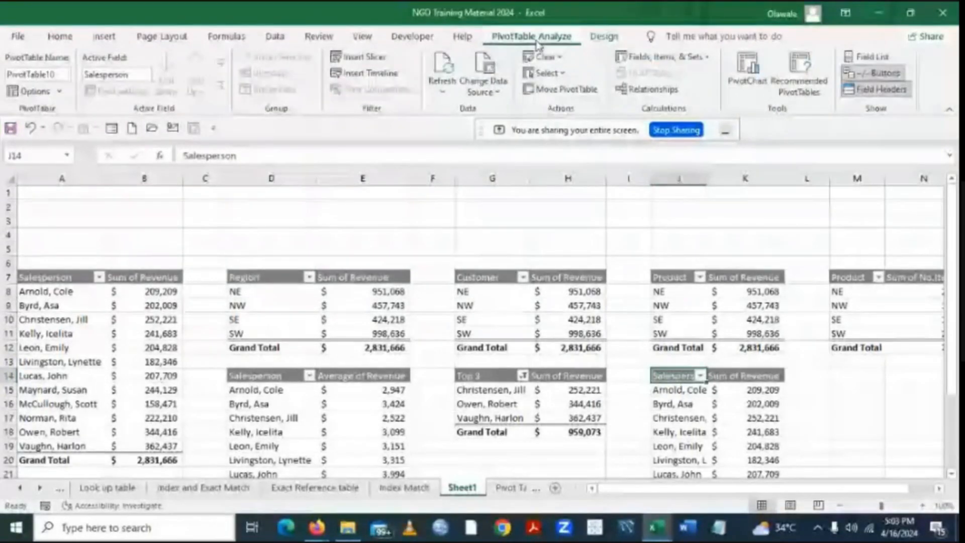
click(884, 56)
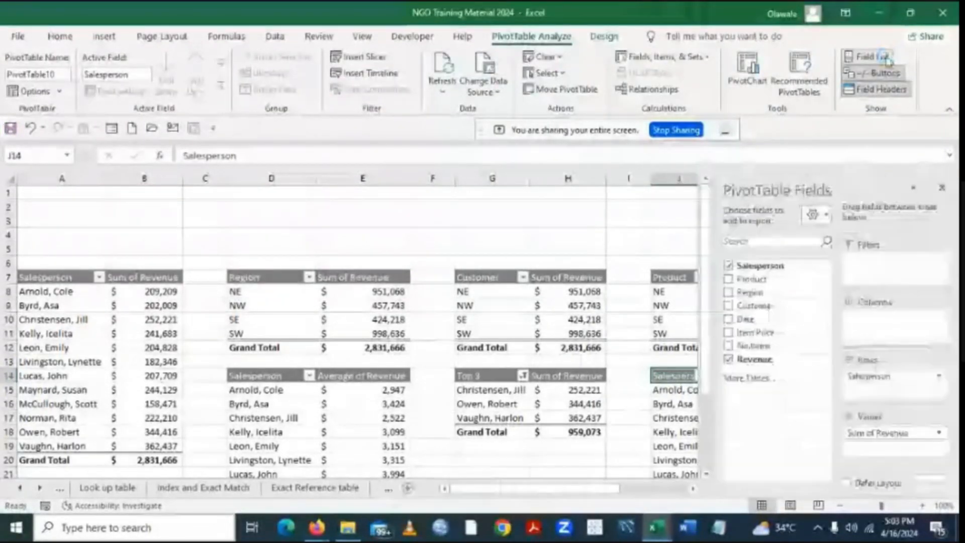
click(728, 266)
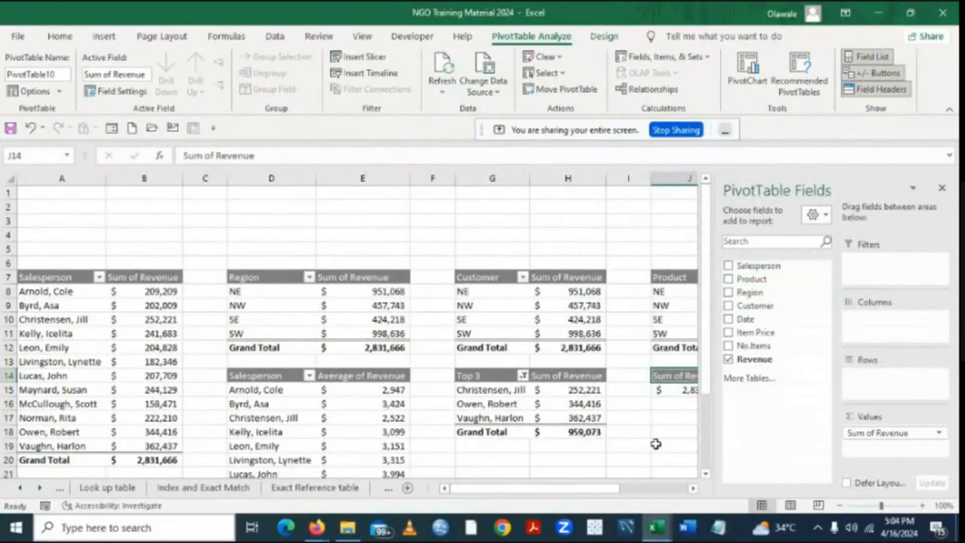
click(655, 445)
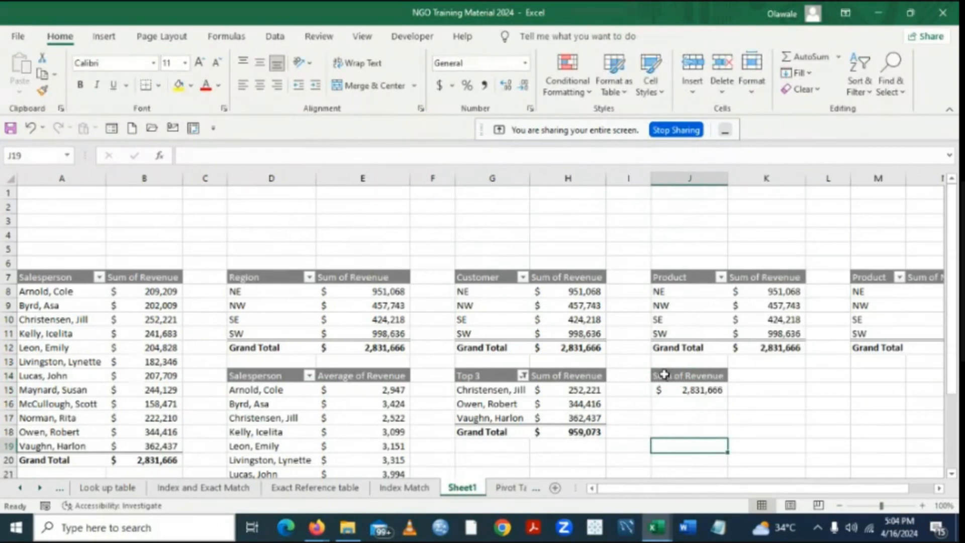
Copy the Sum of Revenue total PivotTable in J14:J15 and paste it at cell A3.
drag(661, 373, 681, 394)
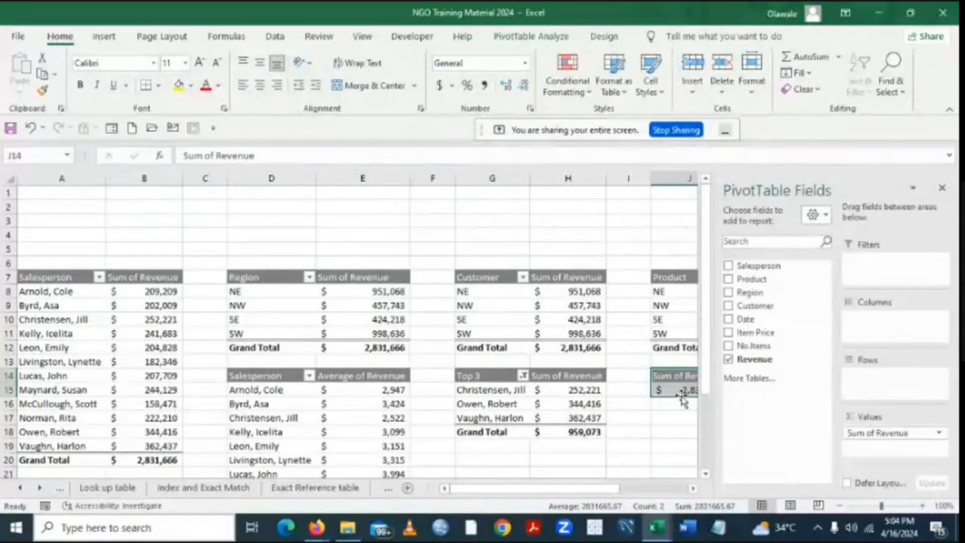
key(ctrl+c)
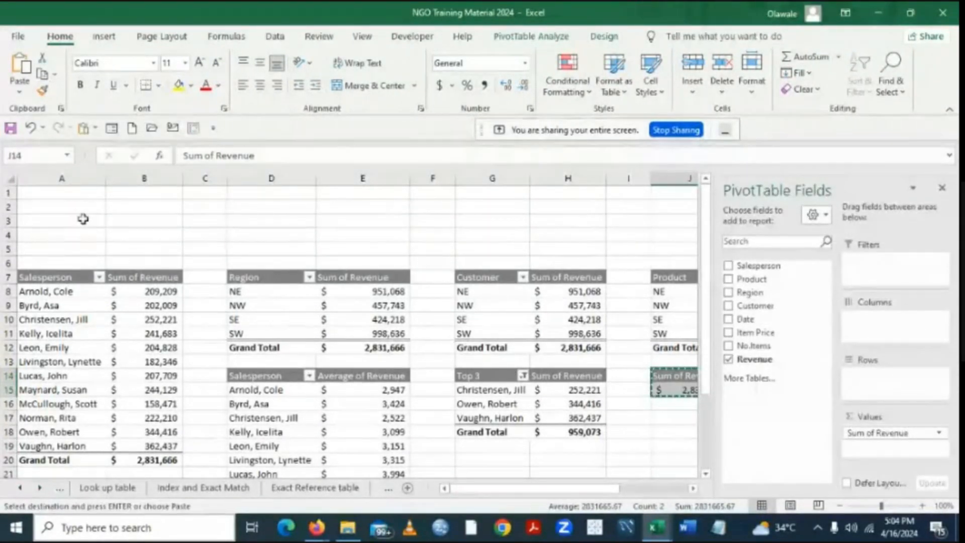
click(31, 218)
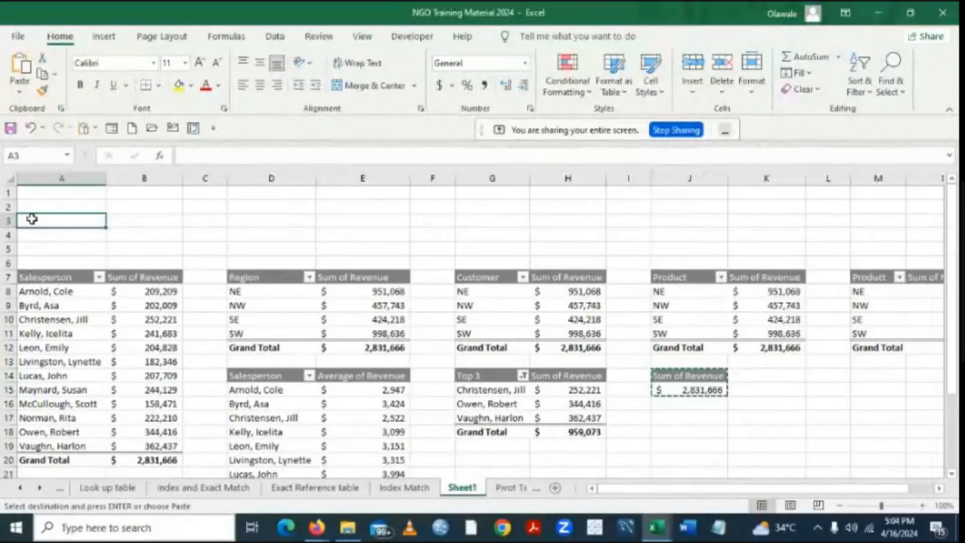
key(ctrl+v)
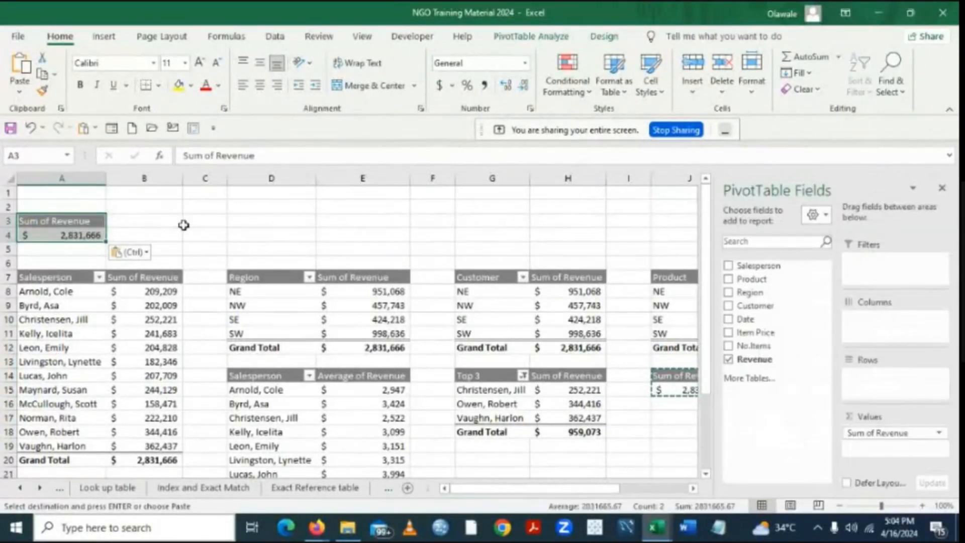
click(289, 222)
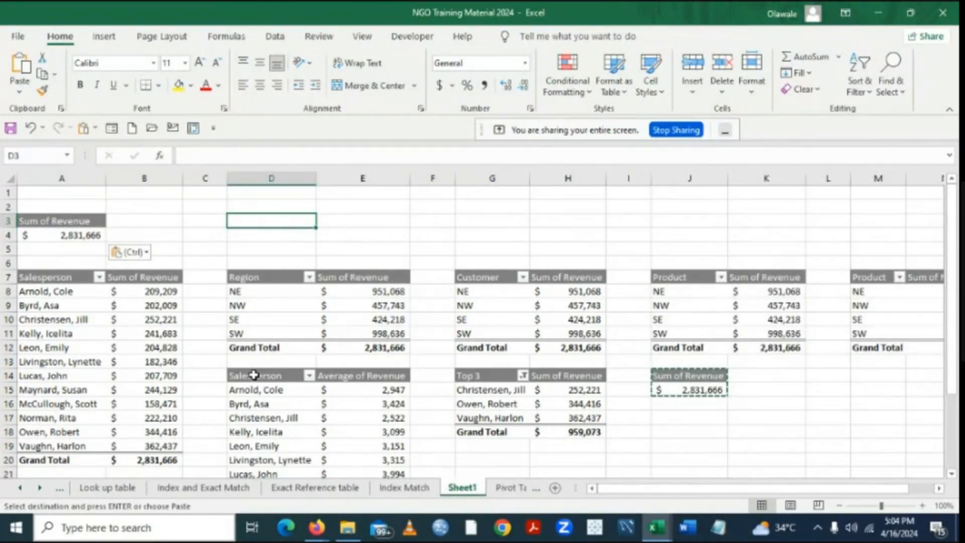
Copy the Salesperson Average of Revenue PivotTable in D14:E27 and paste it at cell G20.
drag(254, 376, 370, 460)
key(ctrl+c)
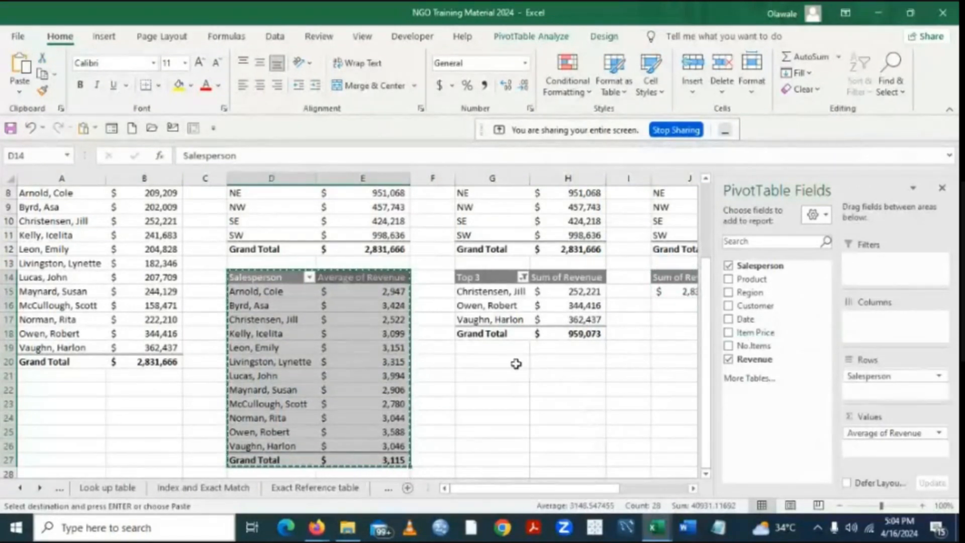
click(498, 361)
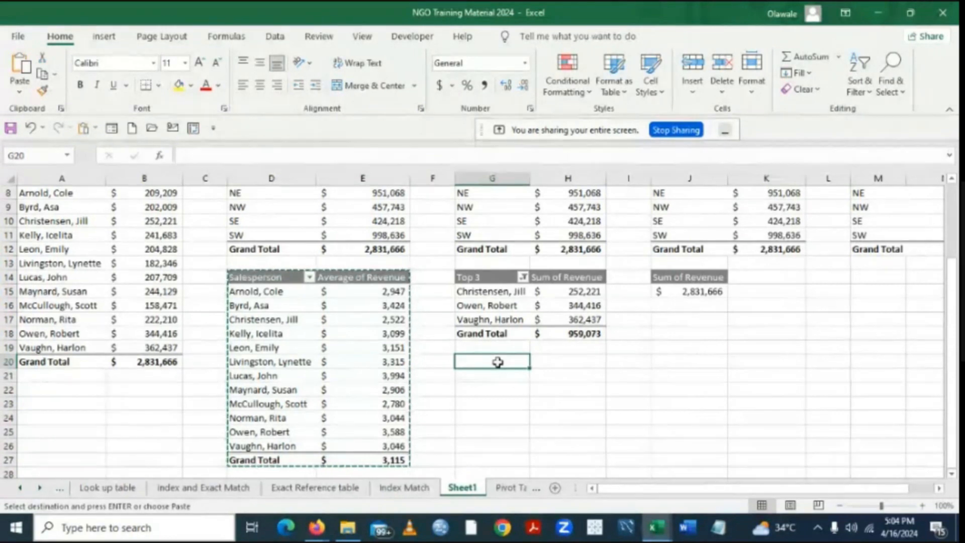
key(ctrl+v)
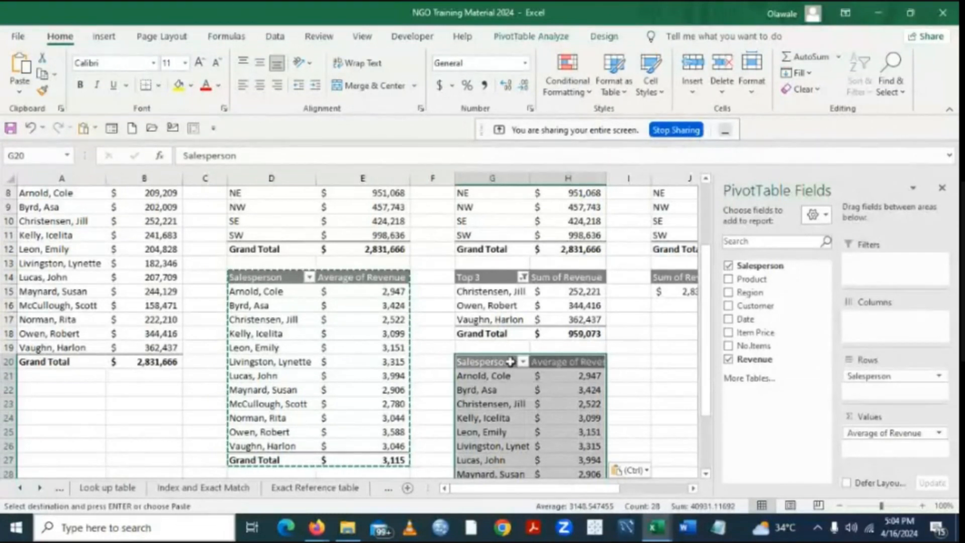
Remove the Salesperson field from the pasted PivotTable at G20, keeping only Average of Revenue.
double_click(507, 362)
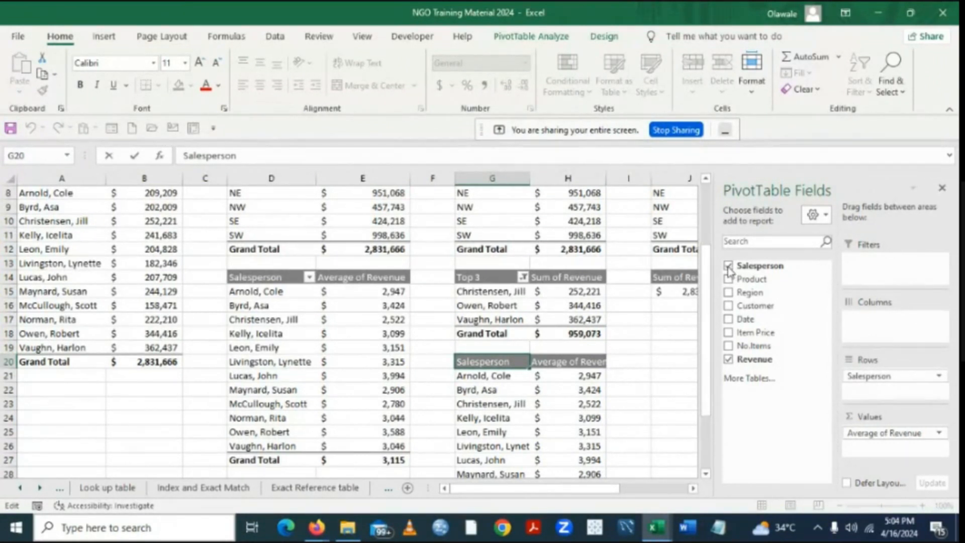
double_click(505, 360)
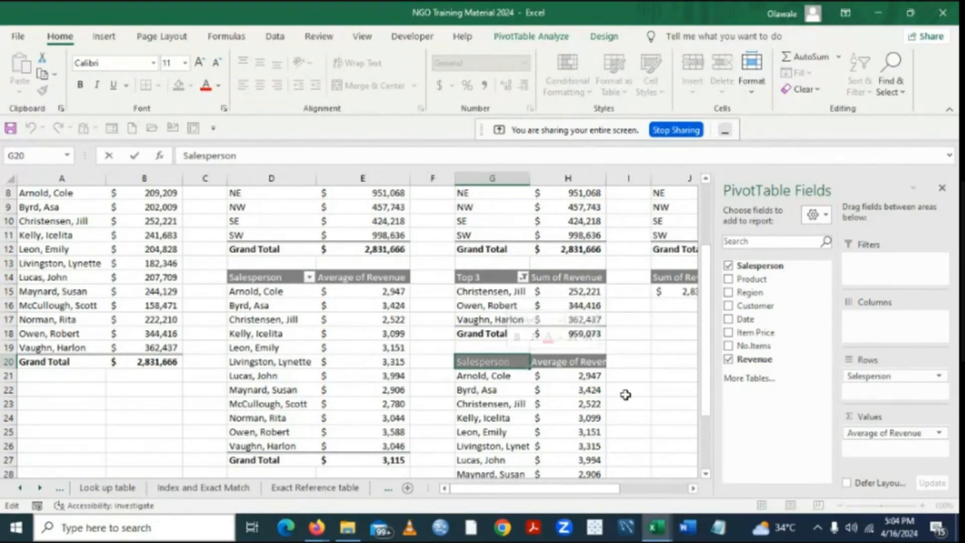
click(649, 400)
click(503, 362)
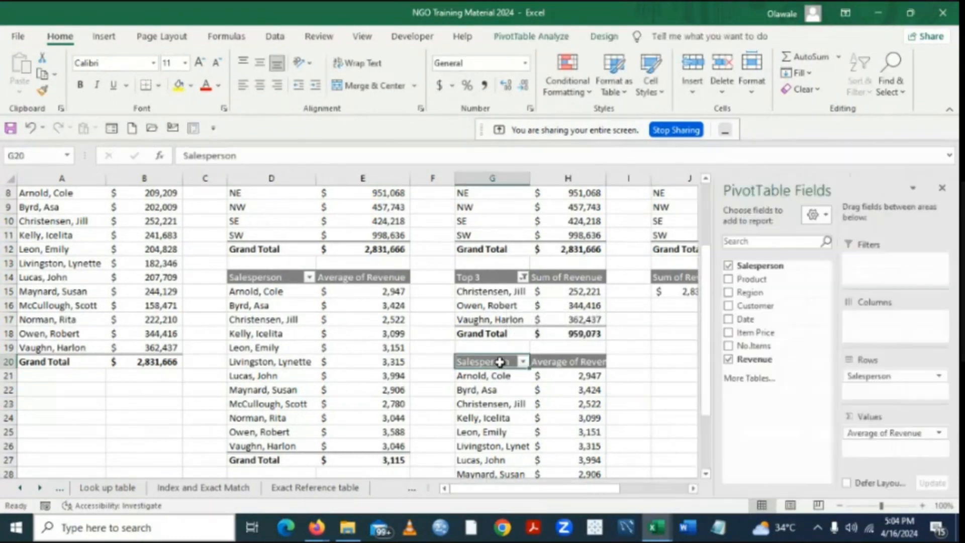
click(729, 266)
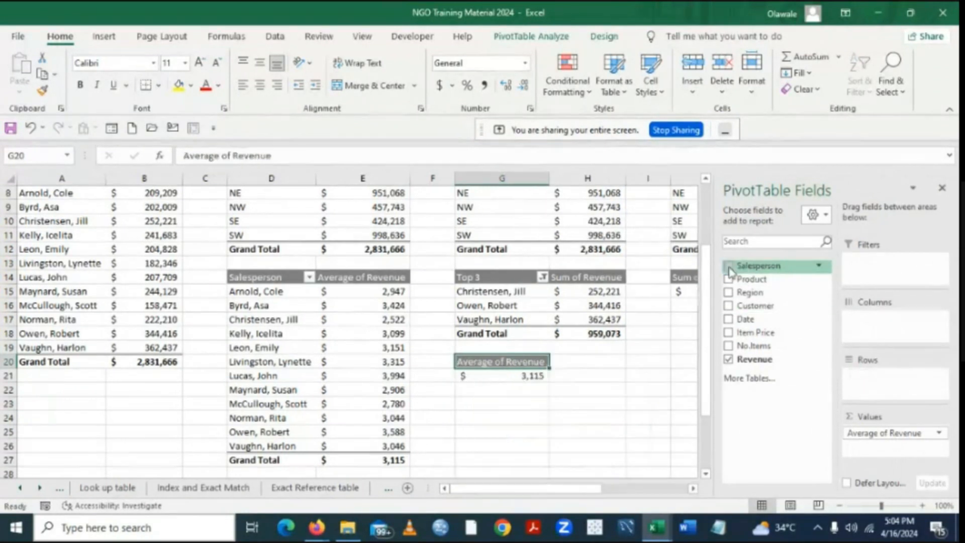
click(608, 384)
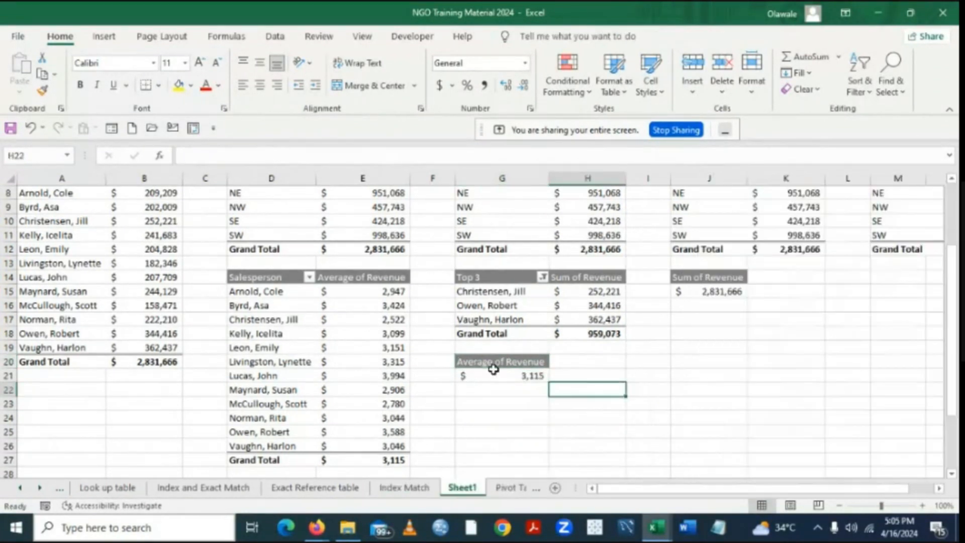
Copy the overall Average of Revenue PivotTable in G20:G21 and paste it at cell E3.
click(495, 363)
click(612, 387)
drag(479, 363, 496, 377)
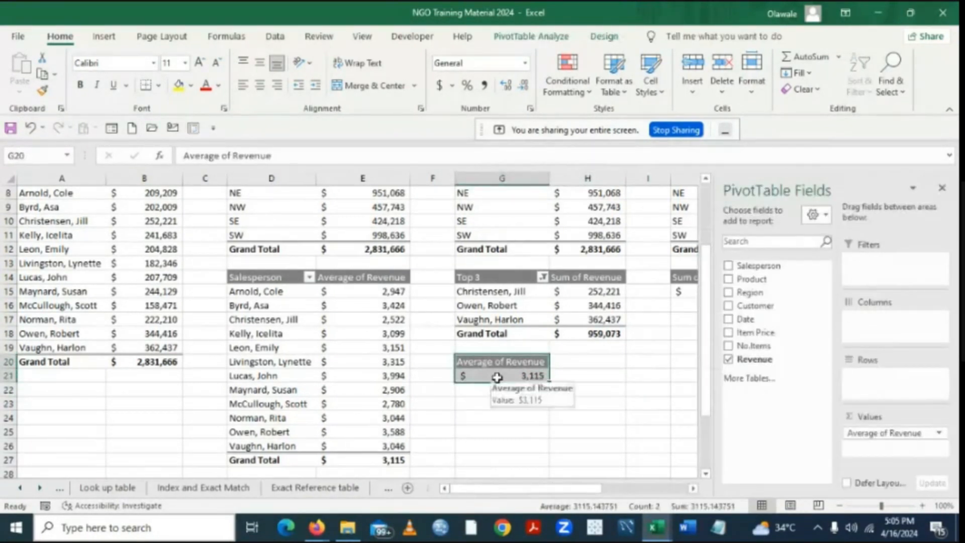
key(ctrl+c)
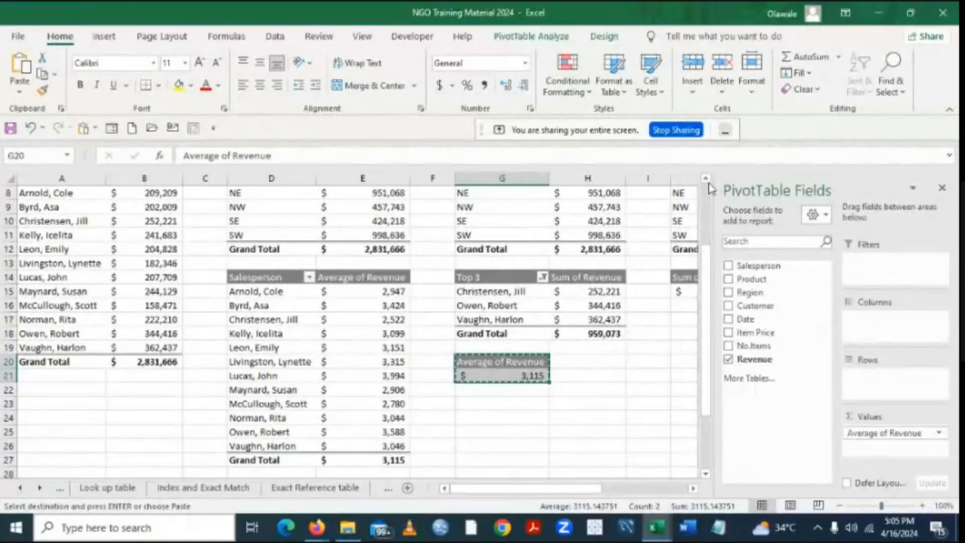
scroll(707, 183, up, 3)
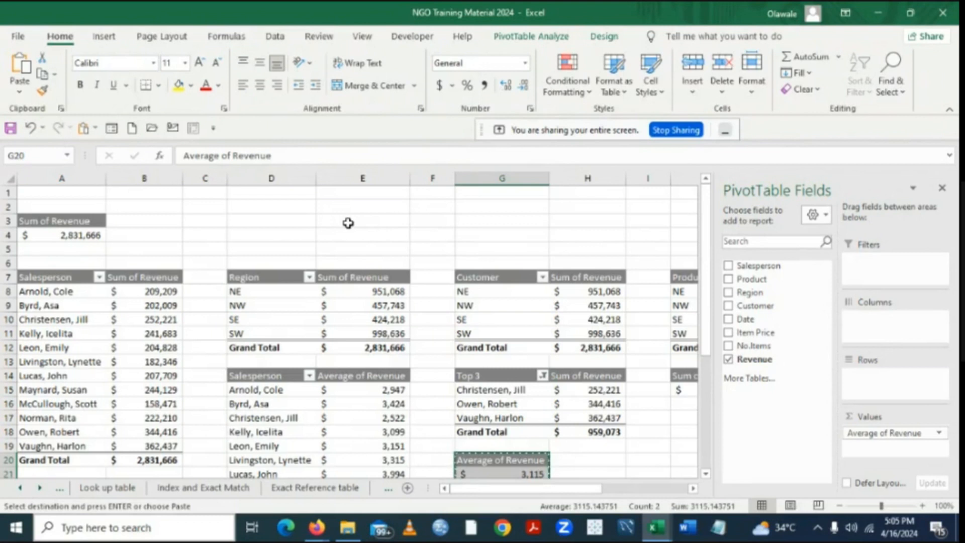
key(ctrl+v)
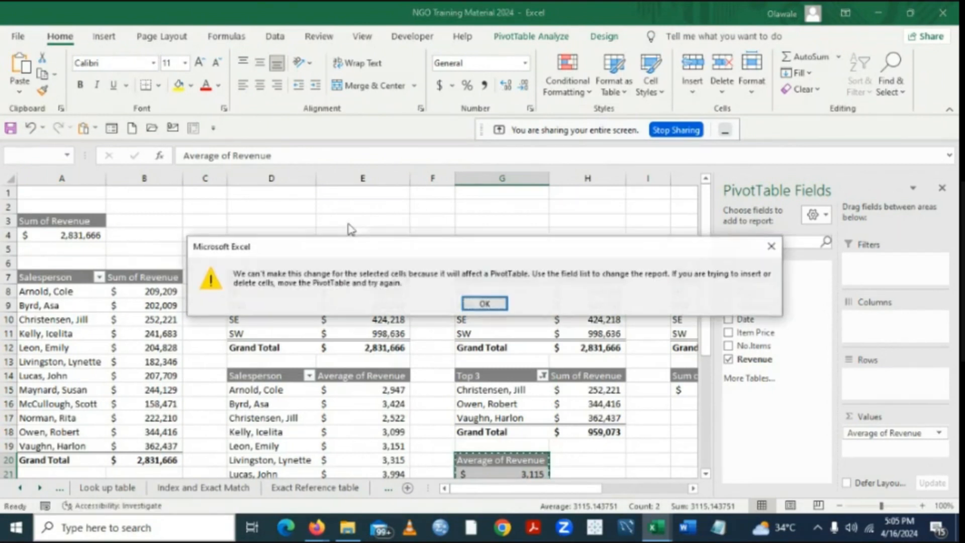
click(485, 303)
click(344, 222)
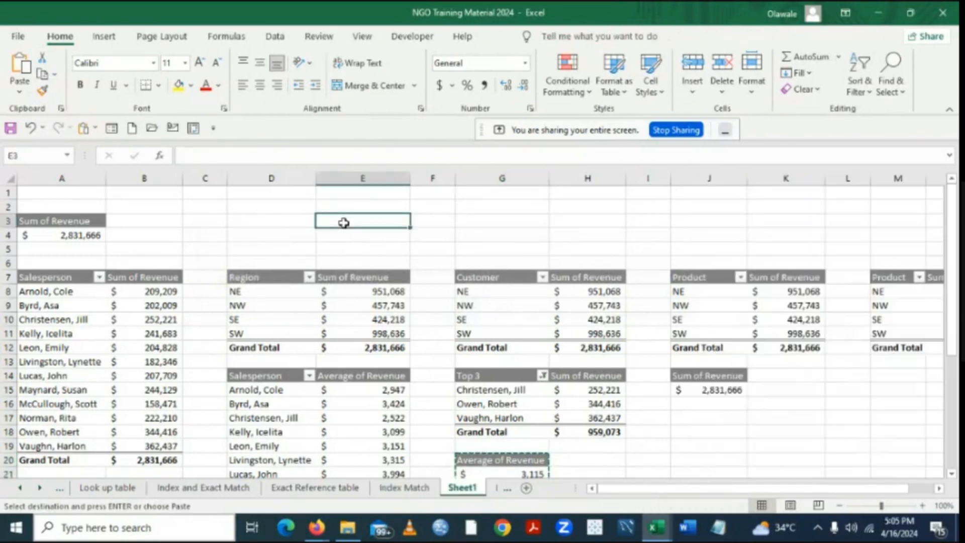
key(ctrl+v)
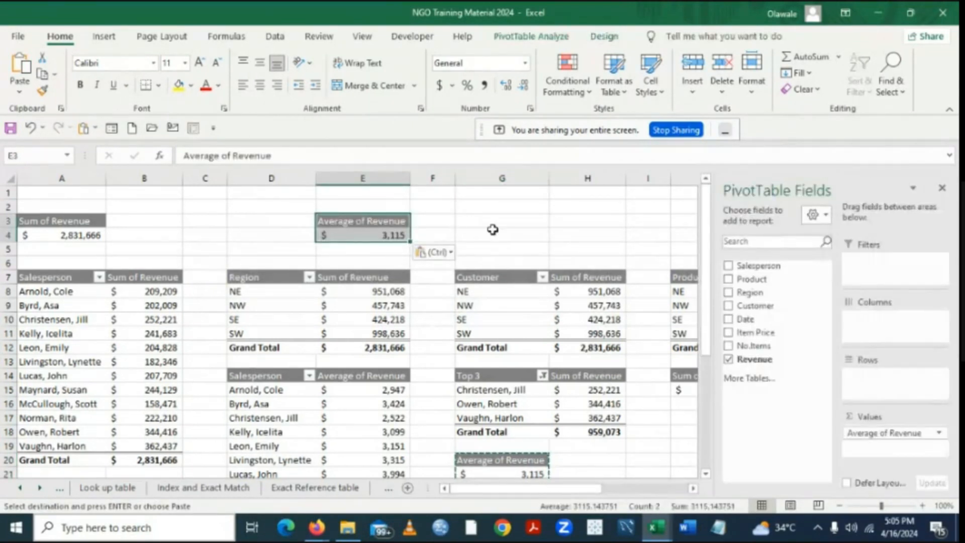
click(493, 233)
key(Up)
key(Up)
key(Up)
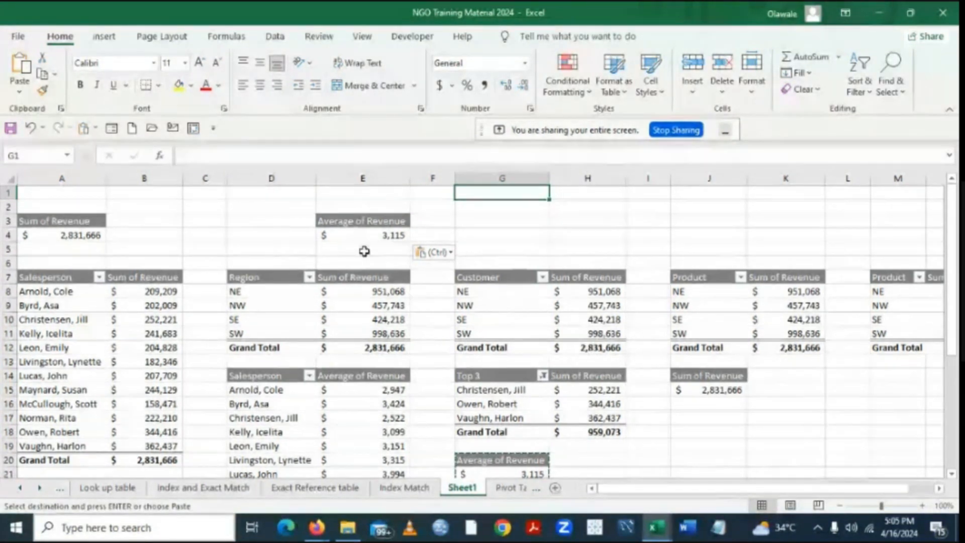
double_click(352, 222)
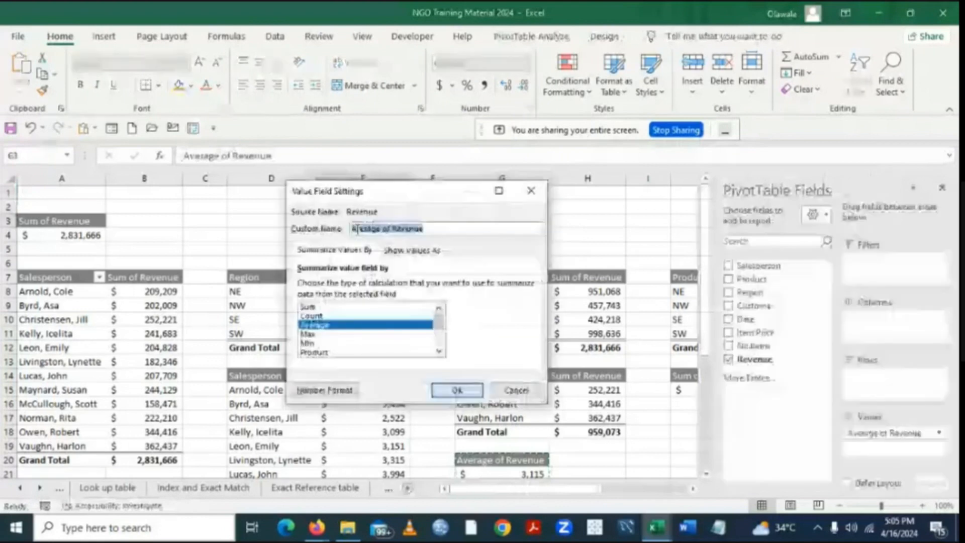
click(481, 391)
click(648, 446)
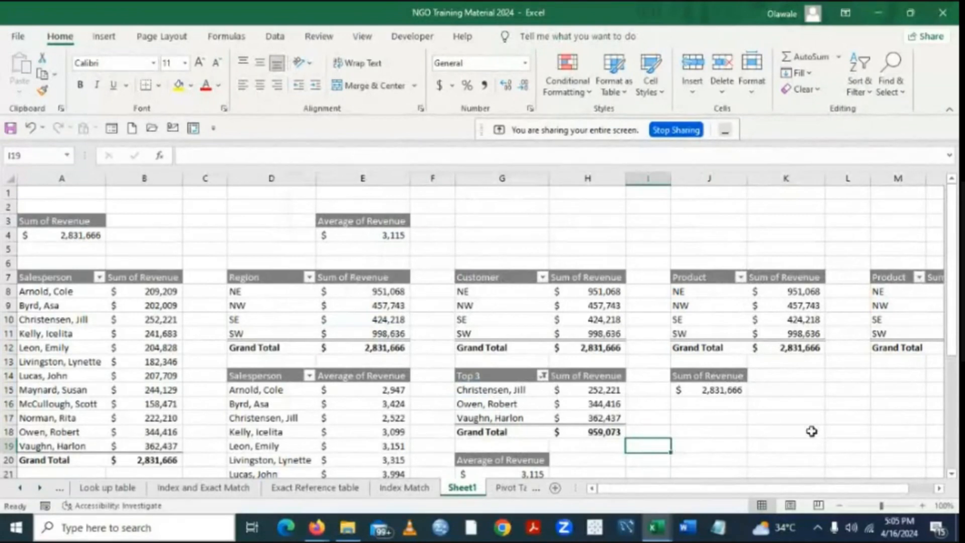
Copy the Sum of No.Items PivotTable in M7:N12 and paste it at cell J19.
click(940, 488)
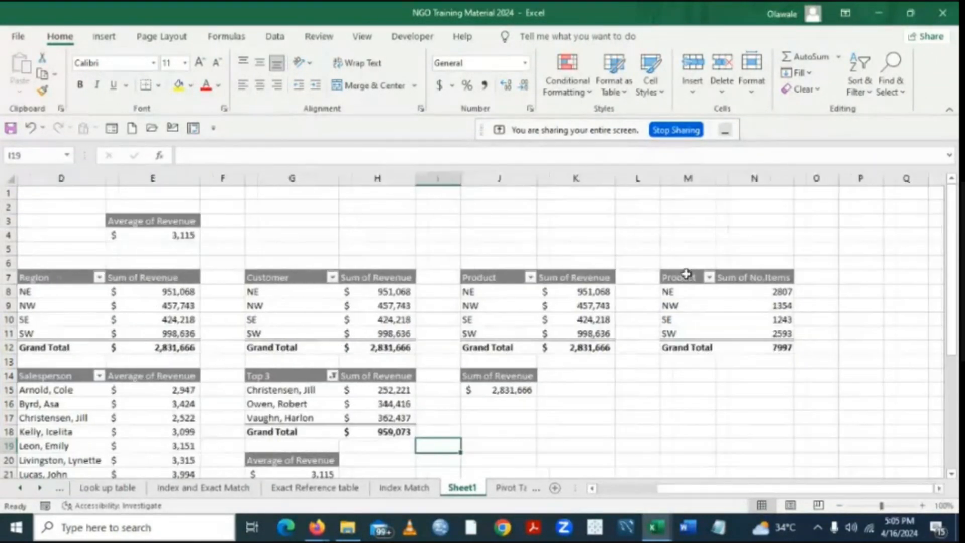
drag(676, 277, 758, 347)
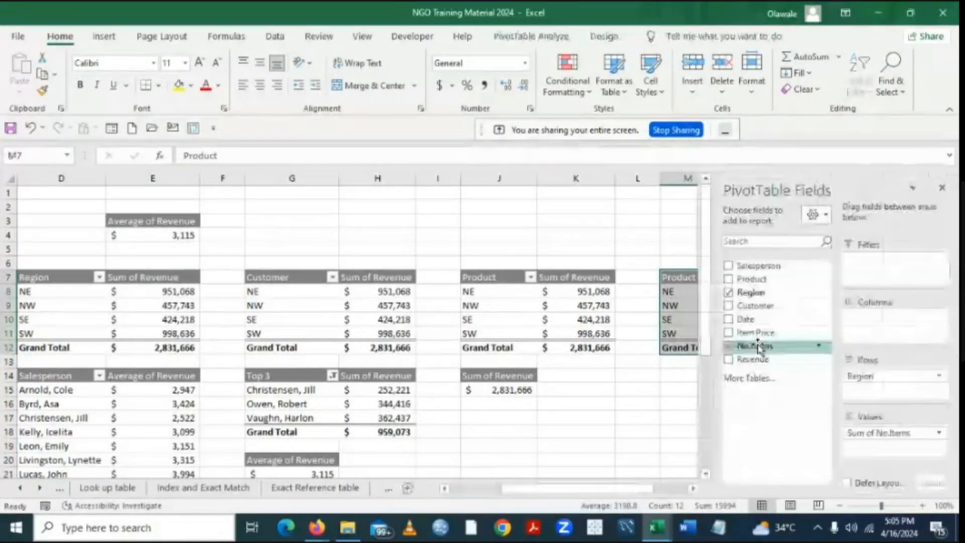
key(ctrl+c)
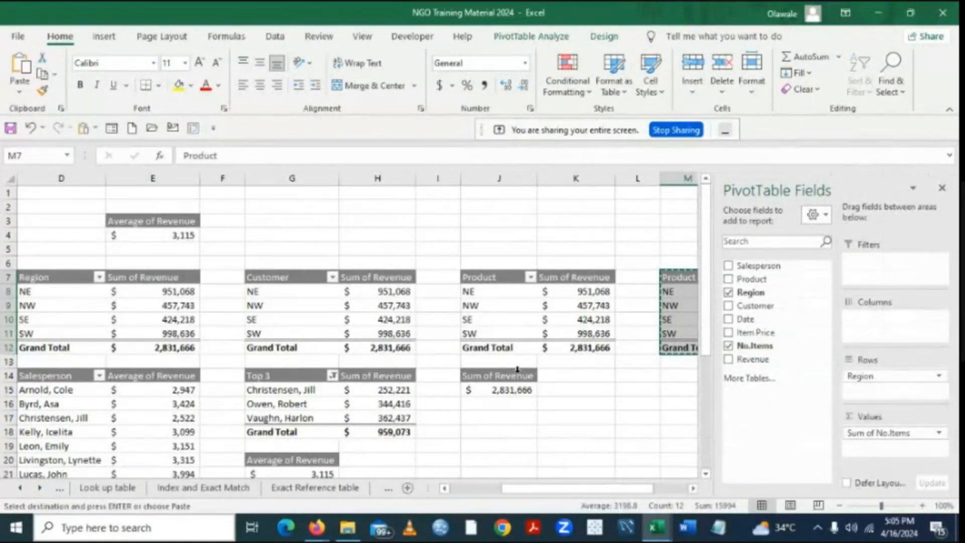
click(472, 446)
key(ctrl+v)
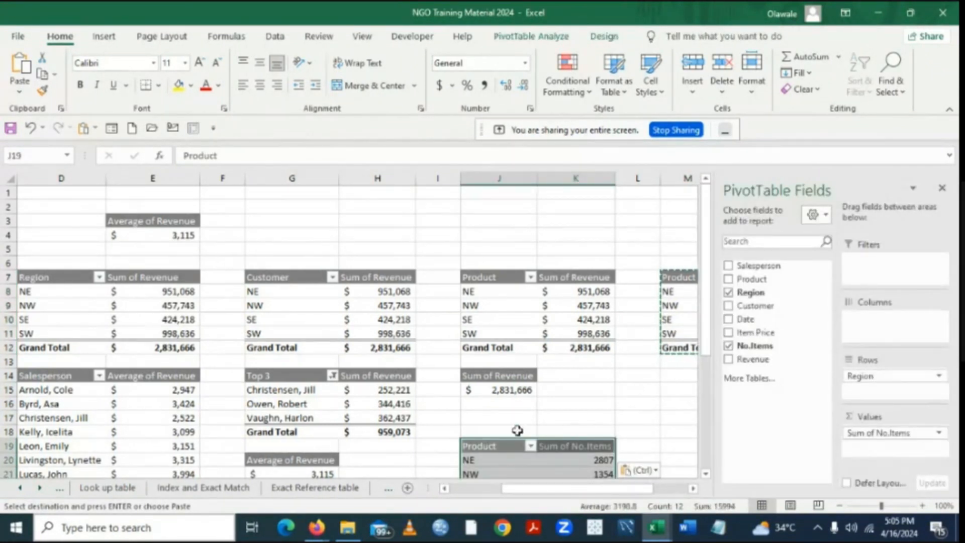
Remove the Region field from the pasted PivotTable at J19, keeping only Sum of No.Items, and hide the field list.
double_click(498, 446)
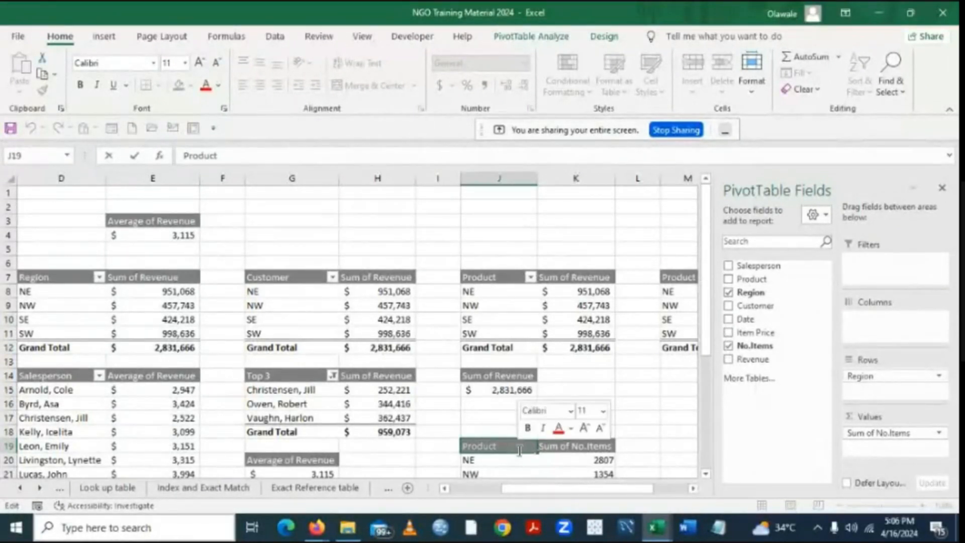
click(638, 413)
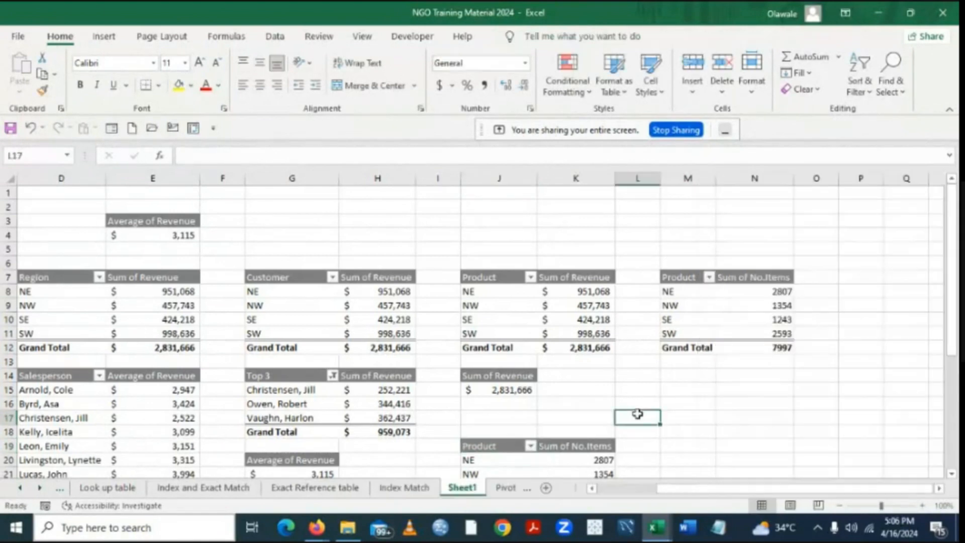
click(501, 449)
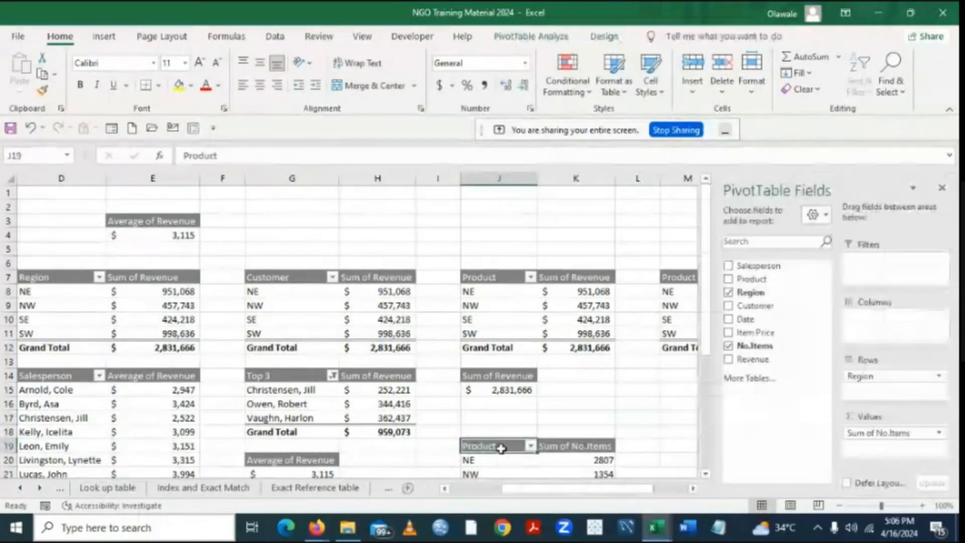
click(730, 293)
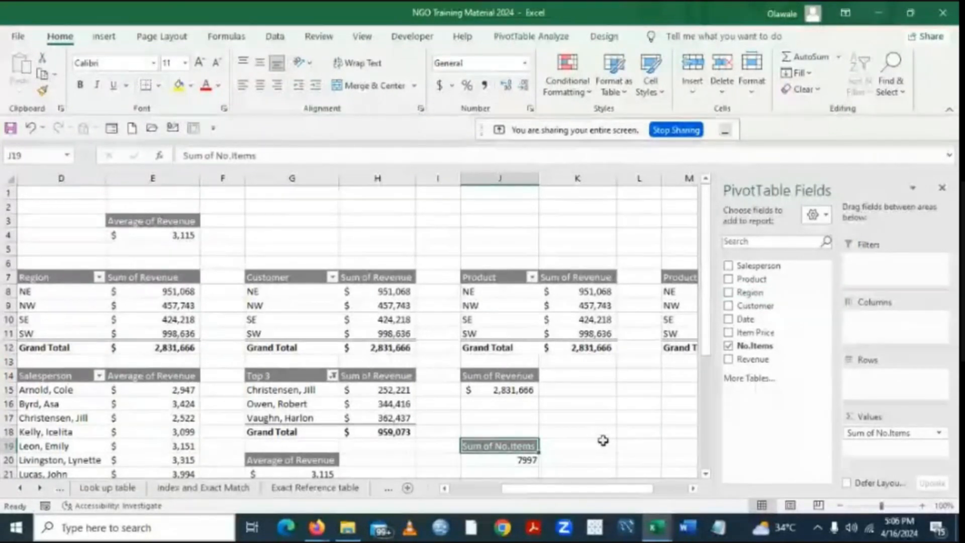
click(942, 189)
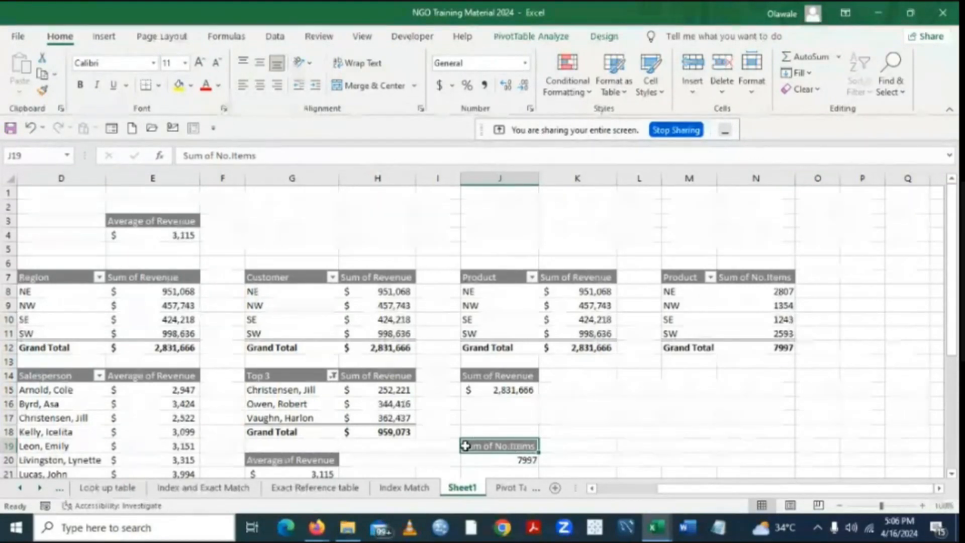
Copy the overall Sum of No.Items PivotTable in J19:J20 and paste it at cell J3.
drag(465, 445, 481, 455)
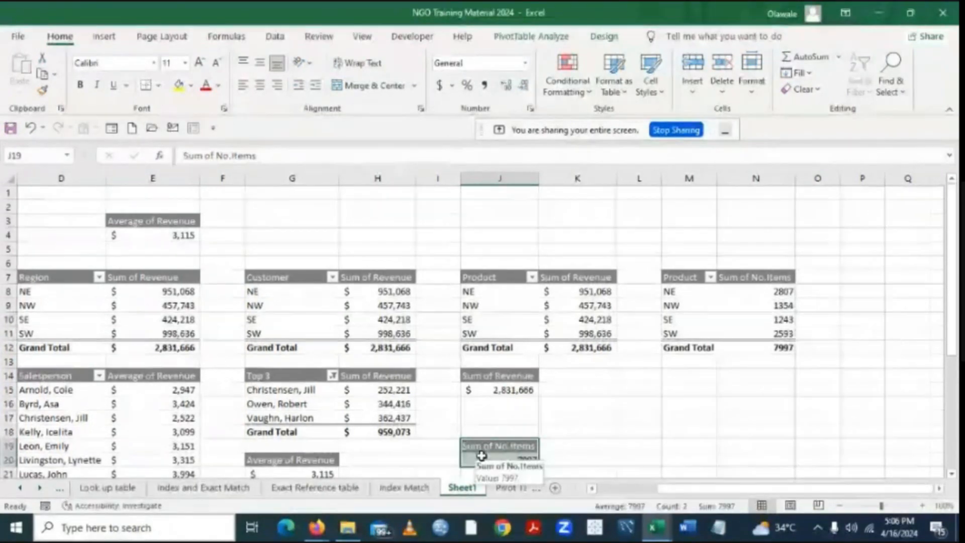
key(ctrl+c)
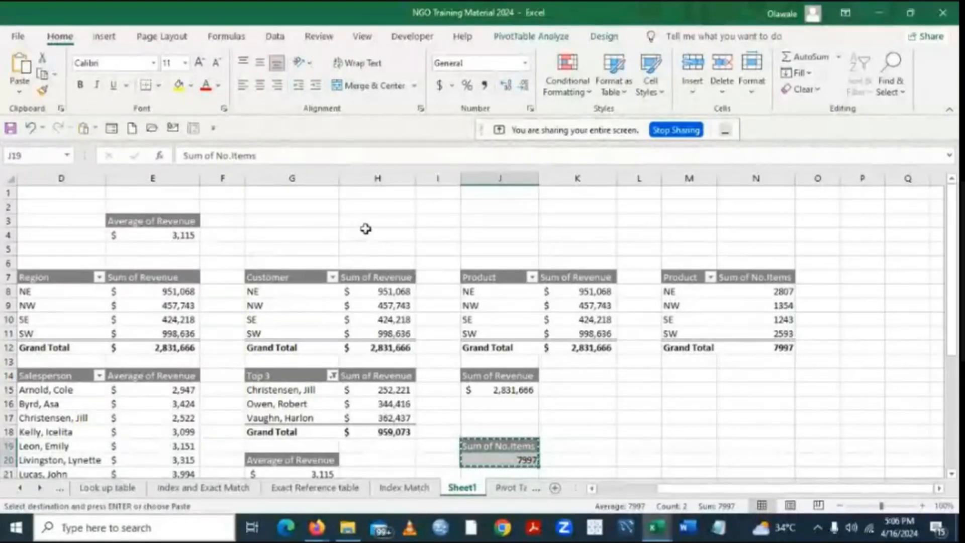
click(476, 219)
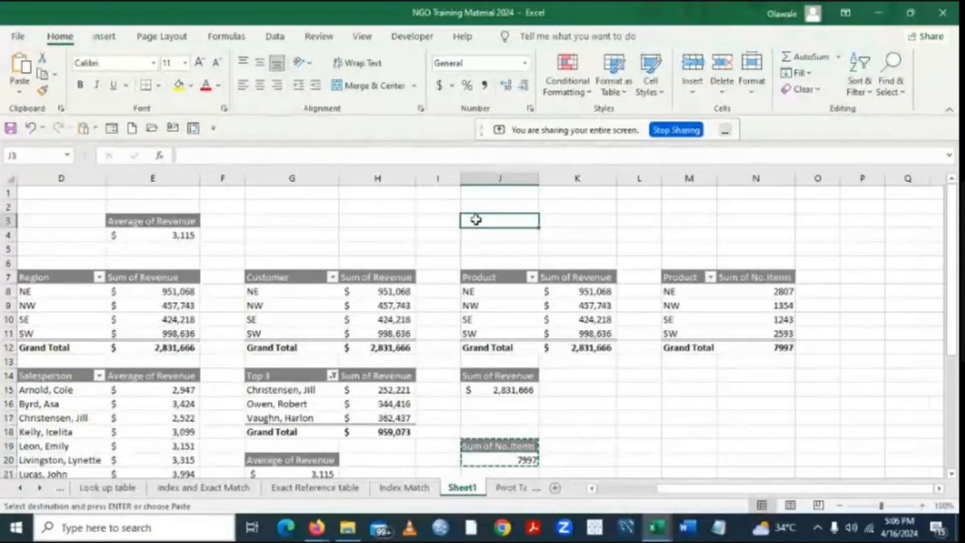
key(ctrl+v)
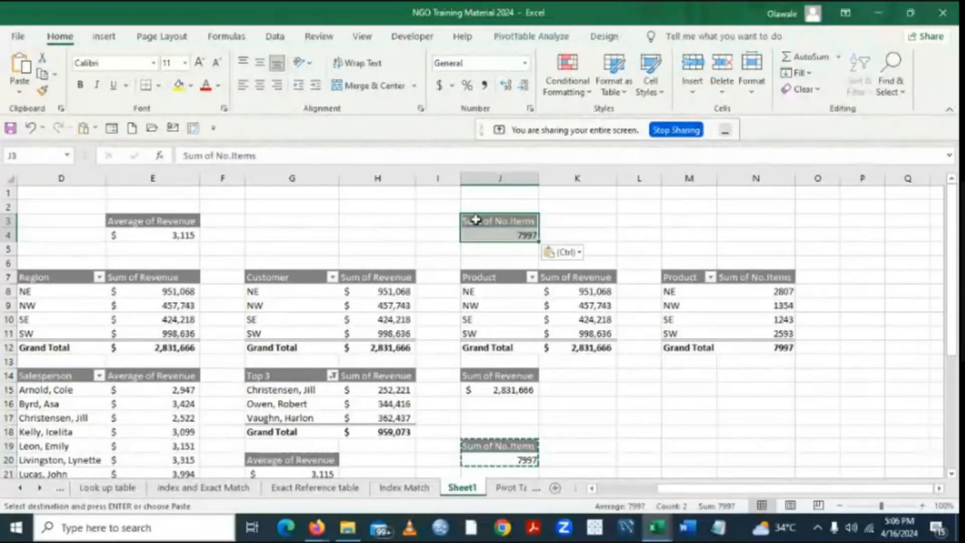
click(643, 402)
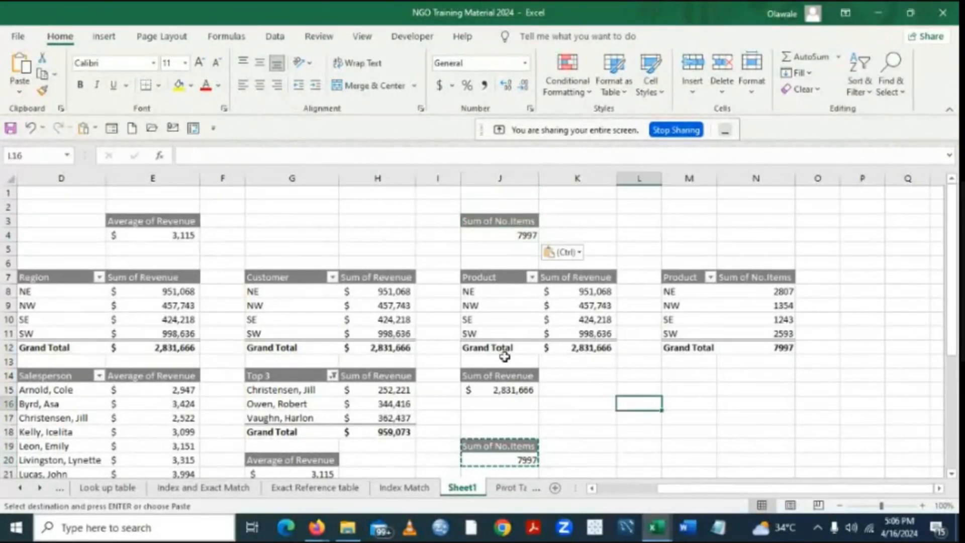
double_click(485, 222)
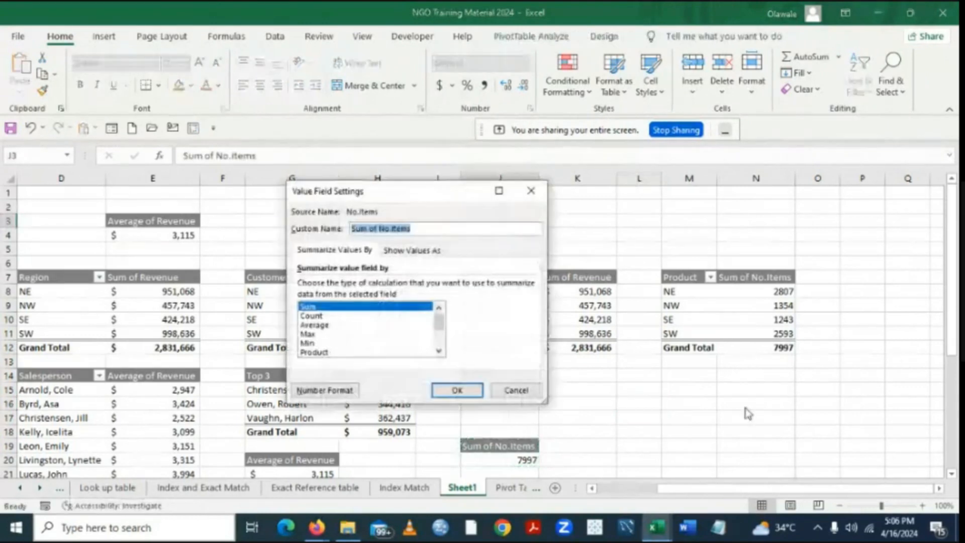
click(516, 391)
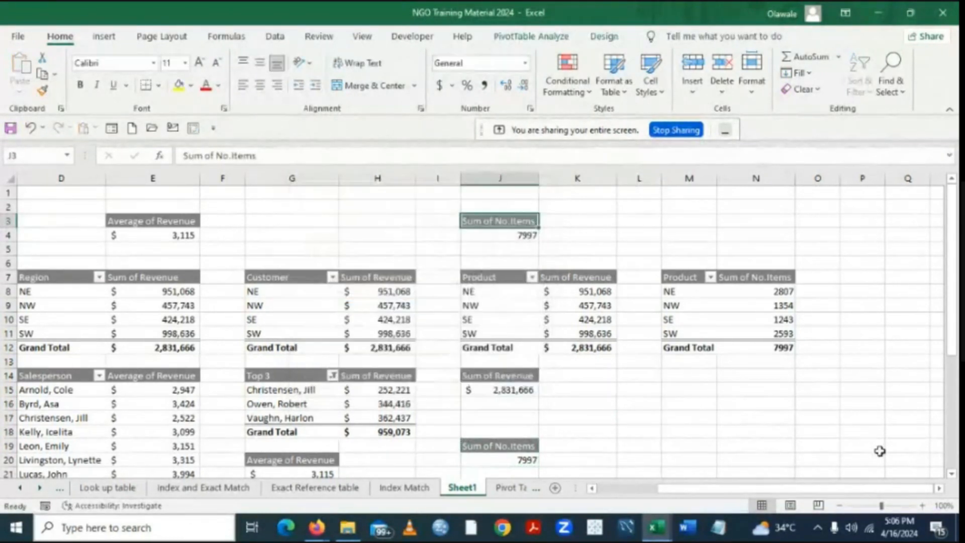
click(939, 489)
click(939, 489)
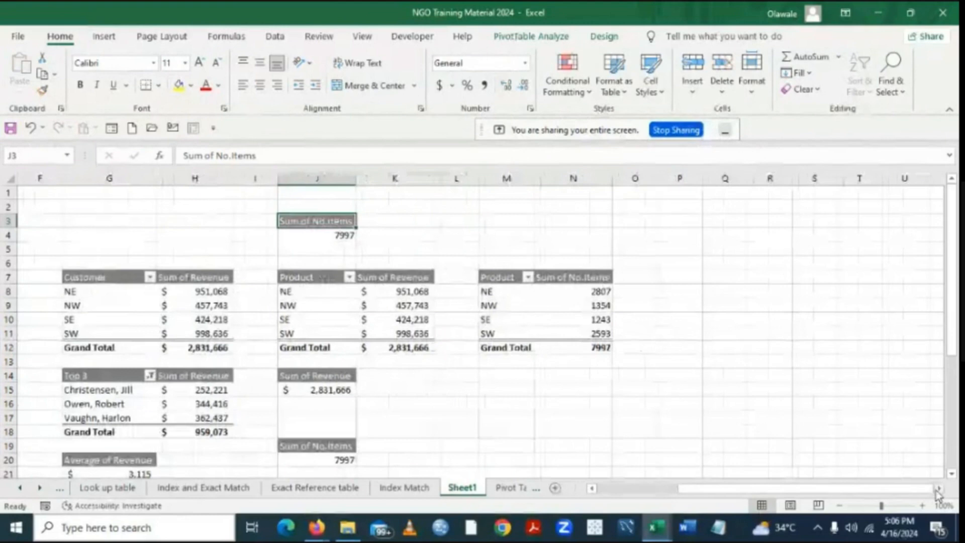
click(592, 488)
click(592, 488)
click(592, 488)
click(592, 488)
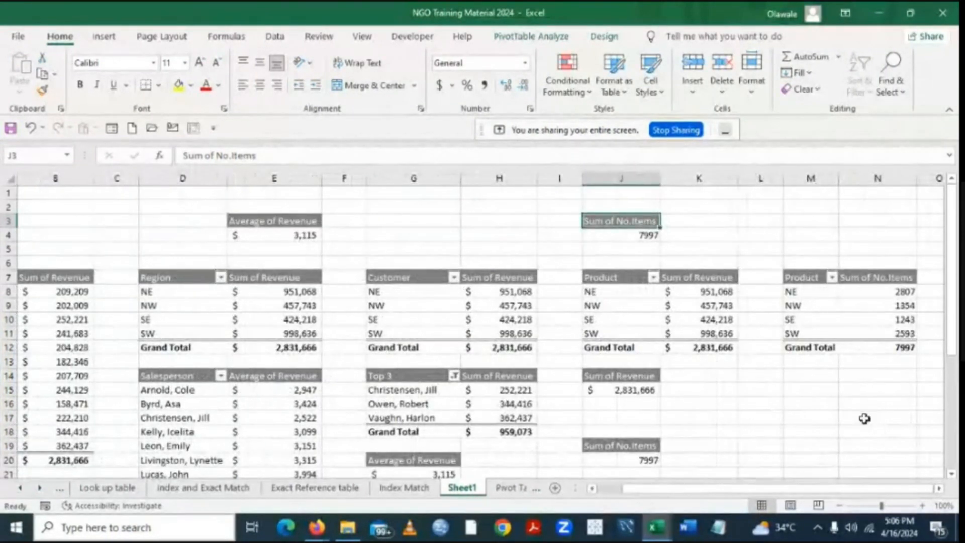
Delete the leftover Sum of Revenue PivotTable in J14:J15 and the leftover Sum of No.Items PivotTable in J19:J20.
click(588, 372)
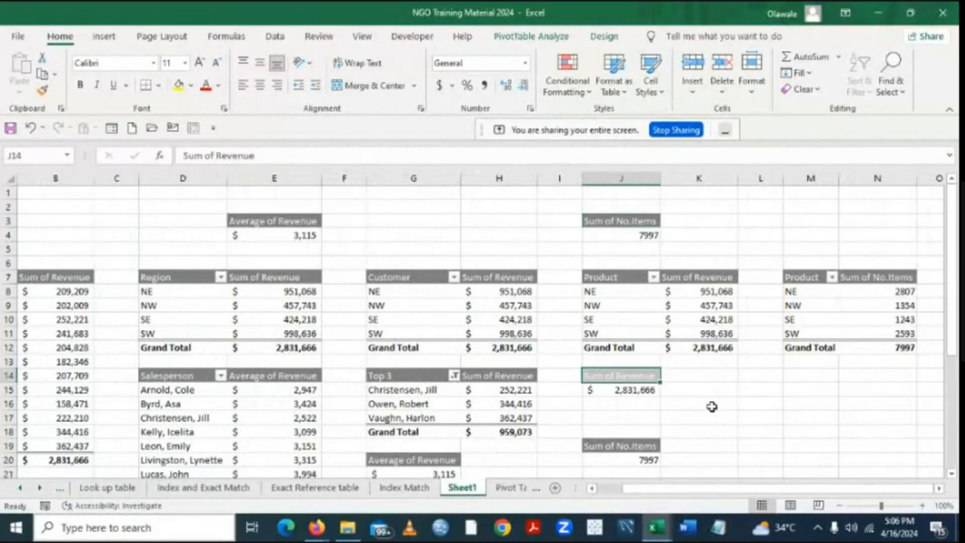
click(769, 447)
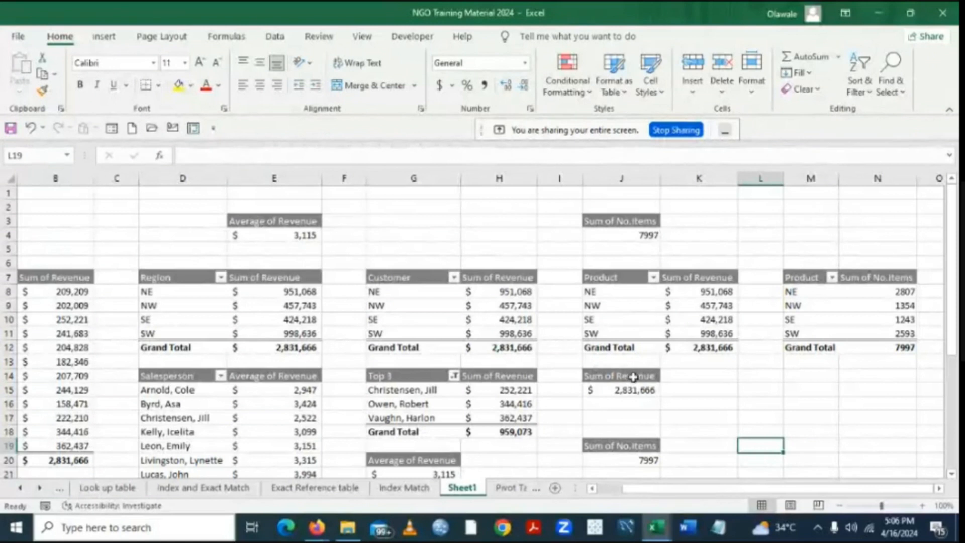
drag(639, 374, 644, 395)
key(Delete)
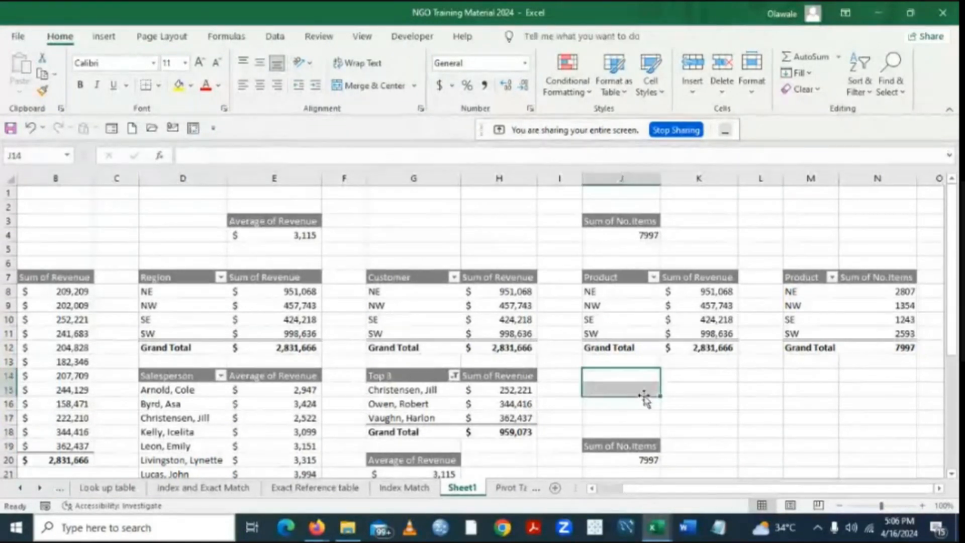
click(764, 437)
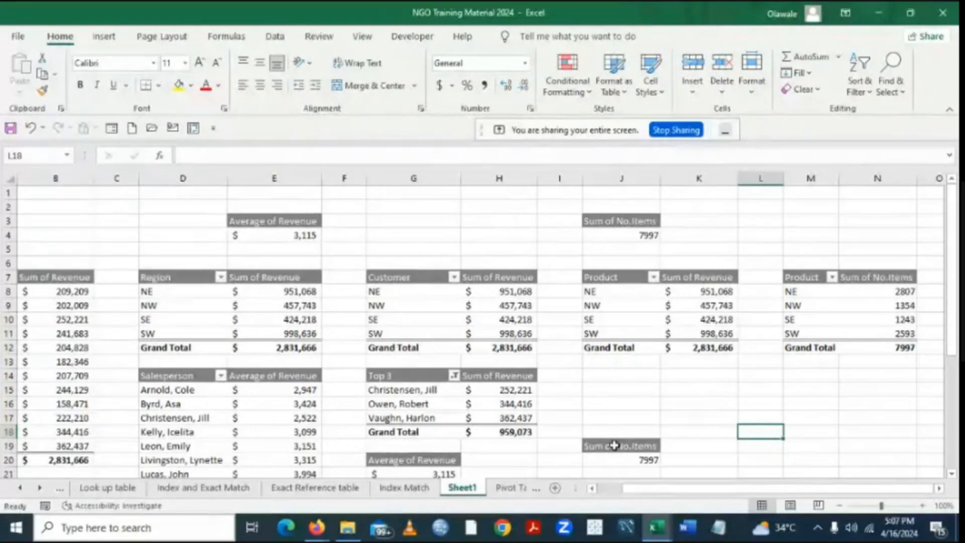
drag(614, 446, 622, 462)
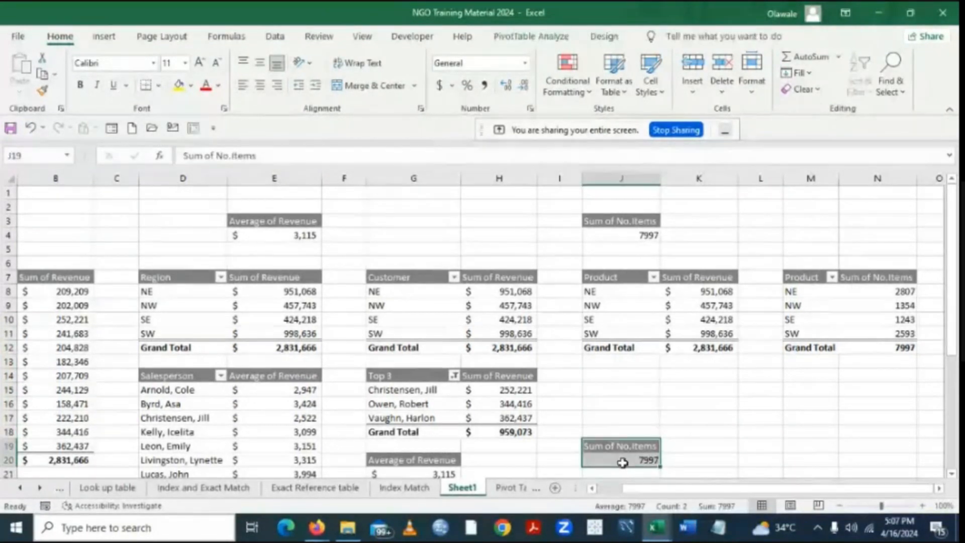
key(Delete)
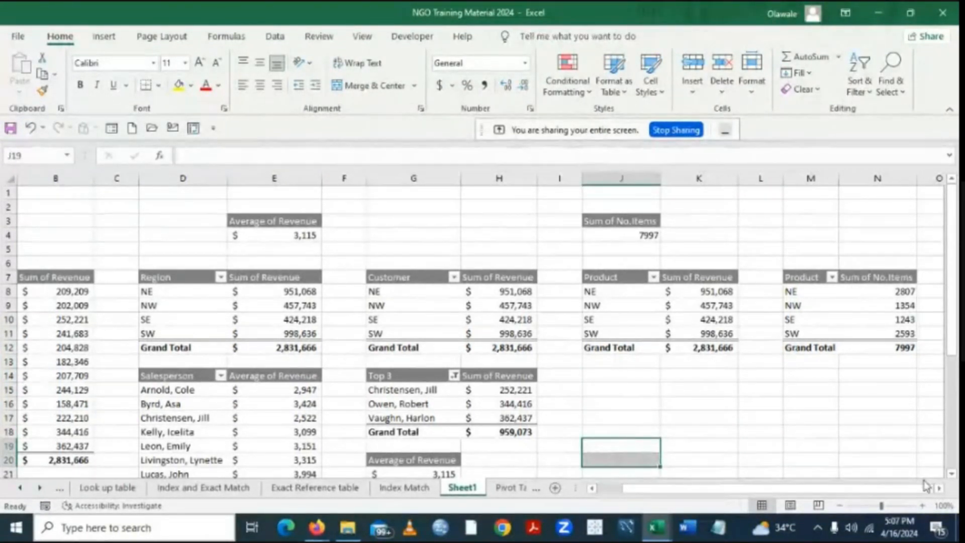
Delete the leftover overall Average of Revenue PivotTable in G20:G21.
click(938, 489)
click(939, 488)
click(939, 488)
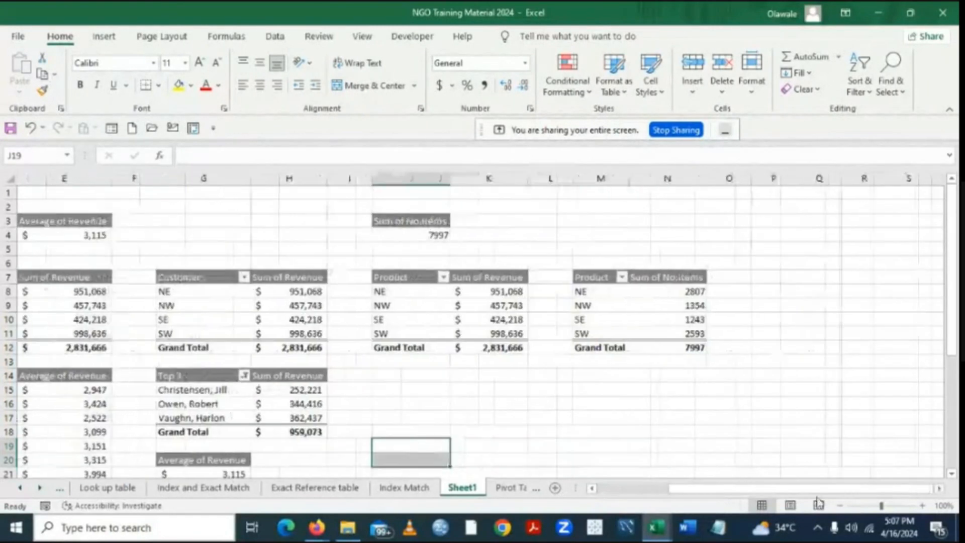
click(592, 488)
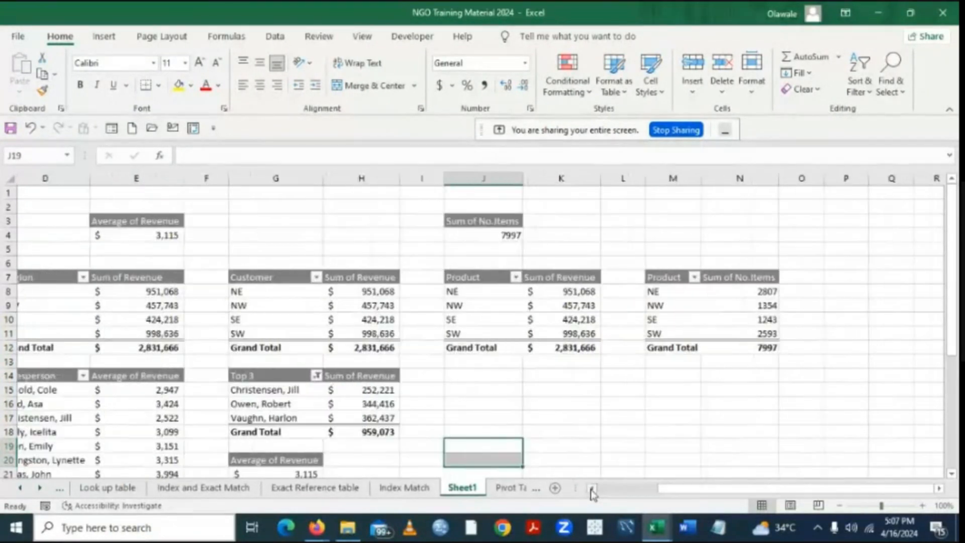
click(592, 488)
click(592, 488)
click(592, 488)
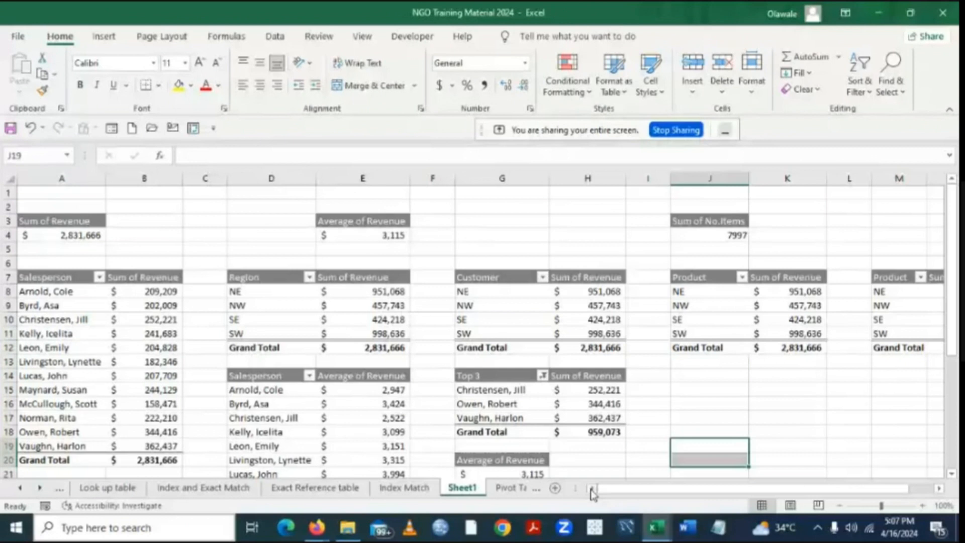
drag(478, 460, 491, 473)
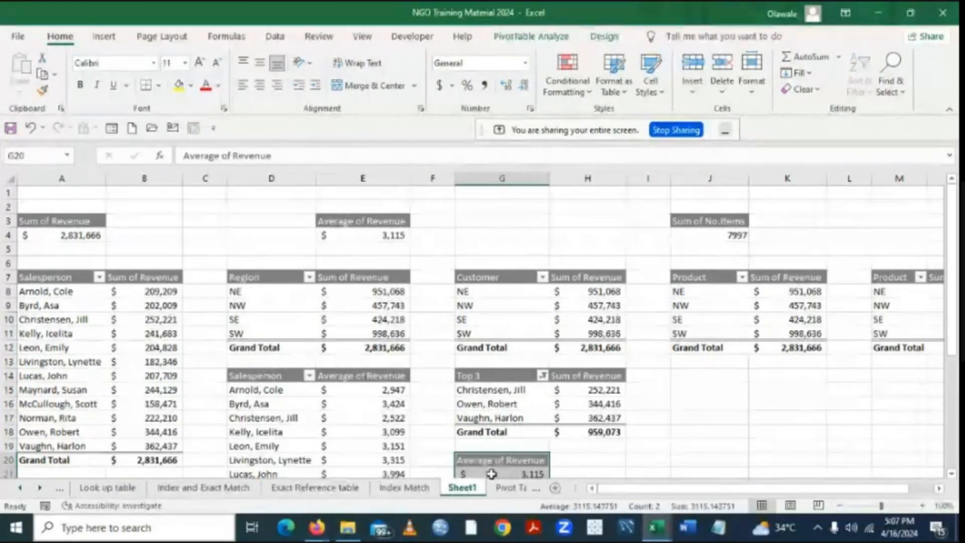
key(Delete)
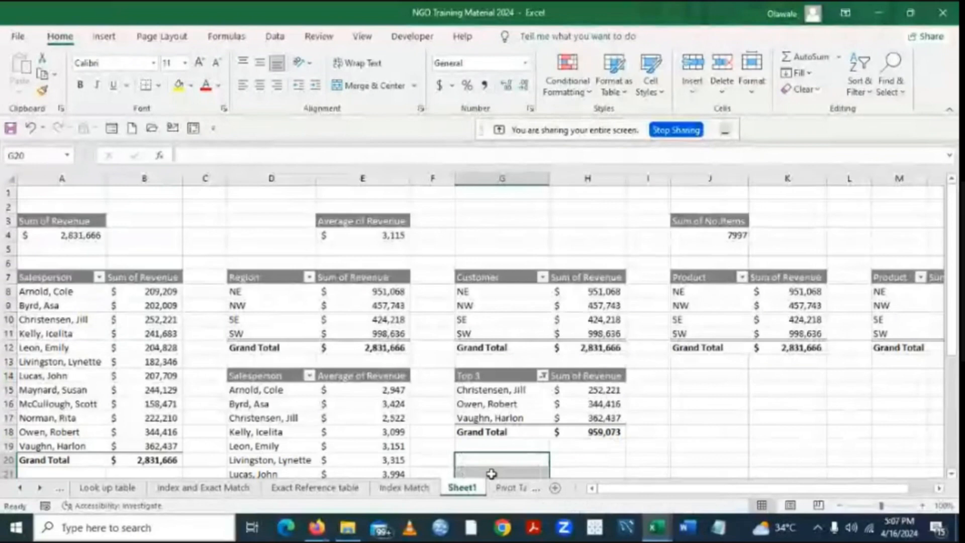
click(687, 447)
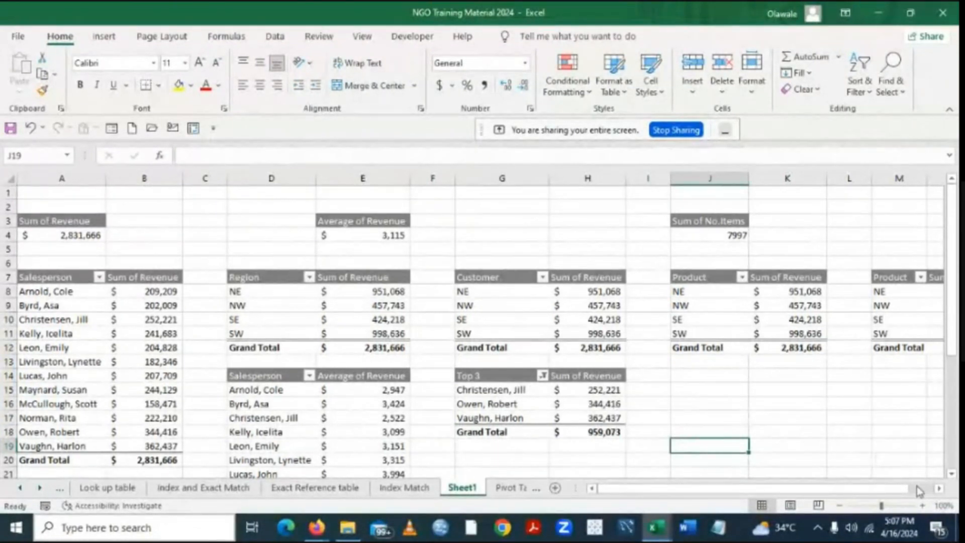
click(939, 488)
click(938, 488)
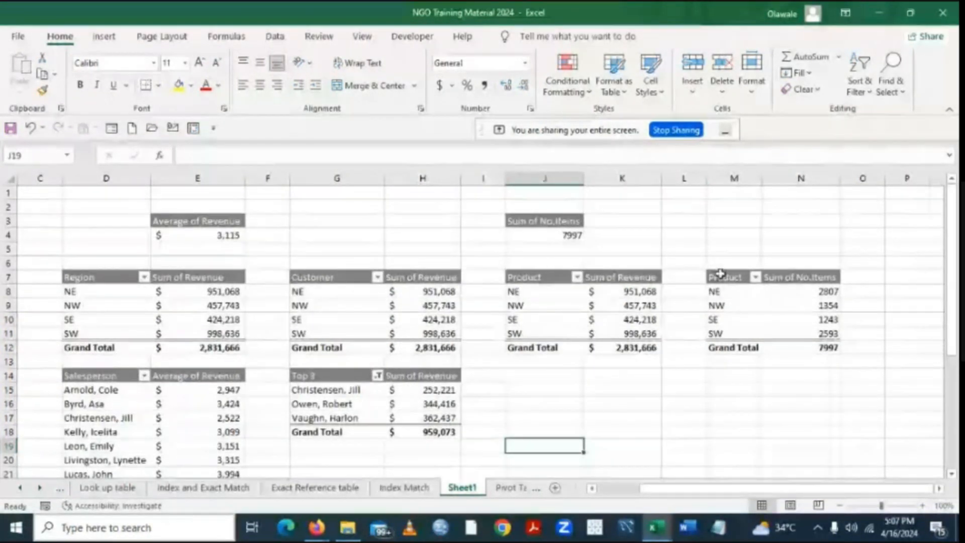
drag(720, 274, 779, 341)
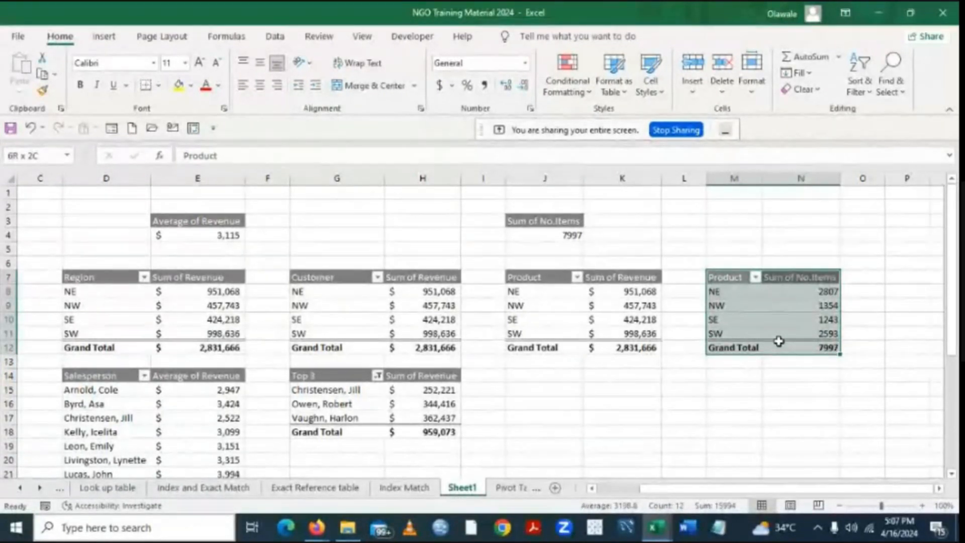
drag(779, 341, 779, 341)
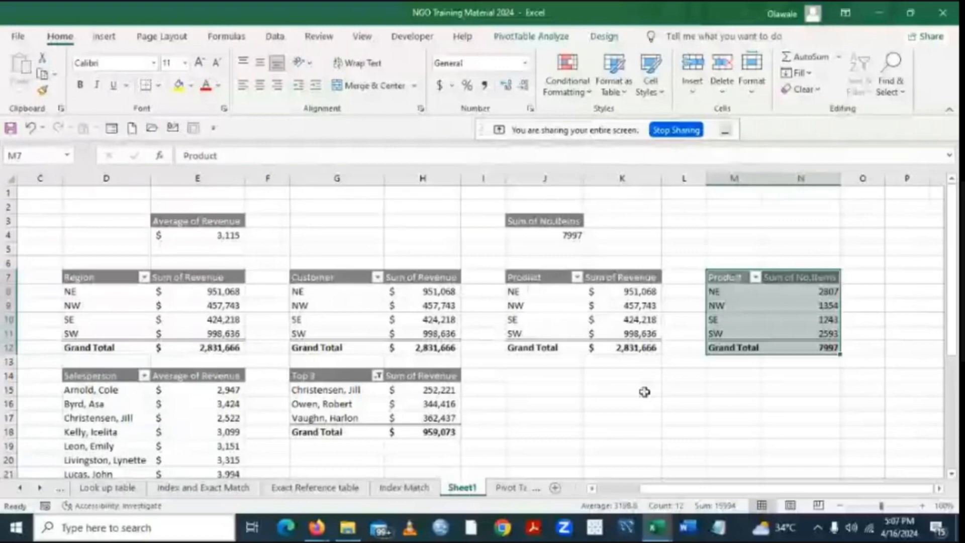
click(690, 419)
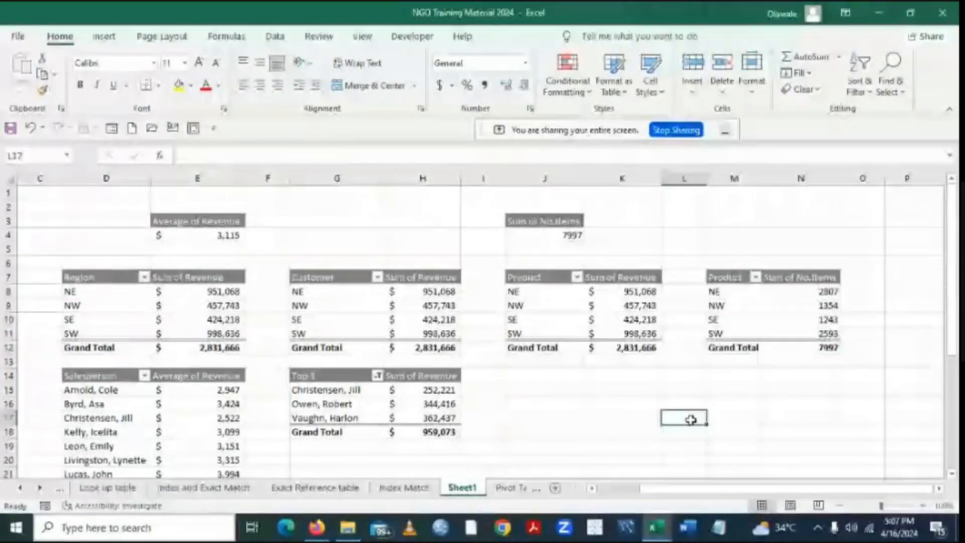
Rename the row header in J7 of the Sum of Revenue PivotTable from Product to Region.
double_click(543, 276)
key(BackSpace)
key(BackSpace)
key(BackSpace)
key(BackSpace)
key(BackSpace)
key(BackSpace)
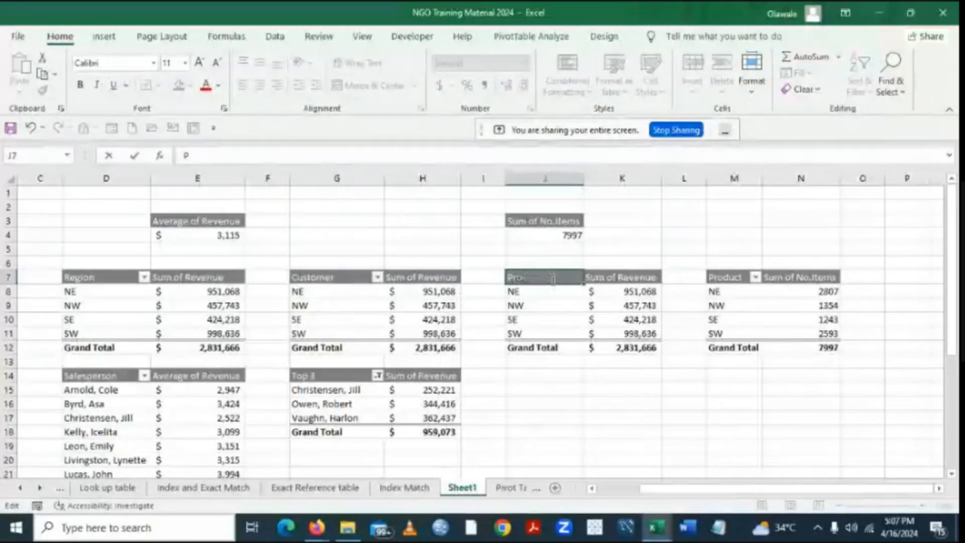
text(Re)
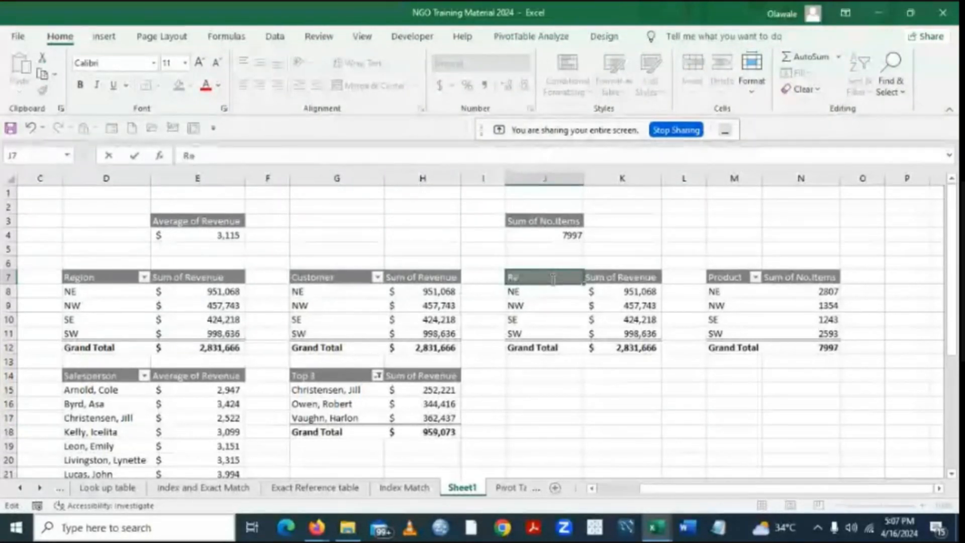
text(gion)
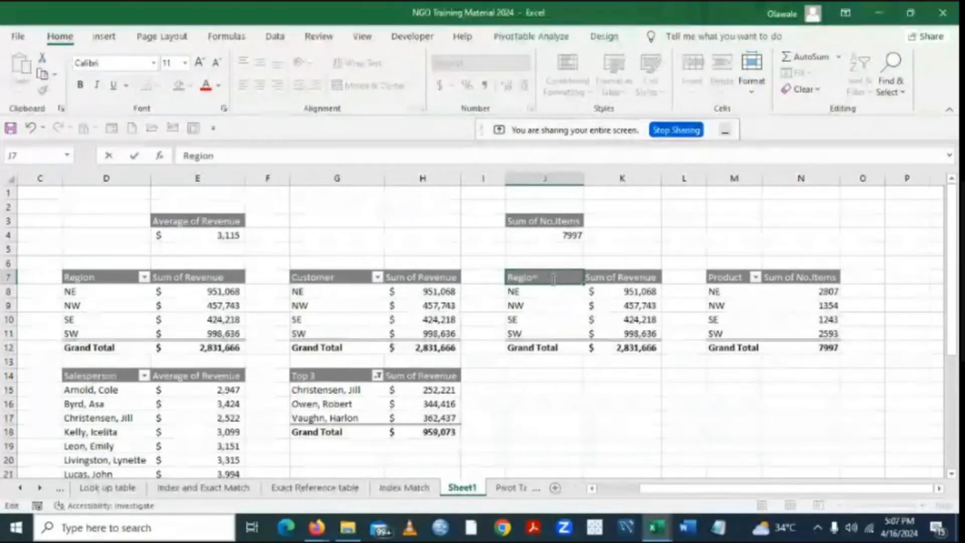
click(668, 449)
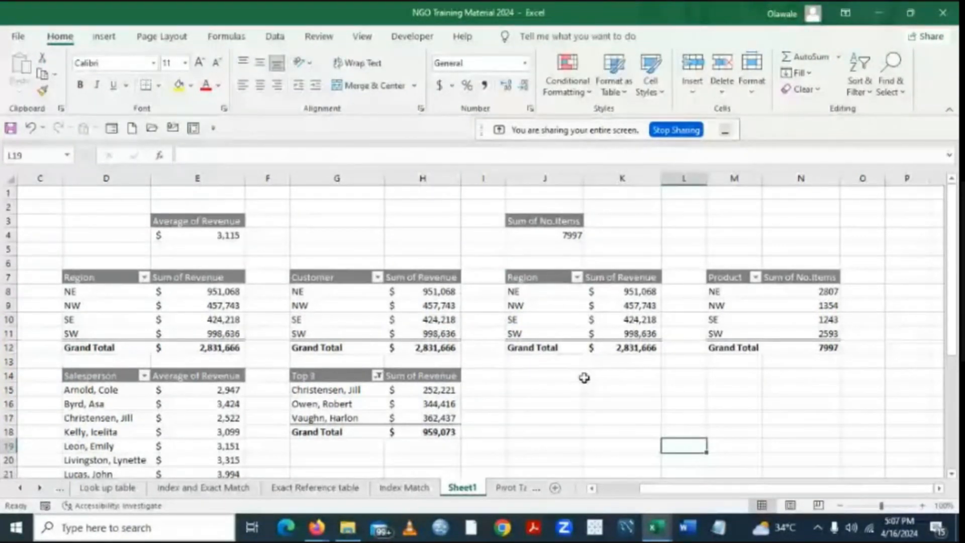
Insert a Clustered Column PivotChart based on the Salesperson Sum of Revenue PivotTable at A7.
click(593, 487)
click(593, 488)
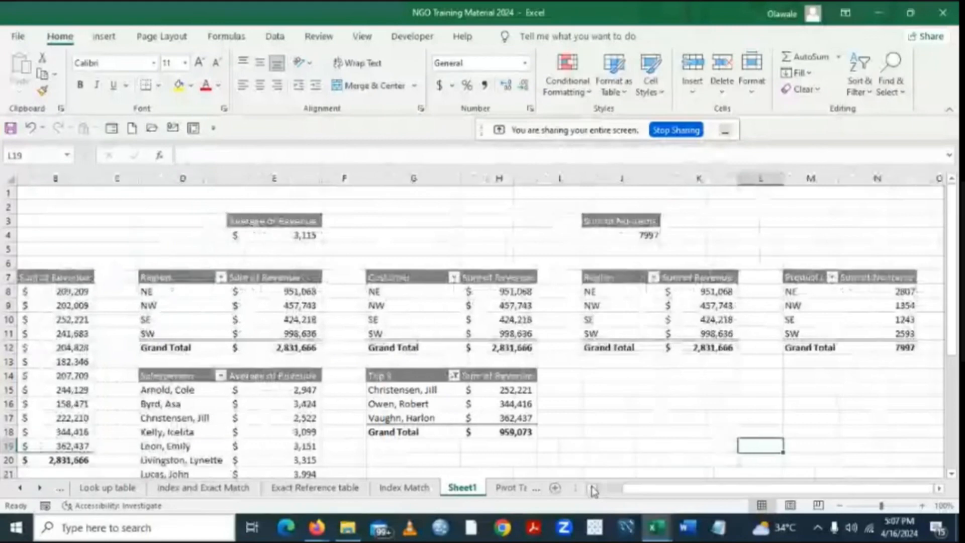
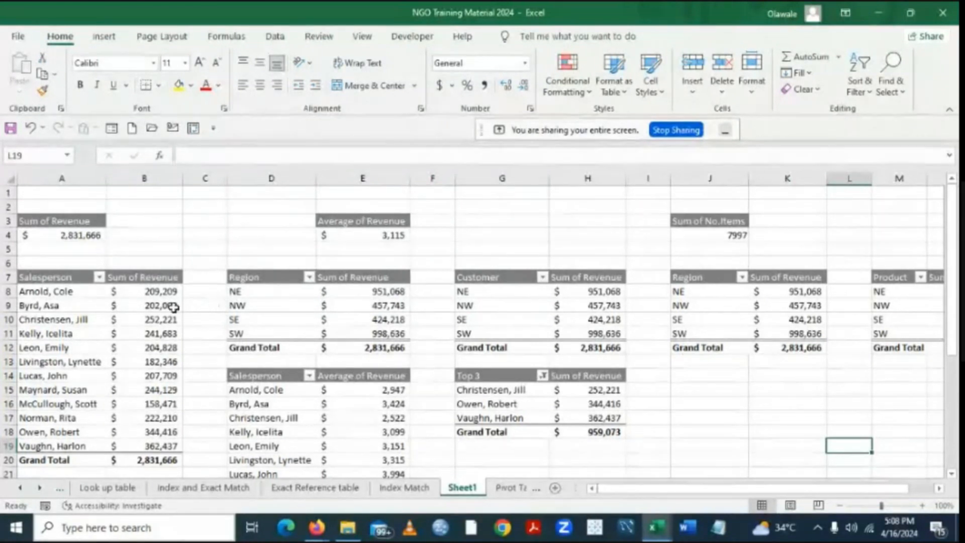
click(66, 278)
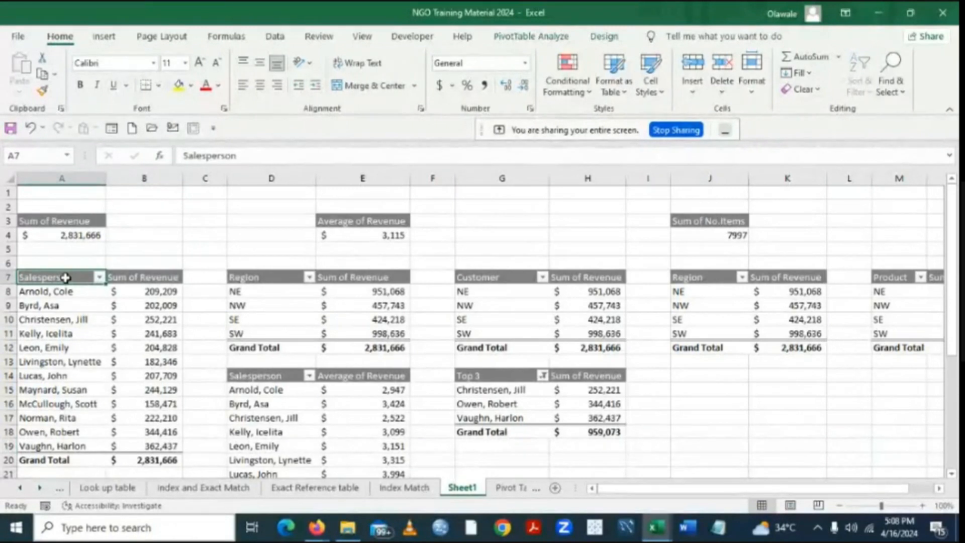
click(113, 41)
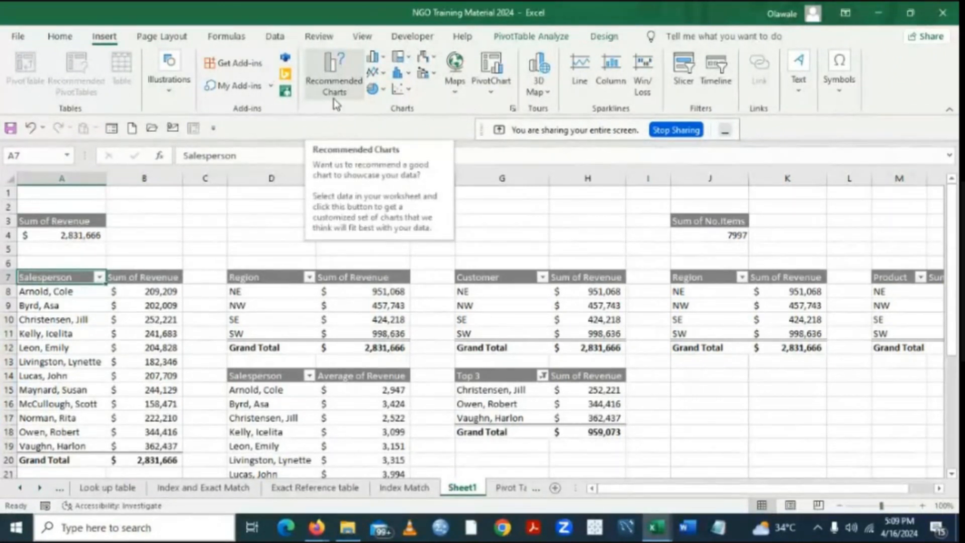
click(492, 98)
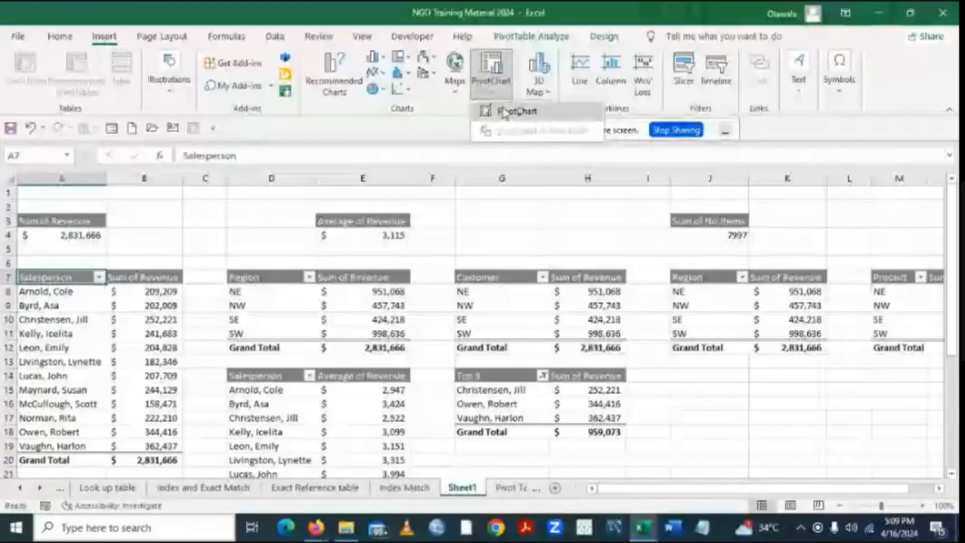
click(505, 112)
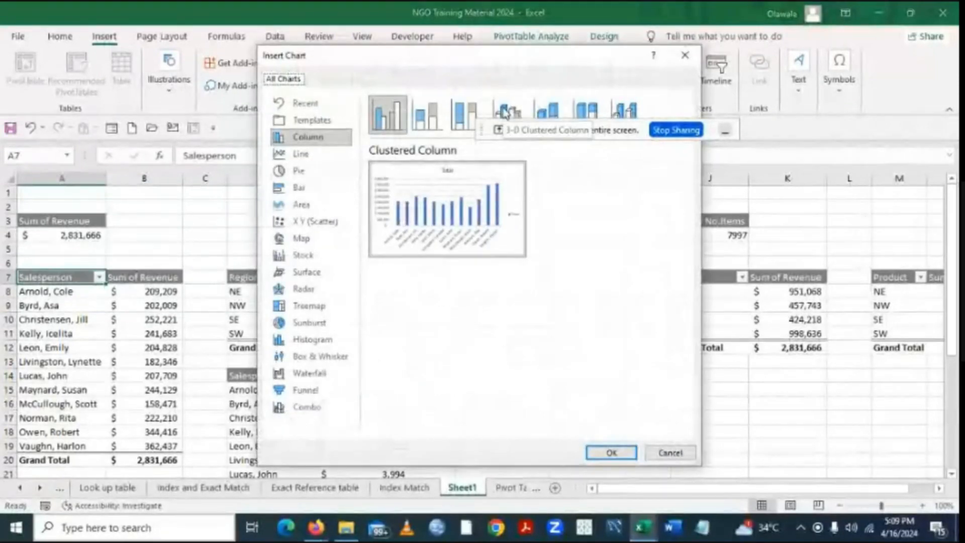
mouse_move(496, 209)
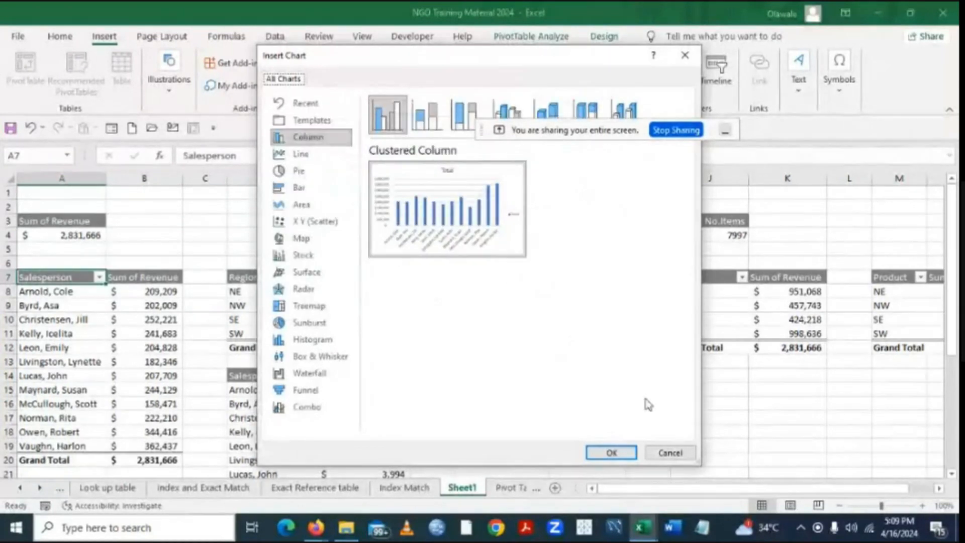
click(611, 454)
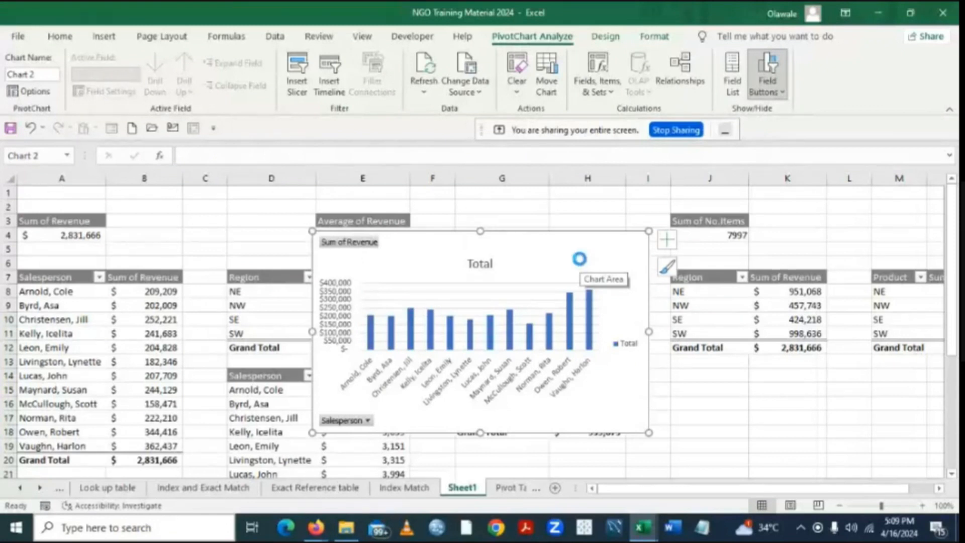
Cut the salesperson revenue PivotChart from Sheet1 and paste it at cell A5 of a new worksheet.
key(Delete)
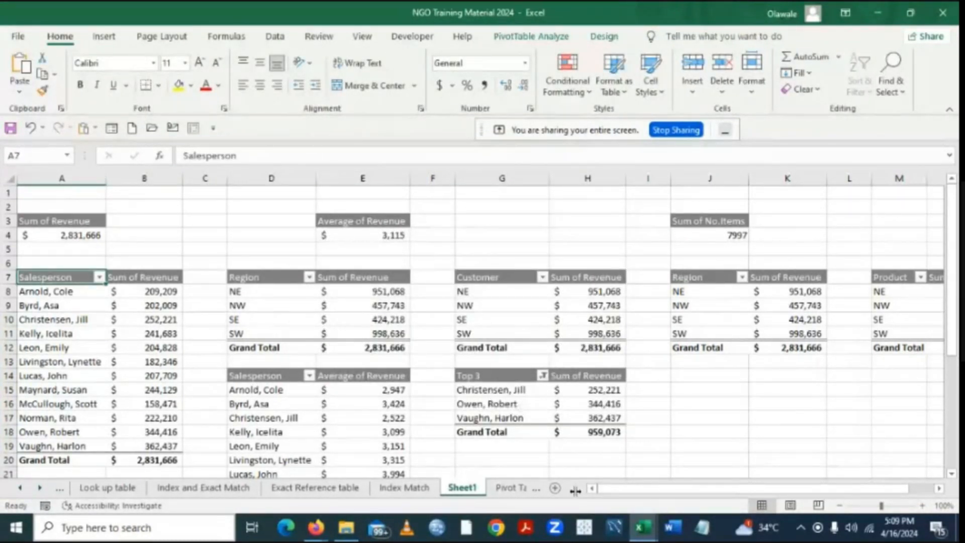
click(555, 488)
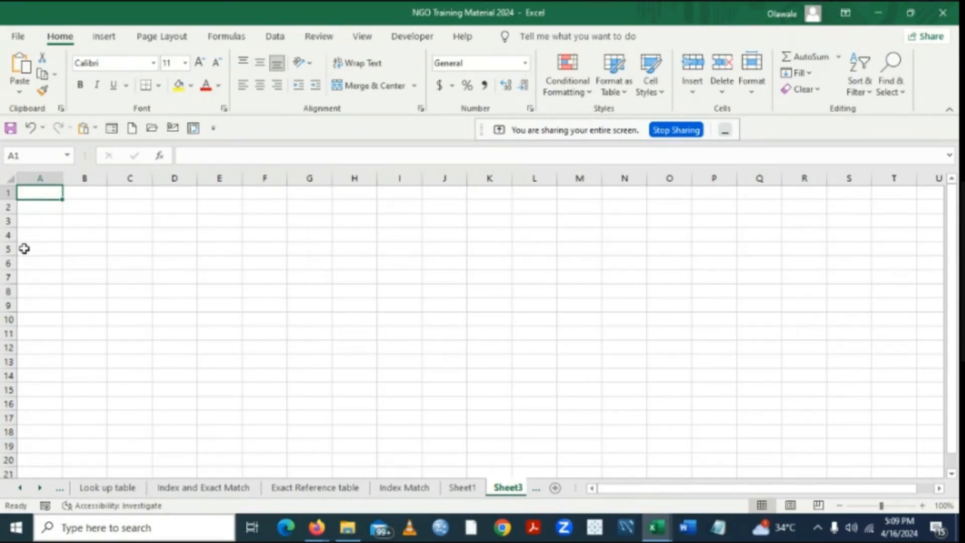
click(24, 249)
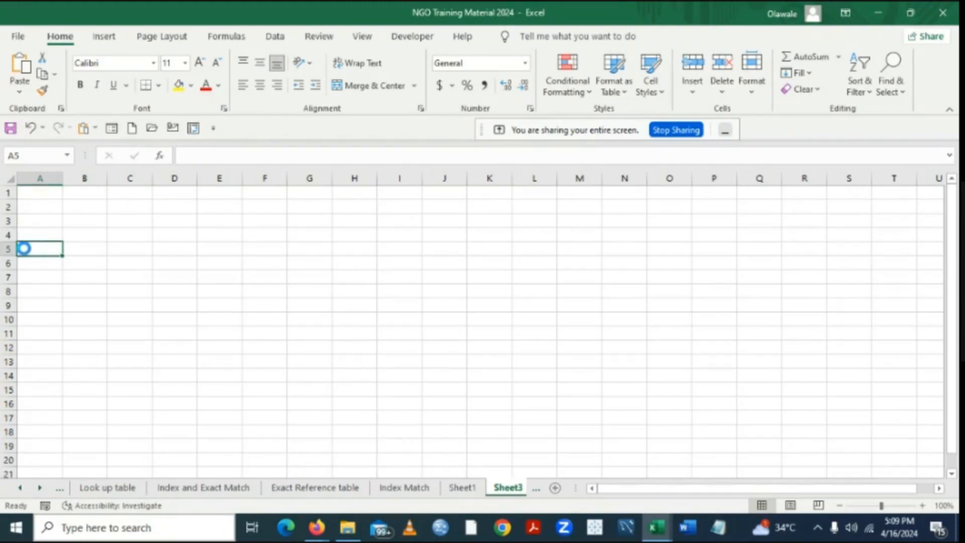
key(ctrl+v)
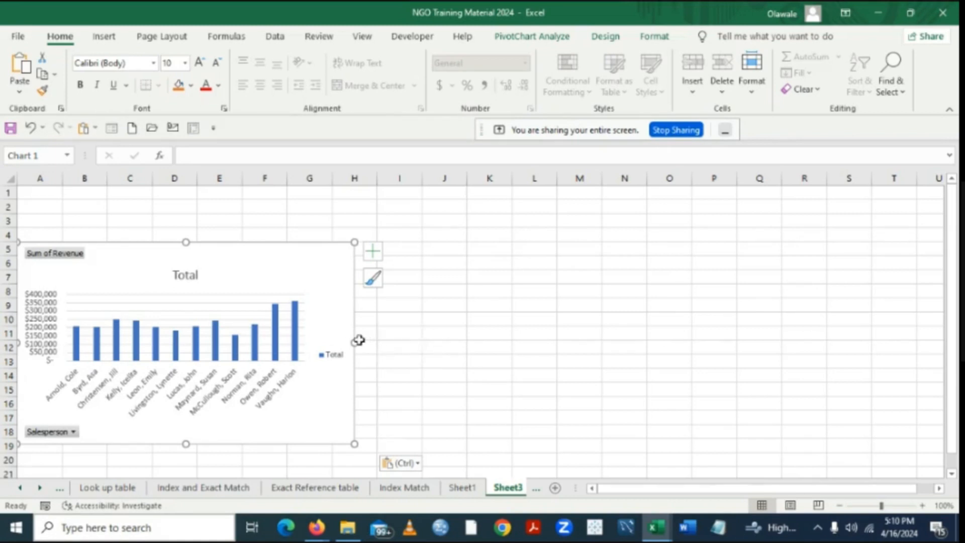
Shrink the pasted PivotChart in width and height so it spans about A5:G14, and select its title.
drag(355, 341, 315, 337)
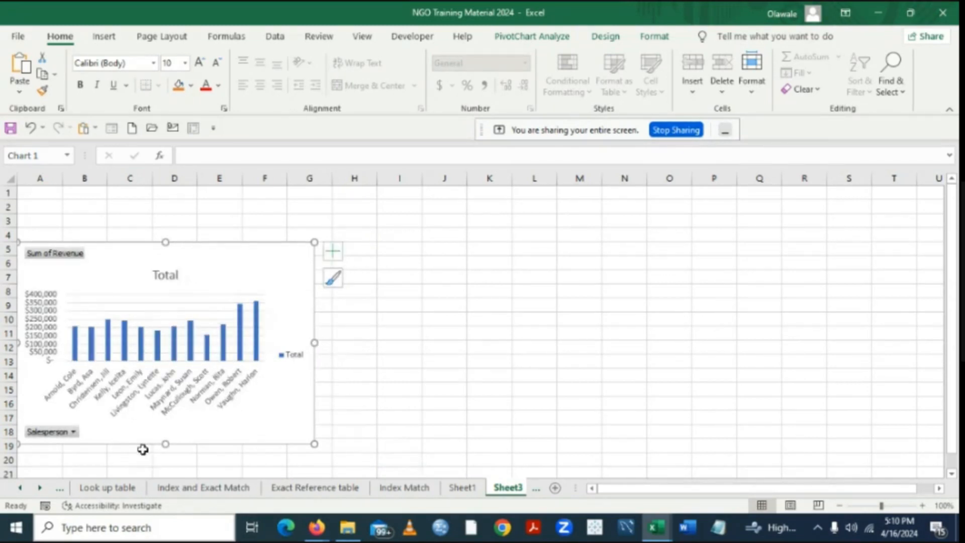
drag(165, 444, 165, 377)
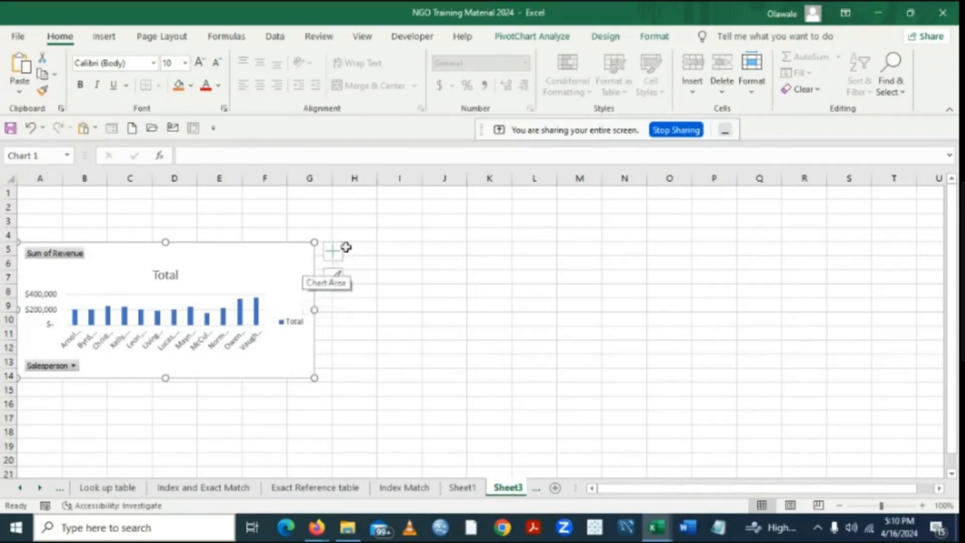
click(161, 274)
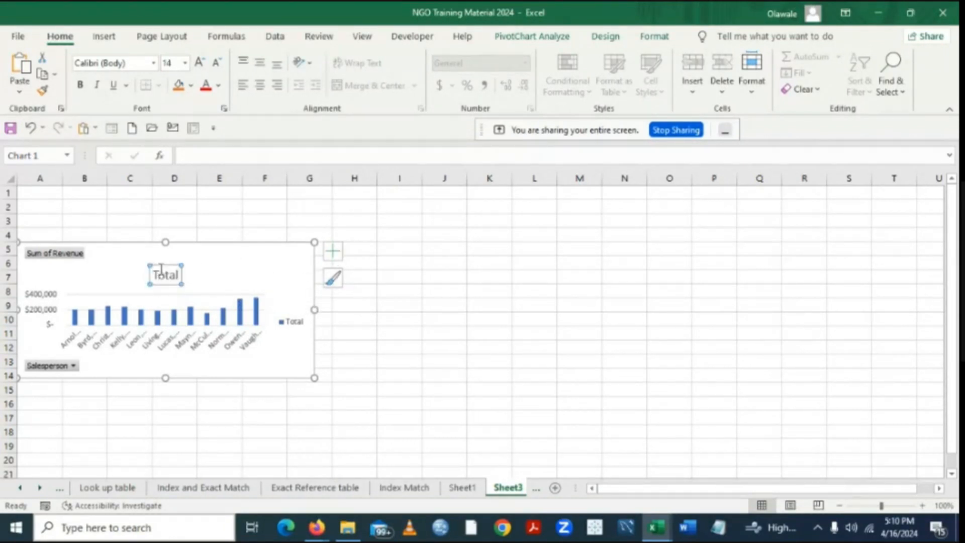
Change the title of the salesperson revenue PivotChart to "Salesperson by Revenue".
click(185, 154)
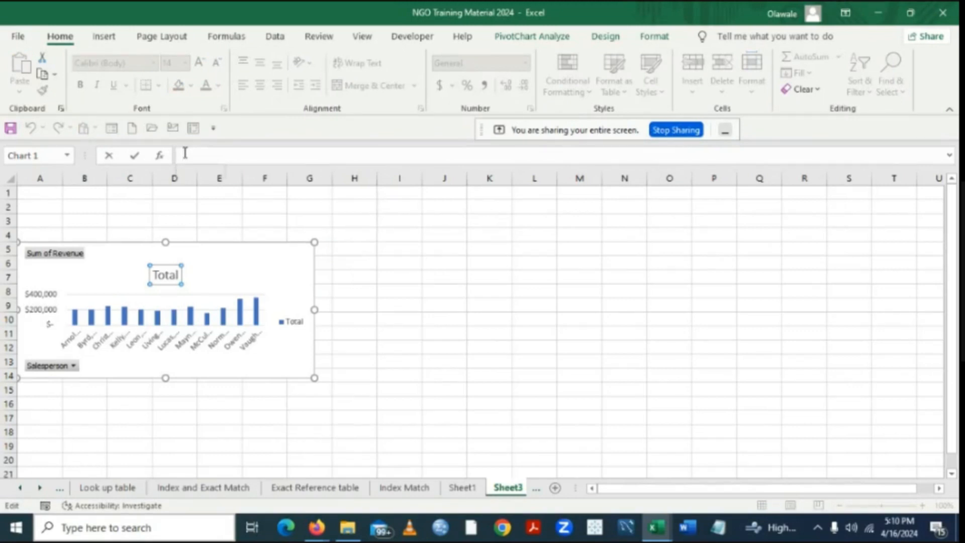
text(s)
key(BackSpace)
text(AL)
key(BackSpace)
key(BackSpace)
text(Salesperson by )
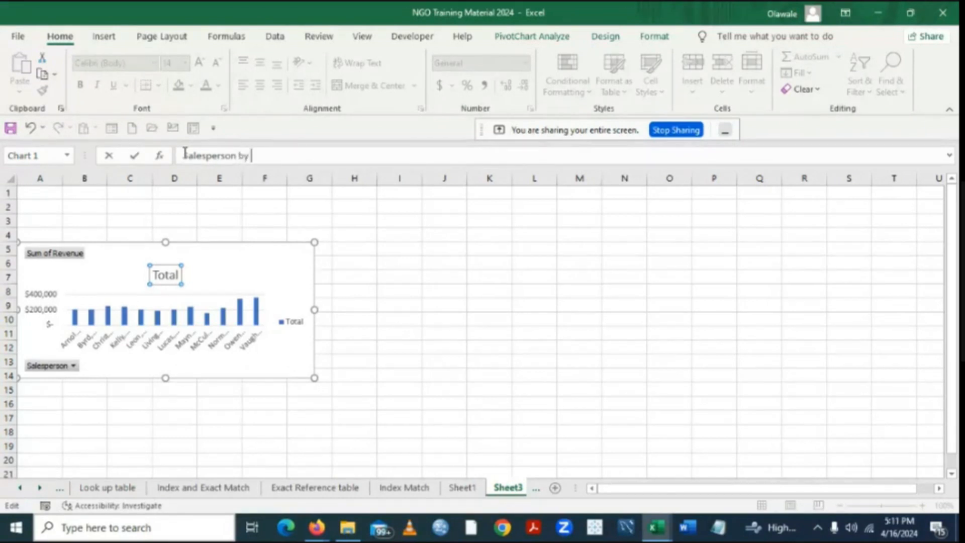
text(Revenue)
key(Return)
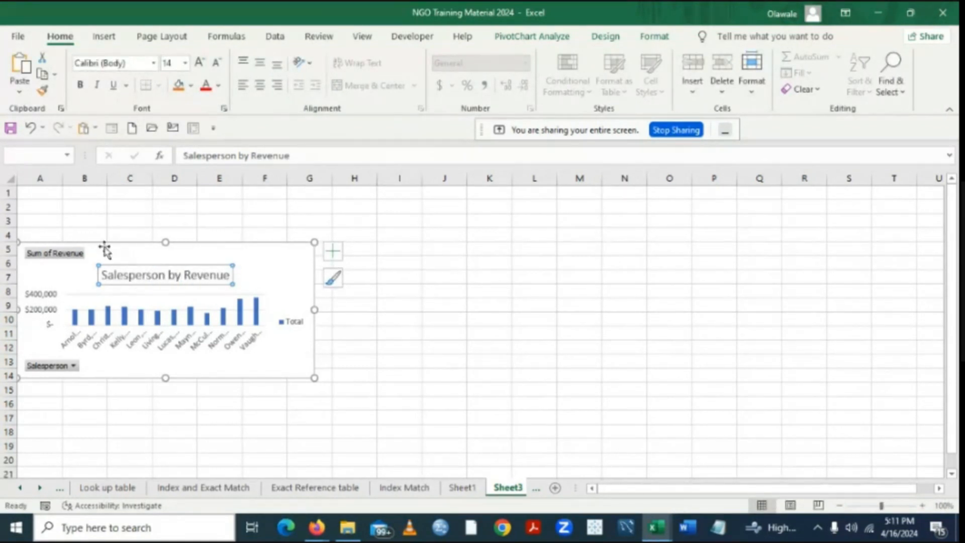
Remove the gridlines and the legend from the Salesperson by Revenue chart.
click(333, 253)
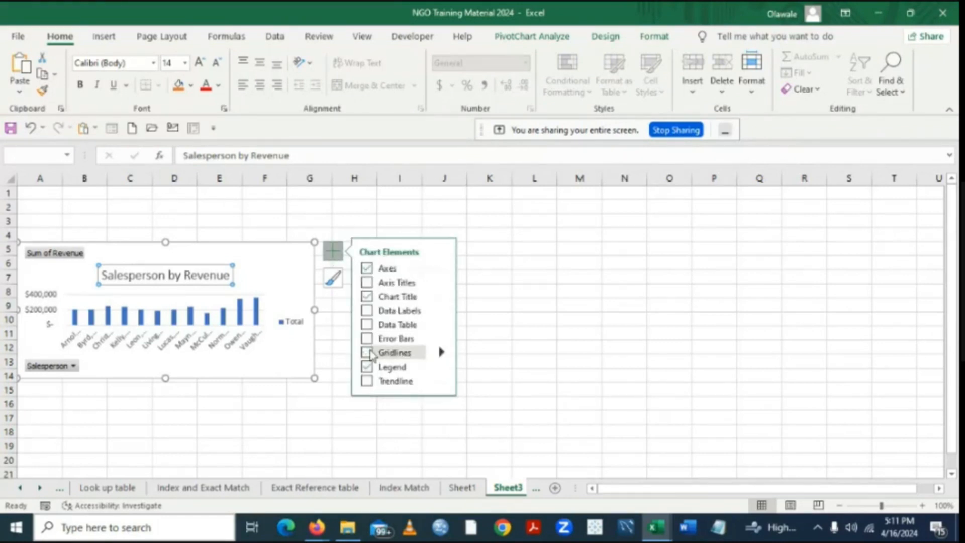
click(367, 370)
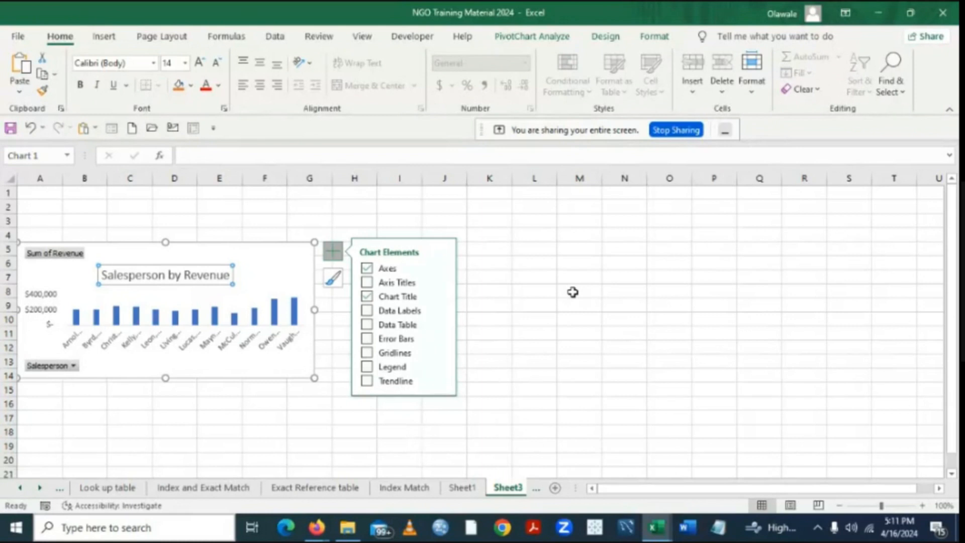
click(536, 317)
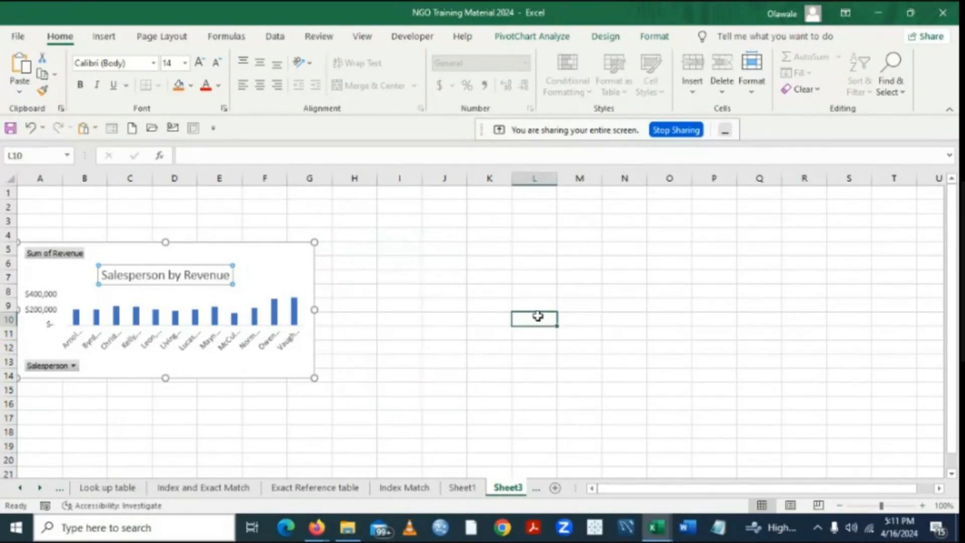
Hide all field buttons on the Salesperson by Revenue chart and delete its vertical value axis.
right_click(57, 256)
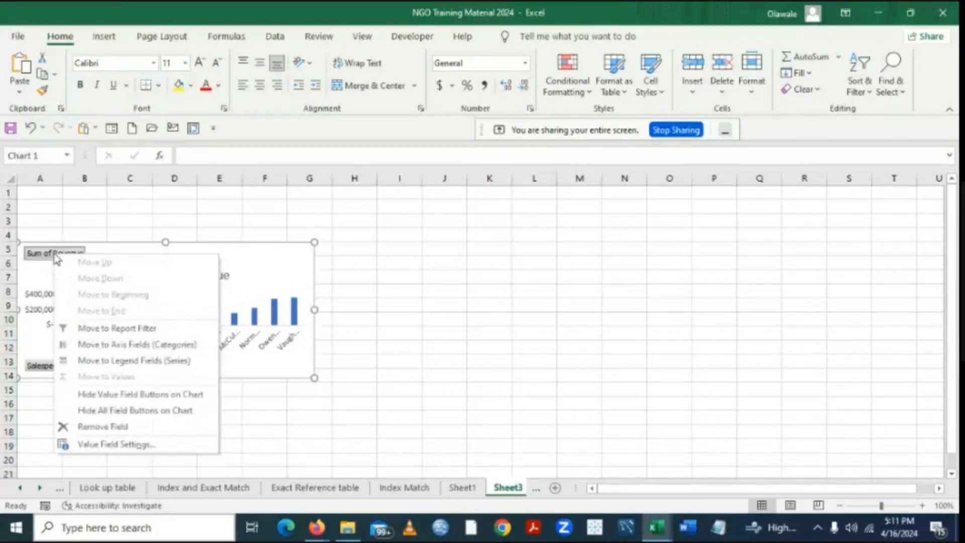
click(107, 410)
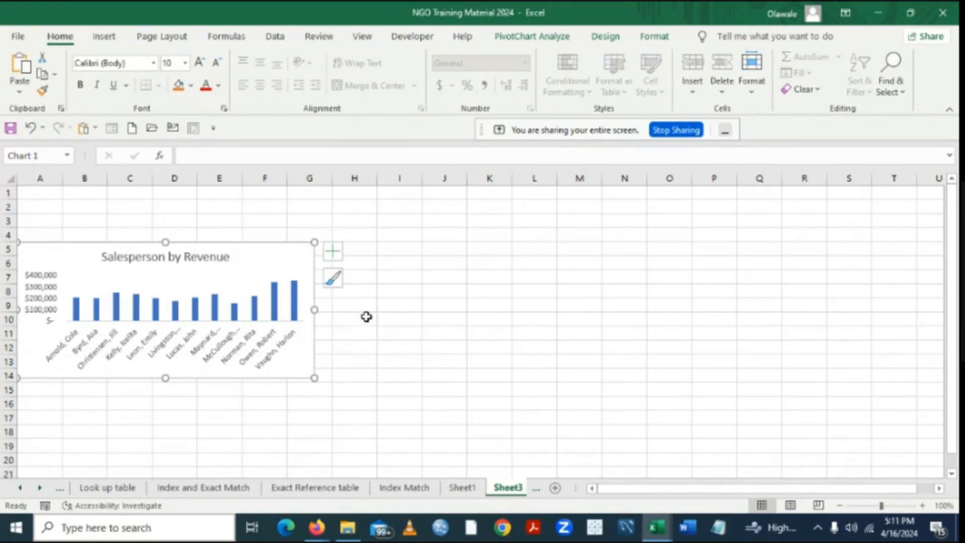
click(42, 282)
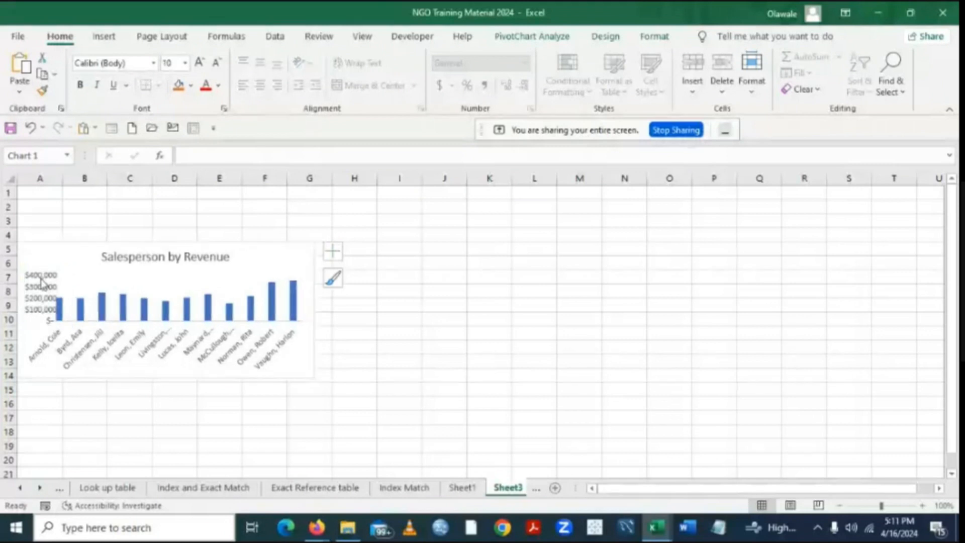
key(Delete)
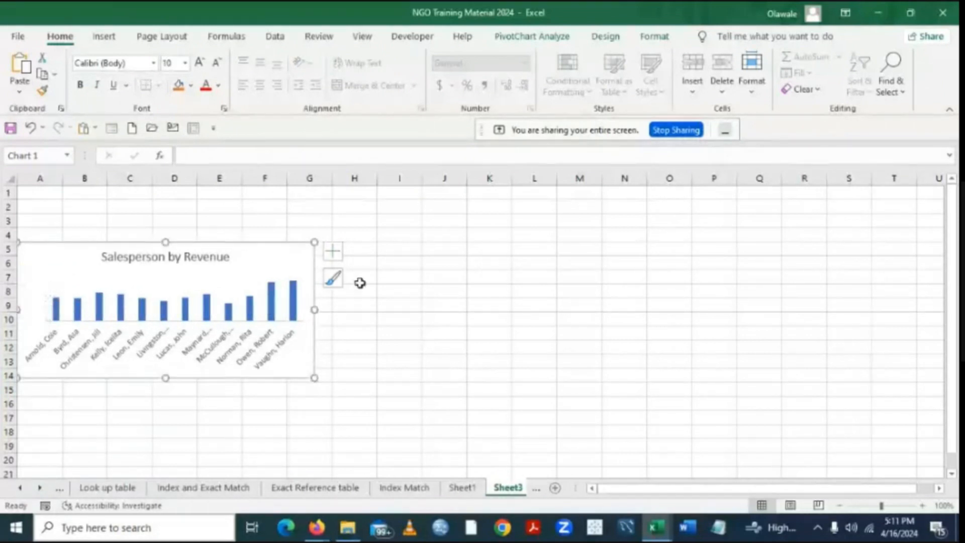
Add data labels to the columns of the Salesperson by Revenue chart.
click(333, 253)
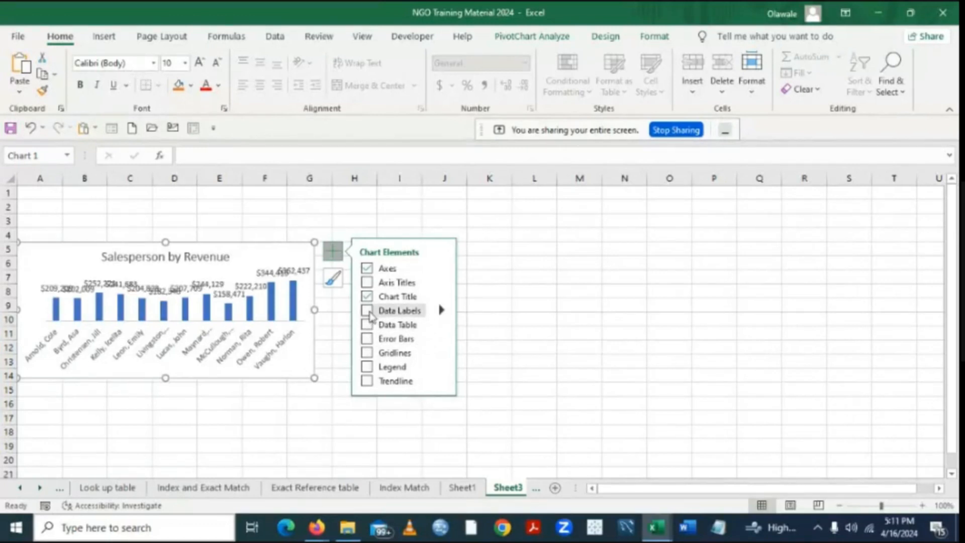
click(368, 312)
click(576, 316)
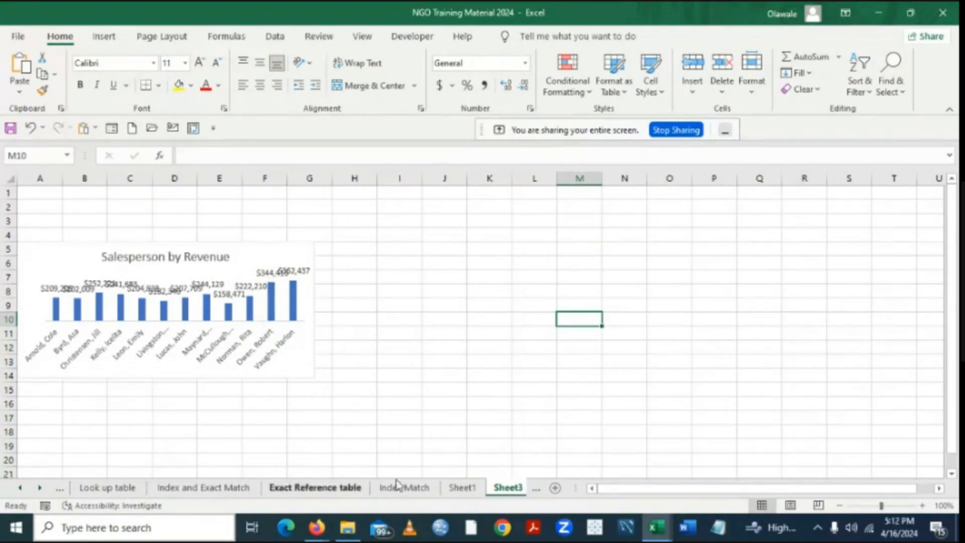
Apply the General number format to the salesperson Sum of Revenue values in B8:B20 on Sheet1.
click(462, 488)
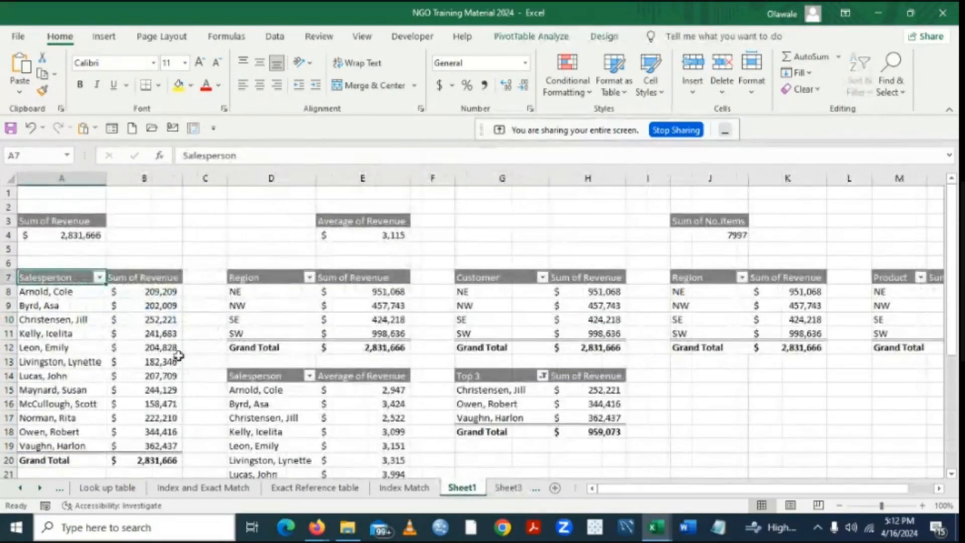
drag(133, 288, 145, 455)
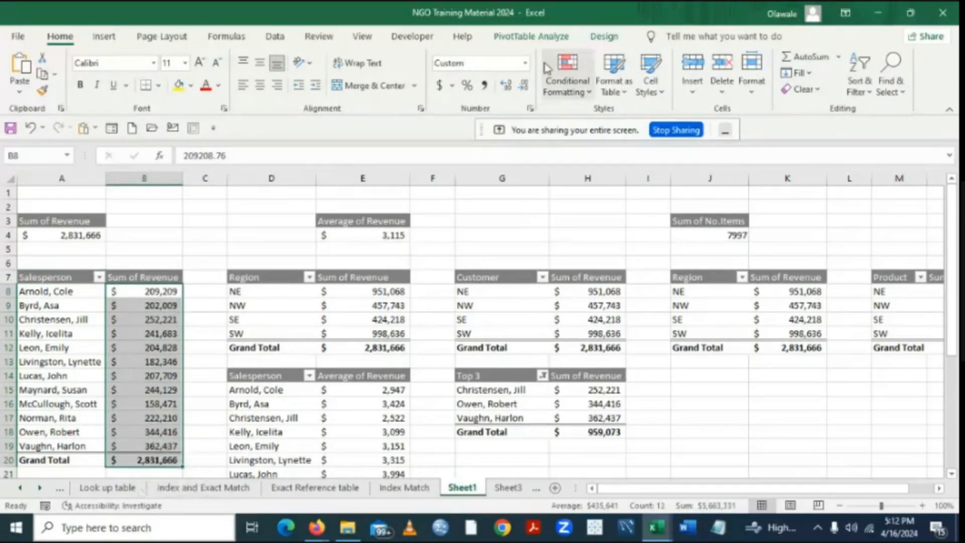
click(526, 67)
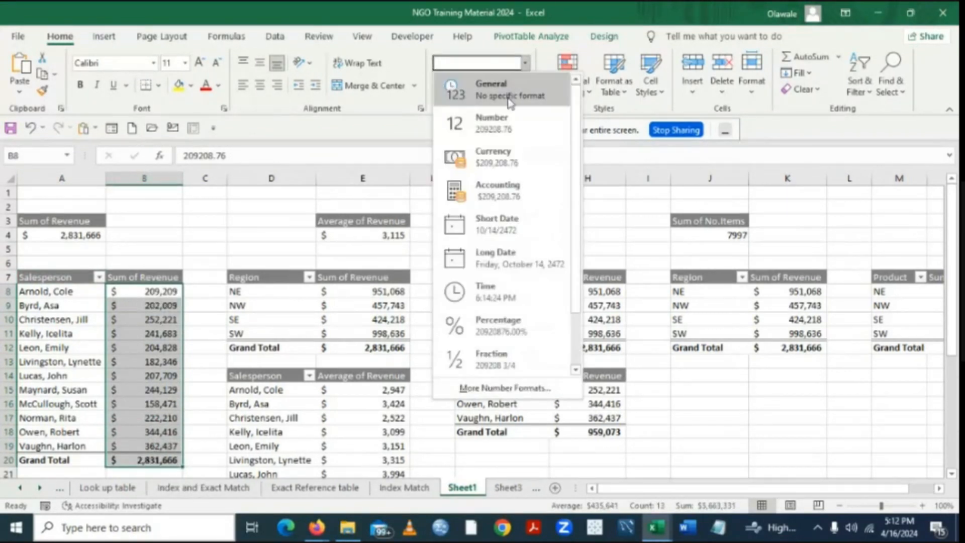
click(509, 93)
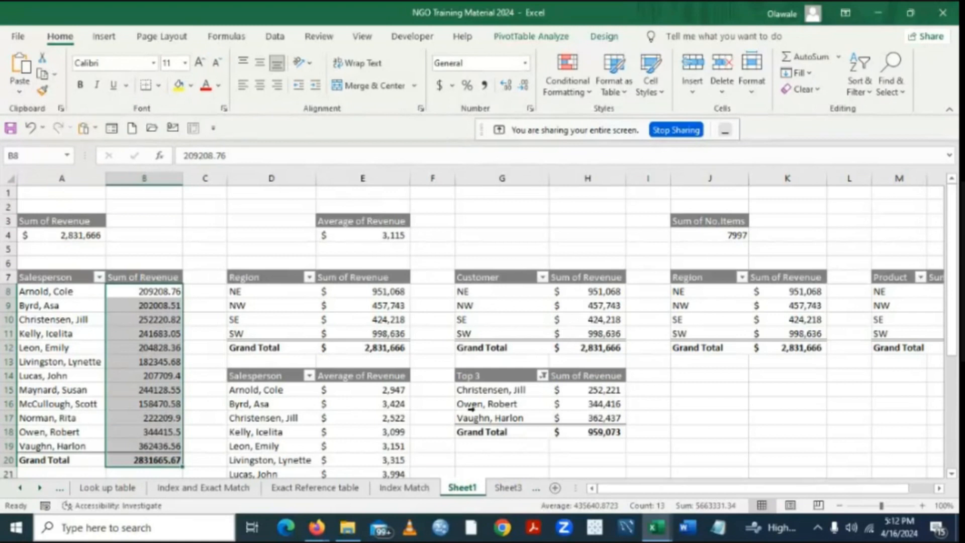
Widen the Salesperson by Revenue chart on Sheet3 slightly so it reaches the right edge of column G.
click(510, 487)
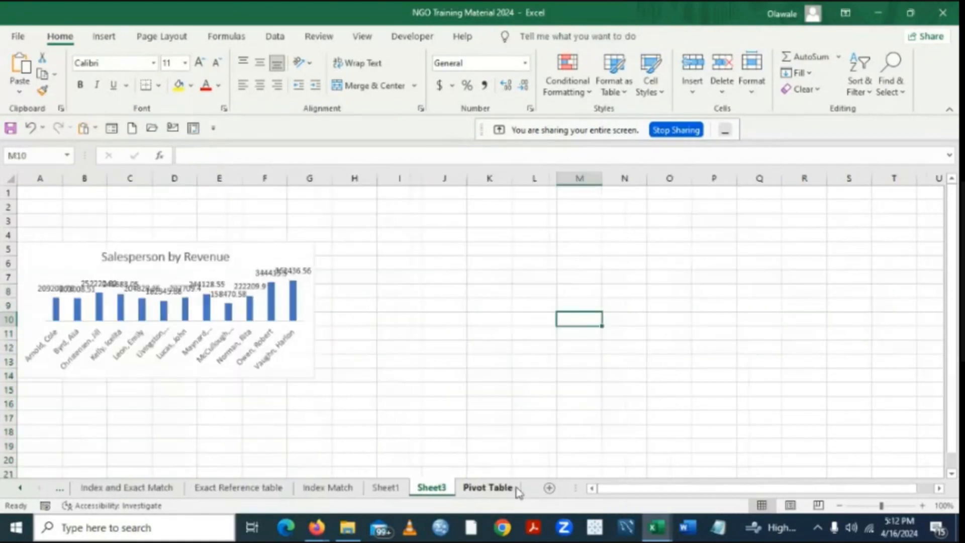
click(239, 263)
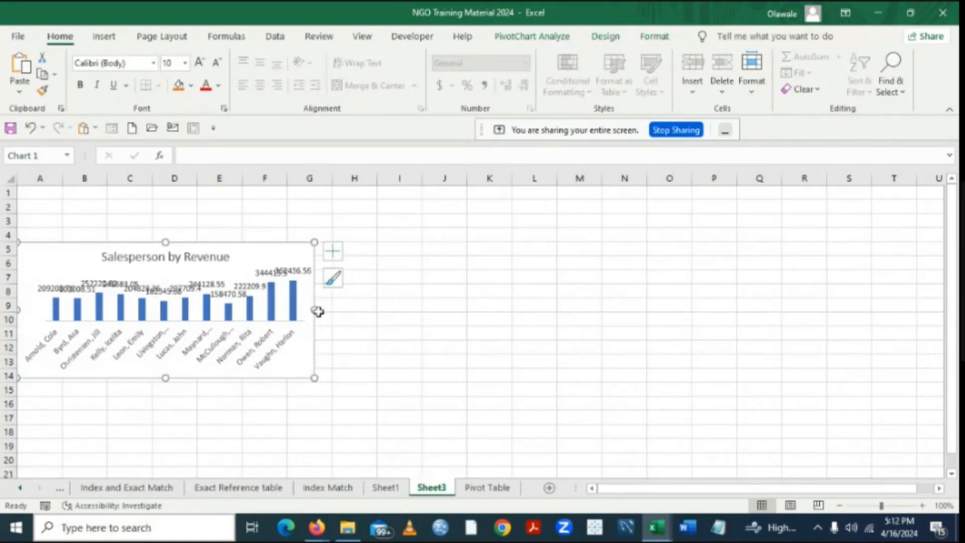
drag(315, 309, 330, 310)
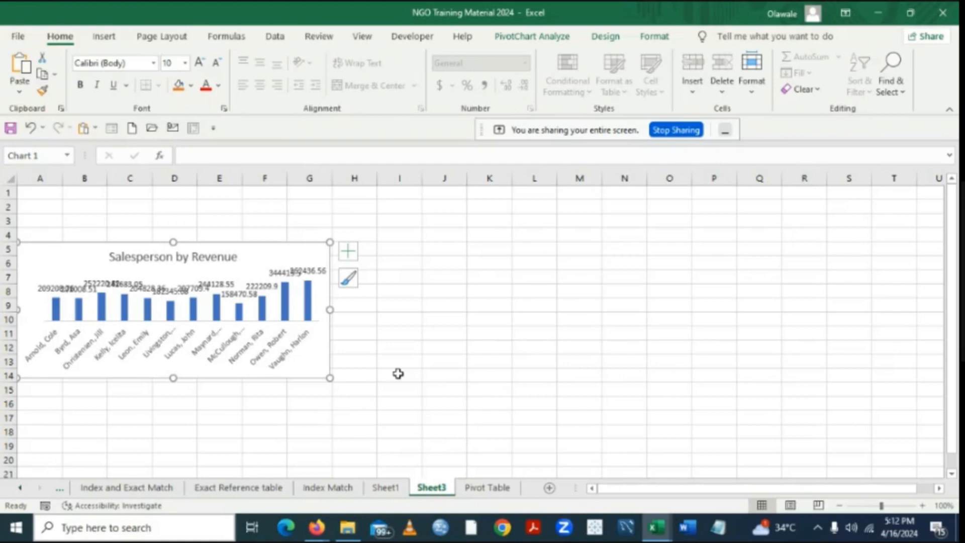
click(439, 388)
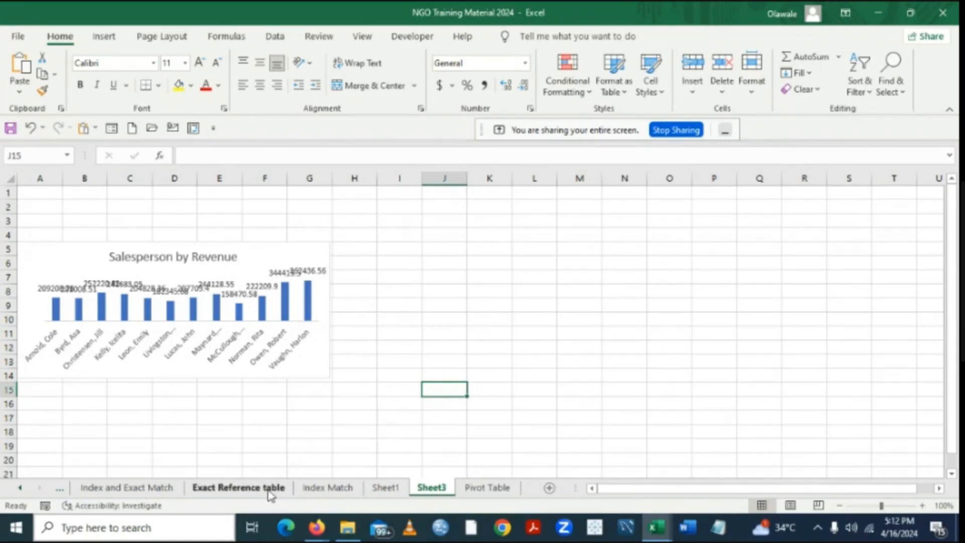
Reduce the revenue values in B8:B20 on Sheet1 to no decimal places and return to the chart on Sheet3.
click(386, 487)
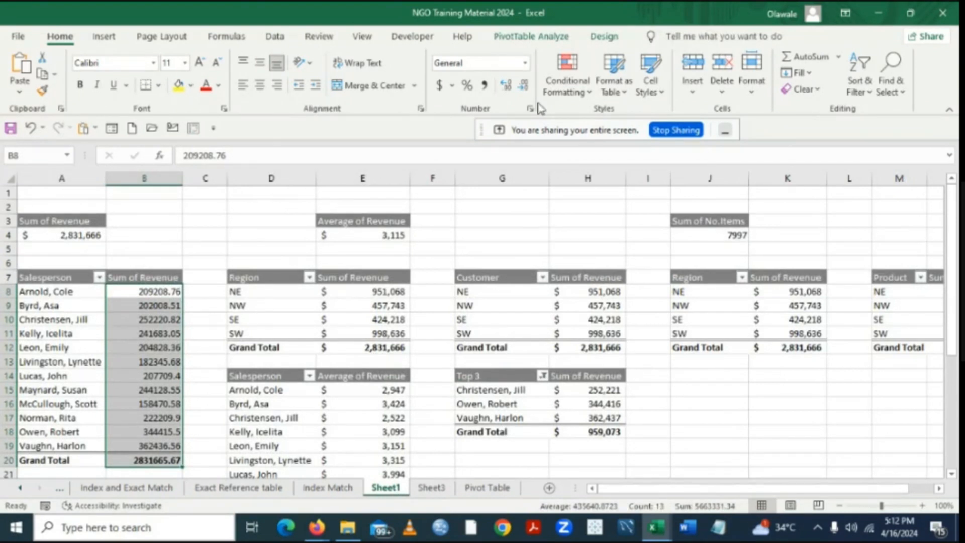
click(524, 87)
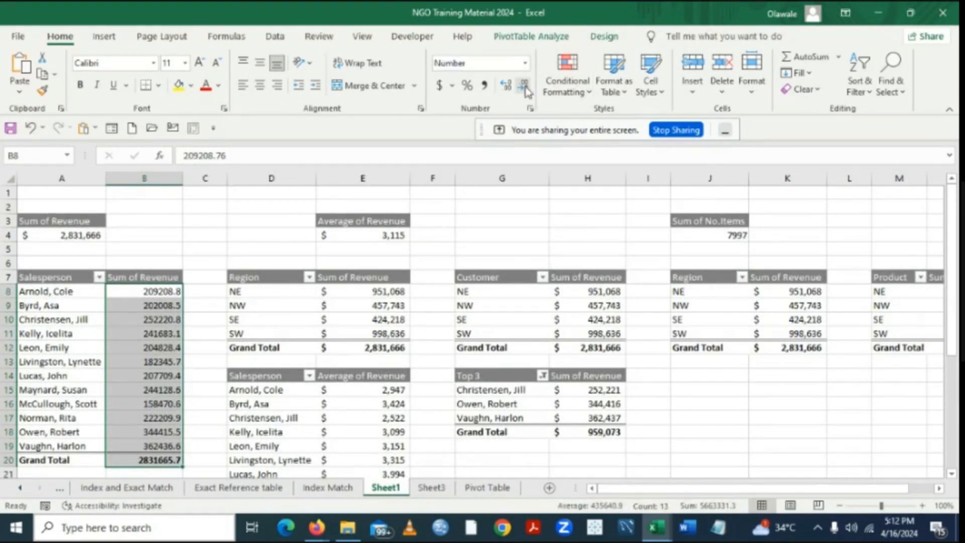
click(524, 86)
click(438, 492)
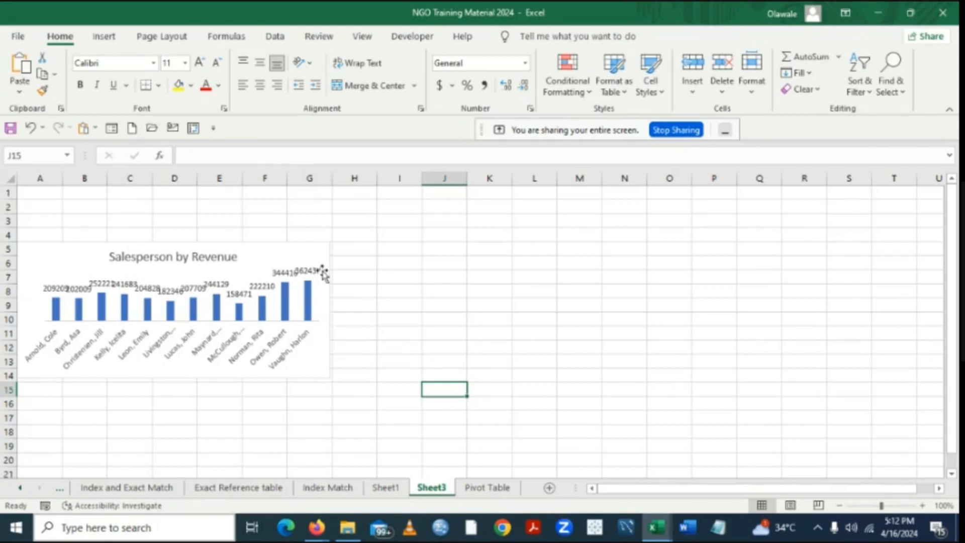
click(249, 256)
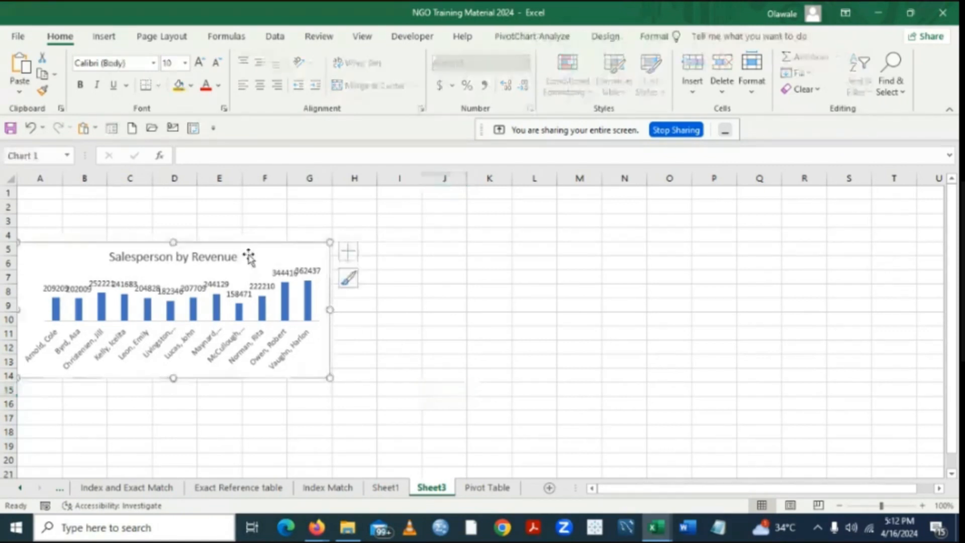
click(446, 311)
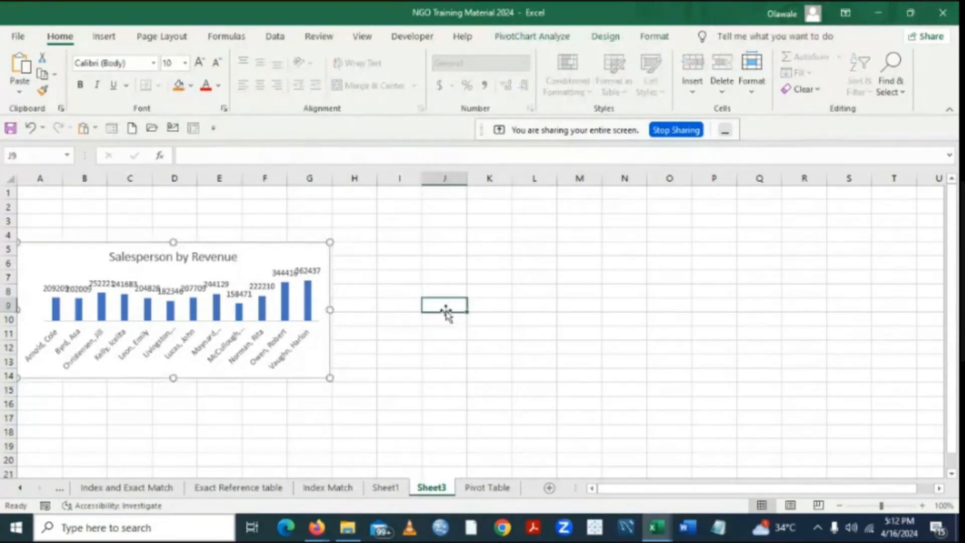
Insert a Clustered Column PivotChart based on the Region Sum of Revenue PivotTable in D7:E12 on Sheet1.
click(385, 489)
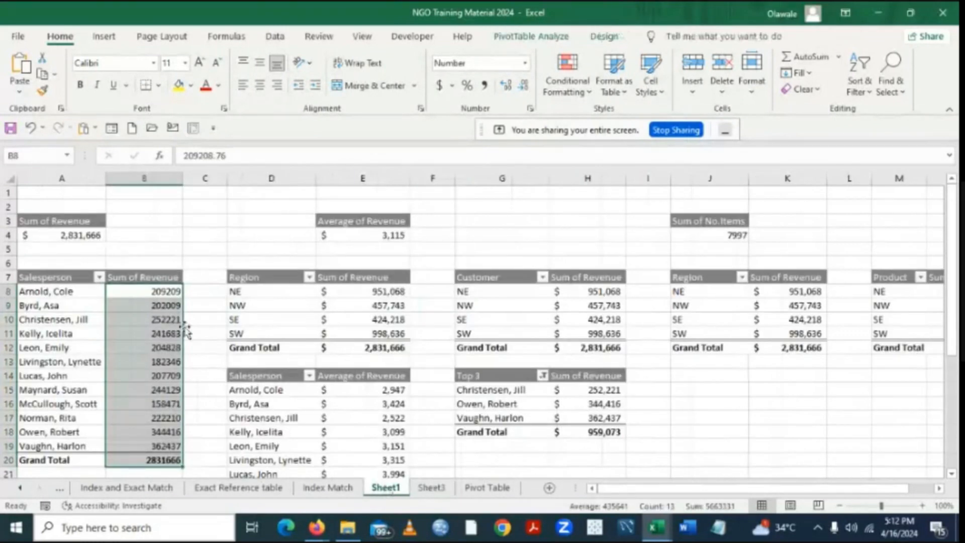
click(192, 252)
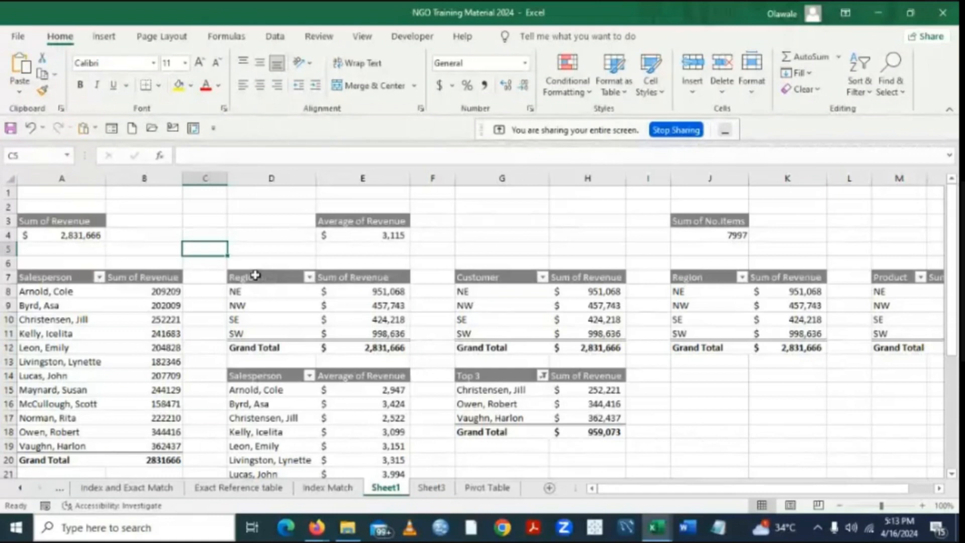
drag(256, 275, 370, 356)
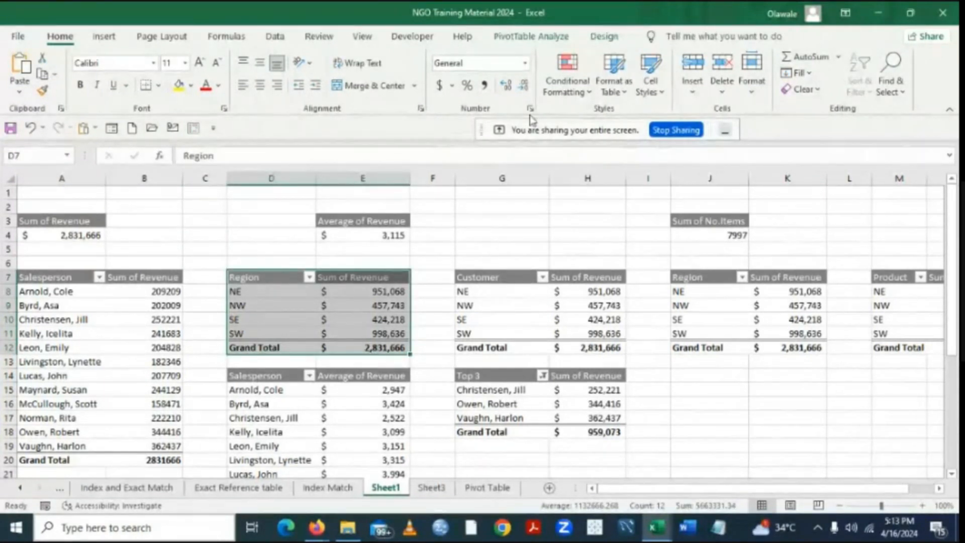
click(113, 37)
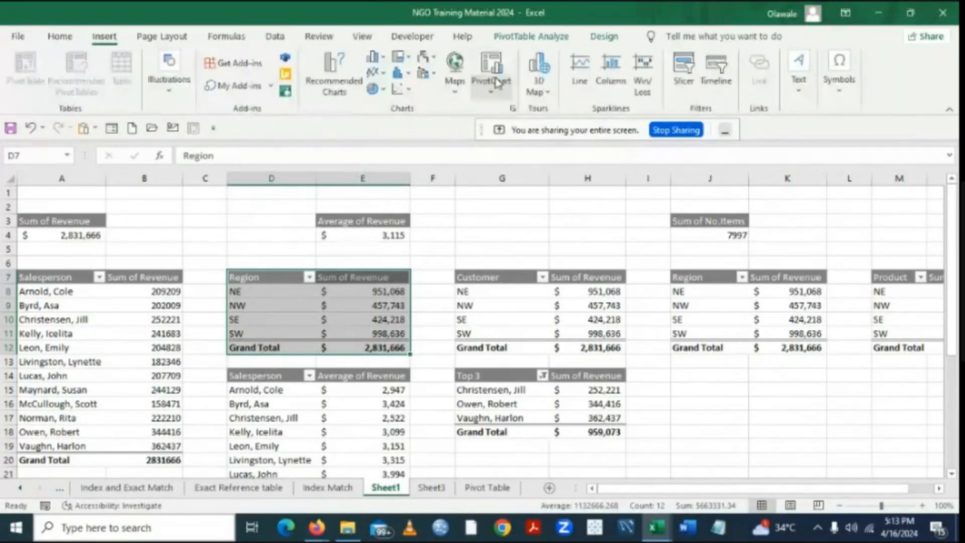
click(496, 80)
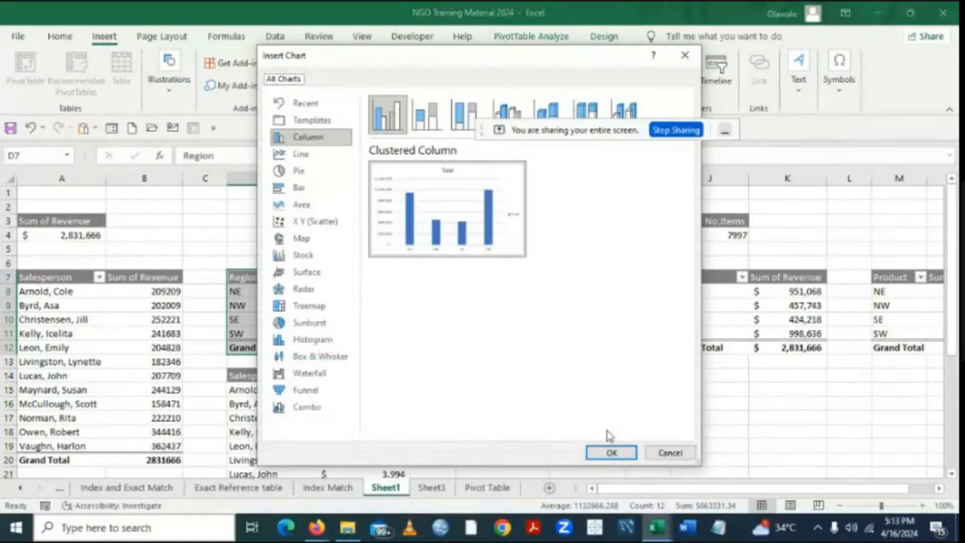
click(614, 453)
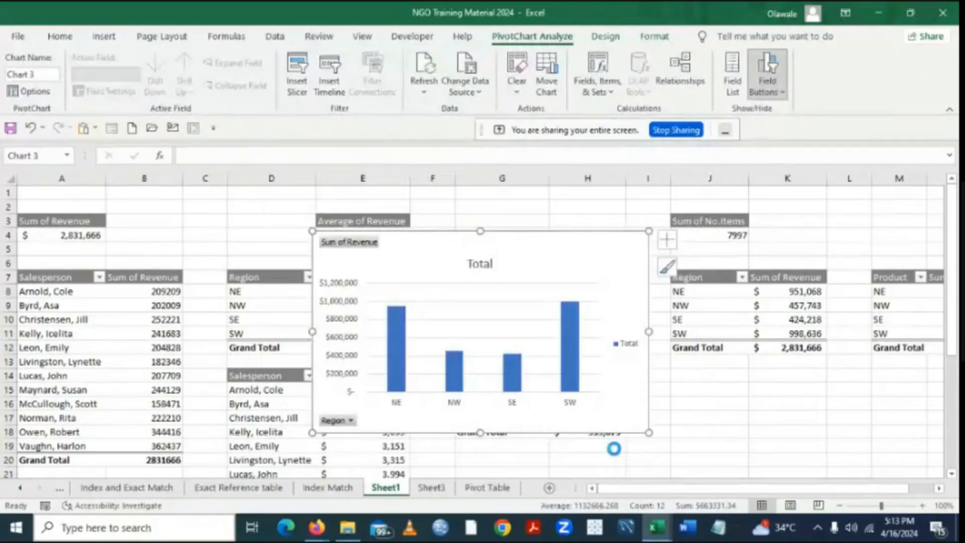
Move the region revenue PivotChart from Sheet1 to cell H5 of Sheet3 and reduce its height to end at about row 14.
key(ctrl+x)
click(431, 487)
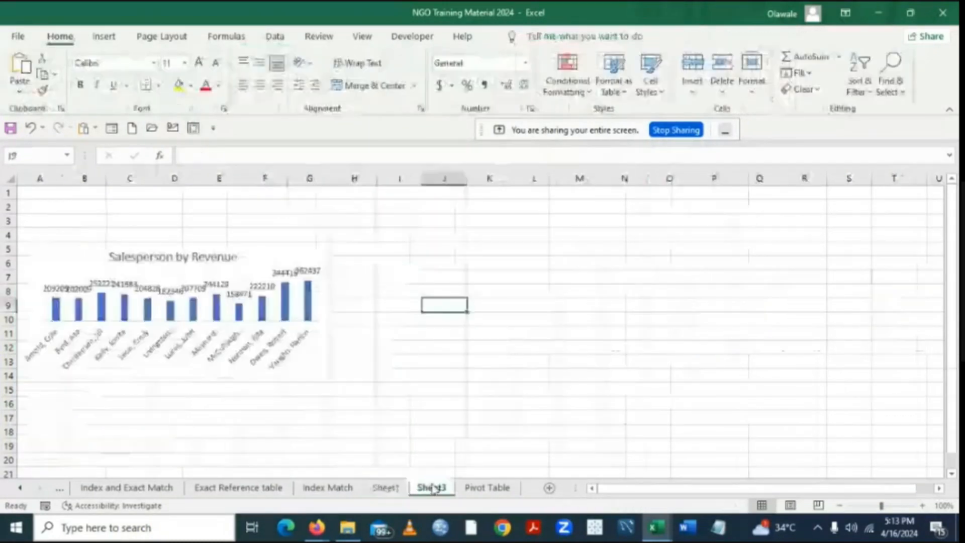
click(352, 254)
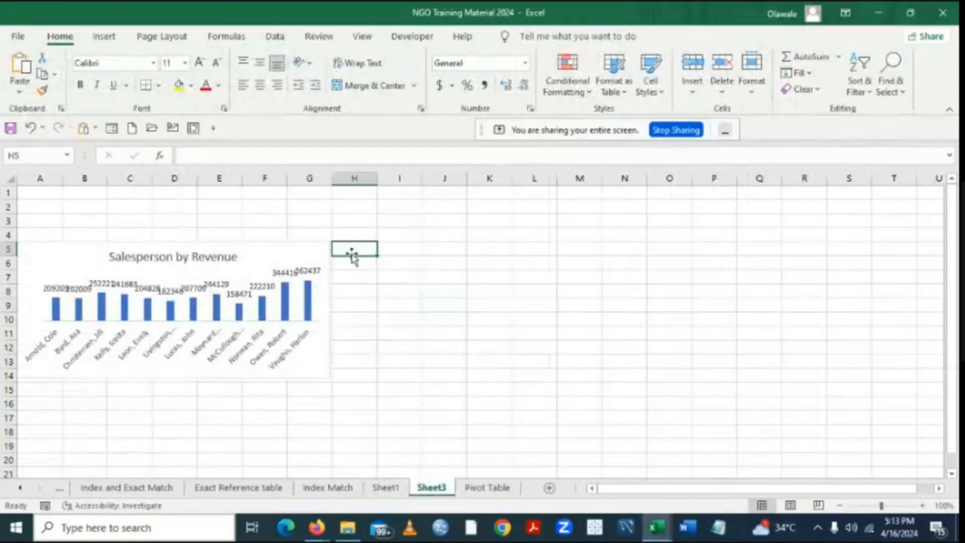
key(ctrl+v)
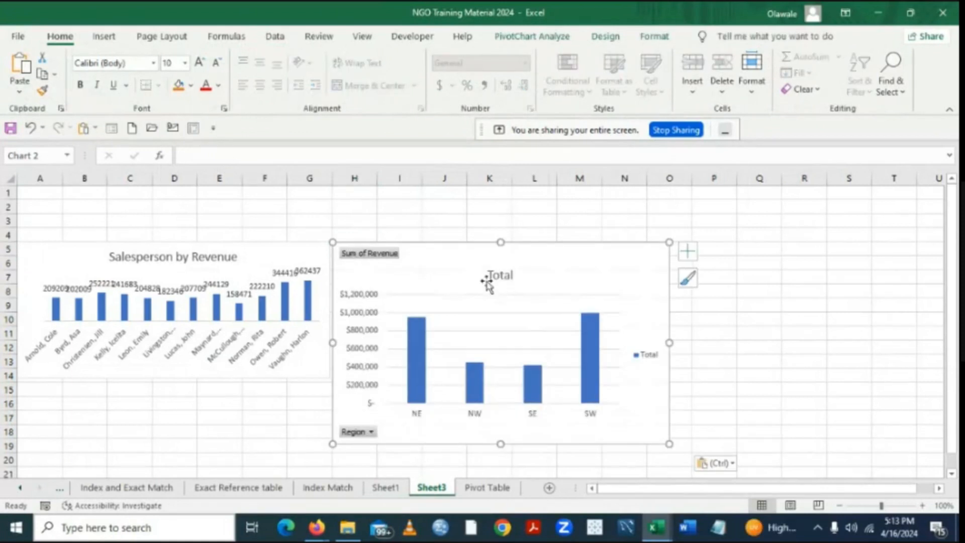
drag(500, 444, 493, 375)
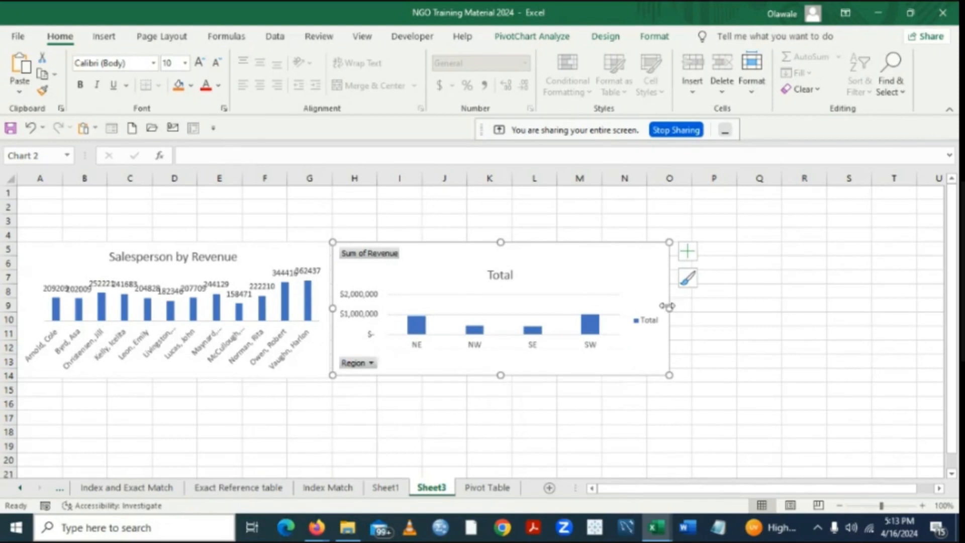
Narrow the region revenue PivotChart to end about midway across column K, nudge it toward the Salesperson chart, and match that chart's bottom edge.
drag(669, 306, 562, 308)
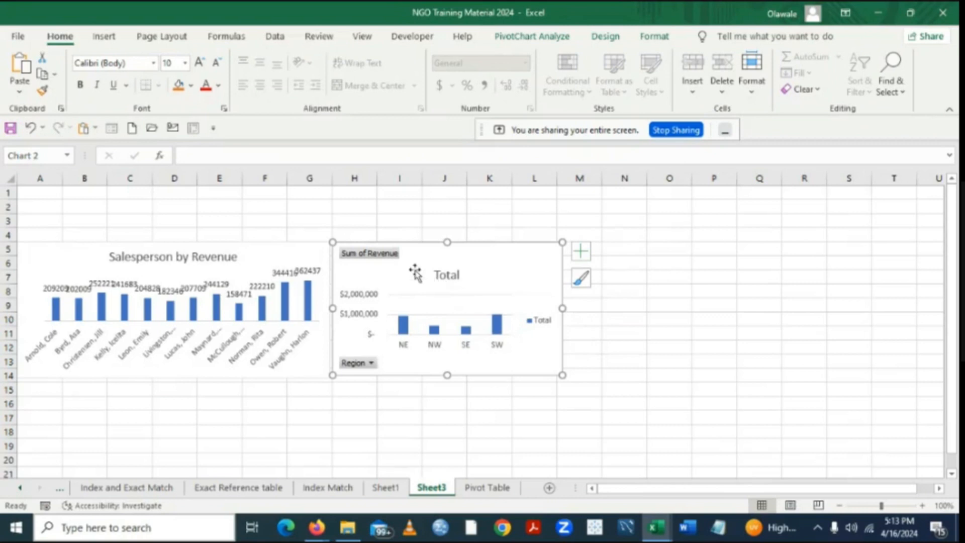
drag(416, 272, 410, 270)
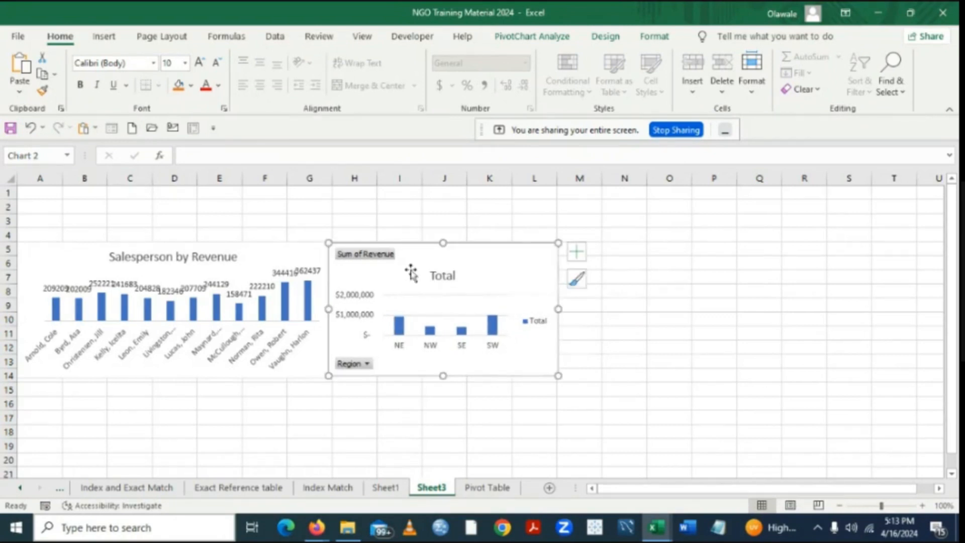
drag(443, 375, 443, 378)
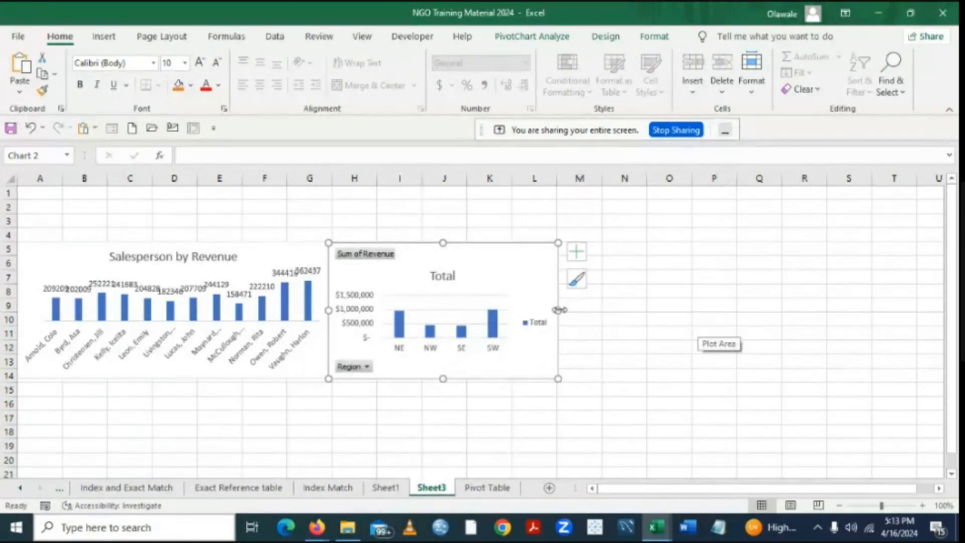
drag(558, 310, 486, 310)
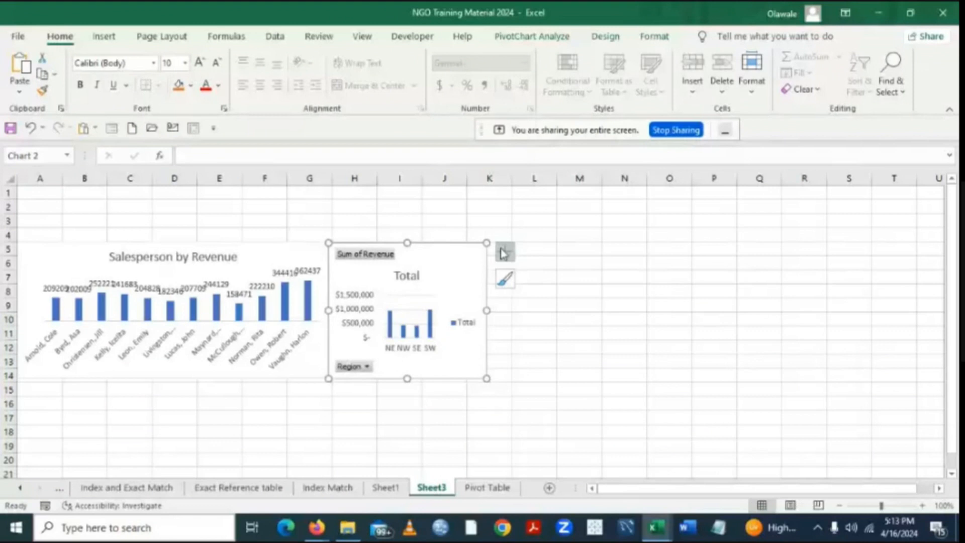
Change the region PivotChart's title to "Region by Revenue".
click(504, 253)
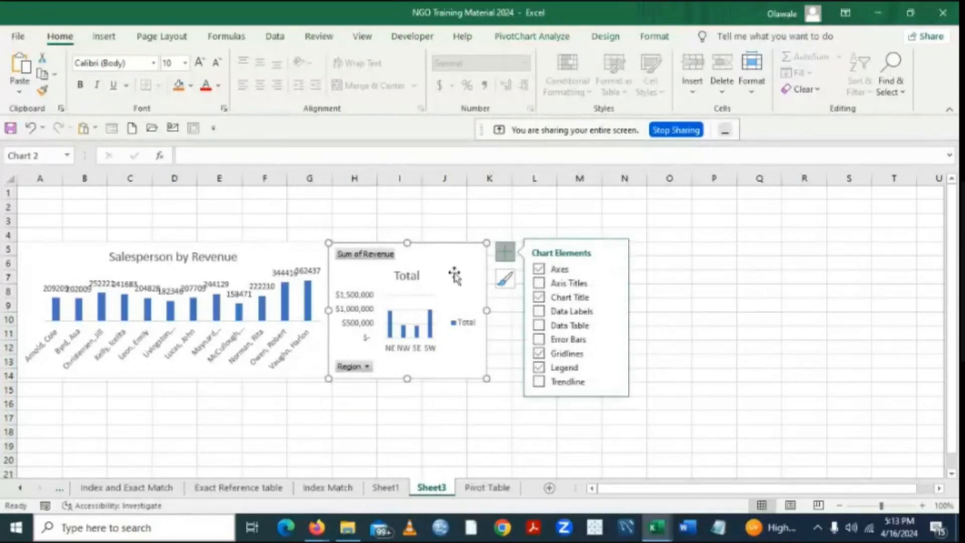
click(412, 275)
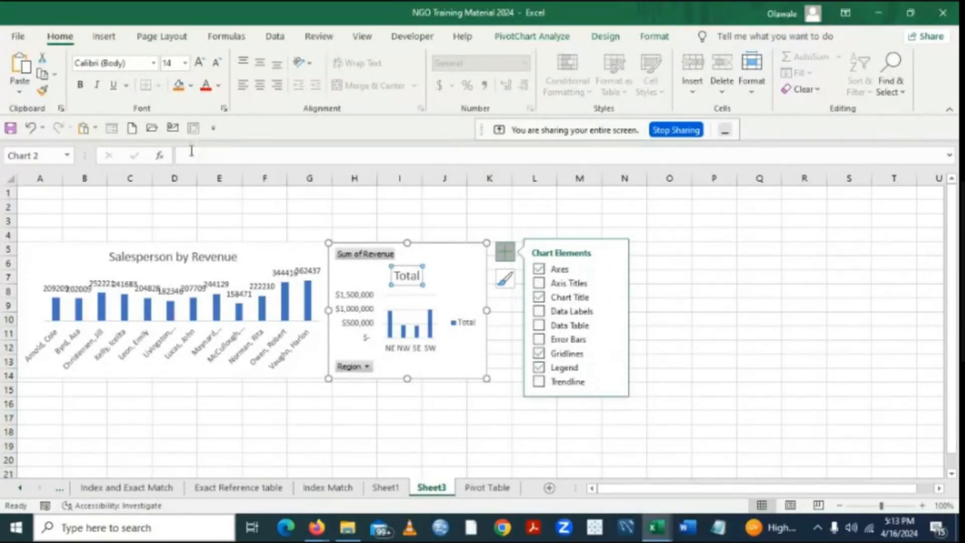
click(185, 157)
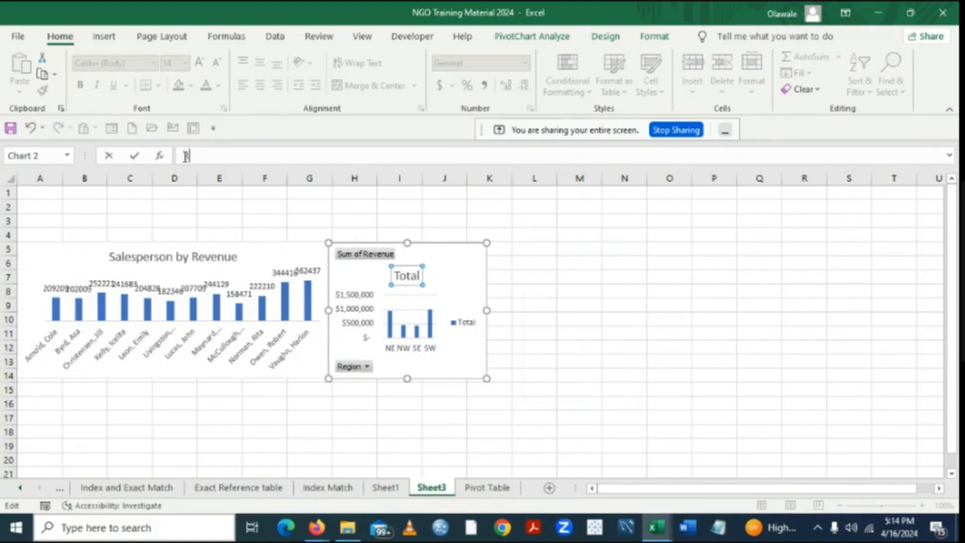
text(Region by Revenue)
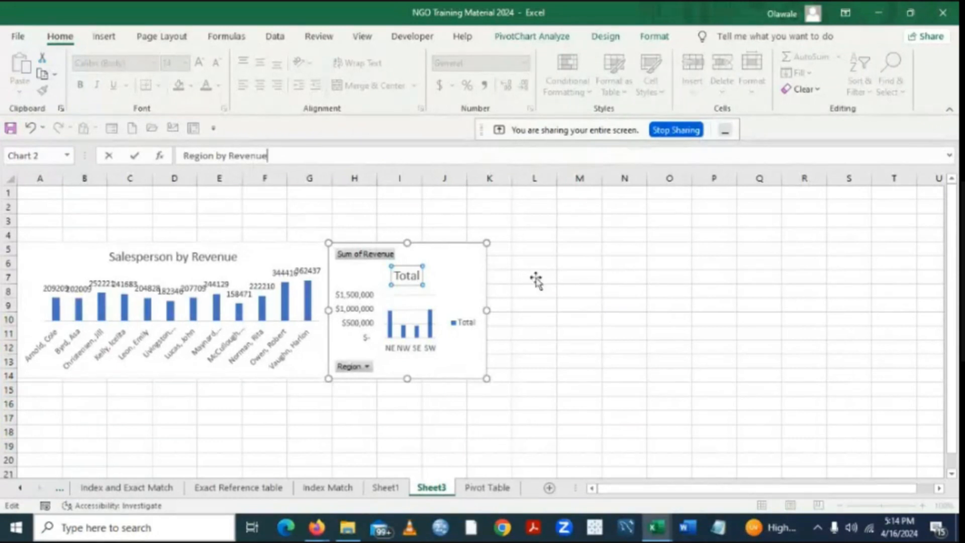
click(573, 292)
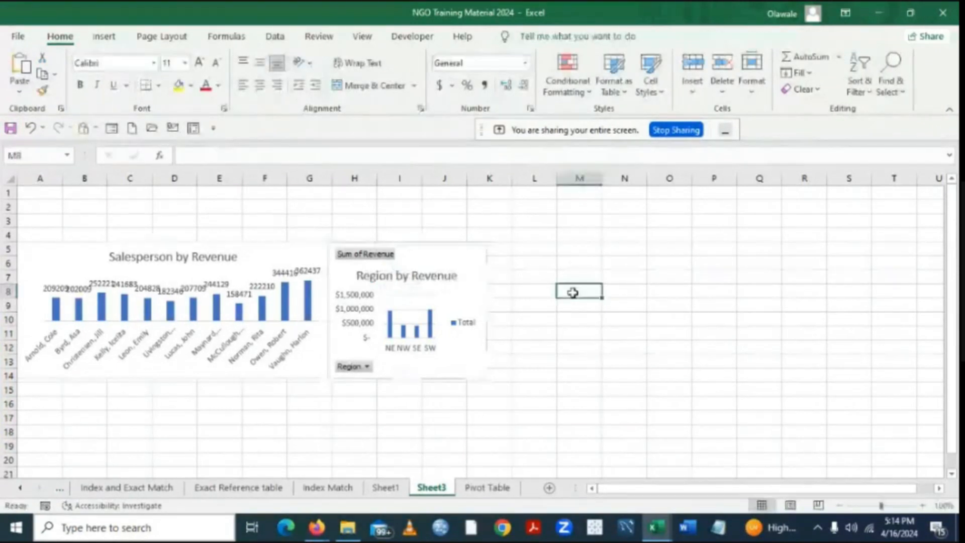
Hide all field buttons on the Region by Revenue chart and delete its vertical value axis.
right_click(386, 256)
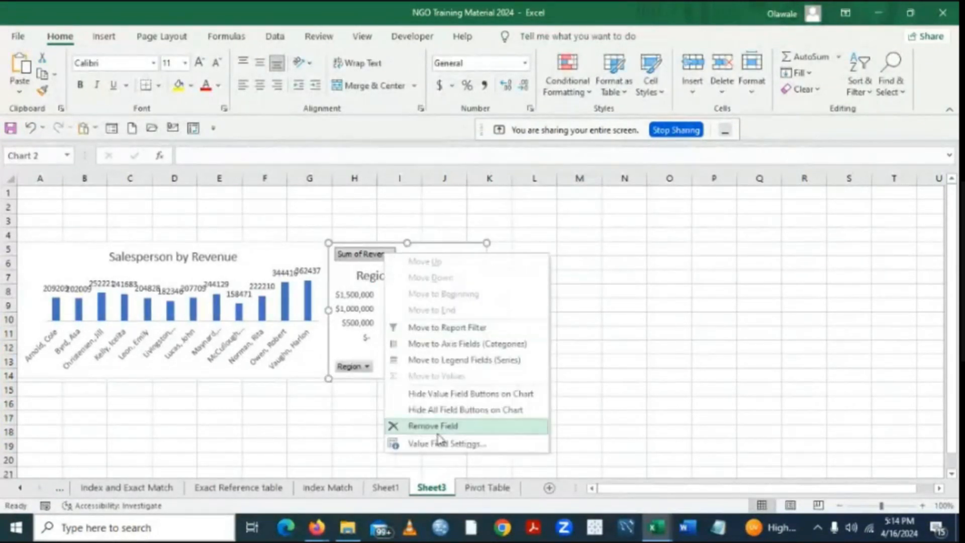
click(441, 412)
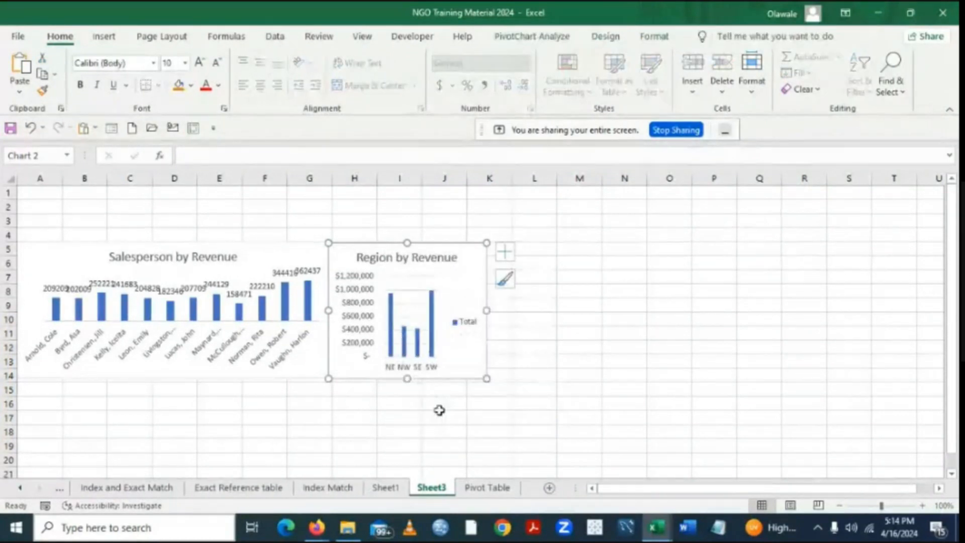
click(357, 297)
key(Delete)
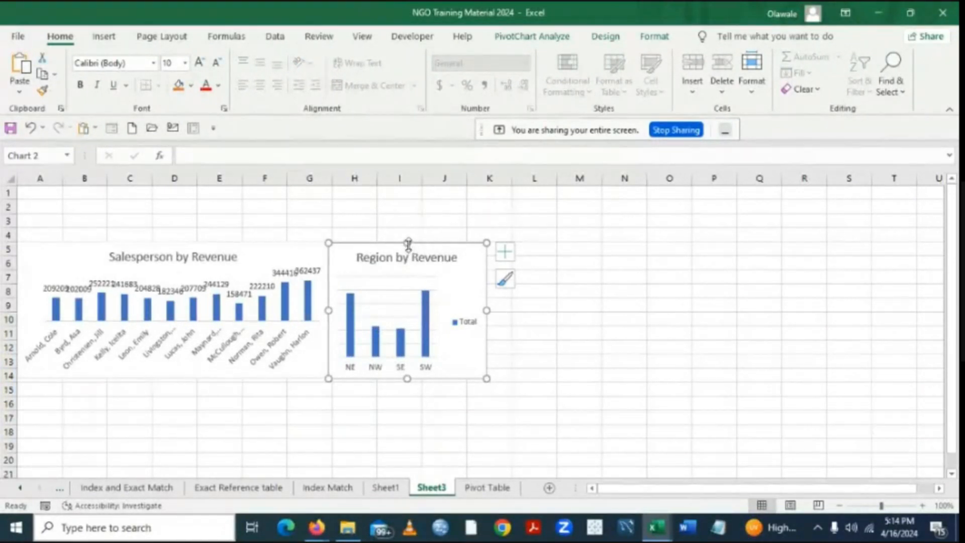
Add data labels to the Region by Revenue chart and remove its gridlines and legend.
click(508, 252)
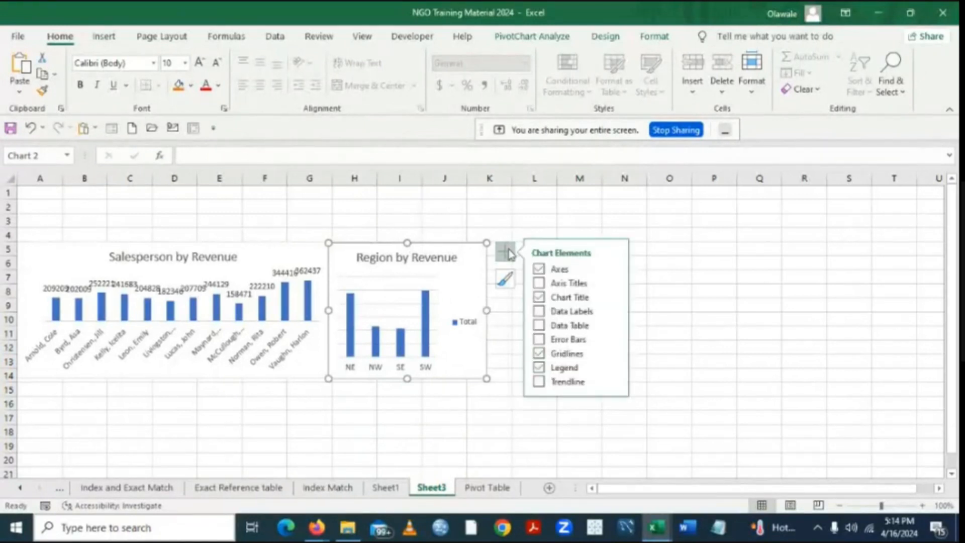
click(539, 312)
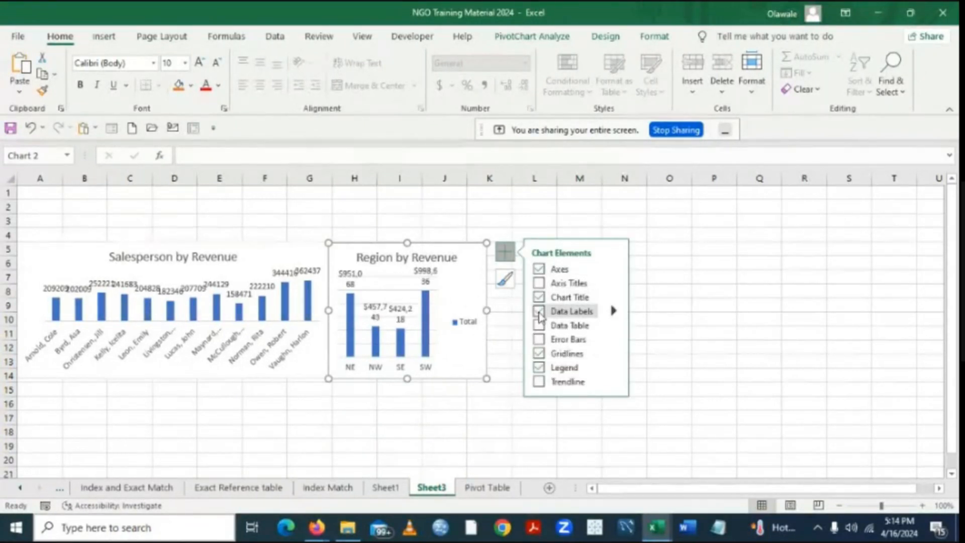
click(539, 354)
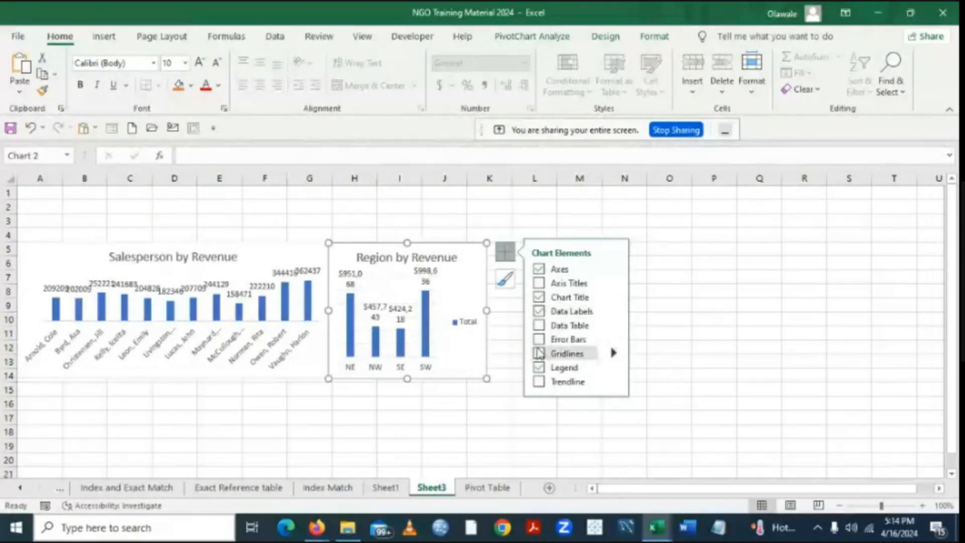
click(539, 367)
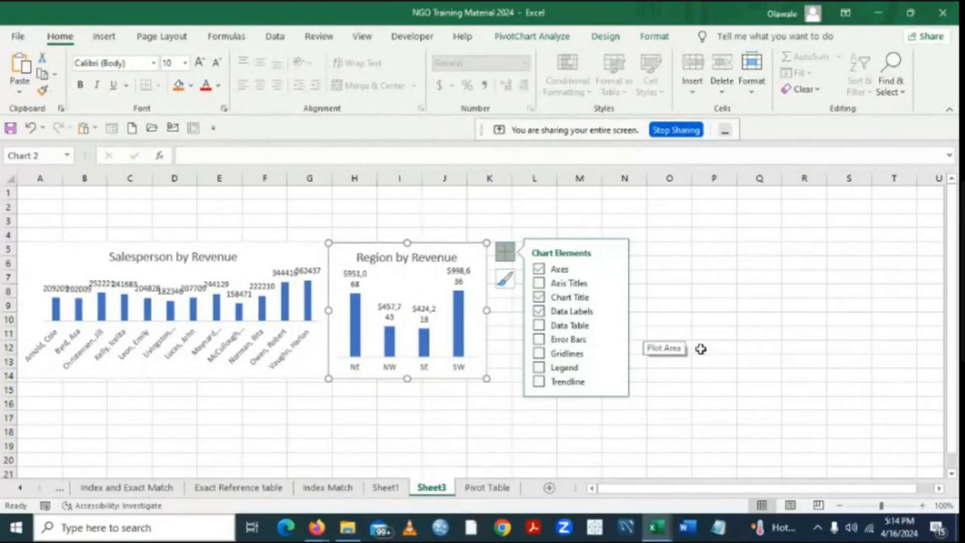
click(620, 442)
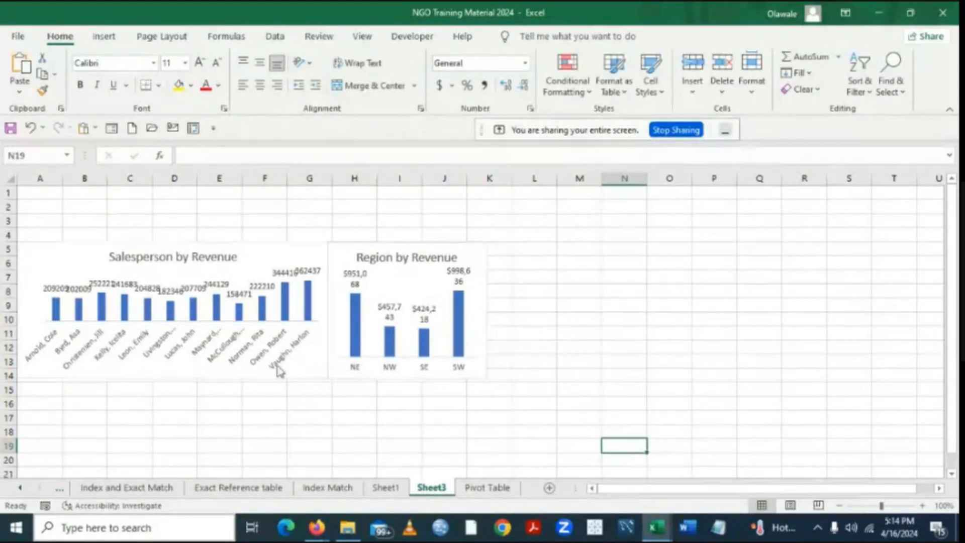
Insert a Clustered Bar PivotChart based on the Customer Sum of Revenue PivotTable in G7:H12 on Sheet1.
click(393, 485)
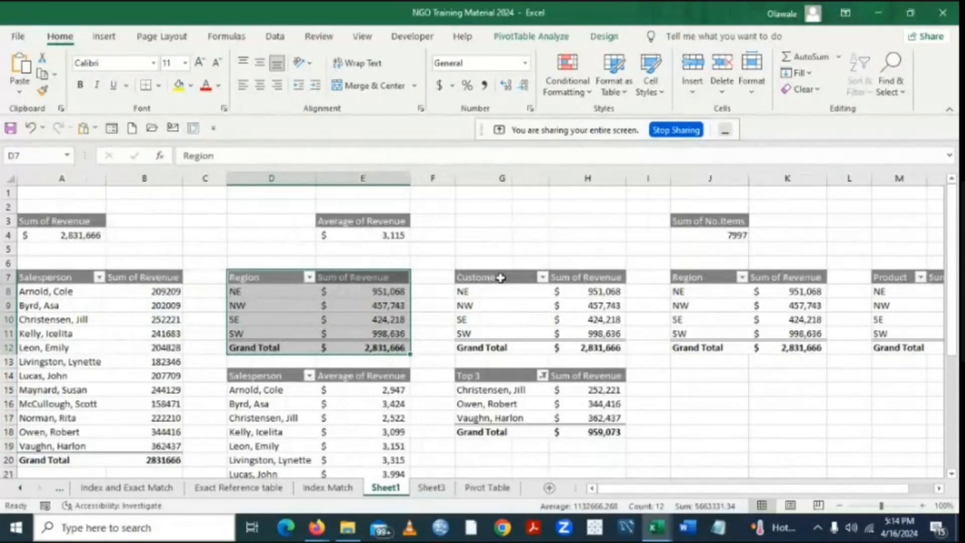
drag(501, 278, 586, 347)
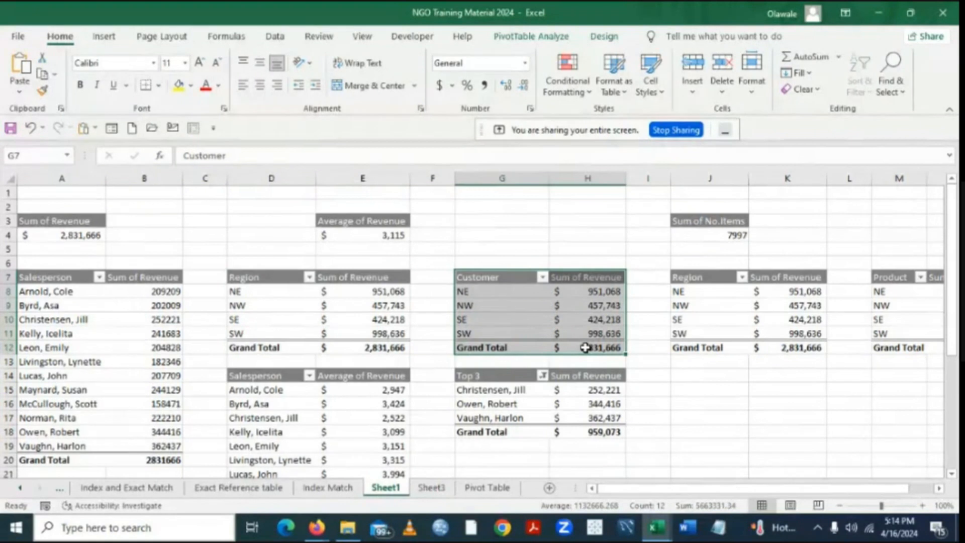
click(104, 36)
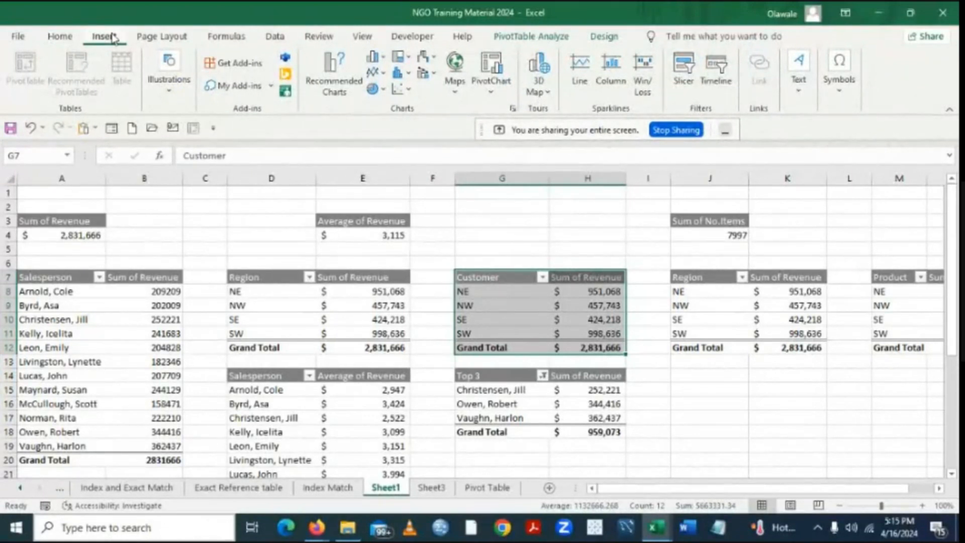
click(497, 87)
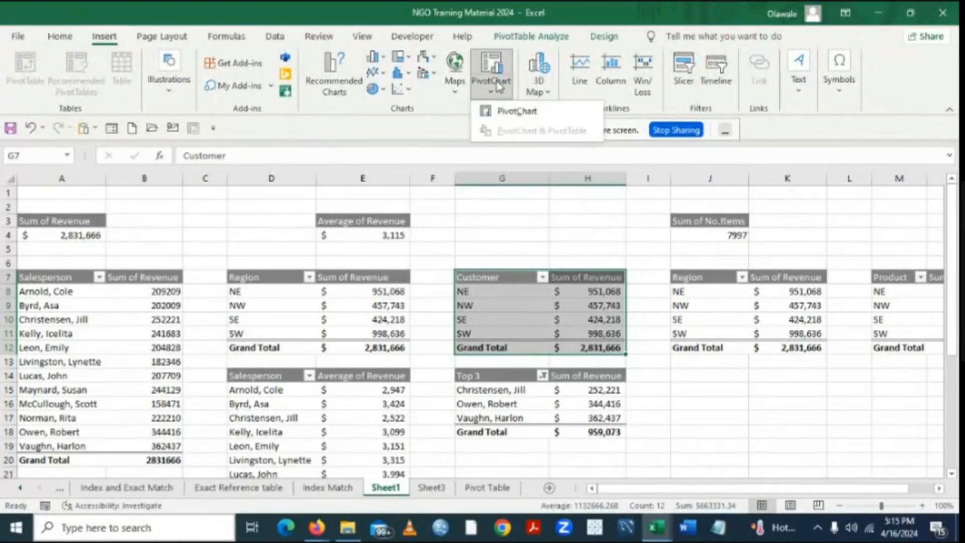
click(510, 111)
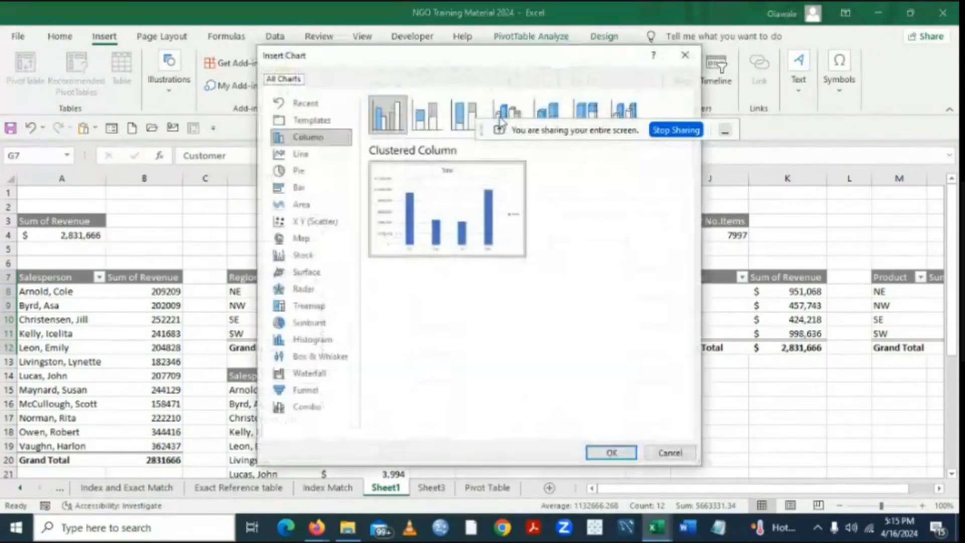
click(289, 191)
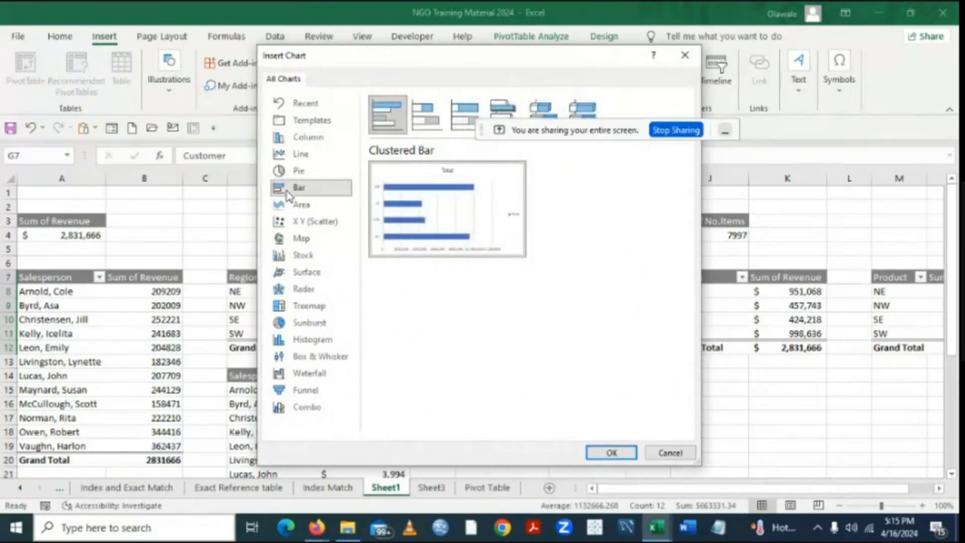
click(611, 453)
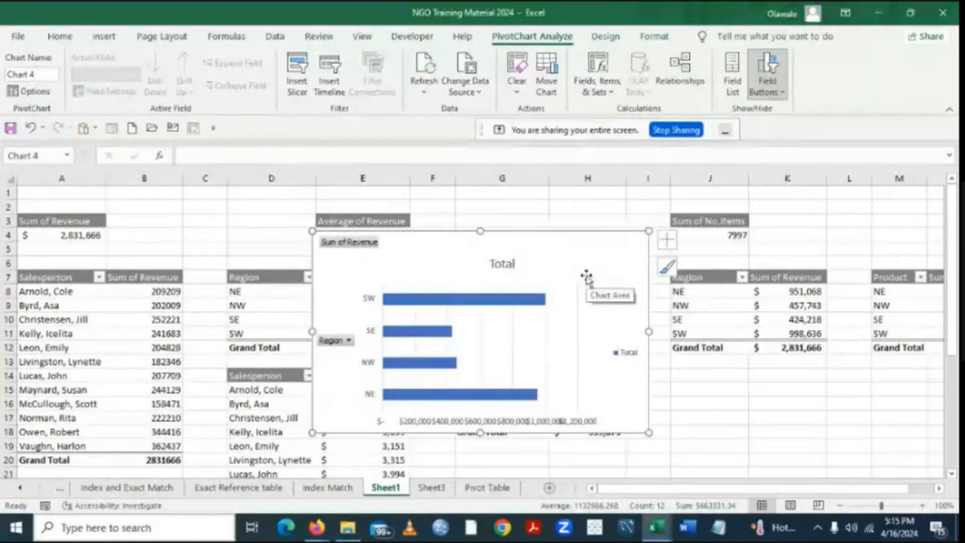
Move the bar PivotChart from Sheet1 to cell K5 of Sheet3 and shrink it to end at row 14 and just inside column P.
key(Delete)
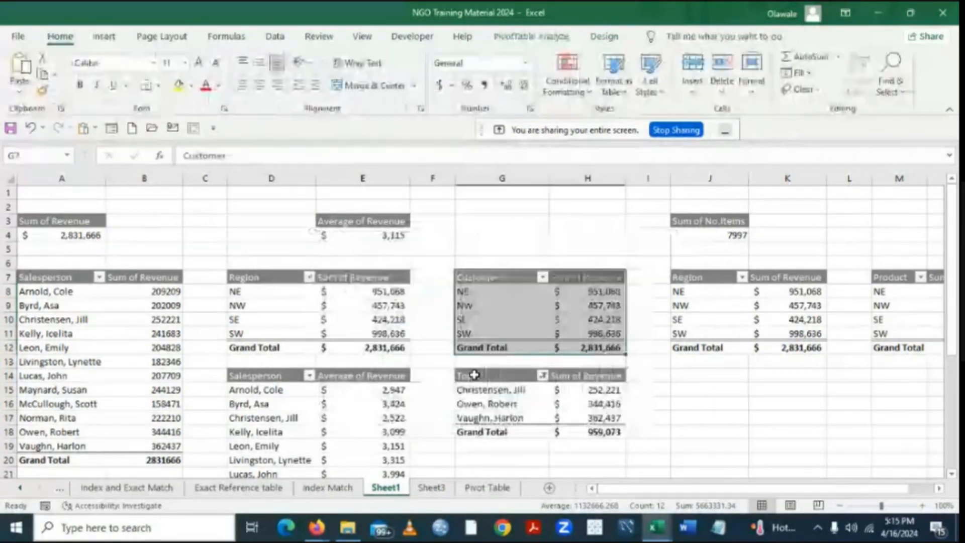
click(443, 494)
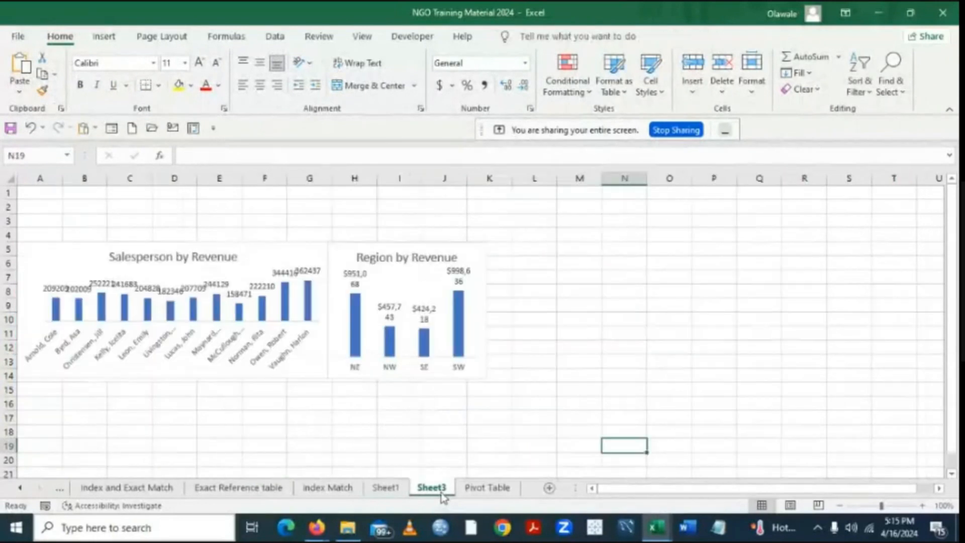
click(501, 248)
key(ctrl+v)
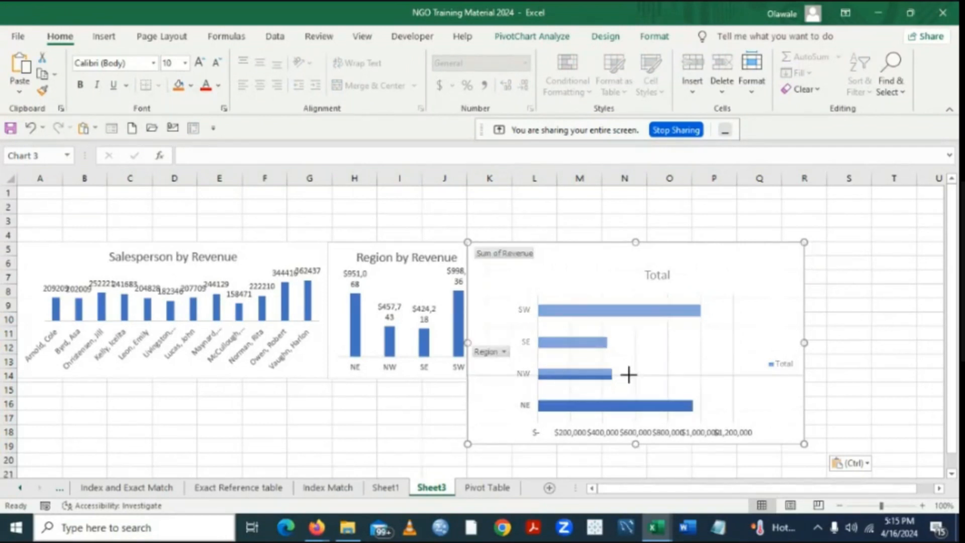
drag(629, 375, 629, 377)
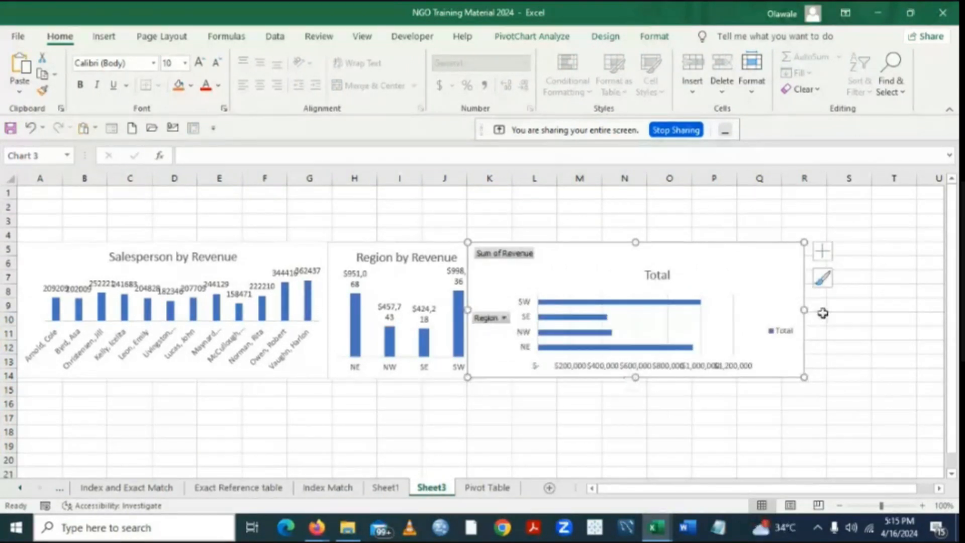
drag(804, 311, 703, 317)
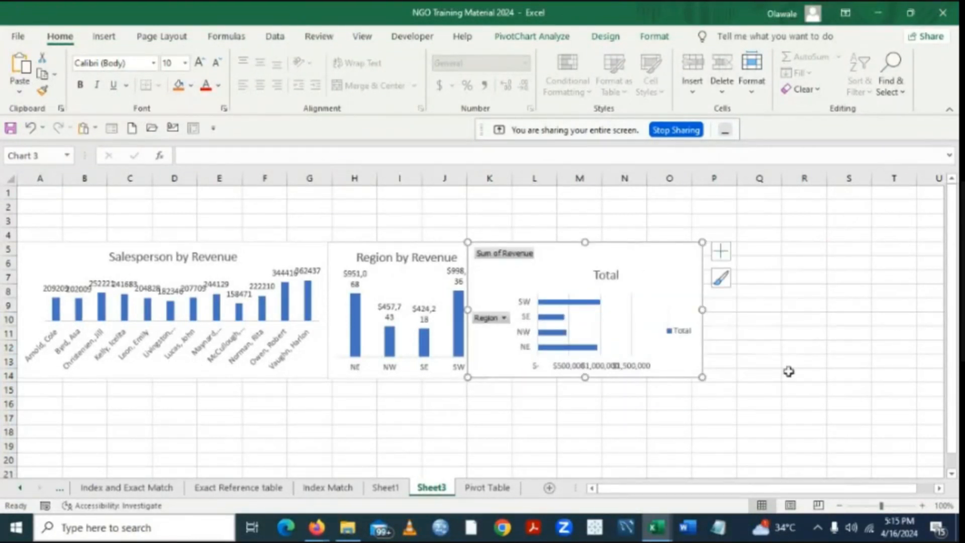
Start retitling the bar PivotChart on Sheet3, abandon the edit, and delete the chart.
click(612, 273)
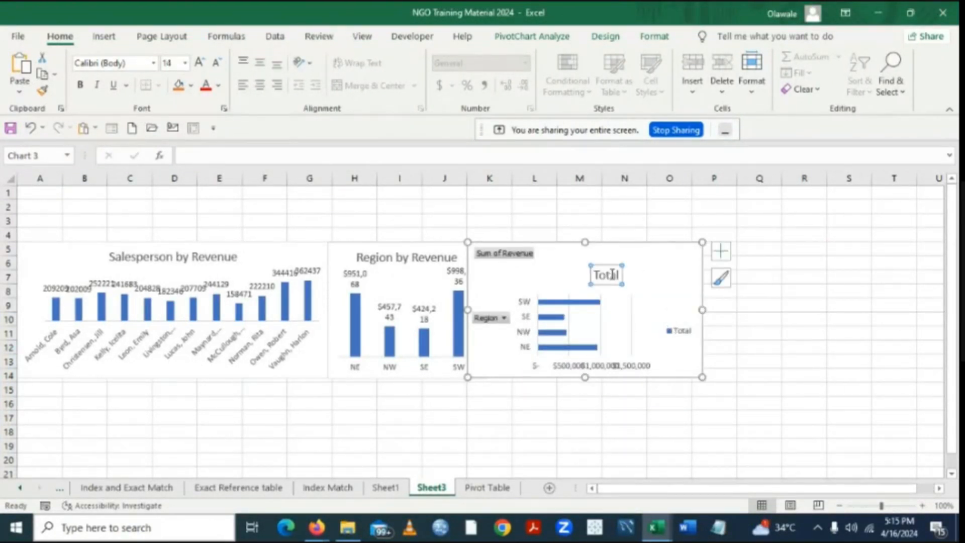
click(187, 156)
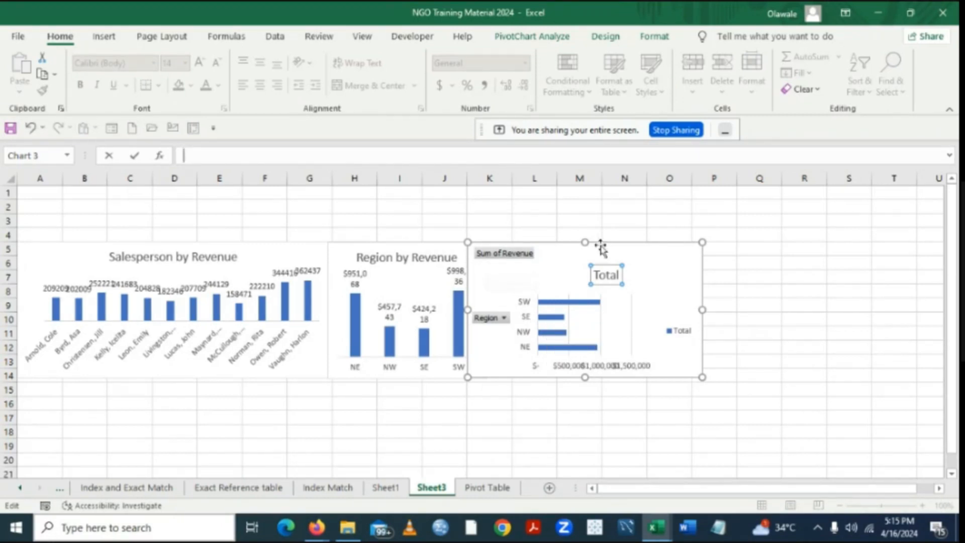
click(553, 266)
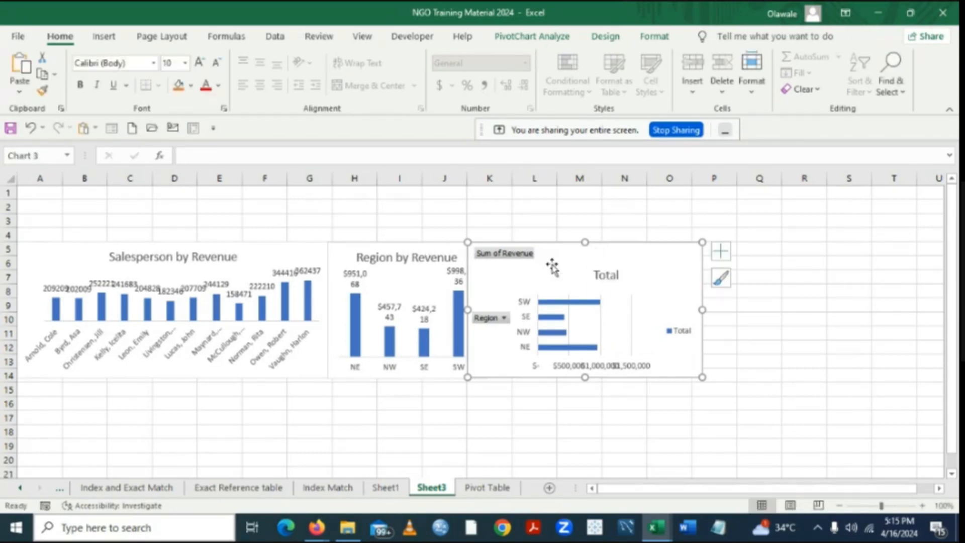
key(Delete)
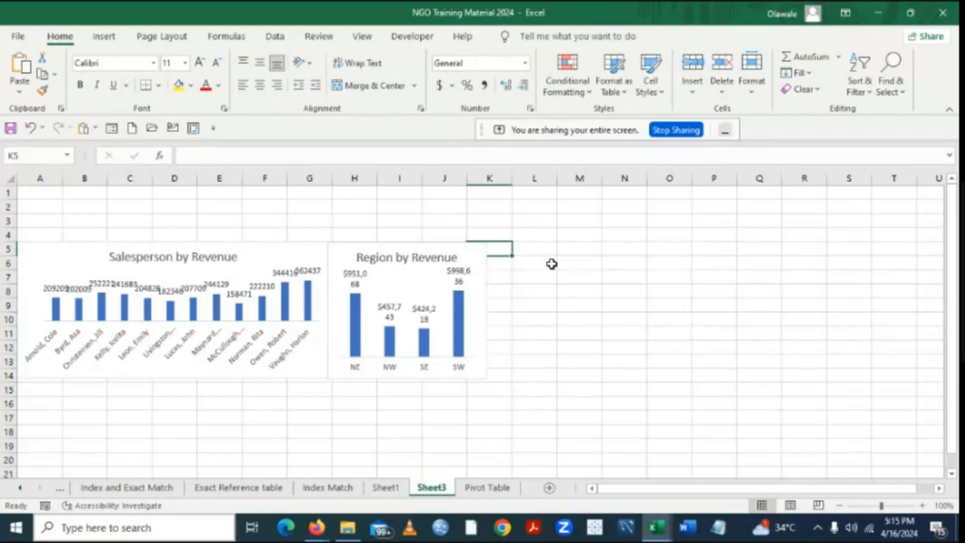
Replace the Region row field with Customer in the PivotTable at G7 on Sheet1.
click(401, 488)
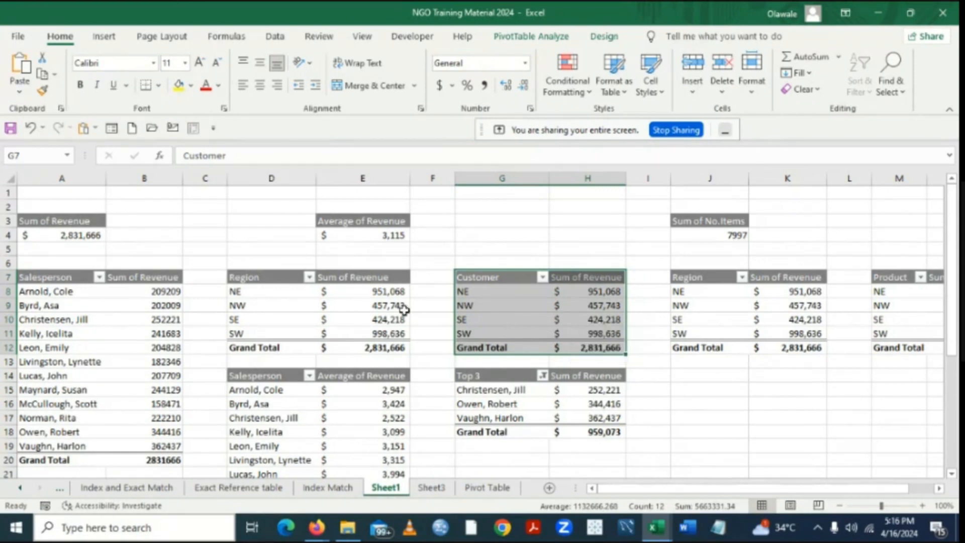
click(493, 278)
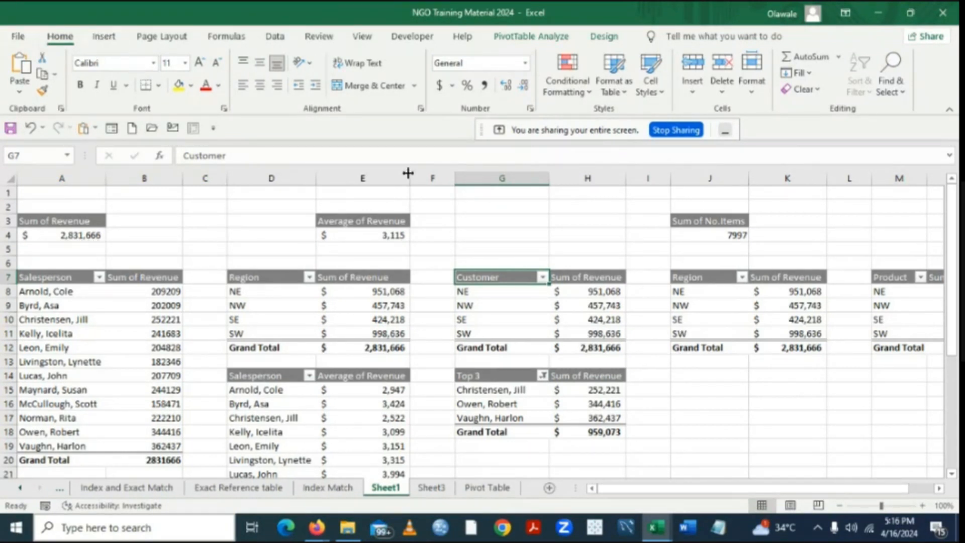
click(541, 36)
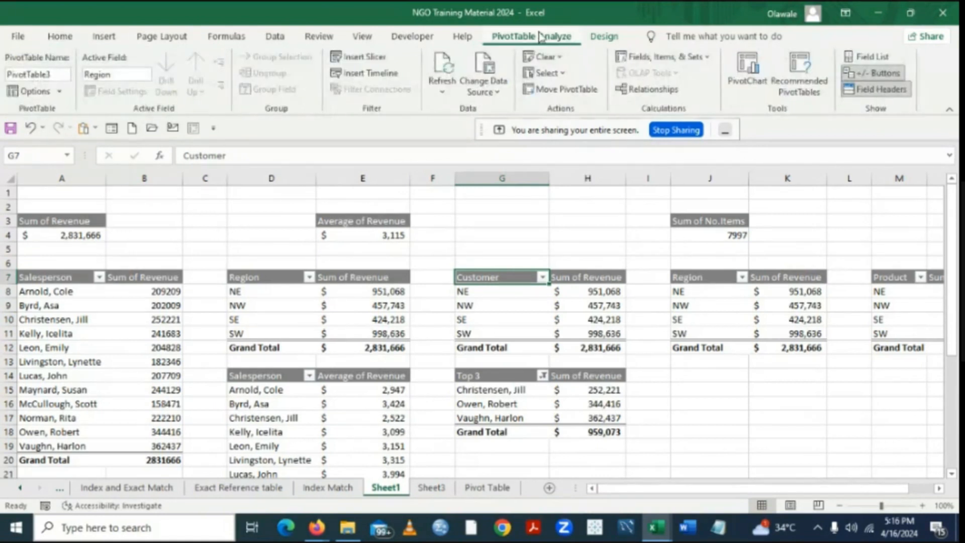
click(875, 56)
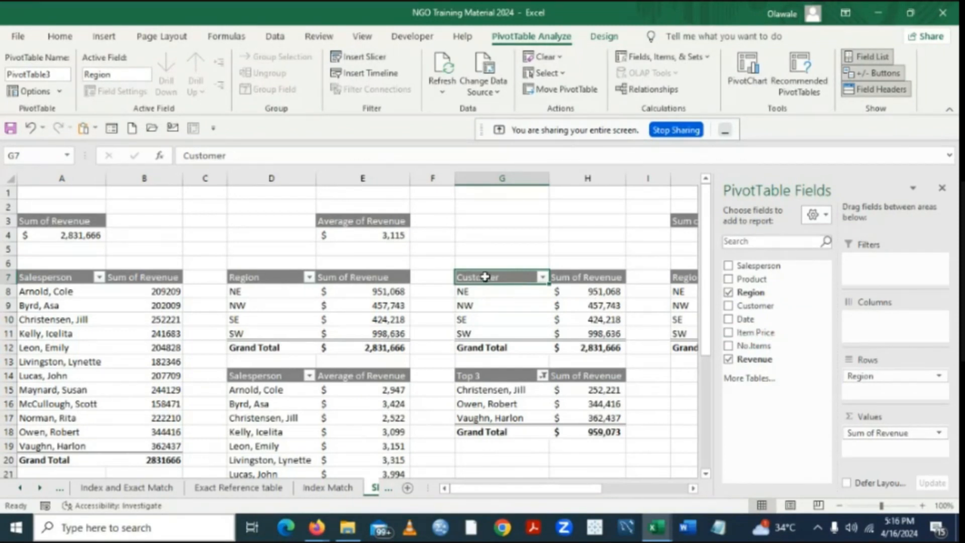
click(729, 294)
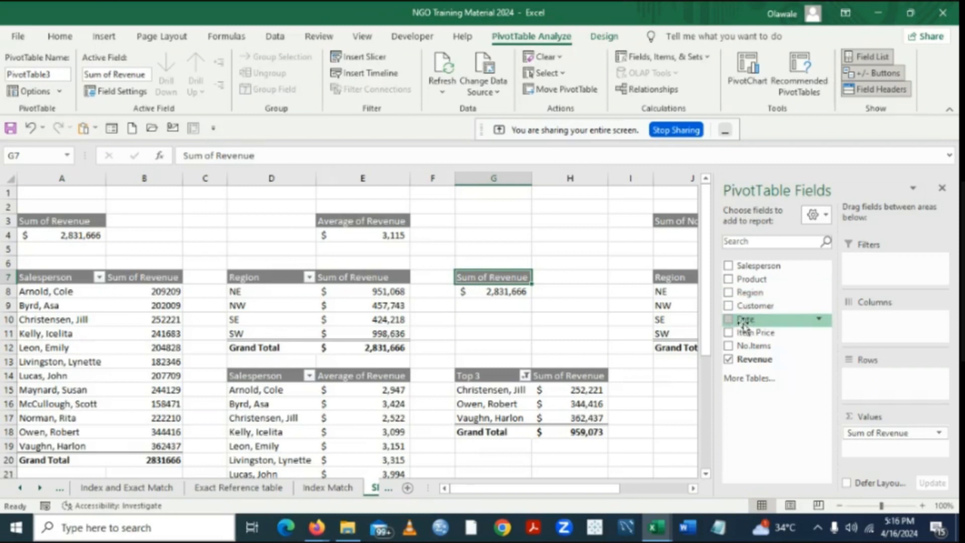
click(729, 307)
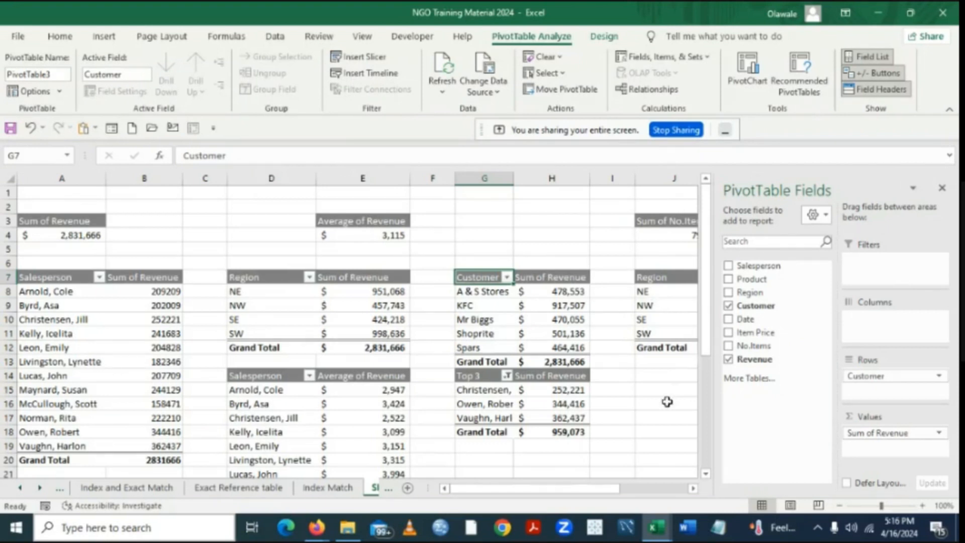
click(667, 402)
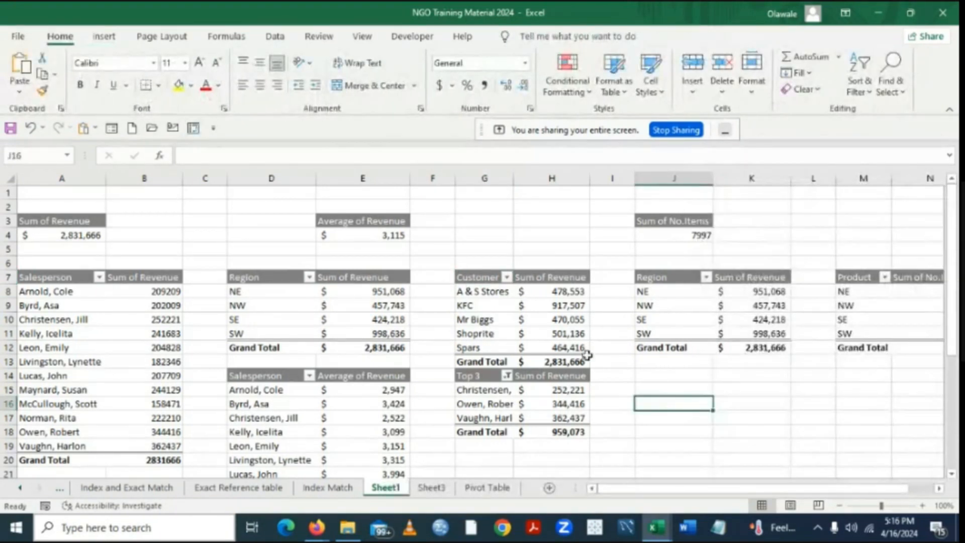
drag(468, 277, 534, 362)
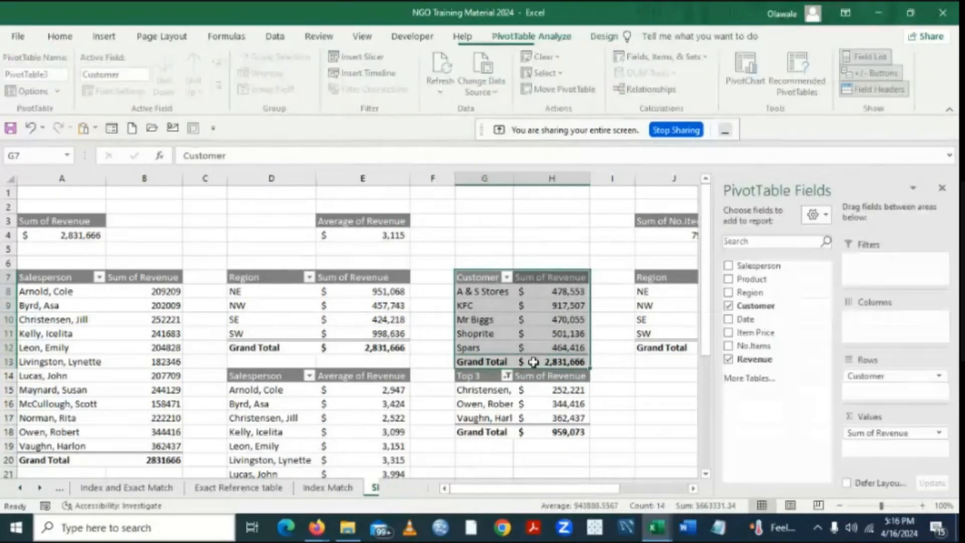
key(ctrl+c)
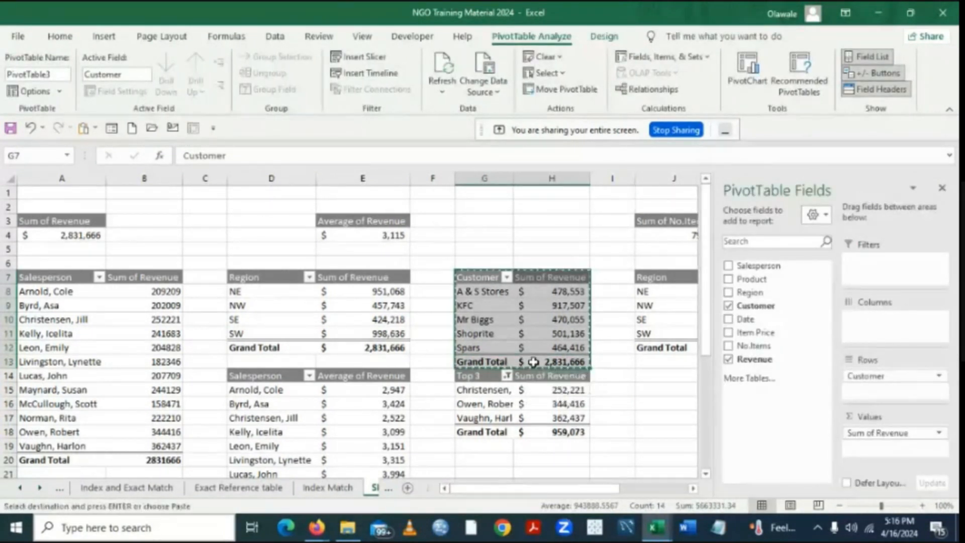
click(528, 249)
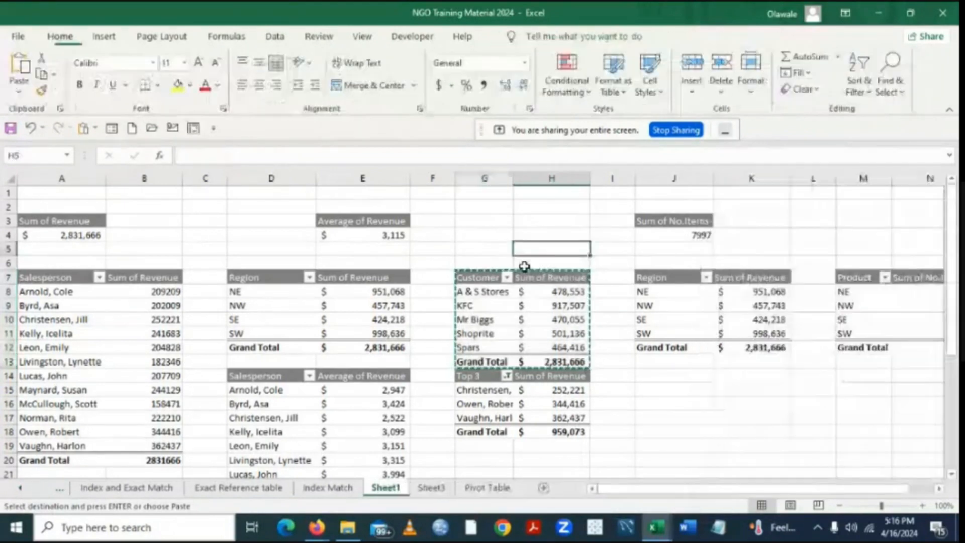
double_click(488, 278)
click(578, 226)
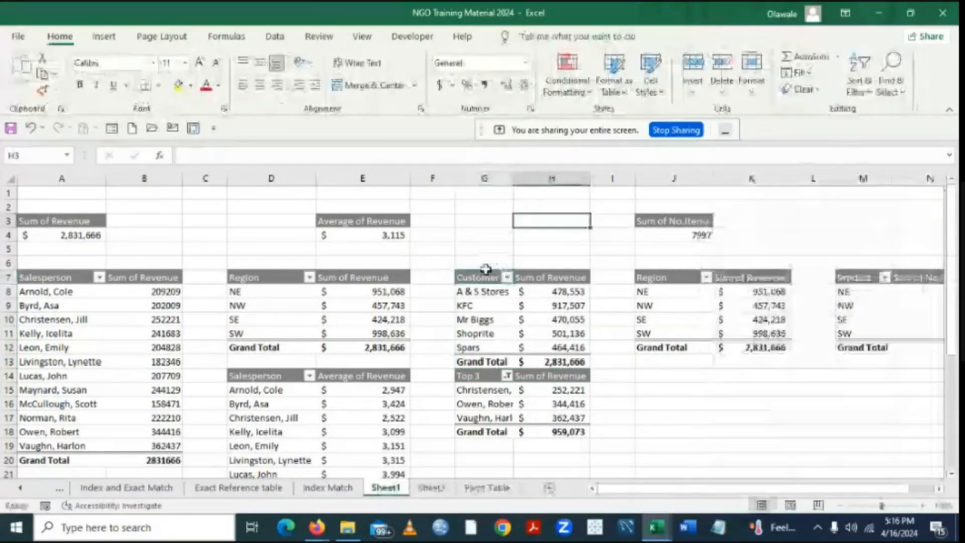
Insert a Clustered Bar PivotChart from the Customer Sum of Revenue PivotTable at G7 on Sheet1.
click(480, 279)
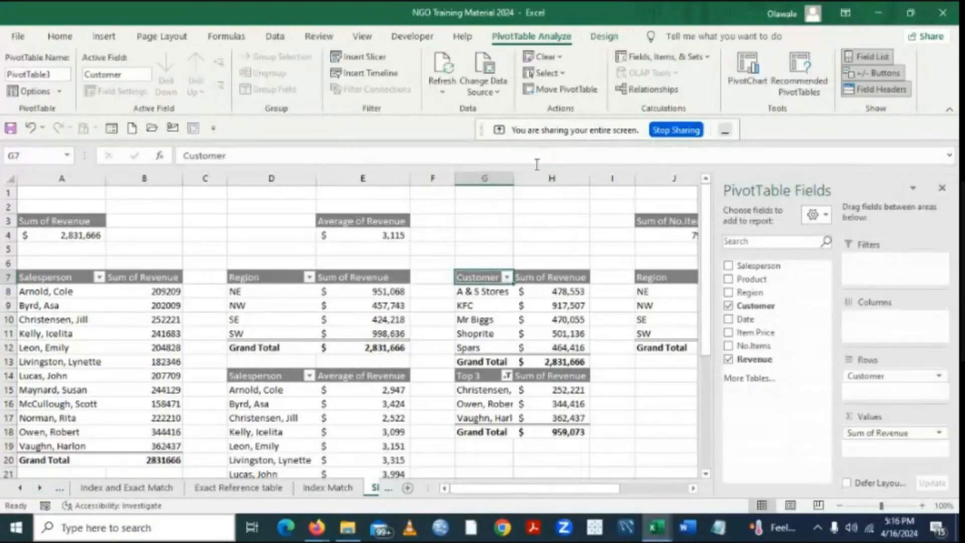
click(103, 39)
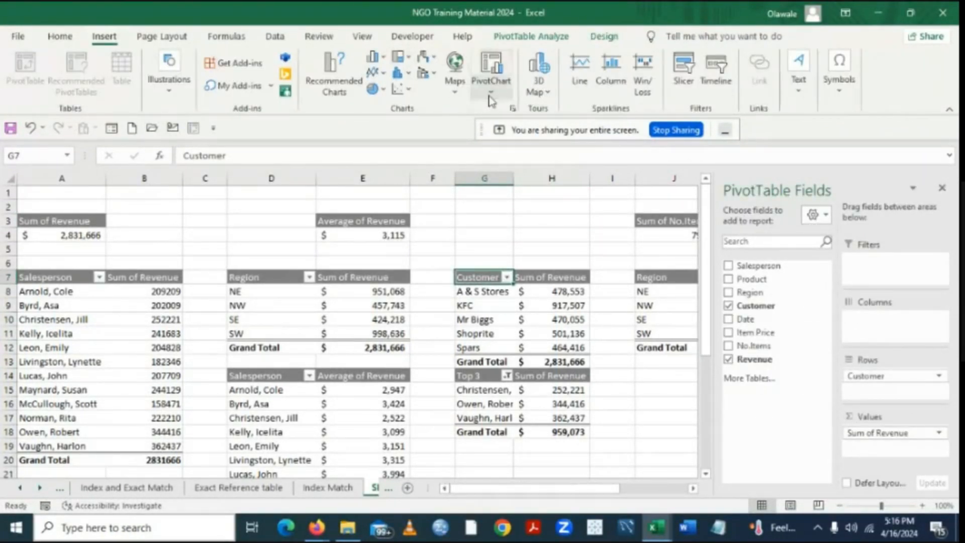
click(490, 96)
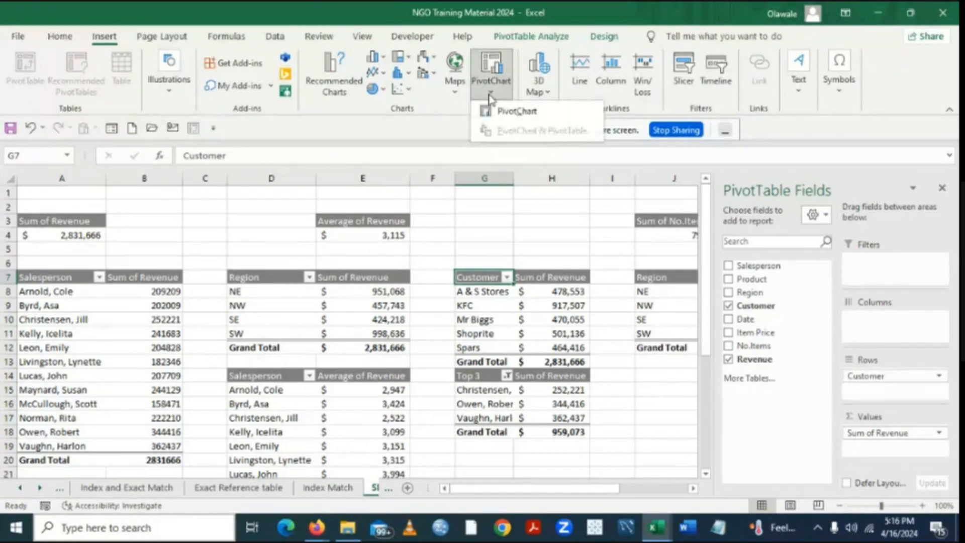
click(516, 113)
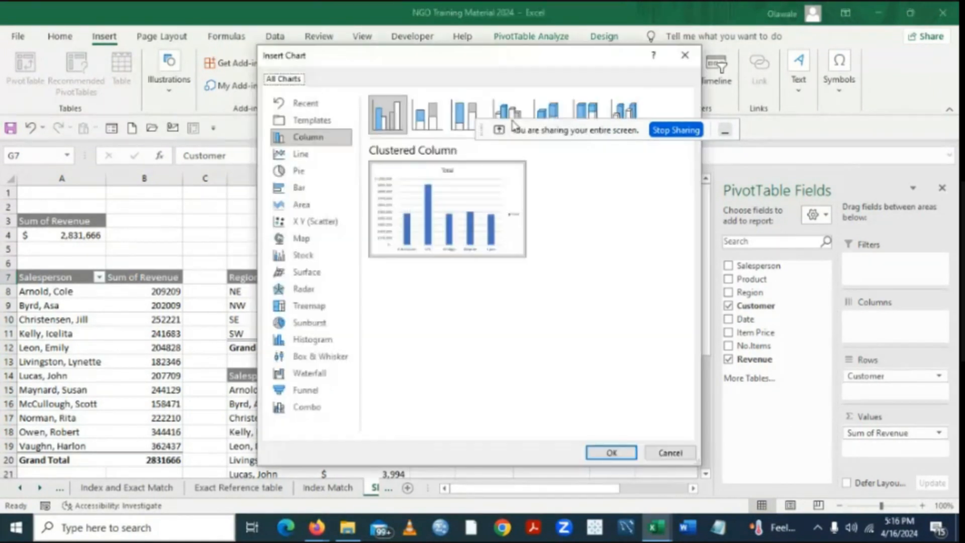
click(300, 190)
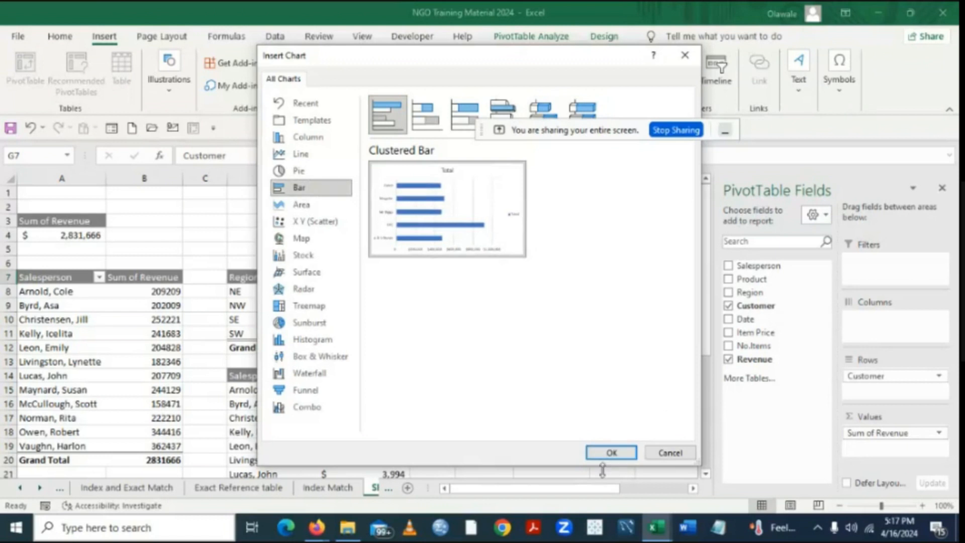
click(611, 453)
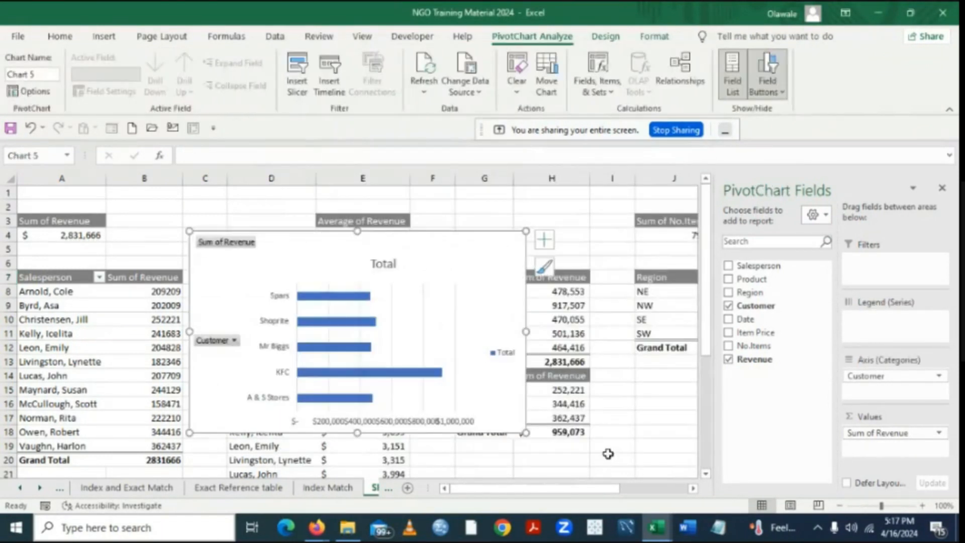
Move the Customer bar PivotChart from Sheet1 to Sheet3.
key(Delete)
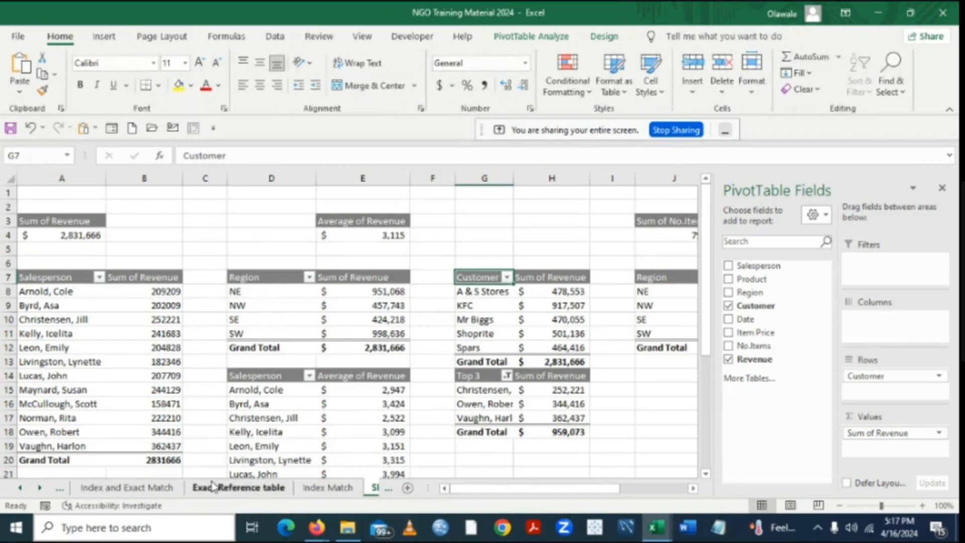
click(38, 487)
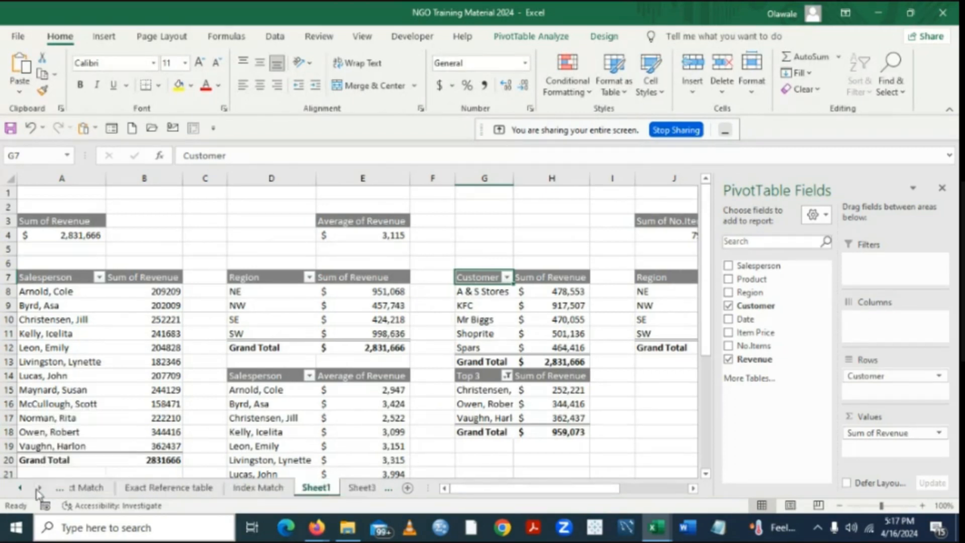
Paste the copied customer revenue PivotChart into Sheet3 and move it beside the Region by Revenue chart.
click(38, 488)
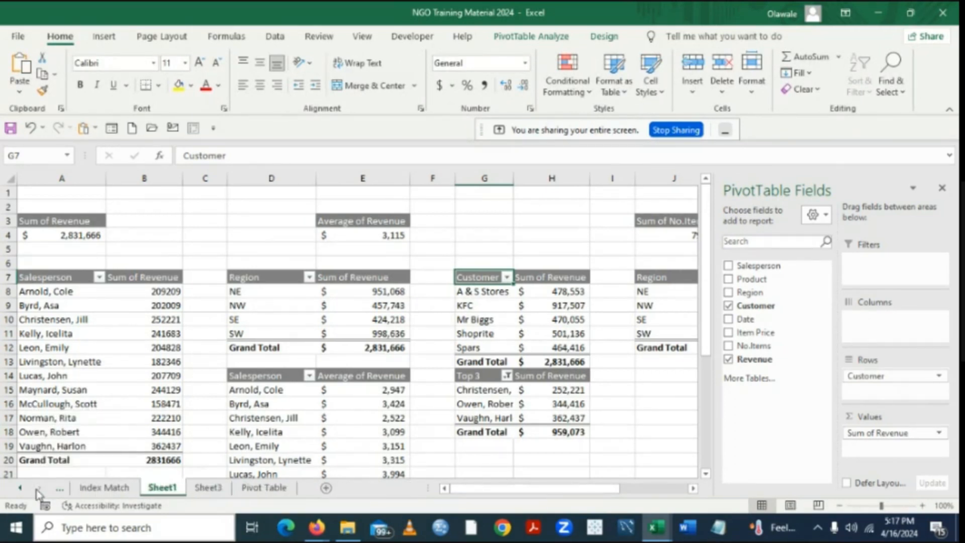
click(207, 488)
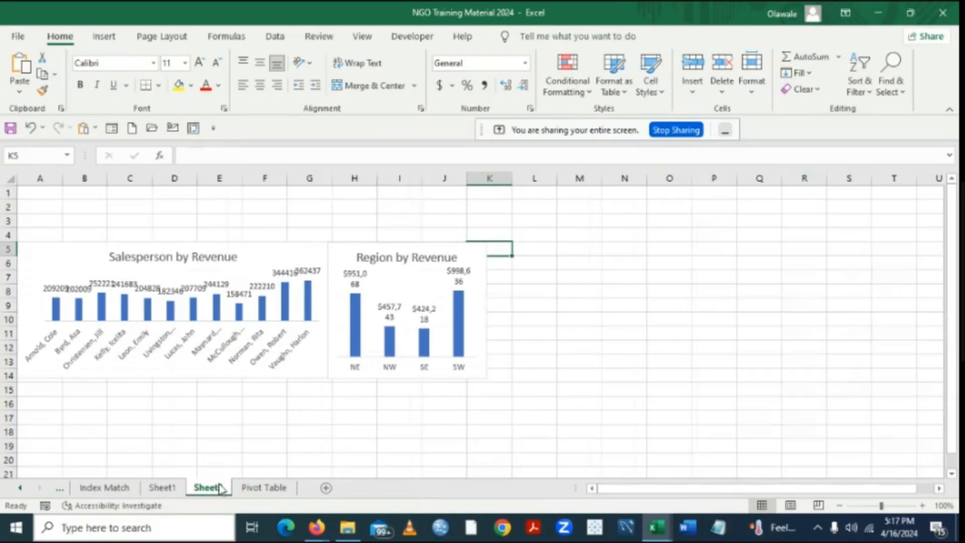
click(528, 255)
key(ctrl+v)
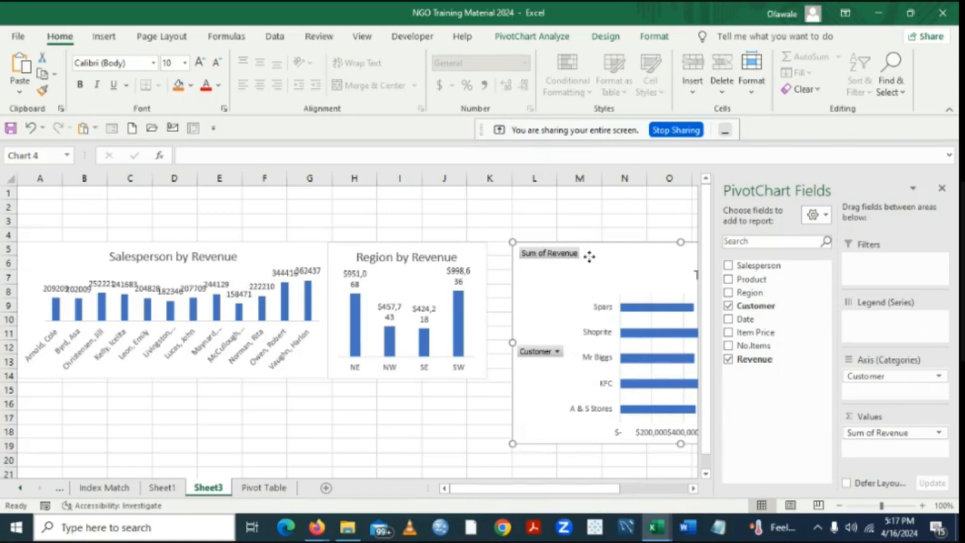
drag(590, 257, 549, 259)
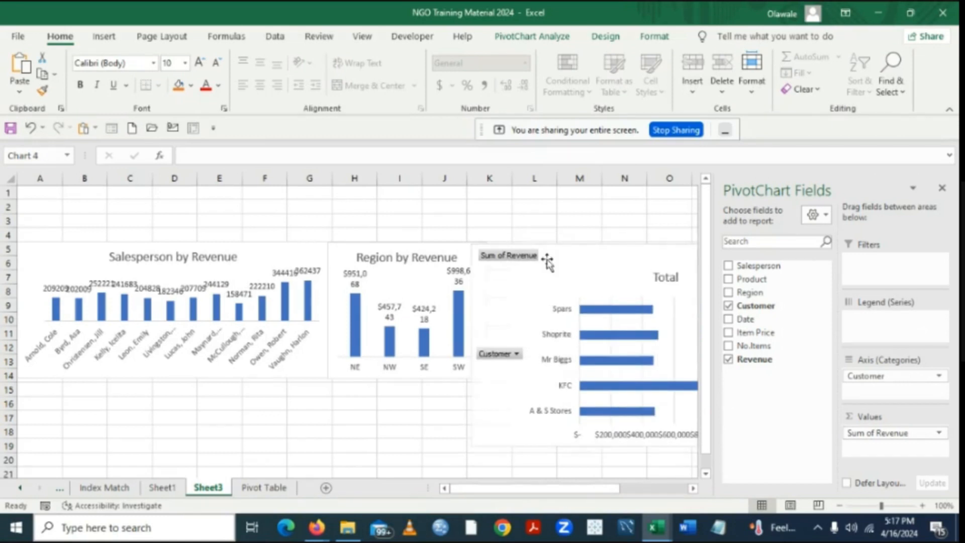
Close the field list, then shrink the pasted customer chart and align it with the Region by Revenue chart next to it.
click(942, 188)
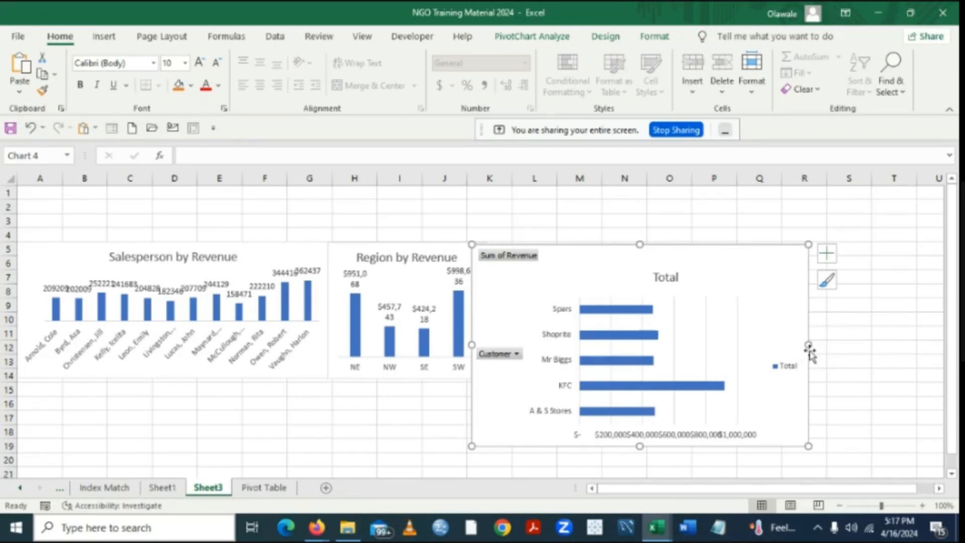
drag(808, 345, 721, 340)
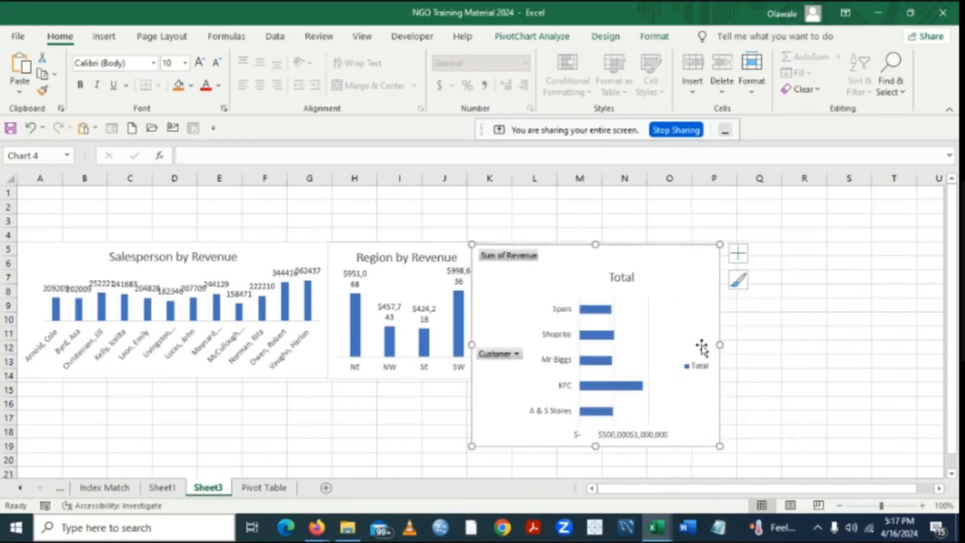
drag(595, 446, 595, 377)
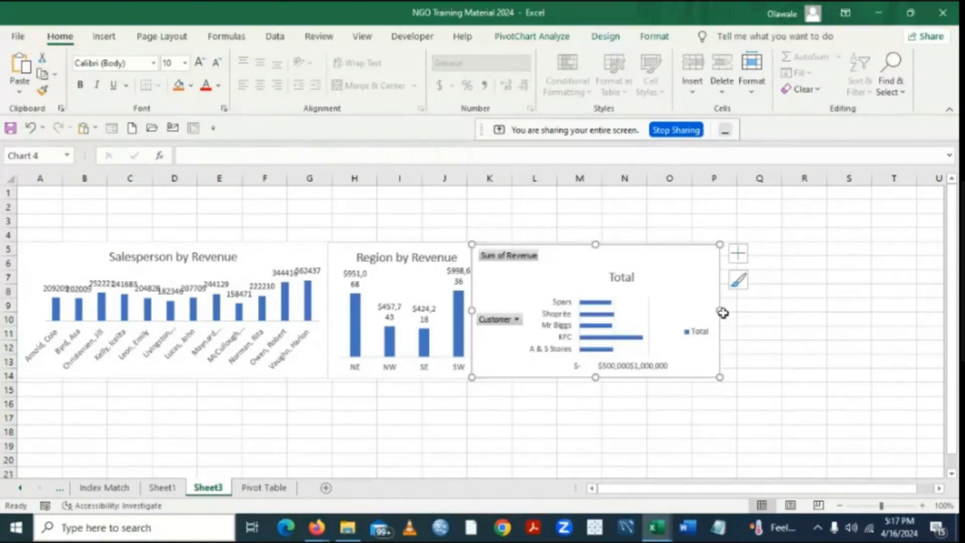
drag(722, 311, 668, 309)
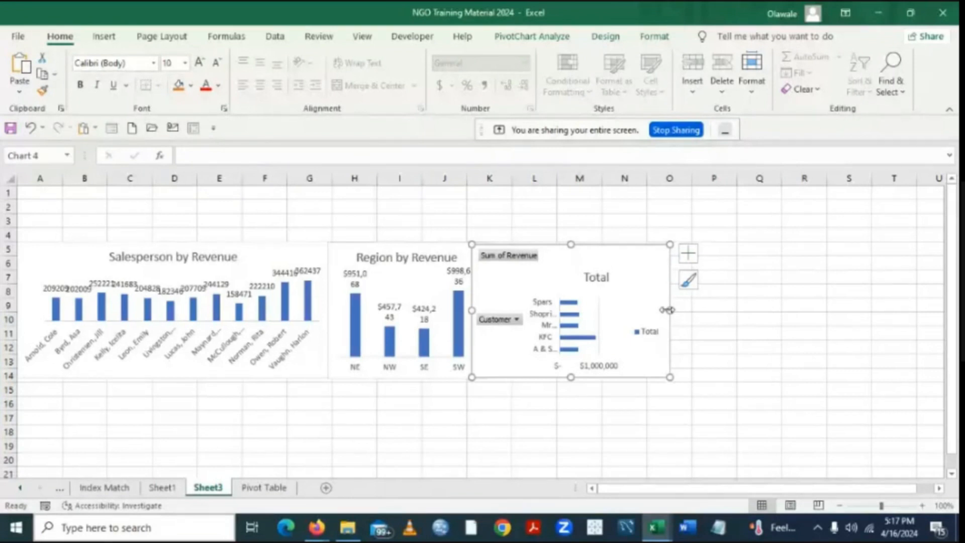
drag(548, 263, 567, 262)
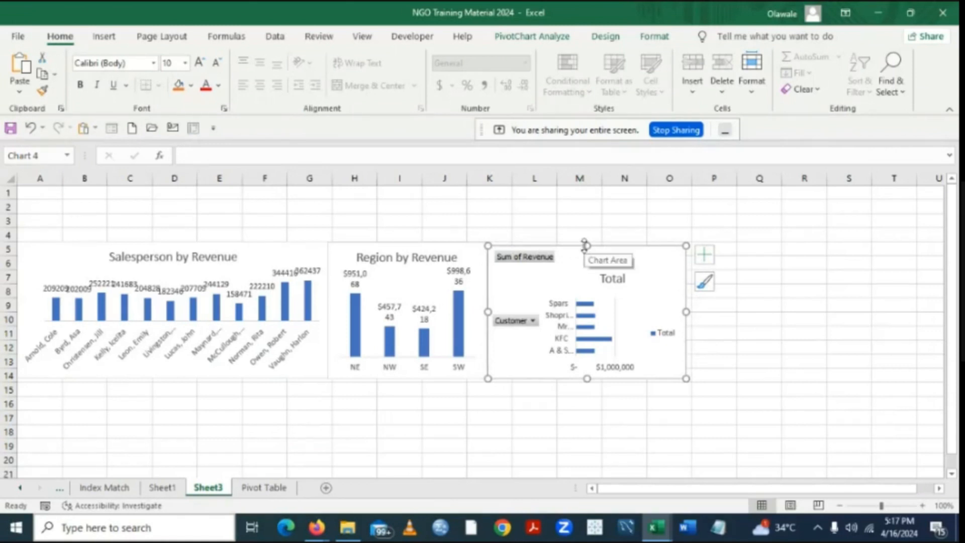
drag(586, 244, 586, 242)
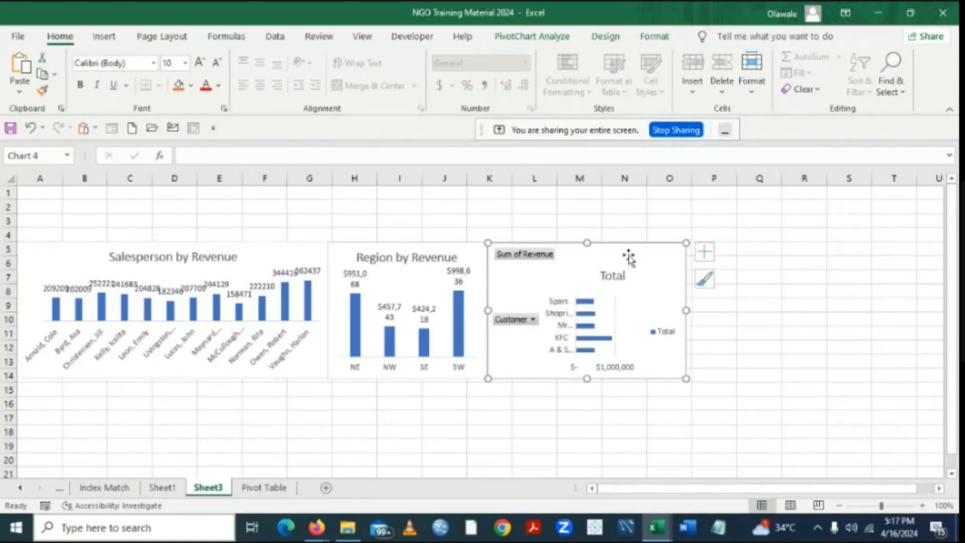
Change the customer chart's title to "Customer by Revenue".
click(608, 275)
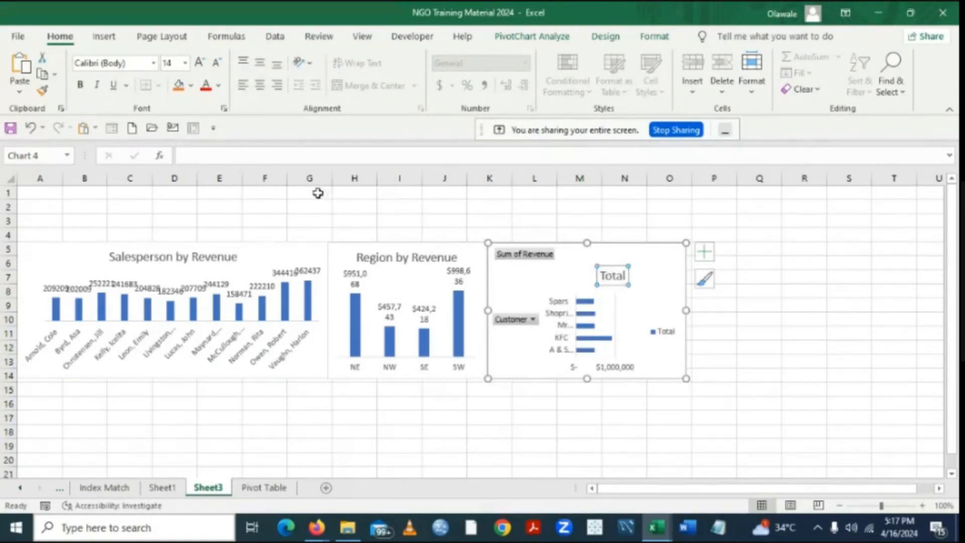
click(194, 155)
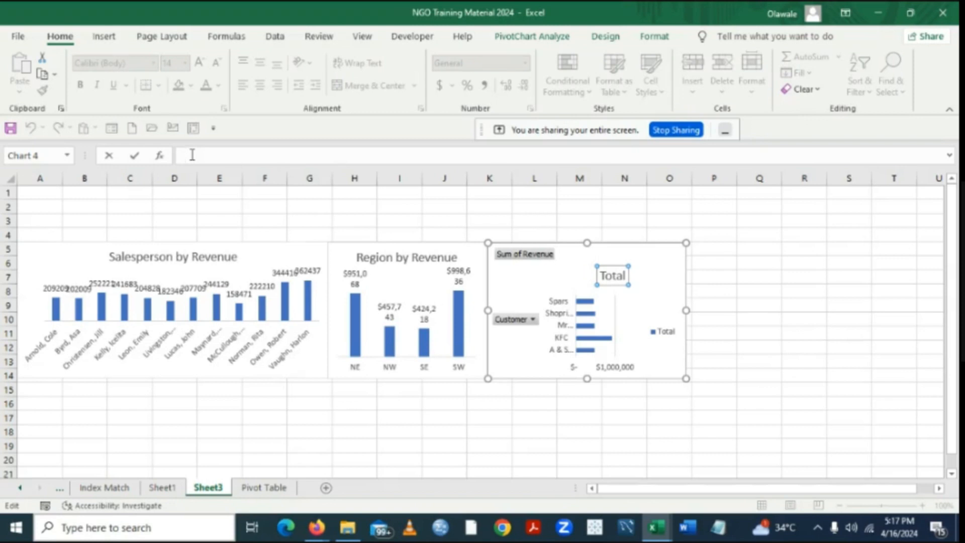
text(CusTOMER)
key(BackSpace)
key(BackSpace)
key(BackSpace)
key(BackSpace)
key(BackSpace)
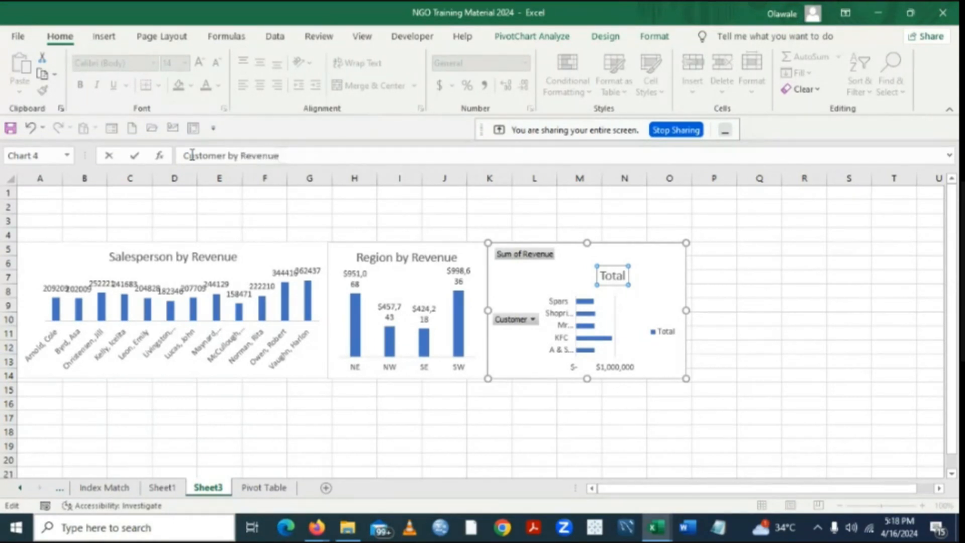
key(Return)
click(764, 347)
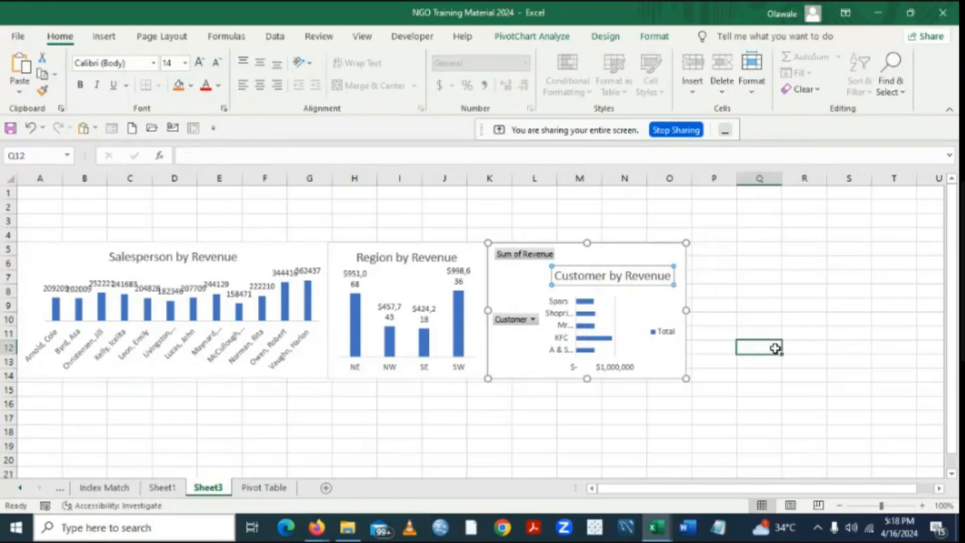
Remove the gridlines and legend from the Customer by Revenue chart and add data labels.
click(577, 258)
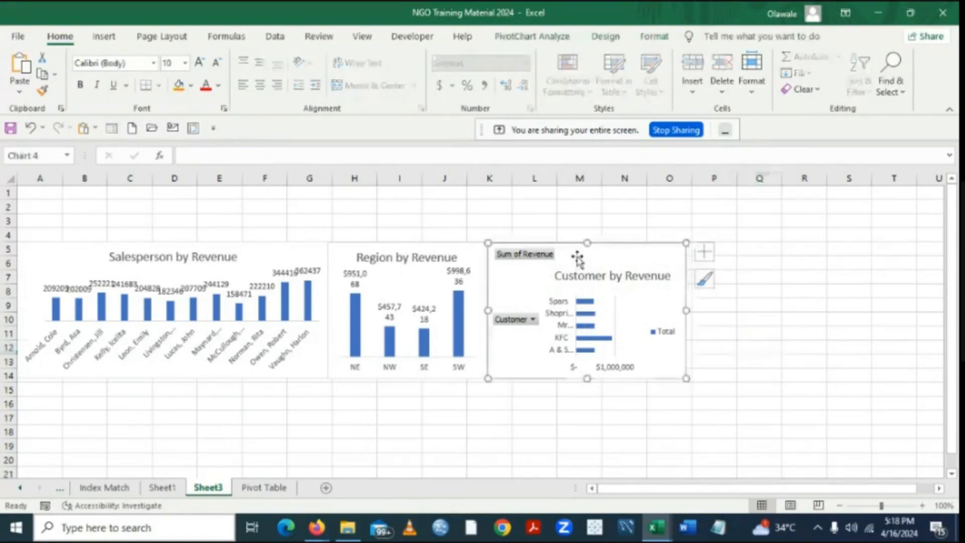
click(706, 250)
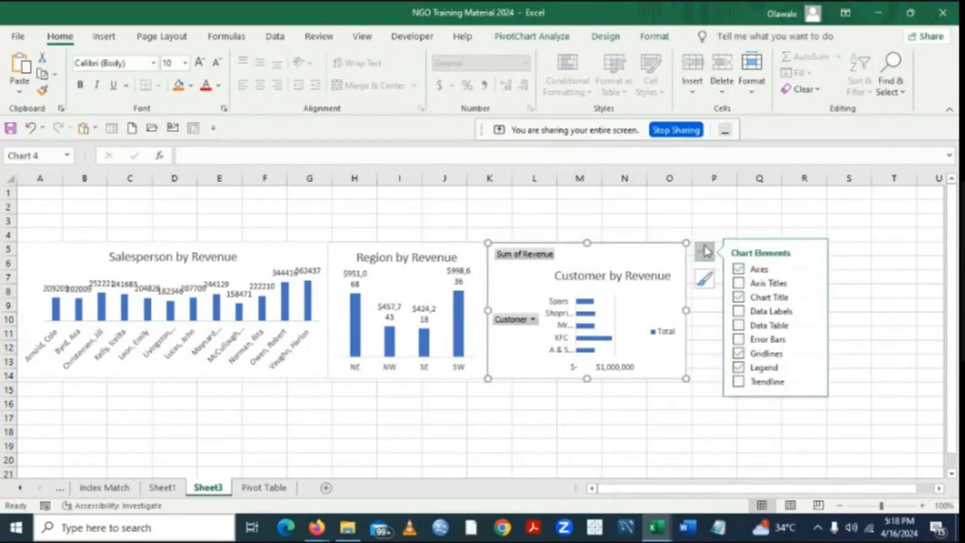
click(739, 353)
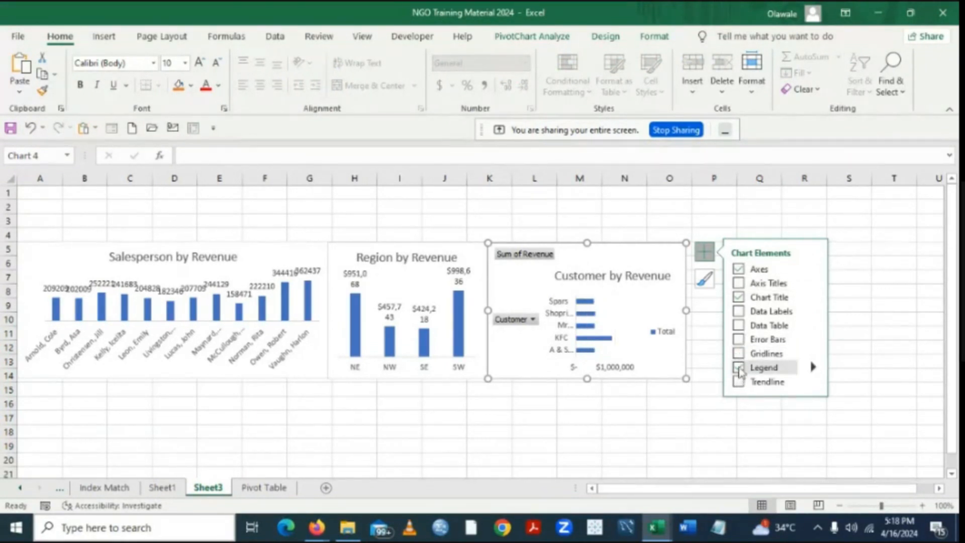
click(739, 369)
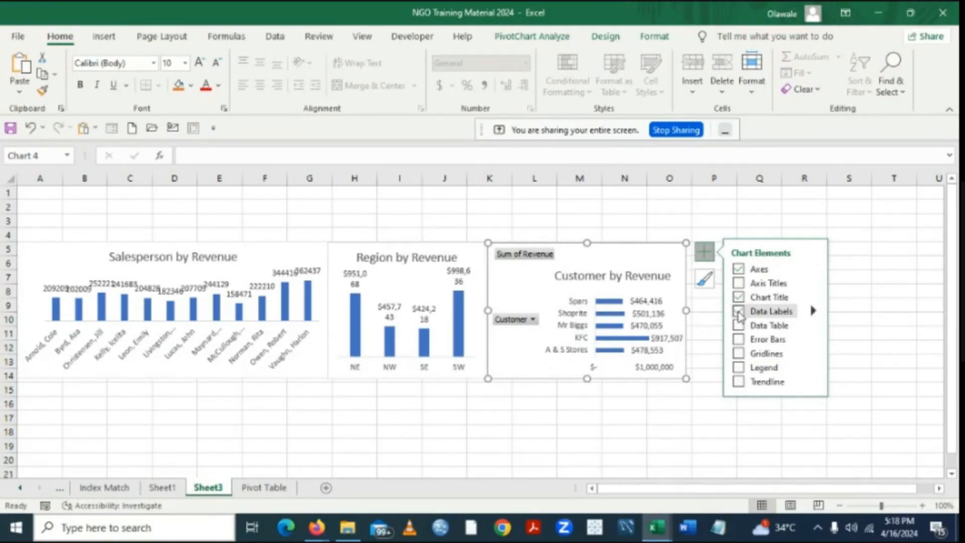
click(739, 312)
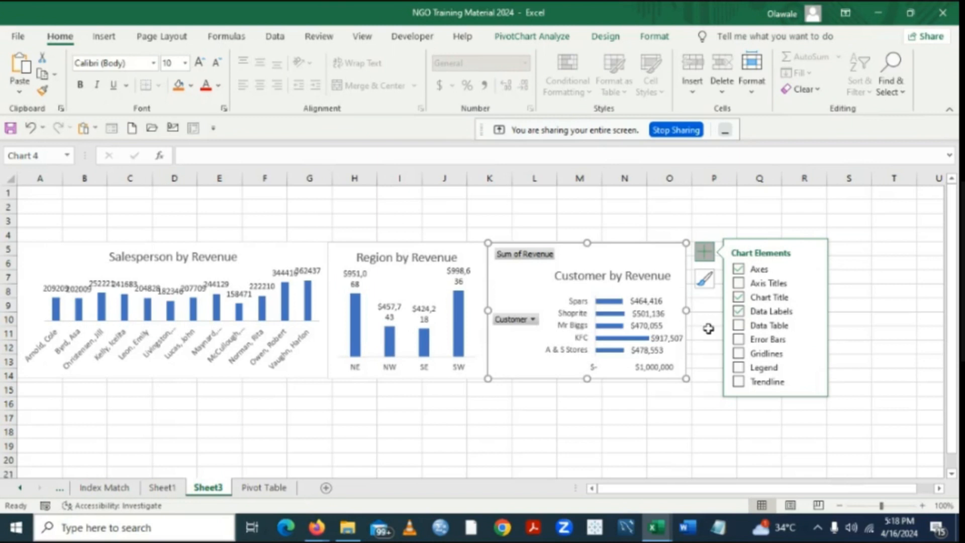
Delete the value axis of the Customer by Revenue chart and hide all its field buttons.
click(656, 369)
key(Delete)
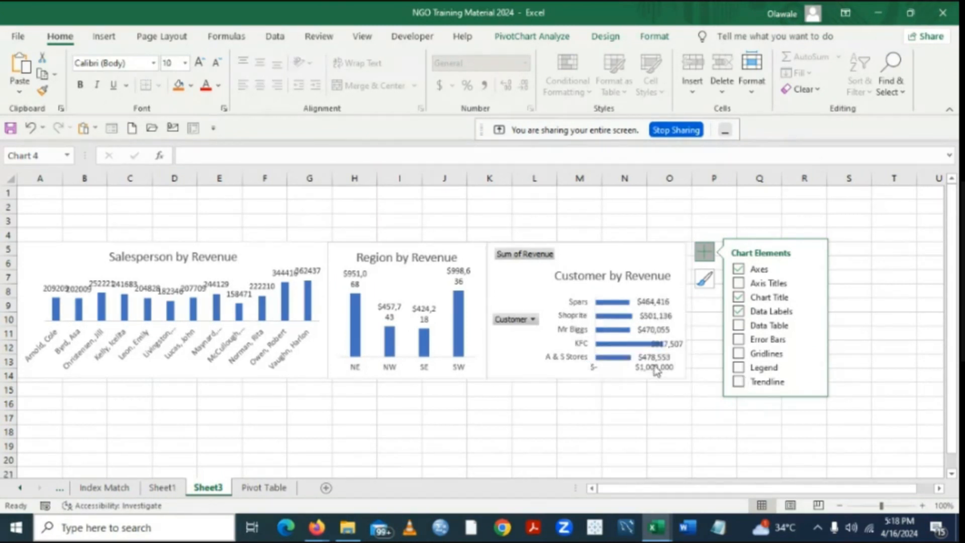
right_click(522, 255)
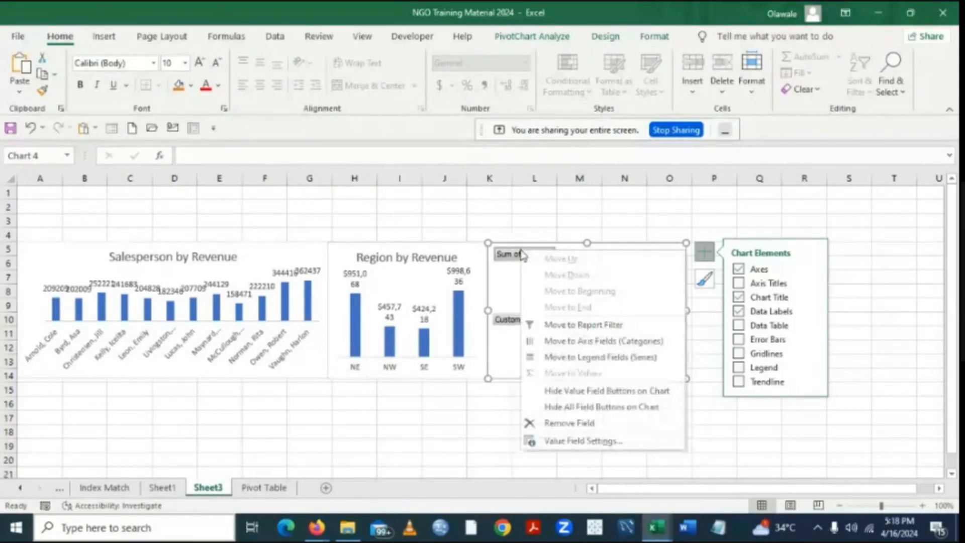
click(564, 406)
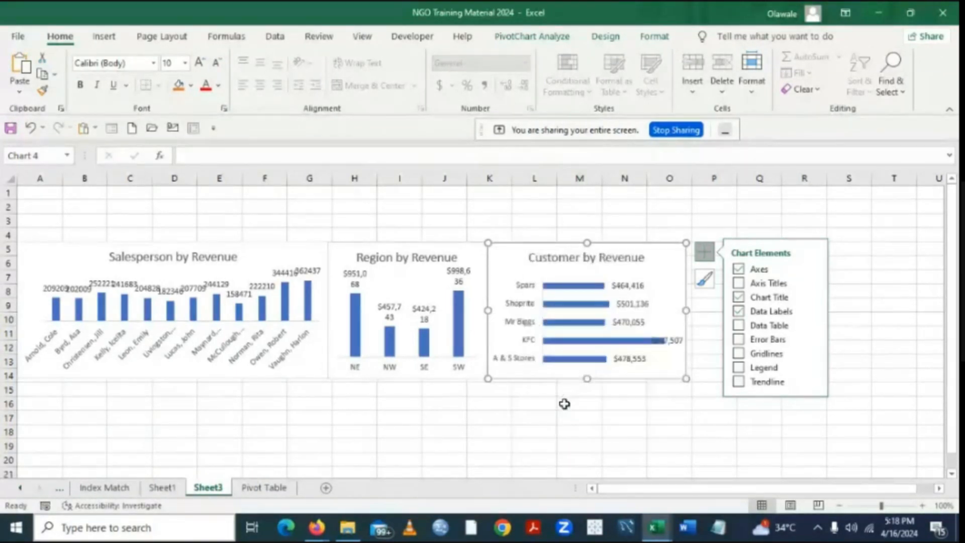
click(666, 445)
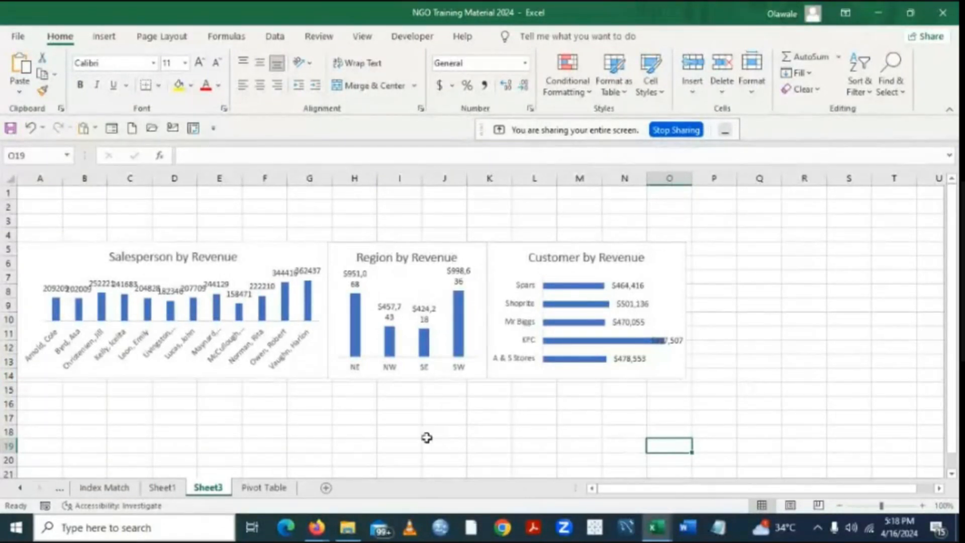
Delete the Region revenue PivotTable in J7:K12 on Sheet1.
click(169, 488)
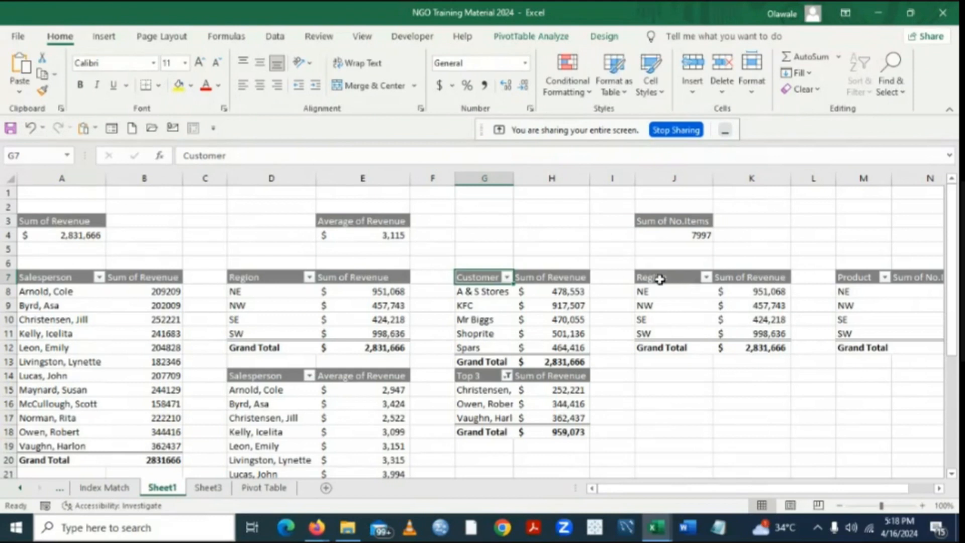
drag(656, 276, 740, 351)
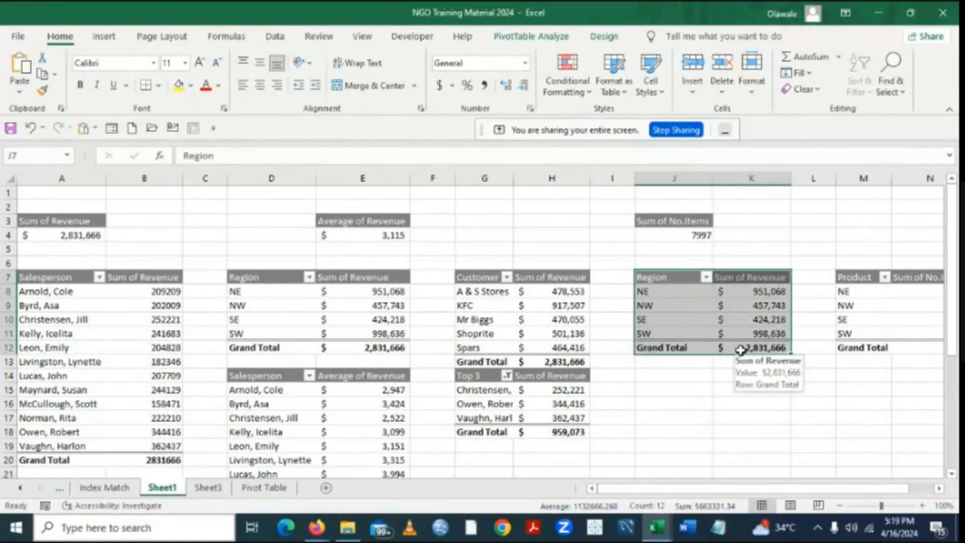
key(Delete)
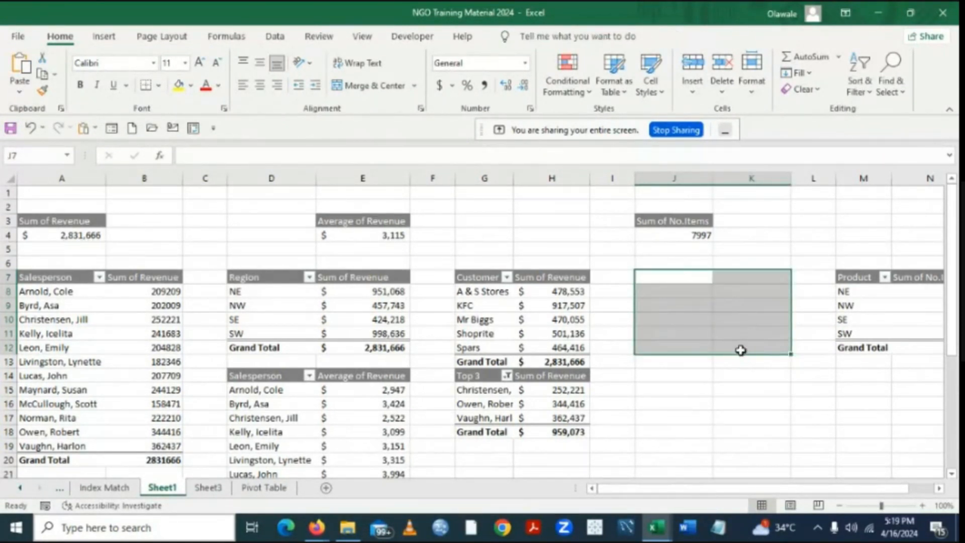
click(815, 432)
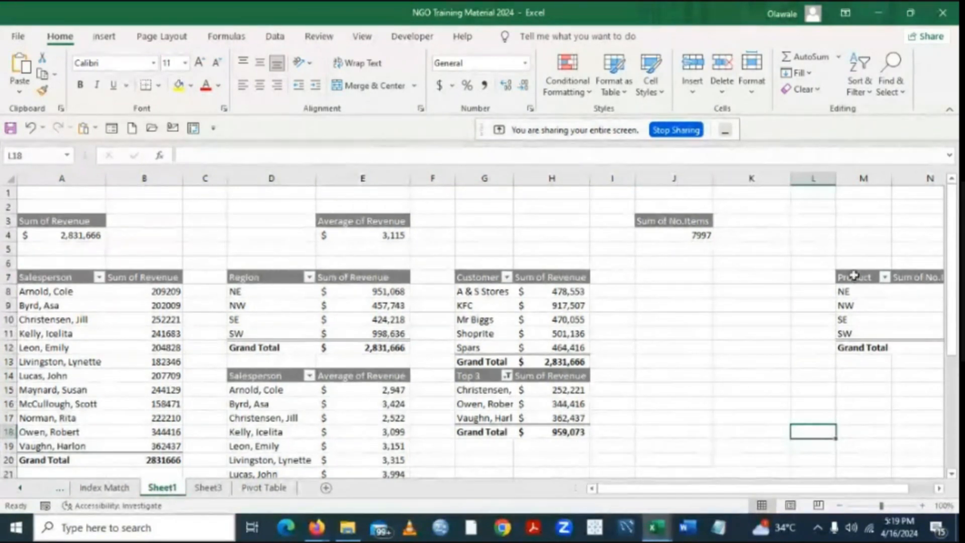
Copy the Product PivotTable with Sum of No.Items from M7:N12 and paste it at J7.
drag(853, 275, 928, 348)
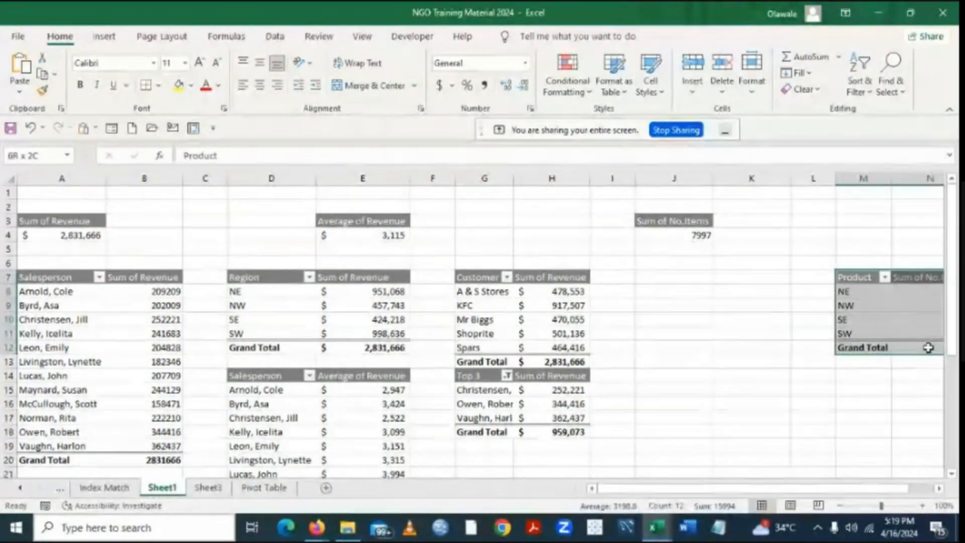
drag(945, 347, 851, 349)
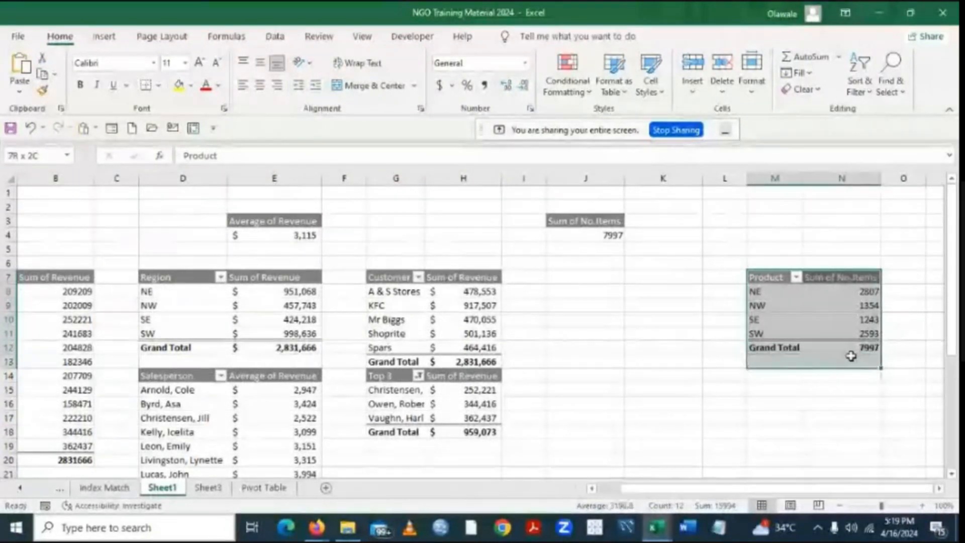
drag(850, 348, 850, 349)
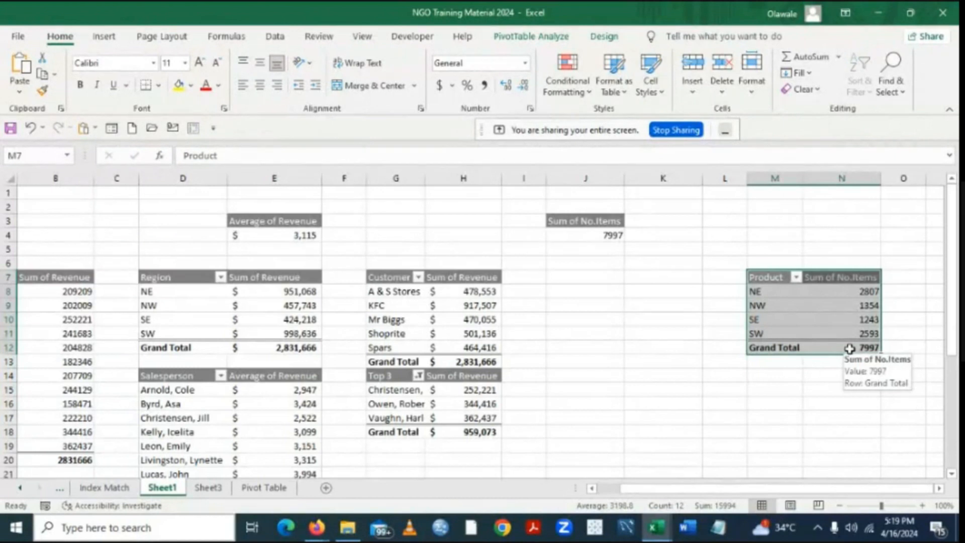
key(ctrl+c)
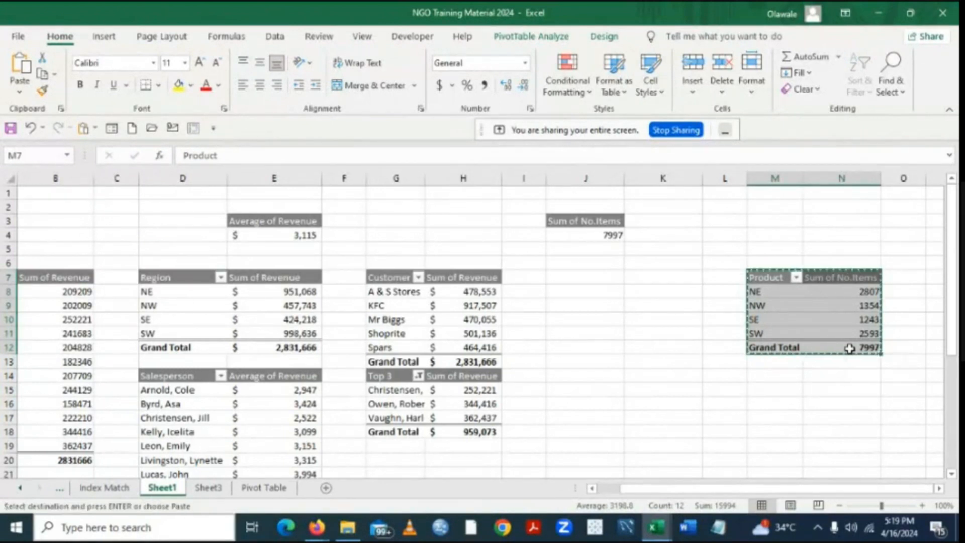
click(564, 279)
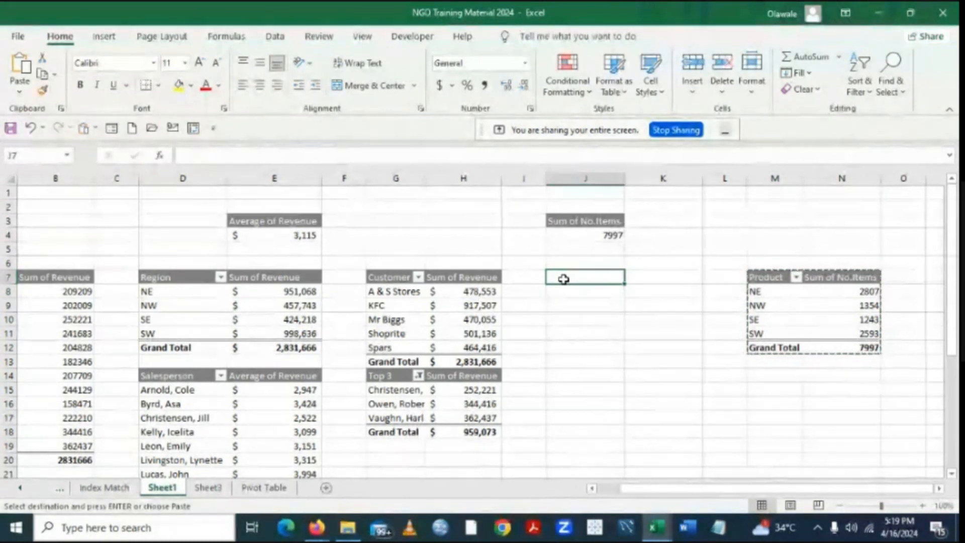
key(ctrl+v)
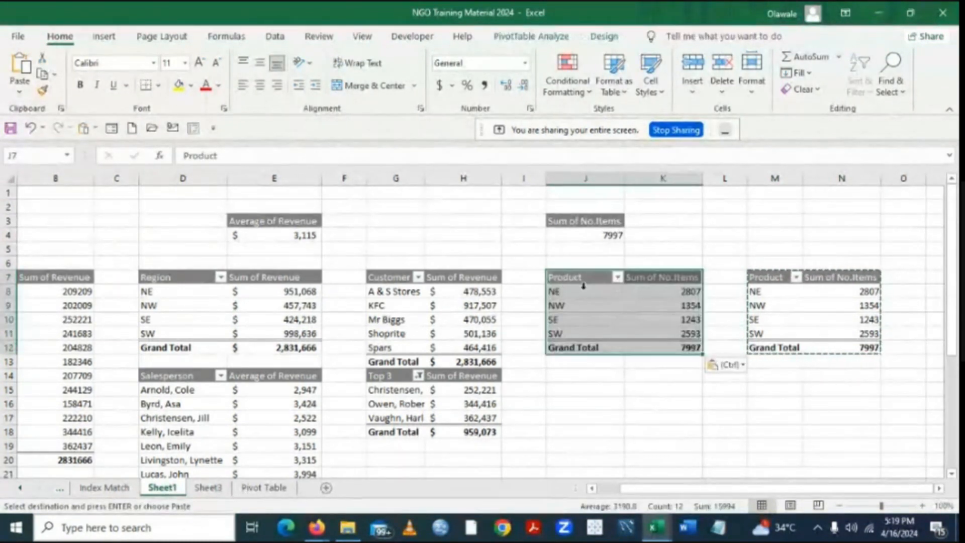
Delete the original Product PivotTable in M7:N12.
click(578, 281)
double_click(578, 281)
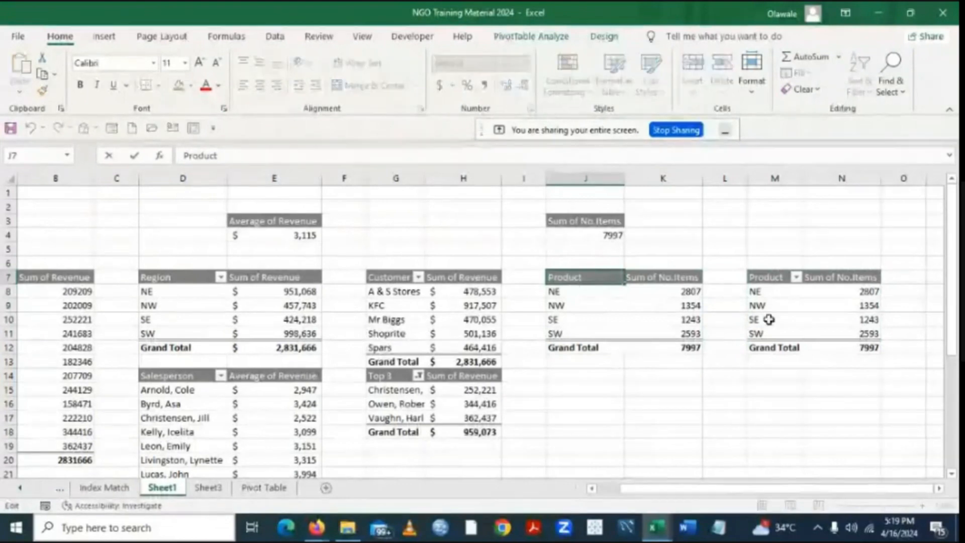
drag(759, 280, 811, 349)
key(Delete)
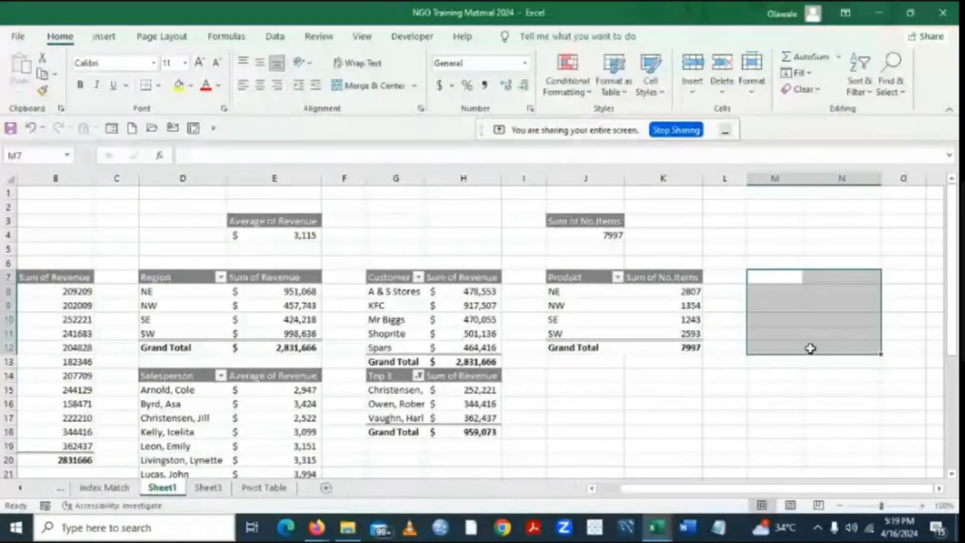
Replace the Region row field with Product in the No.Items PivotTable at J7 on Sheet1.
click(638, 420)
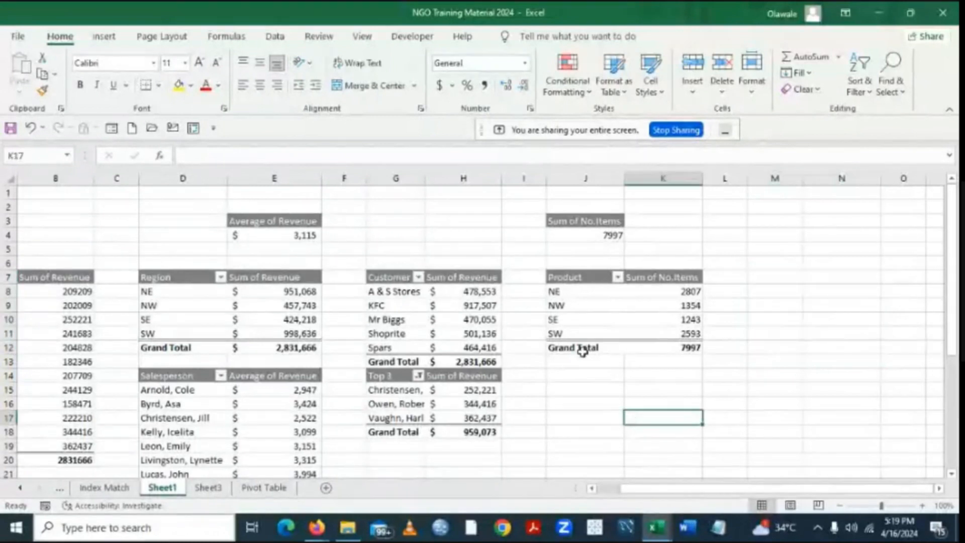
click(574, 278)
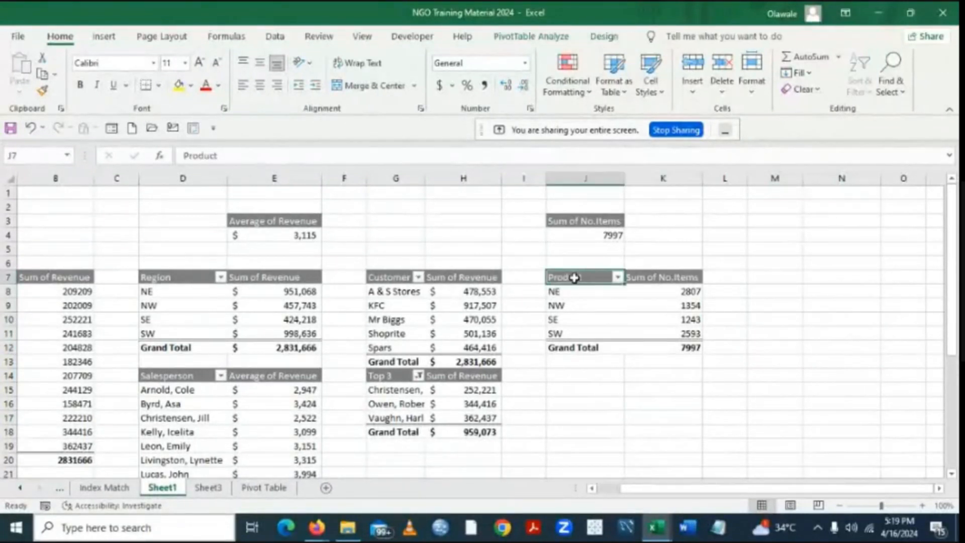
click(539, 40)
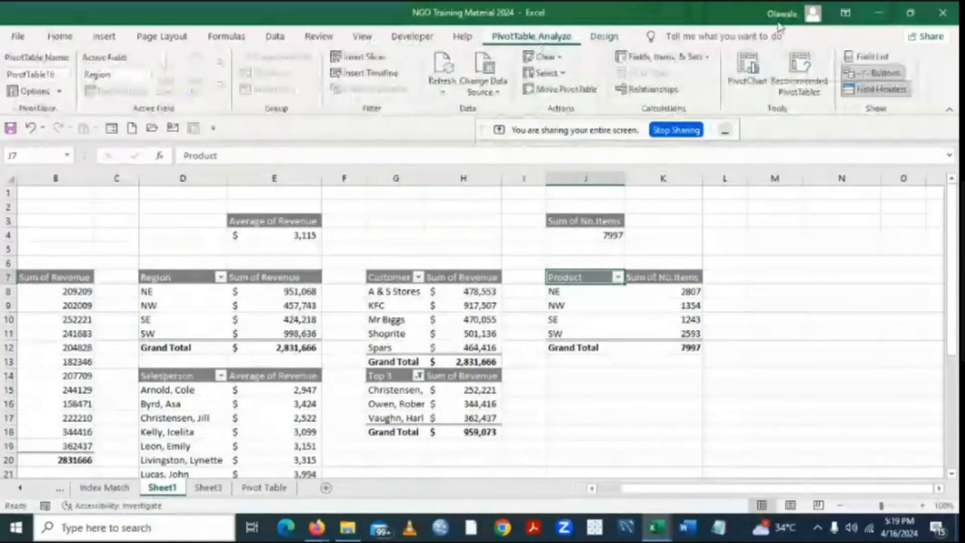
click(872, 56)
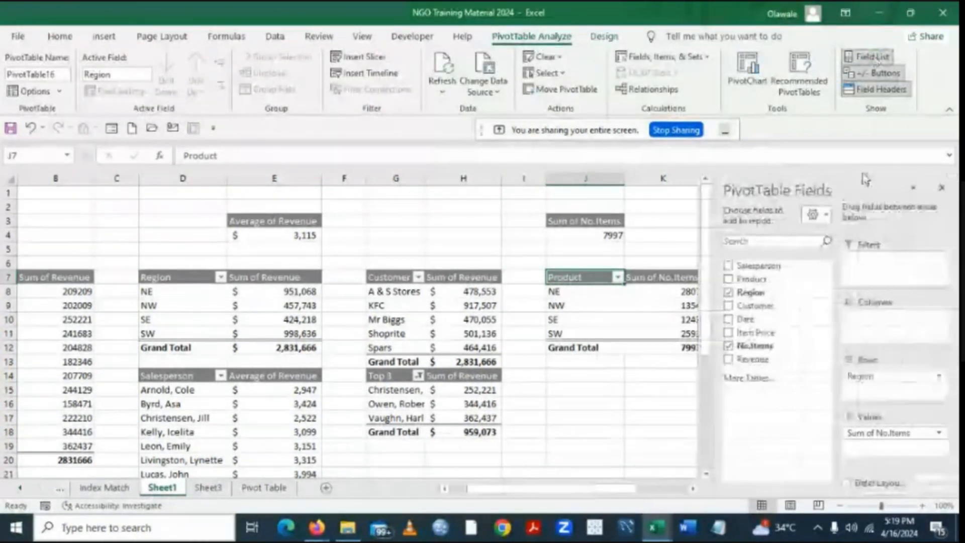
click(728, 292)
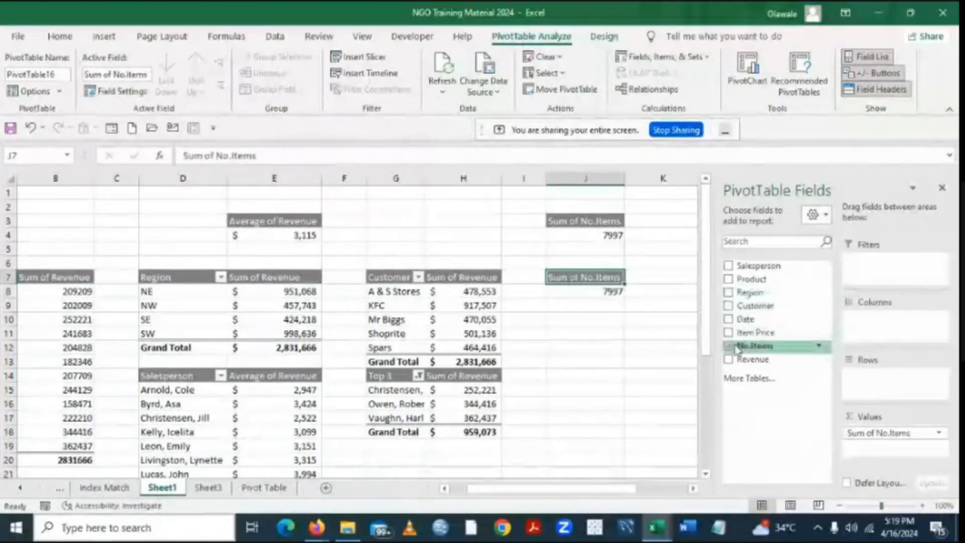
click(728, 281)
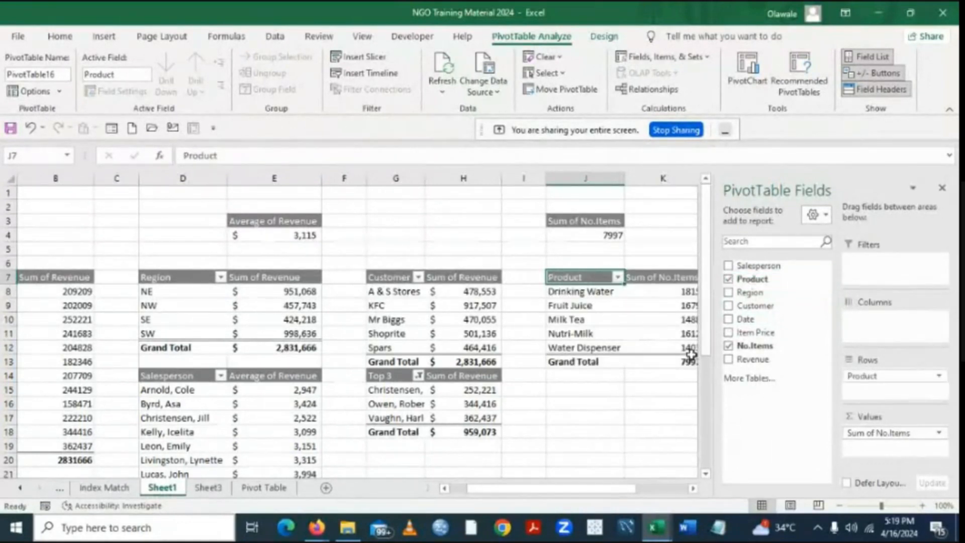
click(647, 419)
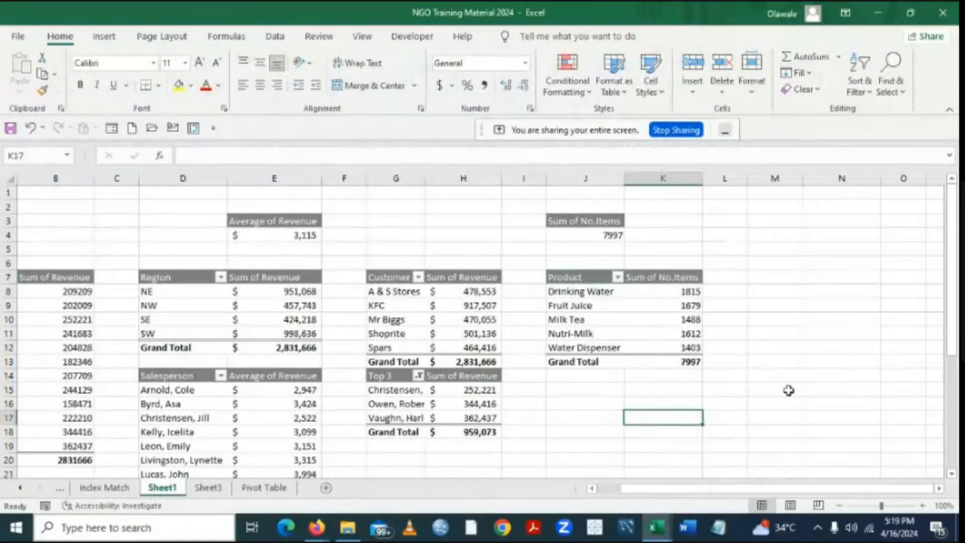
Insert a Clustered Column PivotChart from the Product PivotTable at J7.
click(581, 276)
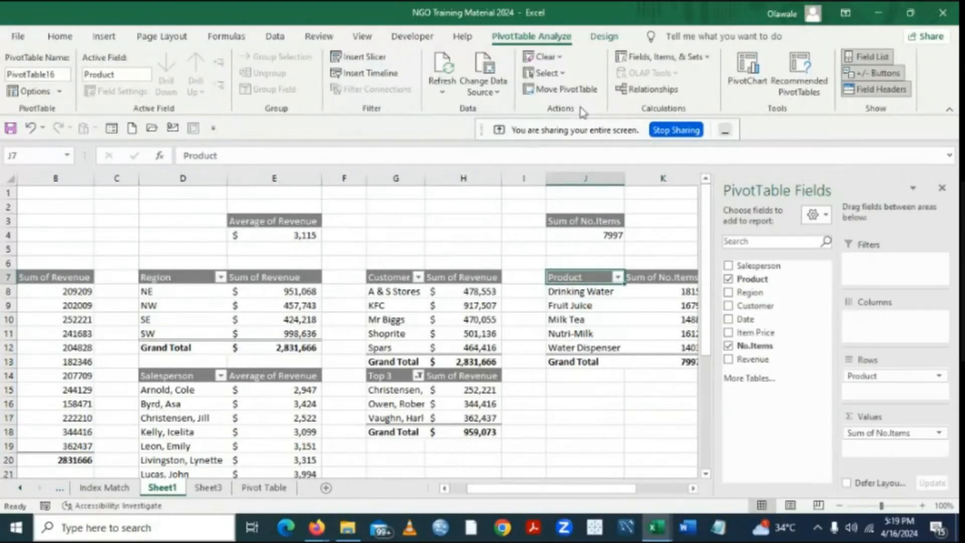
click(104, 37)
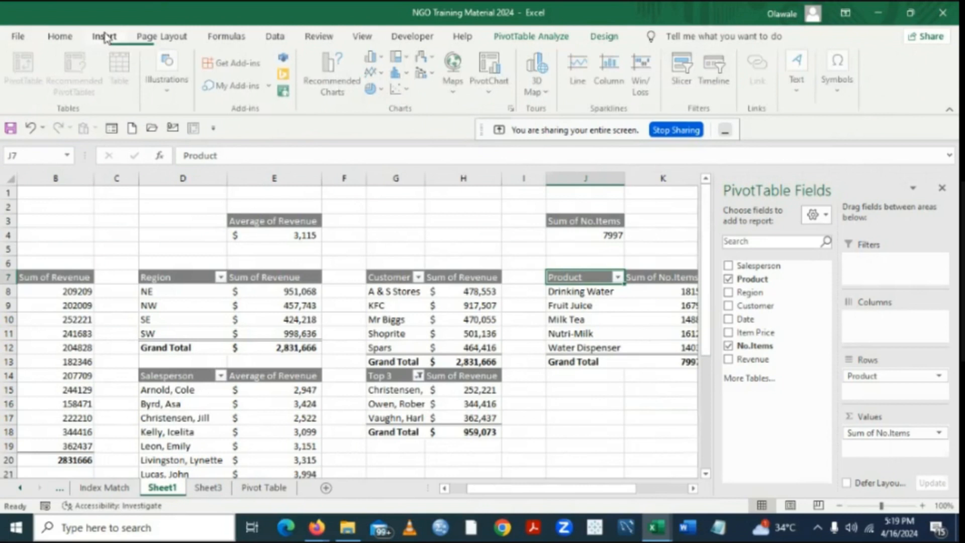
click(488, 86)
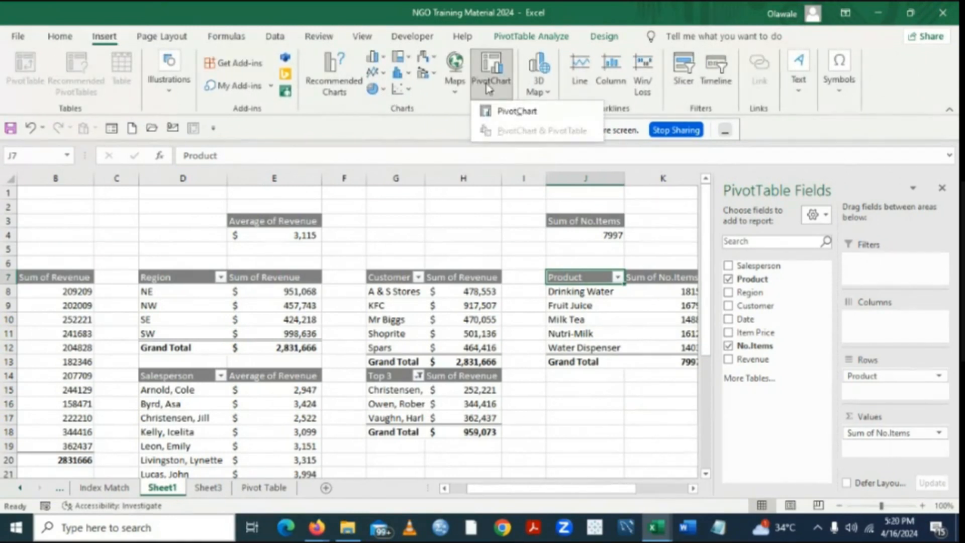
click(504, 110)
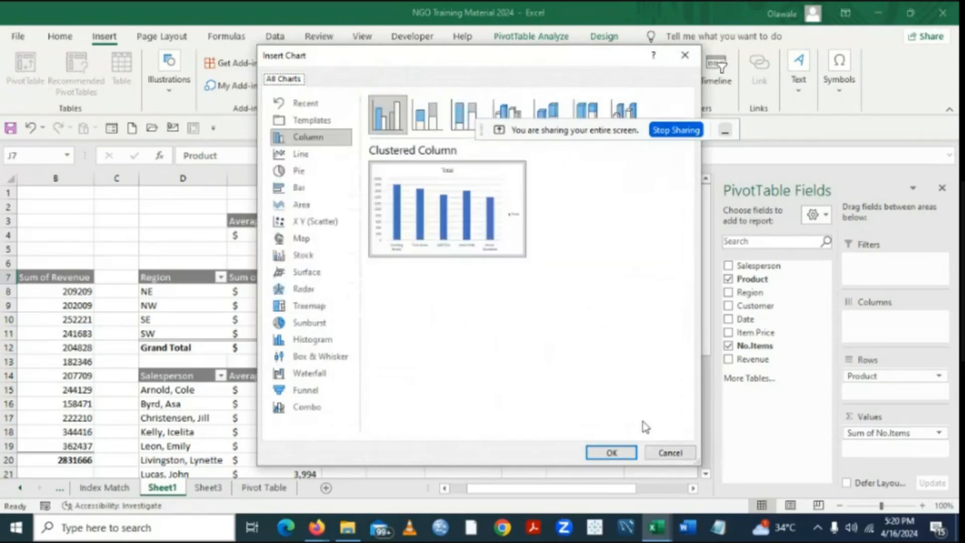
click(611, 453)
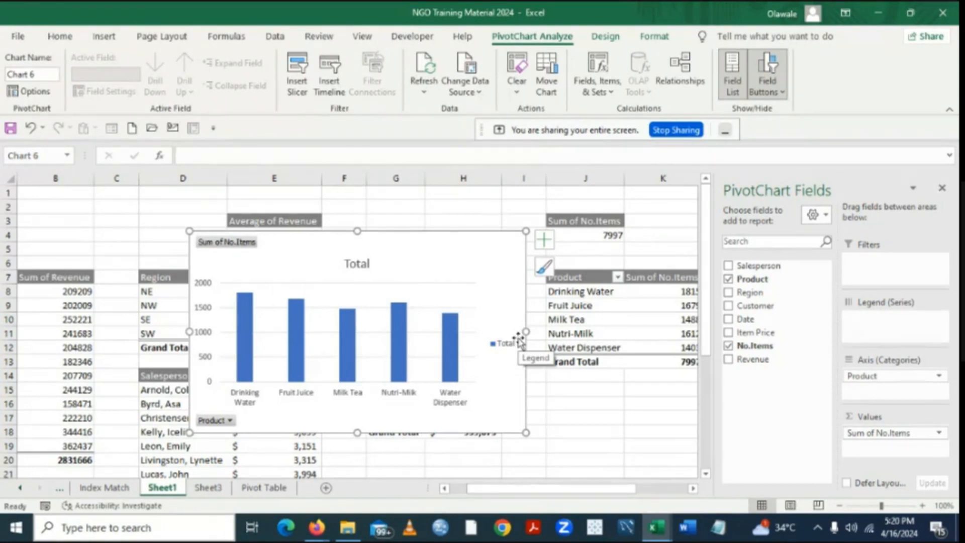
Cut the new product PivotChart from Sheet1, paste it at P5 on Sheet3, and close the field list.
key(Delete)
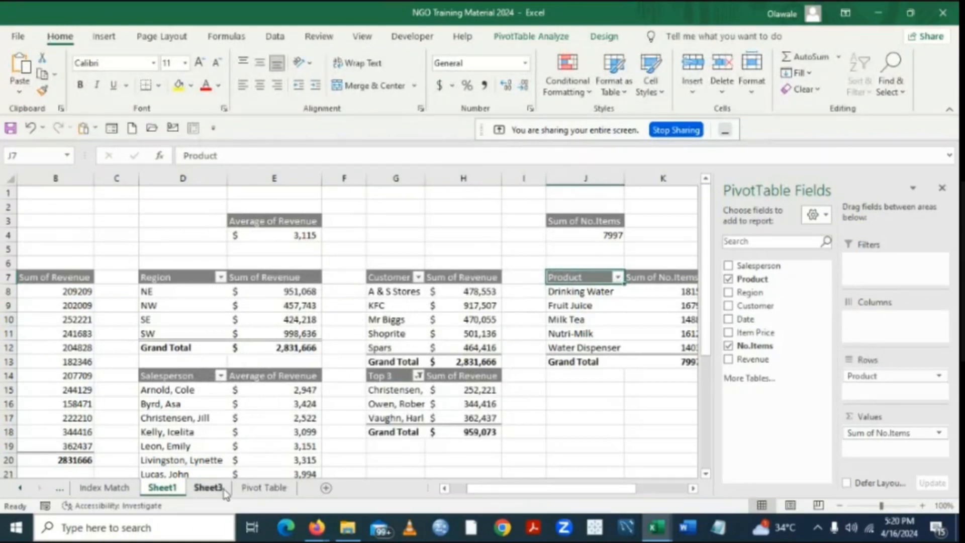
click(208, 487)
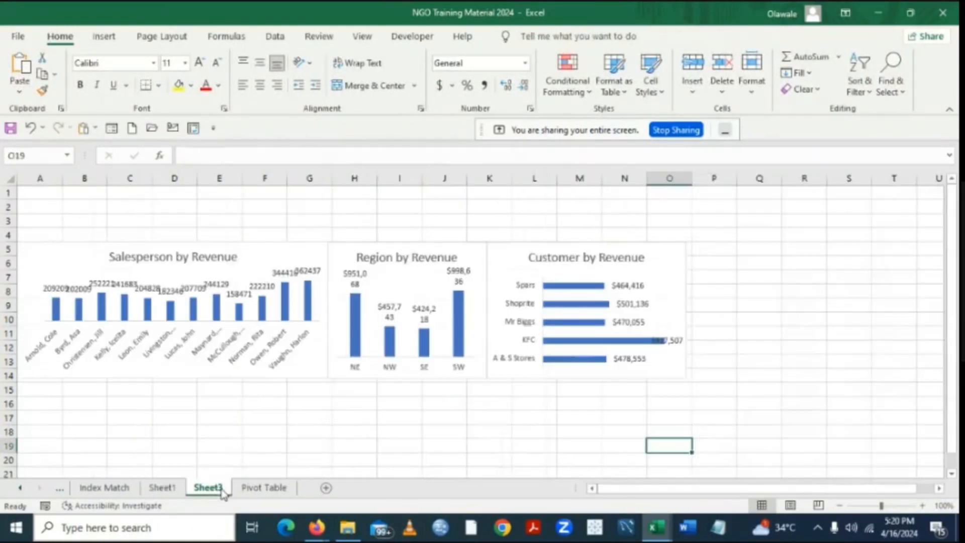
click(703, 251)
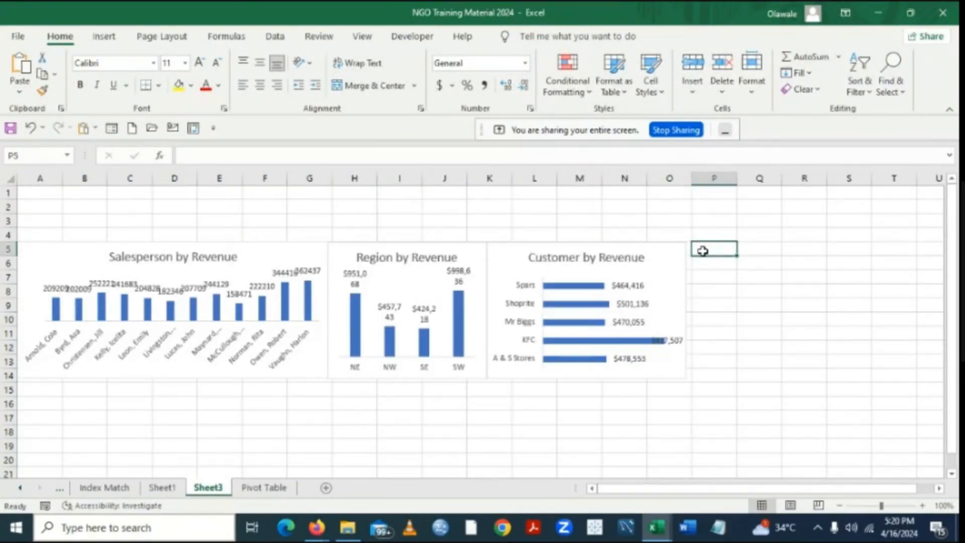
key(ctrl+v)
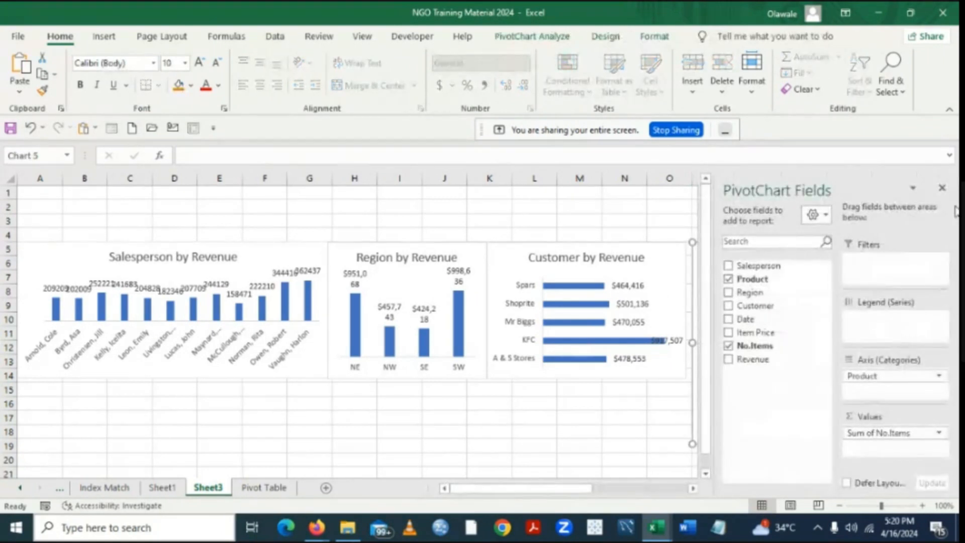
click(942, 187)
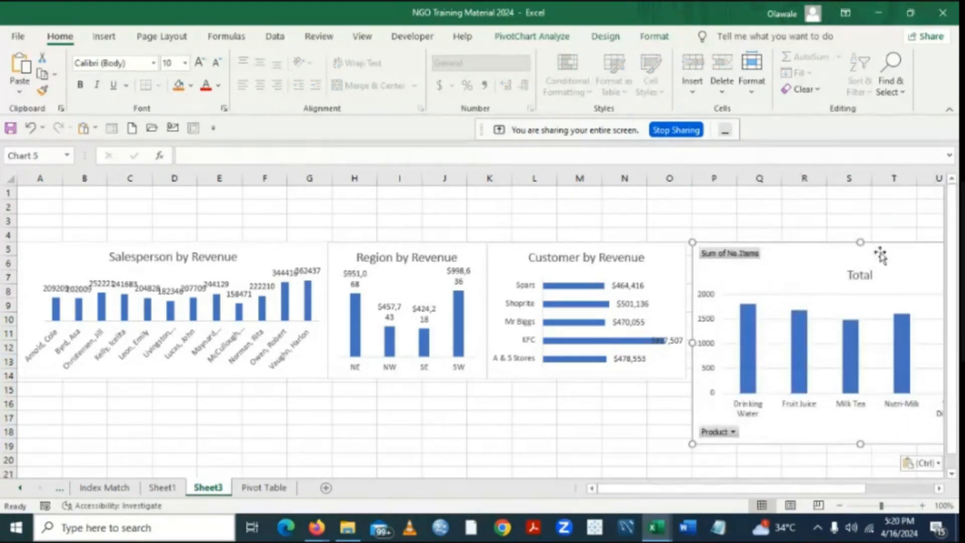
Shrink the product chart to about four columns by ten rows and place it directly beside the Customer by Revenue chart, covering about P5:S14.
drag(830, 262, 664, 252)
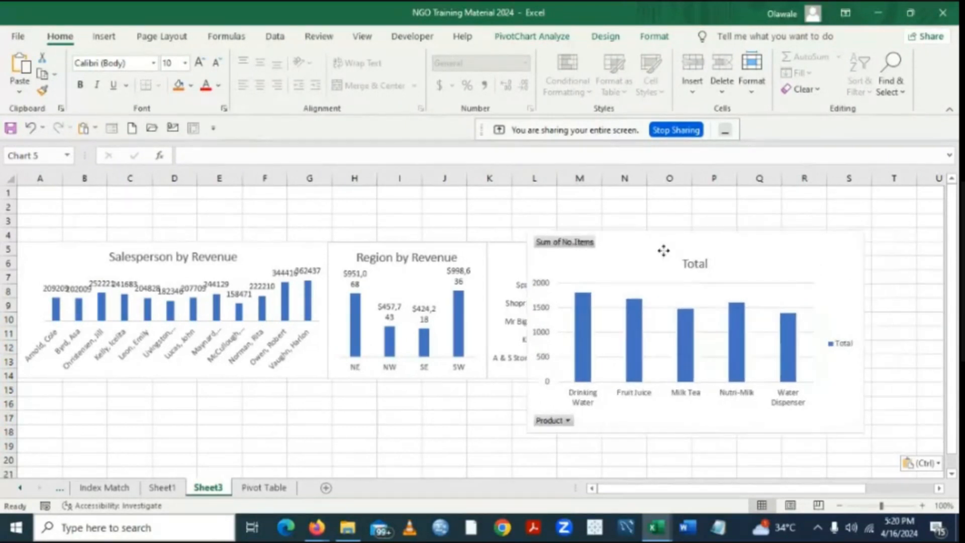
drag(863, 331, 750, 332)
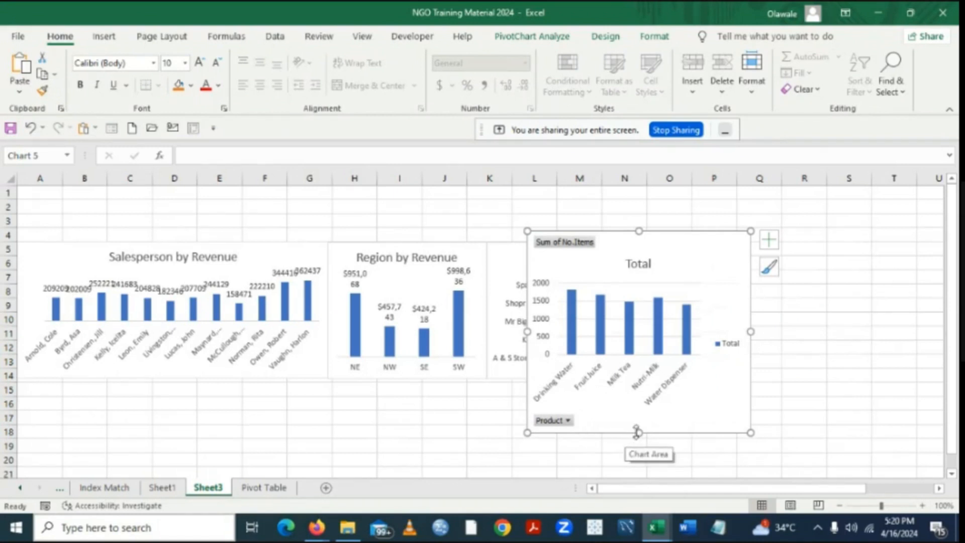
drag(635, 432, 631, 368)
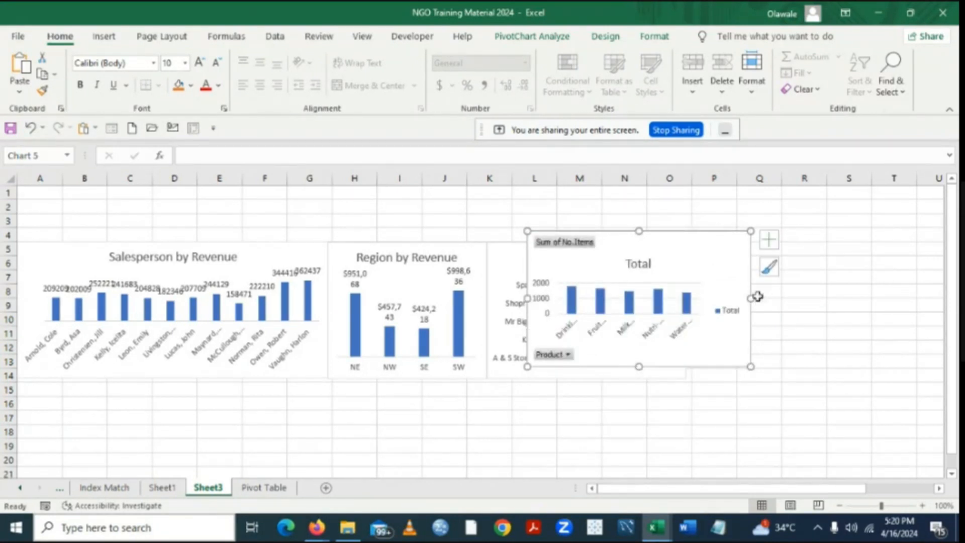
drag(752, 297, 722, 298)
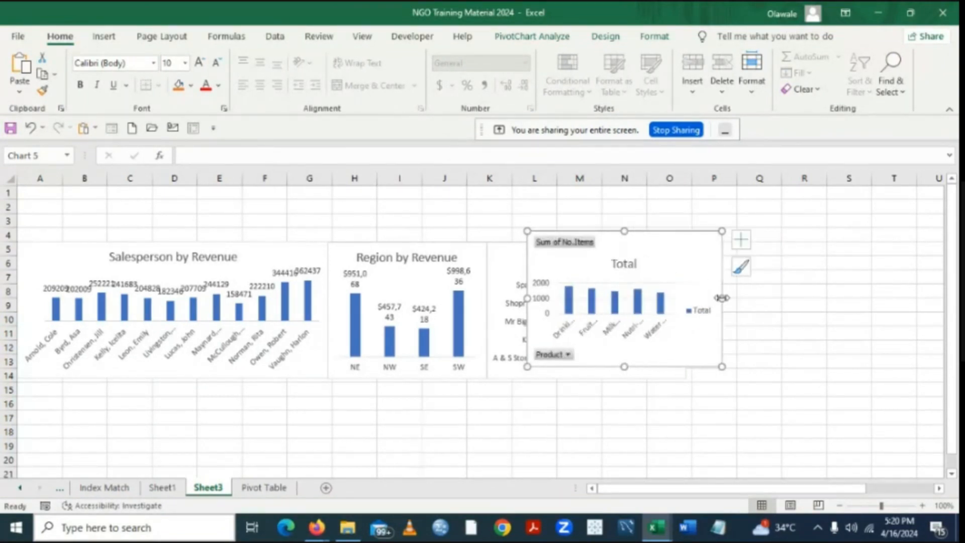
mouse_move(670, 246)
mouse_down()
mouse_move(841, 250)
mouse_move(829, 259)
mouse_up()
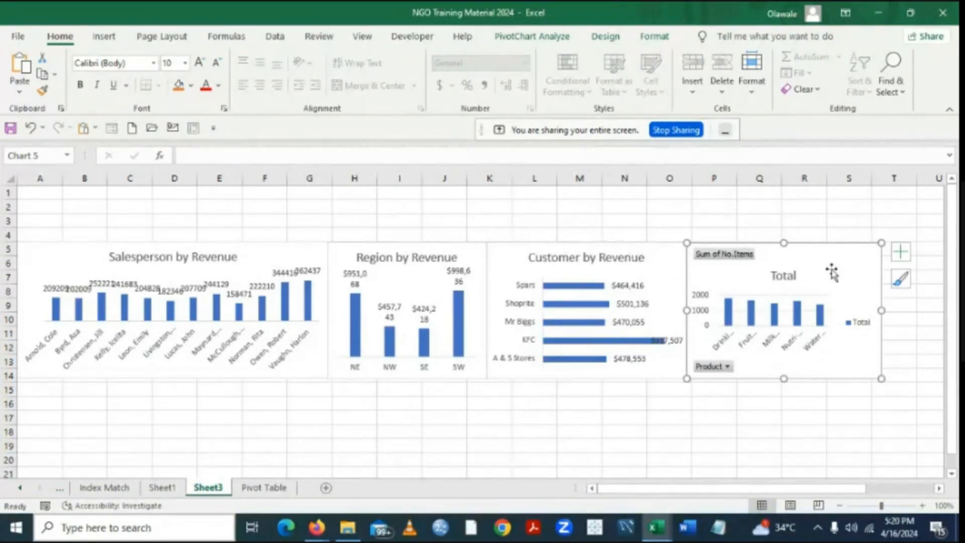
Change the product chart's title to "Product by No.items".
click(777, 281)
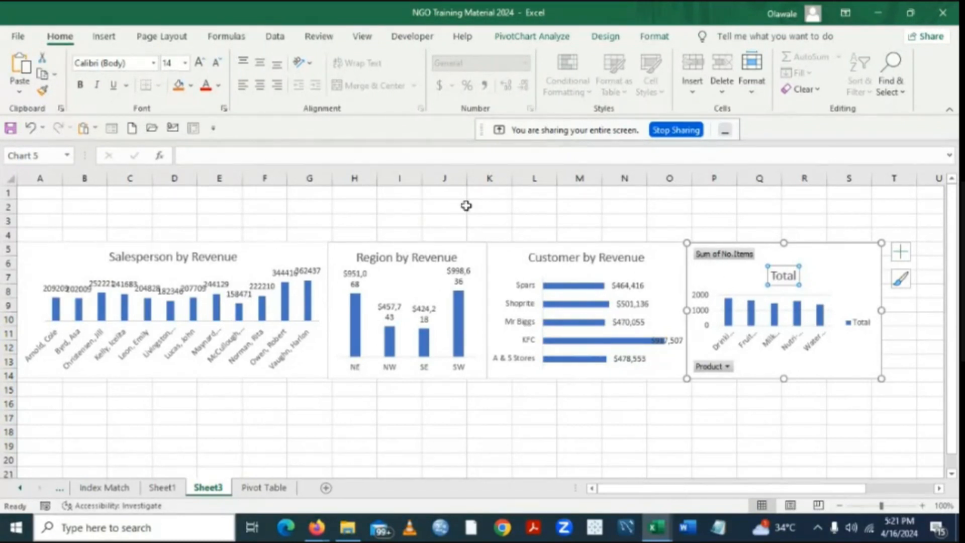
click(184, 156)
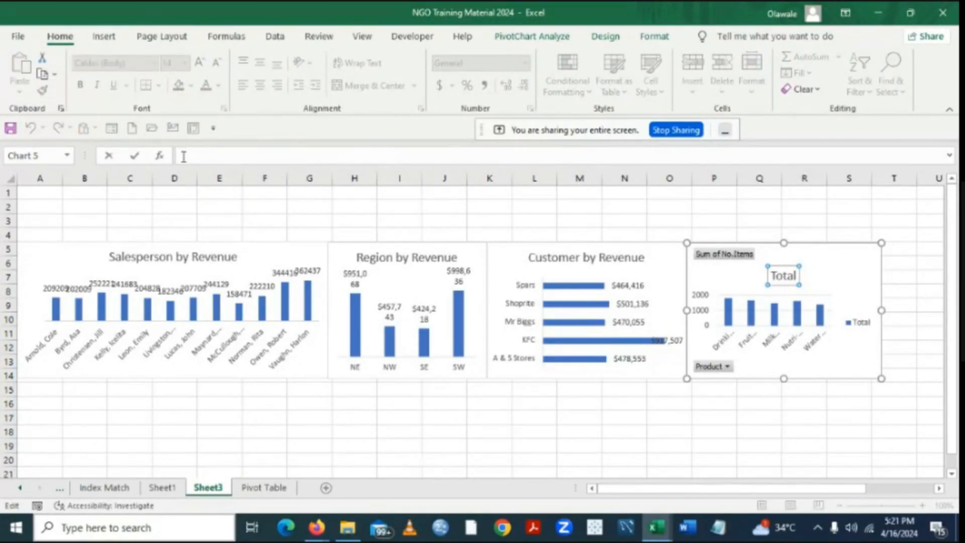
text(Product by)
text(n)
key(BackSpace)
key(BackSpace)
text(No.item)
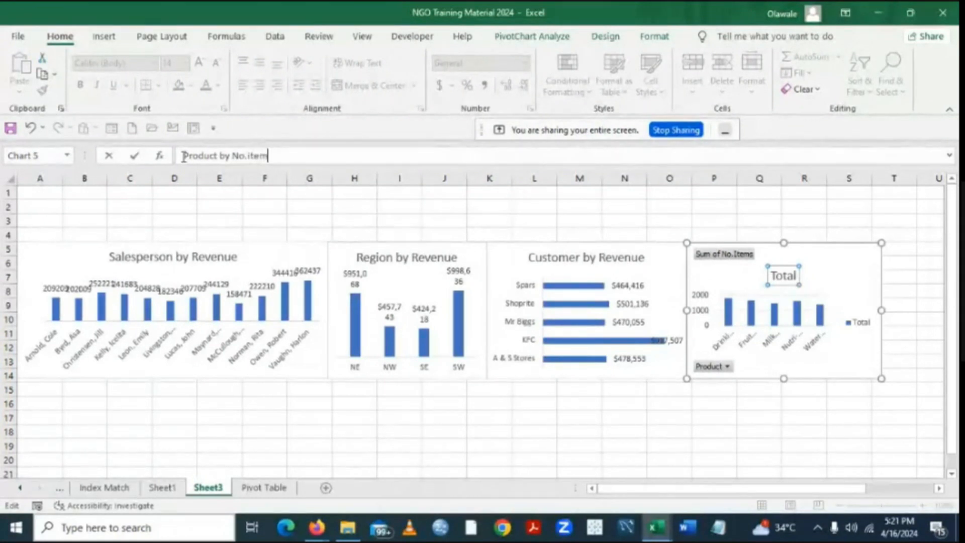
text(s)
key(Return)
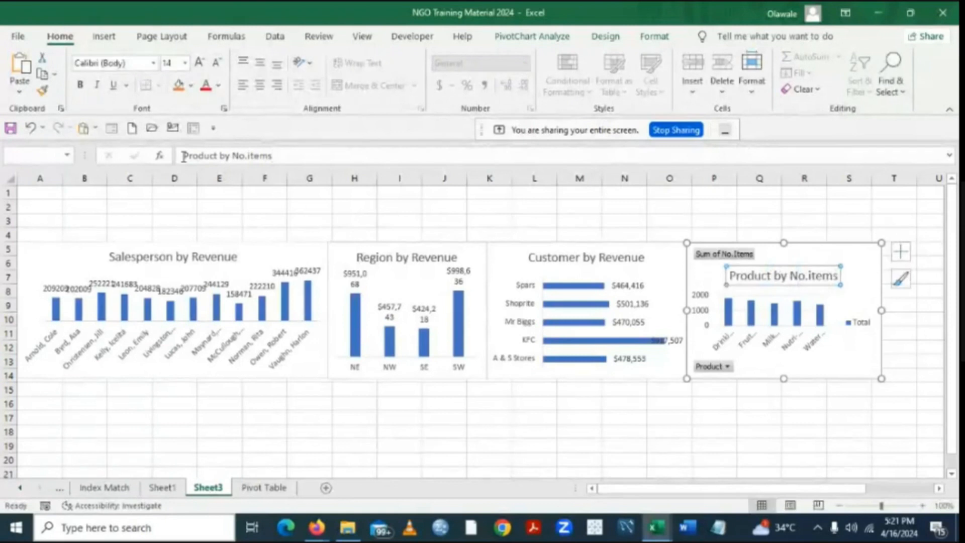
Remove the gridlines and legend from the Product by No.items chart and add data labels.
click(895, 259)
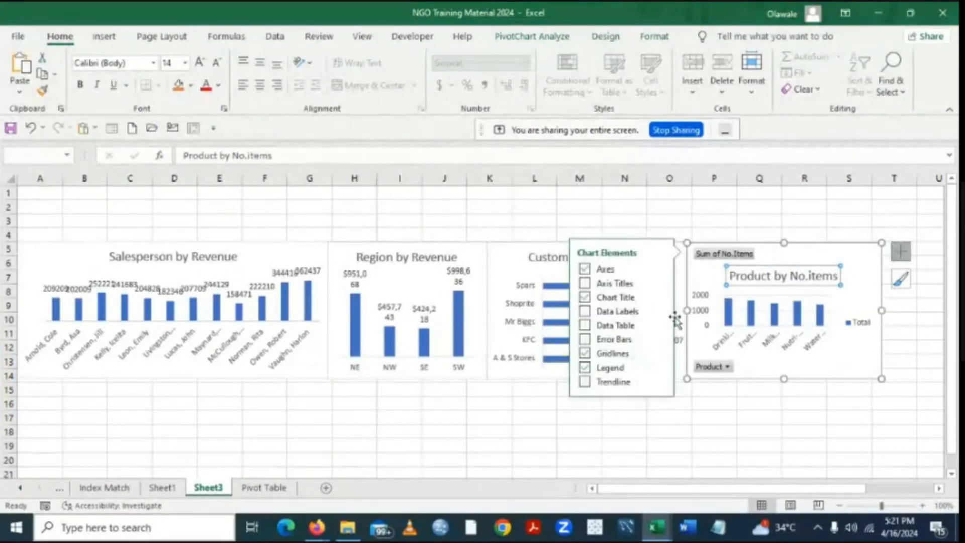
click(586, 354)
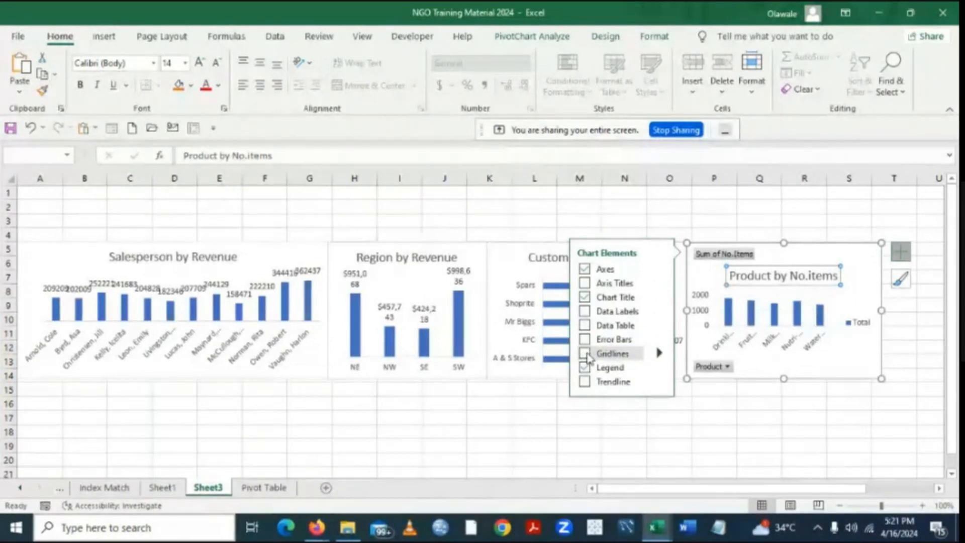
click(585, 370)
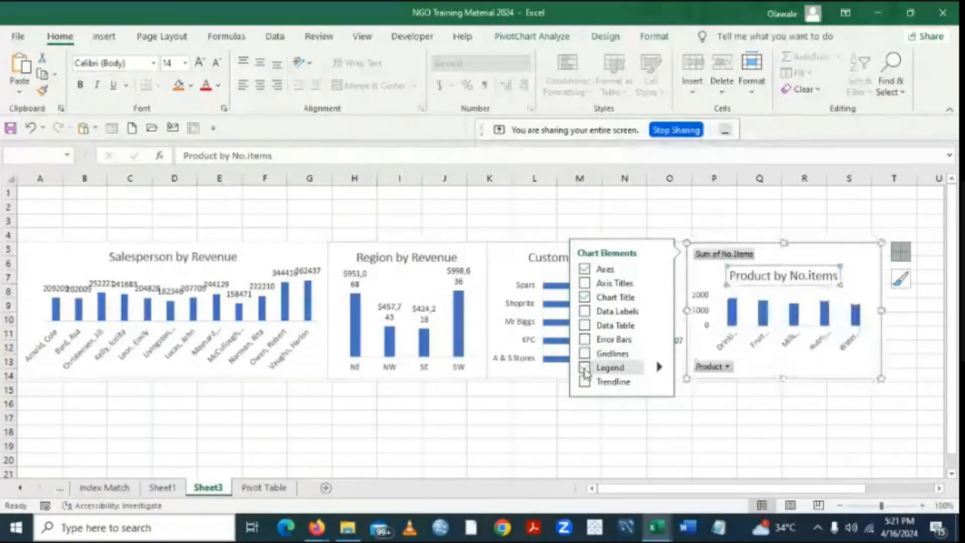
click(754, 361)
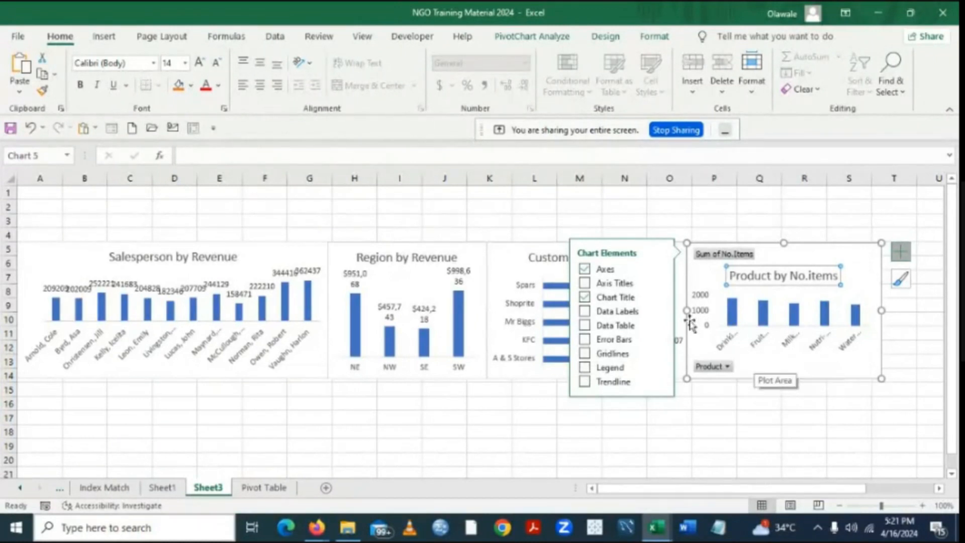
click(585, 311)
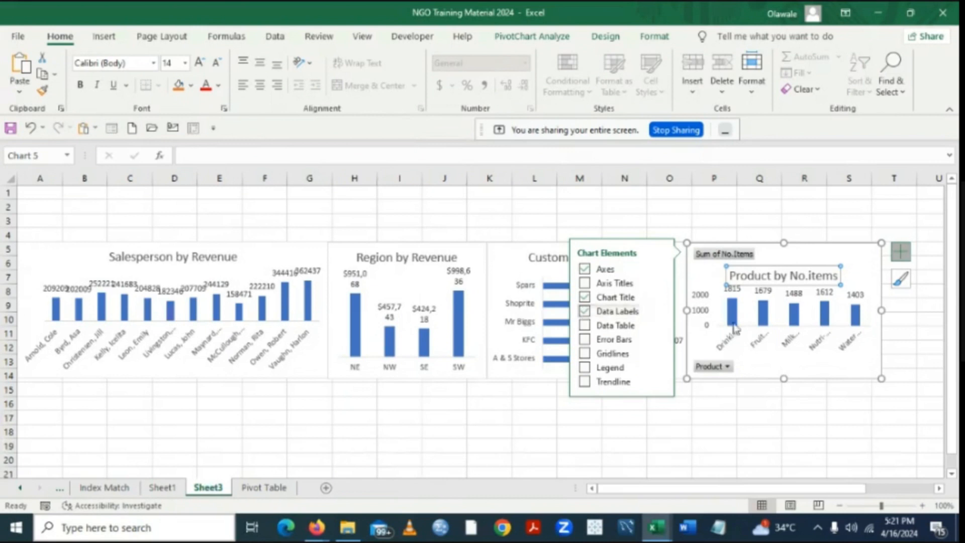
Delete the value axis of the Product by No.items chart and hide all its field buttons.
click(709, 296)
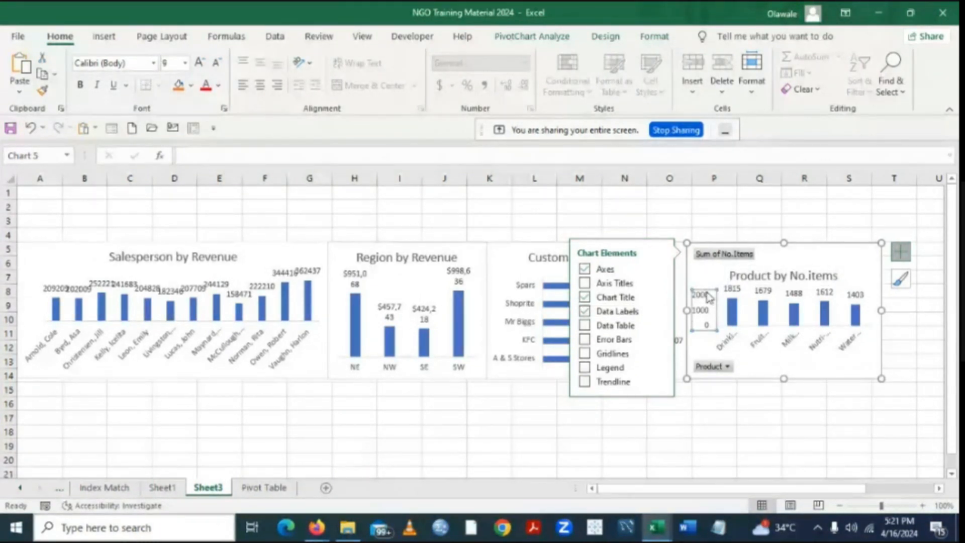
key(Delete)
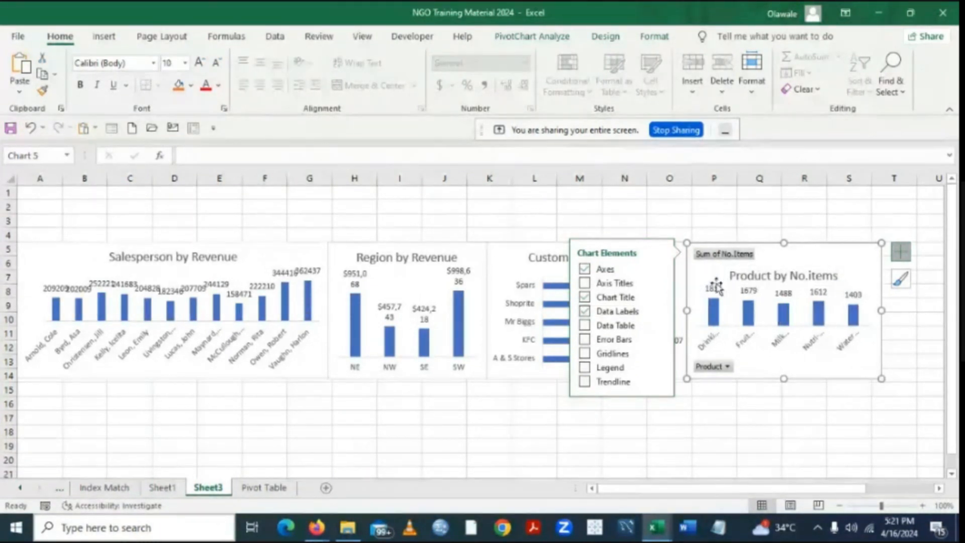
right_click(725, 255)
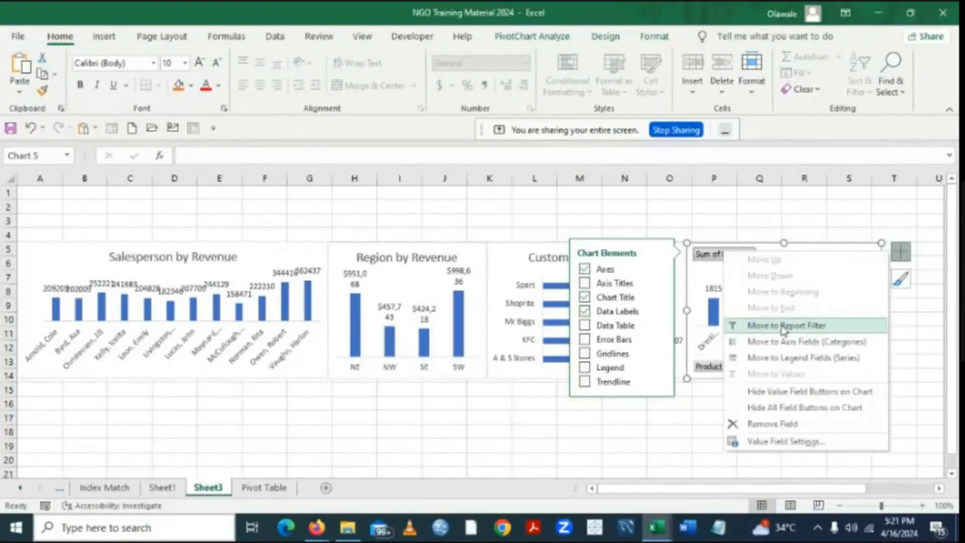
click(791, 408)
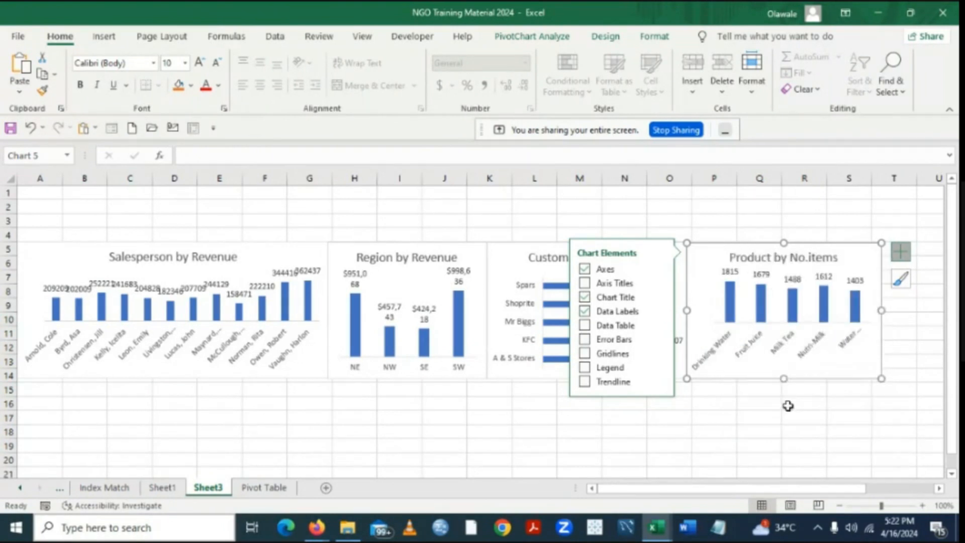
Go to Sheet1 and inspect the field list of the Region pivot table, hiding it again when finished.
click(706, 441)
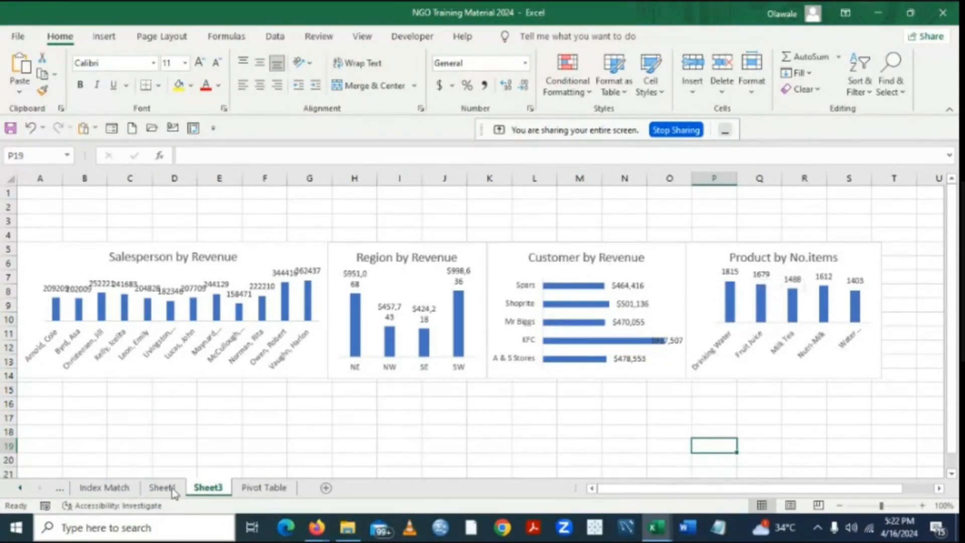
click(156, 490)
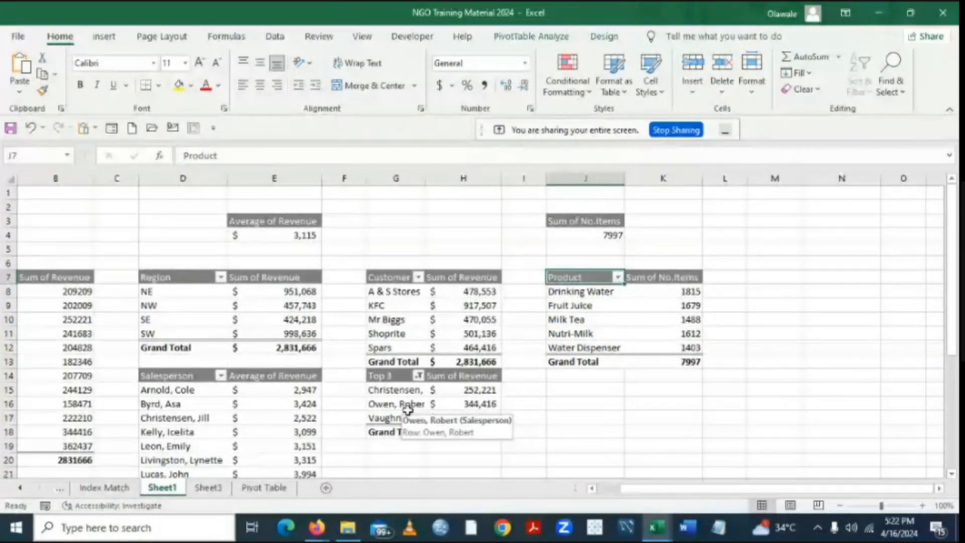
click(163, 280)
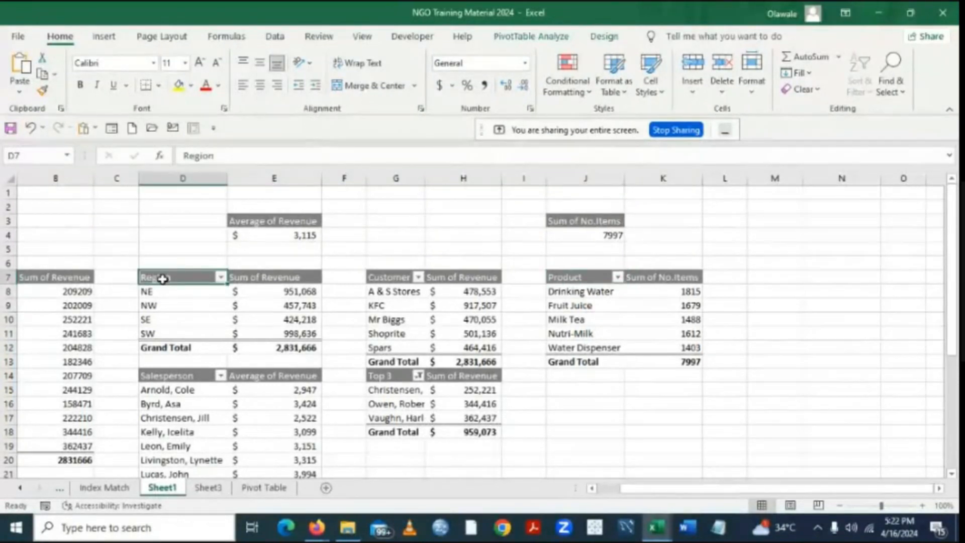
click(542, 37)
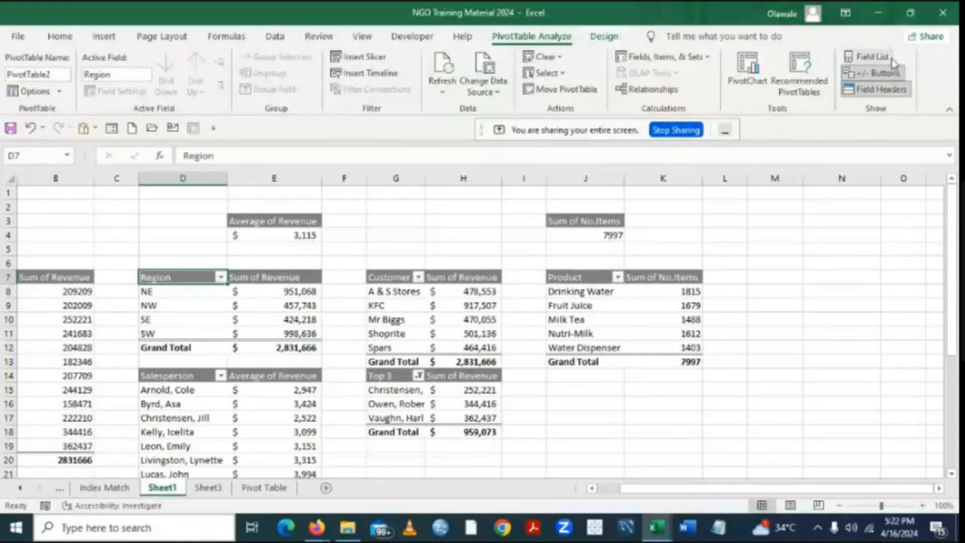
click(872, 57)
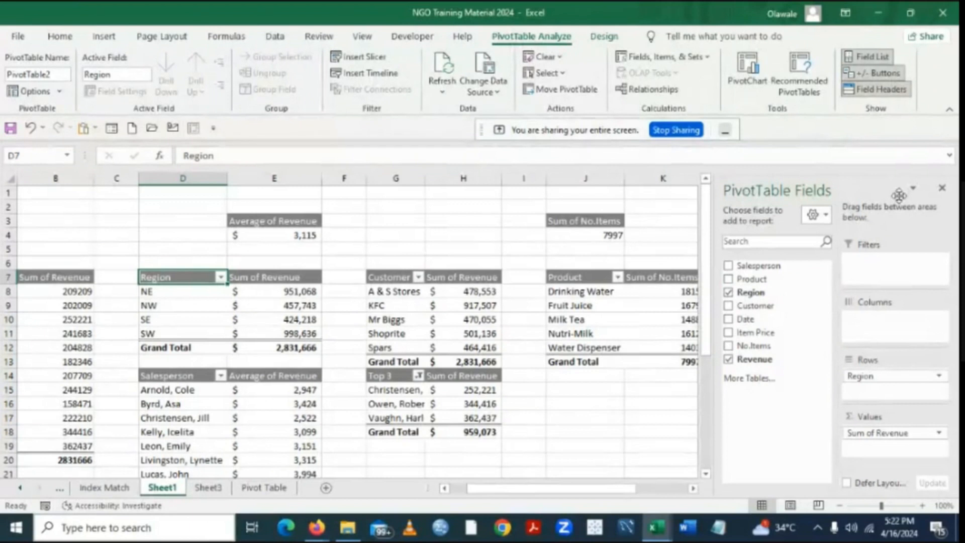
click(942, 190)
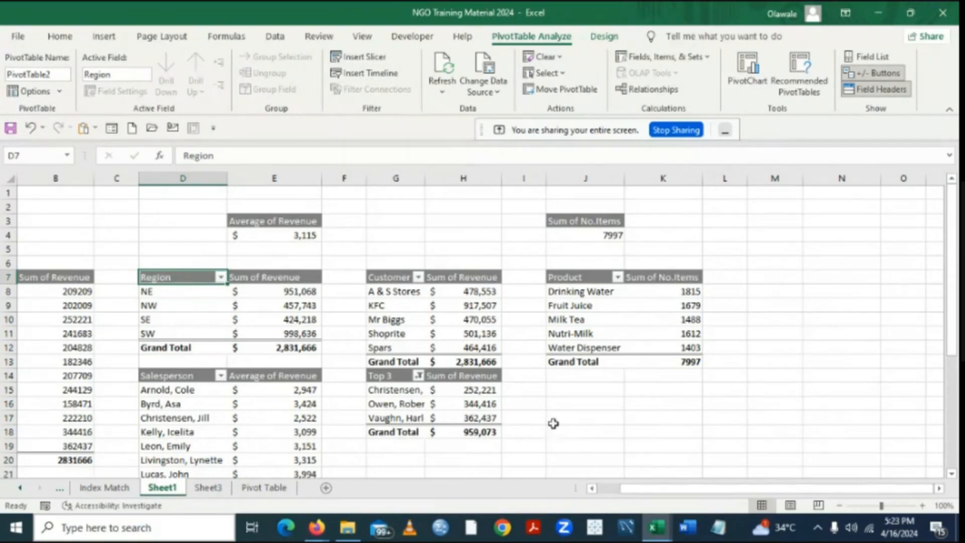
Insert a clustered column PivotChart from the Sheet1 pivot table of average revenue by salesperson.
click(178, 375)
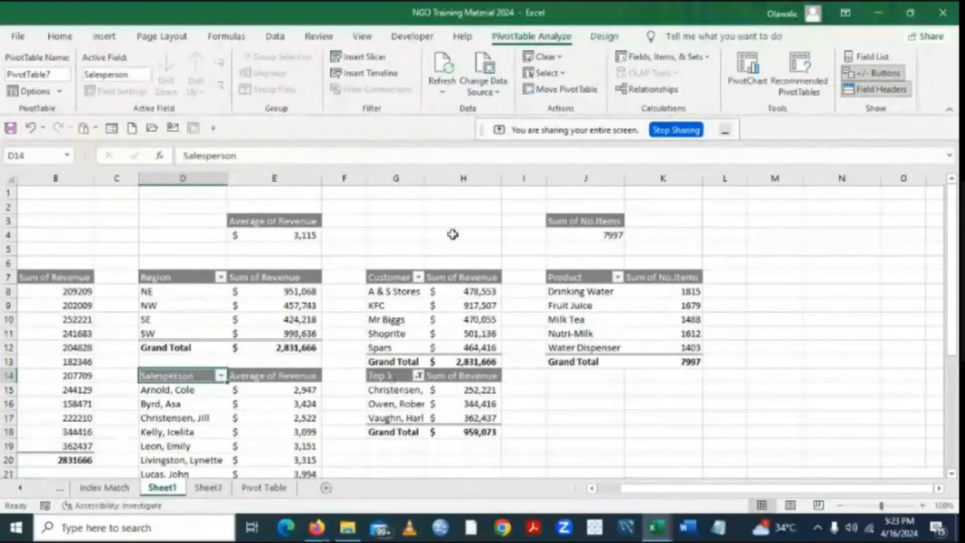
click(113, 41)
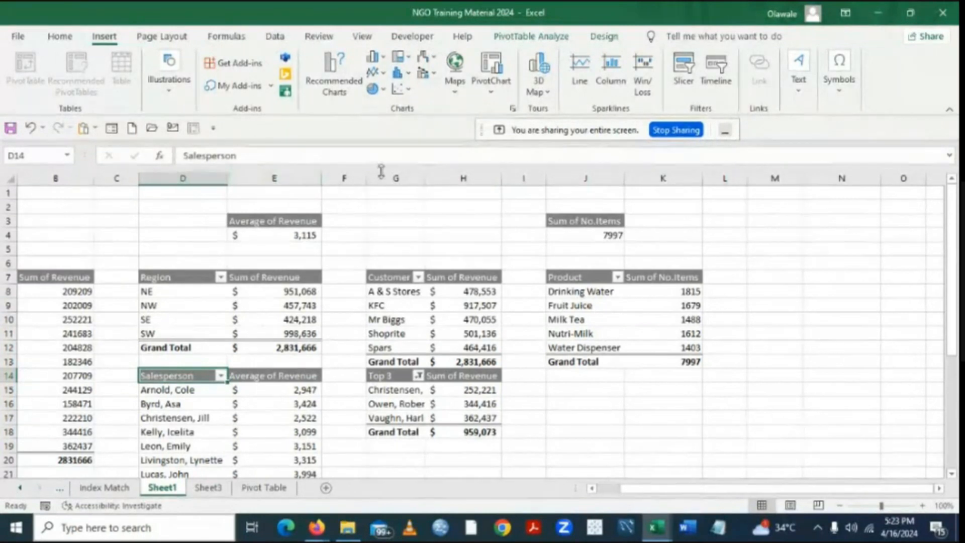
click(490, 93)
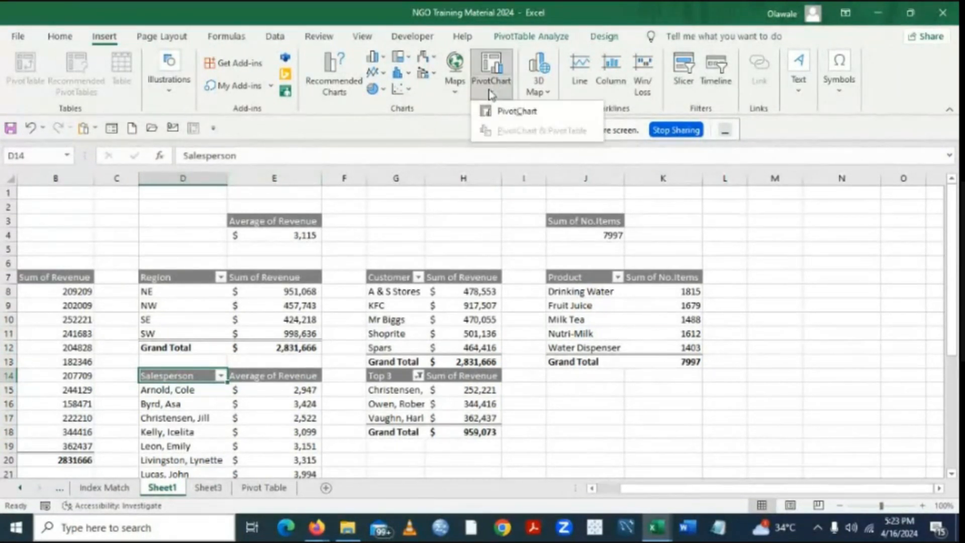
click(505, 113)
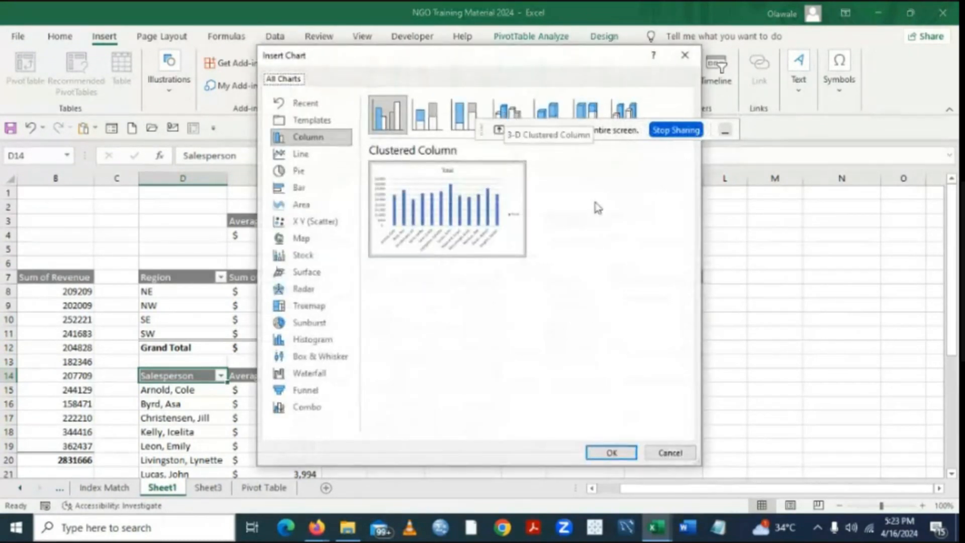
mouse_move(480, 237)
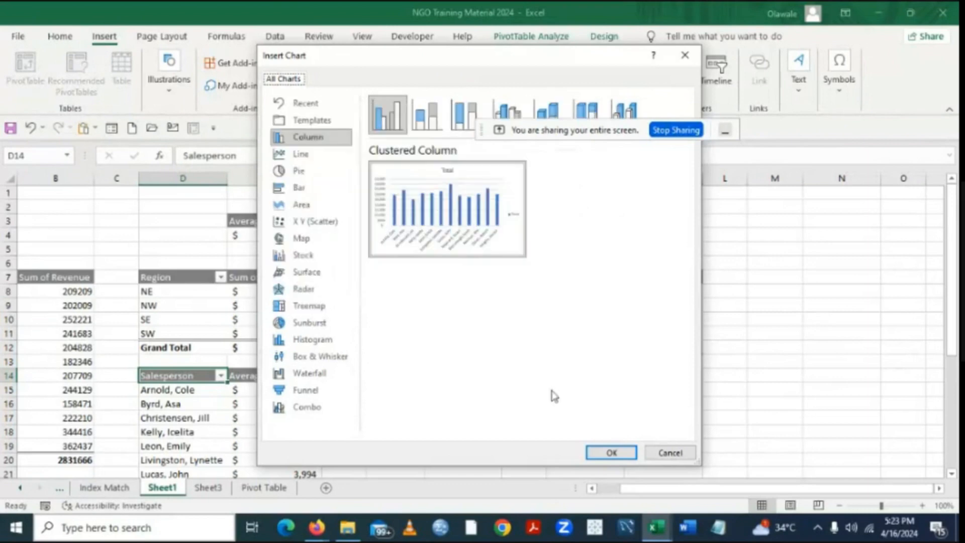
click(607, 454)
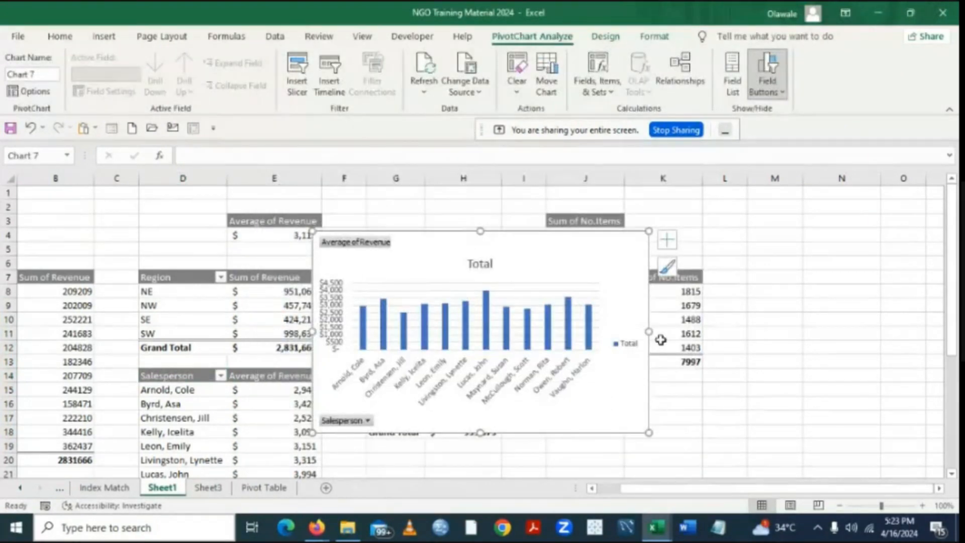
Shrink the average revenue chart to about eleven rows tall and roughly two thirds of its original width.
drag(649, 332, 541, 335)
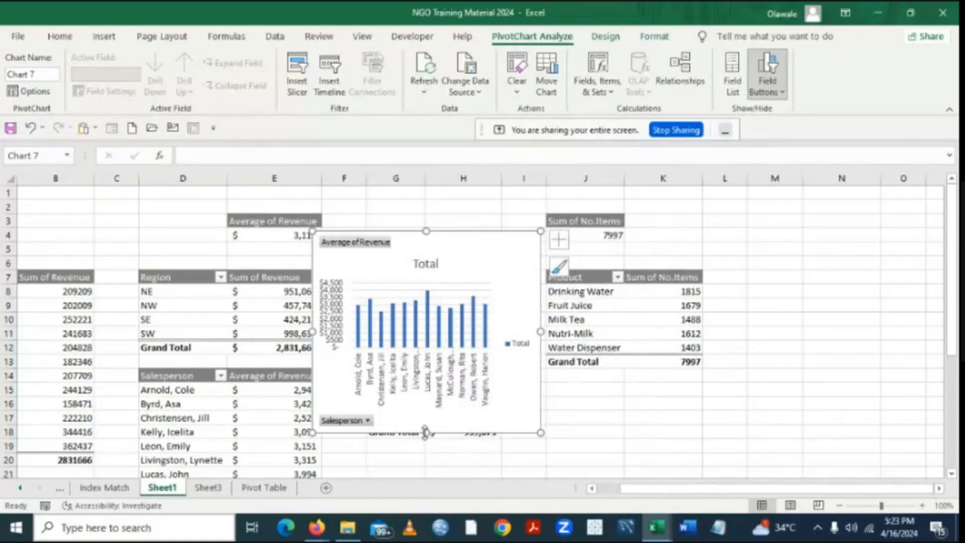
drag(427, 432, 425, 382)
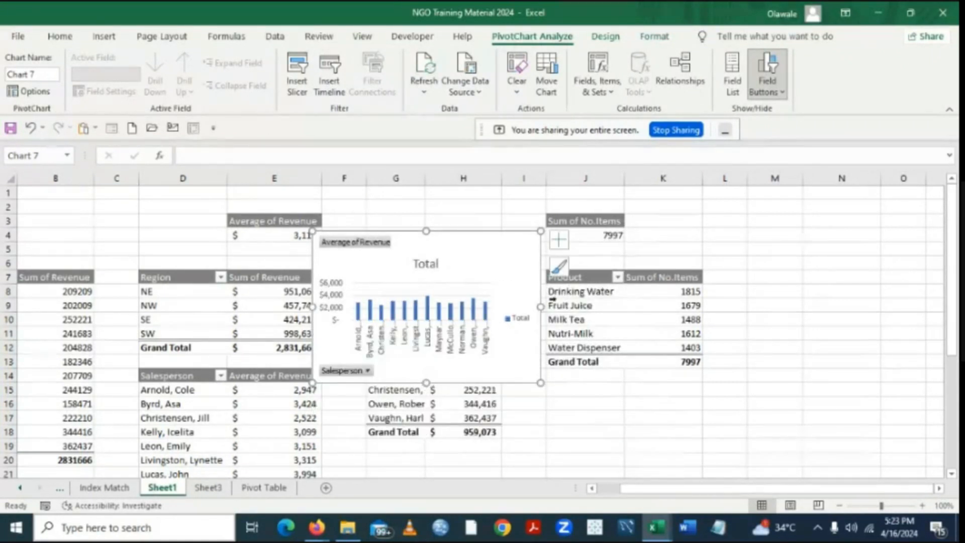
drag(540, 306, 527, 306)
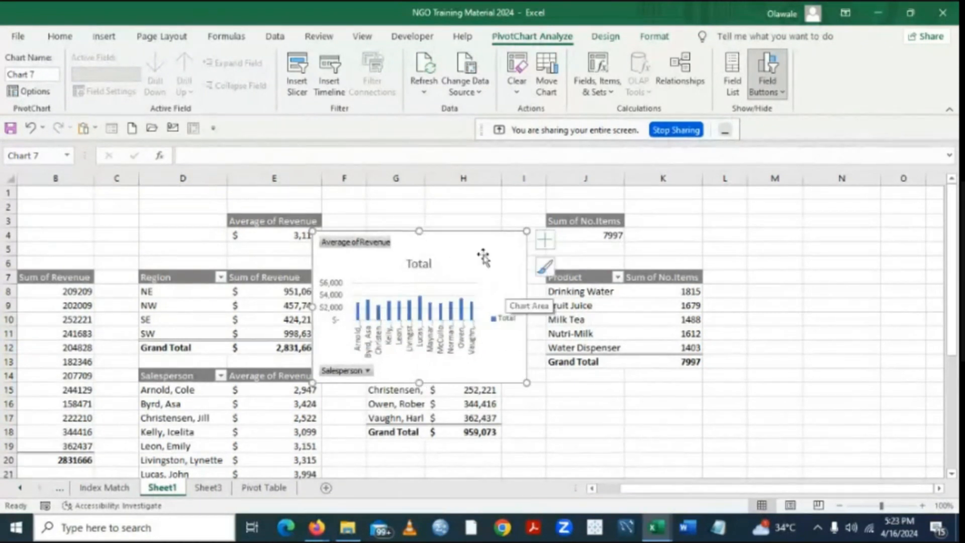
Move the average revenue chart to Sheet3 directly beneath the Salesperson by Revenue chart and widen it to about five columns.
key(Delete)
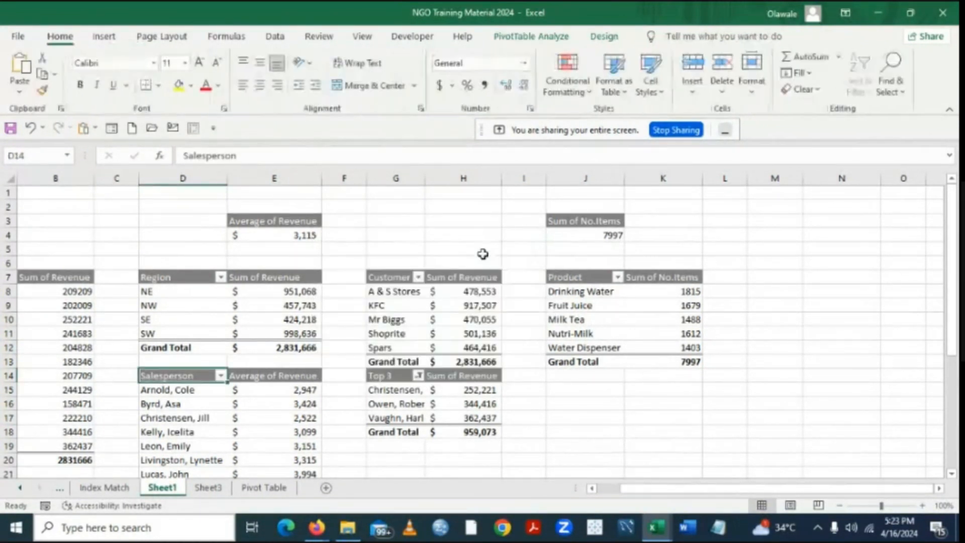
click(210, 489)
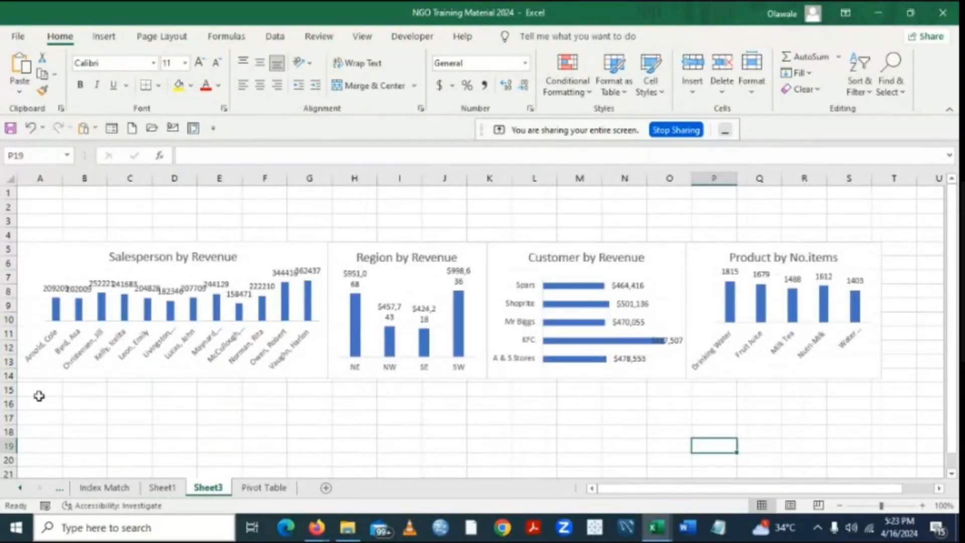
click(38, 393)
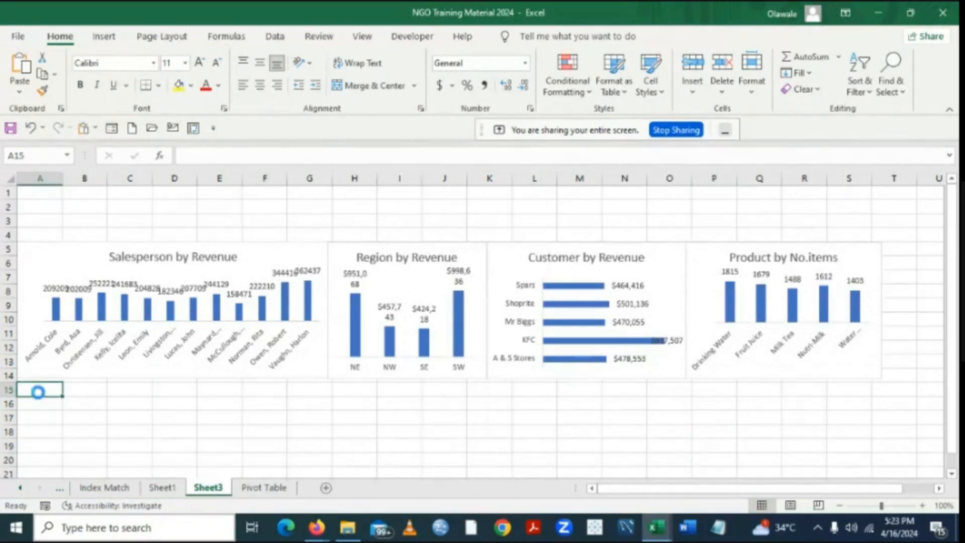
key(ctrl+v)
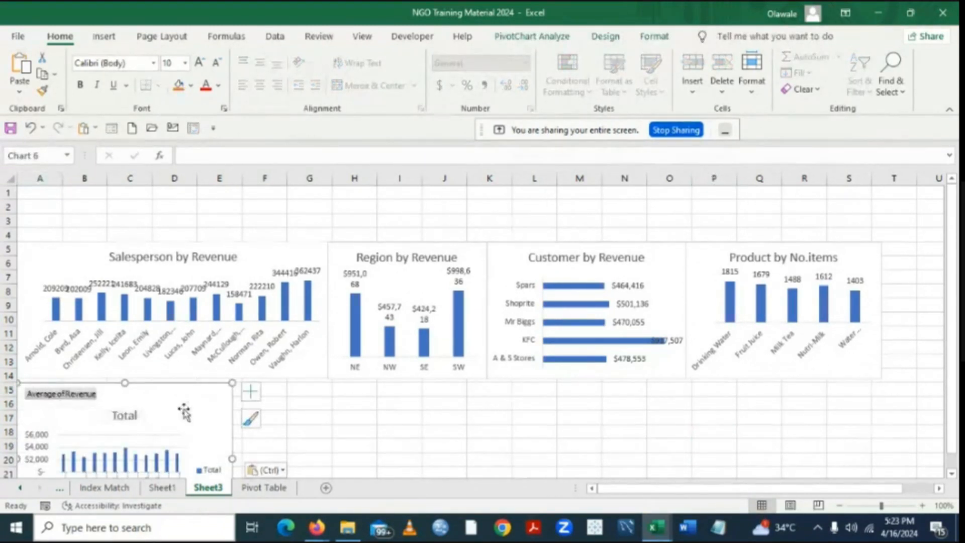
drag(197, 397, 197, 390)
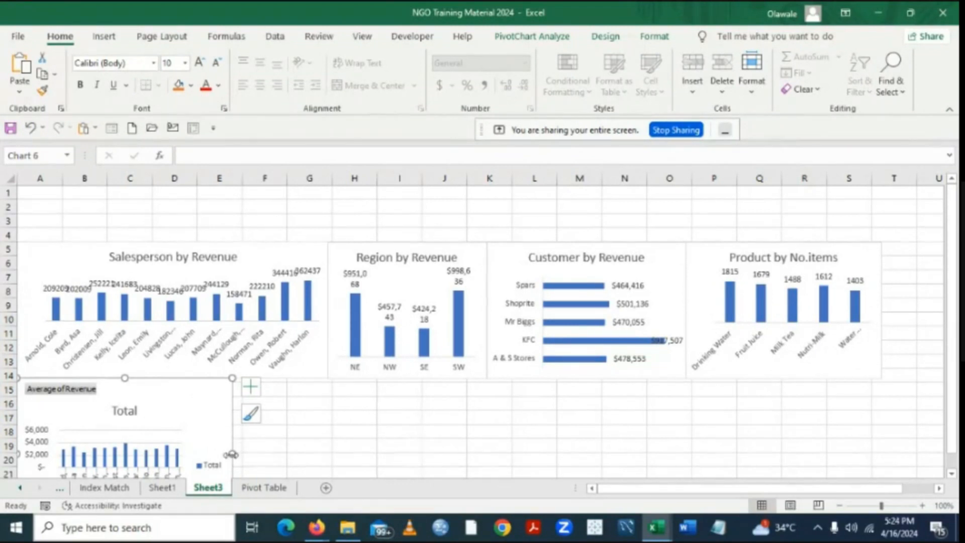
drag(231, 454, 255, 454)
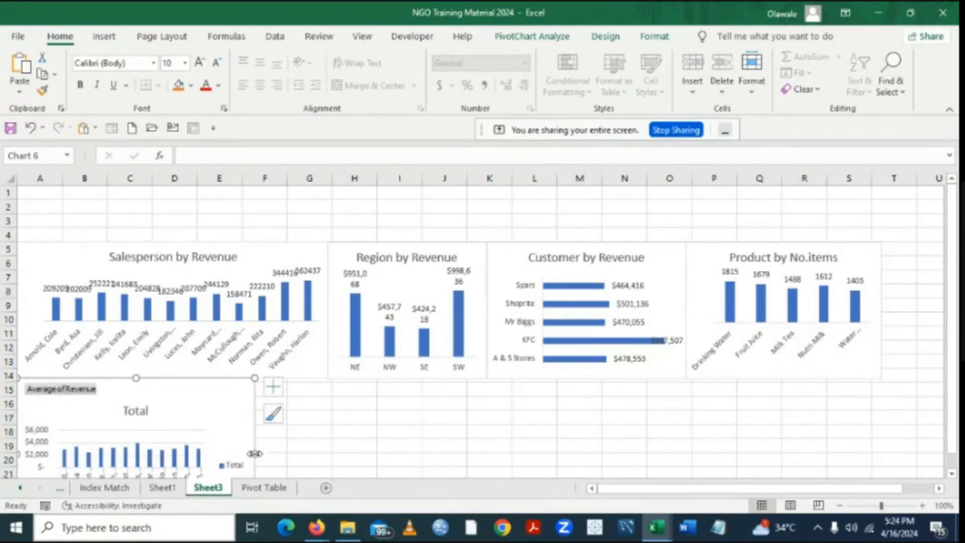
Change the average revenue chart's title to "Salesperson by Average Revenue".
click(139, 412)
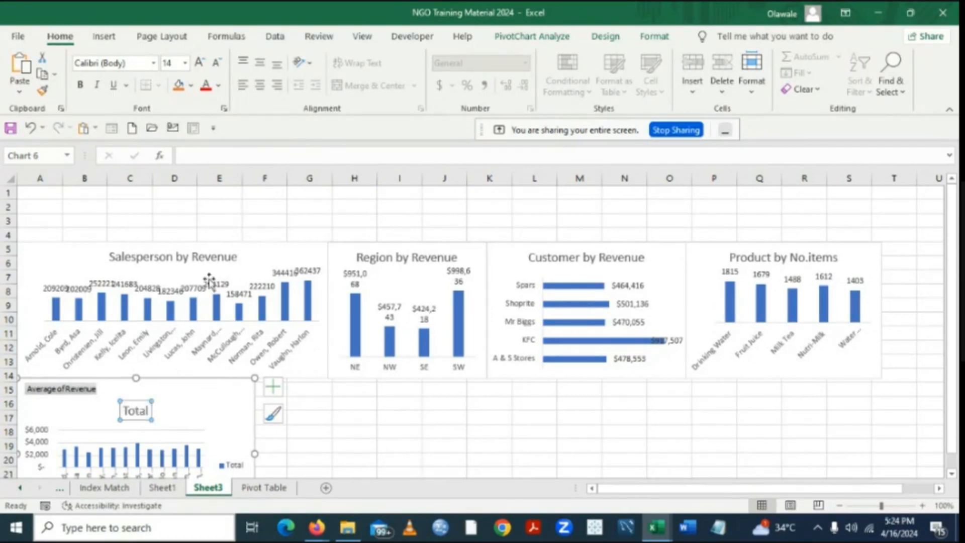
click(199, 157)
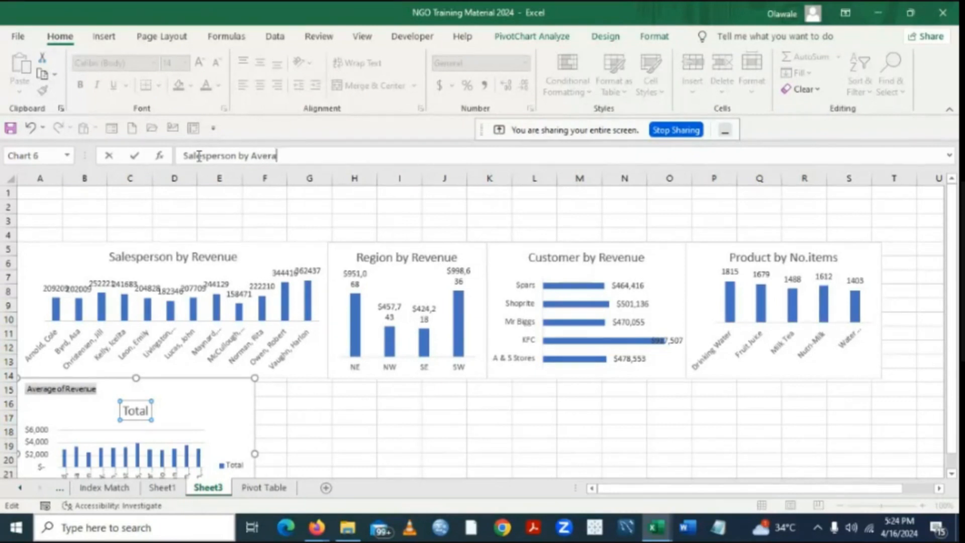
text(ge Revenue)
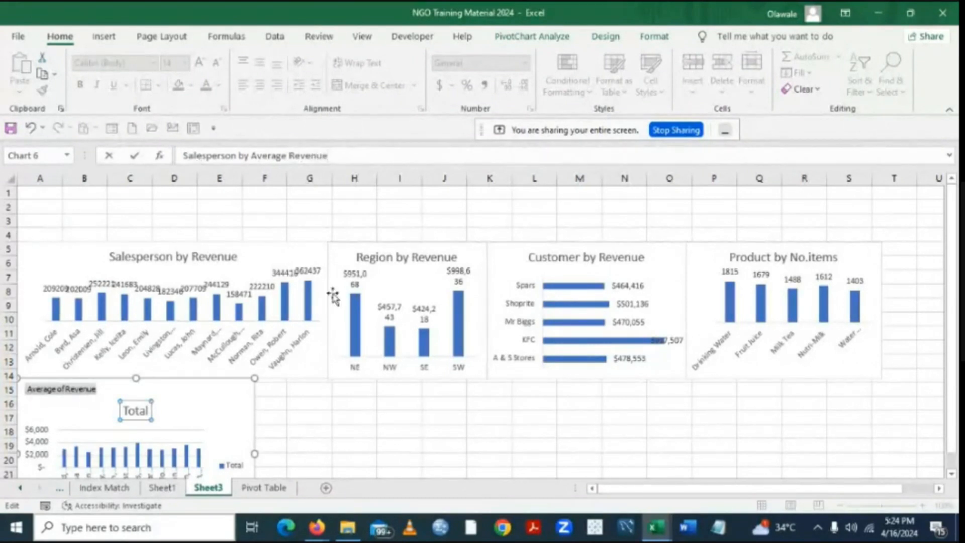
click(383, 404)
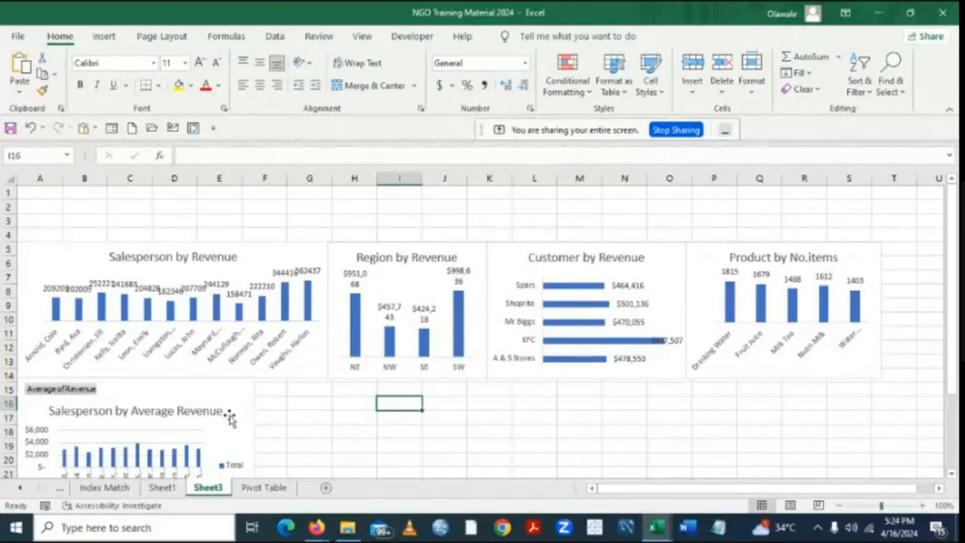
Hide all field buttons on the Salesperson by Average Revenue chart.
click(84, 392)
right_click(84, 390)
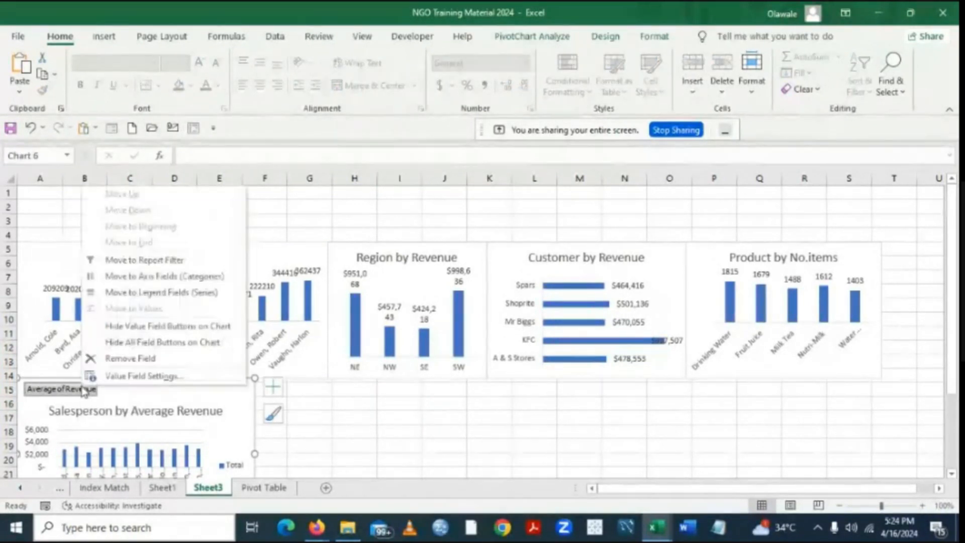
click(140, 344)
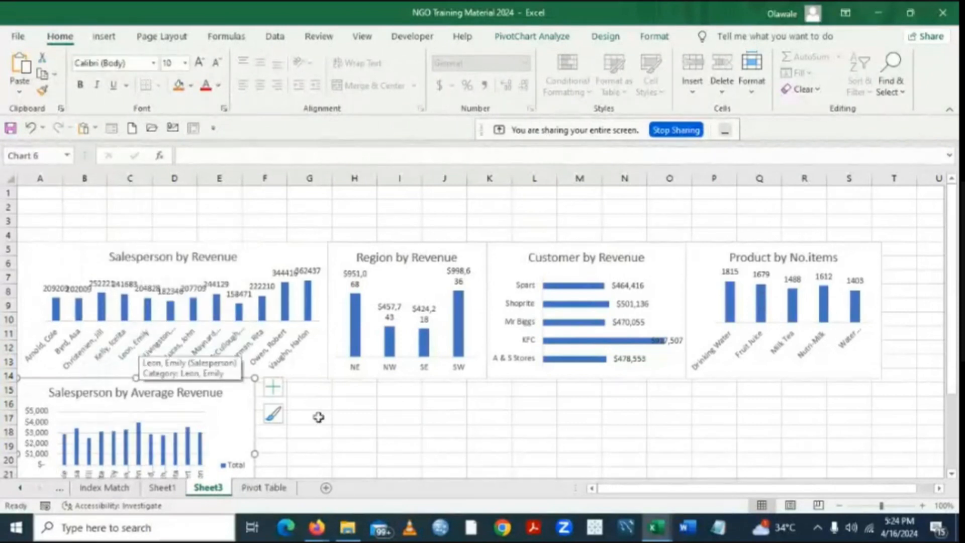
click(390, 440)
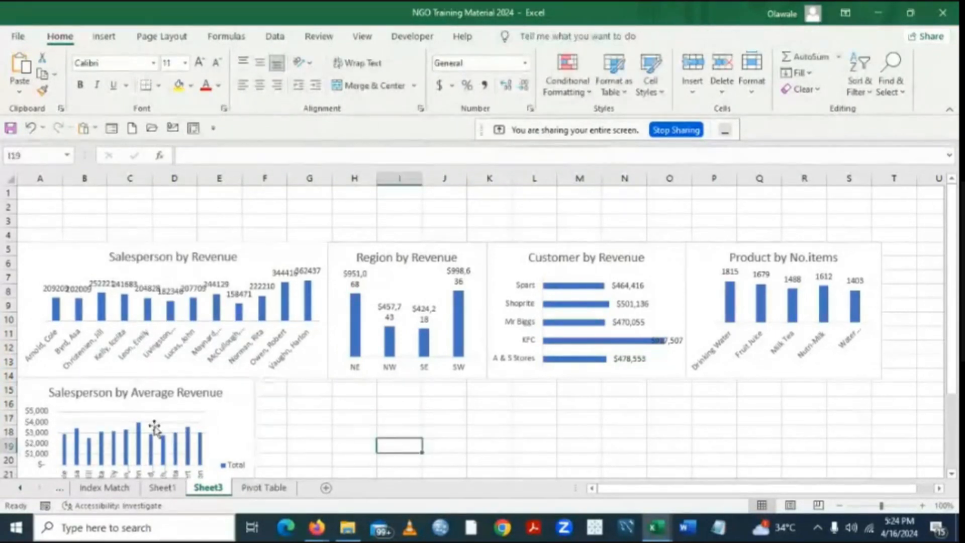
Delete the value axis of the Salesperson by Average Revenue chart.
right_click(44, 424)
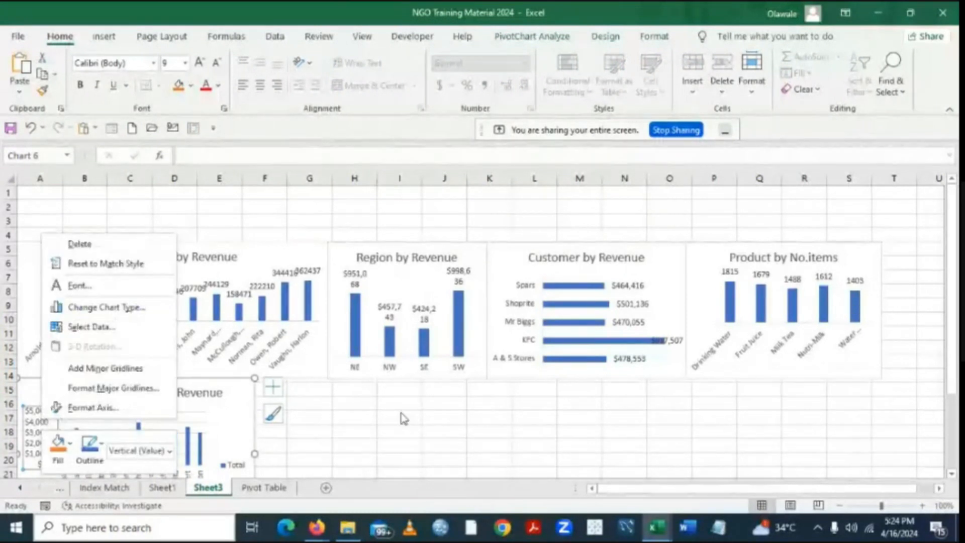
click(575, 485)
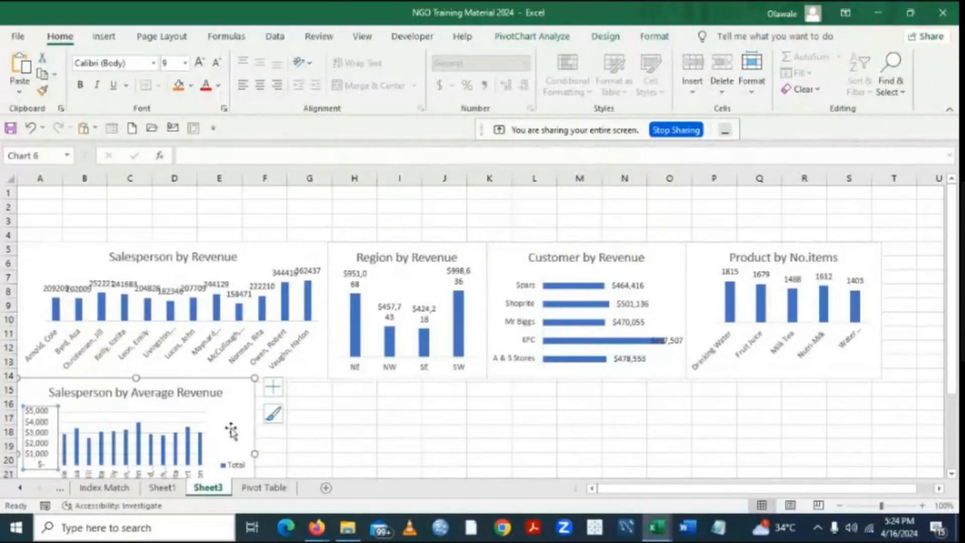
click(245, 423)
key(Delete)
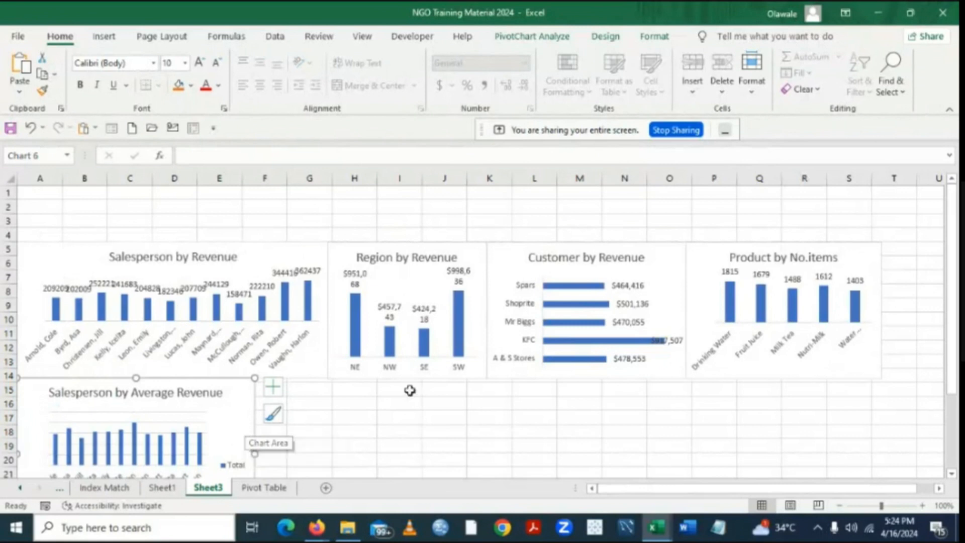
click(443, 442)
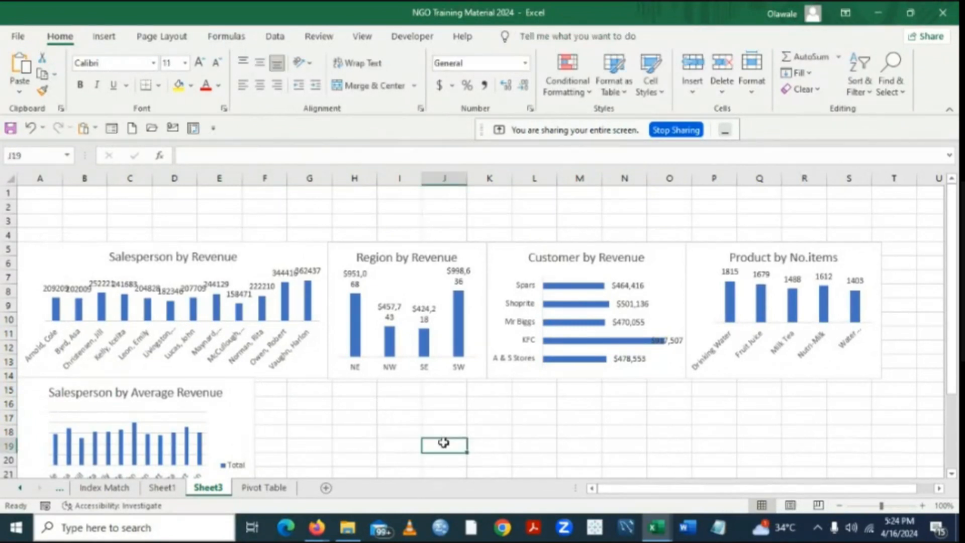
Add data labels to the Salesperson by Average Revenue chart and remove its gridlines and legend.
click(231, 434)
click(280, 390)
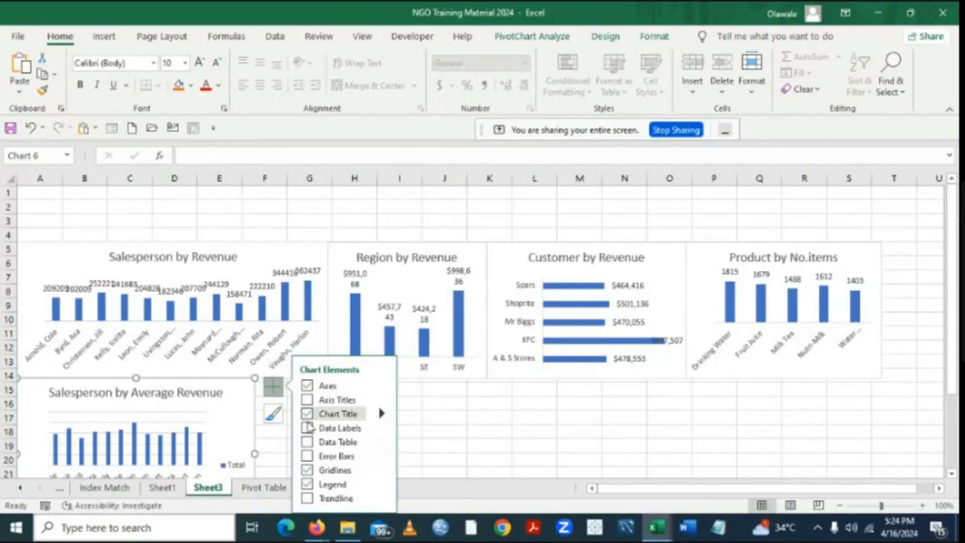
click(308, 428)
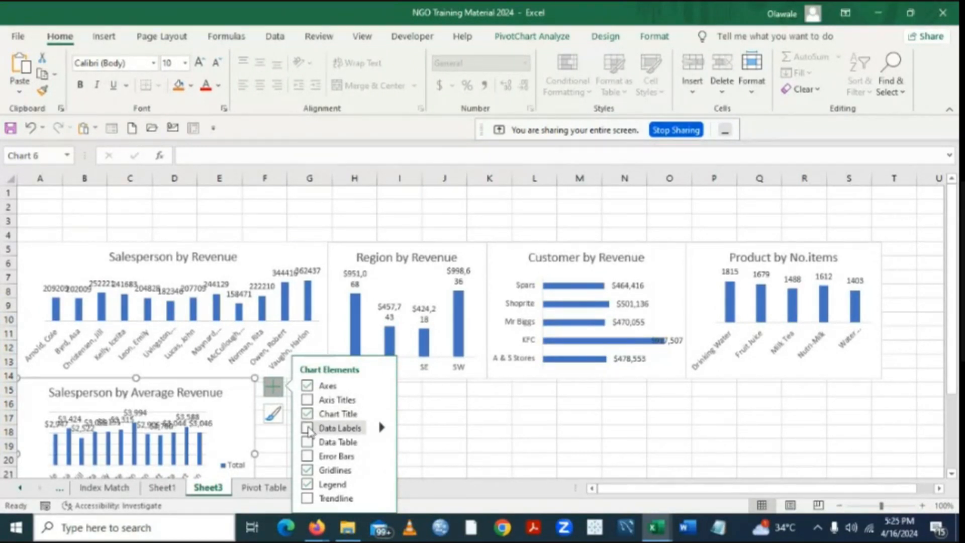
click(307, 471)
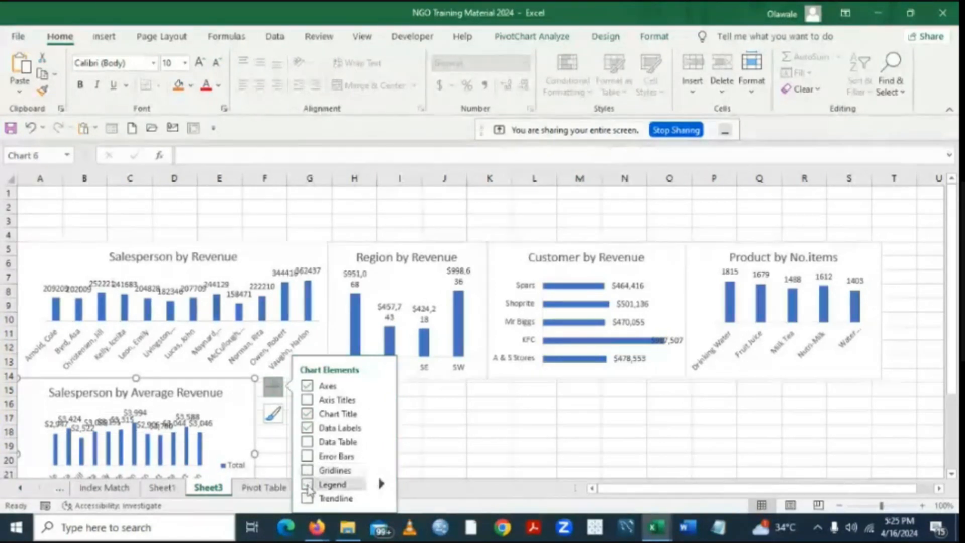
click(308, 485)
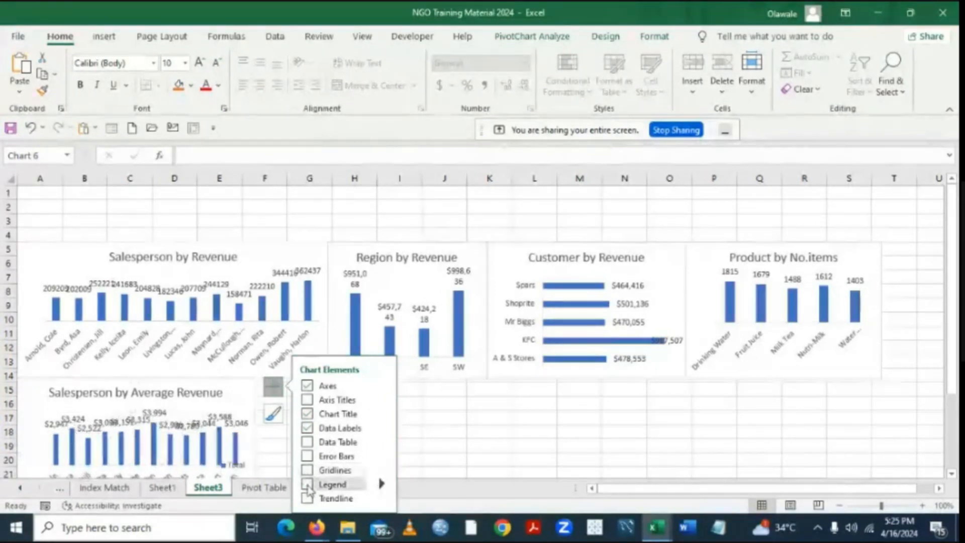
click(543, 432)
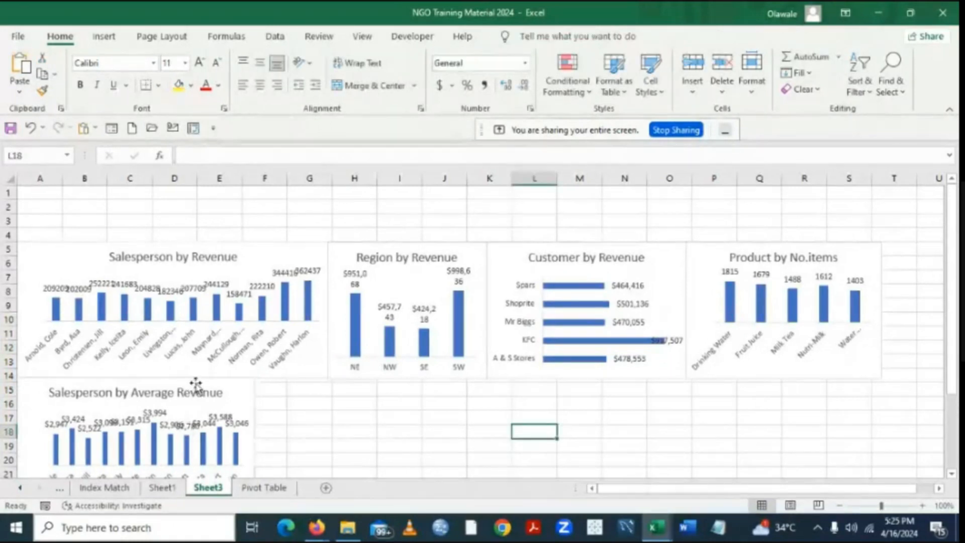
Widen the Salesperson by Average Revenue chart to about six columns.
click(216, 391)
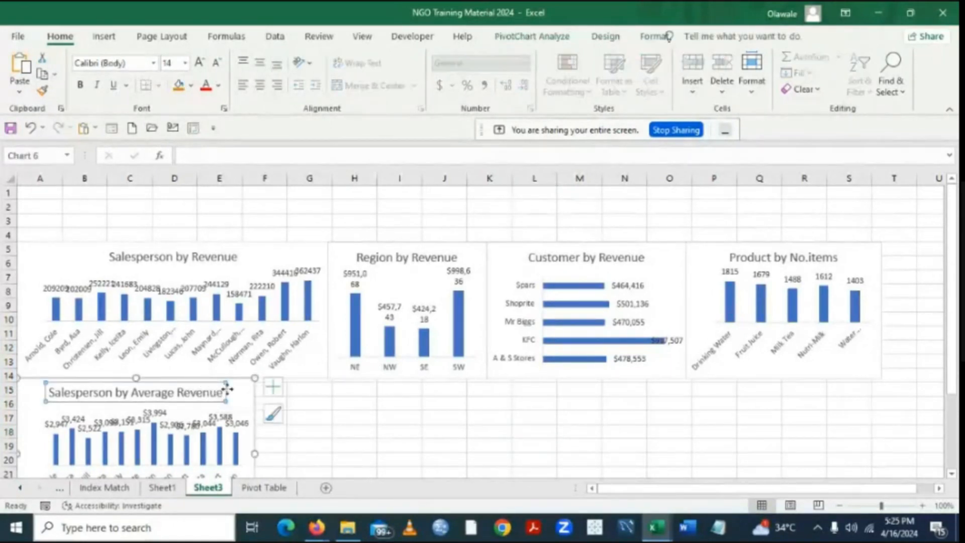
click(246, 411)
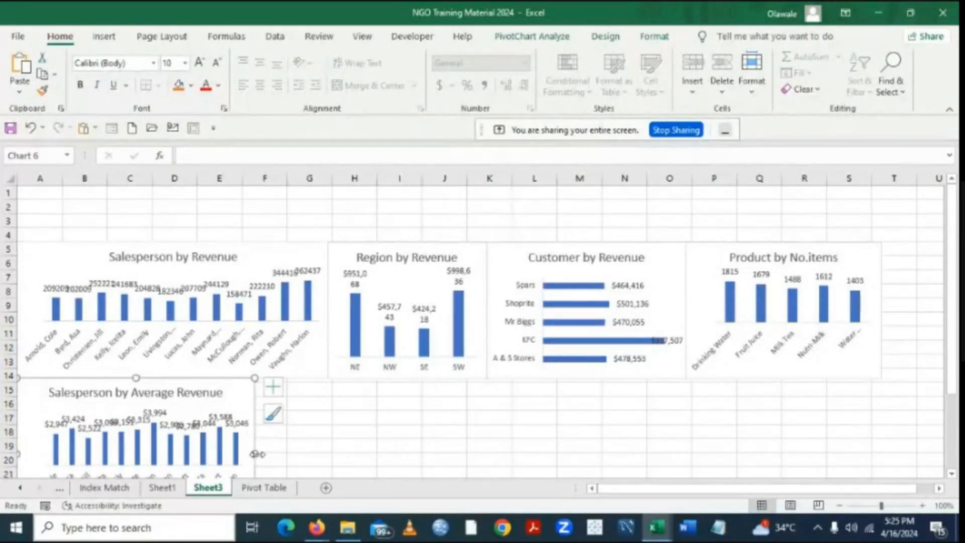
drag(255, 453, 289, 453)
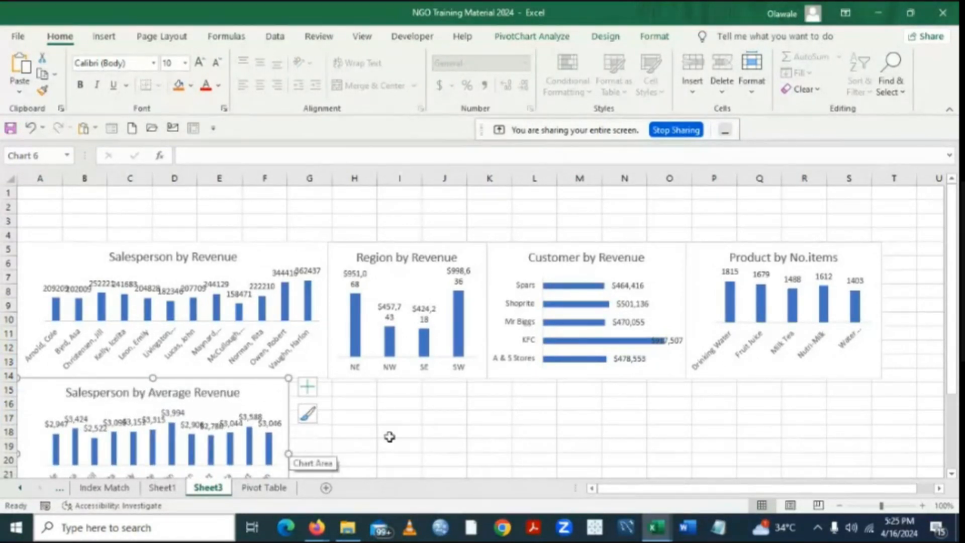
click(504, 406)
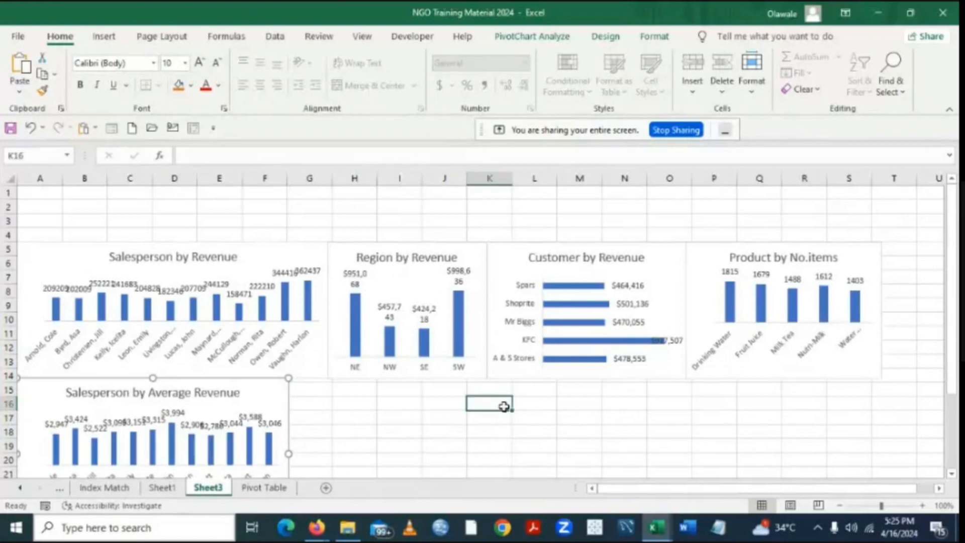
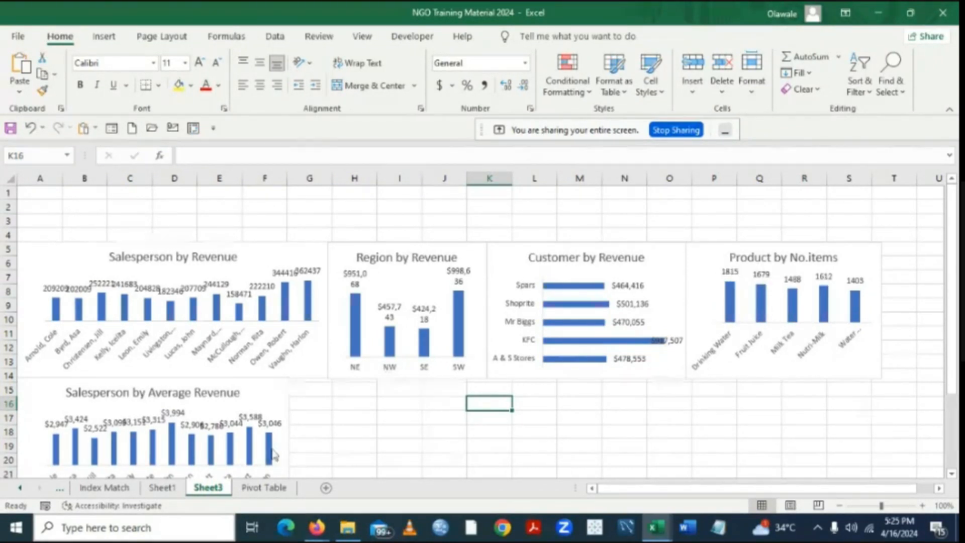
Insert a pie PivotChart on Sheet1 from the PivotTable of items by product.
click(163, 487)
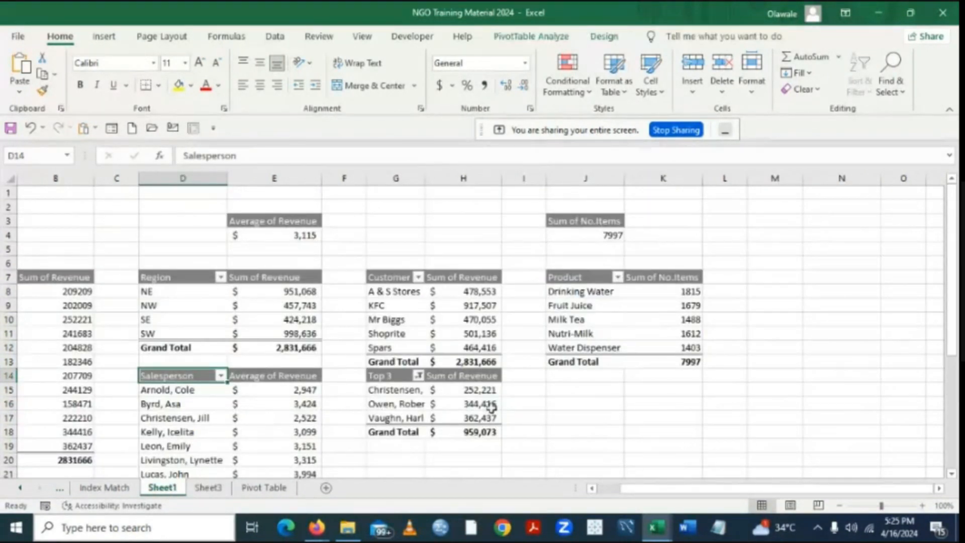
click(581, 279)
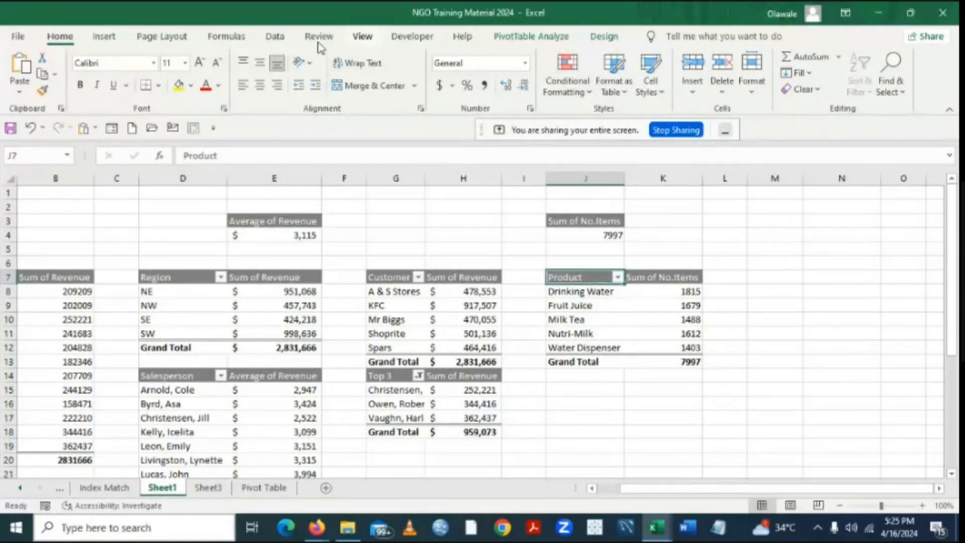
click(104, 36)
click(494, 92)
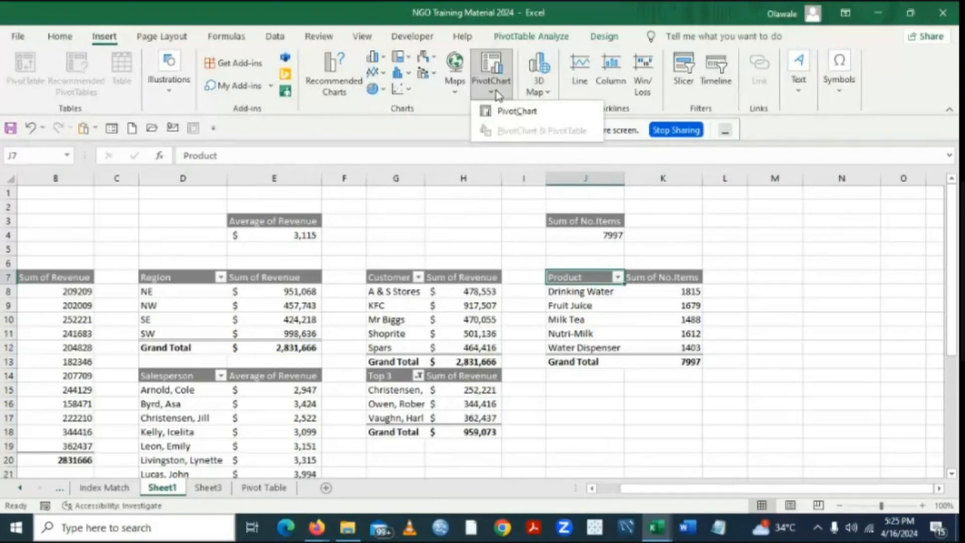
click(515, 111)
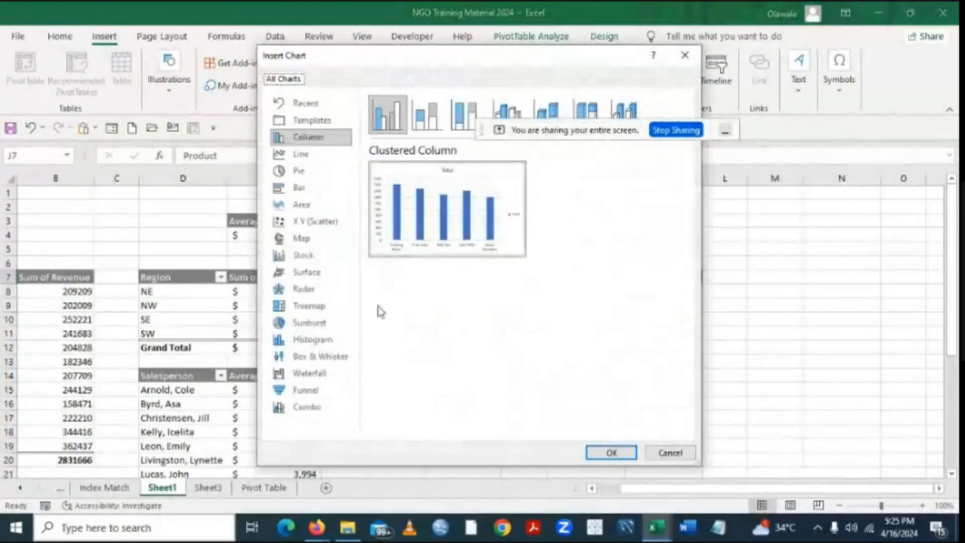
click(302, 173)
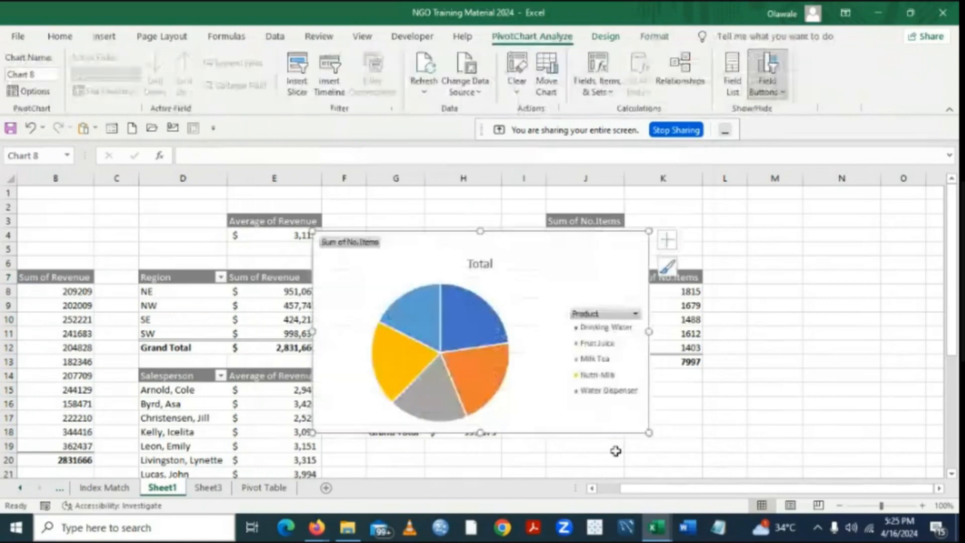
Shrink the product pie chart to about three columns wide and eight rows tall, and cut it from Sheet1.
drag(649, 331, 547, 336)
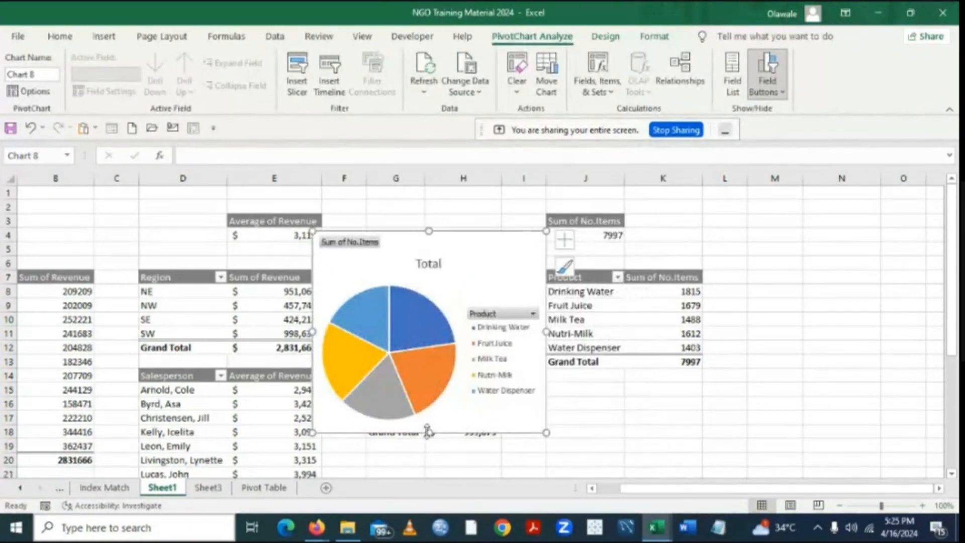
drag(428, 432, 428, 347)
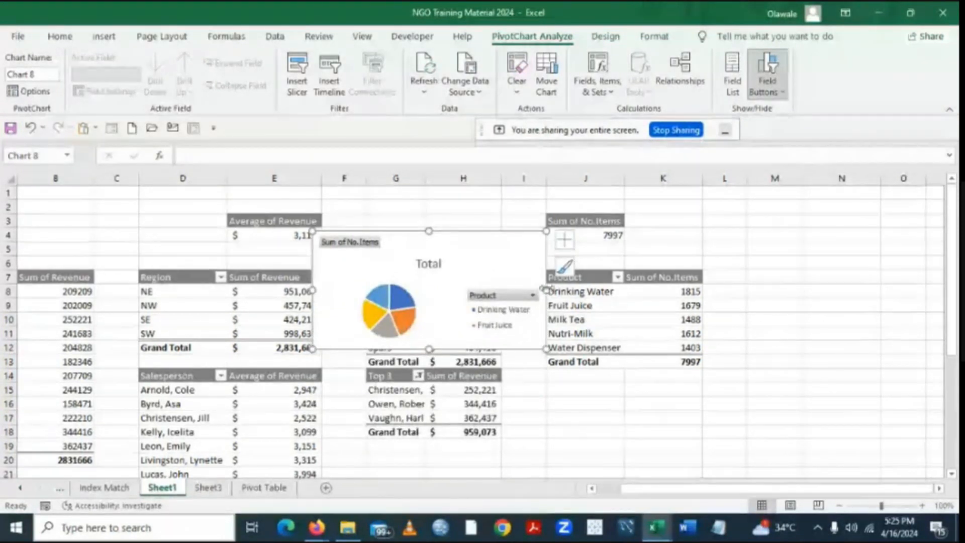
drag(545, 288, 497, 290)
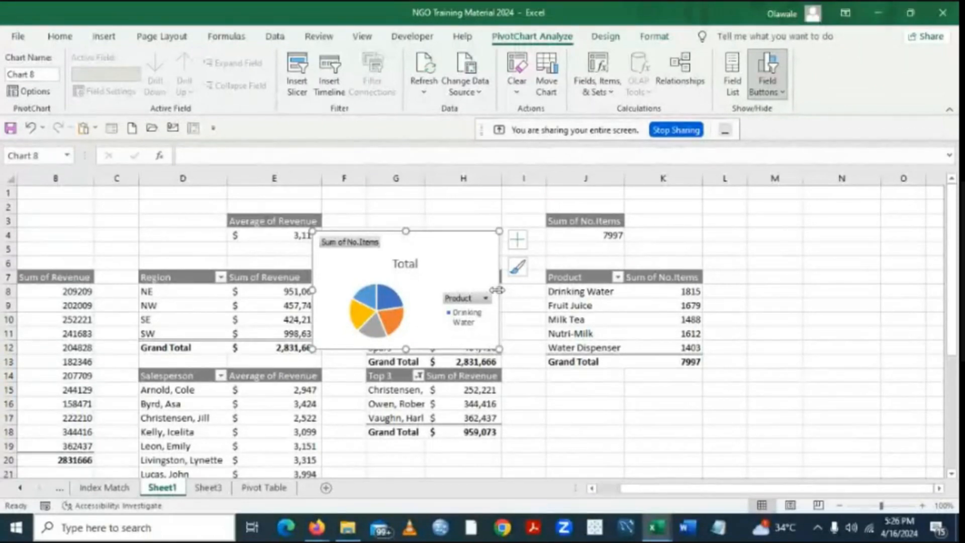
key(Delete)
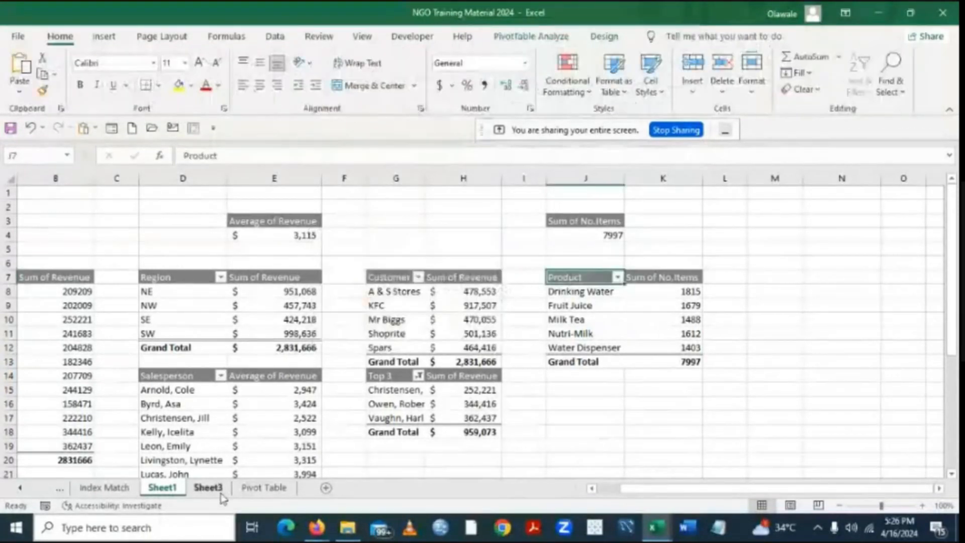
Delete the Product by No.items column chart from Sheet3.
click(208, 488)
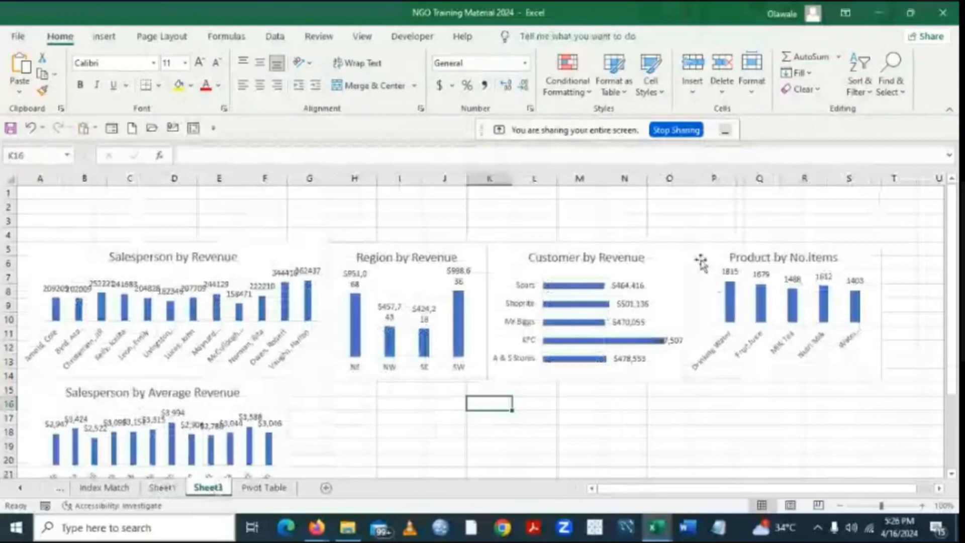
click(715, 276)
drag(714, 276, 704, 254)
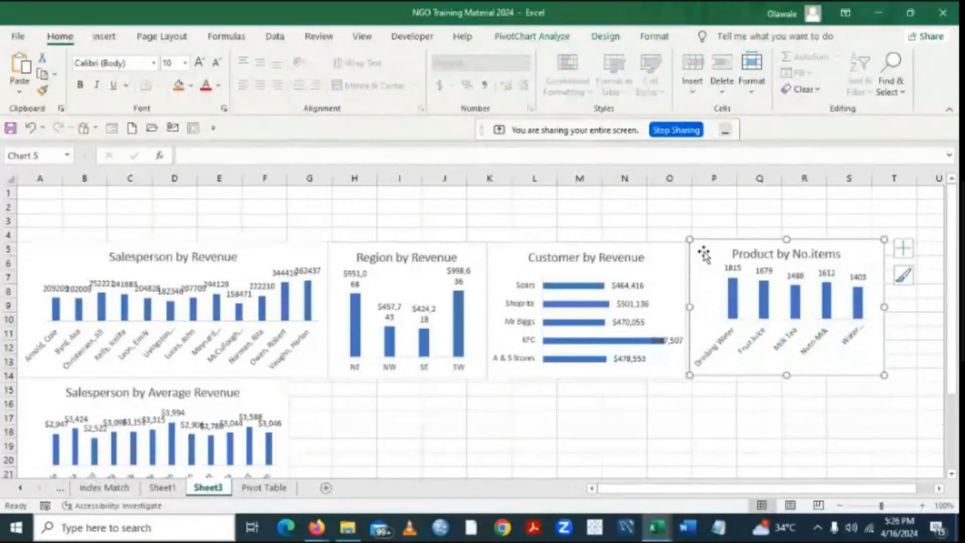
key(Delete)
Paste the pie chart at P5 on Sheet3 and resize it to about five columns wide, matching the height of its row.
click(703, 251)
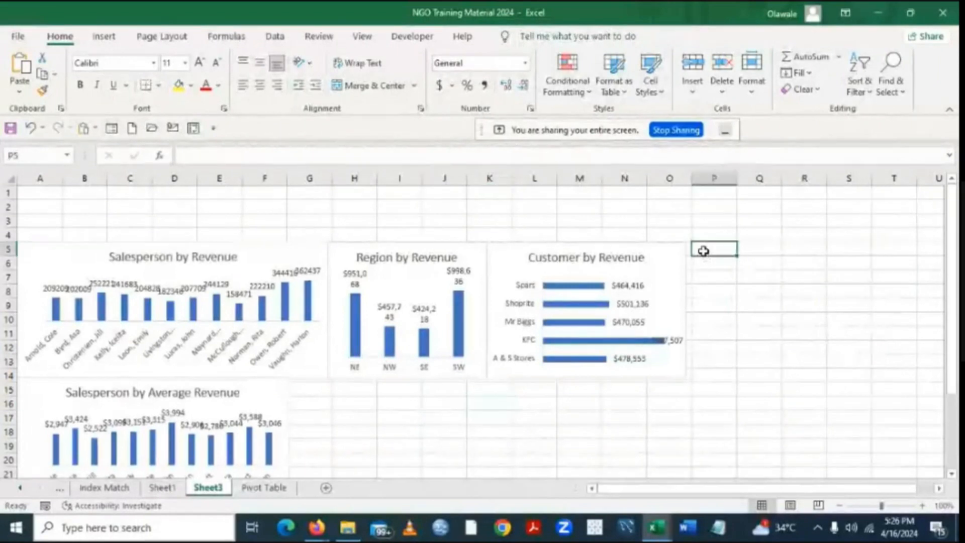
key(ctrl+v)
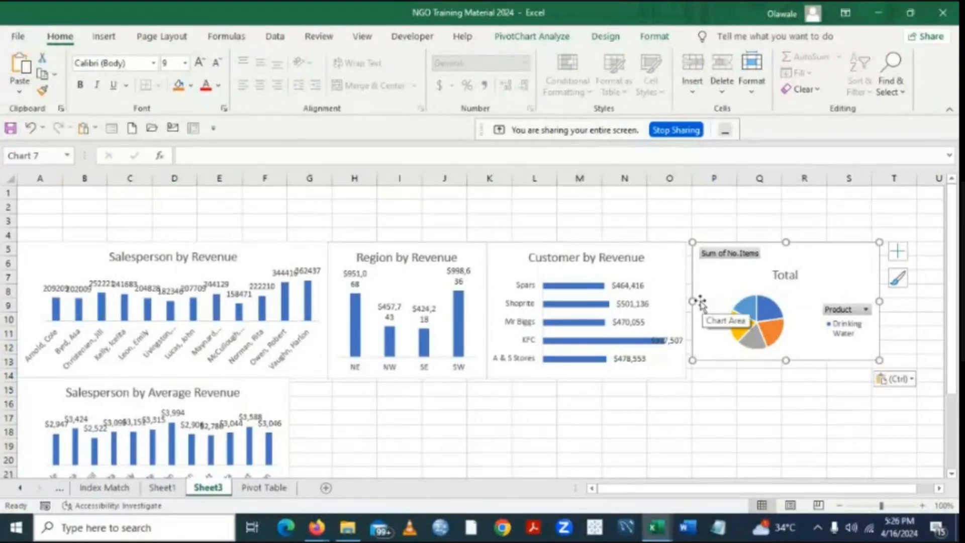
drag(691, 300, 689, 301)
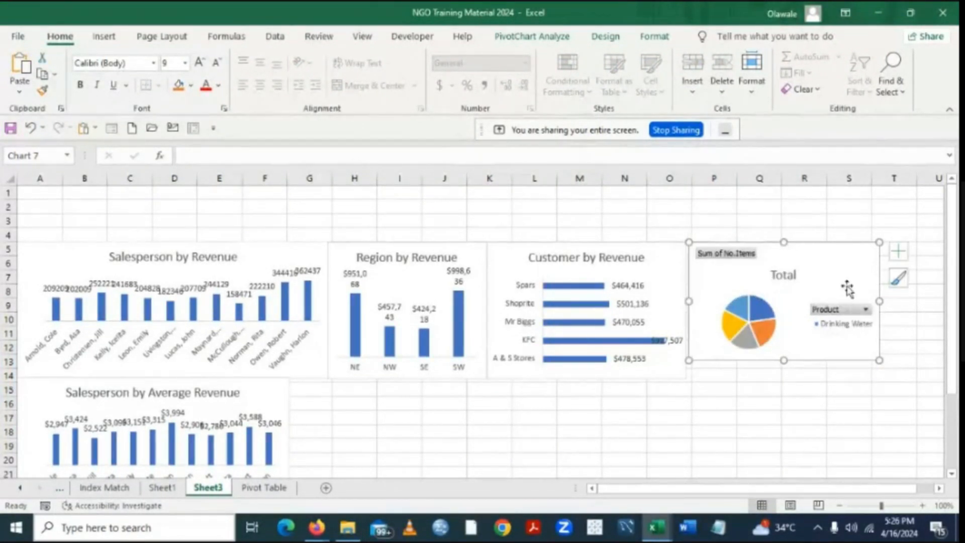
click(779, 279)
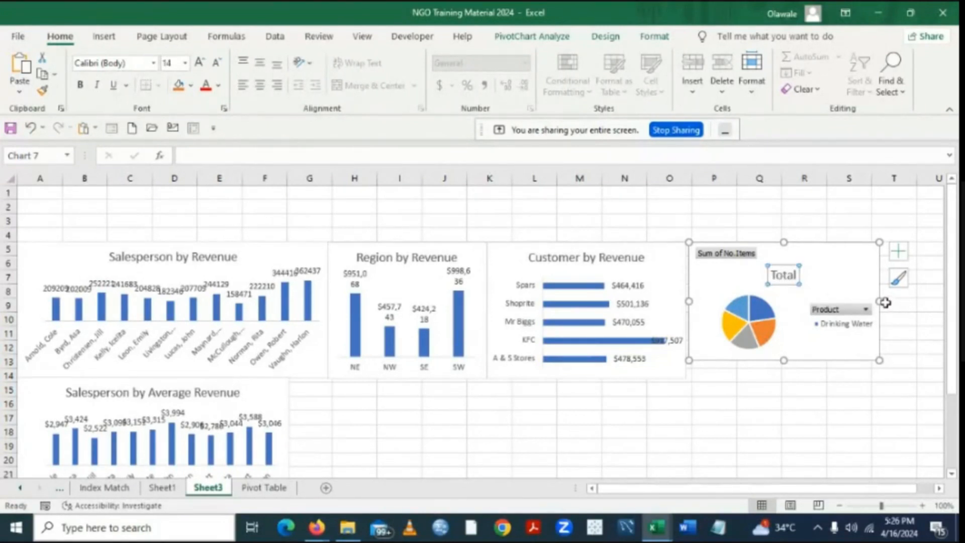
drag(881, 301, 909, 300)
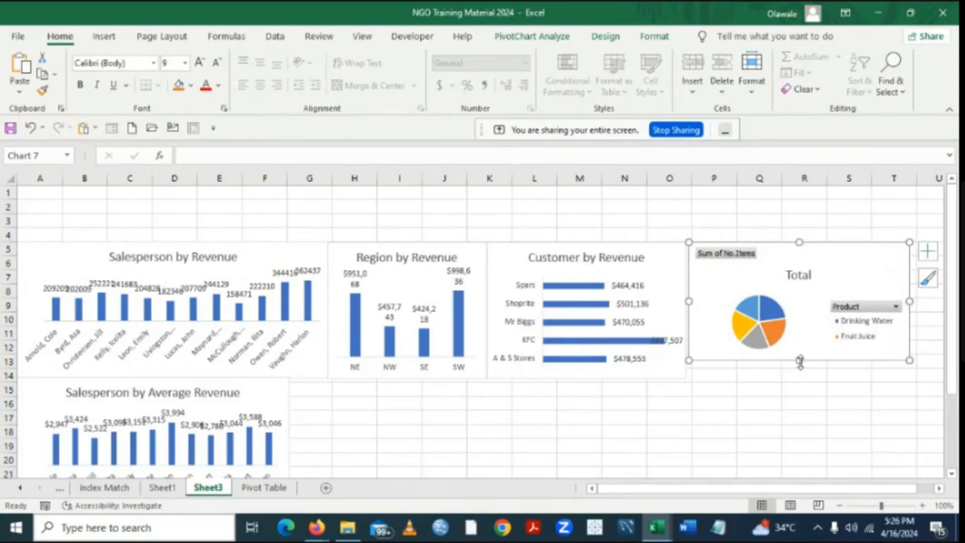
drag(800, 361, 800, 380)
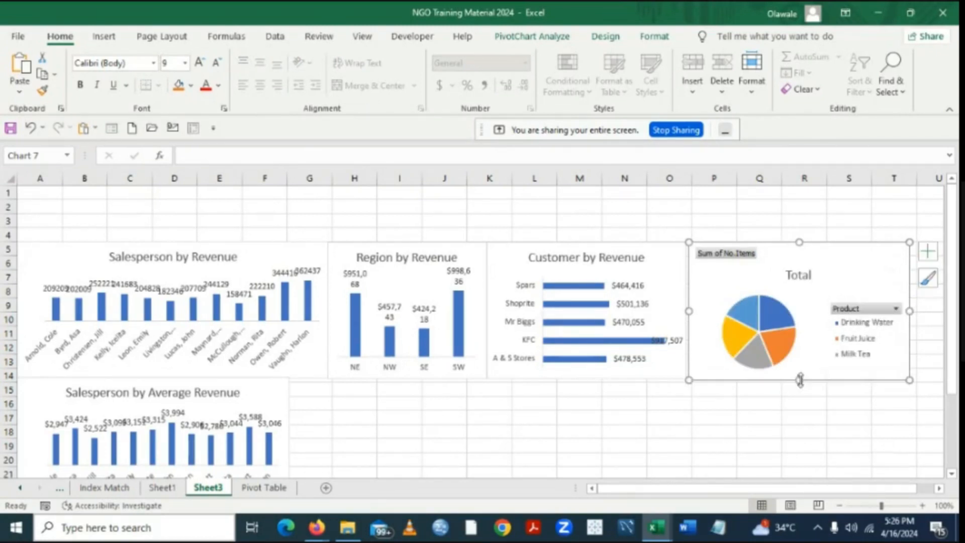
Add data labels to the product pie chart.
click(928, 252)
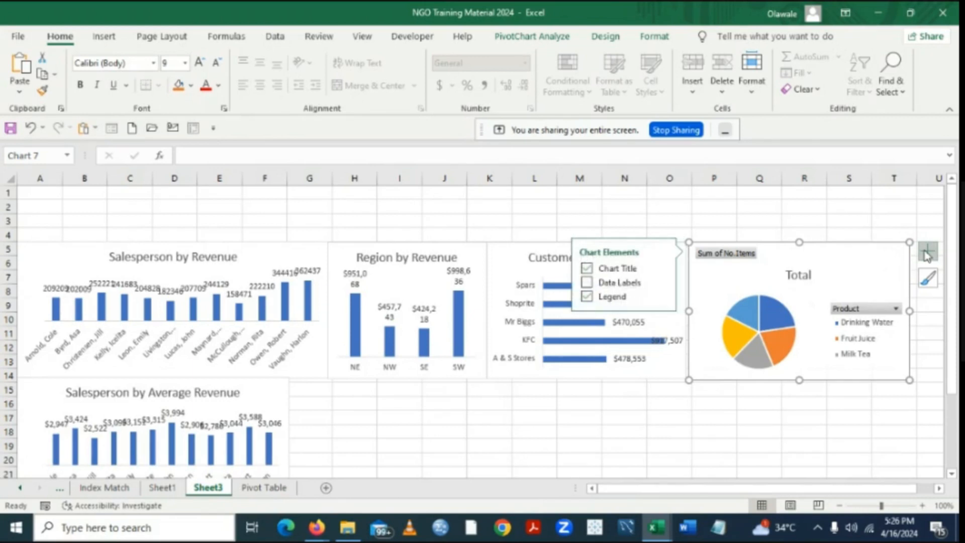
click(587, 283)
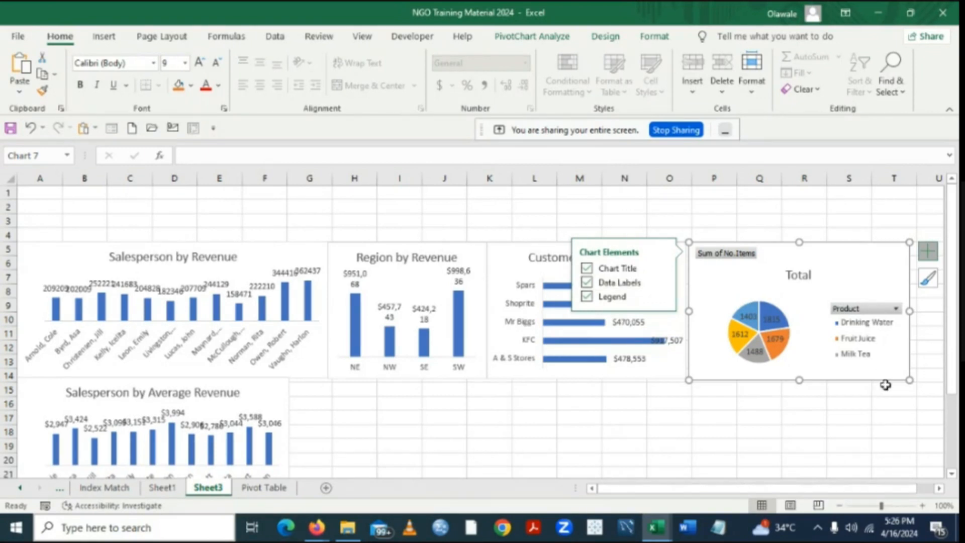
click(777, 408)
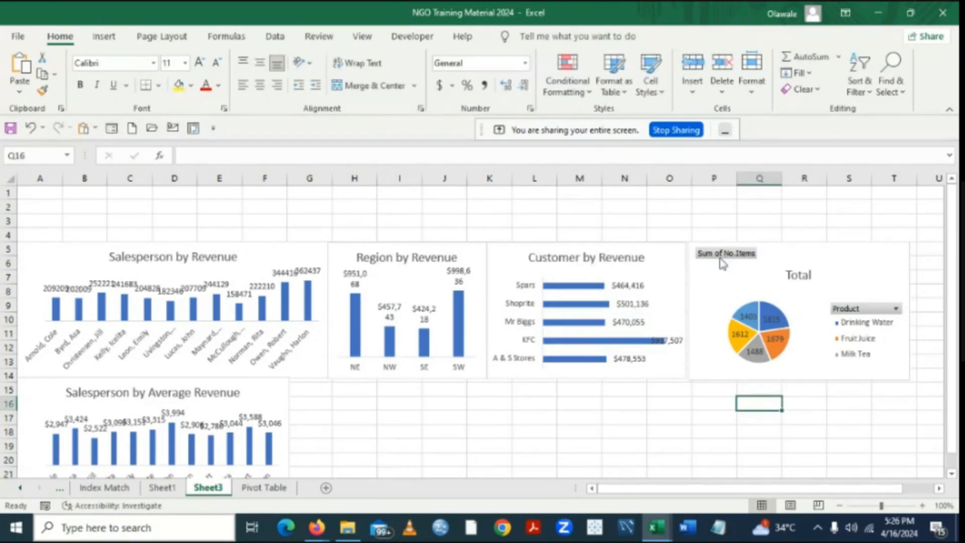
Change the pie chart's title to "Product by No of Items".
click(800, 275)
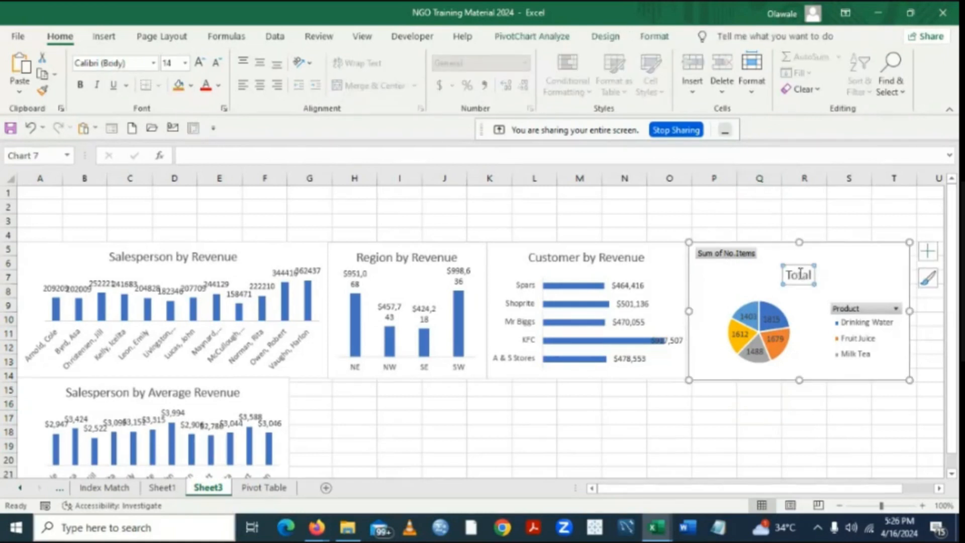
click(197, 158)
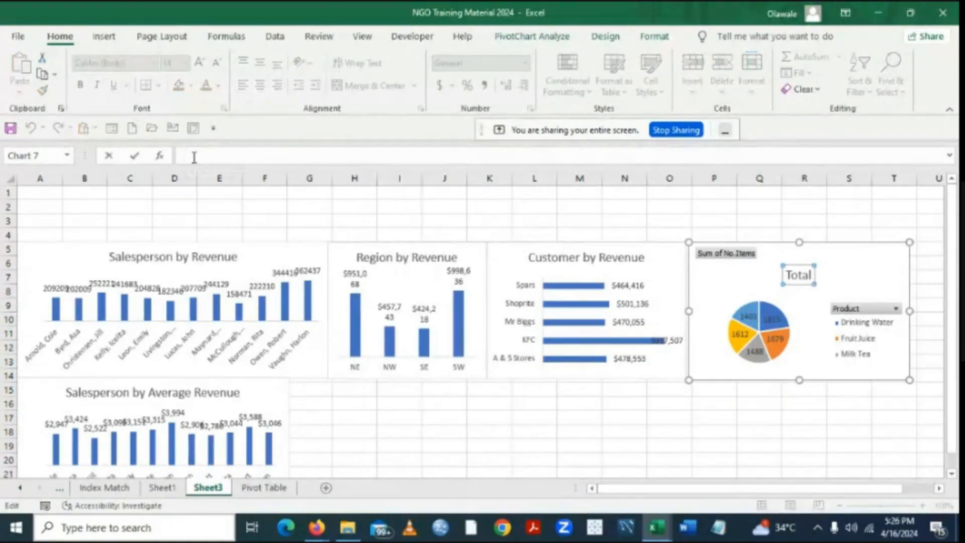
text(Product by No)
text(of items)
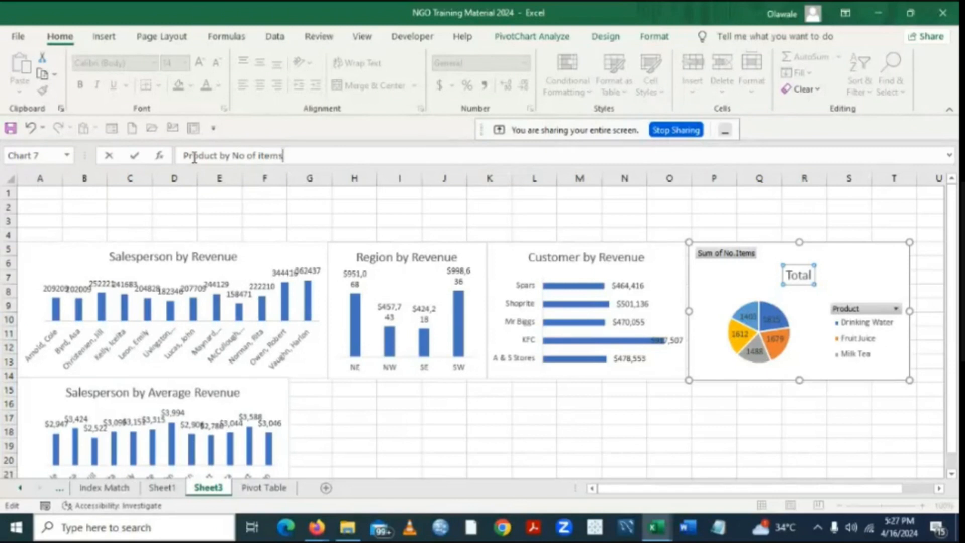
key(BackSpace)
key(BackSpace)
key(BackSpace)
key(BackSpace)
key(BackSpace)
text(Items)
key(Return)
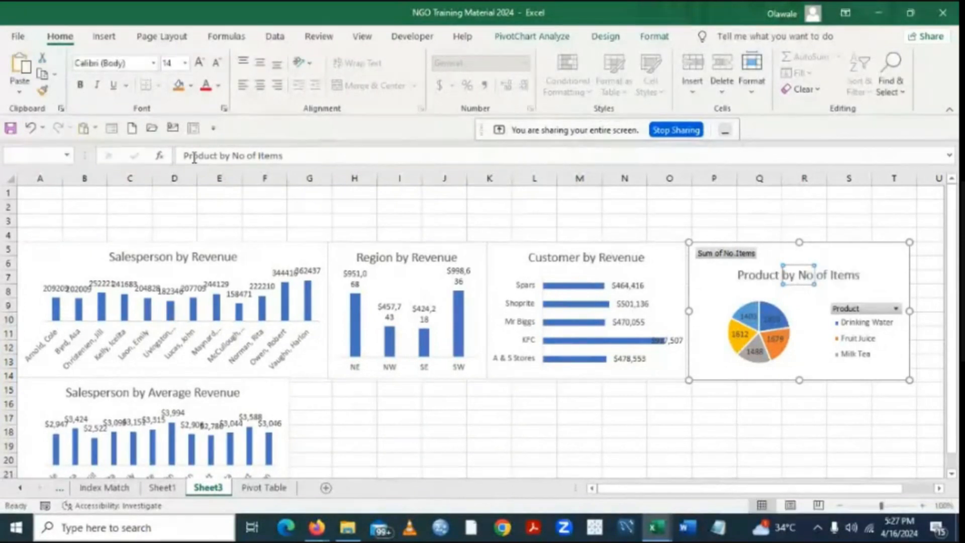
click(819, 267)
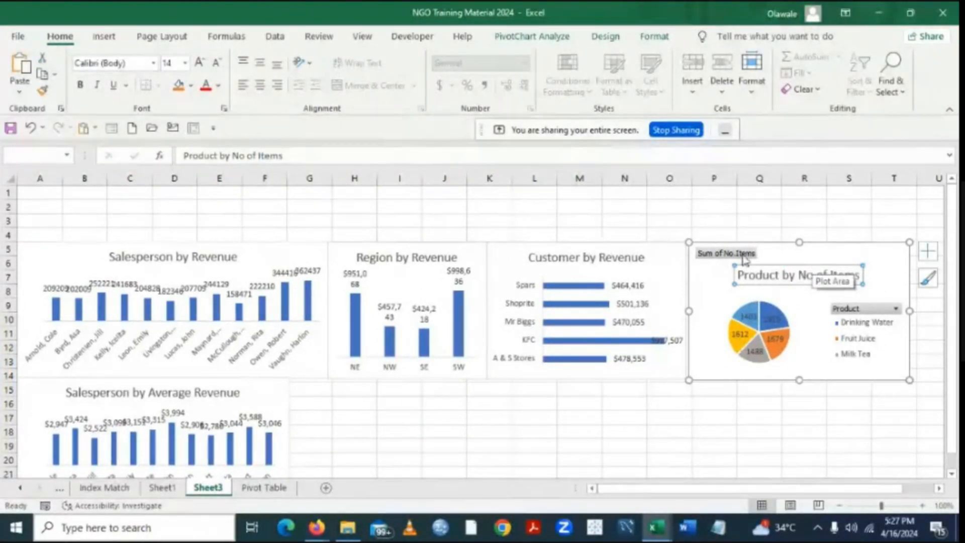
Hide all field buttons on the Product by No of Items pie chart.
right_click(730, 255)
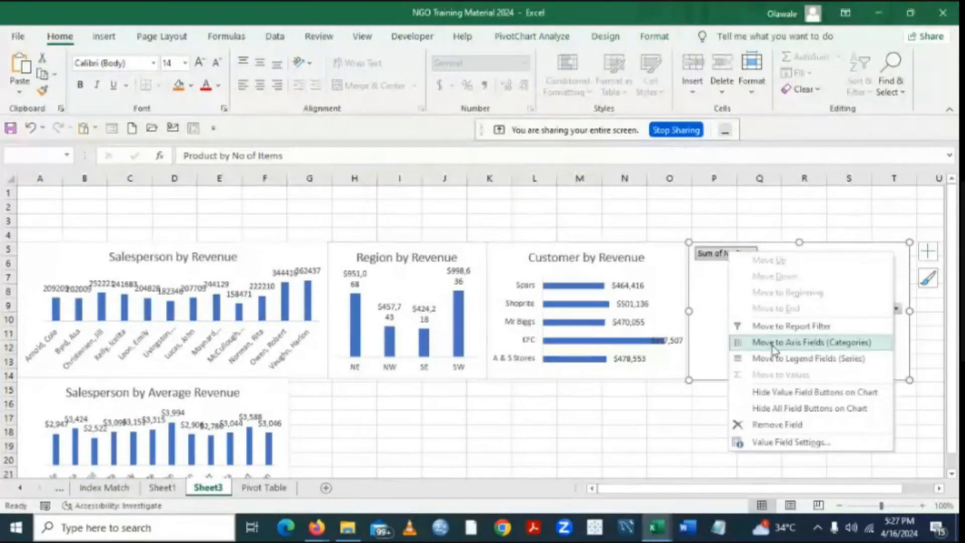
click(776, 408)
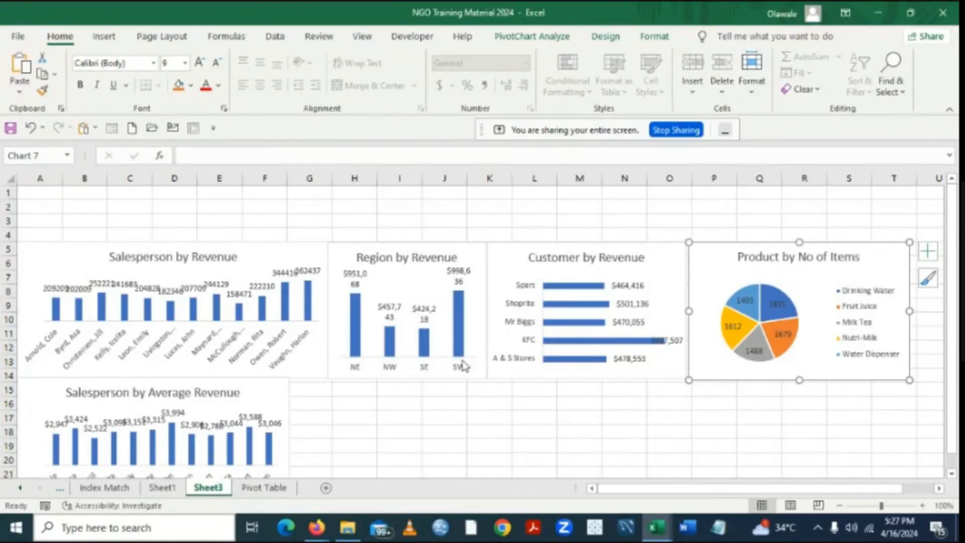
Widen the Salesperson by Average Revenue chart to the end of column G, matching the Salesperson by Revenue chart above it.
click(261, 398)
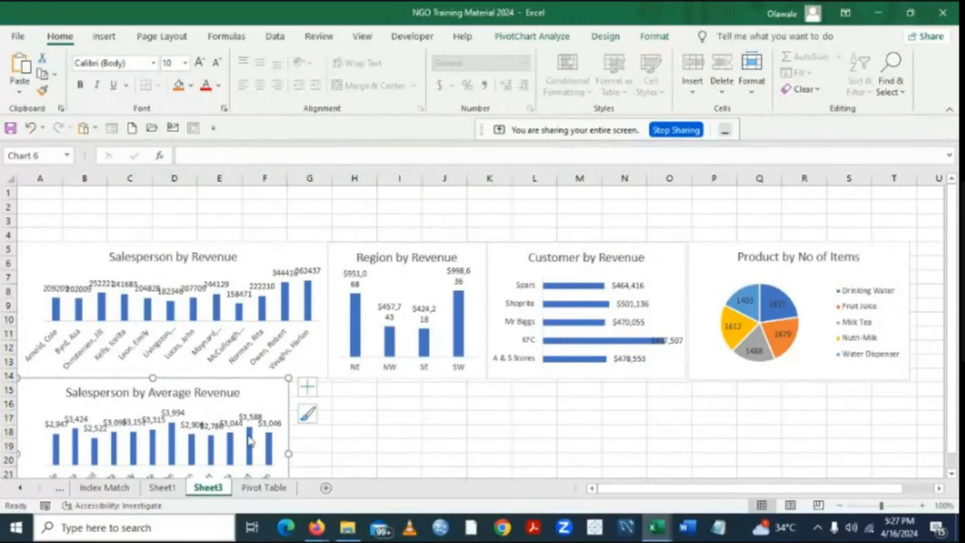
drag(290, 454, 331, 453)
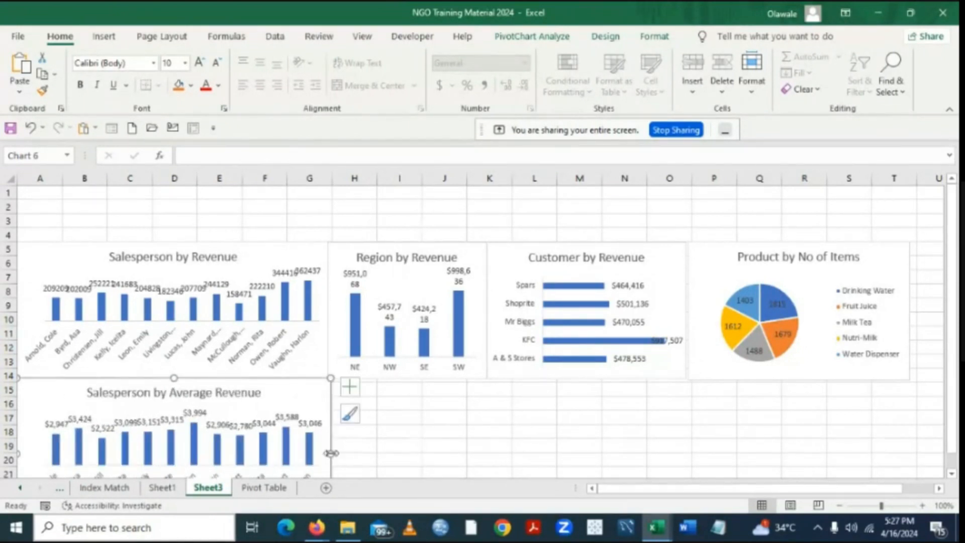
click(433, 444)
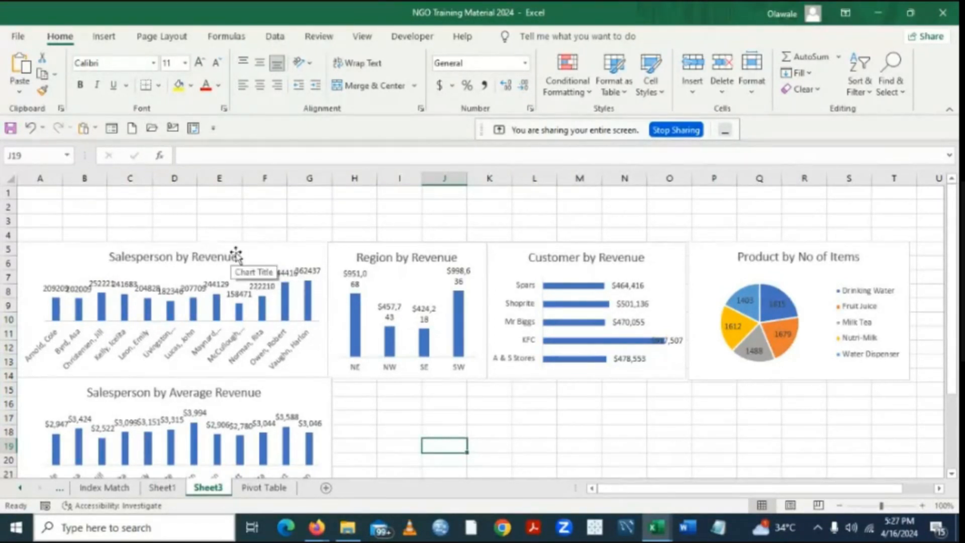
Shorten the Salesperson by Revenue chart to end at row 12 and move the Salesperson by Average Revenue chart up directly beneath it.
click(251, 256)
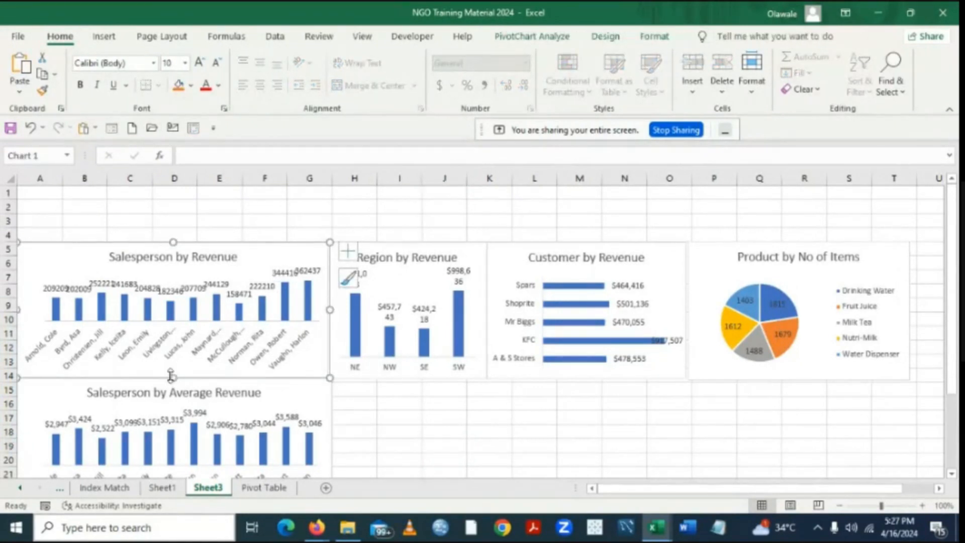
drag(171, 376, 173, 366)
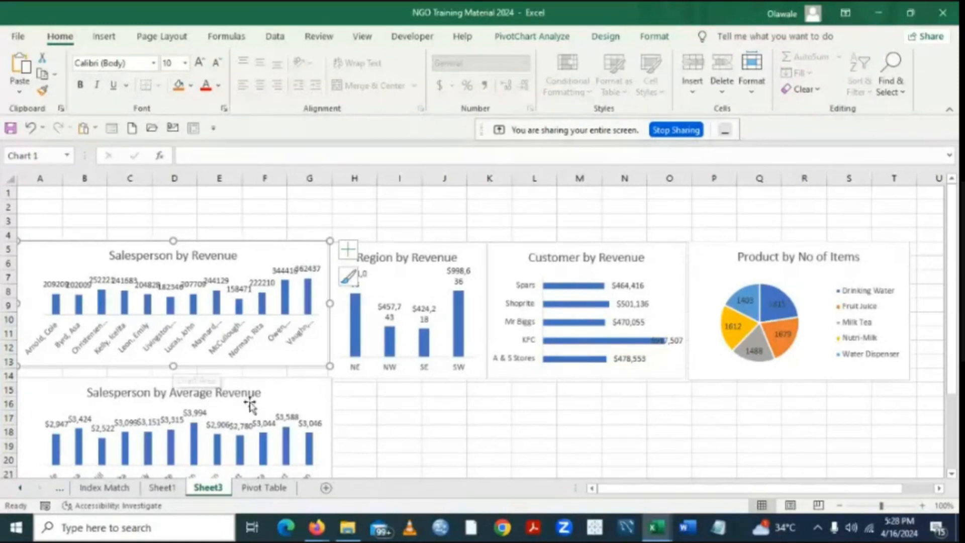
drag(249, 405, 251, 389)
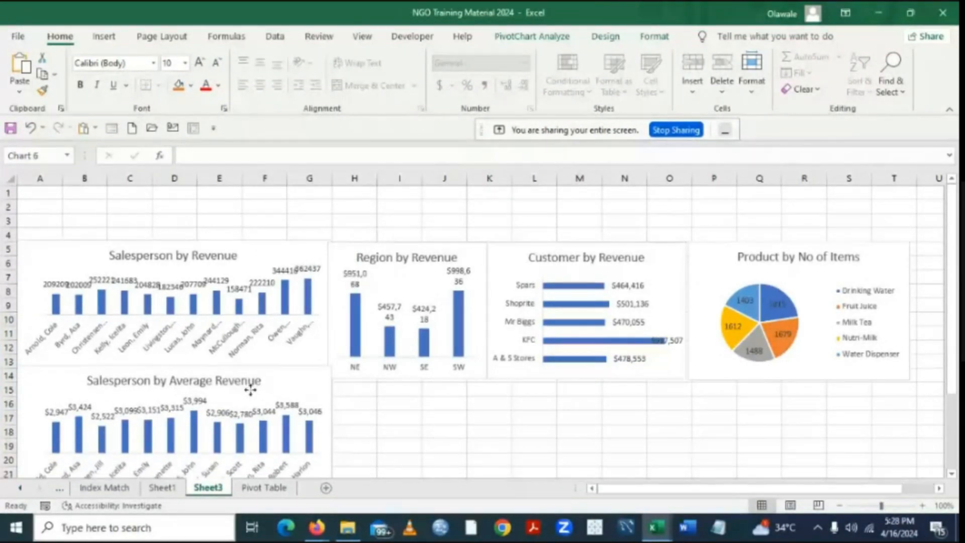
click(265, 344)
click(260, 250)
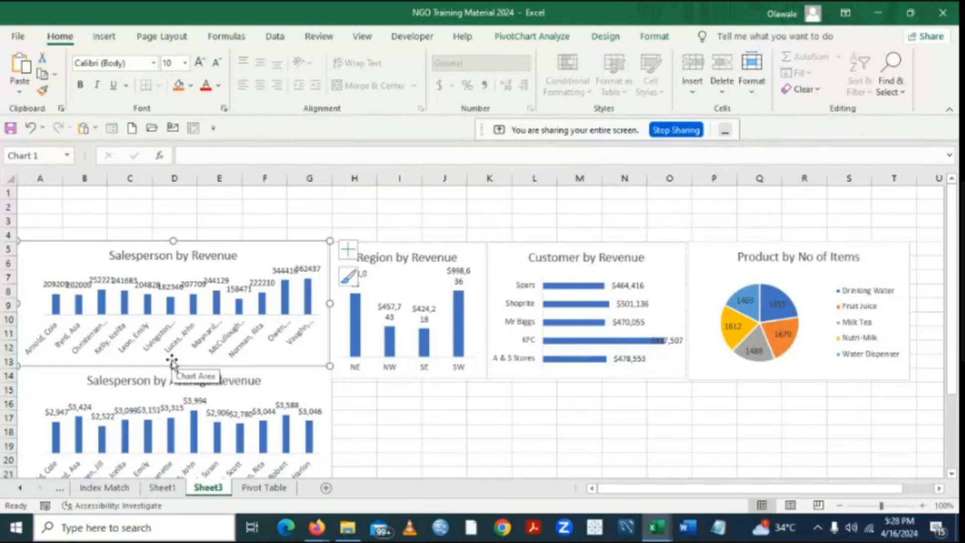
drag(172, 361, 173, 352)
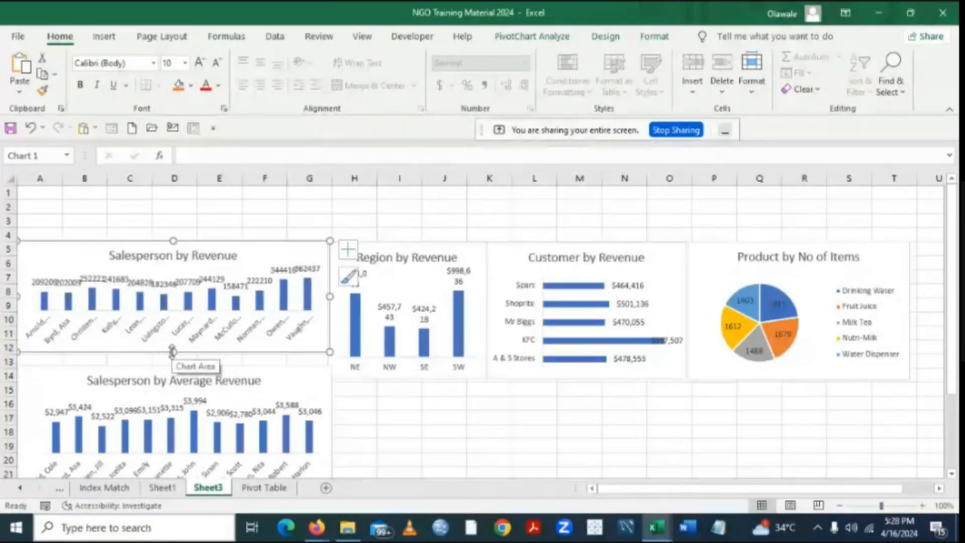
click(222, 380)
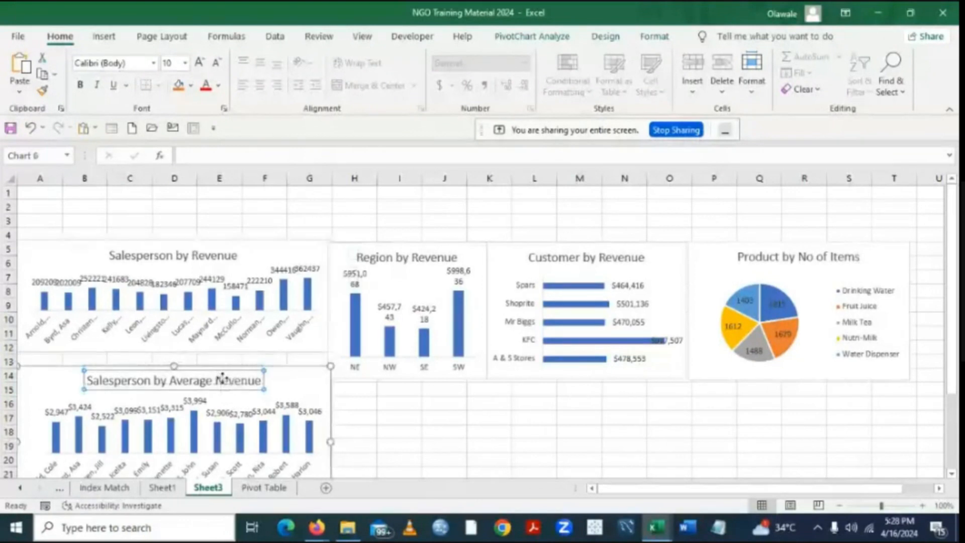
click(261, 392)
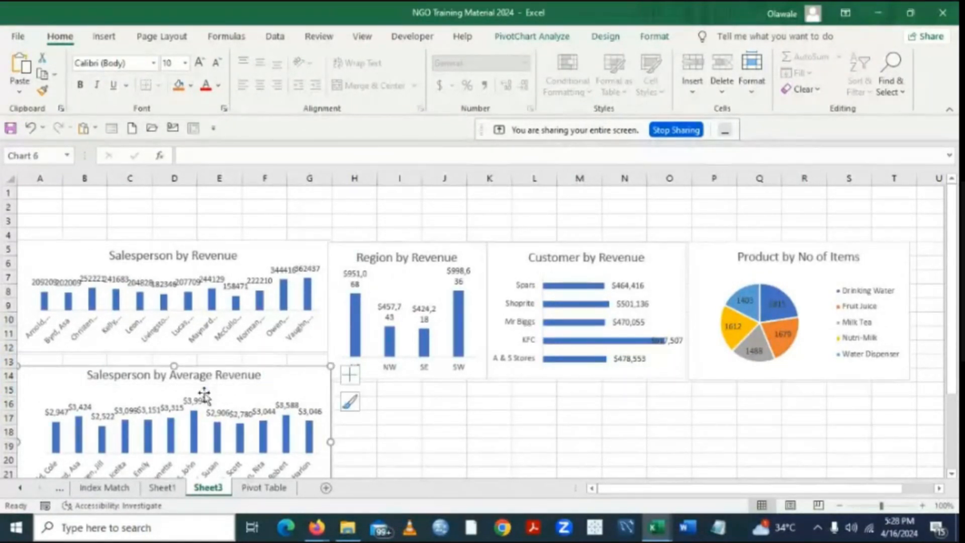
mouse_move(189, 392)
mouse_down()
mouse_move(187, 372)
mouse_move(181, 379)
mouse_up()
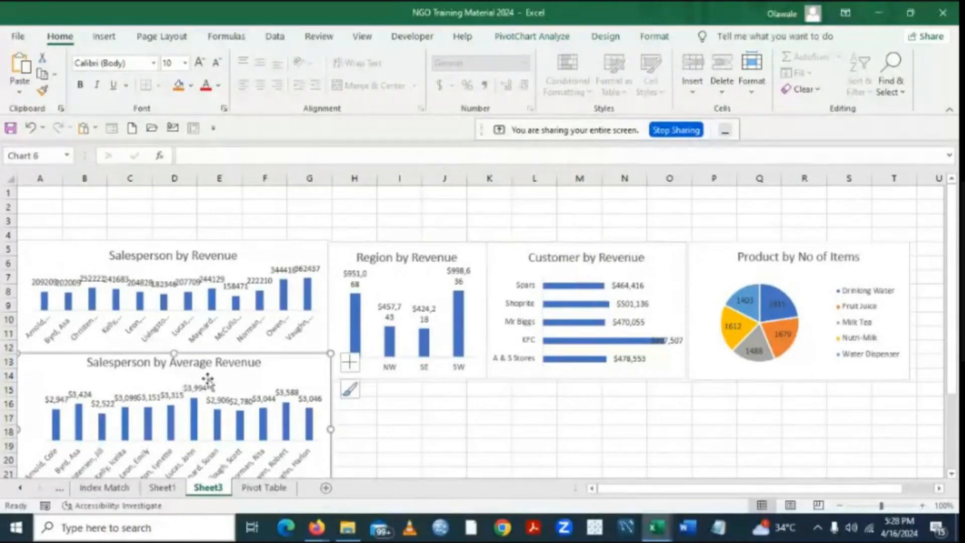
click(470, 444)
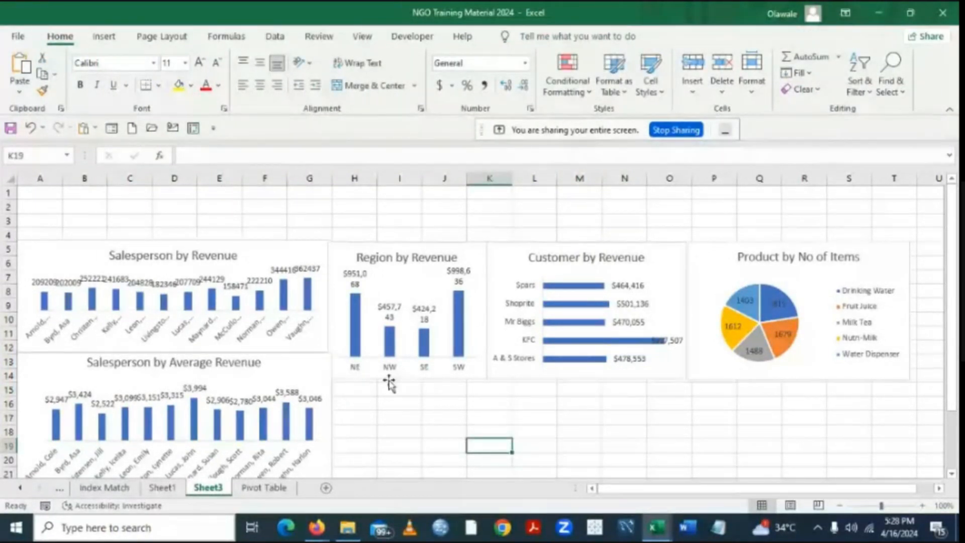
Shorten the Region by Revenue, Customer by Revenue and Product by No of Items charts to end at row 12, matching the first chart.
click(403, 282)
drag(407, 379, 404, 355)
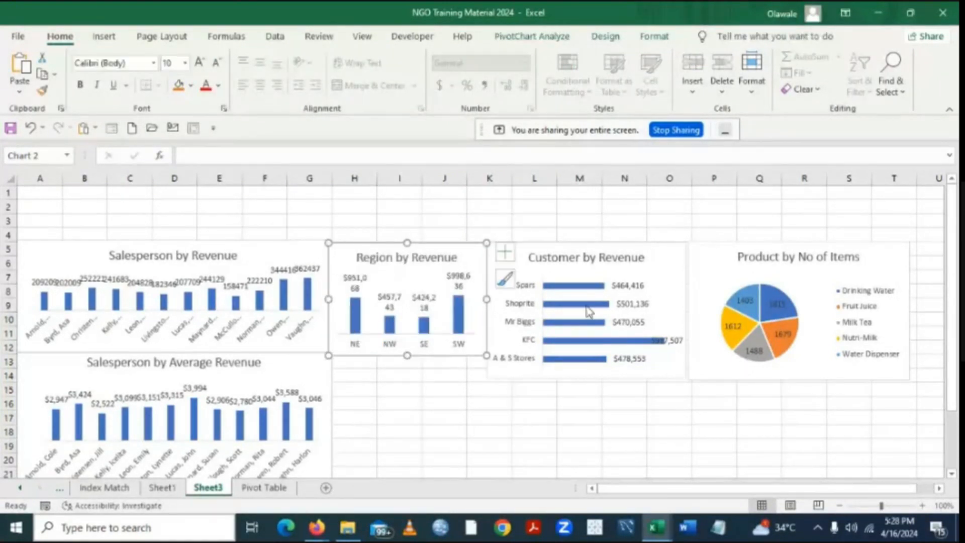
click(589, 311)
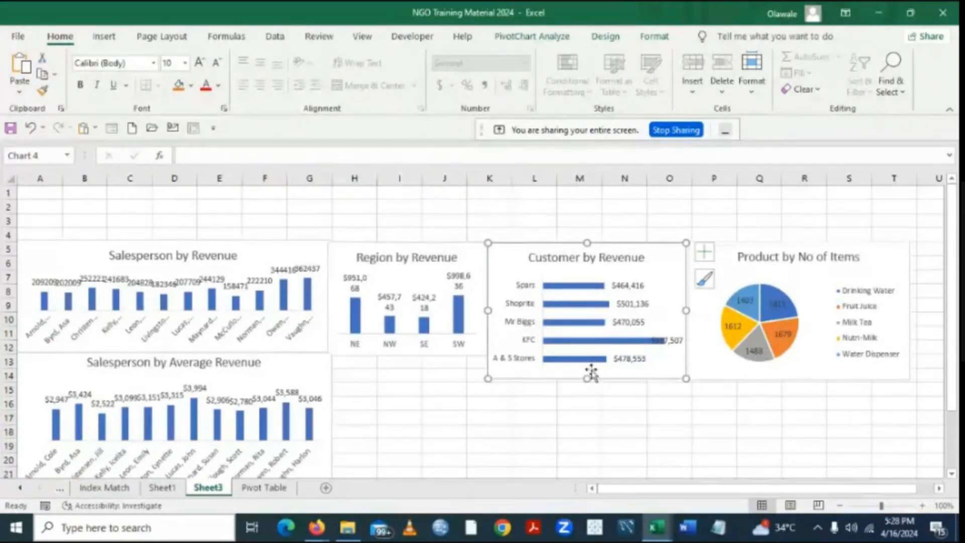
drag(591, 373, 588, 353)
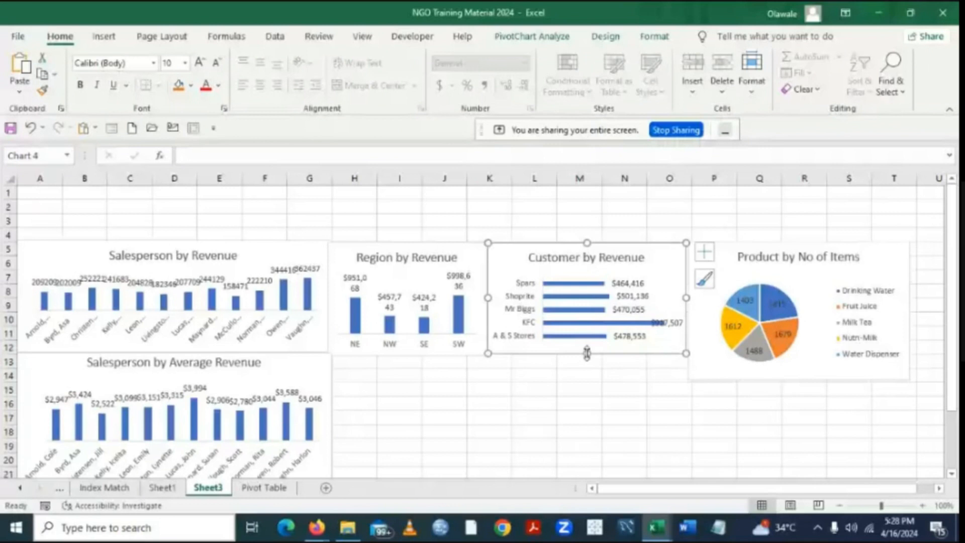
click(825, 343)
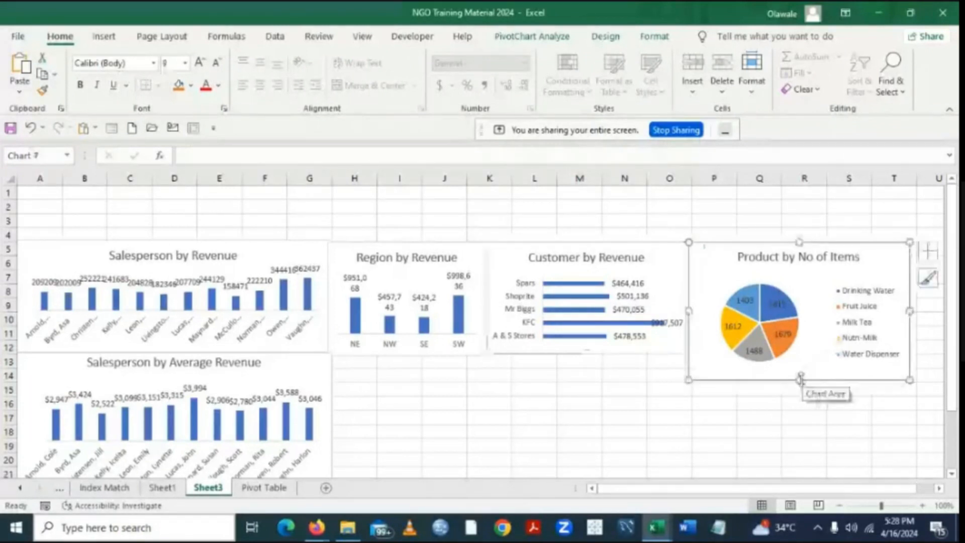
drag(801, 379, 793, 355)
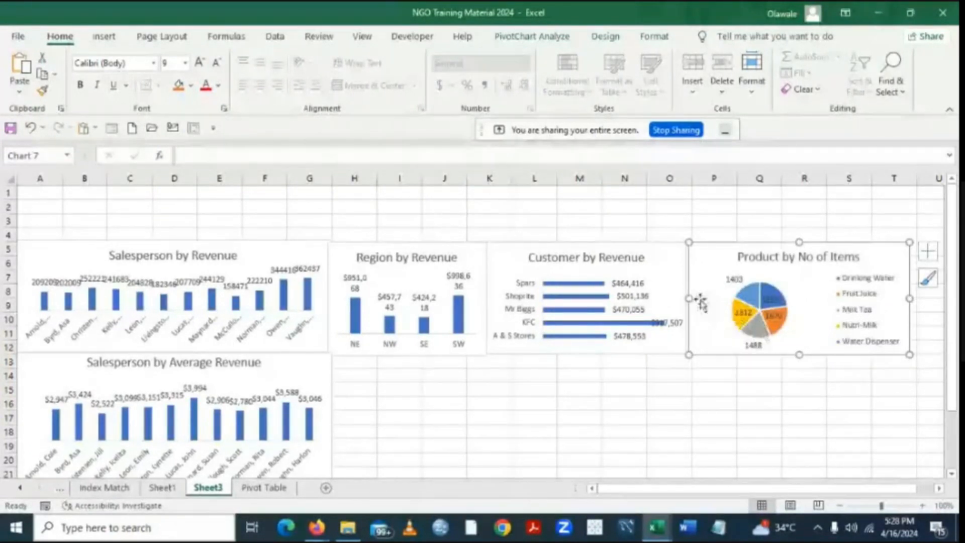
drag(689, 299, 688, 299)
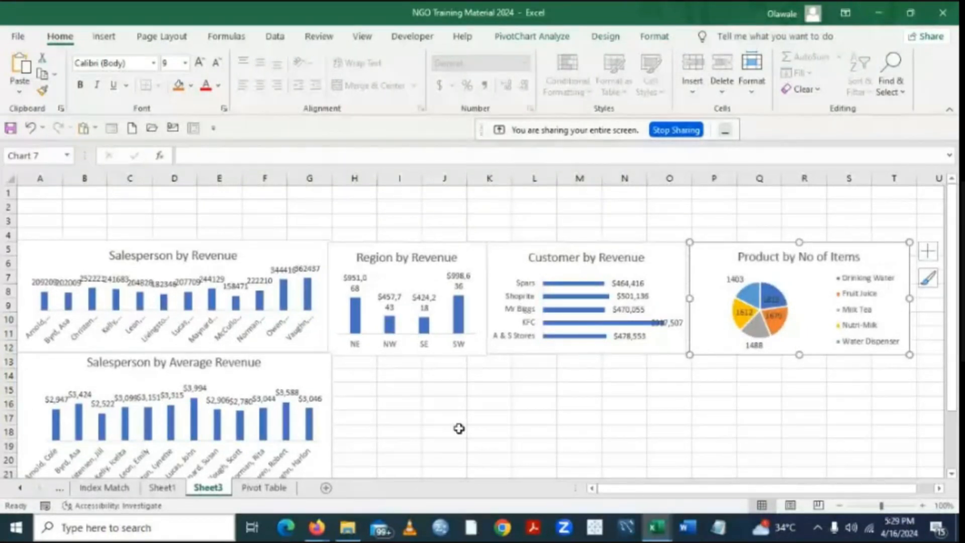
Insert a clustered column PivotChart from the Top 3 PivotTable on Sheet1.
click(165, 488)
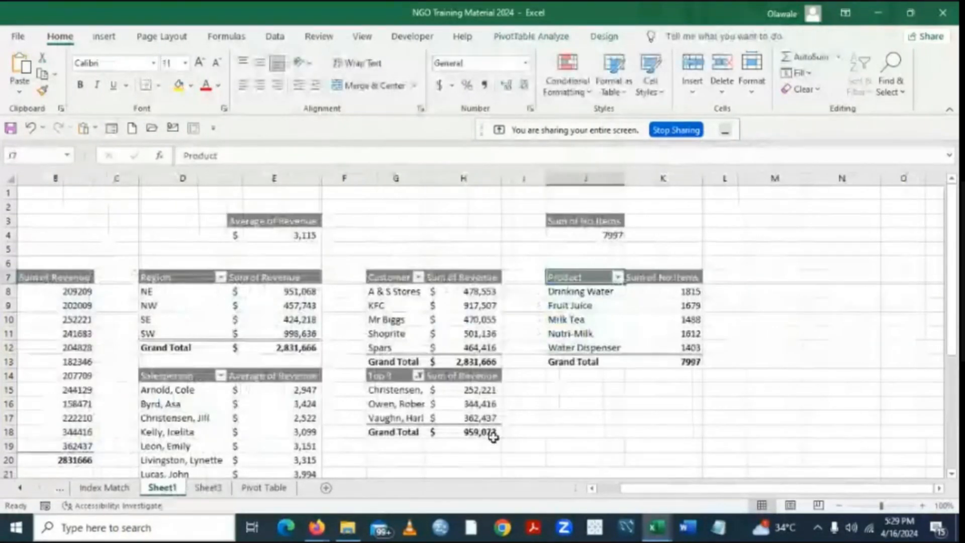
click(392, 378)
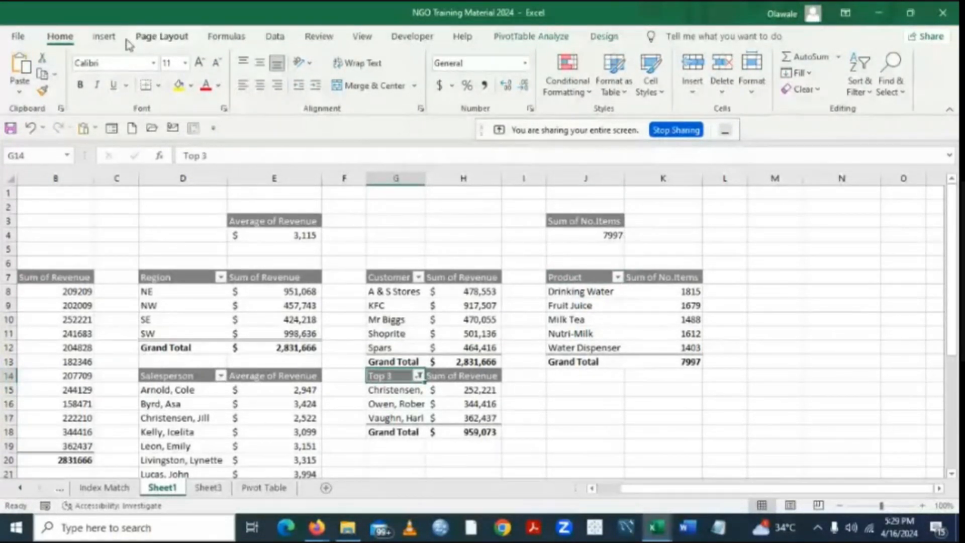
click(104, 36)
click(491, 92)
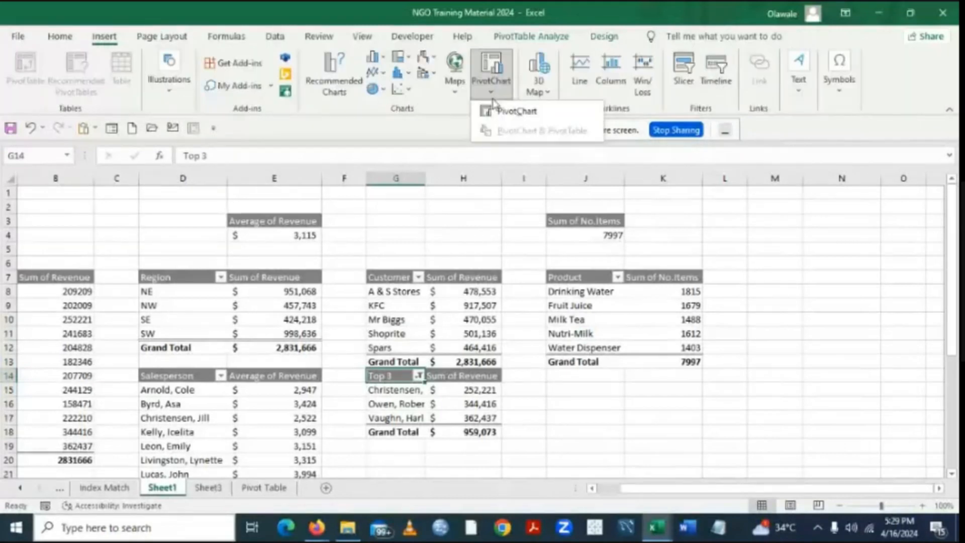
click(495, 111)
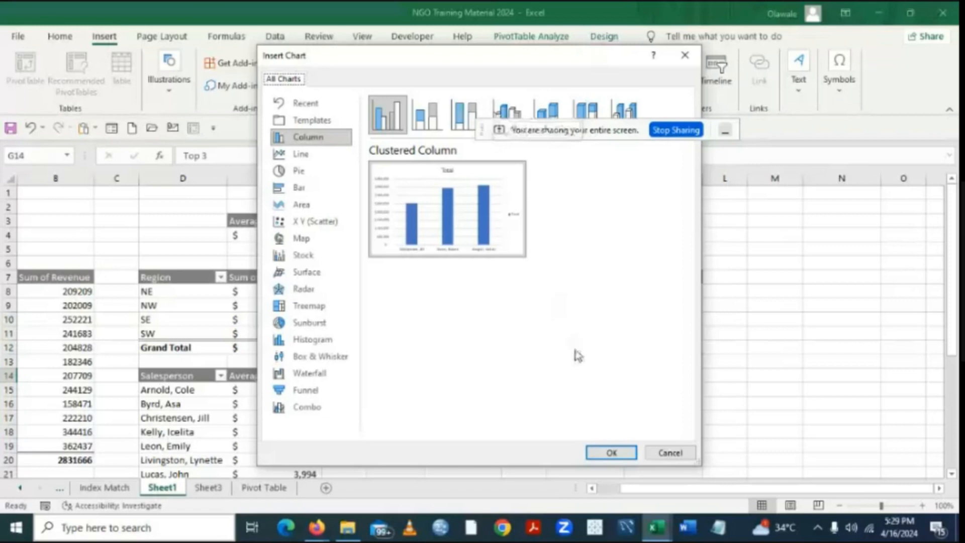
click(611, 453)
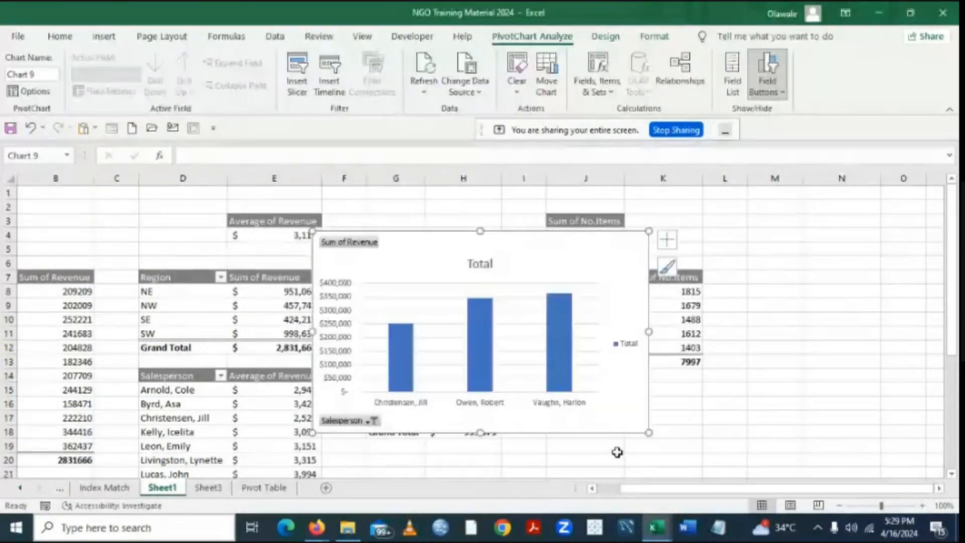
Shrink the new Top 3 column chart to about five columns wide and ten rows tall.
drag(649, 330, 572, 330)
drag(437, 435, 432, 373)
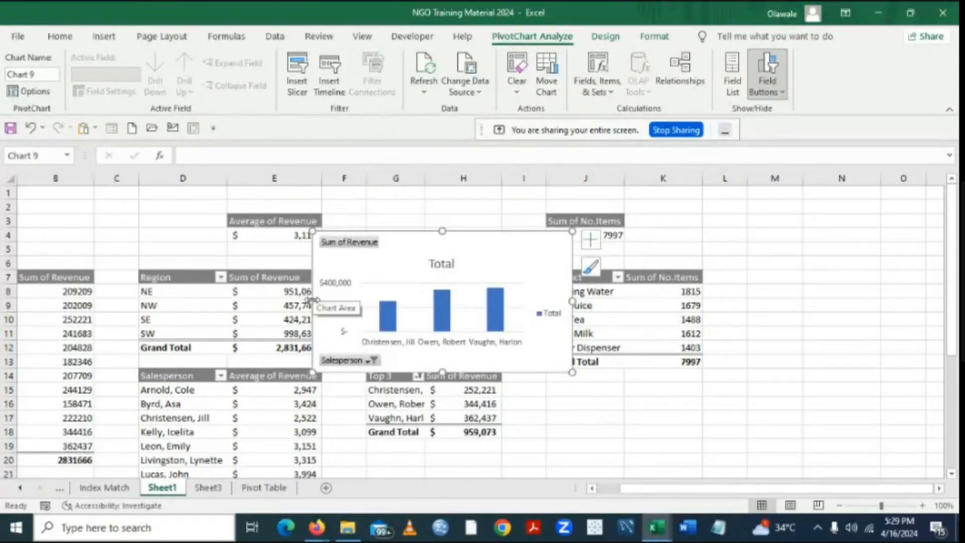
drag(313, 300, 343, 301)
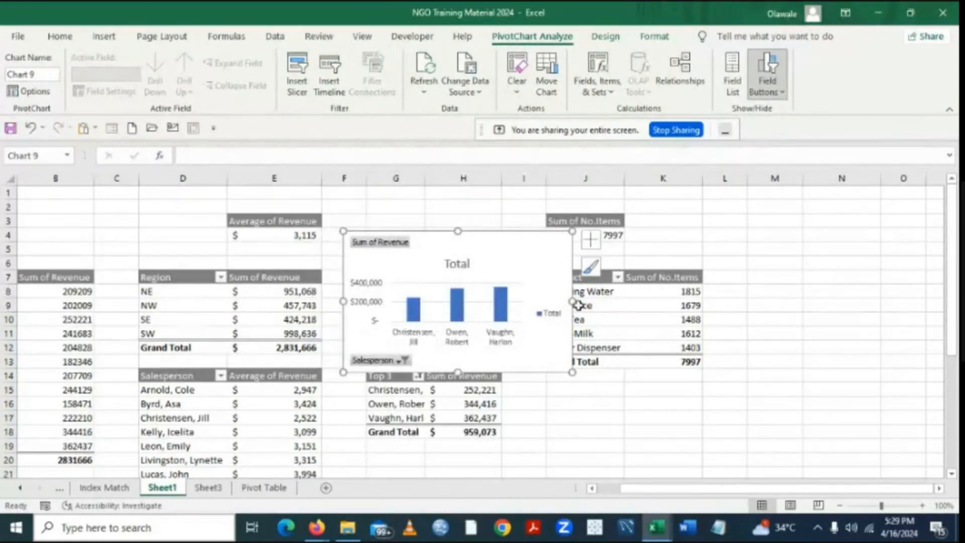
mouse_move(572, 301)
mouse_down()
mouse_move(544, 302)
mouse_move(566, 302)
mouse_up()
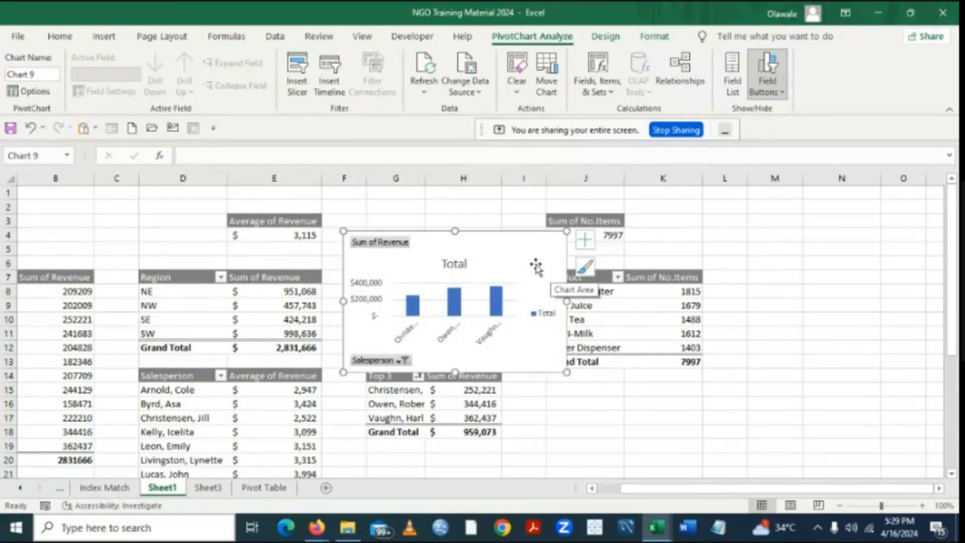
Cut the Top 3 column chart from Sheet1 and paste it at H13 on Sheet3.
key(Delete)
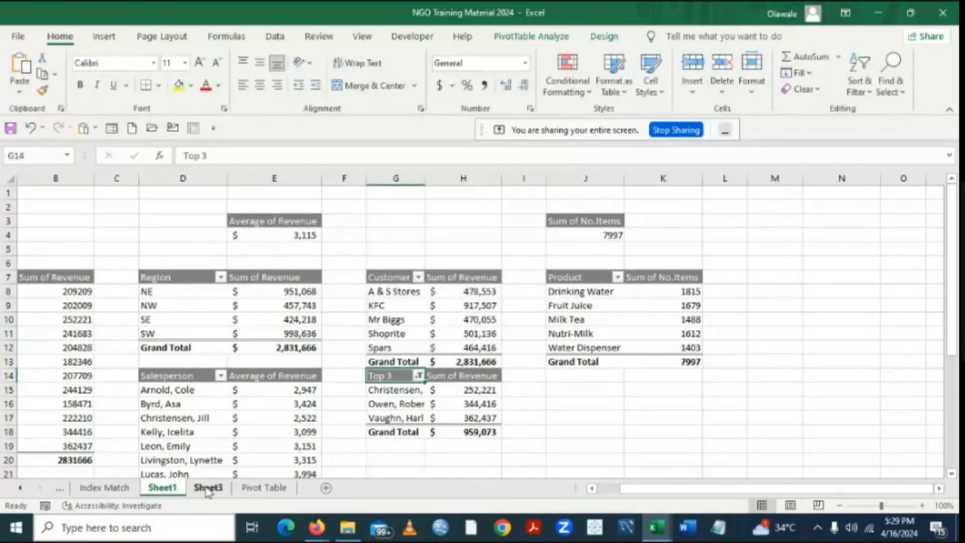
click(218, 490)
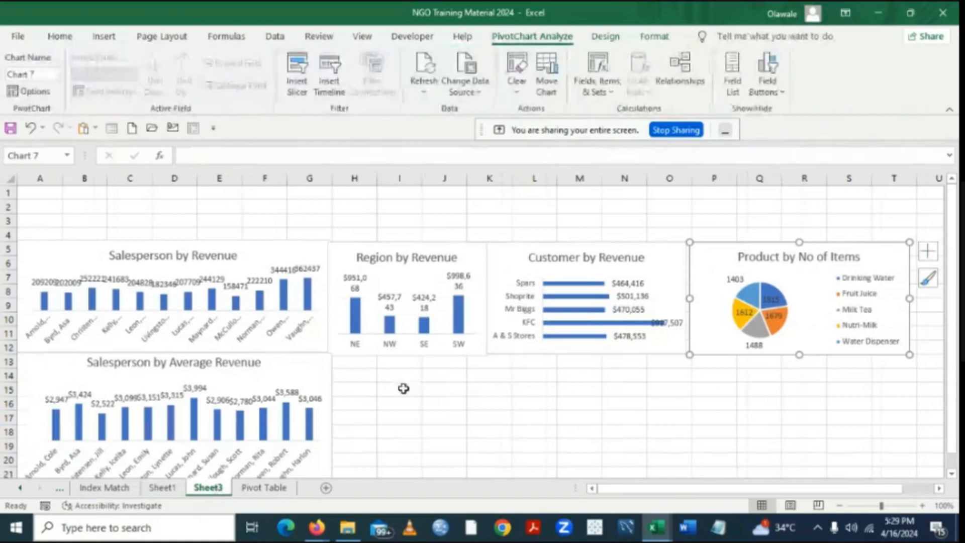
click(357, 364)
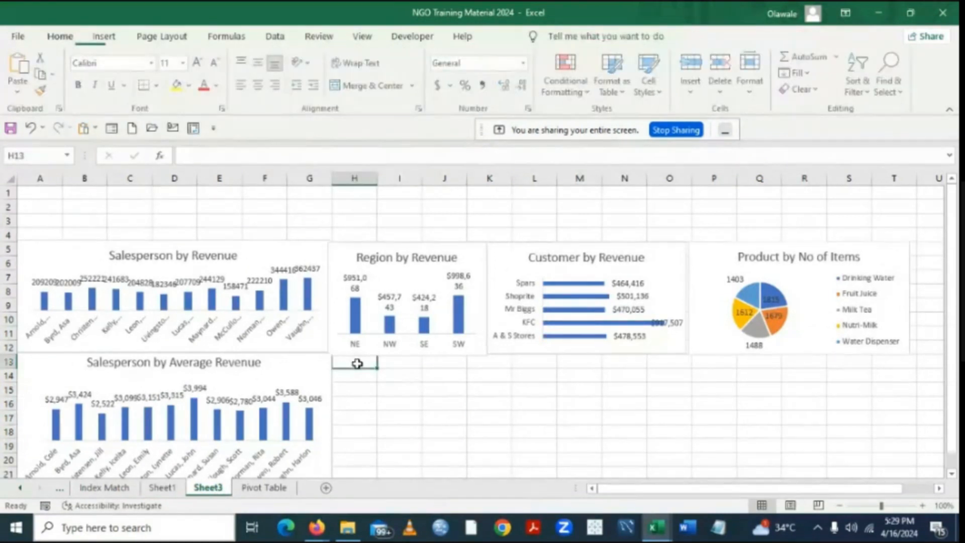
key(ctrl+v)
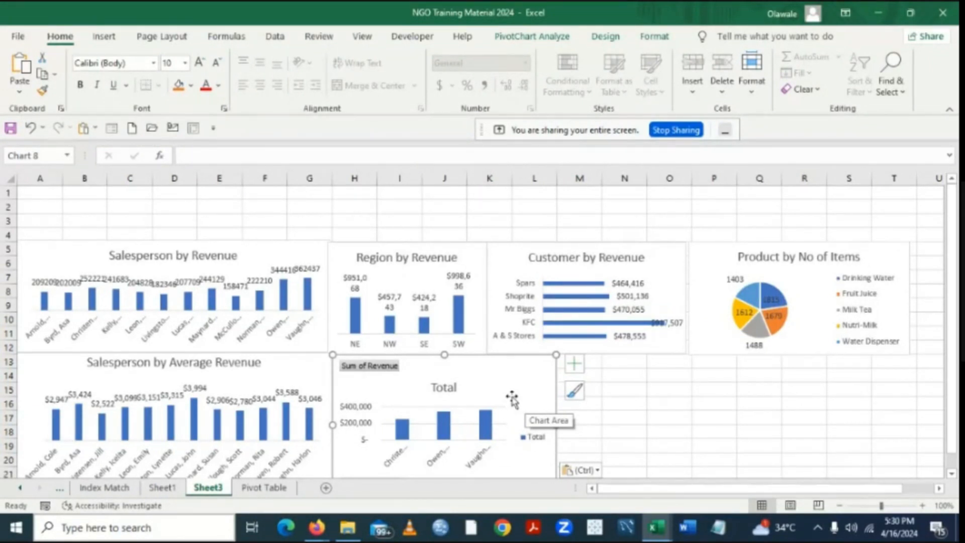
Change the pasted column chart's title to "Top 3 By Revenue".
click(448, 390)
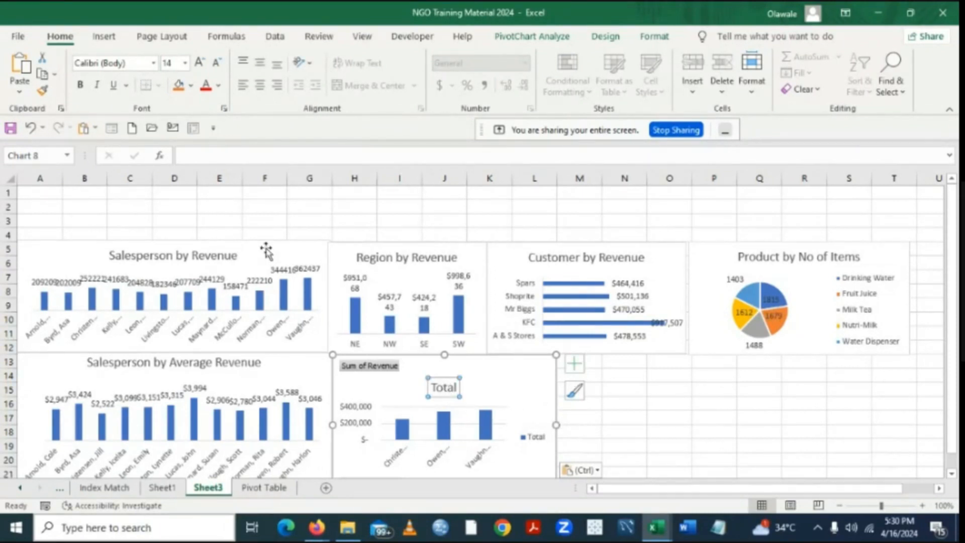
click(184, 155)
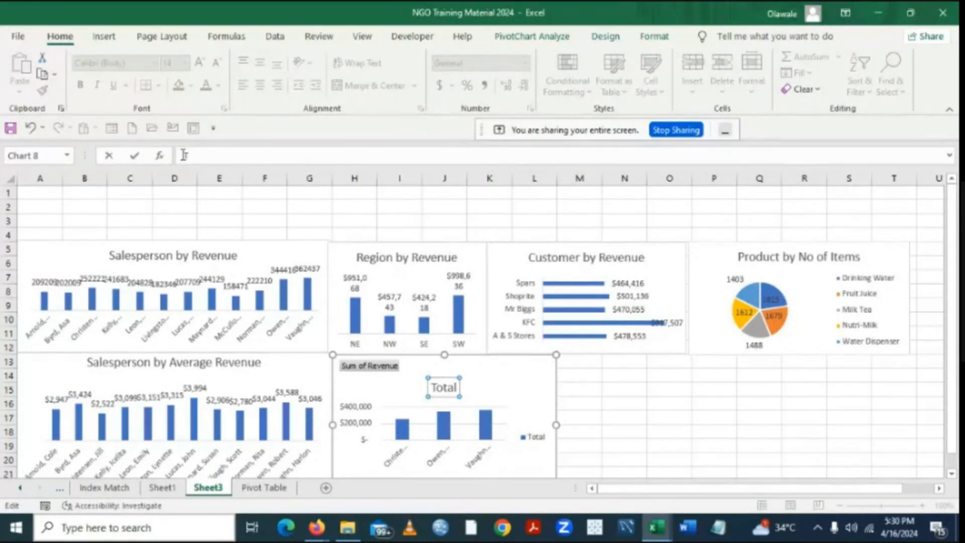
text(Top 3 By Revenue)
key(Return)
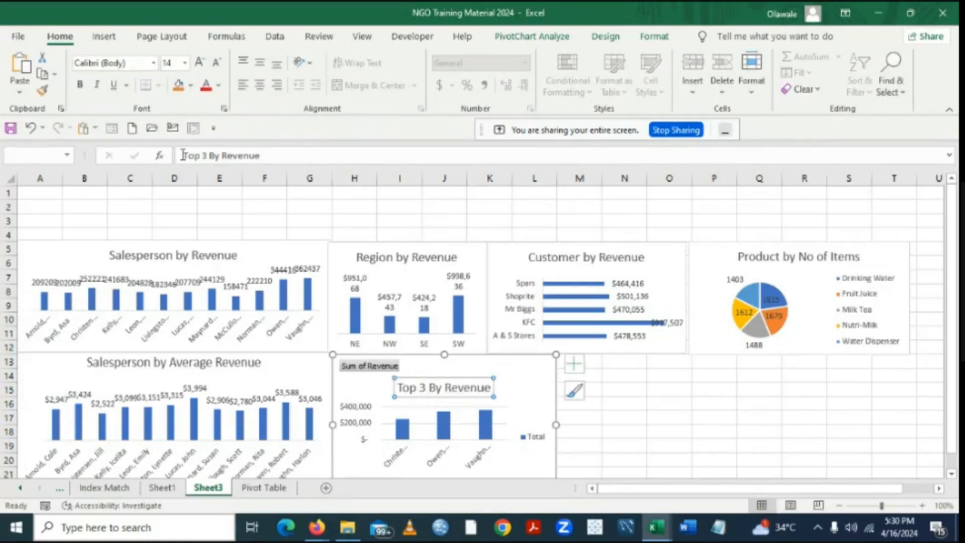
Remove the gridlines and legend from the Top 3 By Revenue chart and add data labels.
click(697, 419)
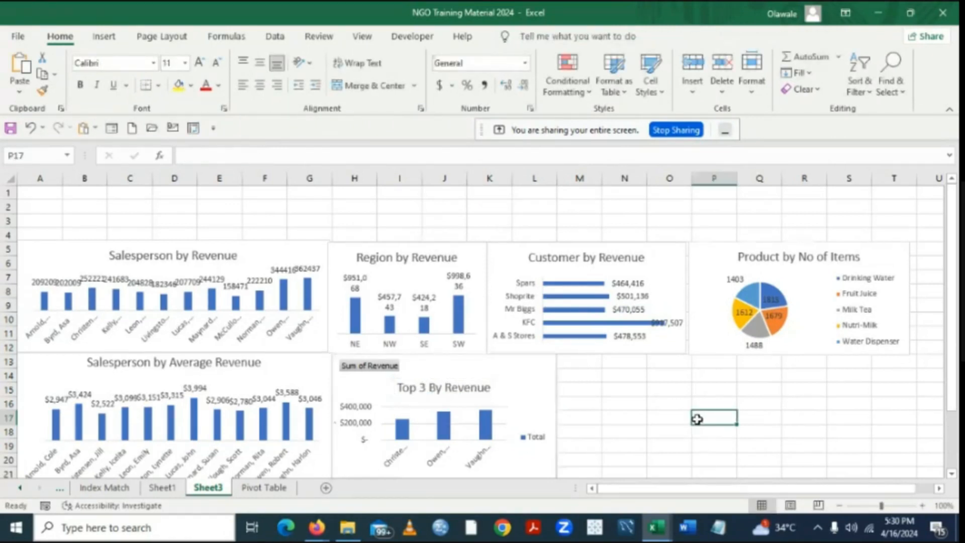
click(523, 387)
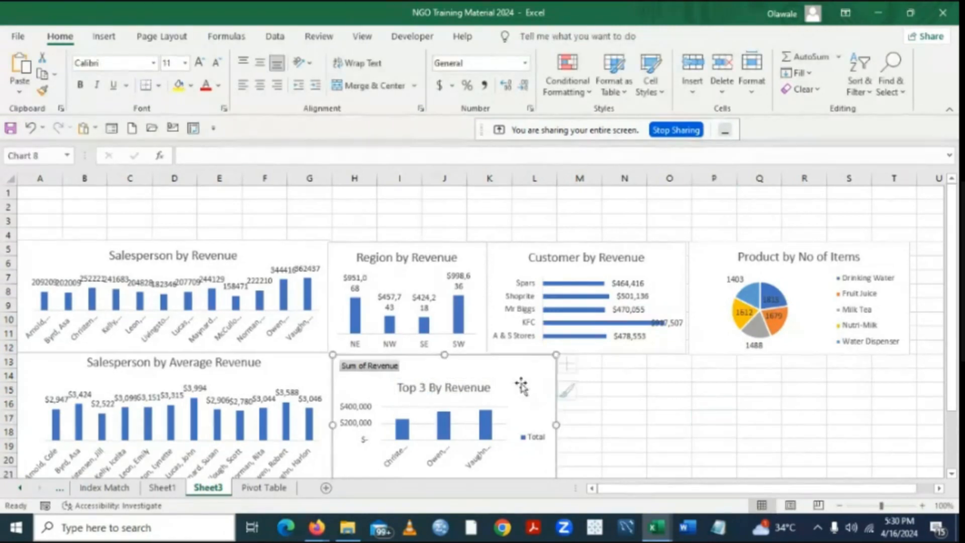
click(574, 363)
click(610, 465)
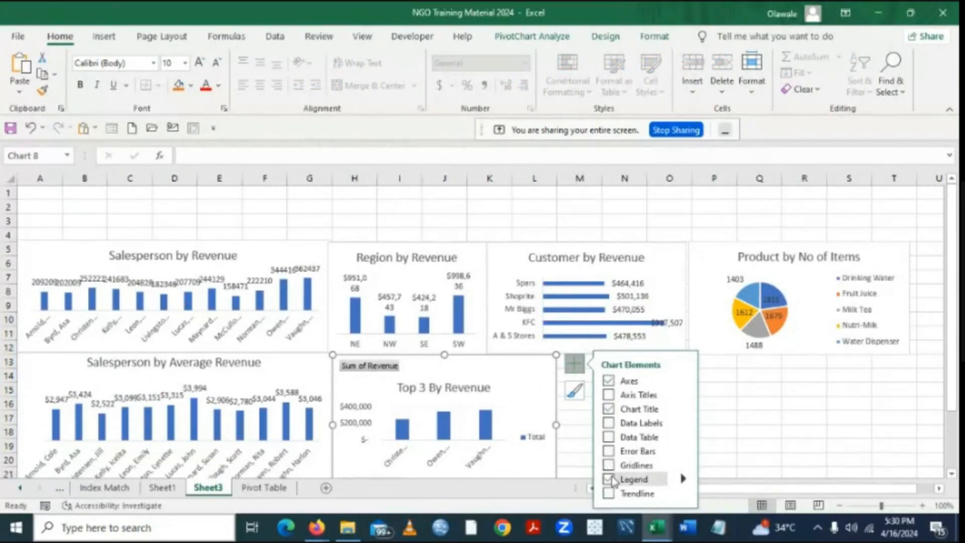
click(609, 480)
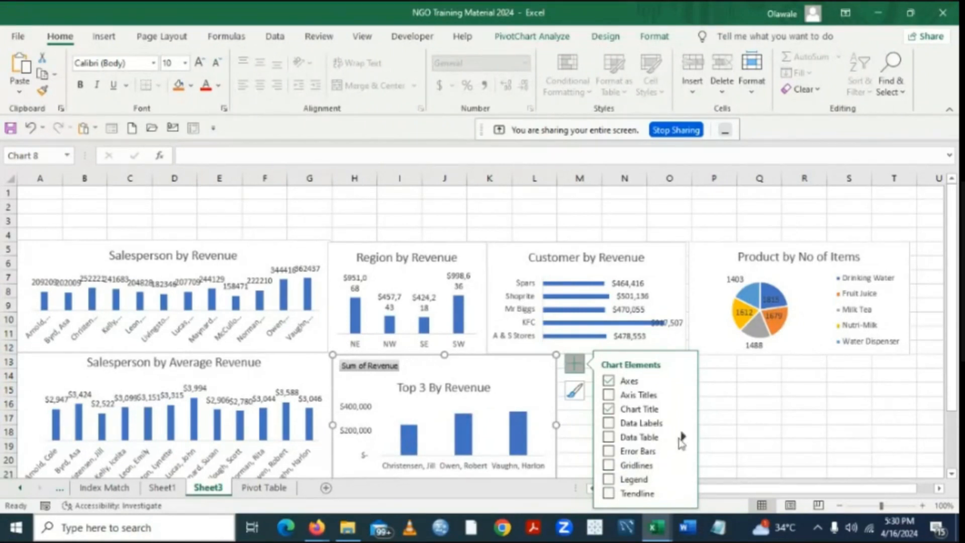
click(609, 423)
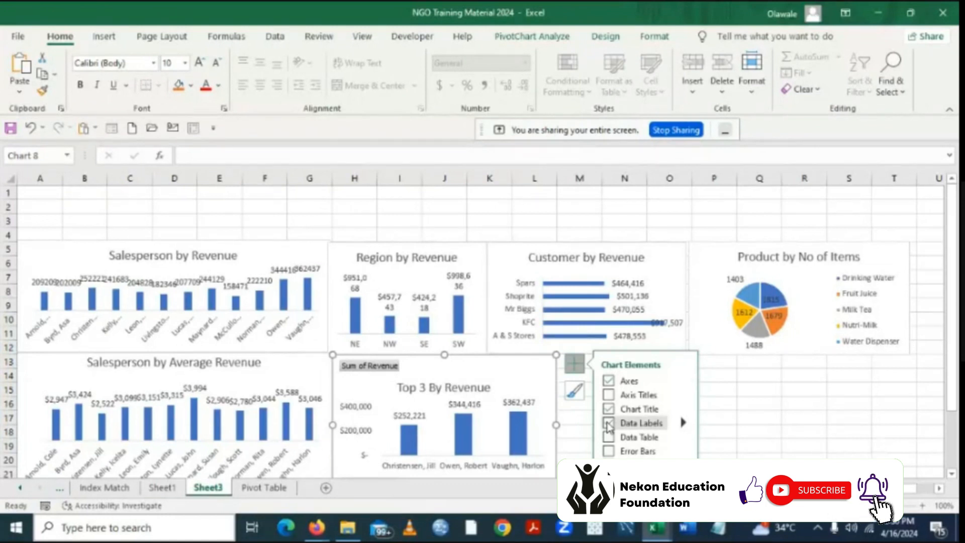
click(748, 424)
Delete the vertical axis of the Top 3 By Revenue chart and hide all its field buttons.
click(357, 406)
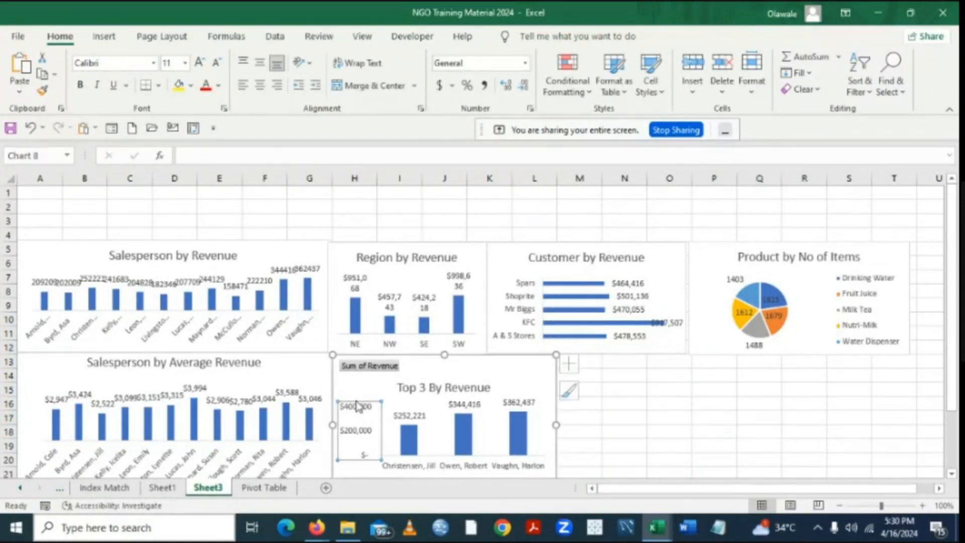
key(Delete)
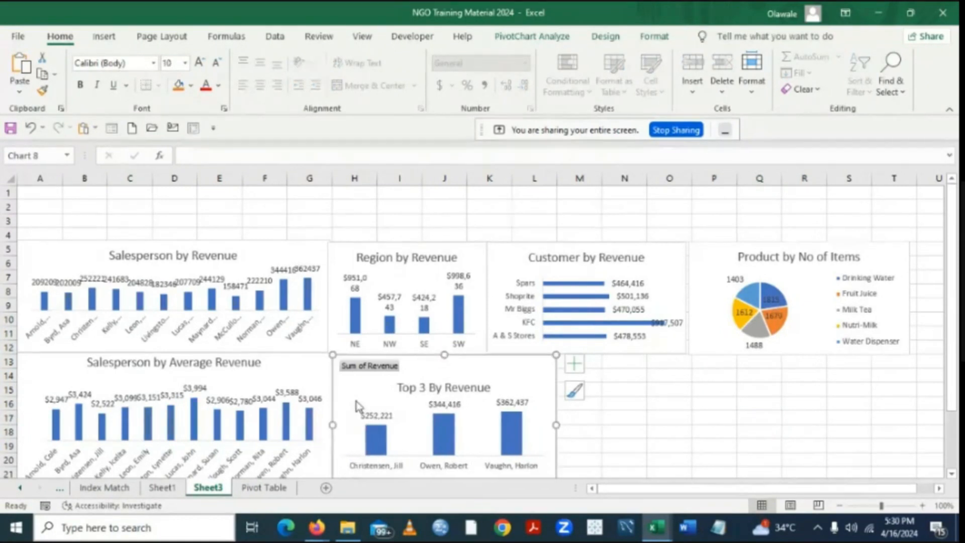
right_click(365, 371)
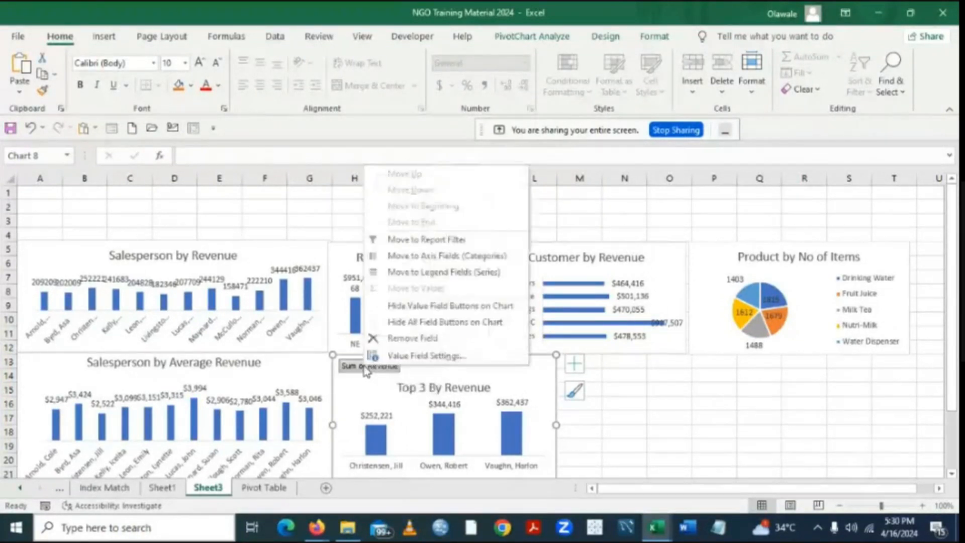
click(408, 322)
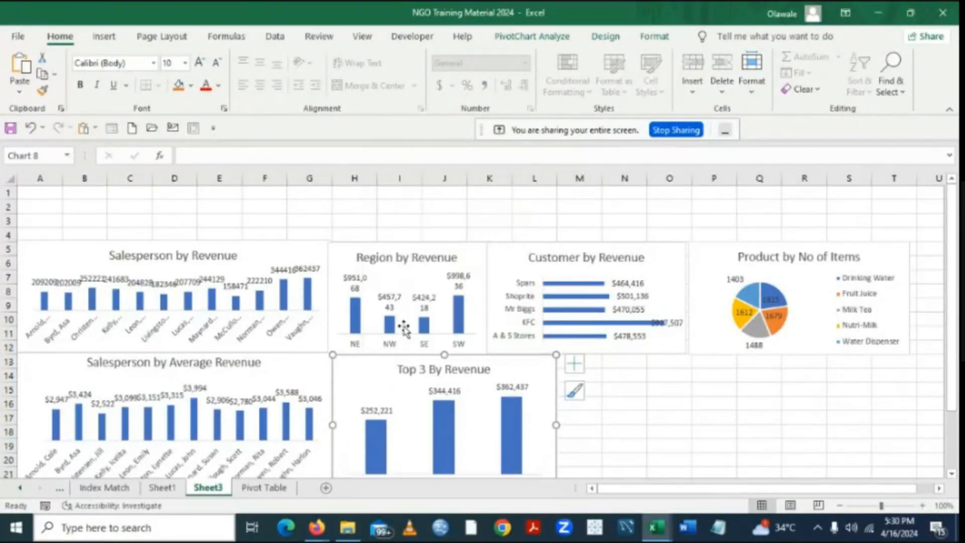
click(660, 419)
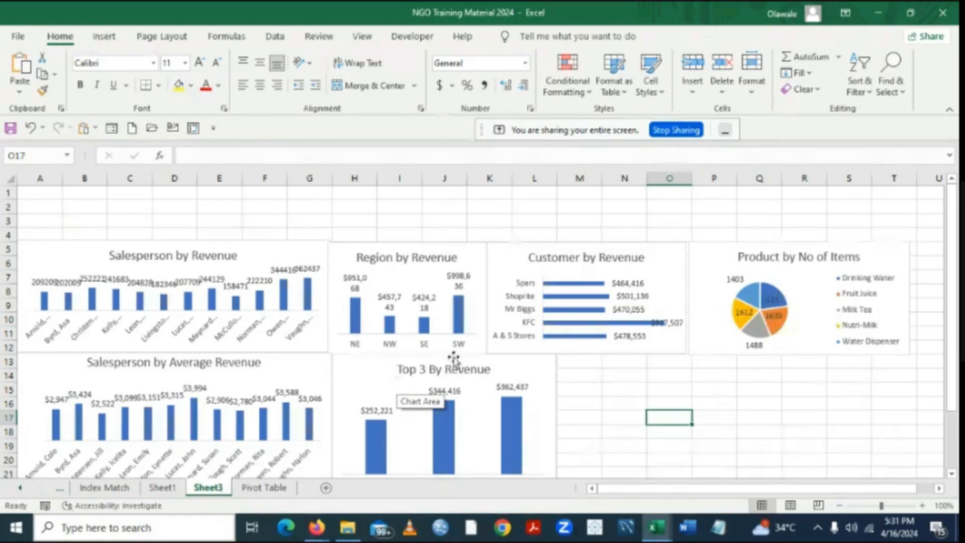
Move the Product by No of Items pie chart out of the first row to the empty area around M14.
click(749, 262)
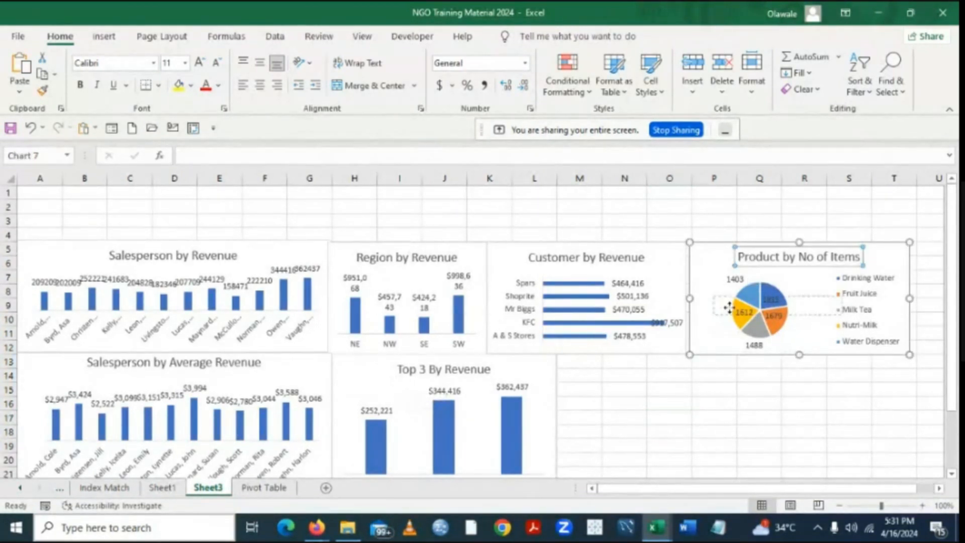
click(751, 260)
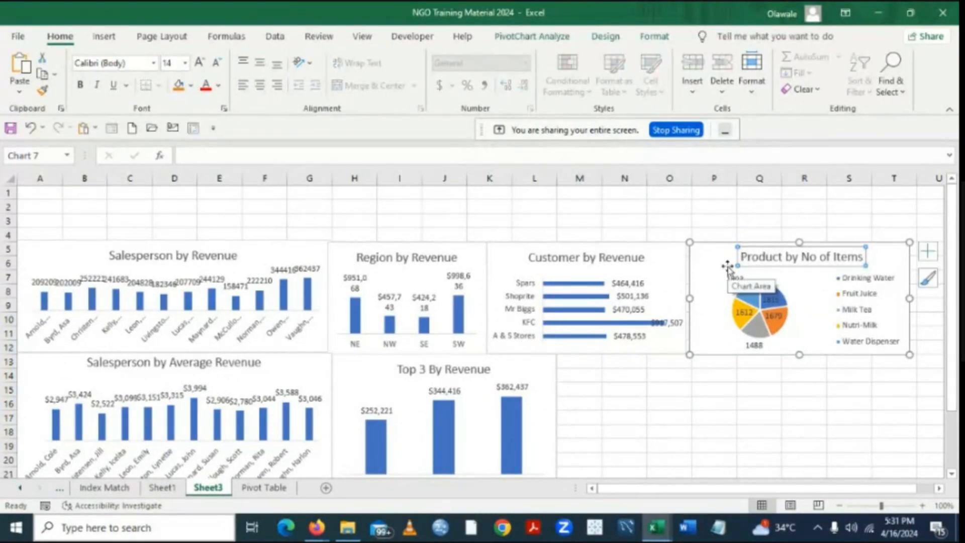
drag(728, 265, 574, 404)
click(491, 367)
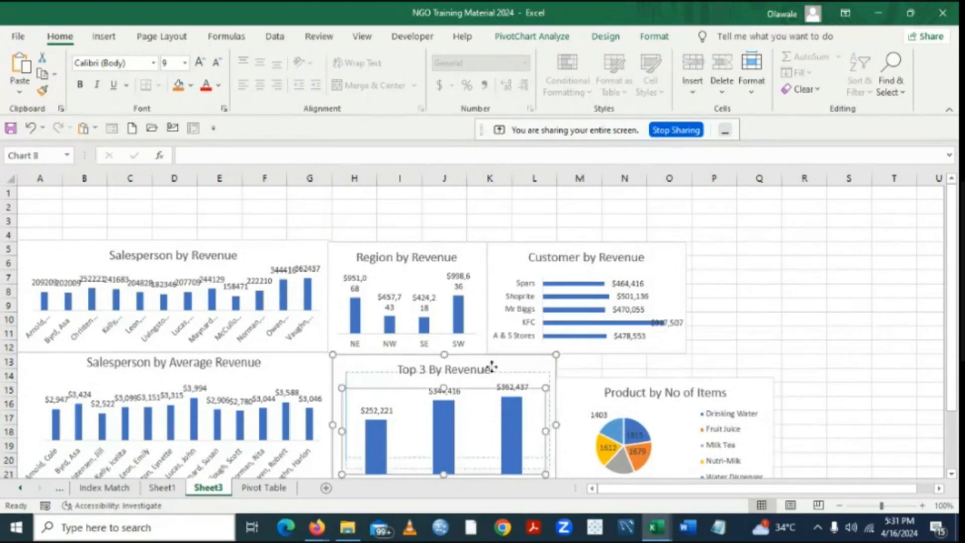
drag(491, 367, 526, 331)
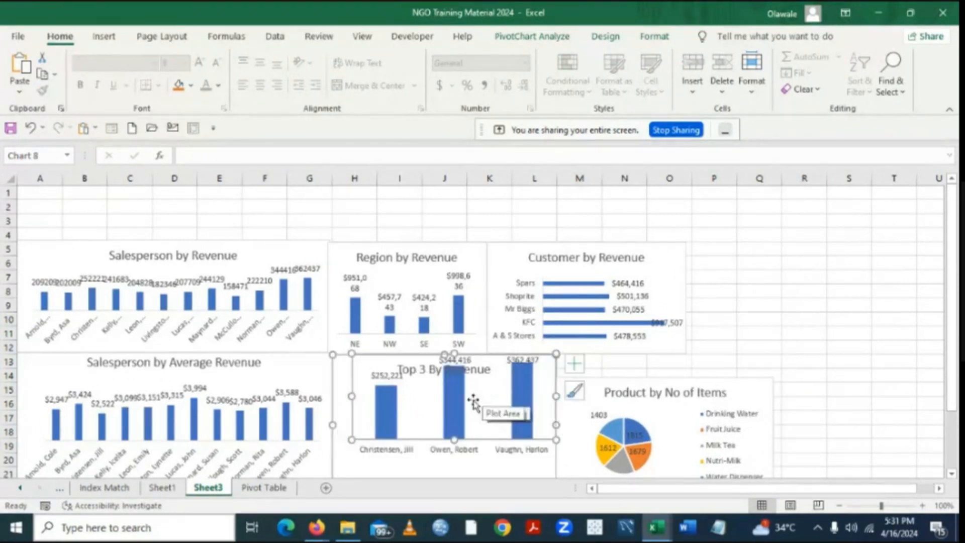
drag(474, 402, 463, 434)
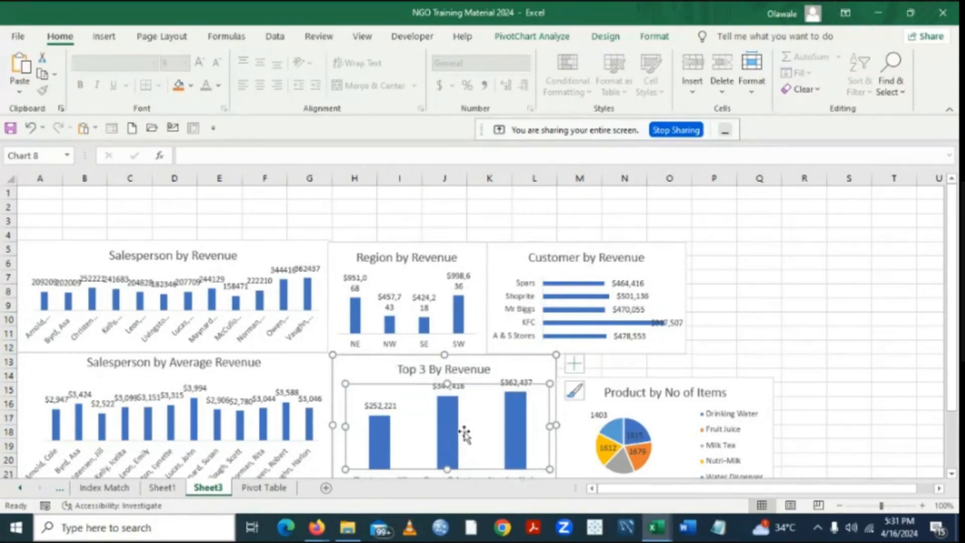
Move the Top 3 By Revenue chart beside the Customer by Revenue chart and shorten it to span about rows 5 to 12.
click(397, 374)
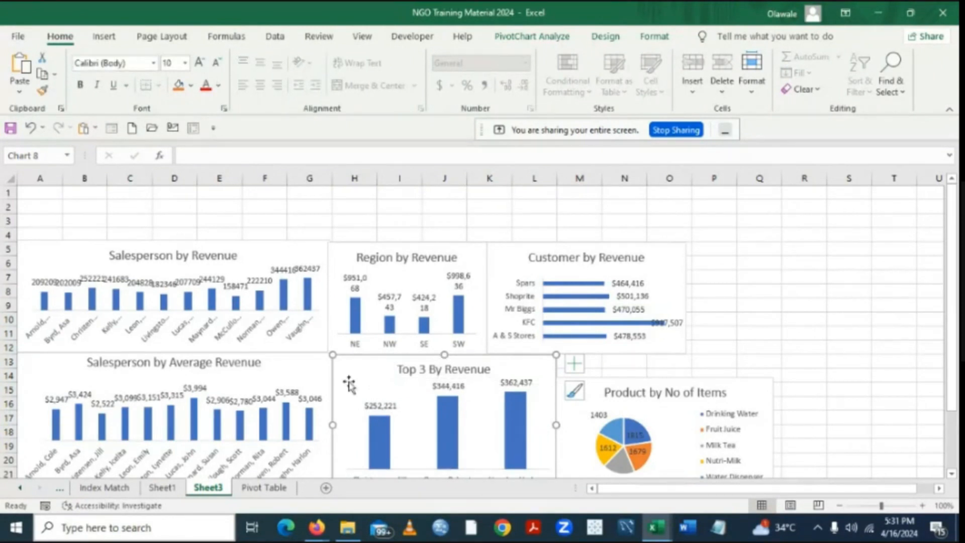
drag(349, 384, 704, 251)
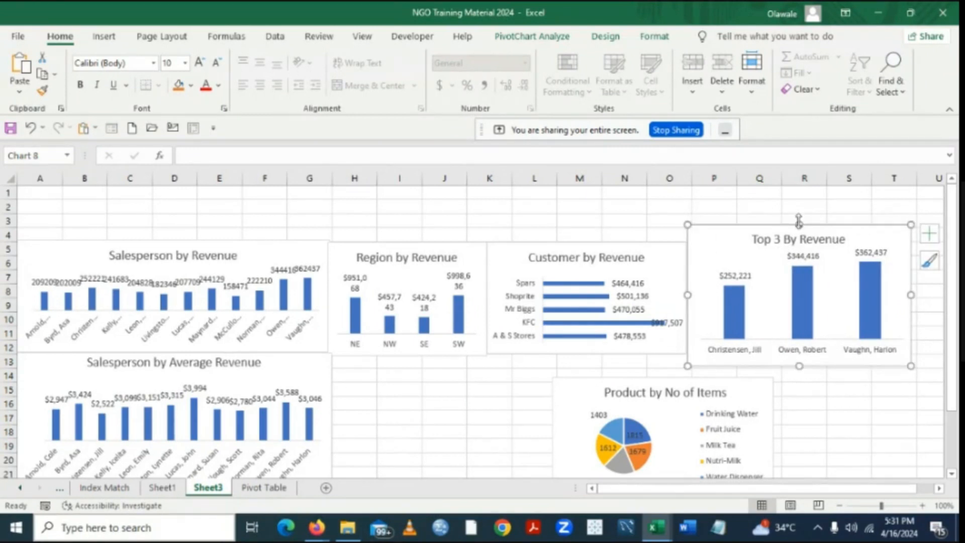
drag(799, 223, 798, 245)
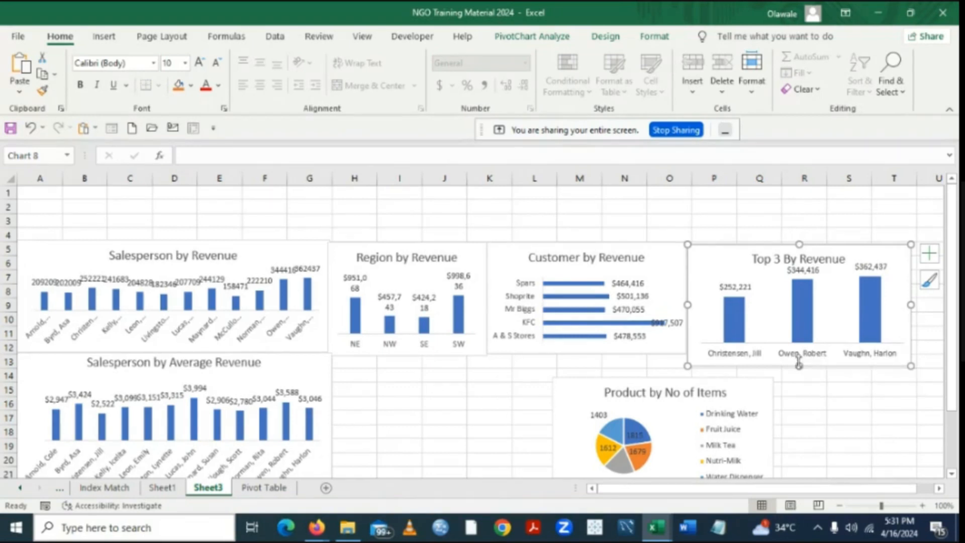
drag(799, 366, 798, 350)
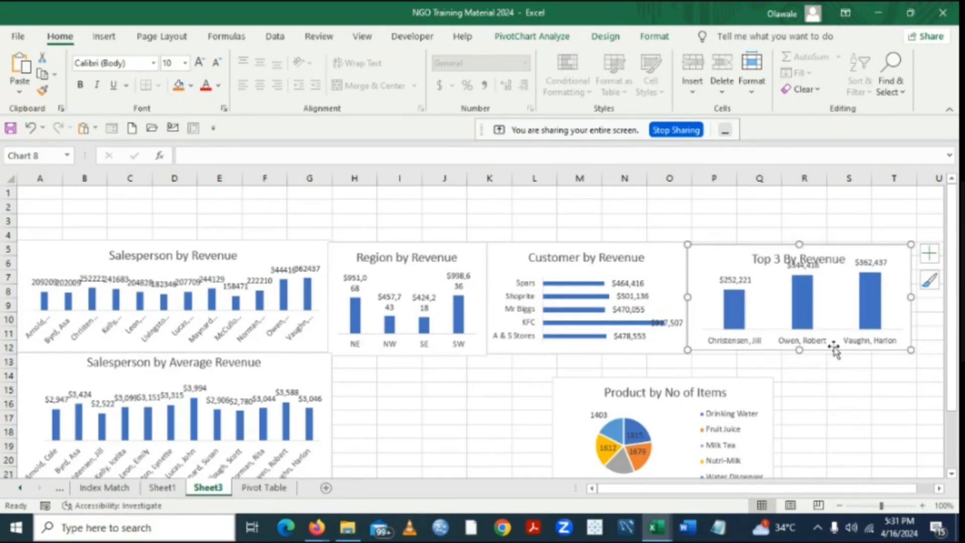
click(820, 384)
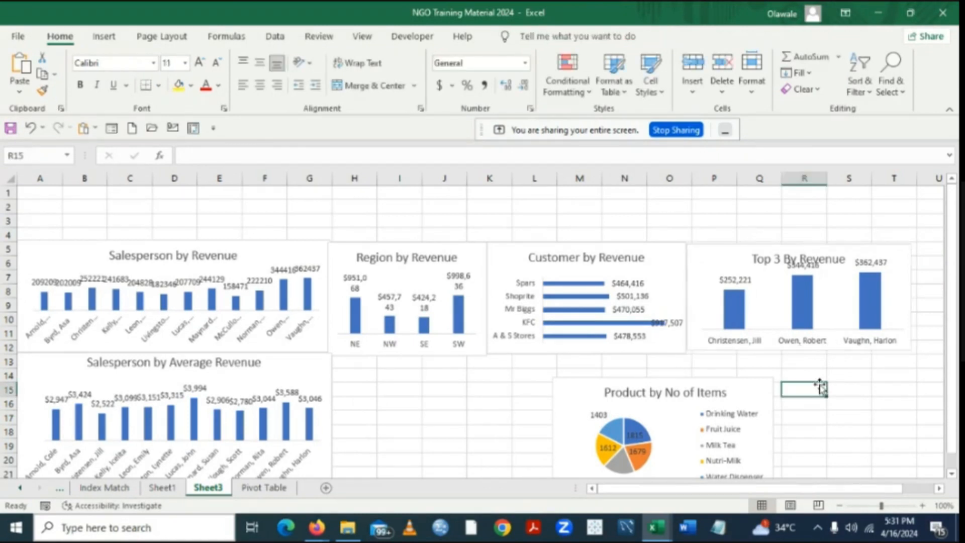
Raise the Top 3 By Revenue chart's title slightly to clear the data labels beneath it.
click(822, 261)
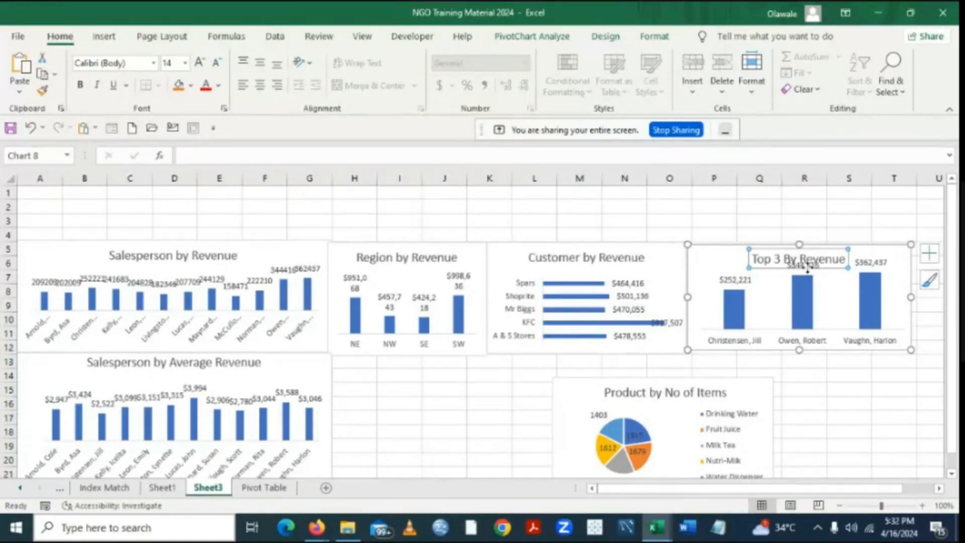
drag(807, 269, 803, 261)
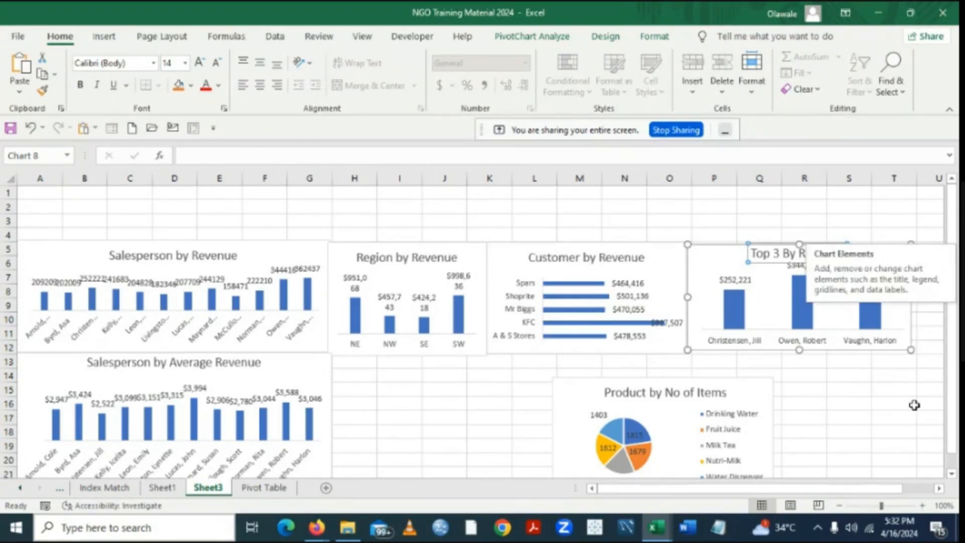
click(708, 250)
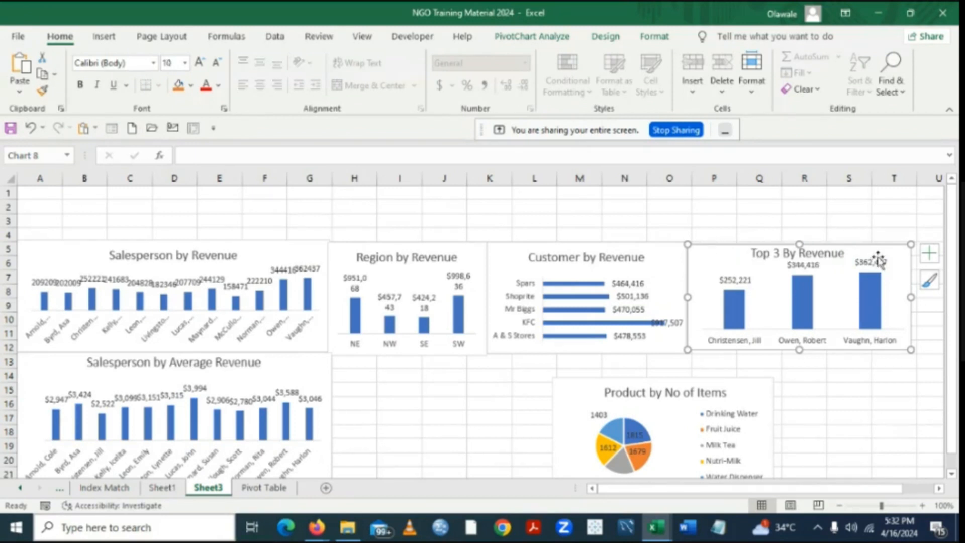
Try out a data table on the Top 3 By Revenue chart.
click(929, 260)
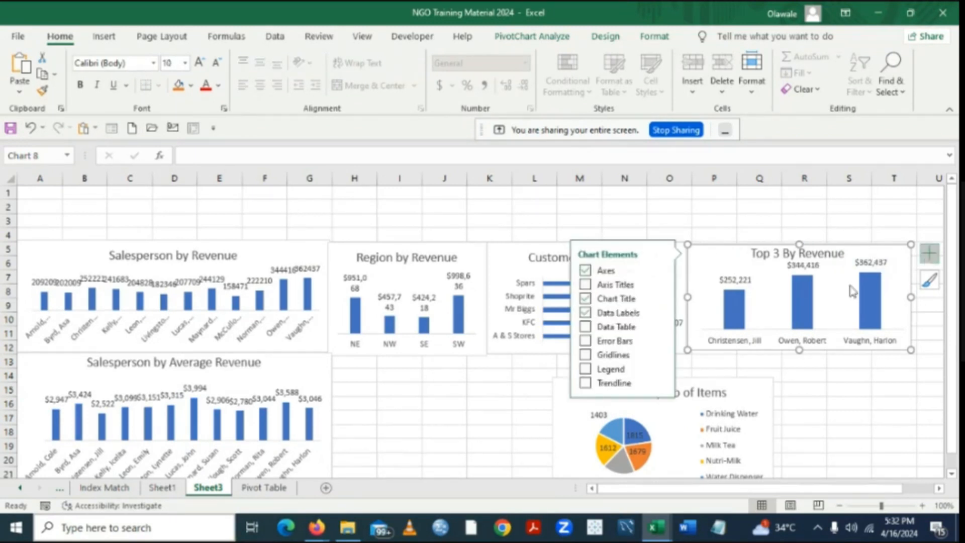
click(586, 328)
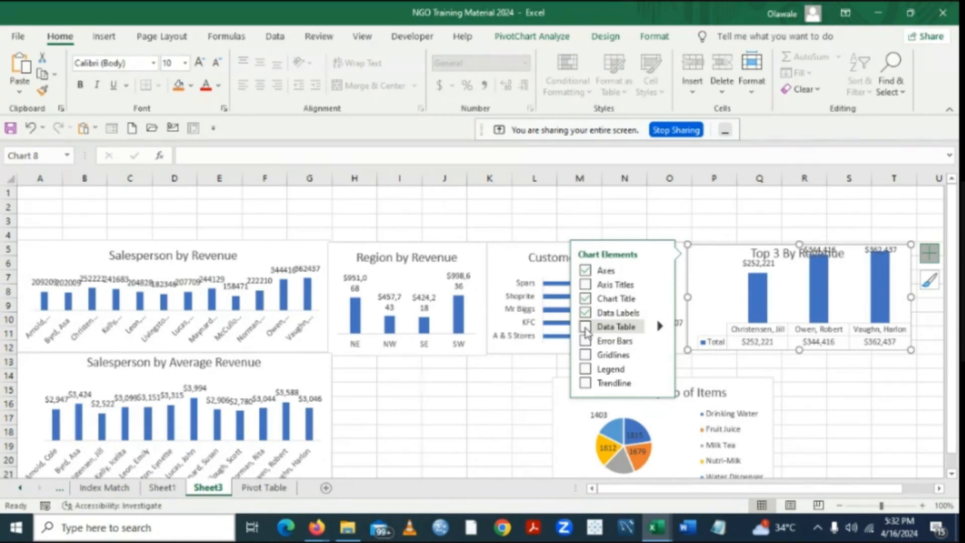
click(843, 430)
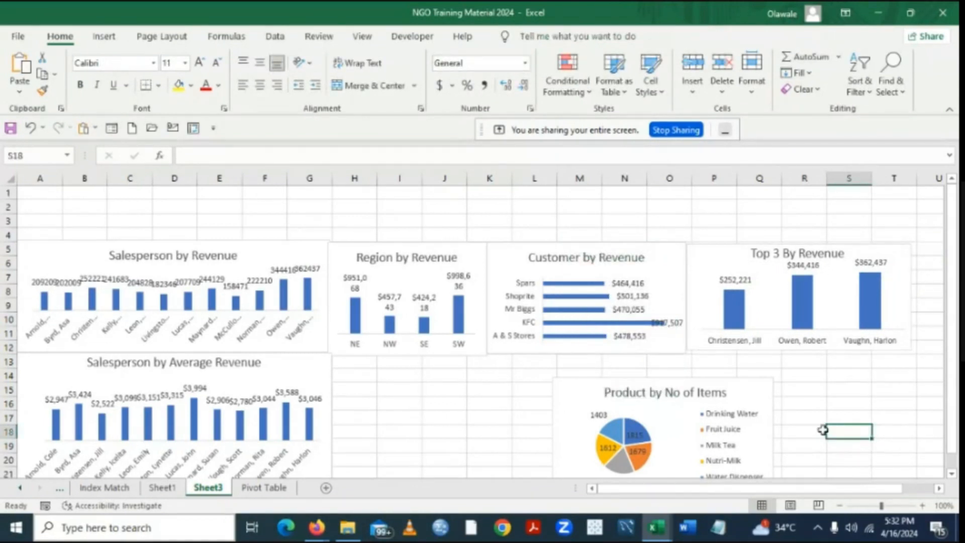
Place the Product by No of Items pie chart at H13 beside Salesperson by Average Revenue, making it slightly taller and wider.
click(675, 388)
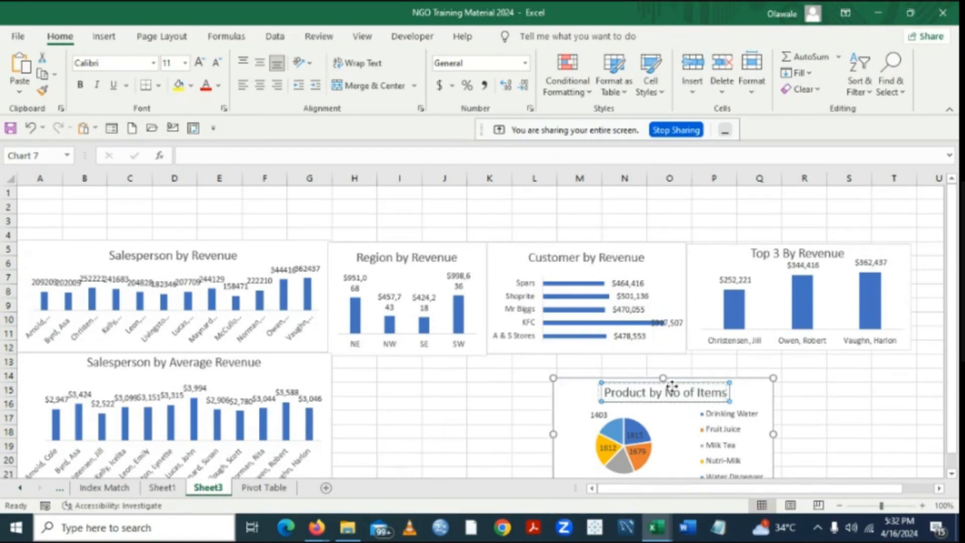
click(586, 392)
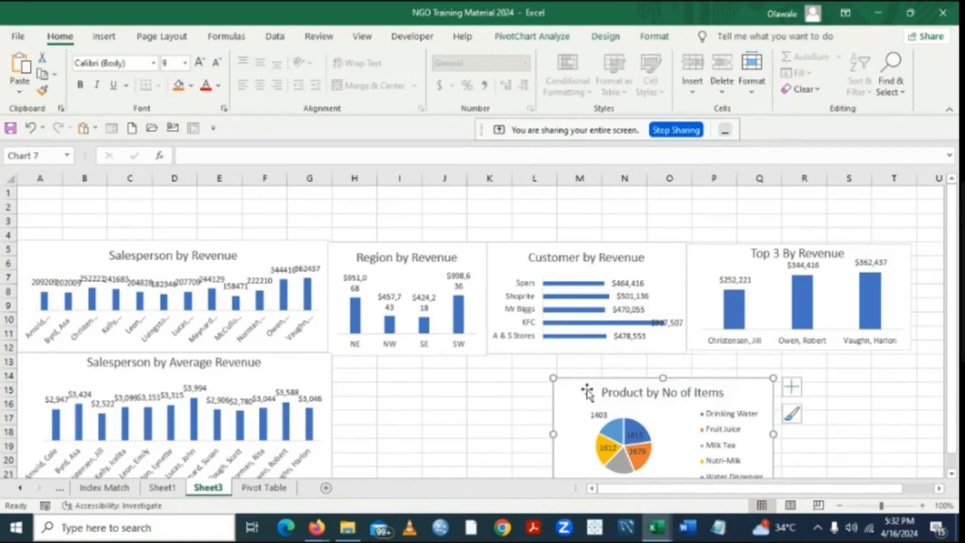
drag(586, 389, 365, 349)
drag(440, 450, 441, 456)
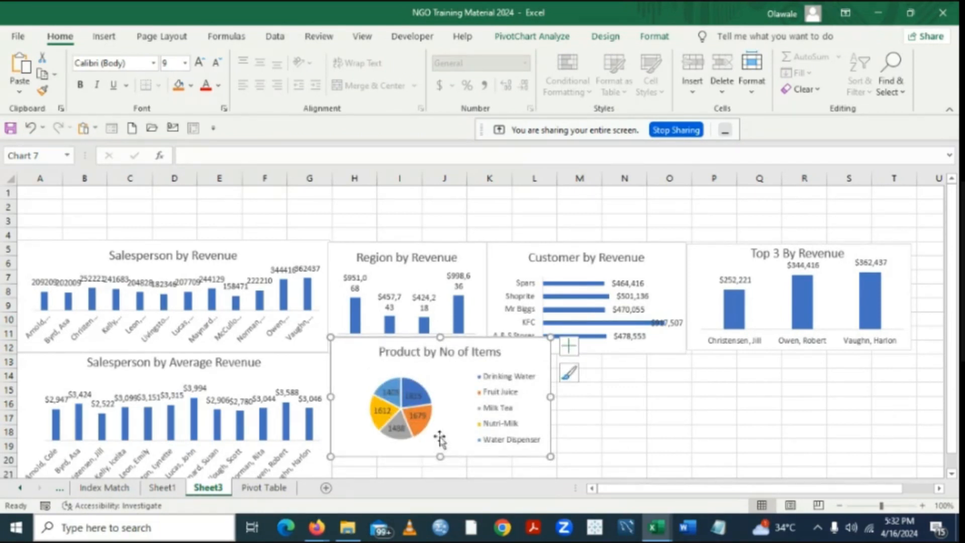
drag(439, 385, 440, 393)
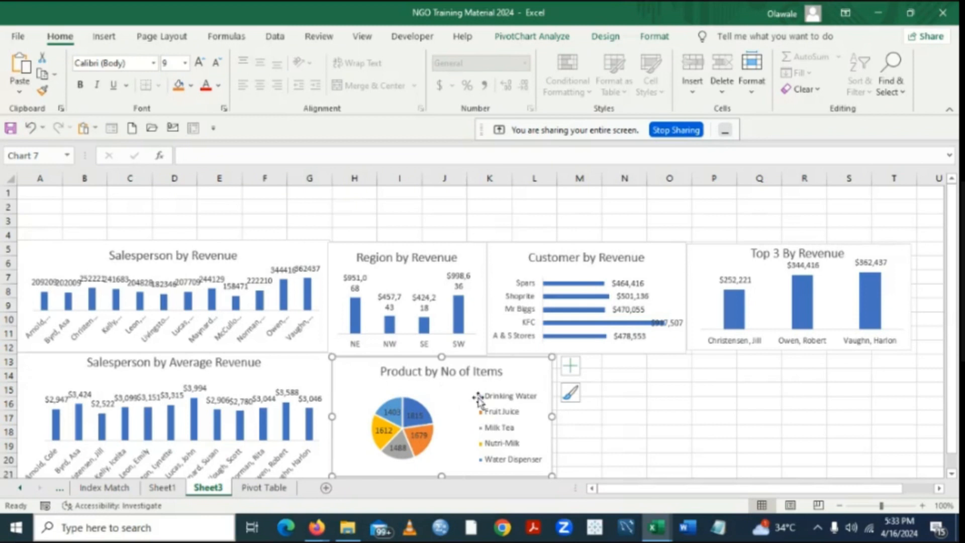
drag(551, 416, 556, 416)
click(694, 409)
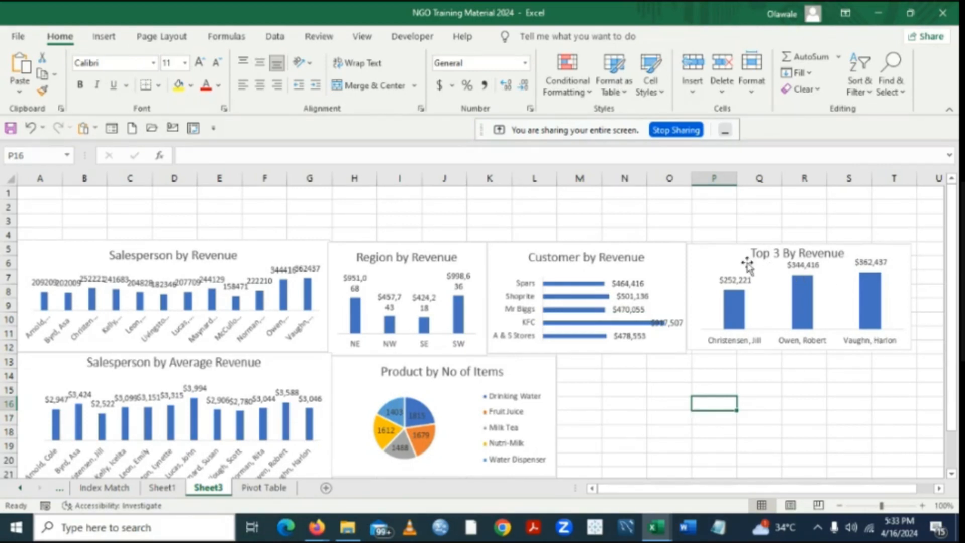
Shift the Top 3 By Revenue and Customer by Revenue charts right by about half a column, leaving space beside Region by Revenue.
drag(747, 263, 777, 260)
click(664, 258)
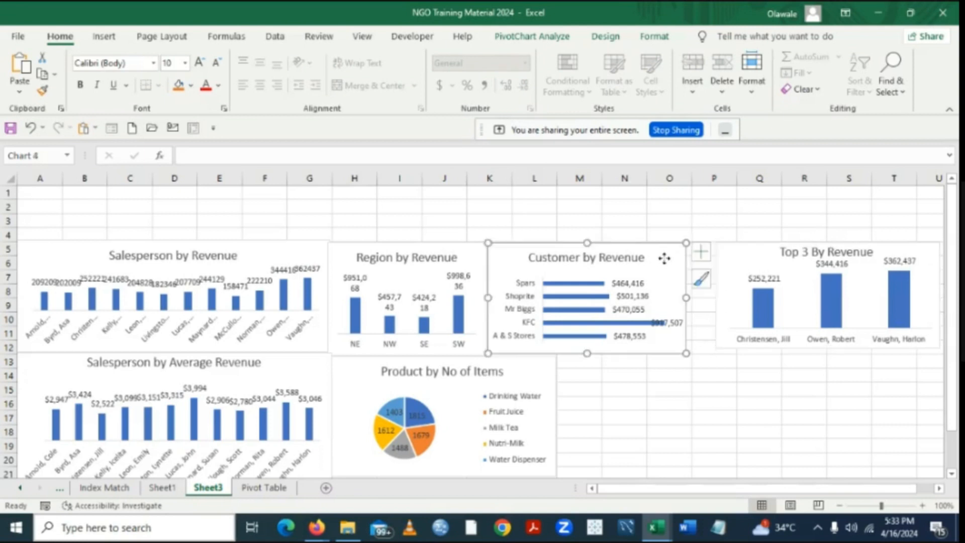
drag(664, 258, 690, 257)
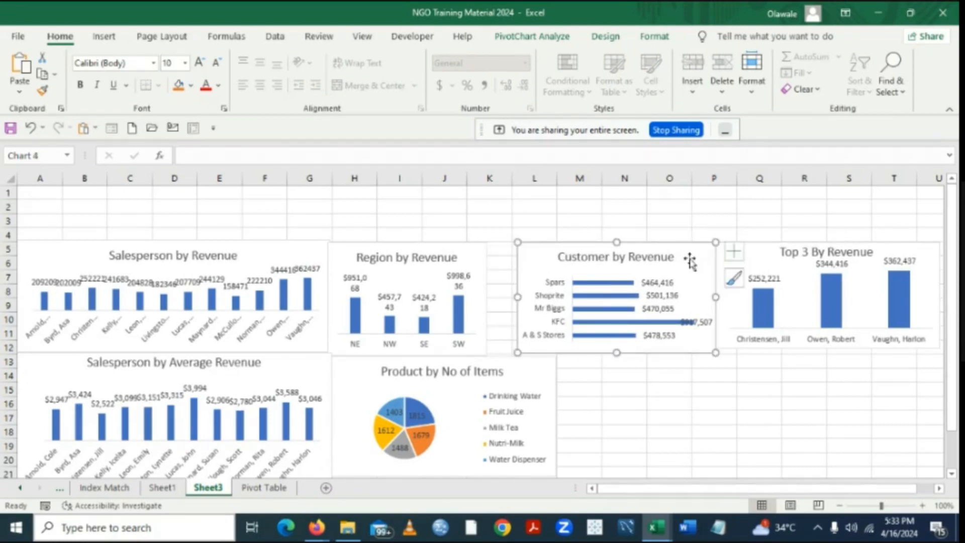
Move the Region by Revenue chart right so it sits directly against the Customer by Revenue chart.
click(467, 263)
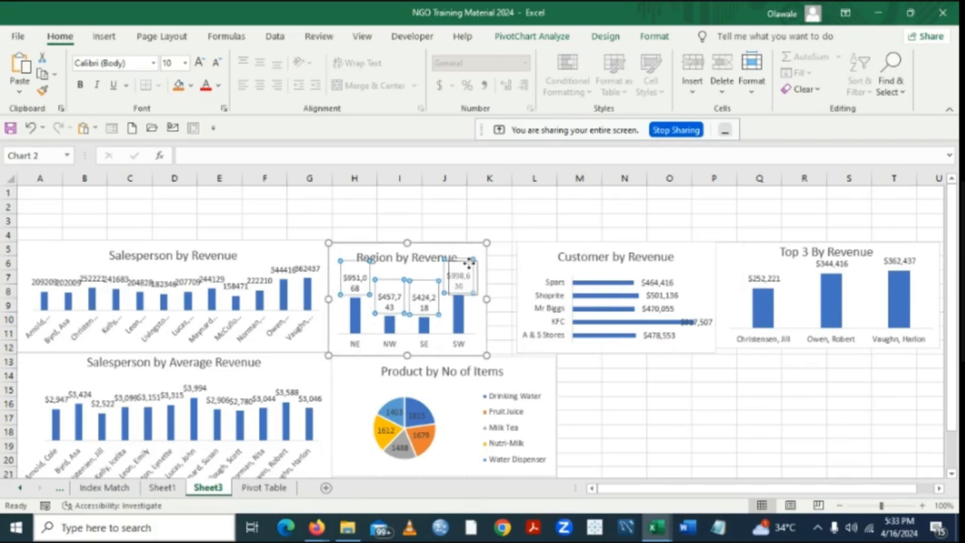
drag(469, 263, 466, 264)
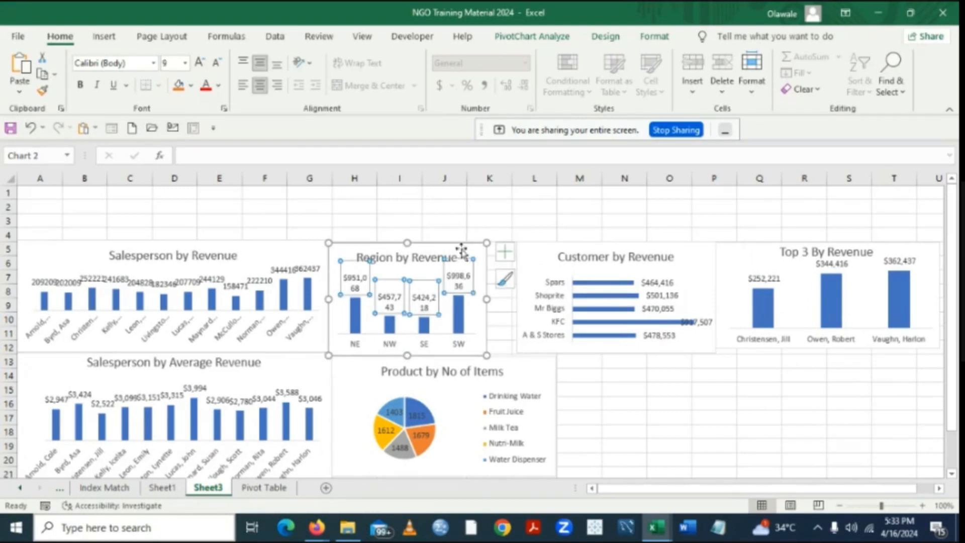
click(444, 194)
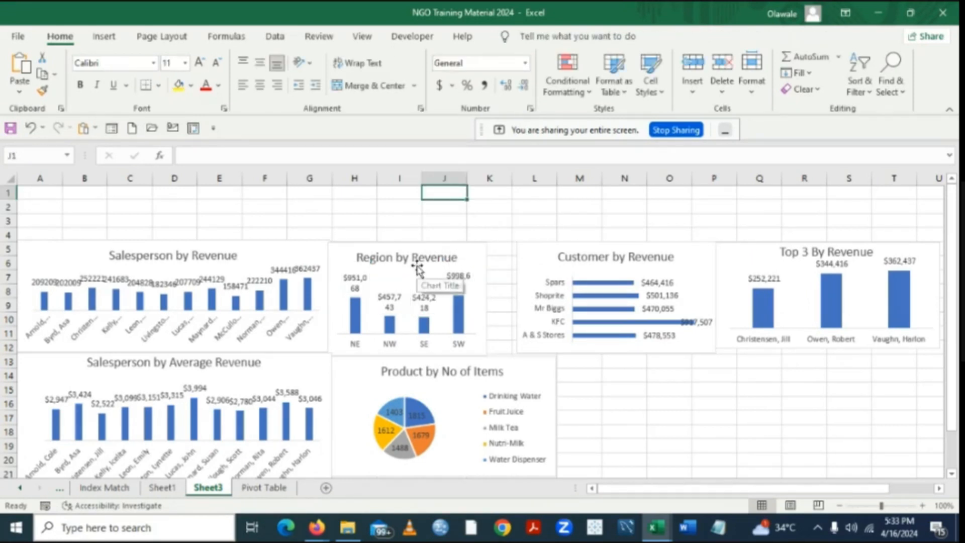
click(421, 261)
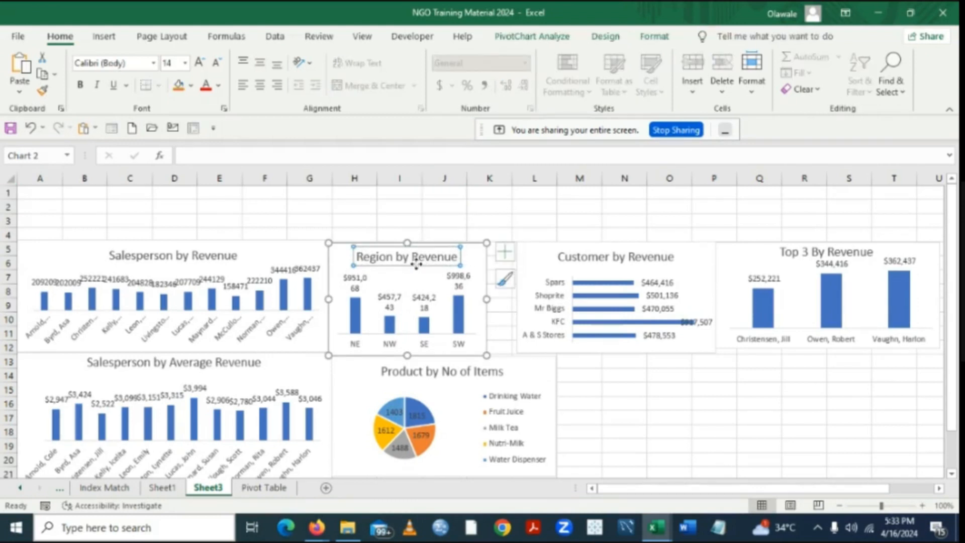
click(412, 274)
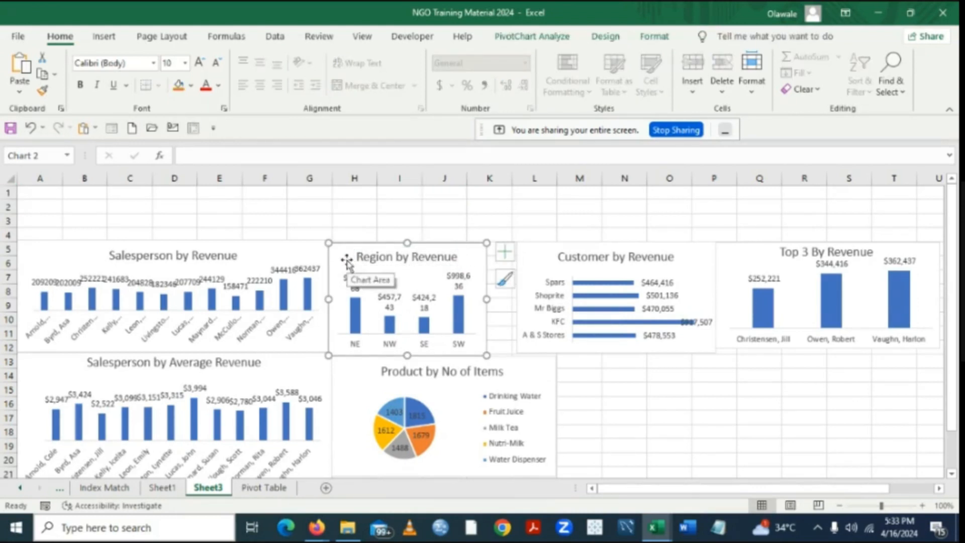
drag(344, 262, 376, 260)
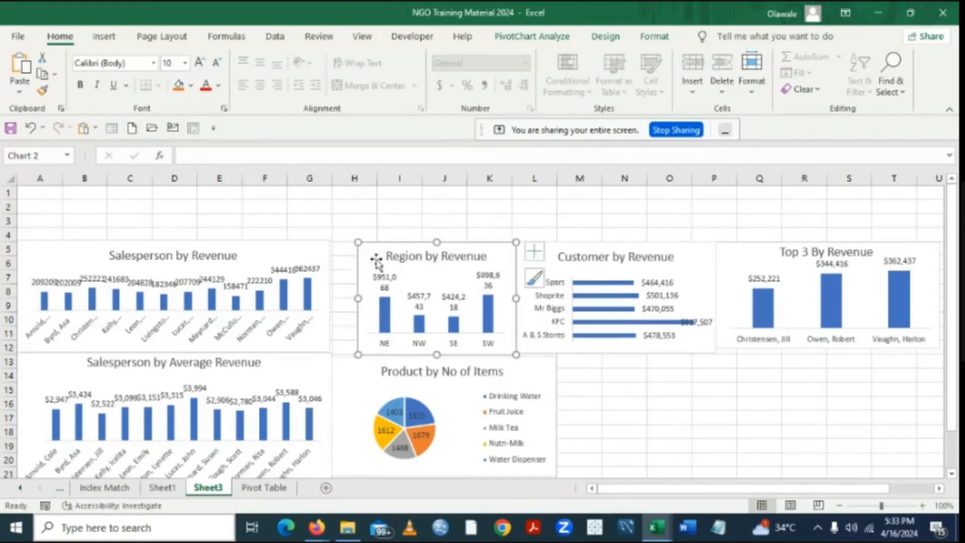
Widen the Salesperson by Revenue chart to the right until it meets the Region by Revenue chart.
click(250, 259)
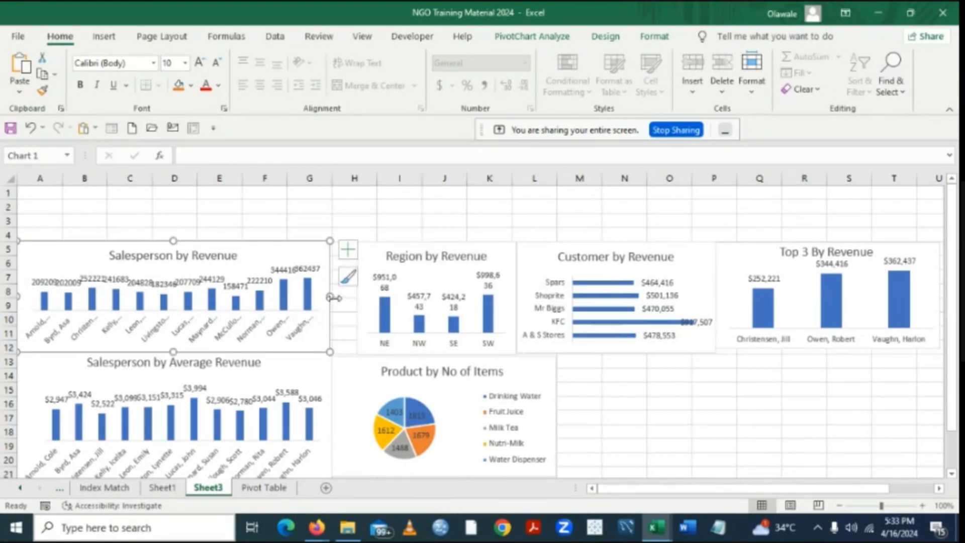
drag(330, 298, 355, 296)
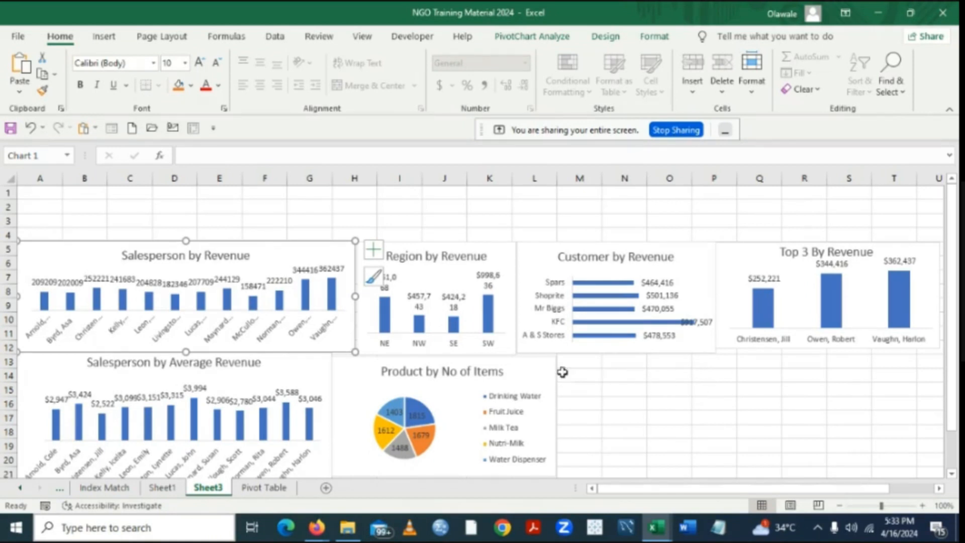
click(631, 379)
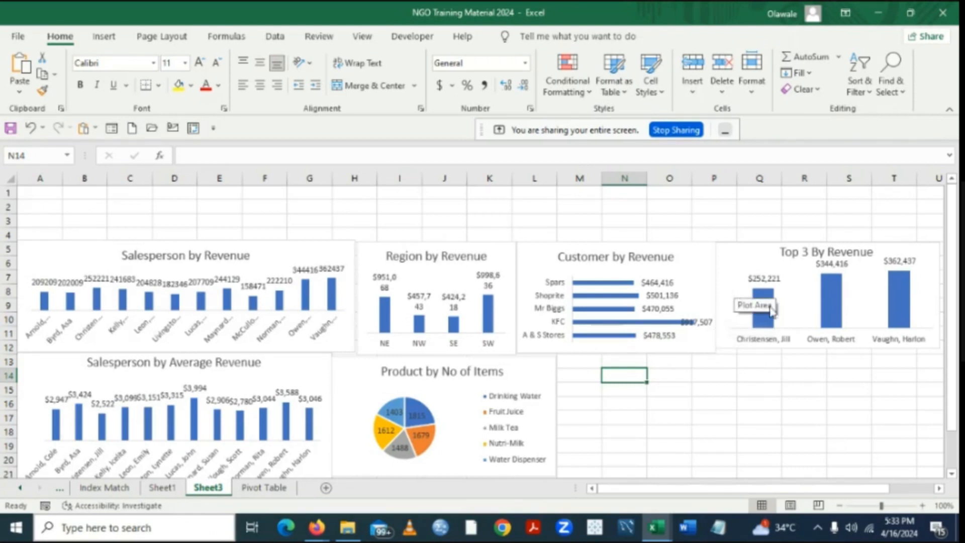
Extend the bottom edge of the Top 3 By Revenue chart slightly to line up with the Customer by Revenue chart.
click(749, 251)
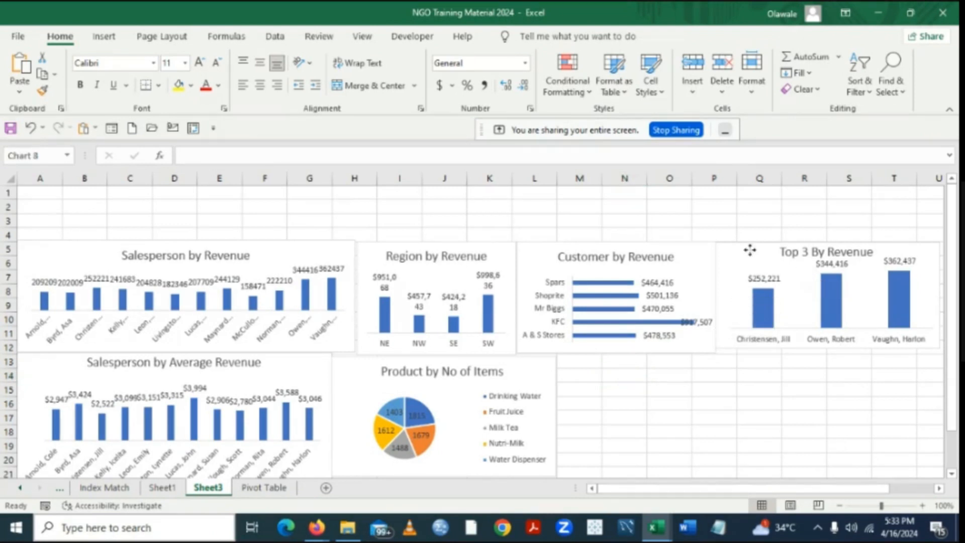
drag(829, 350, 829, 353)
click(719, 417)
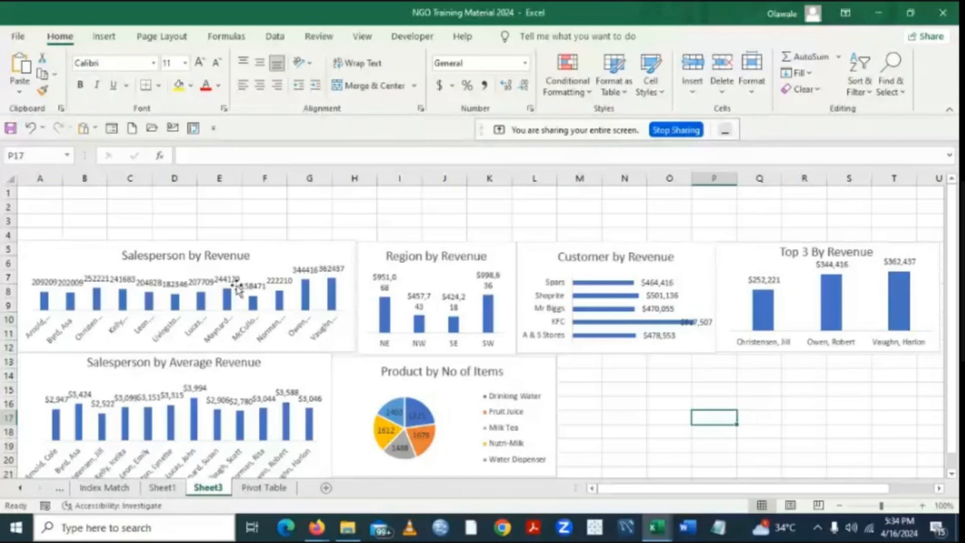
Fill the columns of the Salesperson by Revenue chart with the standard orange colour.
click(46, 302)
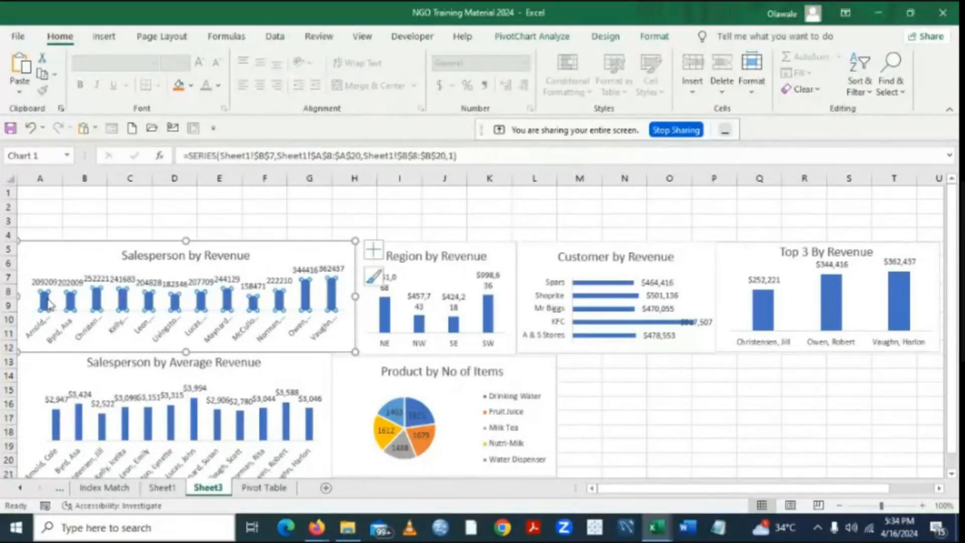
click(191, 86)
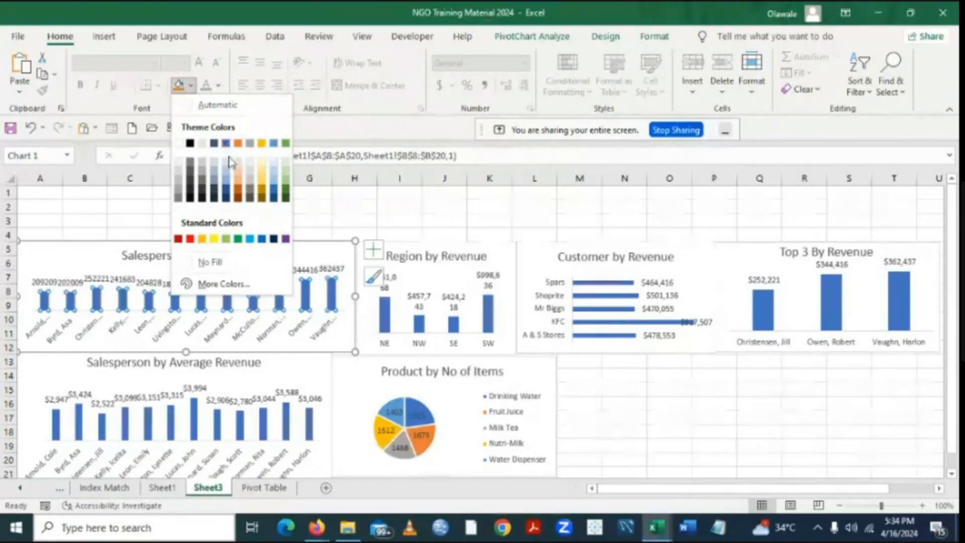
click(202, 240)
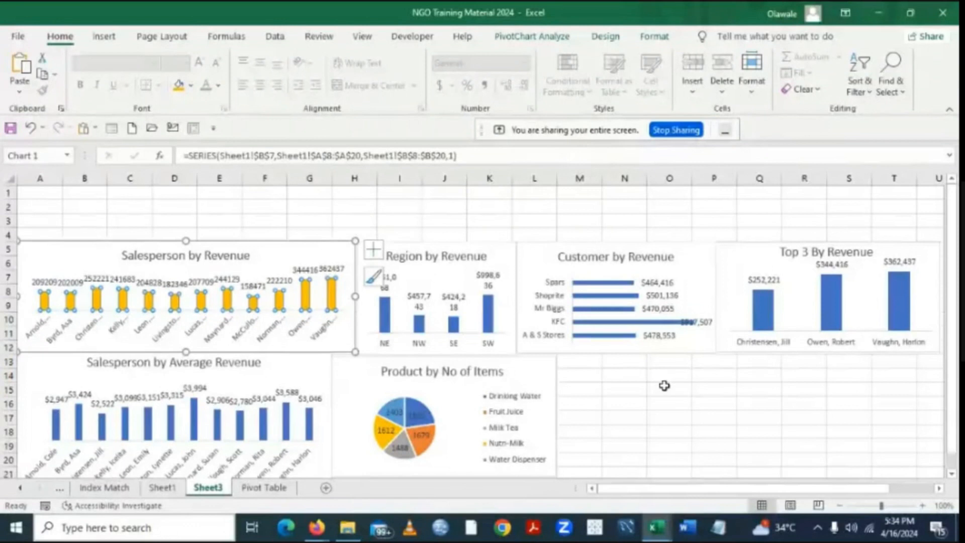
click(664, 386)
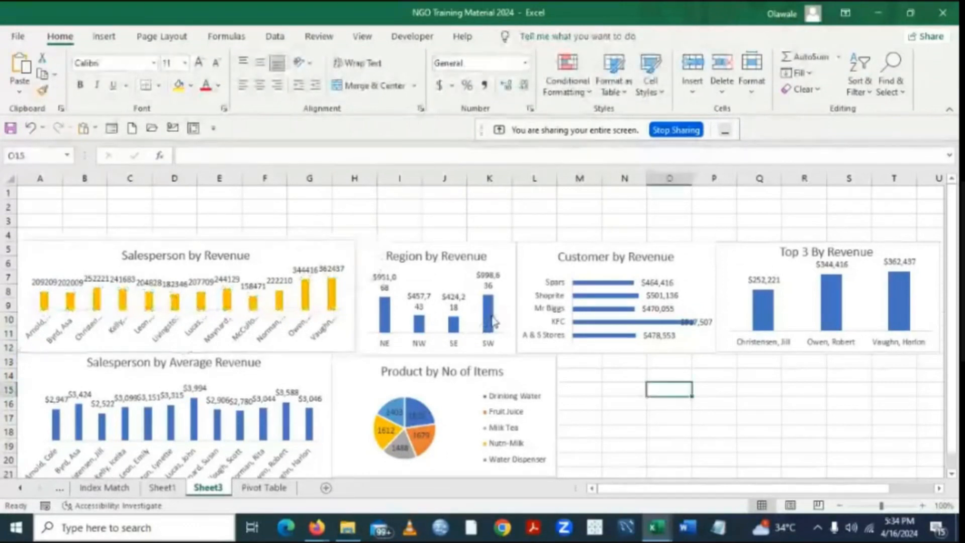
Apply the same orange fill to the columns of Region by Revenue and the bars of Customer by Revenue.
click(493, 322)
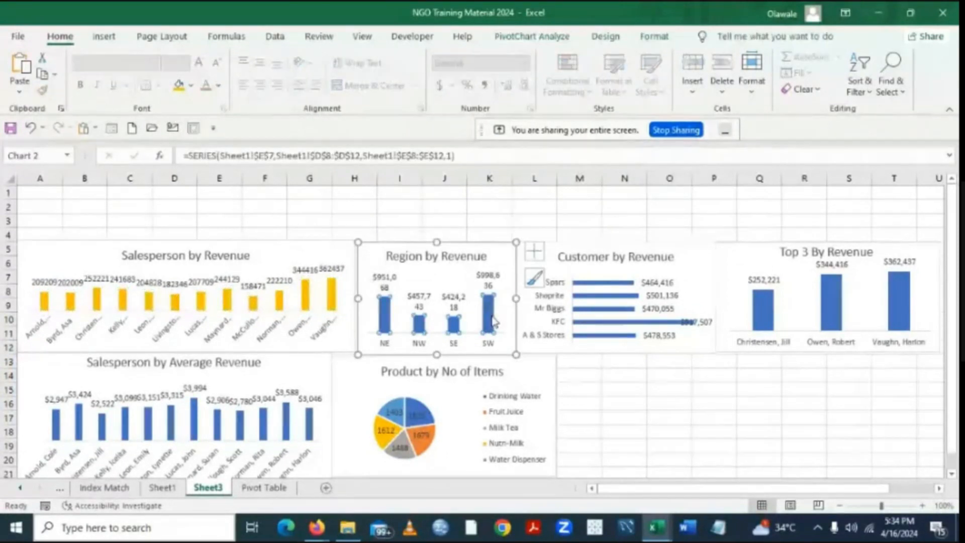
click(179, 86)
click(730, 430)
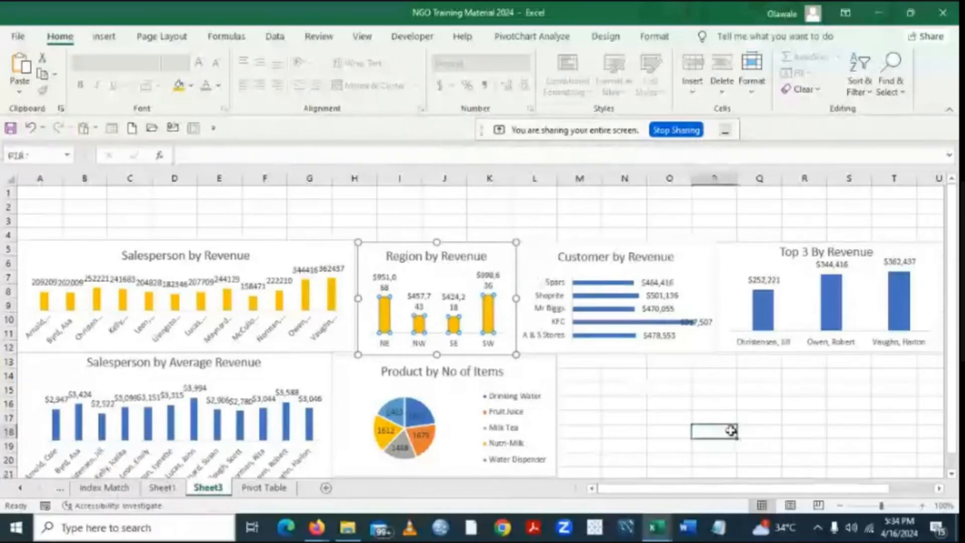
click(637, 325)
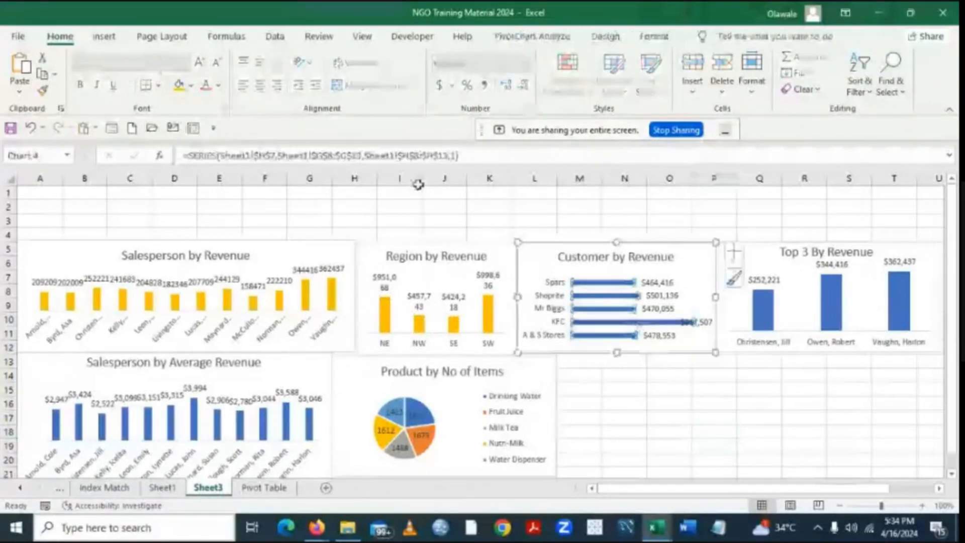
click(179, 87)
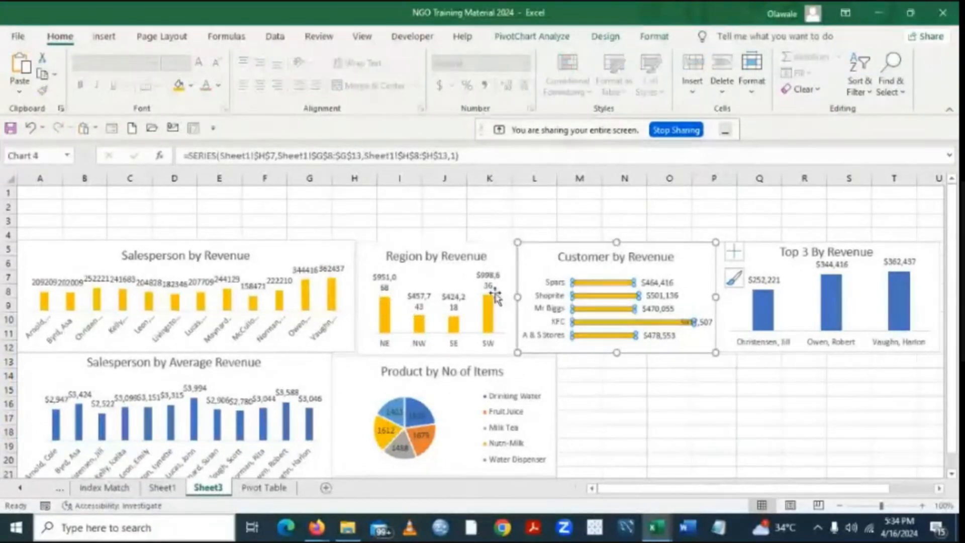
click(761, 408)
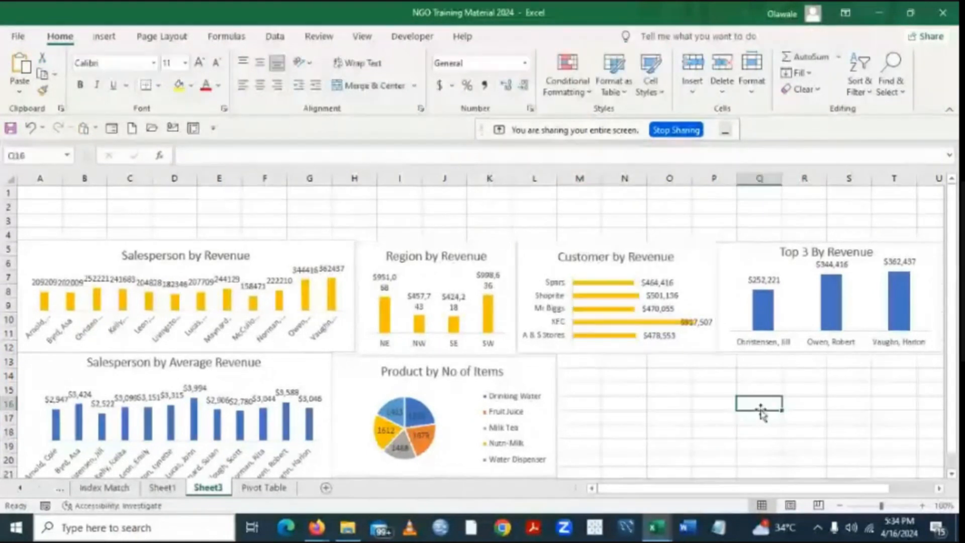
Recolour the columns of the Top 3 By Revenue and Salesperson by Average Revenue charts orange.
click(760, 300)
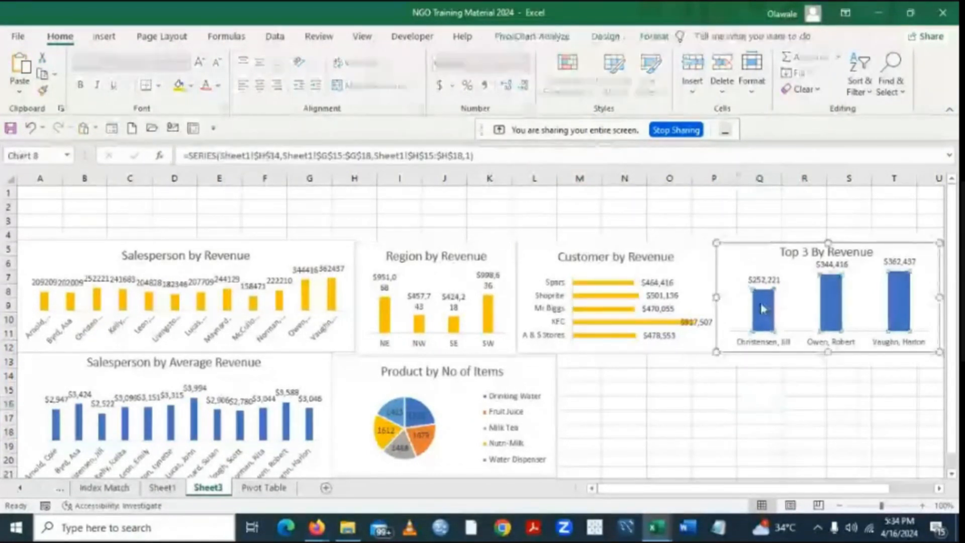
click(179, 86)
click(810, 443)
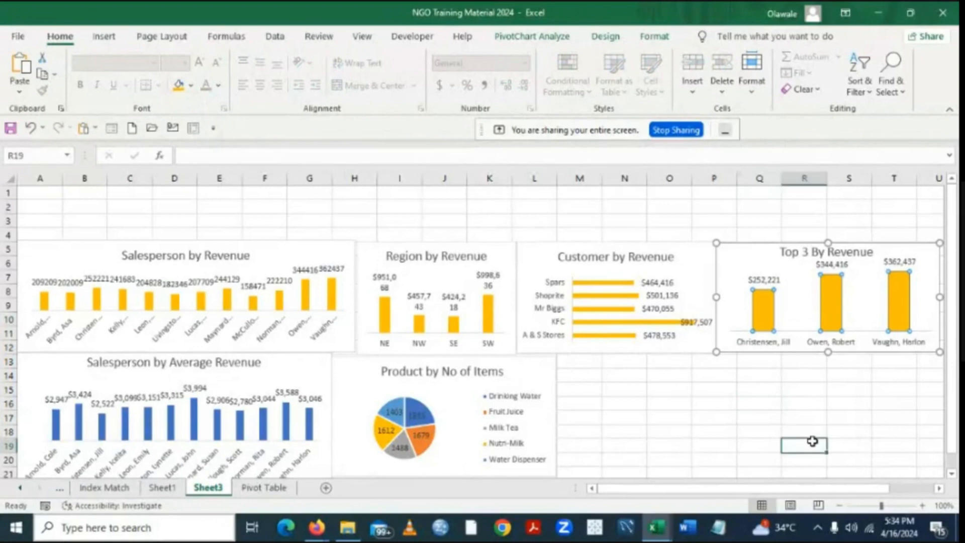
click(310, 422)
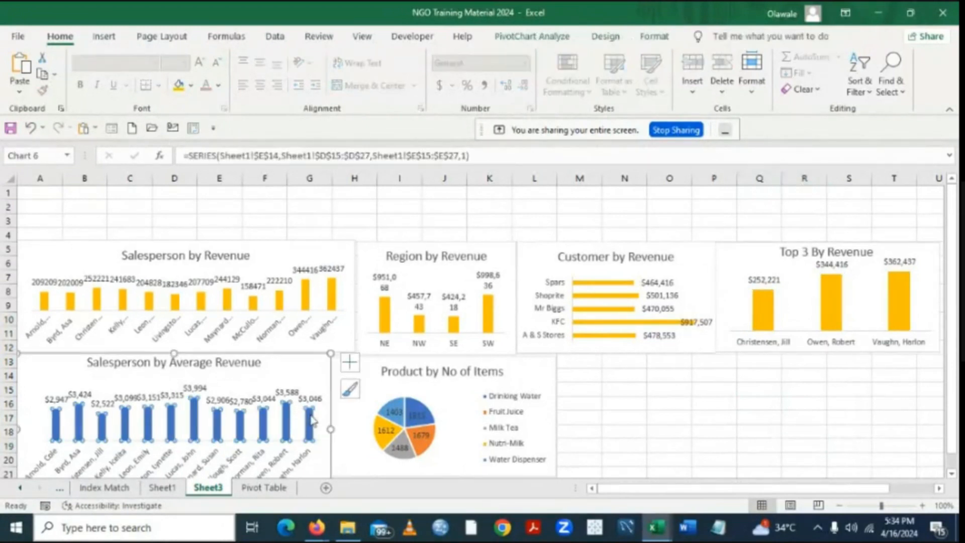
click(180, 89)
click(754, 373)
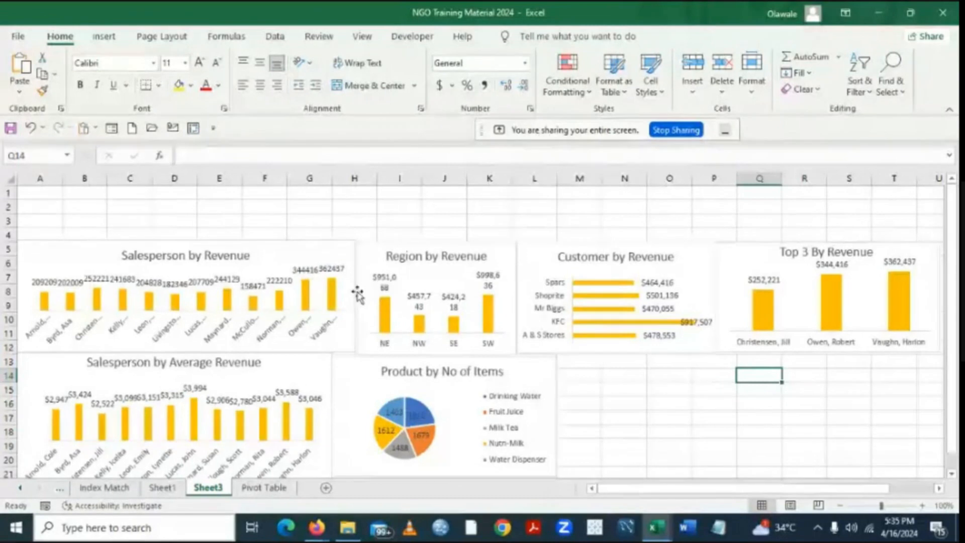
Fill the plot area of the Salesperson by Revenue chart with the standard light blue colour.
click(341, 294)
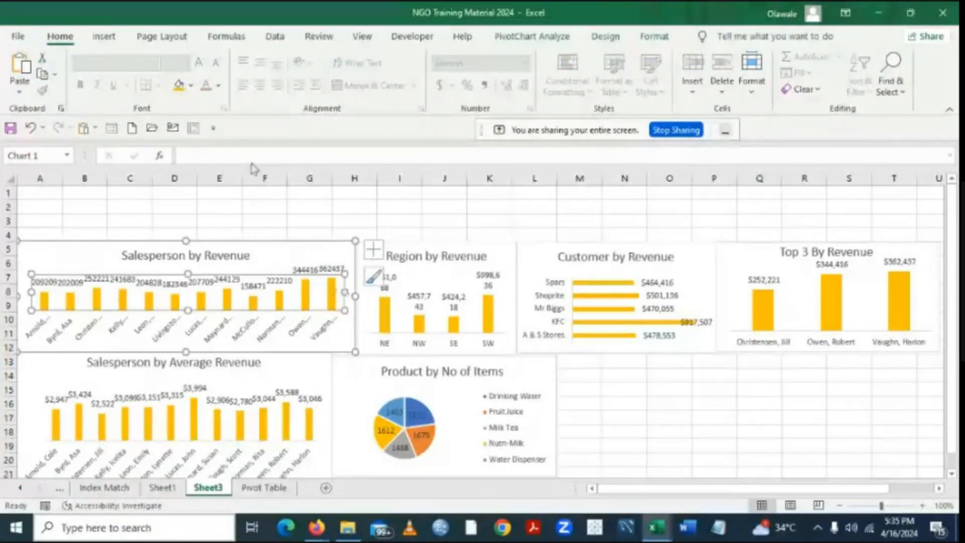
click(192, 87)
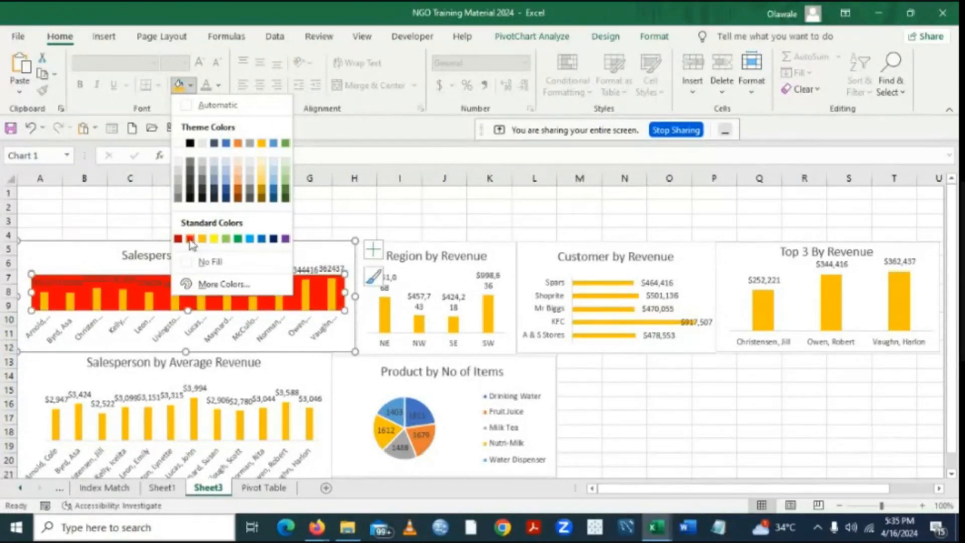
click(249, 241)
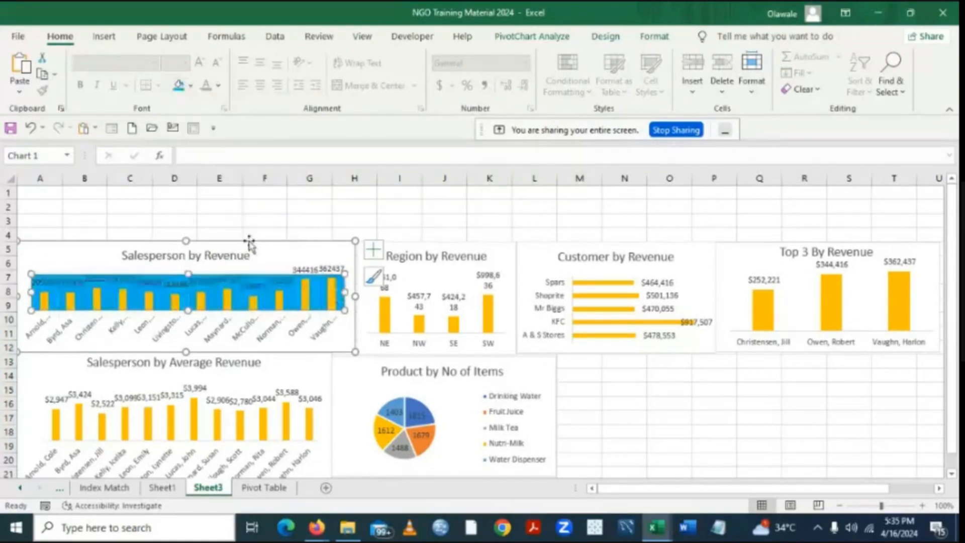
click(639, 389)
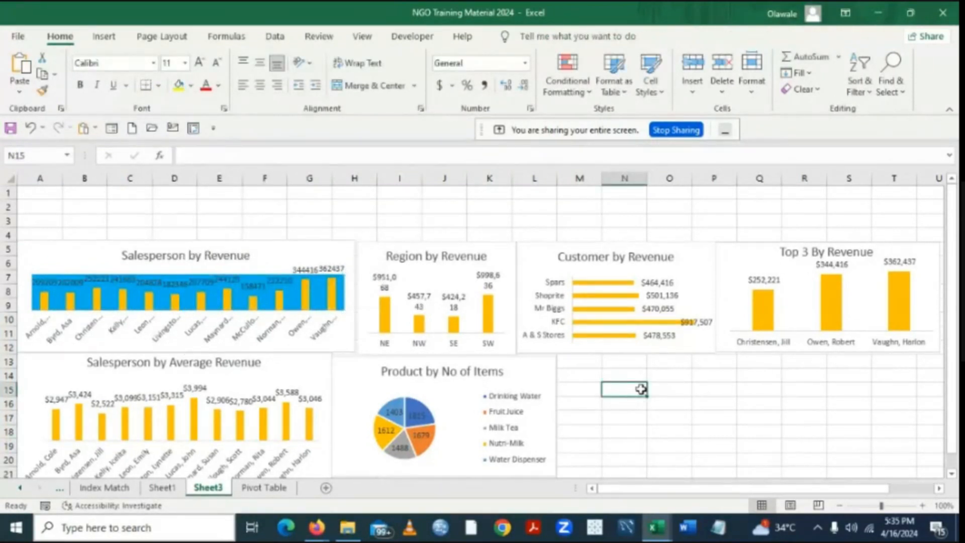
Apply the same light blue fill to the plot areas of the Region by Revenue and Customer by Revenue charts.
click(483, 308)
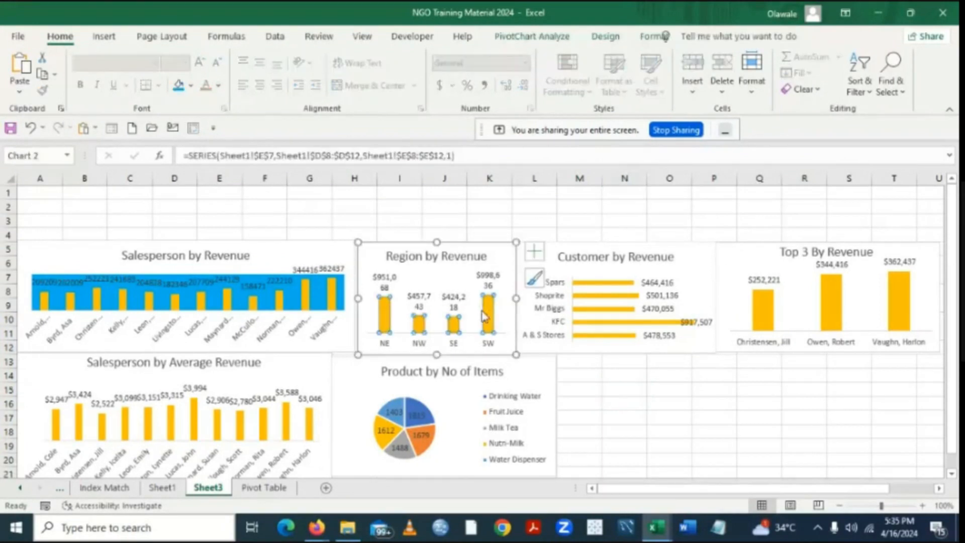
click(439, 301)
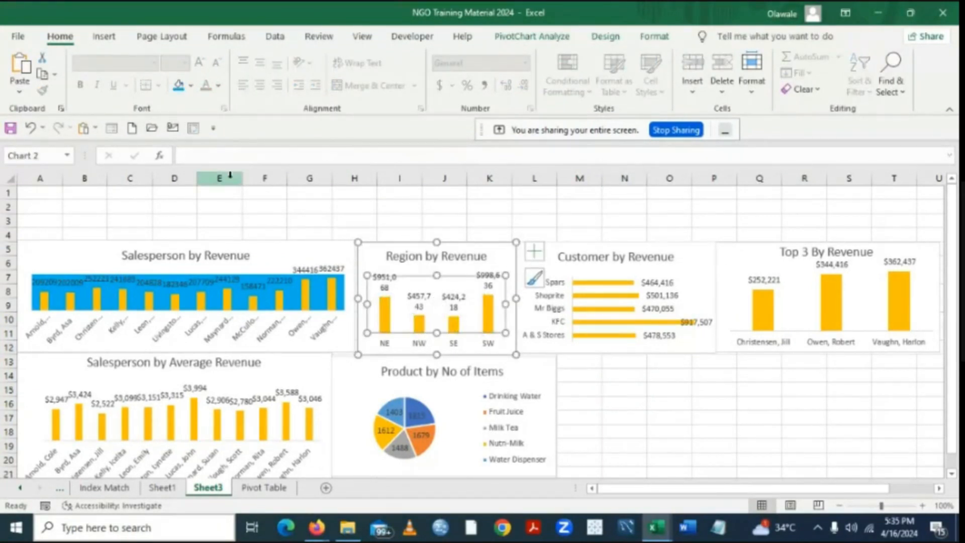
click(179, 91)
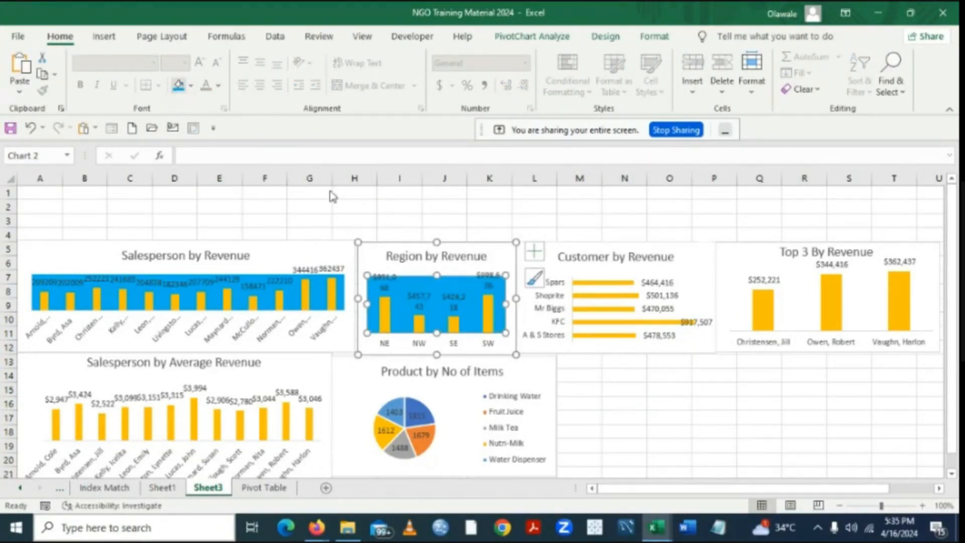
click(682, 374)
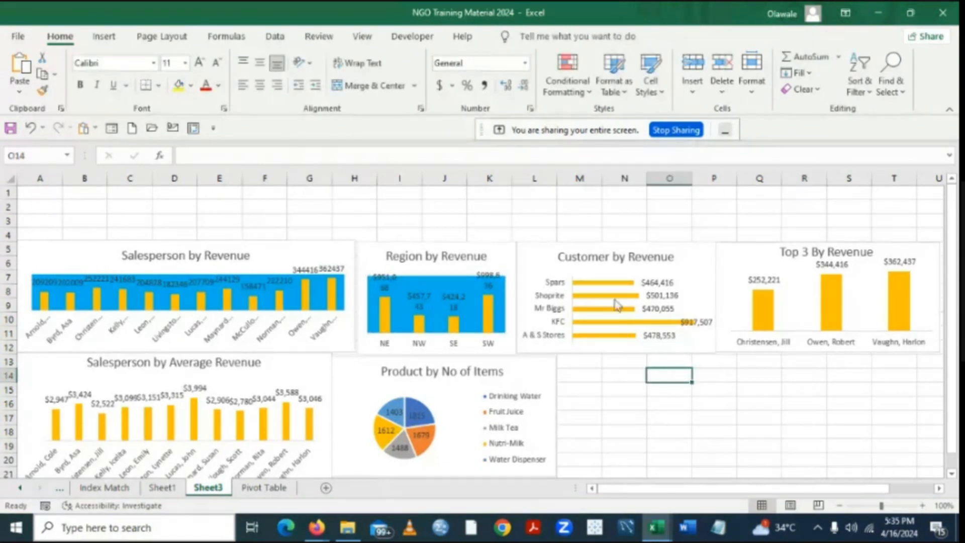
click(599, 270)
click(597, 279)
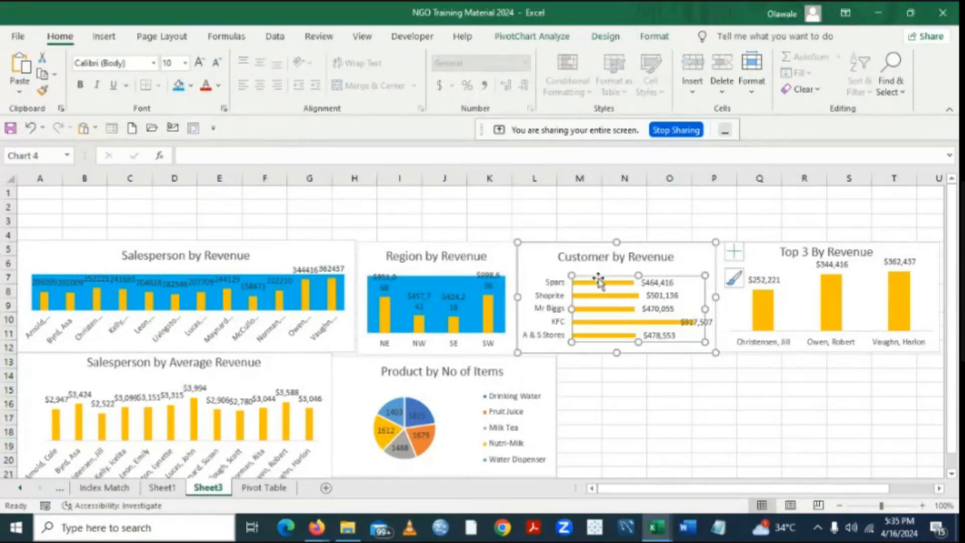
click(179, 85)
click(759, 392)
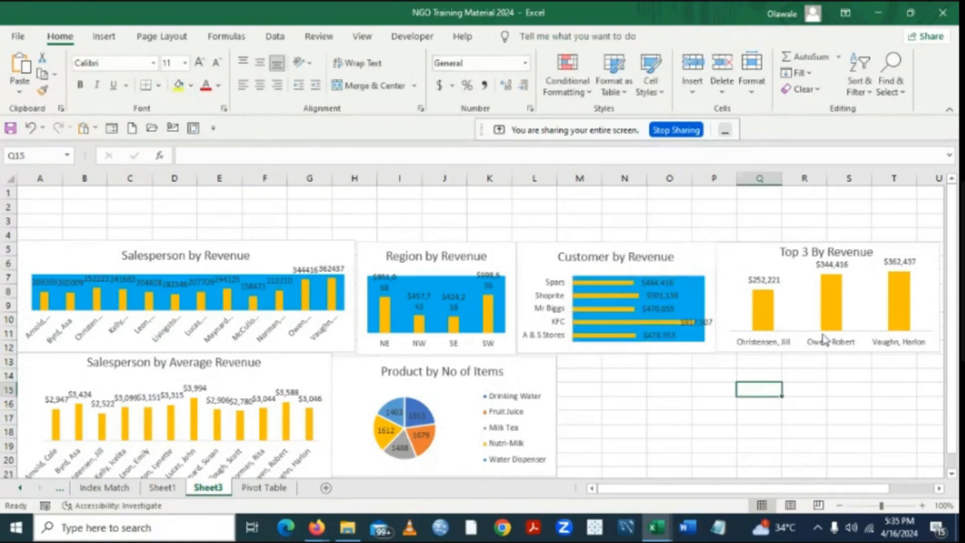
Fill the plot area of the Top 3 By Revenue chart with the same light blue.
click(793, 303)
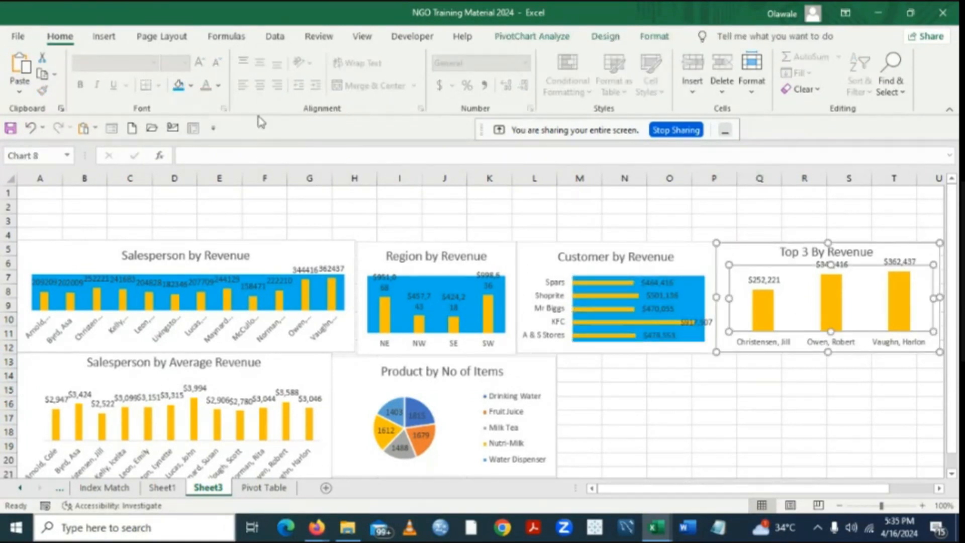
click(180, 89)
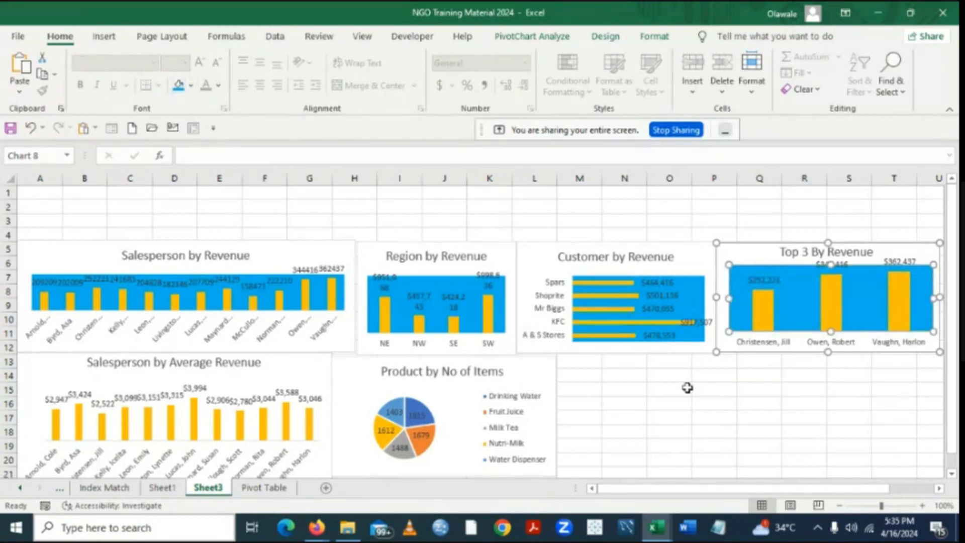
click(724, 402)
Apply the light blue fill to the plot area of the Salesperson by Average Revenue chart.
click(285, 411)
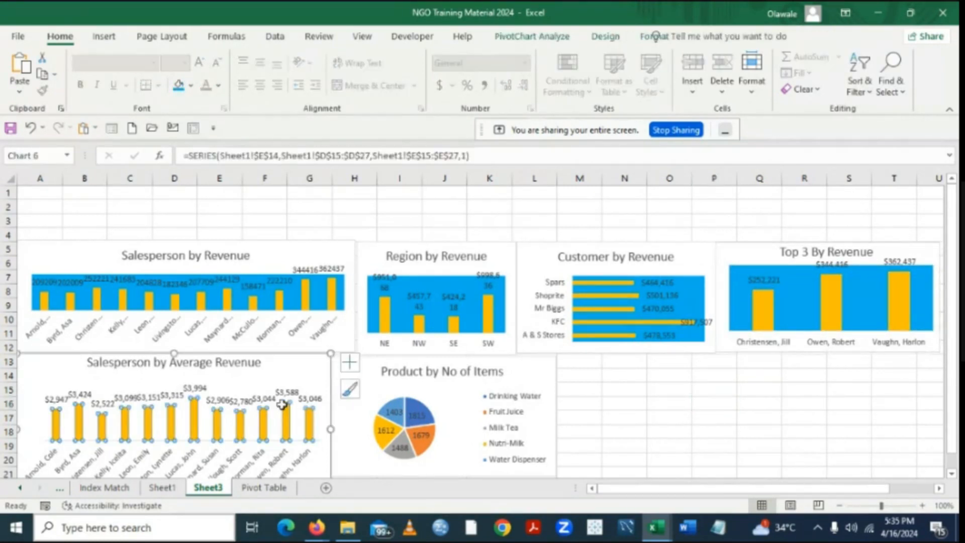
click(239, 384)
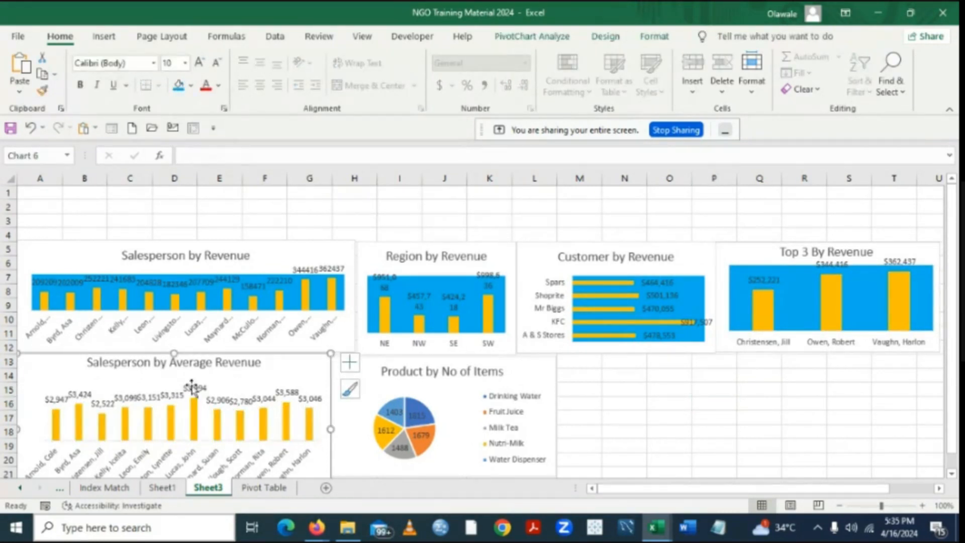
click(171, 419)
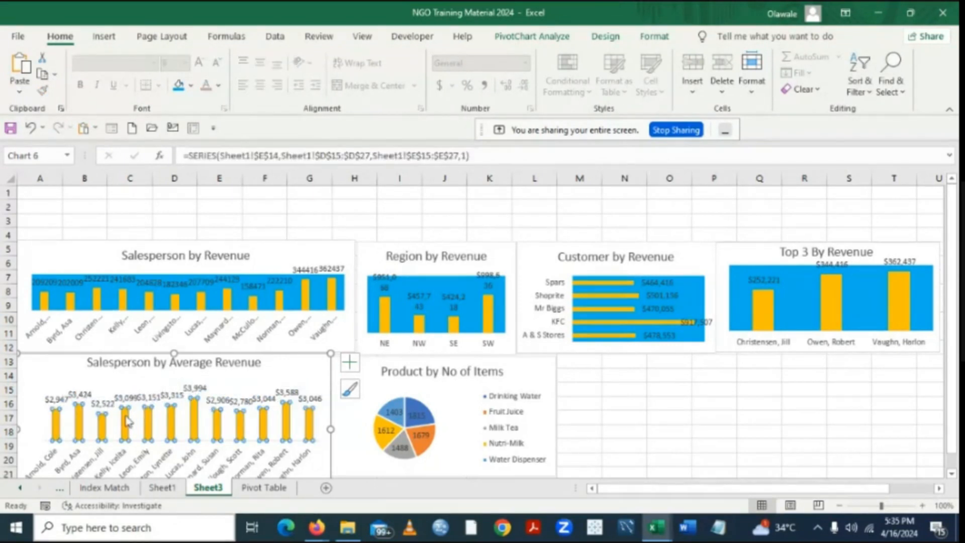
click(34, 417)
click(49, 422)
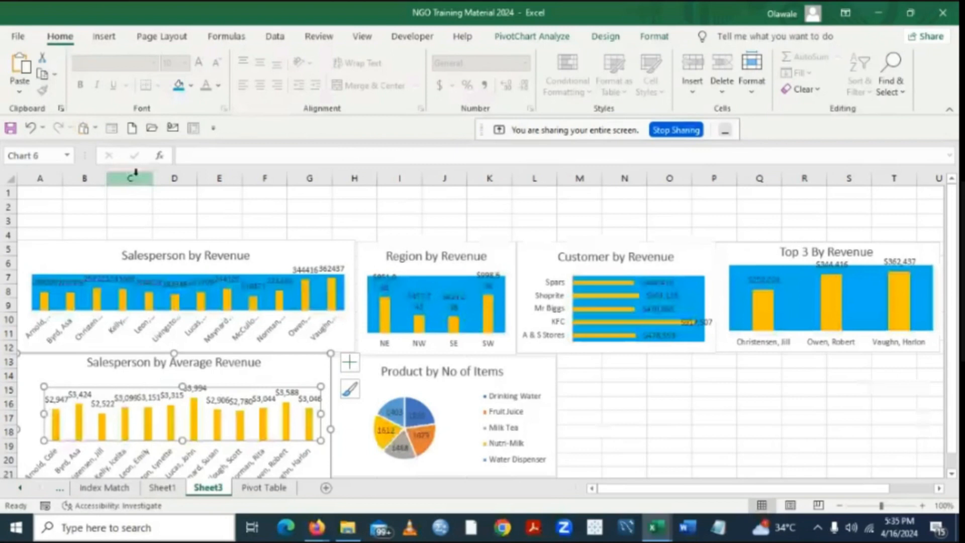
click(177, 88)
click(695, 406)
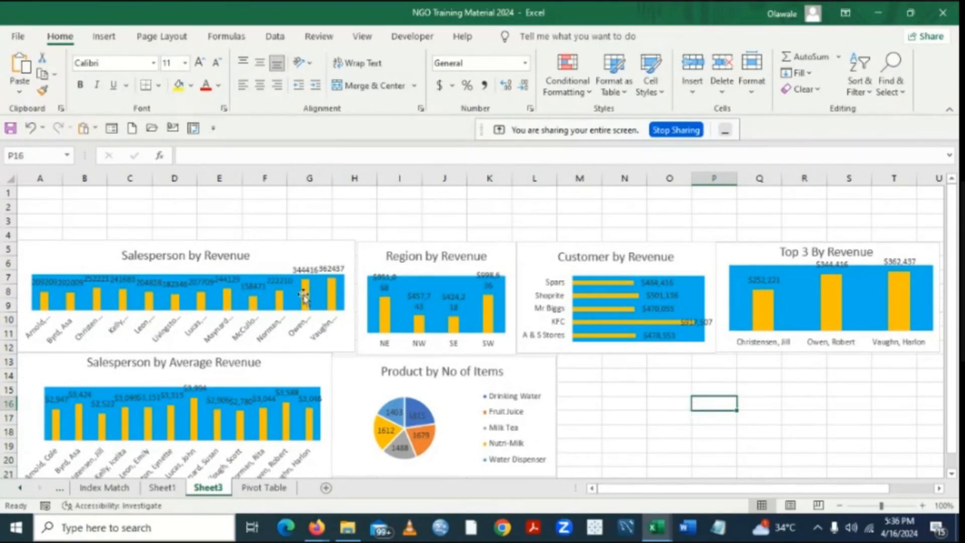
Make the title and the salesperson axis labels of the Salesperson by Revenue chart bold.
click(206, 258)
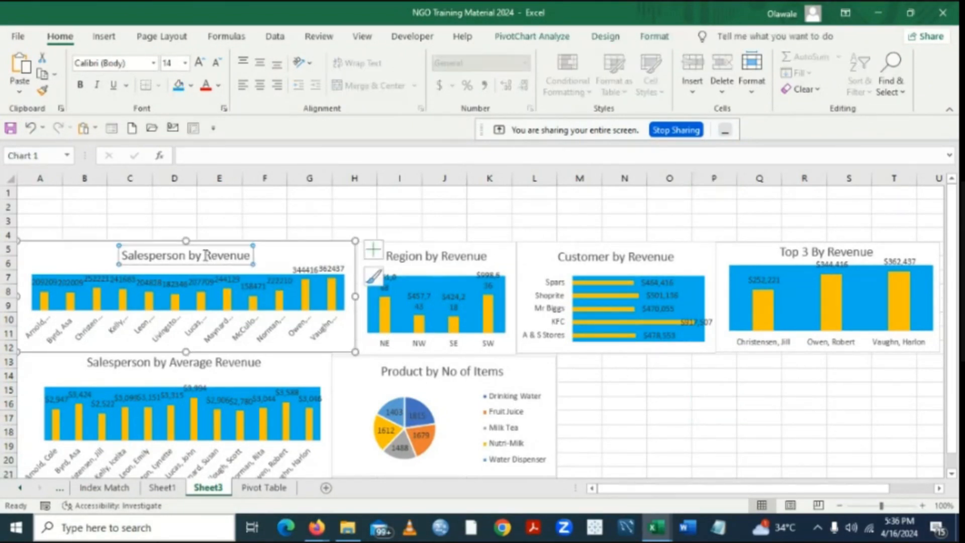
click(79, 90)
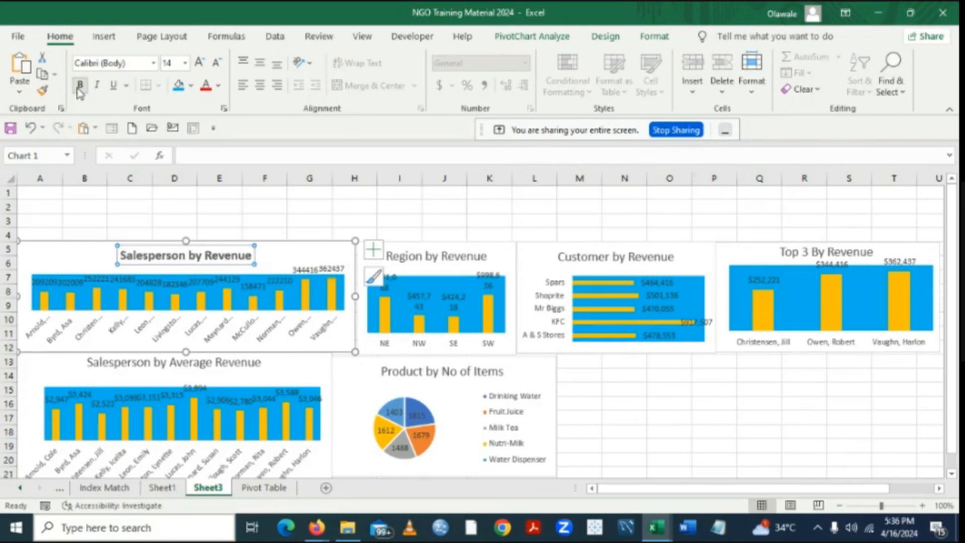
click(186, 329)
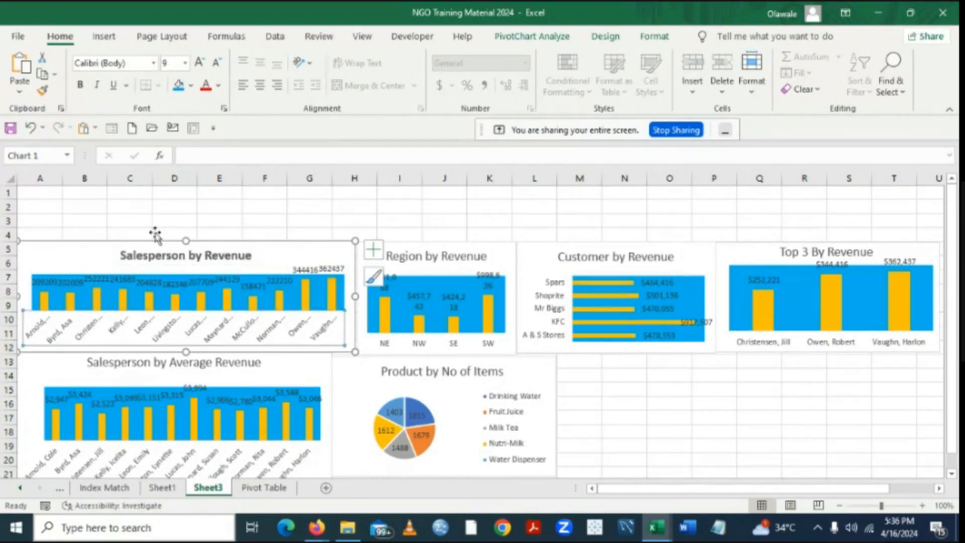
click(81, 86)
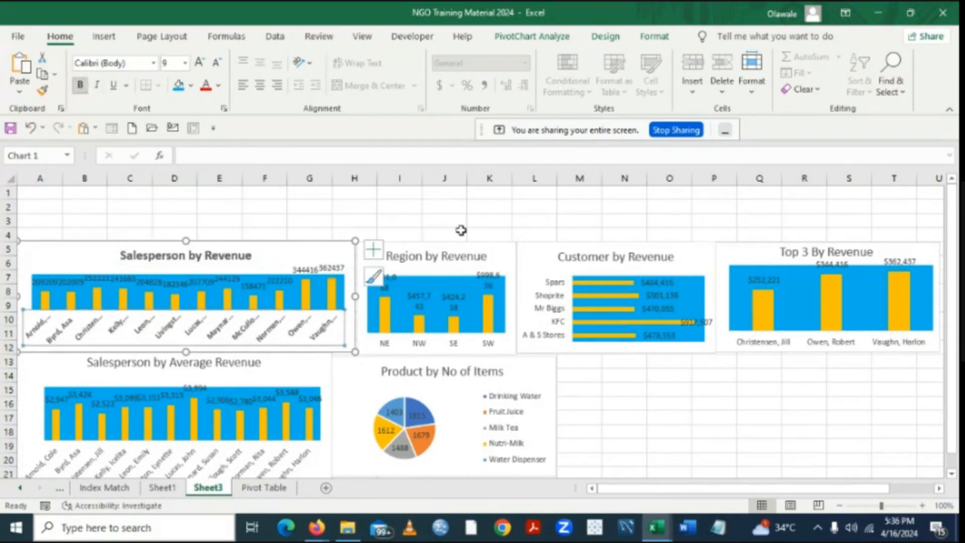
Make the titles of the Region by Revenue, Customer by Revenue and Top 3 By Revenue charts bold.
click(414, 262)
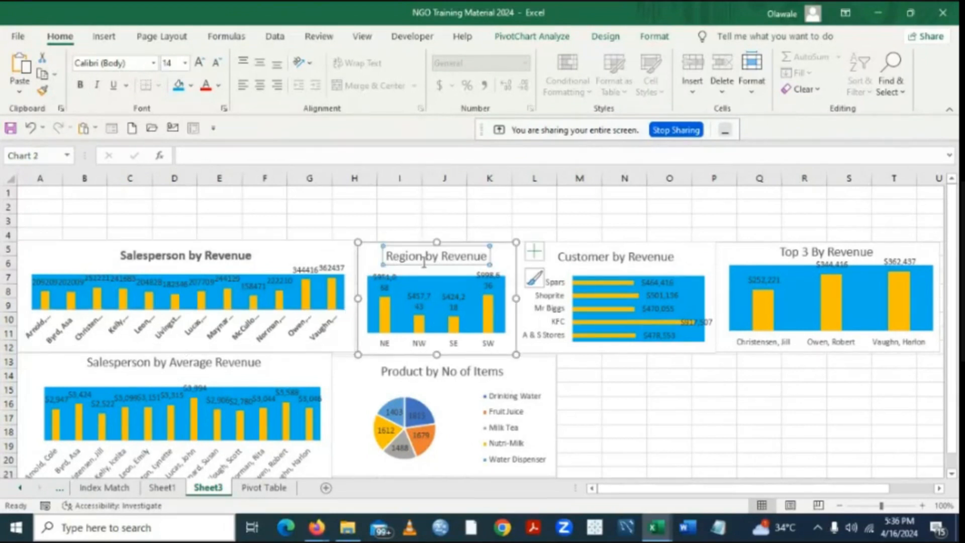
click(80, 85)
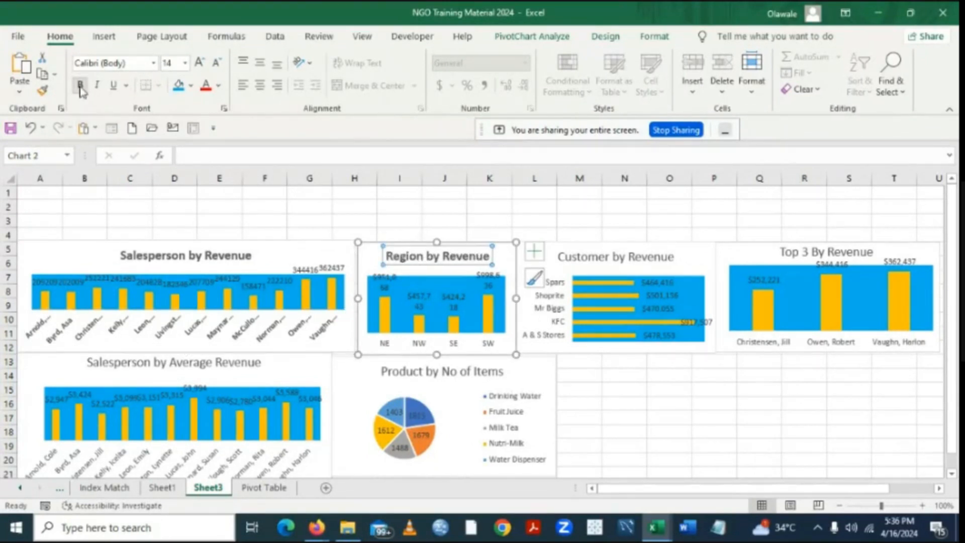
click(644, 262)
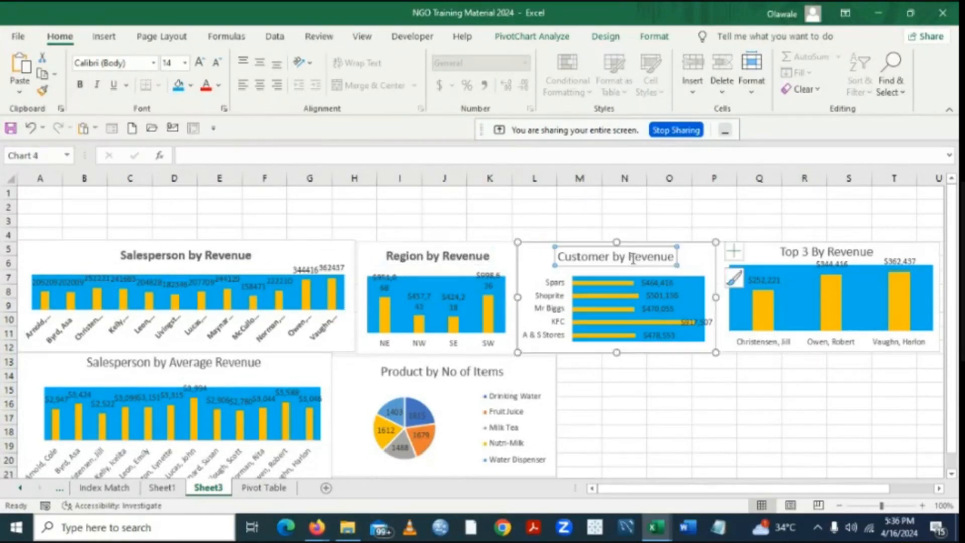
click(80, 85)
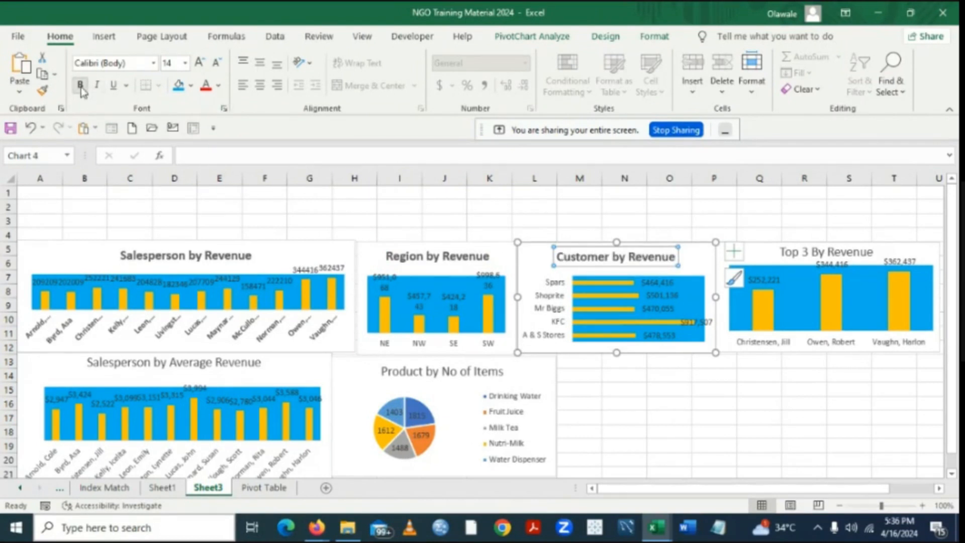
click(801, 252)
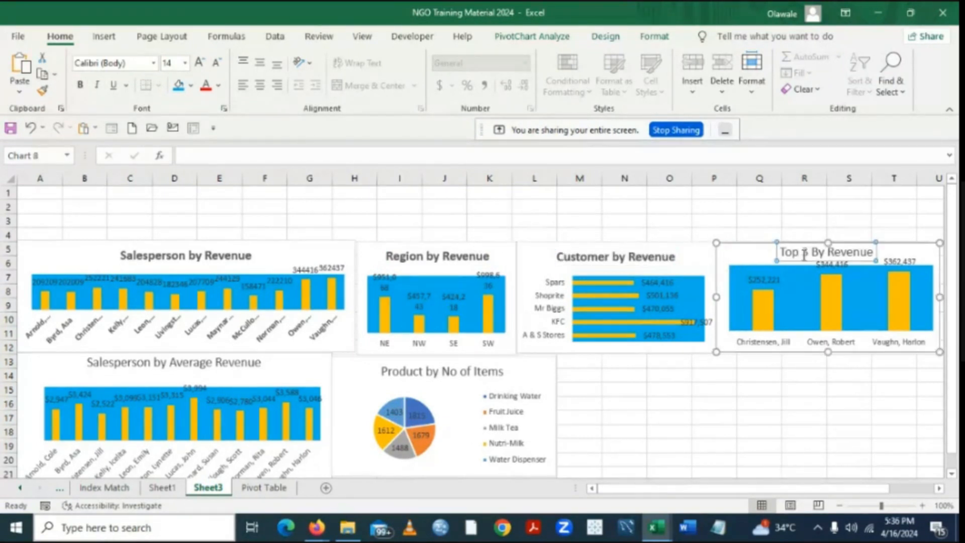
click(80, 85)
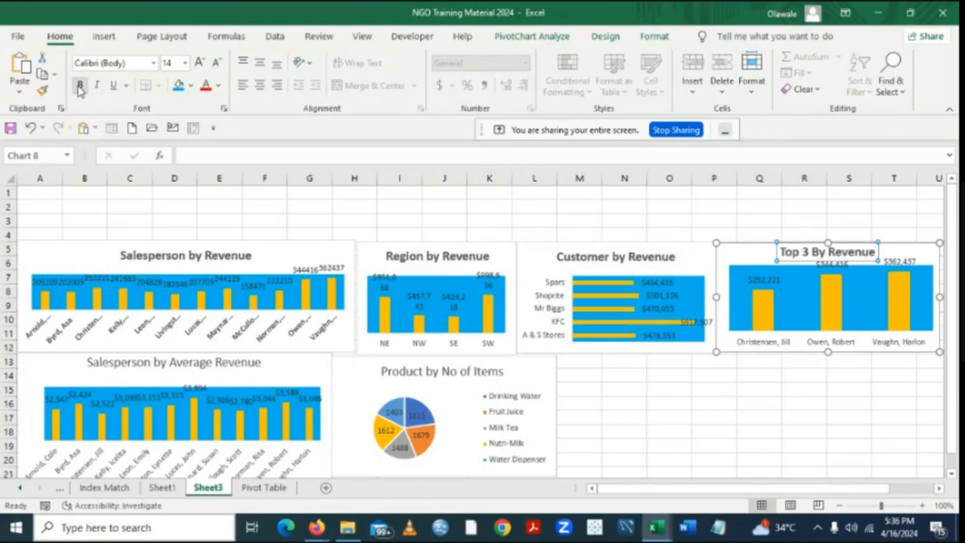
Bold the category axis labels of the Region by Revenue, Customer by Revenue and Top 3 By Revenue charts.
click(415, 349)
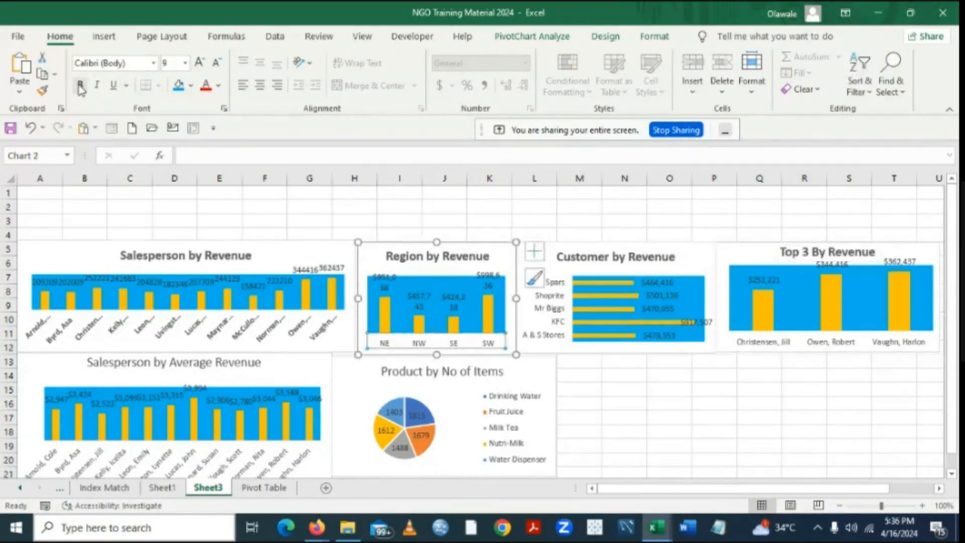
click(79, 85)
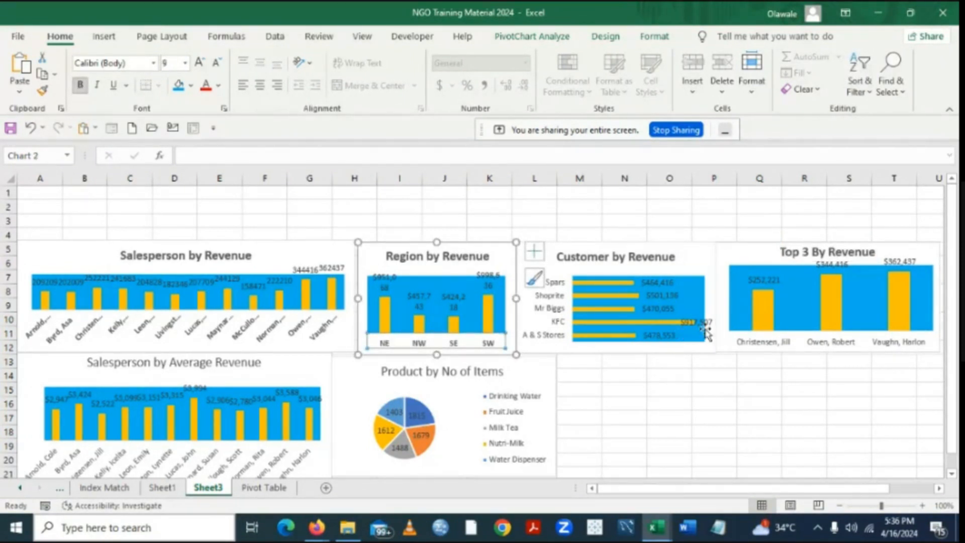
click(559, 308)
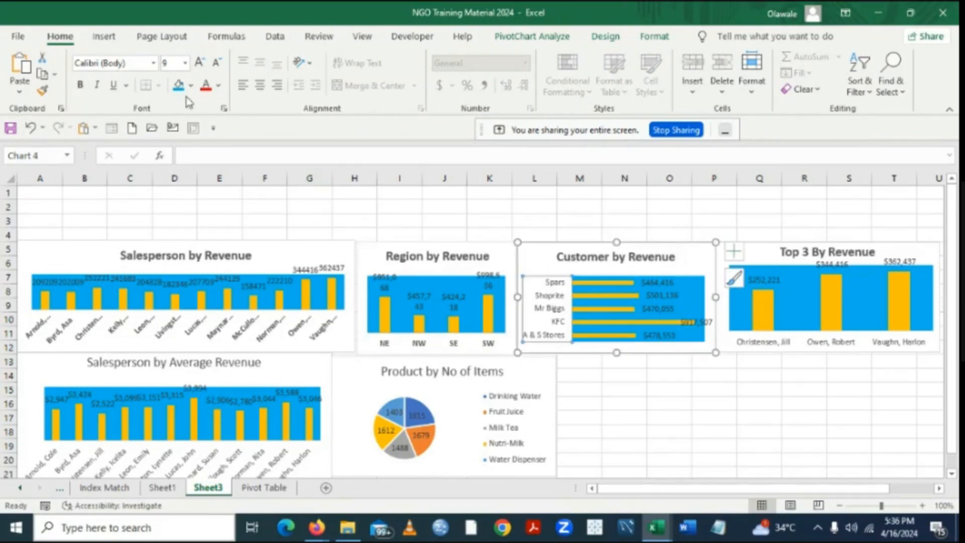
click(81, 89)
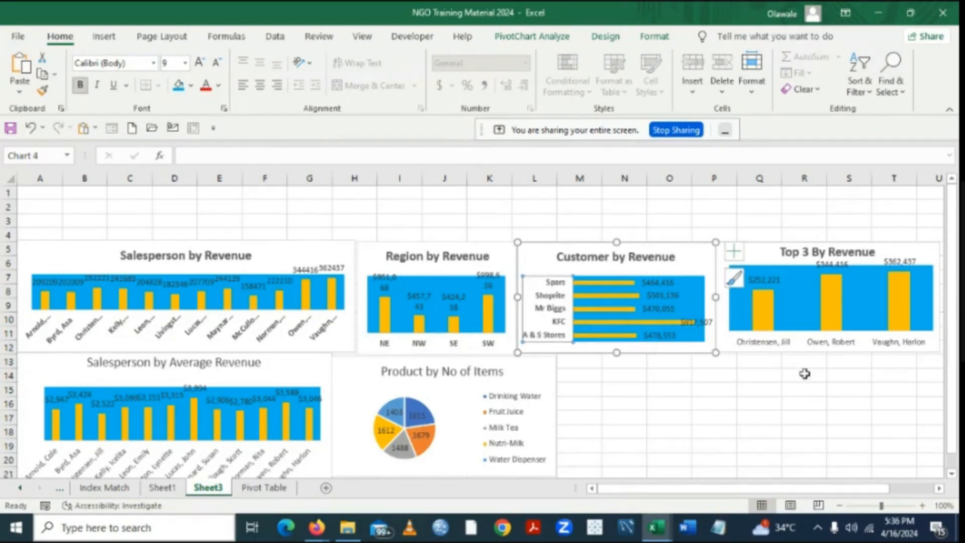
click(779, 345)
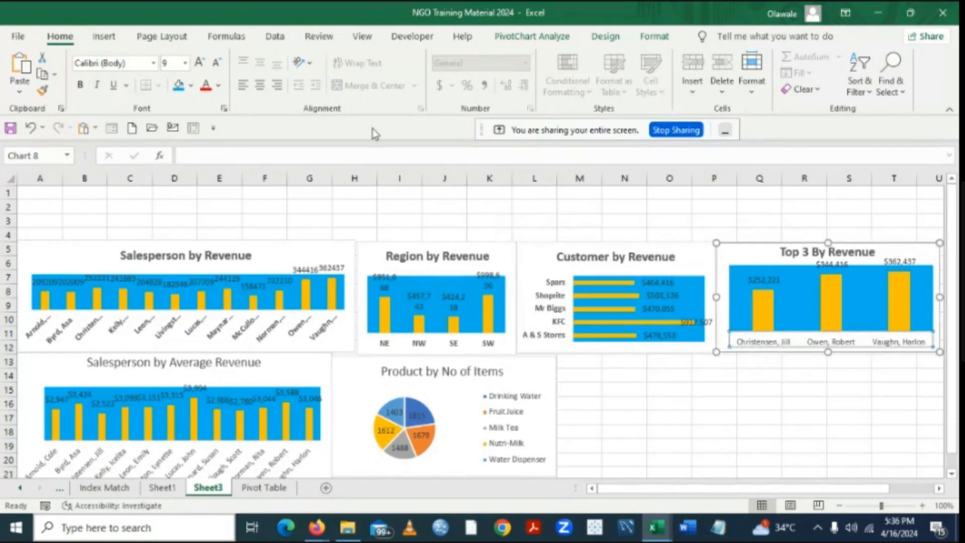
click(82, 88)
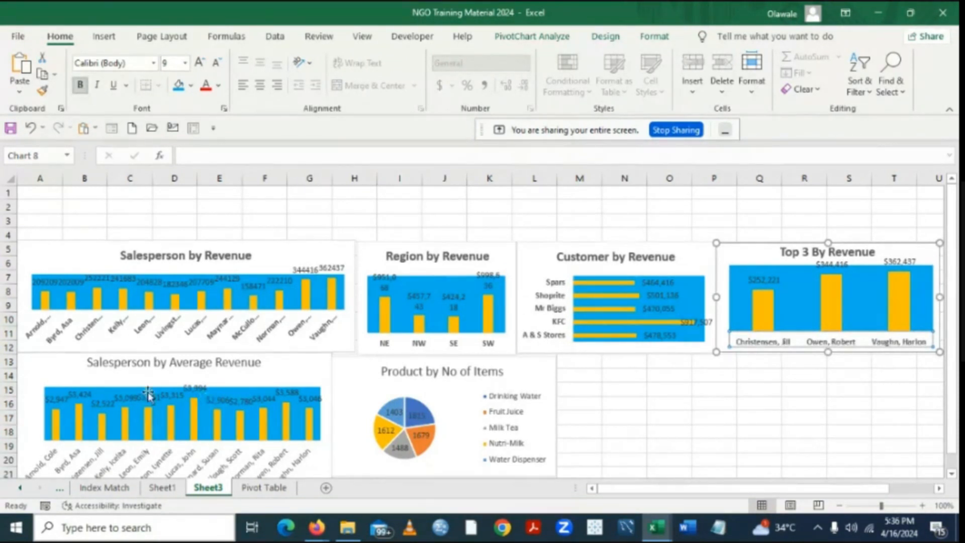
Nudge the Salesperson by Average Revenue chart slightly upward and make its title and category axis labels bold.
drag(153, 374, 151, 372)
click(144, 360)
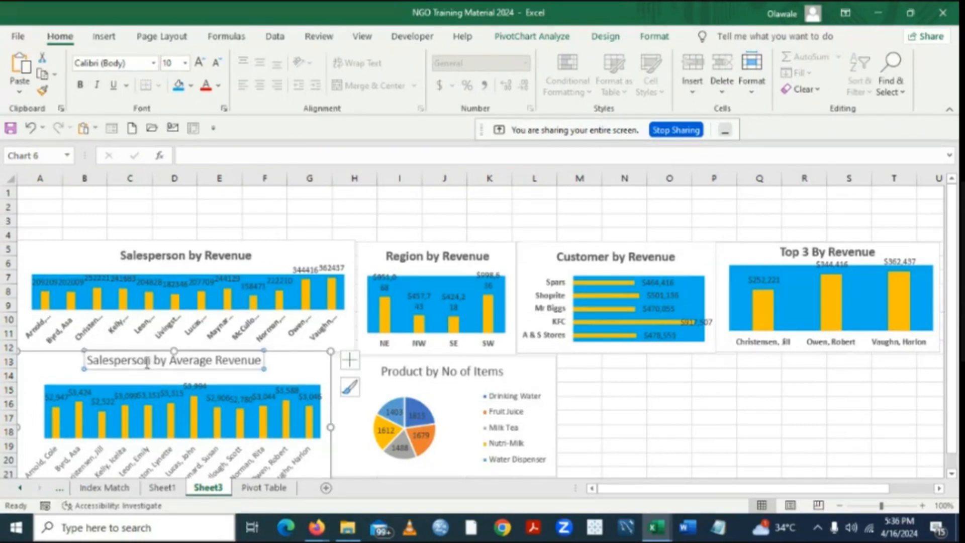
click(80, 85)
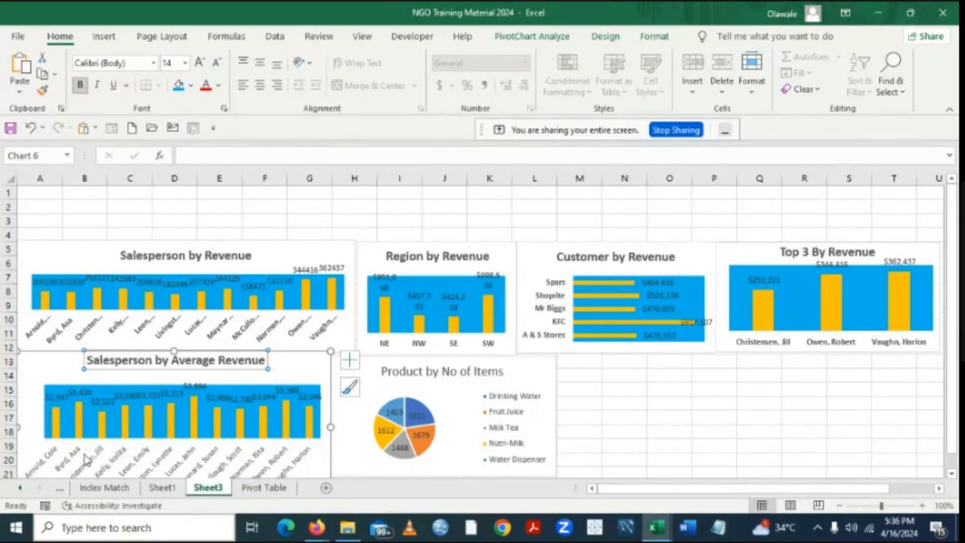
click(106, 453)
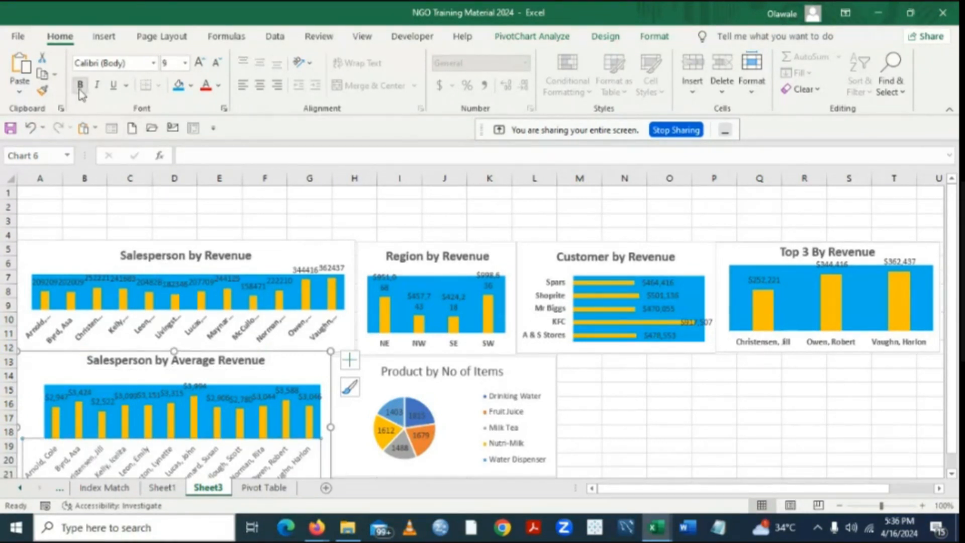
Make the title of the Product by No of Items pie chart bold.
click(460, 380)
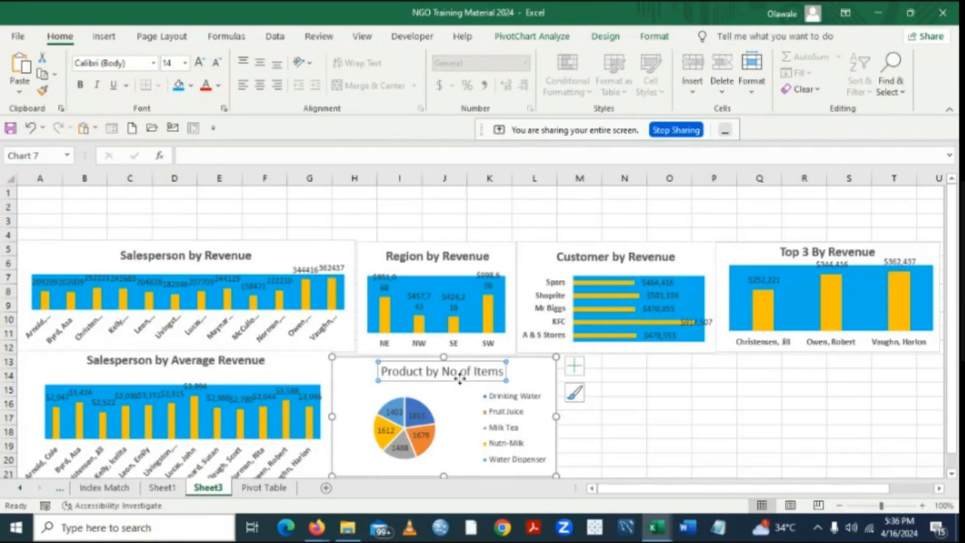
click(81, 85)
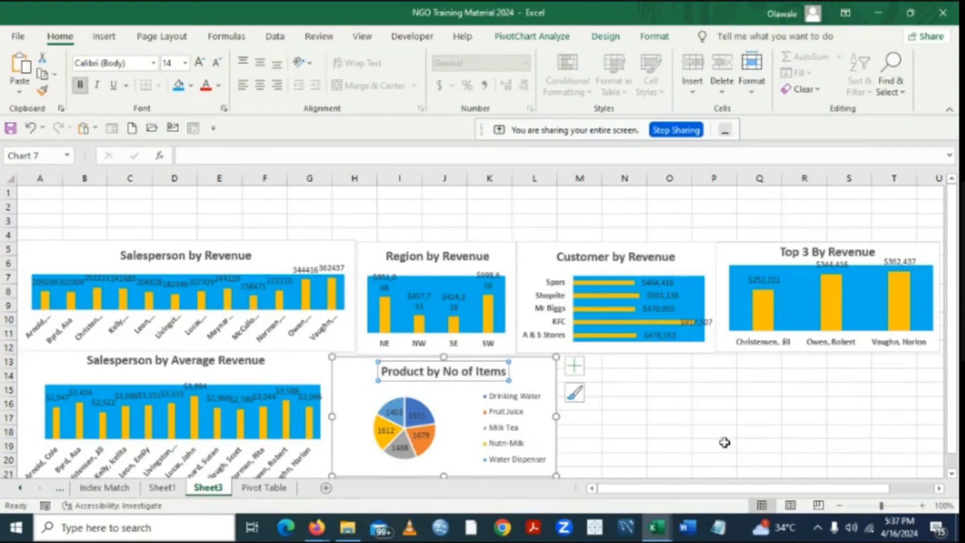
click(707, 443)
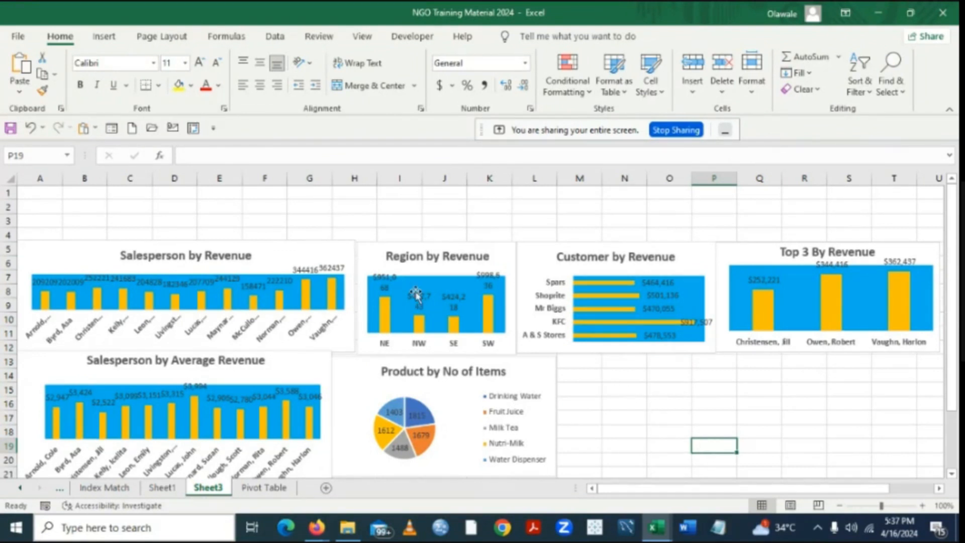
Widen the Region by Revenue chart slightly on its left side to close the gap to the Salesperson by Revenue chart.
click(371, 259)
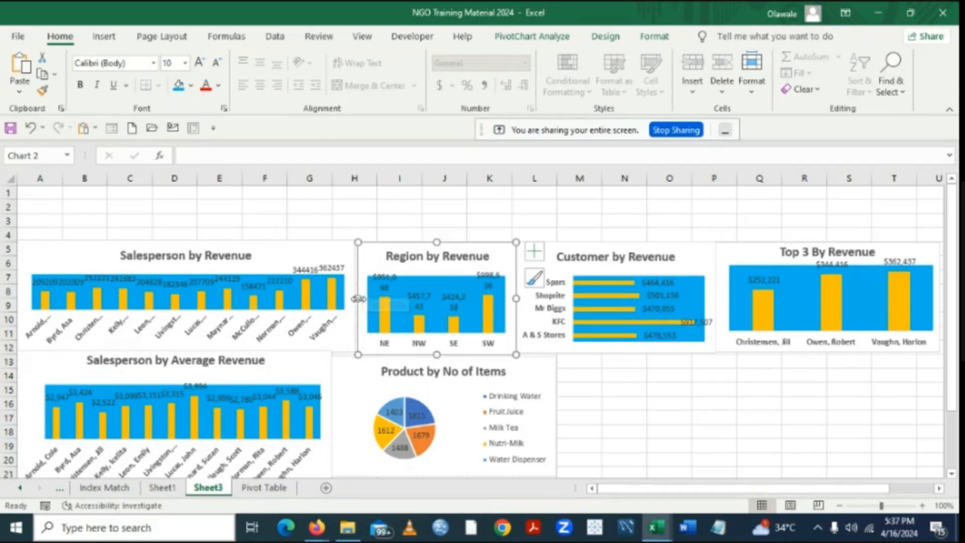
drag(355, 298, 352, 298)
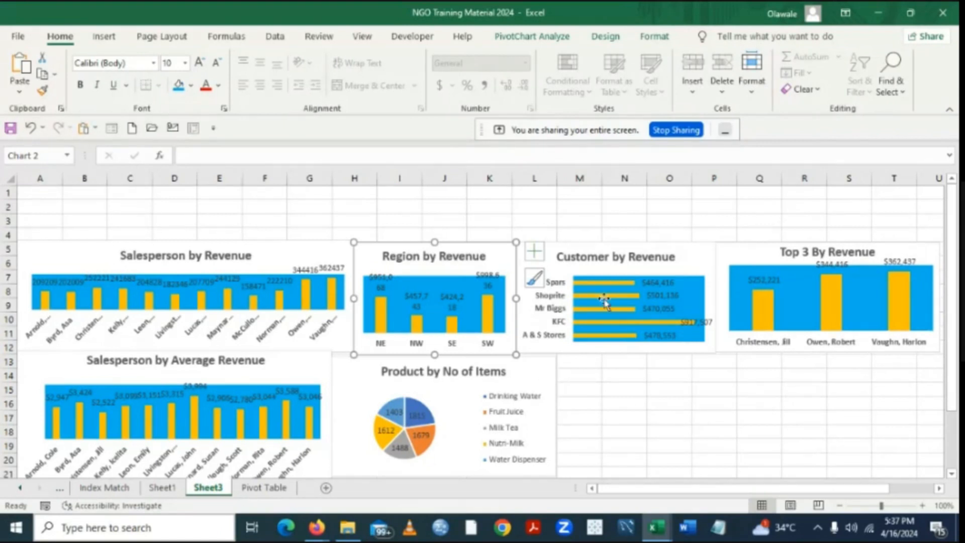
key(Escape)
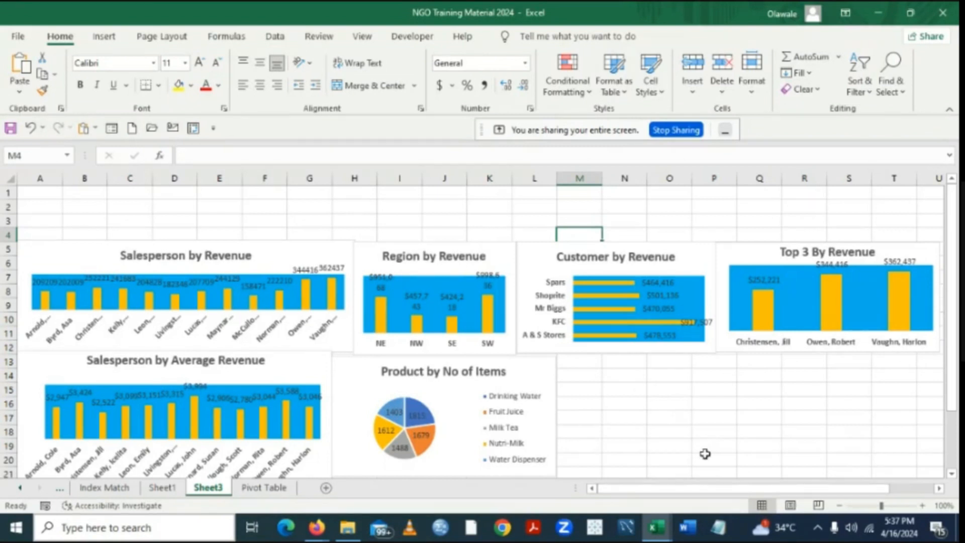
Make the legend text of the Product by No of Items pie chart bold.
click(515, 400)
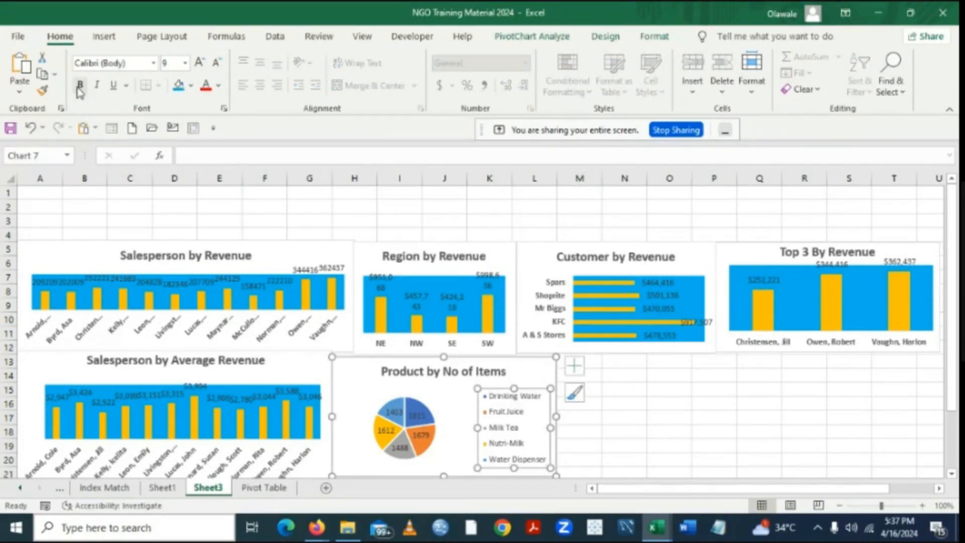
click(78, 89)
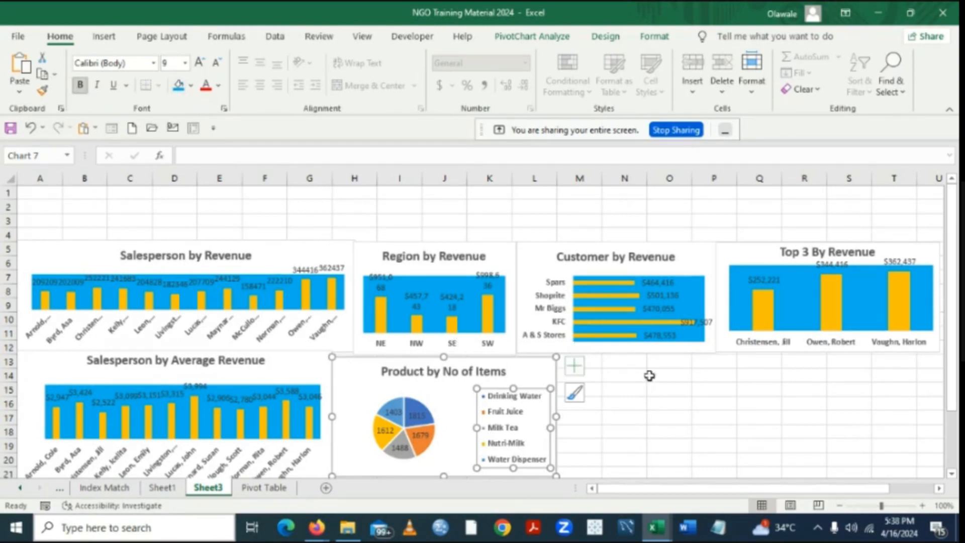
click(627, 417)
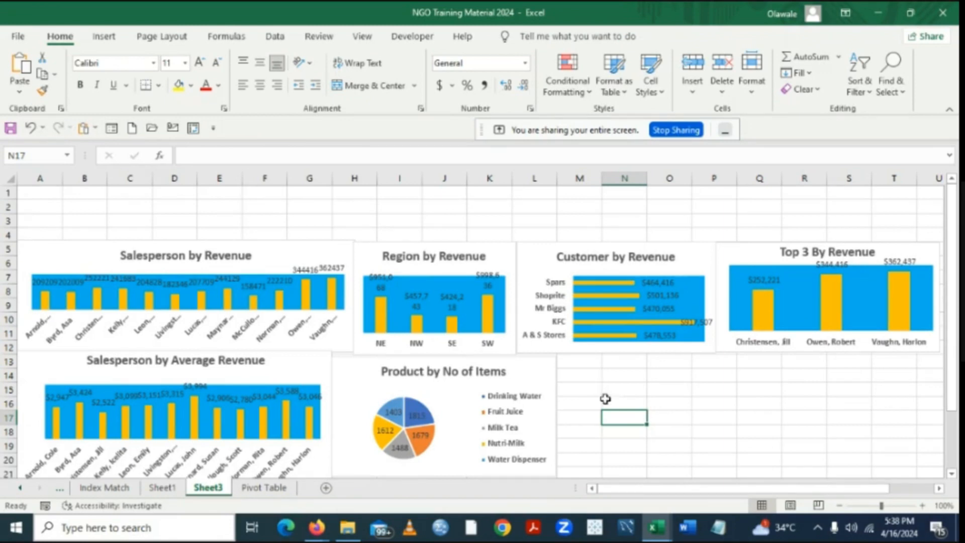
Copy the Product by Sum of No.Items PivotTable in J7:K13 on Sheet1 and paste the duplicate at J16.
click(256, 490)
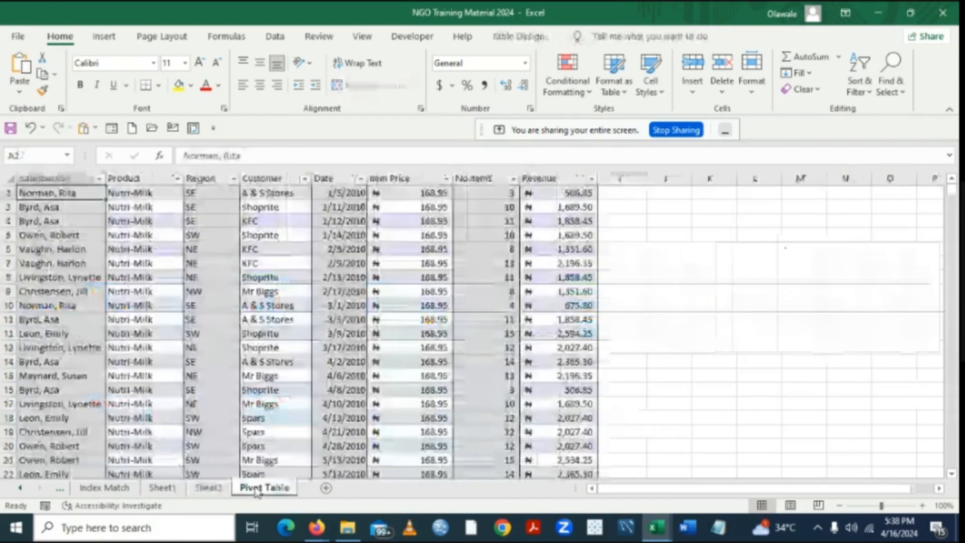
click(206, 490)
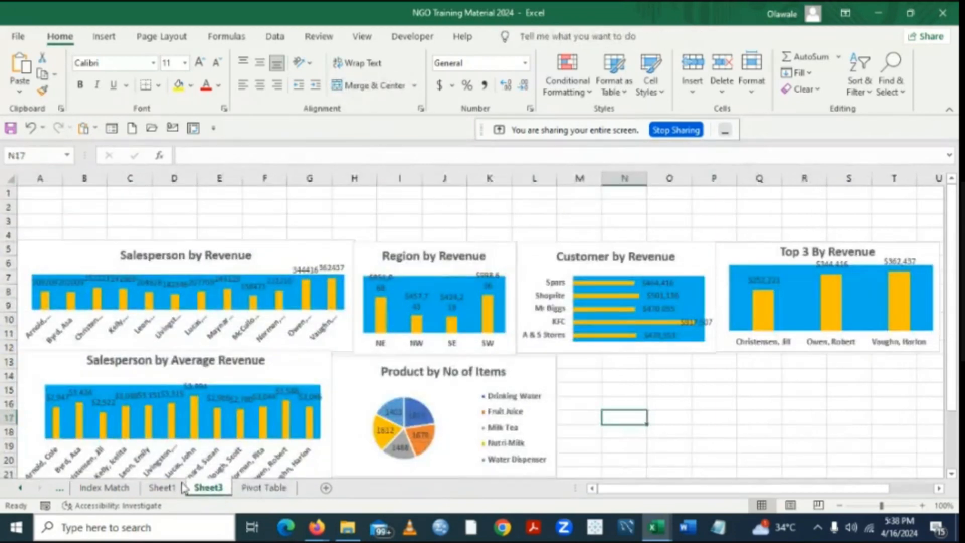
click(181, 487)
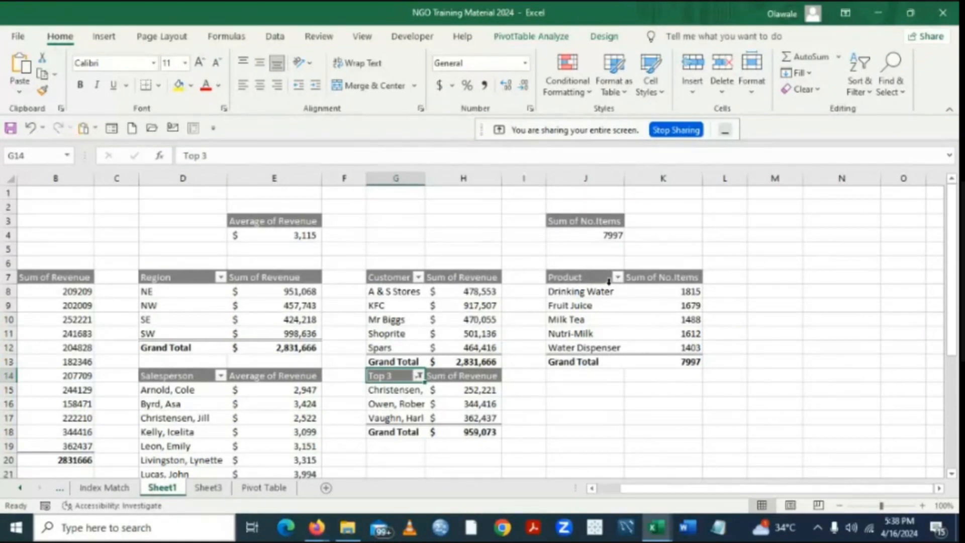
drag(569, 278, 631, 360)
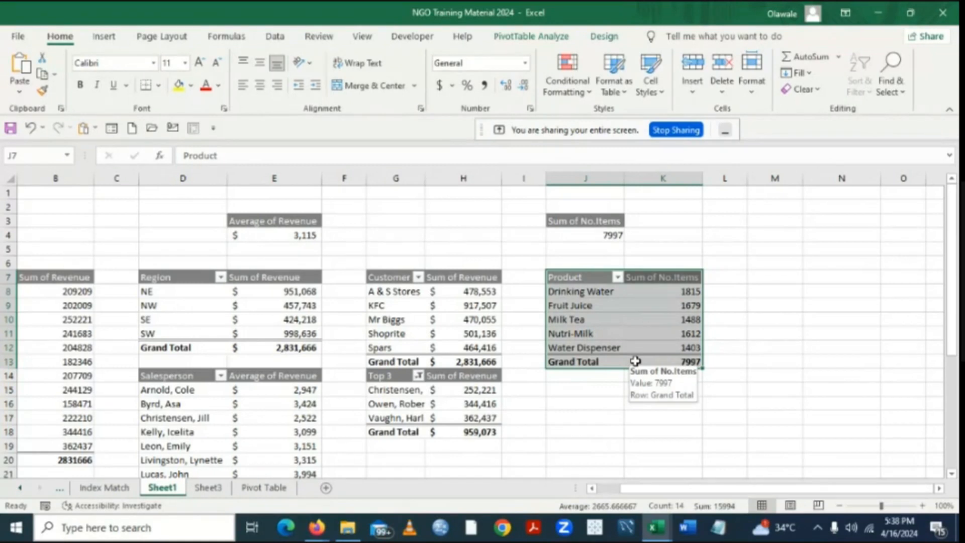
key(ctrl+c)
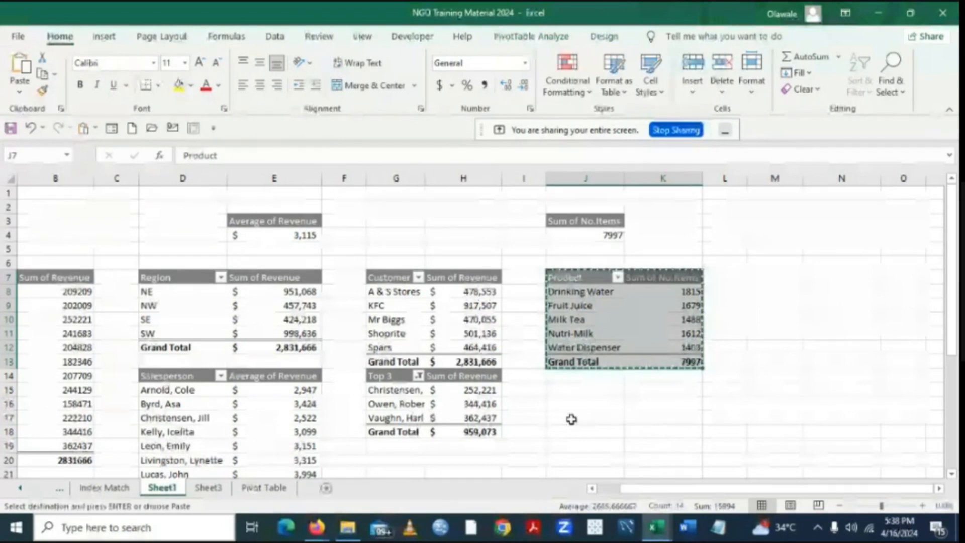
click(567, 405)
key(ctrl+v)
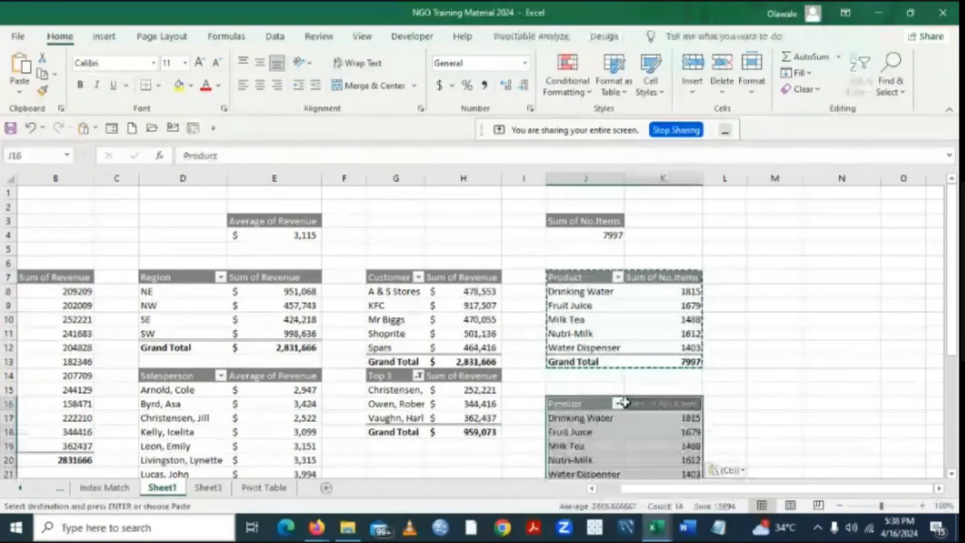
Replace the No.Items field with Revenue as the values field in the PivotTable at J16.
double_click(589, 405)
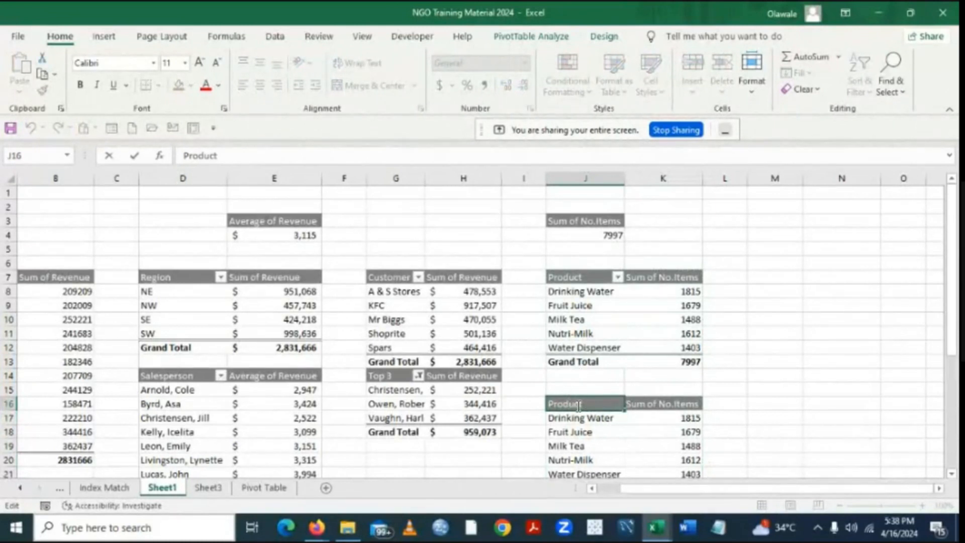
click(605, 421)
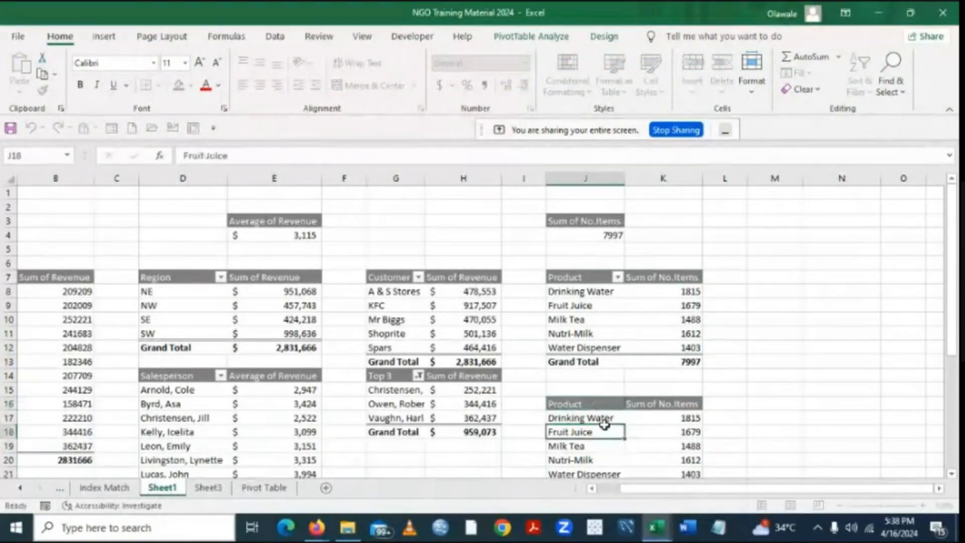
click(591, 407)
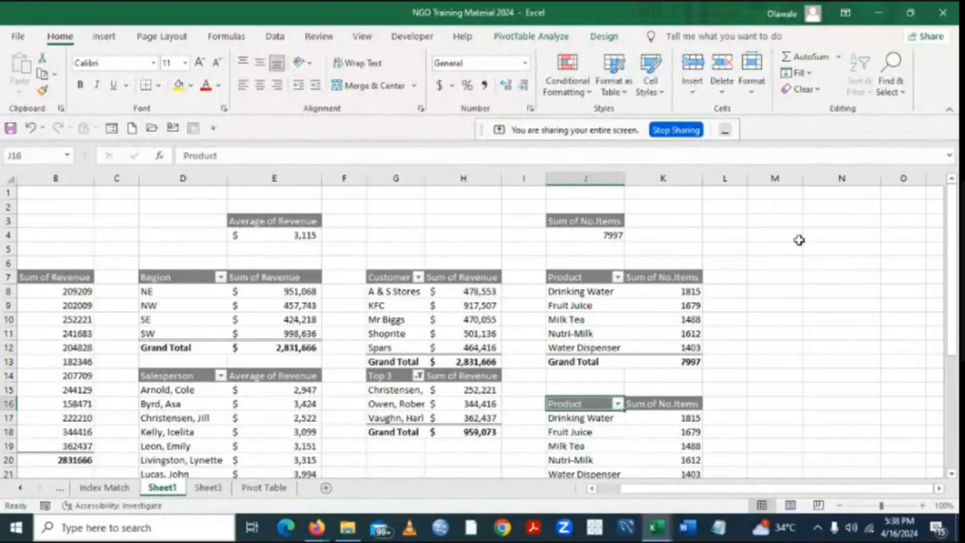
click(547, 36)
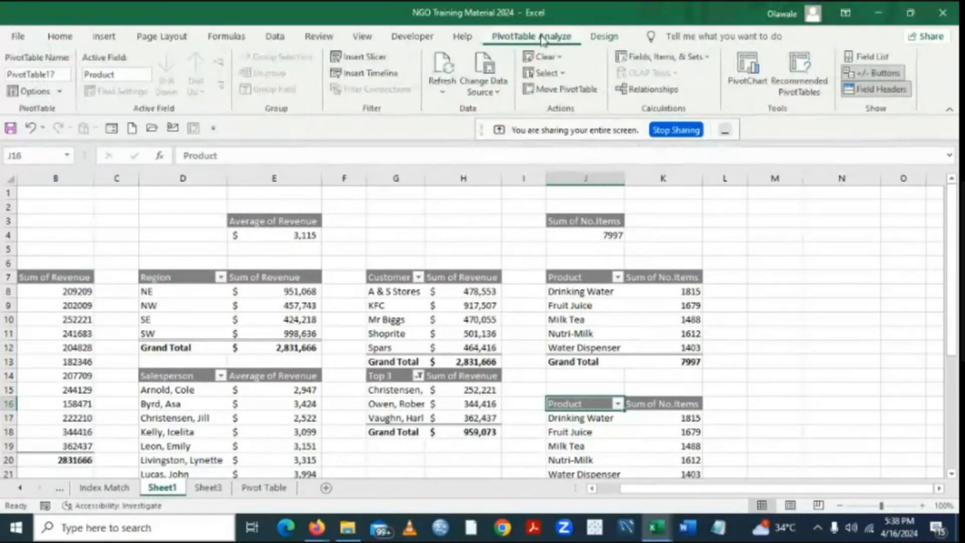
click(867, 58)
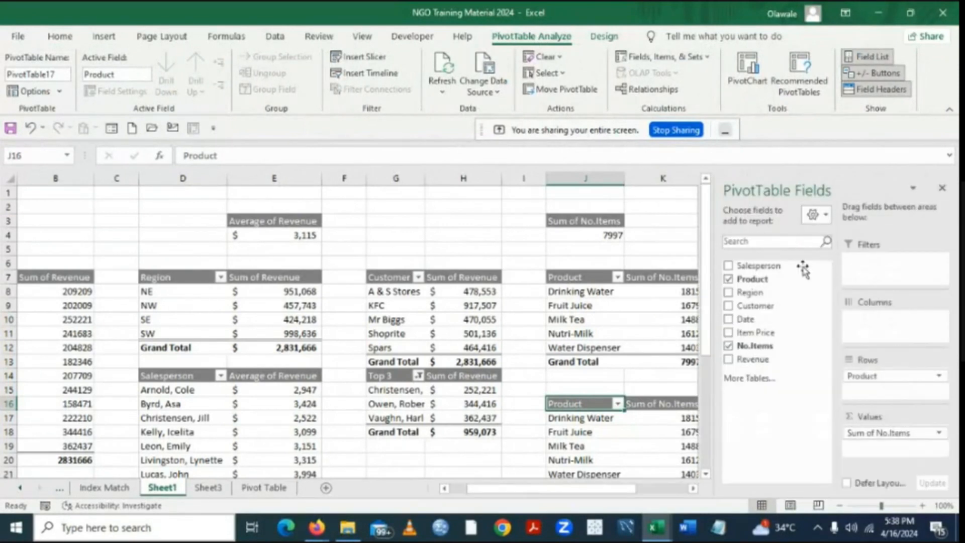
click(728, 347)
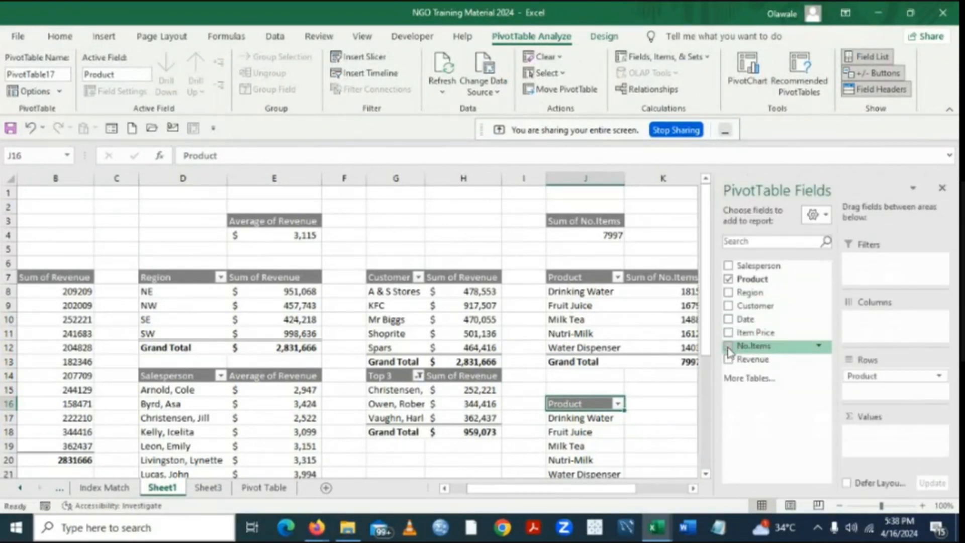
click(728, 360)
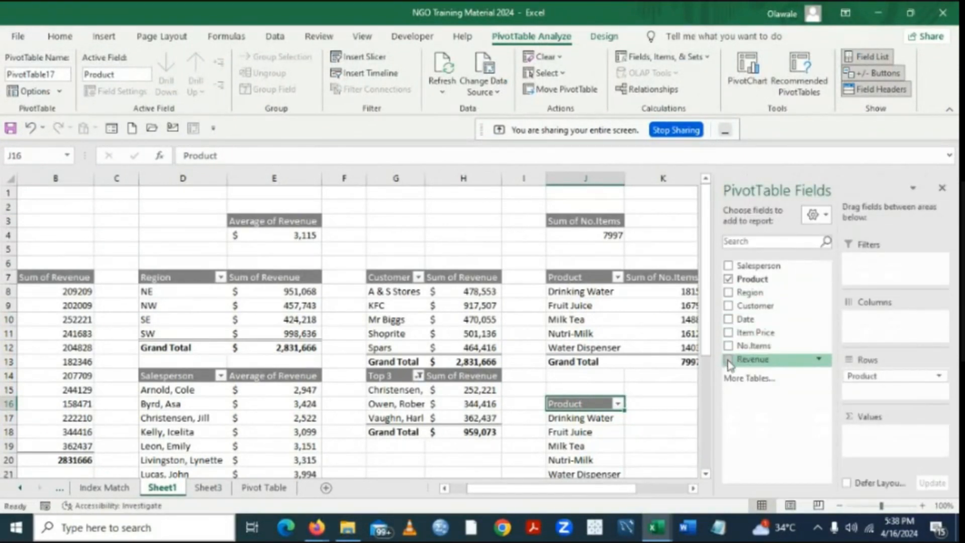
click(632, 376)
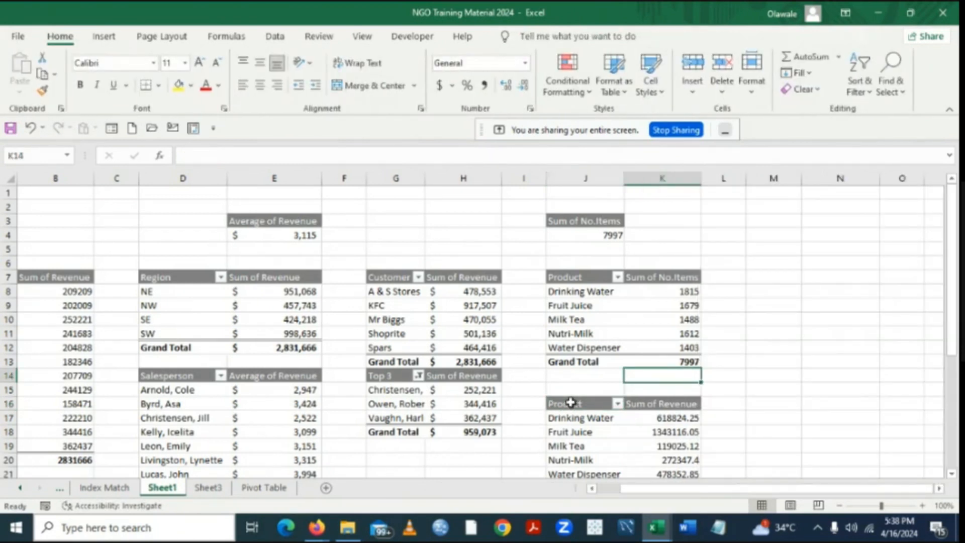
Insert a clustered column PivotChart from the Product by Sum of Revenue PivotTable at J16.
drag(571, 404, 599, 402)
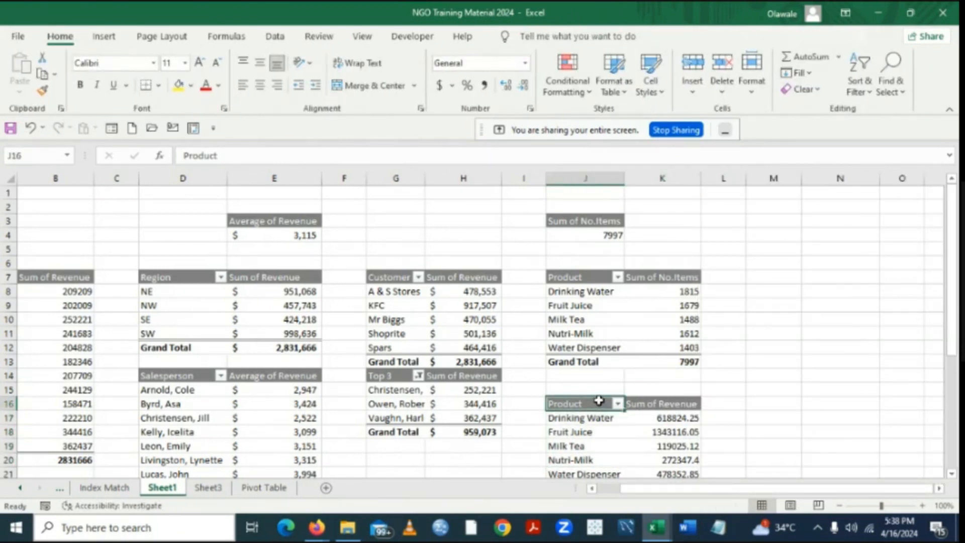
click(105, 36)
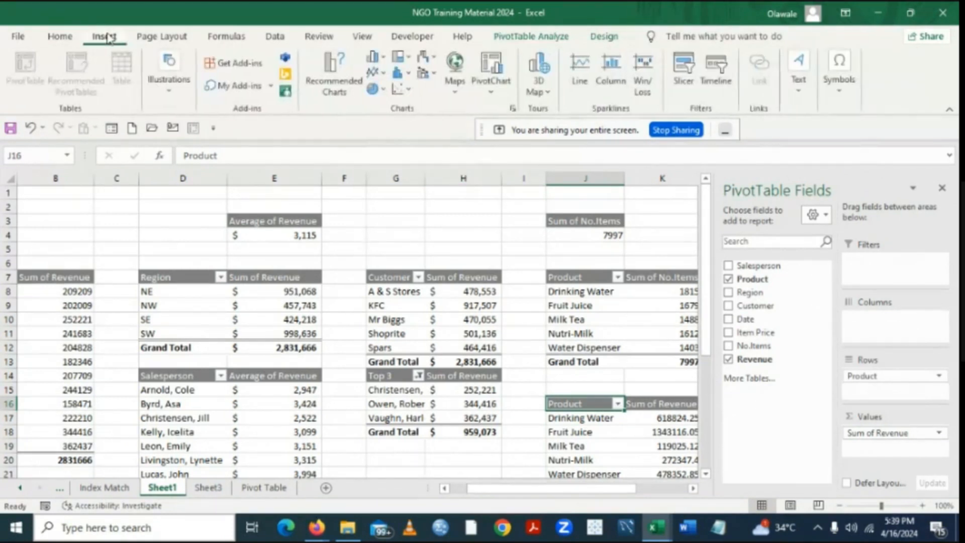
click(491, 89)
click(510, 112)
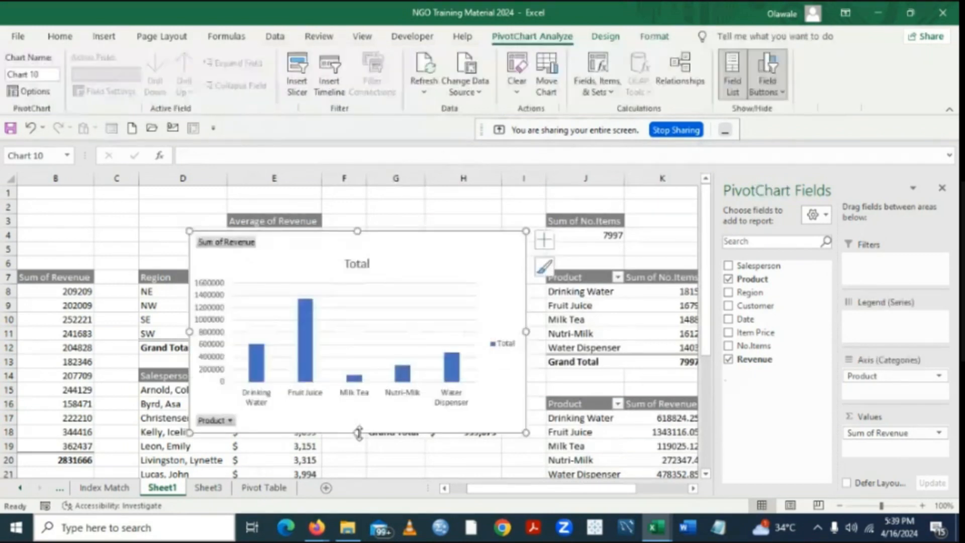
Shrink the new Product revenue PivotChart in height and width to a small dashboard tile.
drag(358, 433, 358, 371)
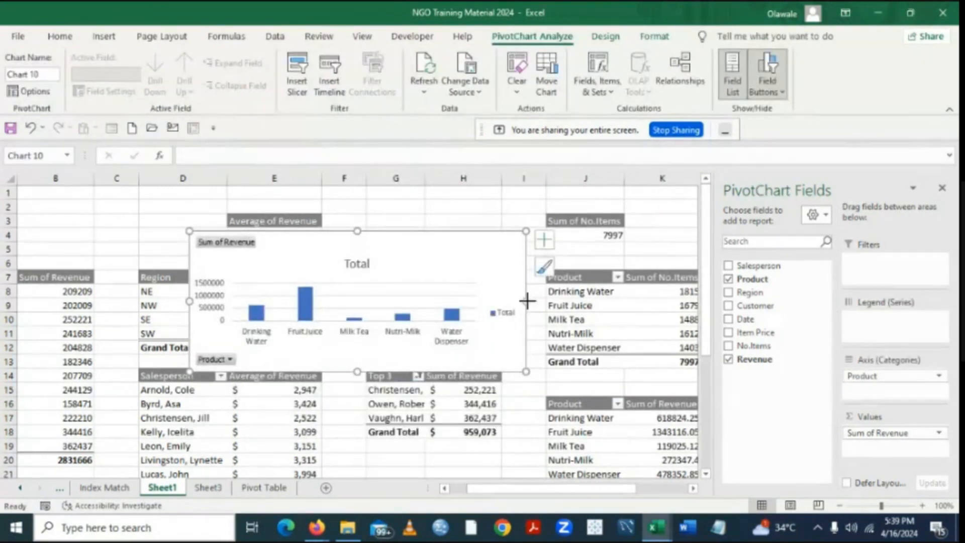
drag(528, 301, 437, 301)
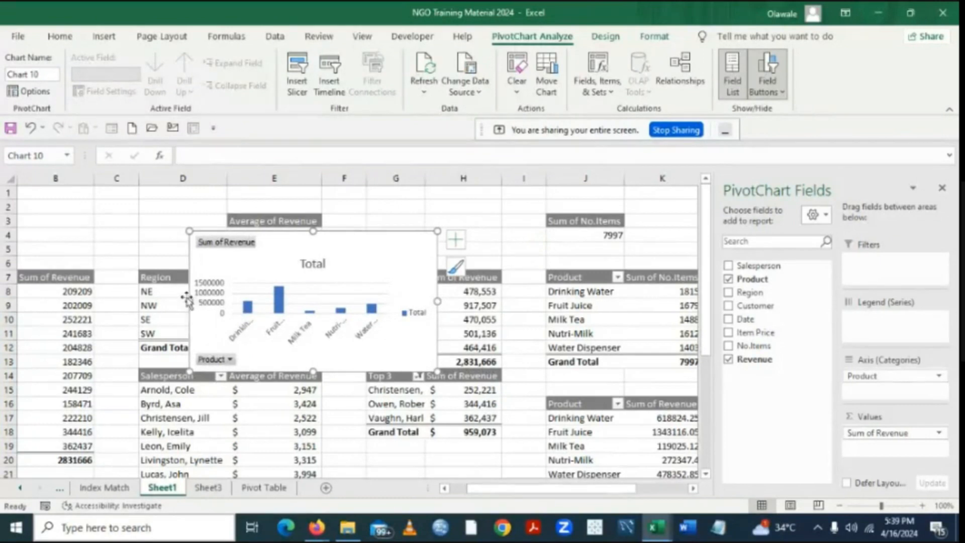
drag(188, 301, 258, 300)
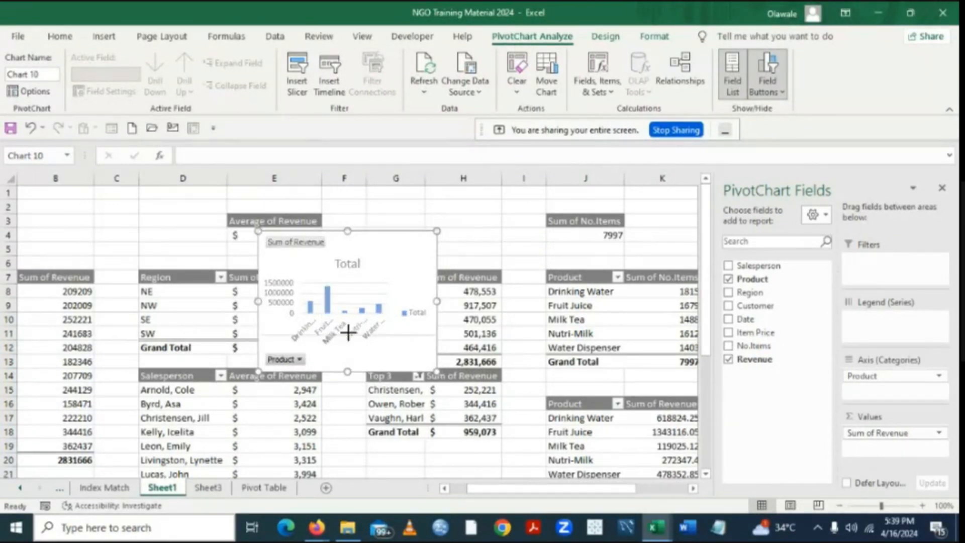
drag(347, 372, 348, 334)
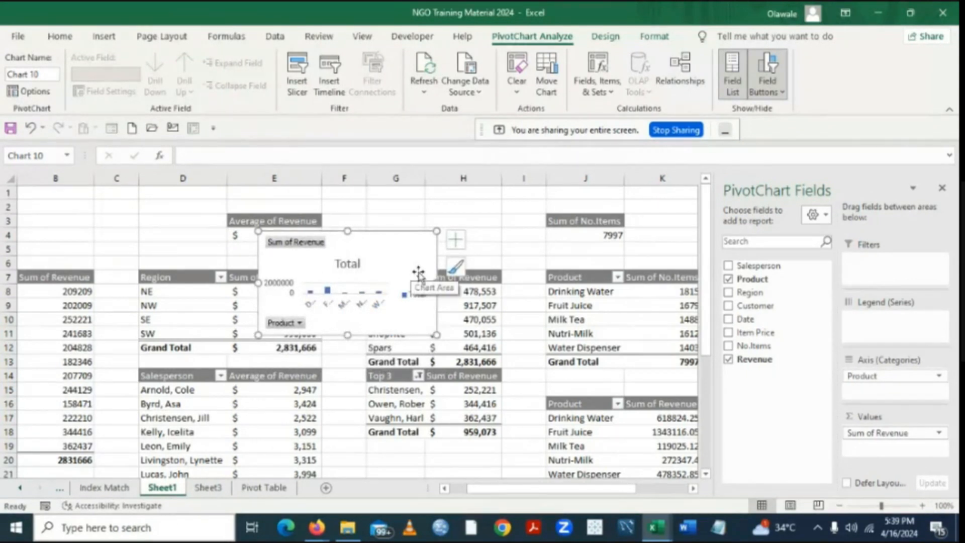
drag(436, 286, 400, 283)
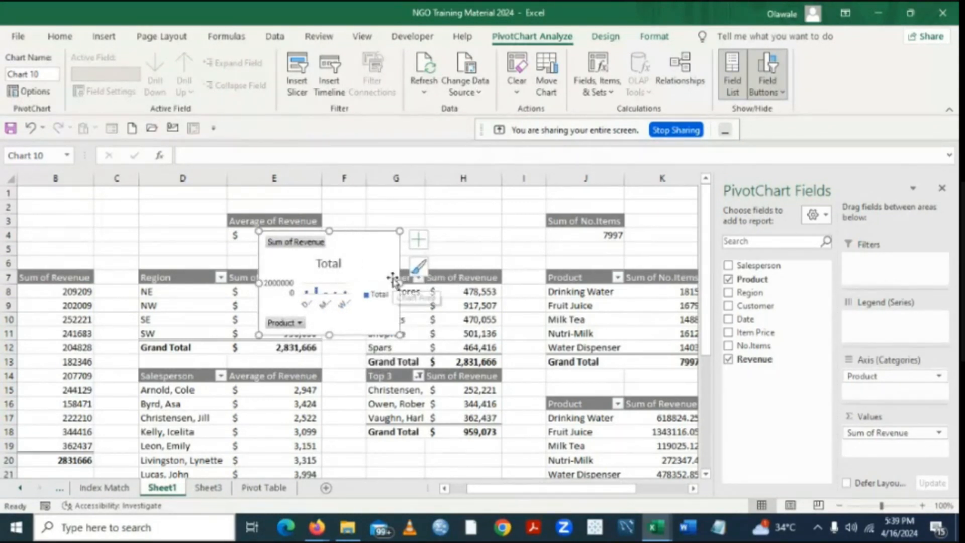
Move the Product revenue PivotChart from Sheet1 to cell M13 on Sheet3 and close the PivotChart field list.
key(Delete)
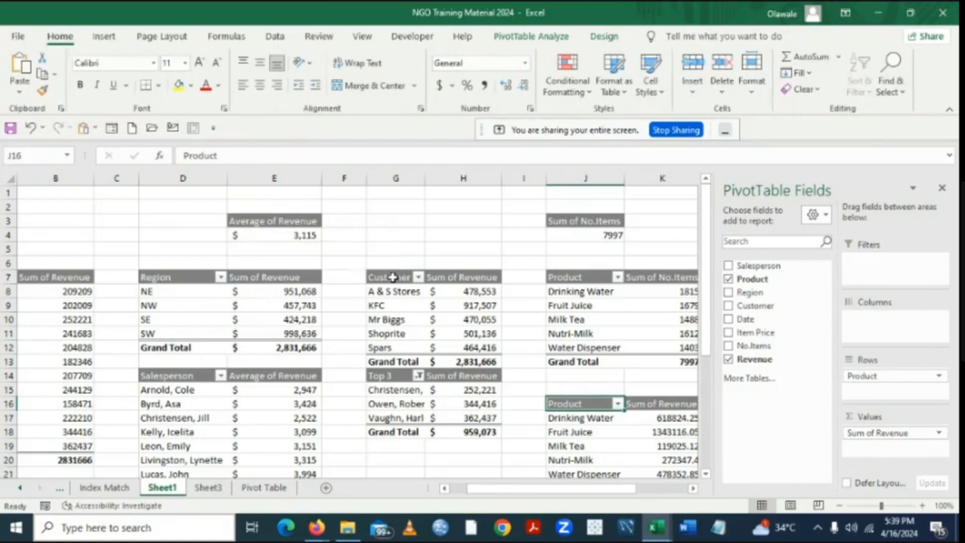
click(221, 494)
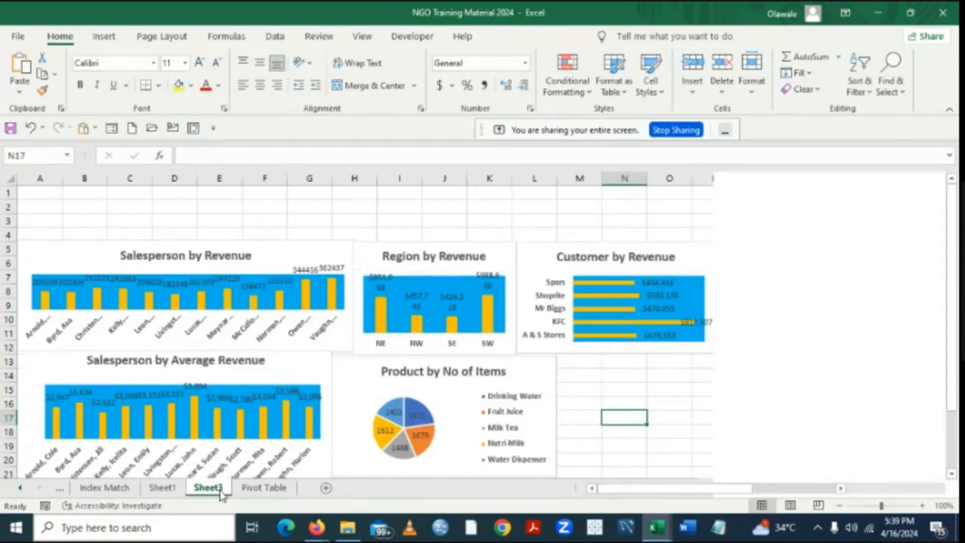
click(576, 362)
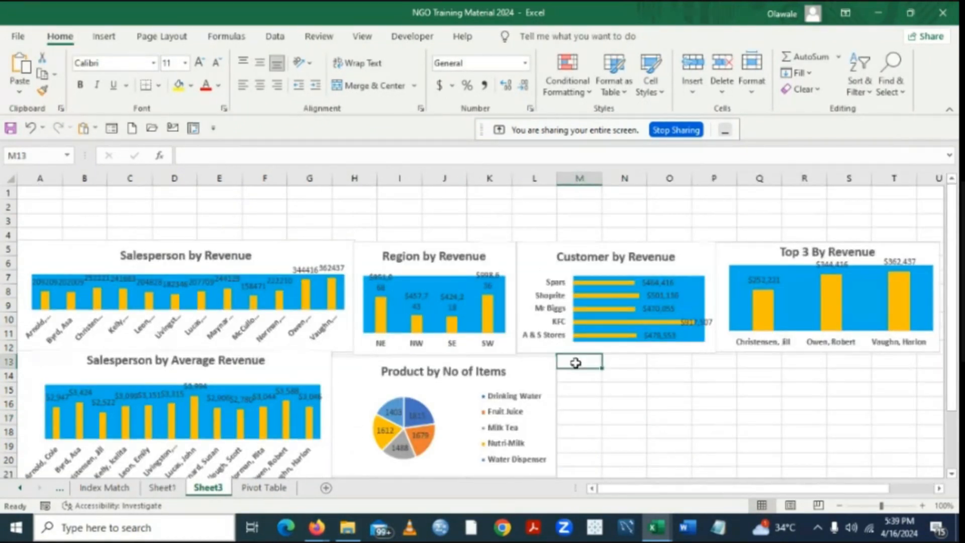
key(ctrl+v)
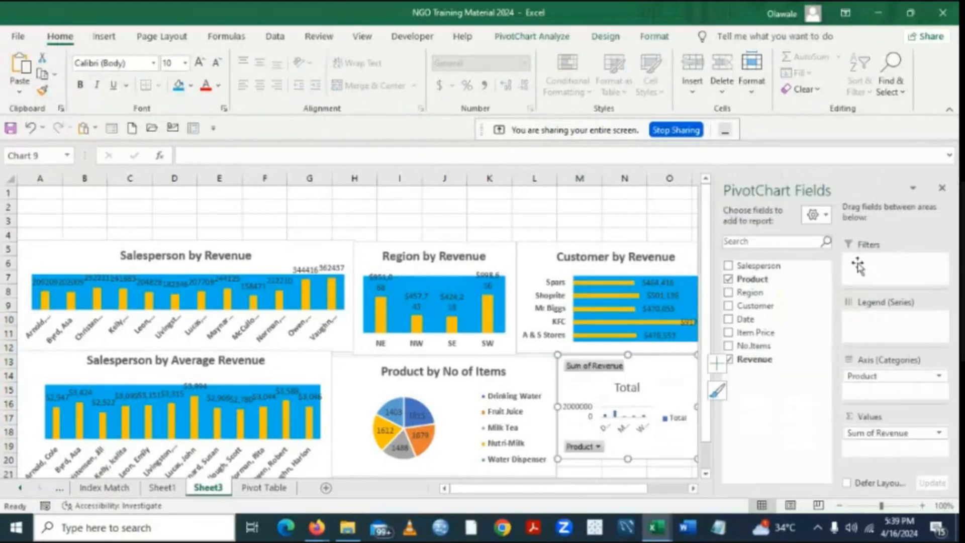
click(942, 190)
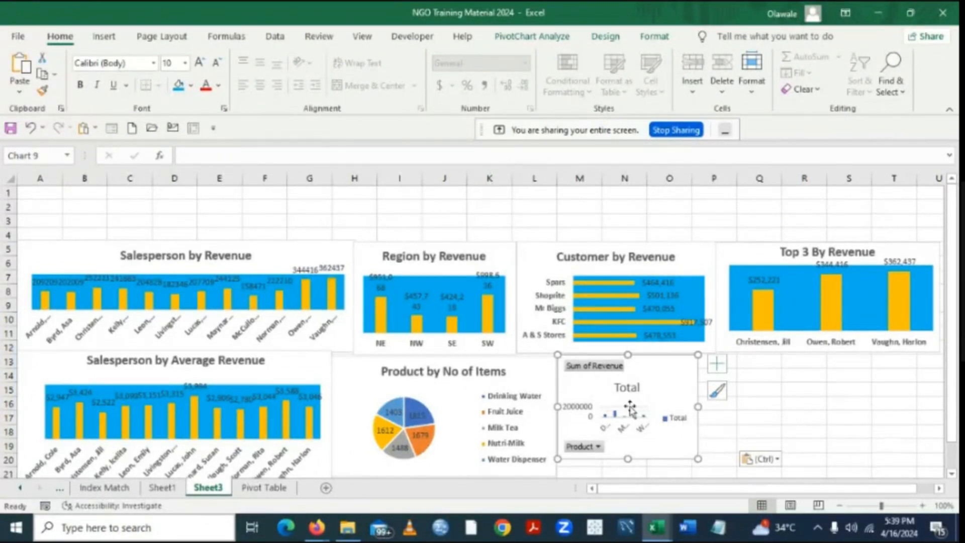
Change the title of the pasted Product revenue chart to "Product by Revenue".
click(631, 390)
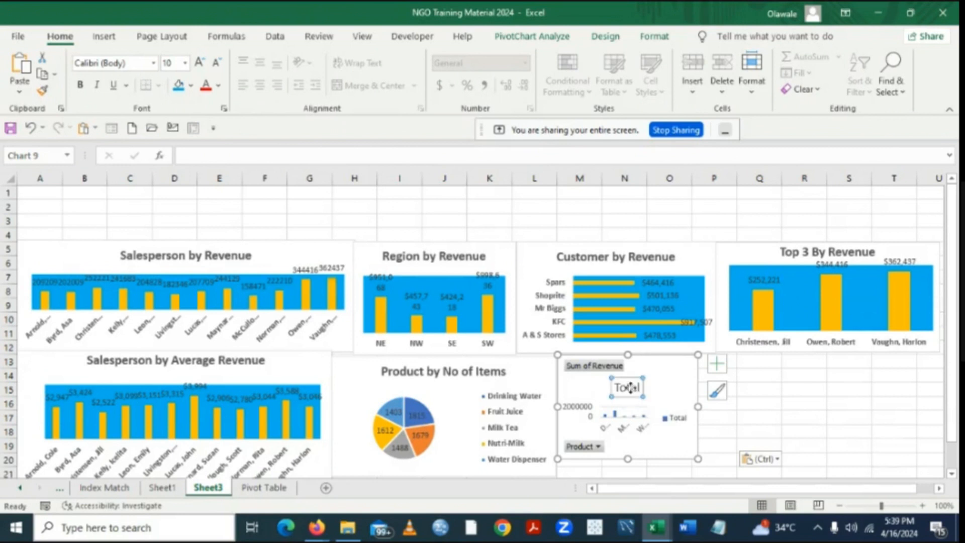
click(184, 157)
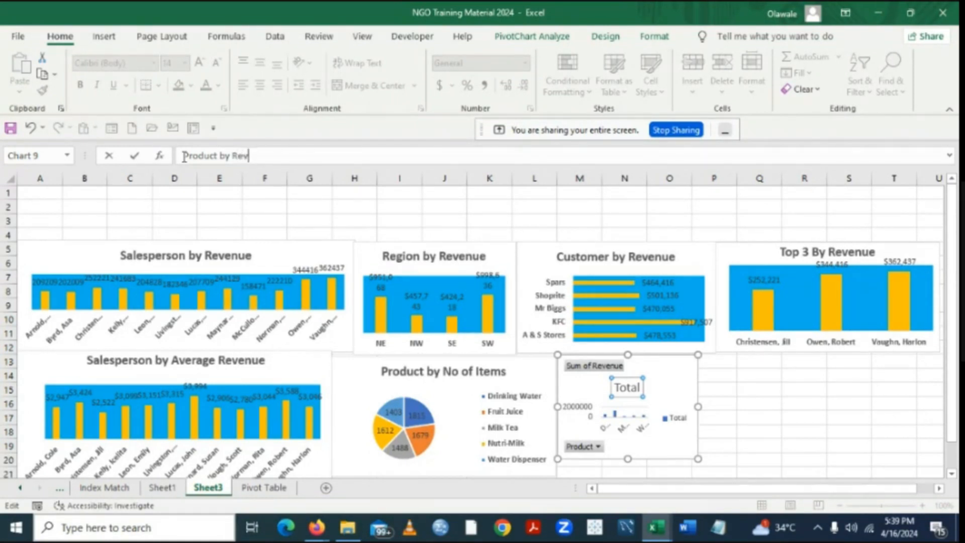
key(Return)
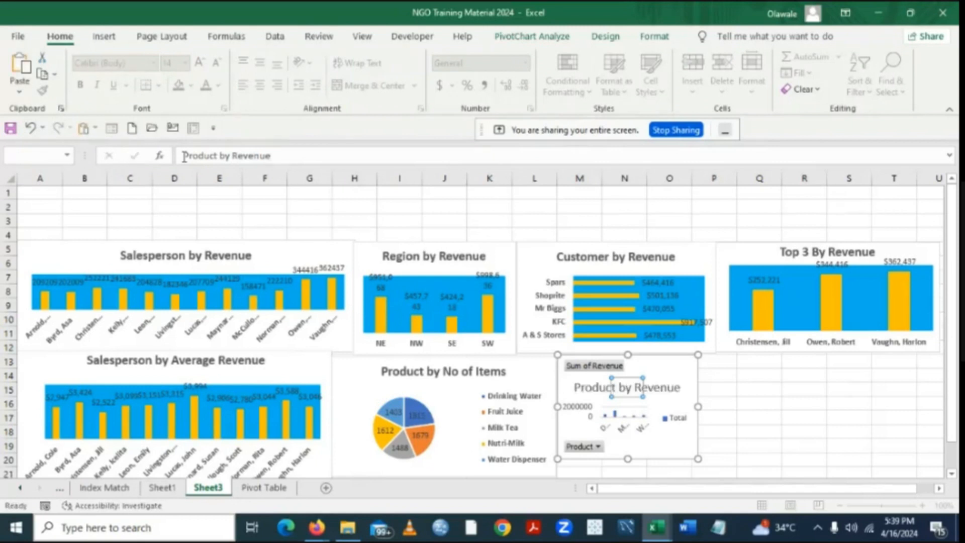
click(767, 431)
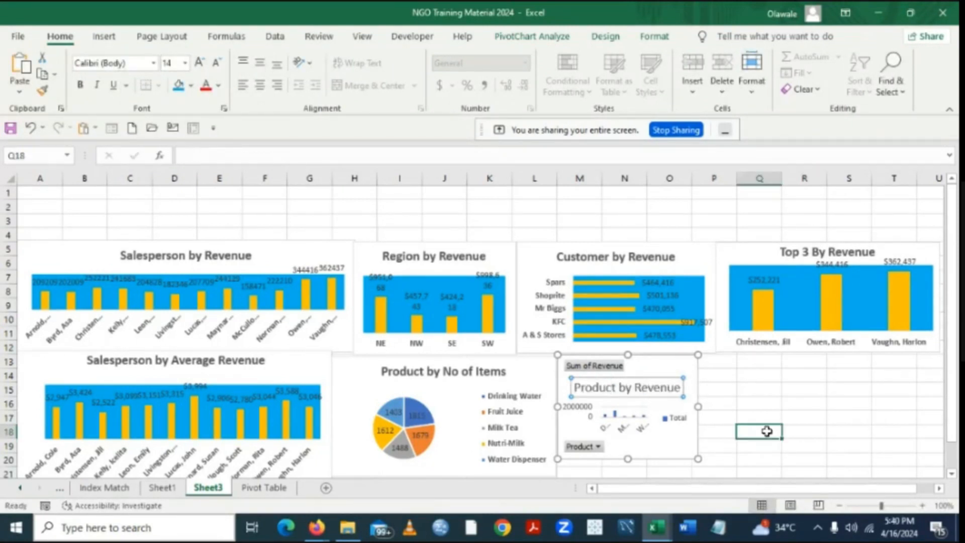
Hide all field buttons on the Product by Revenue chart and delete its vertical value axis.
right_click(600, 369)
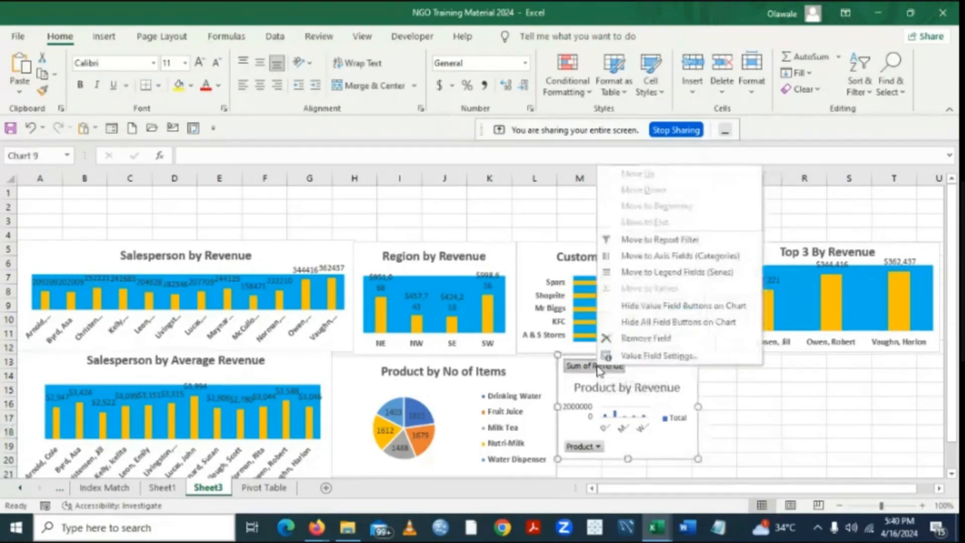
click(637, 324)
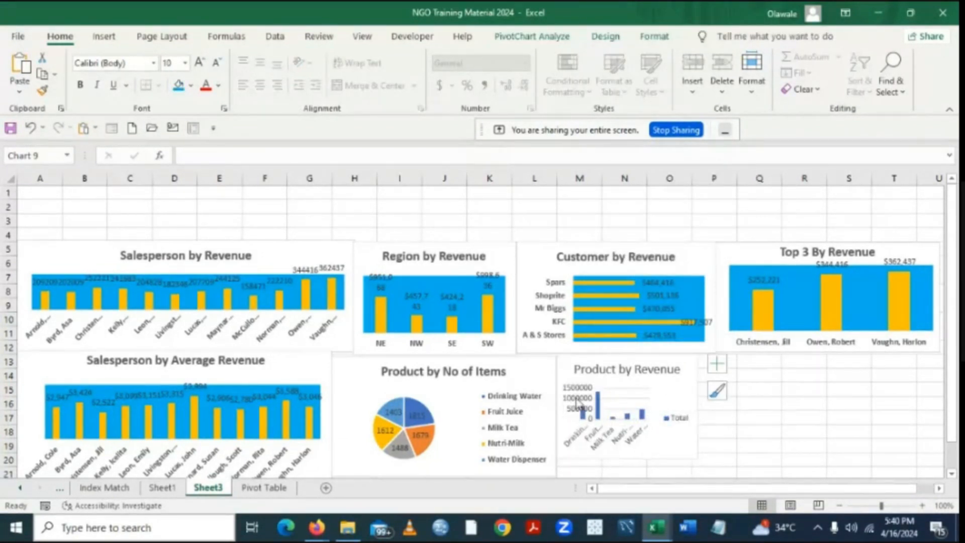
key(Delete)
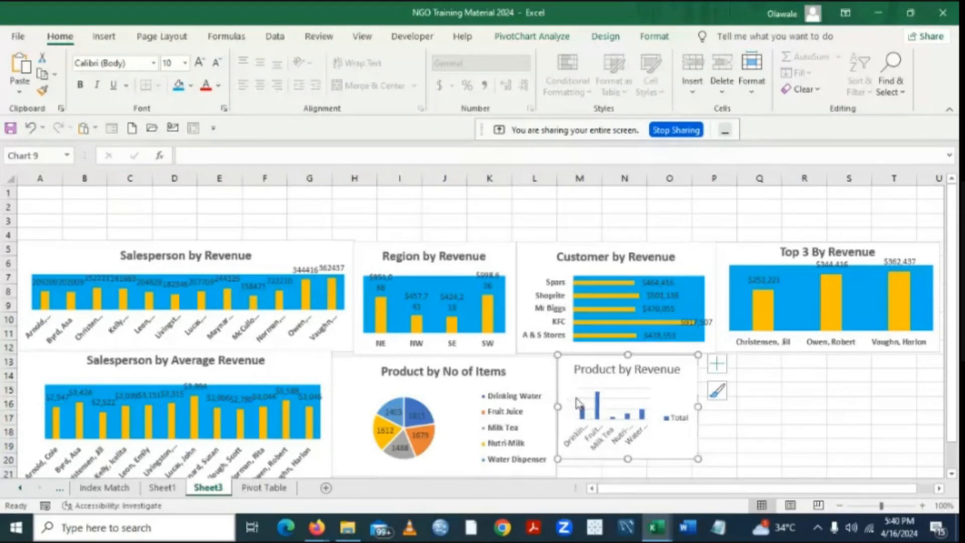
Add data labels to the Product by Revenue chart and remove its gridlines and legend.
click(719, 370)
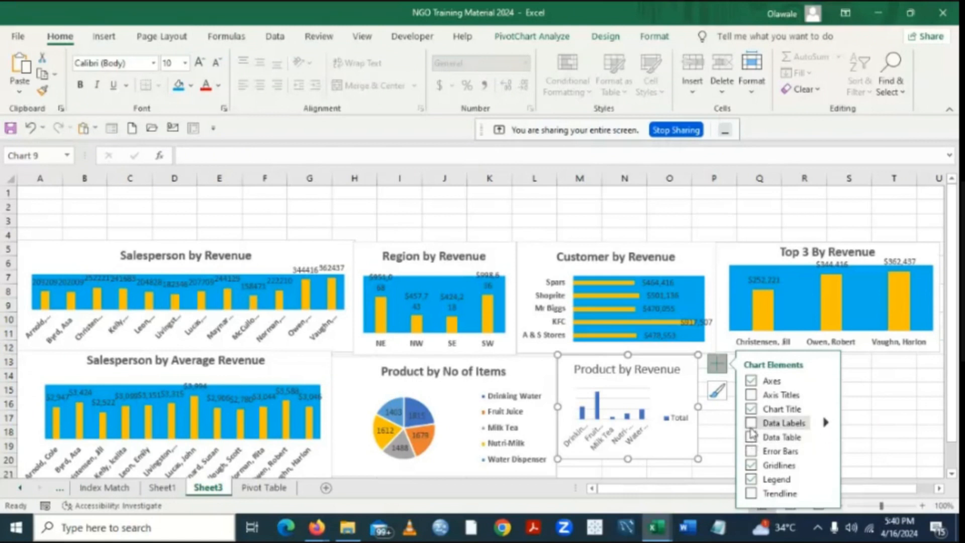
click(752, 424)
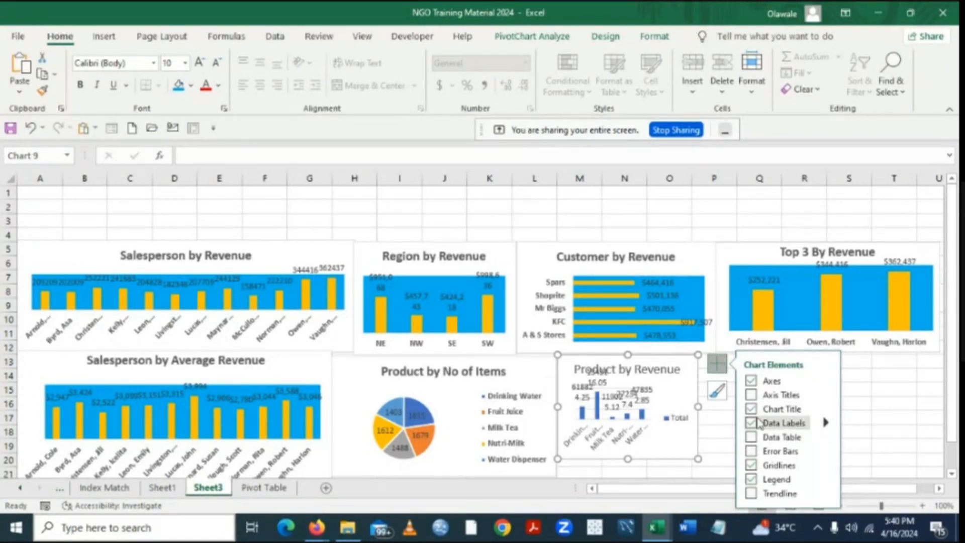
click(752, 480)
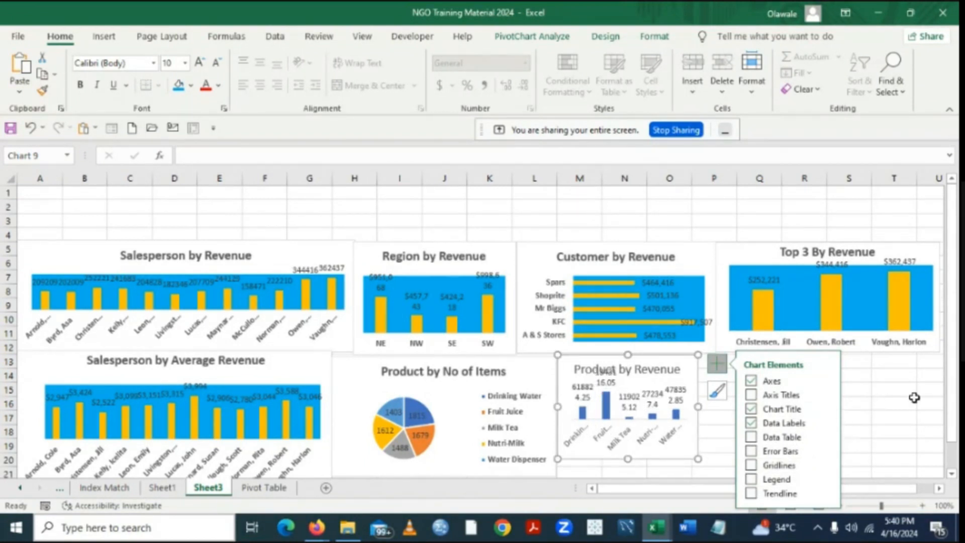
click(892, 391)
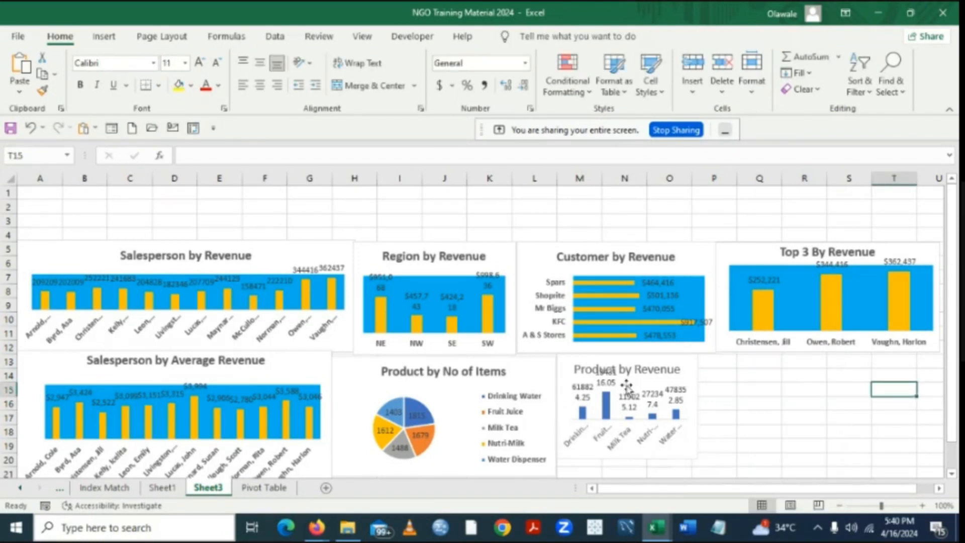
Nudge the title of the Product by Revenue chart slightly upward, away from the data labels.
click(653, 371)
drag(650, 358, 647, 358)
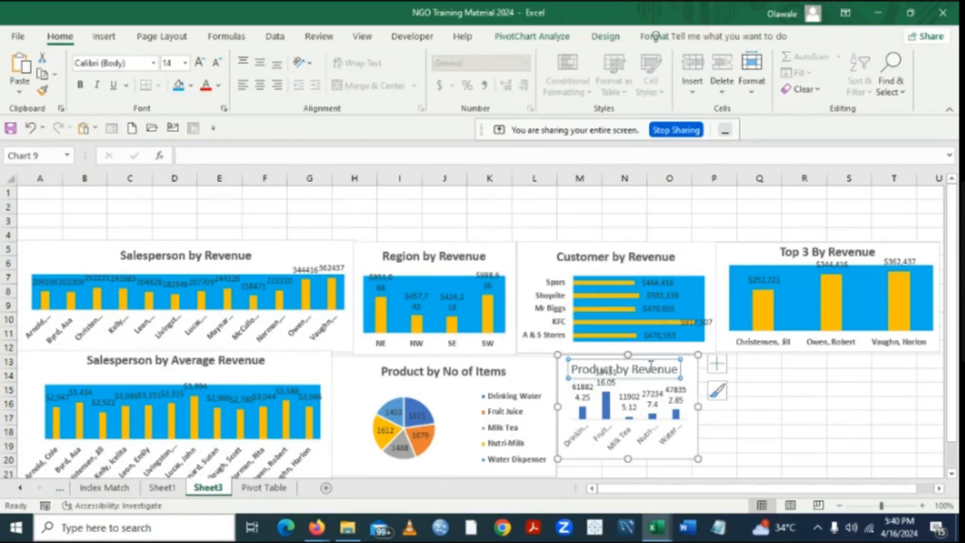
click(759, 410)
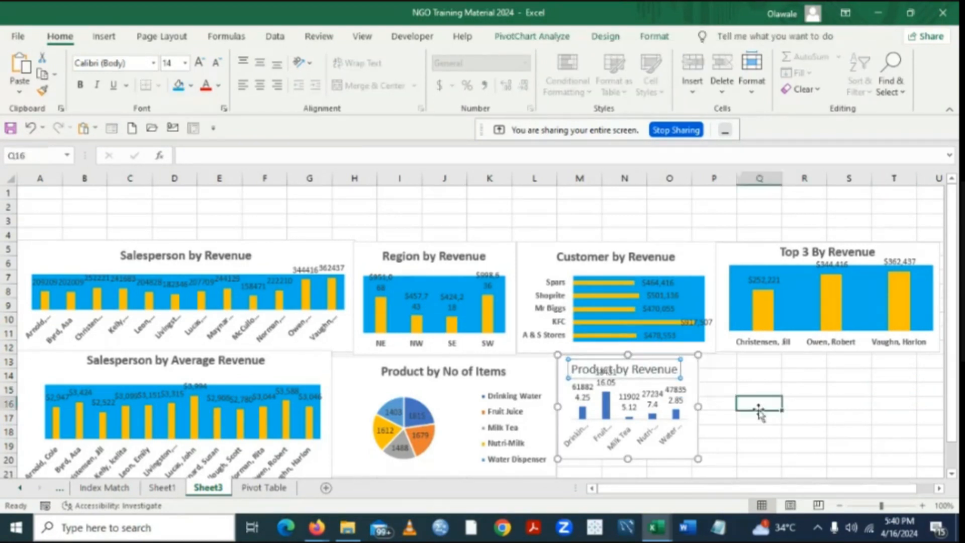
click(571, 362)
drag(570, 364, 572, 367)
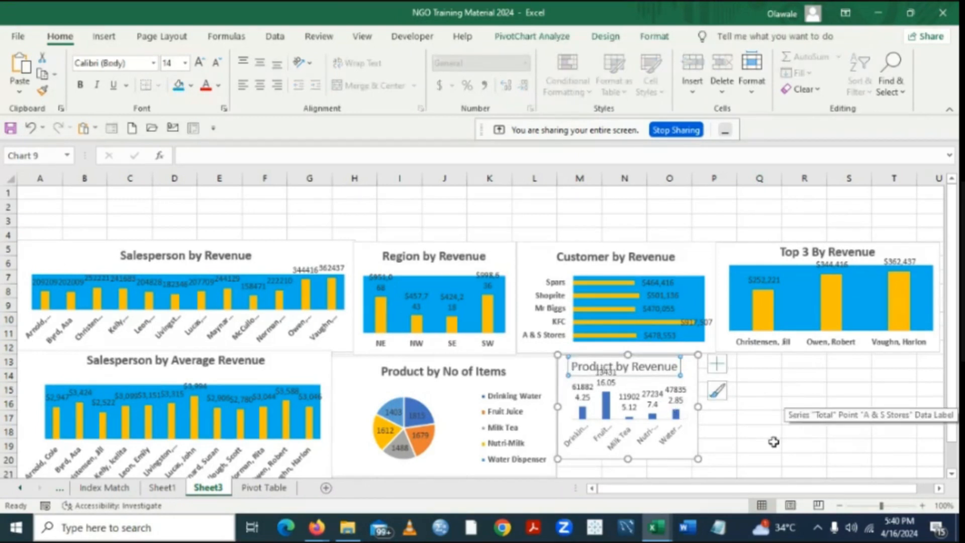
Stretch the Product by Revenue chart slightly taller and align it beside the pie chart, just under the Customer by Revenue chart.
click(653, 421)
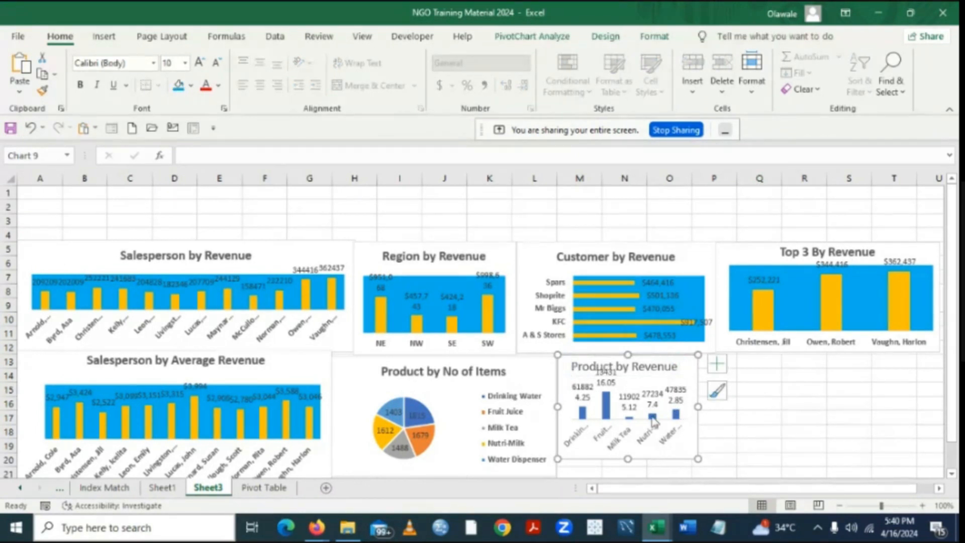
drag(653, 421, 654, 409)
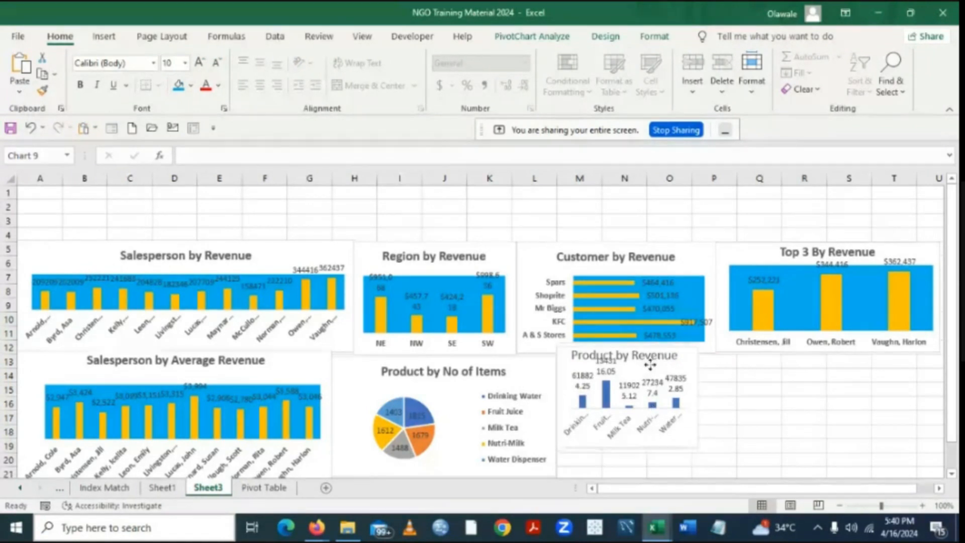
drag(628, 446, 628, 456)
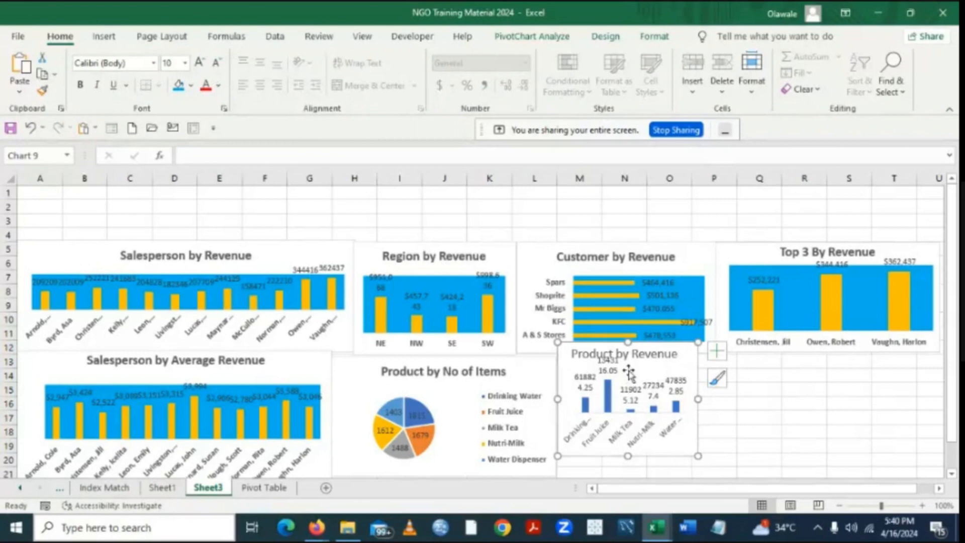
drag(629, 367, 628, 385)
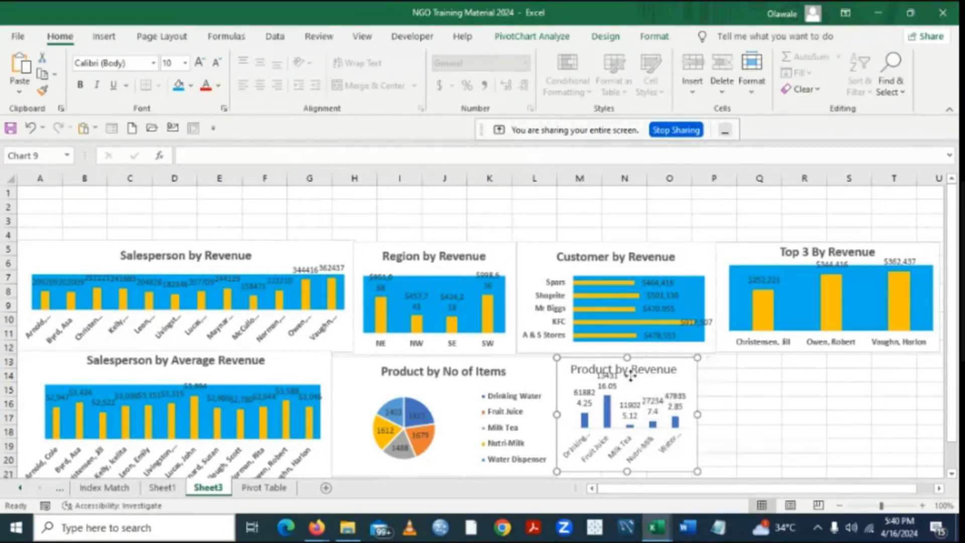
drag(631, 385, 631, 378)
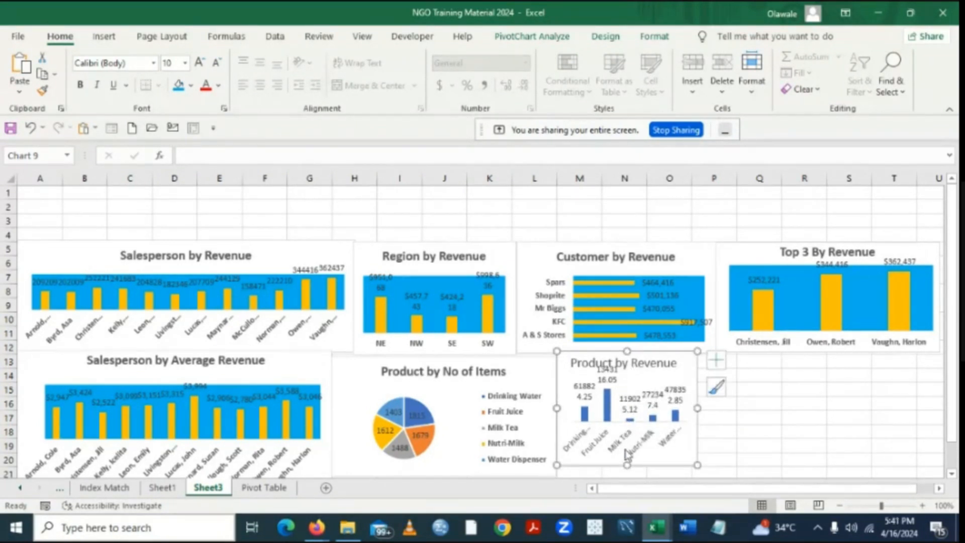
drag(626, 465, 627, 469)
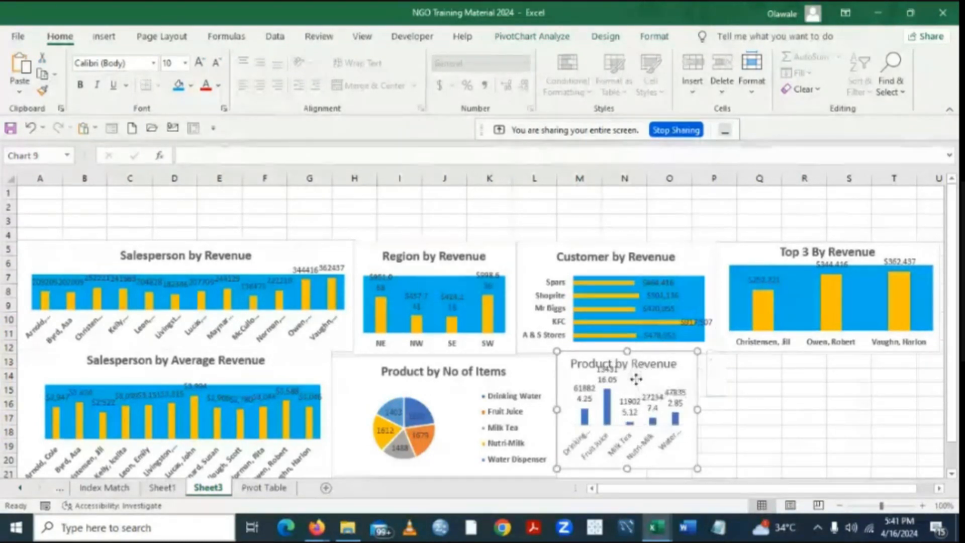
drag(637, 376, 627, 357)
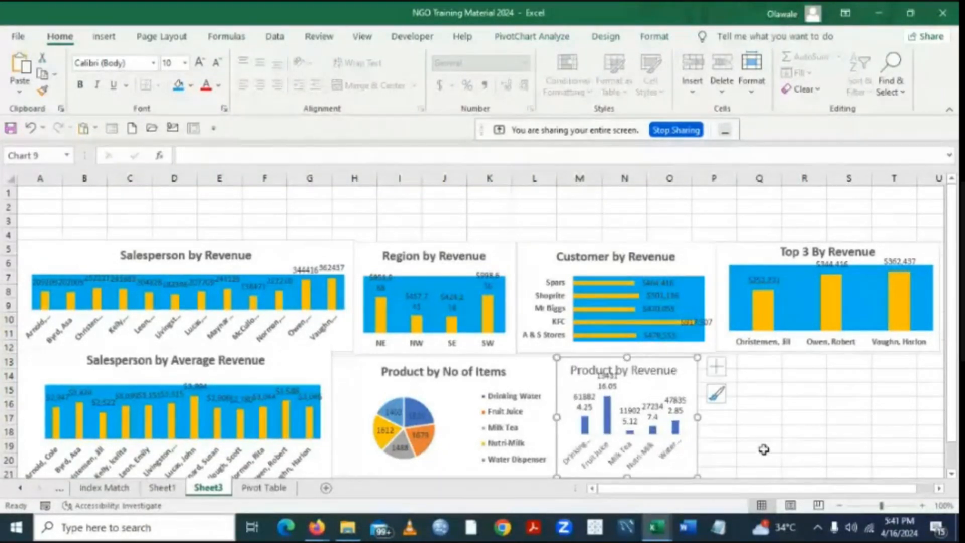
Fill the columns of the Product by Revenue chart with the standard orange color.
click(617, 402)
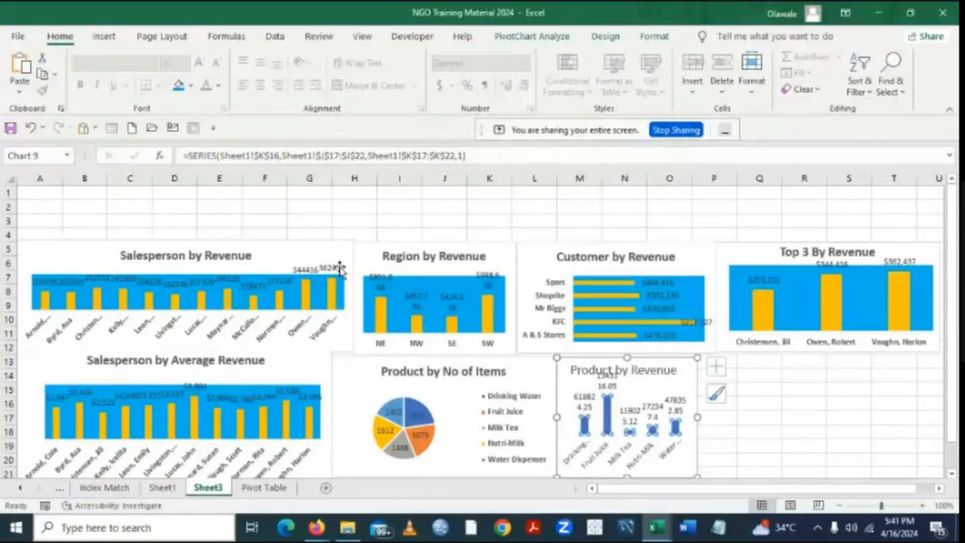
click(190, 86)
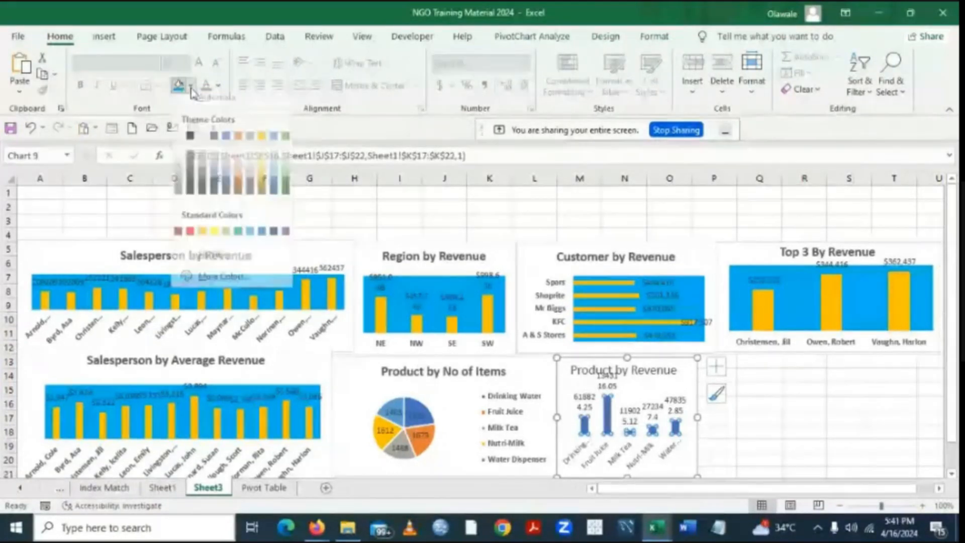
click(202, 239)
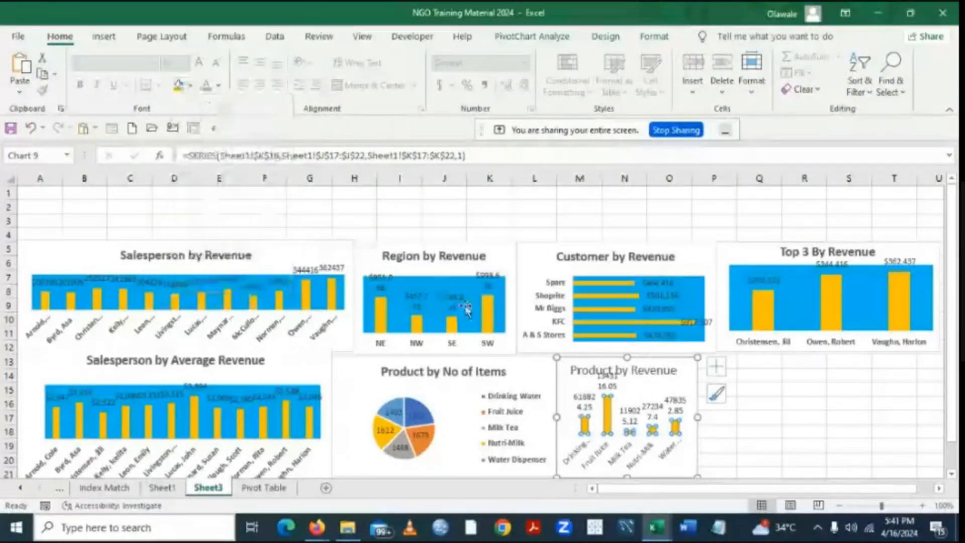
Fill the plot area of the Product by Revenue chart with the standard light blue color.
click(631, 405)
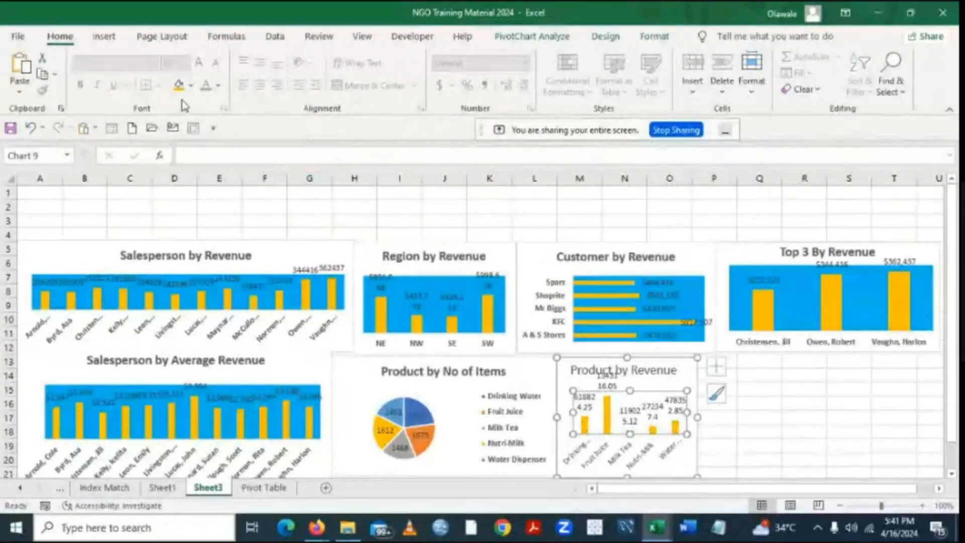
click(191, 86)
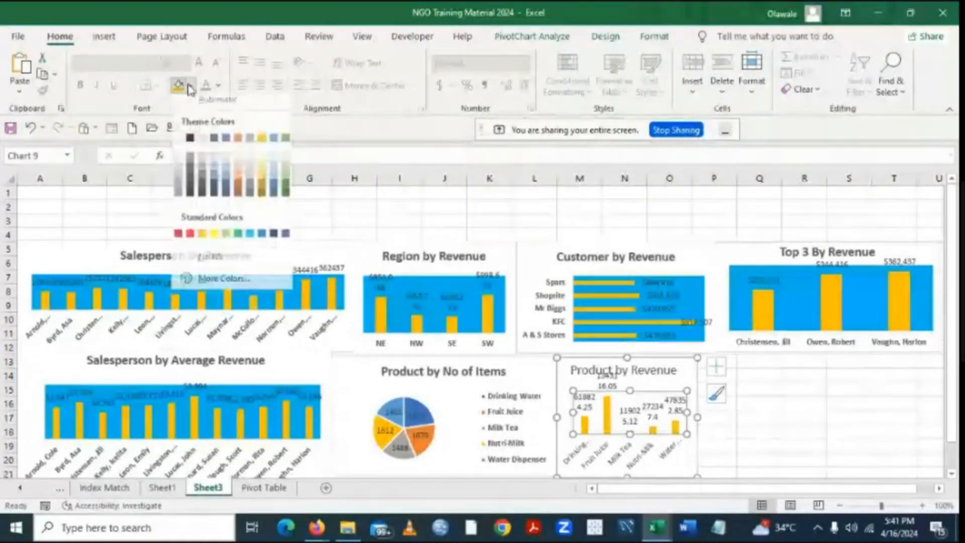
click(250, 239)
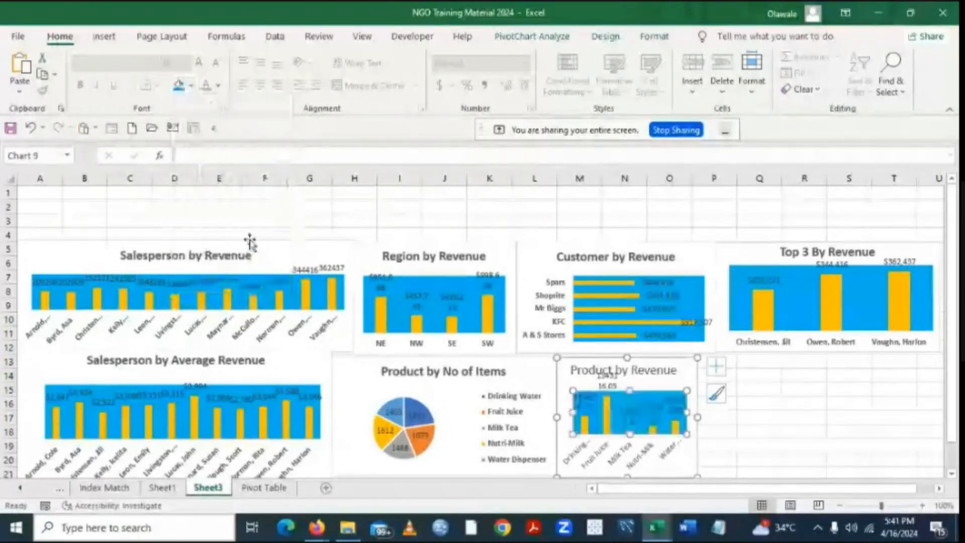
click(764, 411)
Make the title of the Product by Revenue chart bold.
click(641, 383)
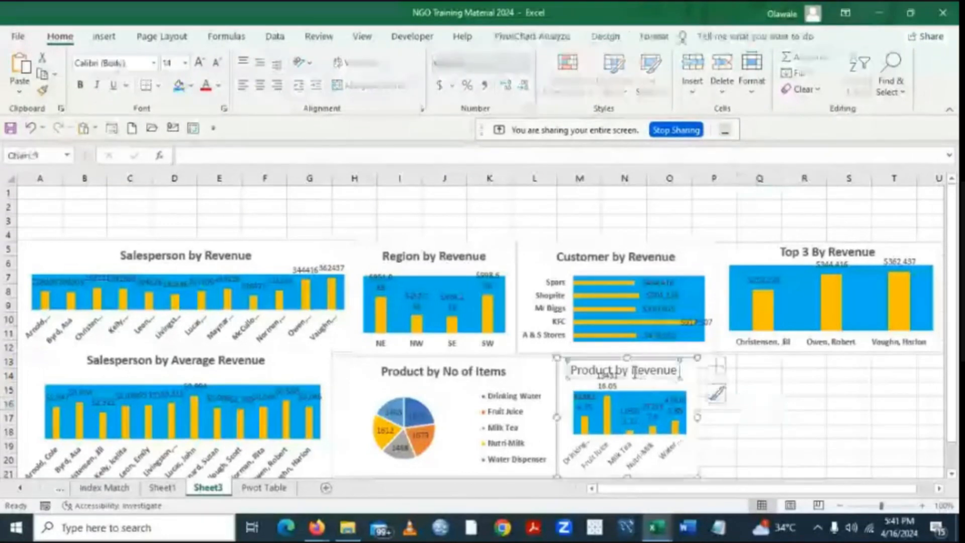
click(81, 87)
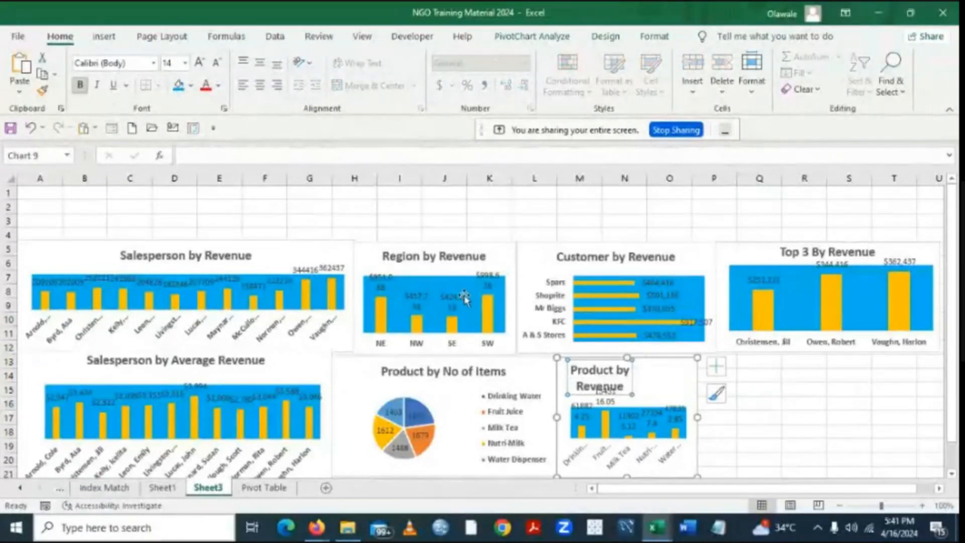
click(818, 405)
click(627, 457)
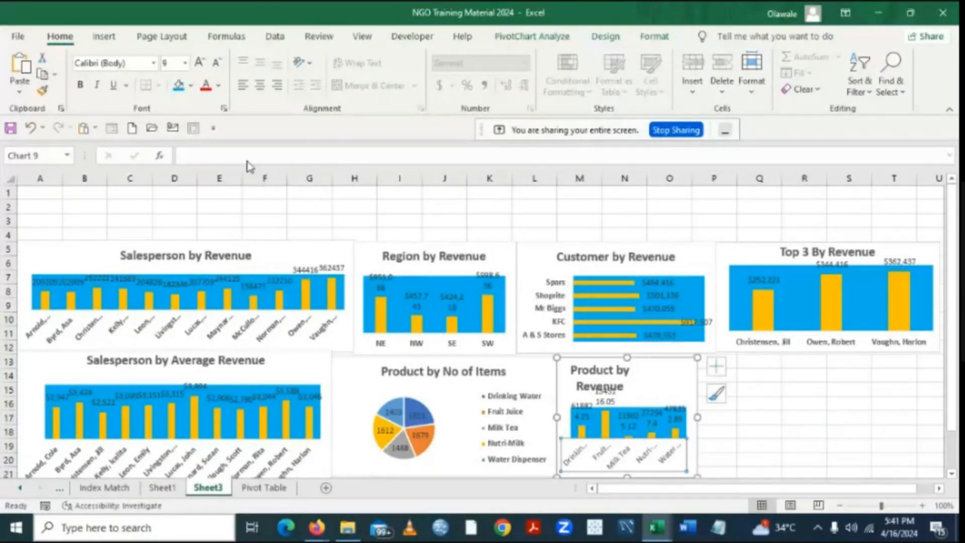
click(780, 375)
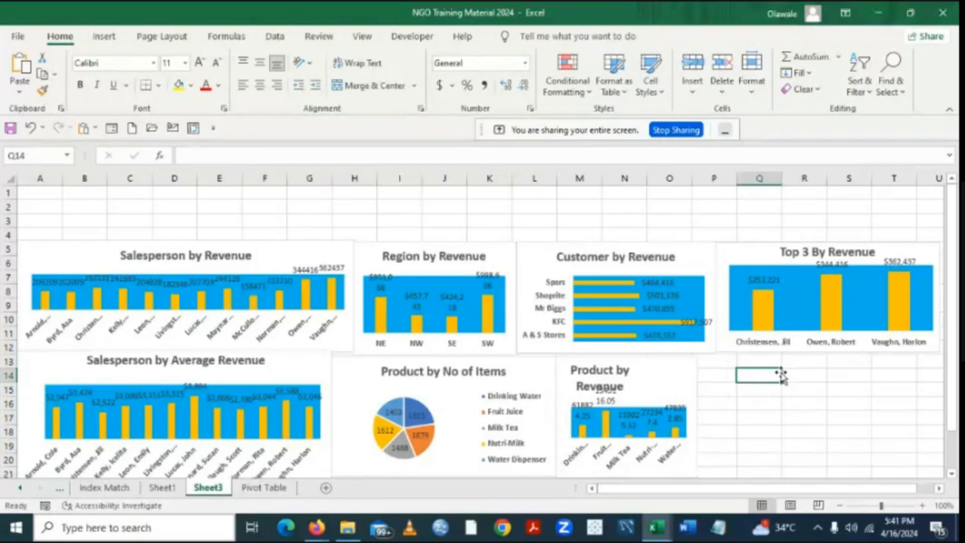
Extend the Product by Revenue chart slightly upward and widen it so its title fits on one line.
click(636, 367)
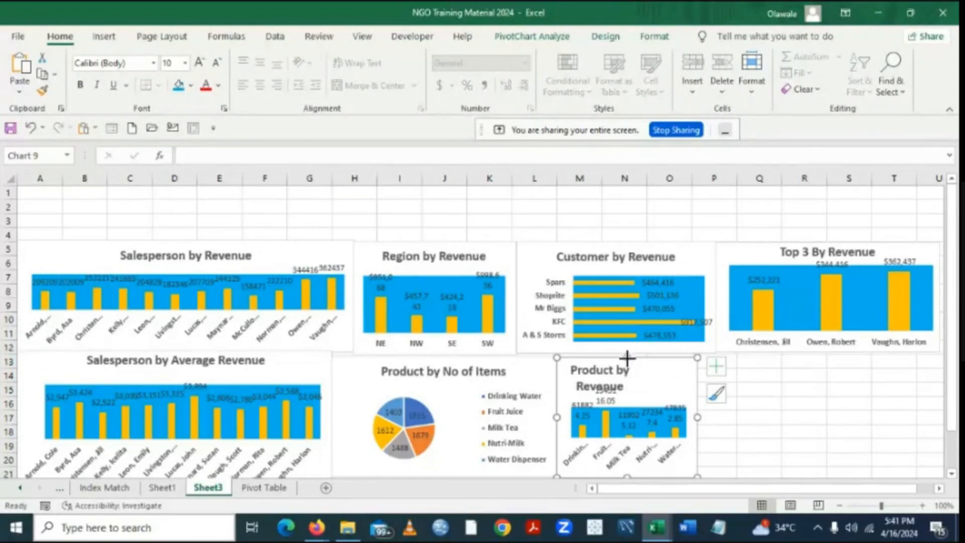
drag(627, 358, 627, 352)
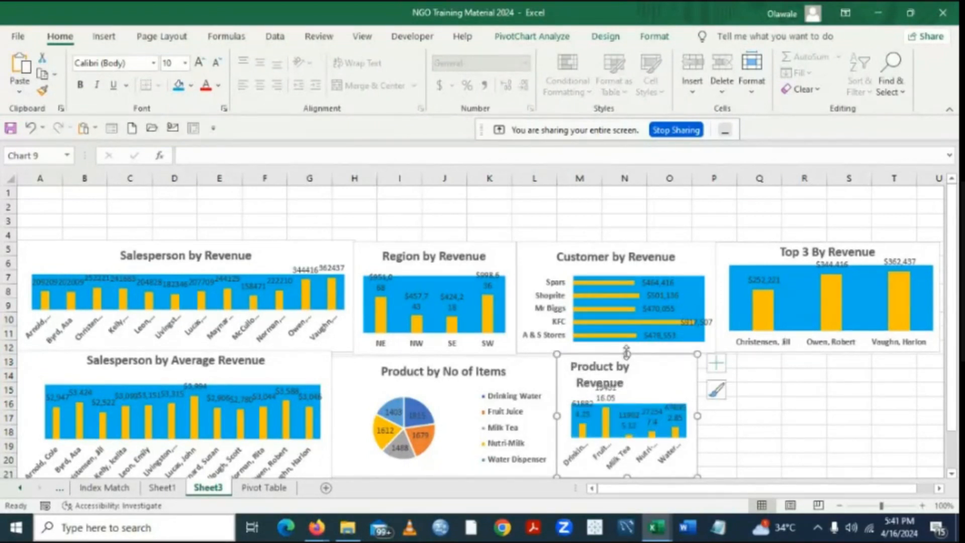
drag(698, 416, 708, 416)
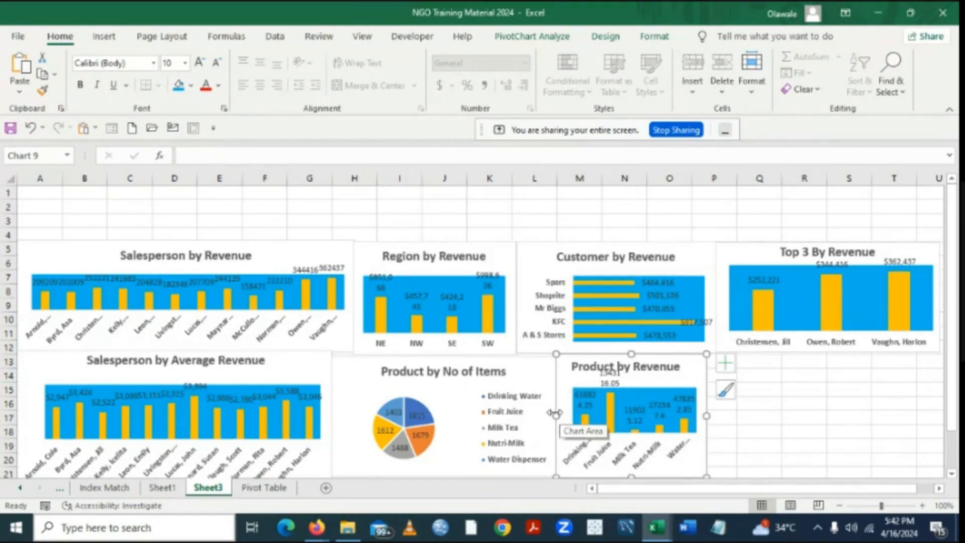
mouse_move(556, 414)
mouse_down()
mouse_move(516, 413)
mouse_move(555, 415)
mouse_up()
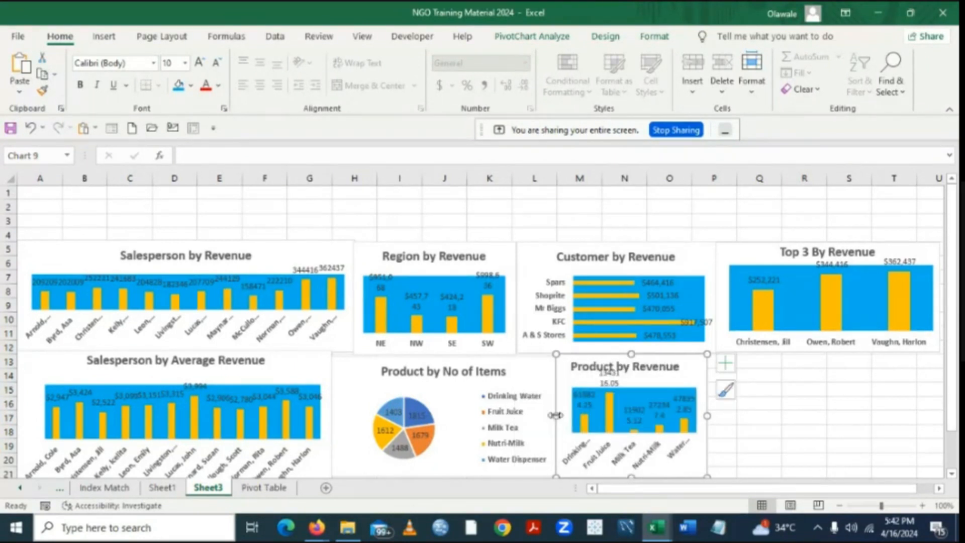
Narrow the Product by No of Items pie chart from its right edge to about the middle of column L.
click(544, 411)
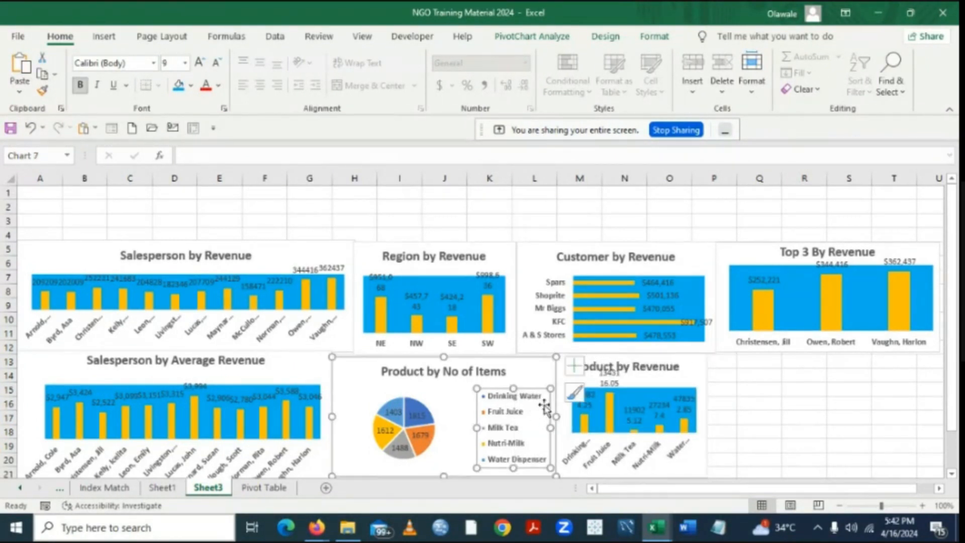
click(538, 371)
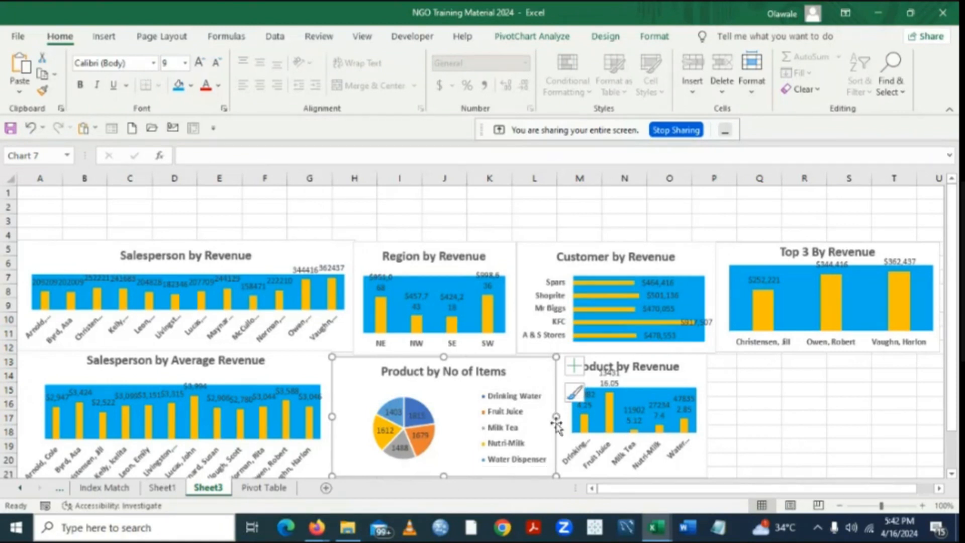
drag(556, 417, 525, 417)
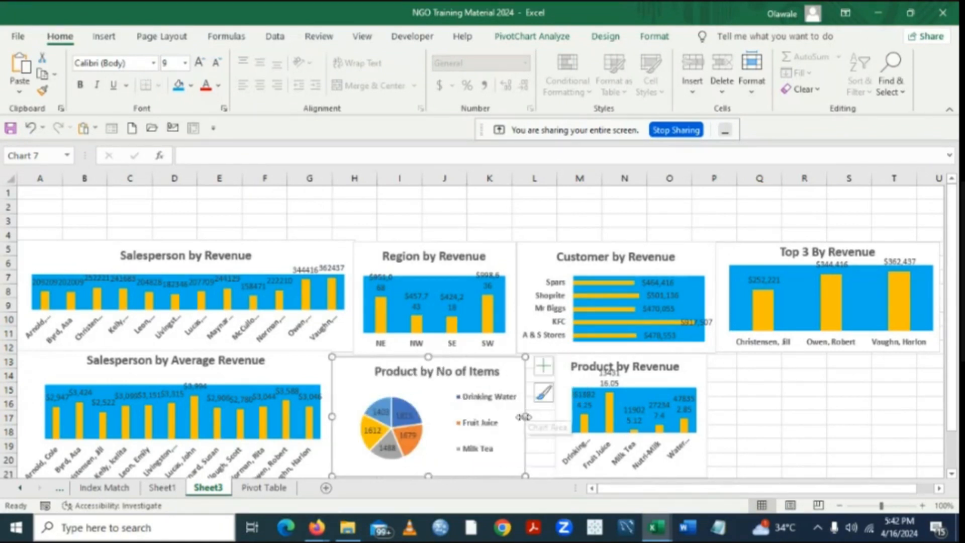
Shift the Product by Revenue title slightly left and move the chart left until it adjoins the narrowed pie chart.
click(617, 363)
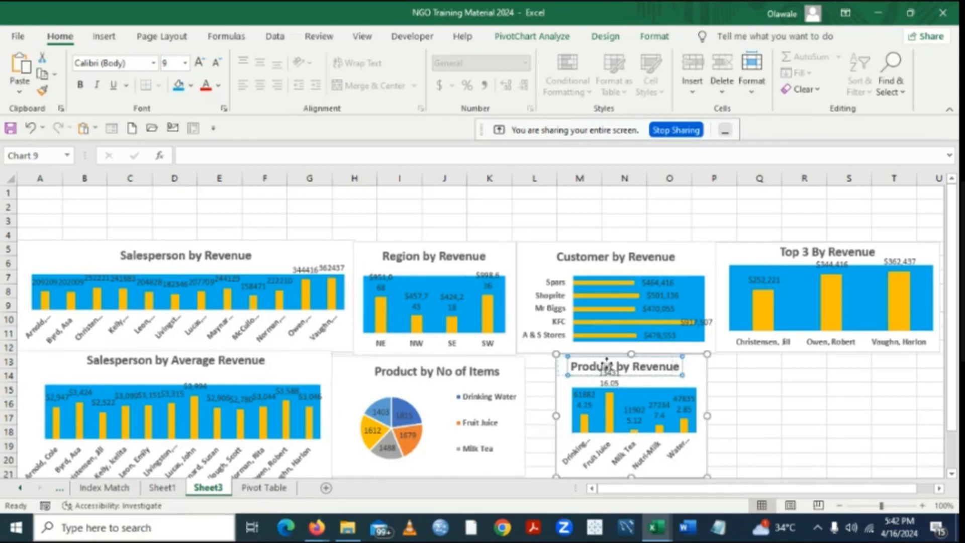
click(614, 365)
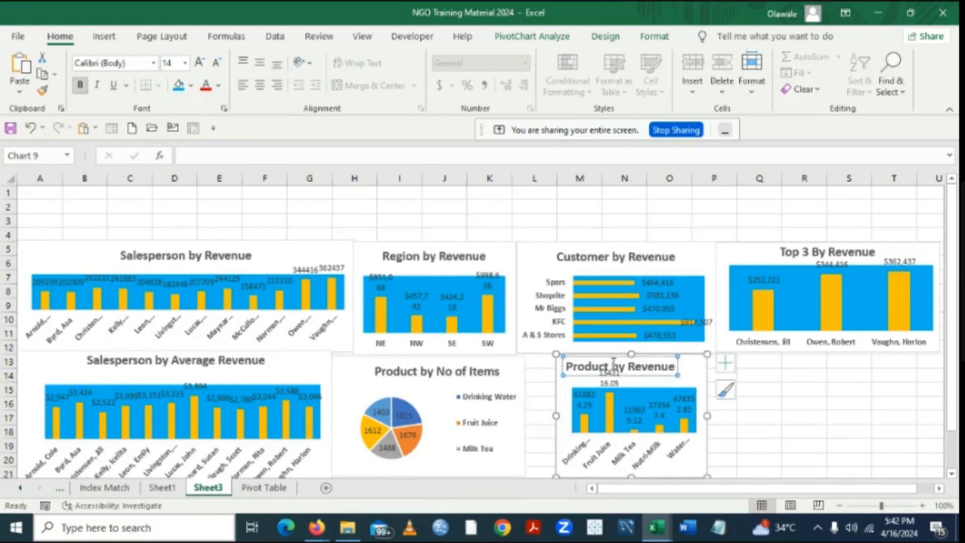
click(658, 383)
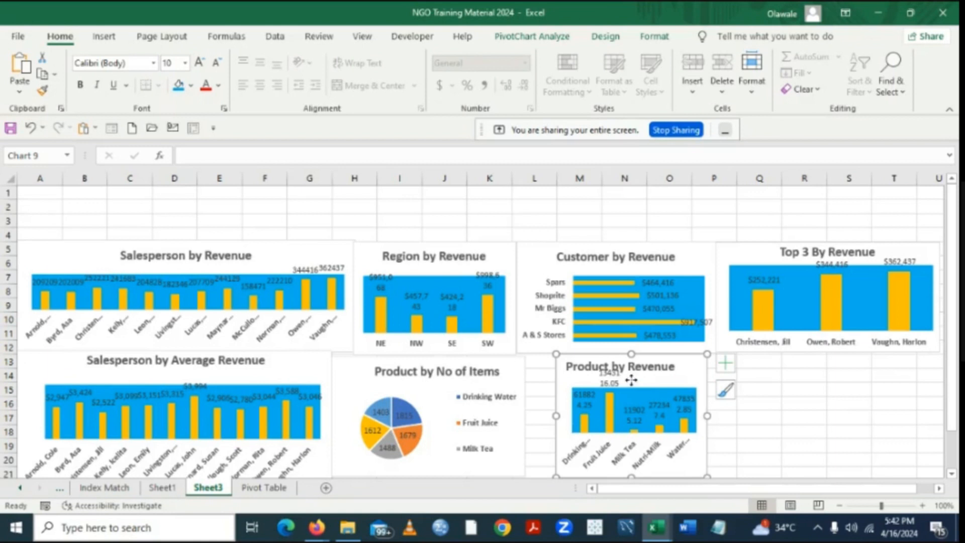
drag(632, 383, 602, 384)
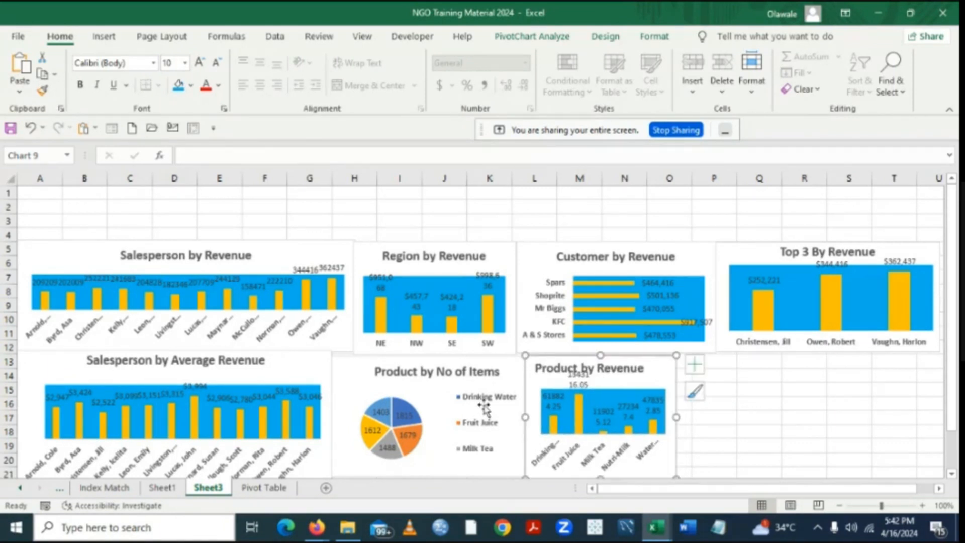
Narrow the Salesperson by Average Revenue chart to the end of column G and move the Product by No of Items pie chart beside it.
click(319, 376)
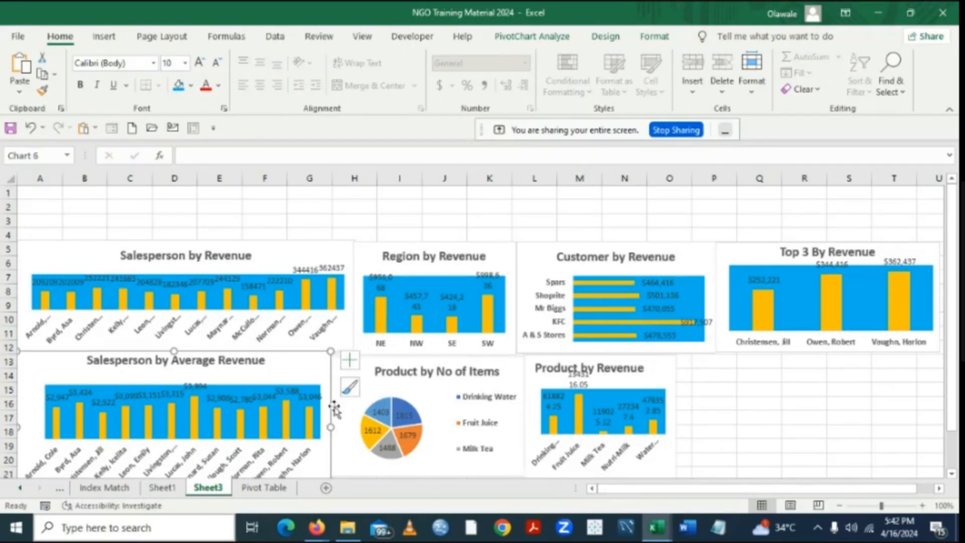
drag(331, 427, 305, 422)
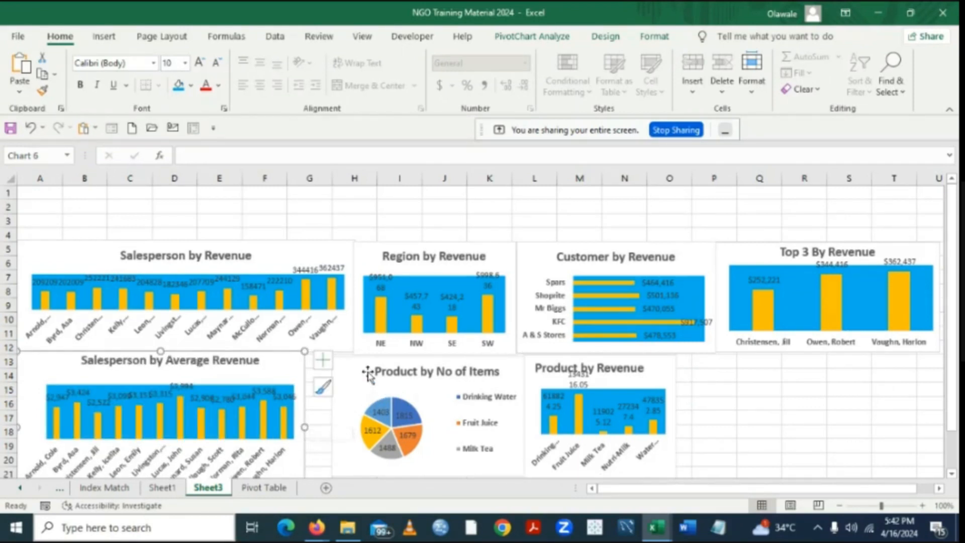
drag(368, 374, 339, 368)
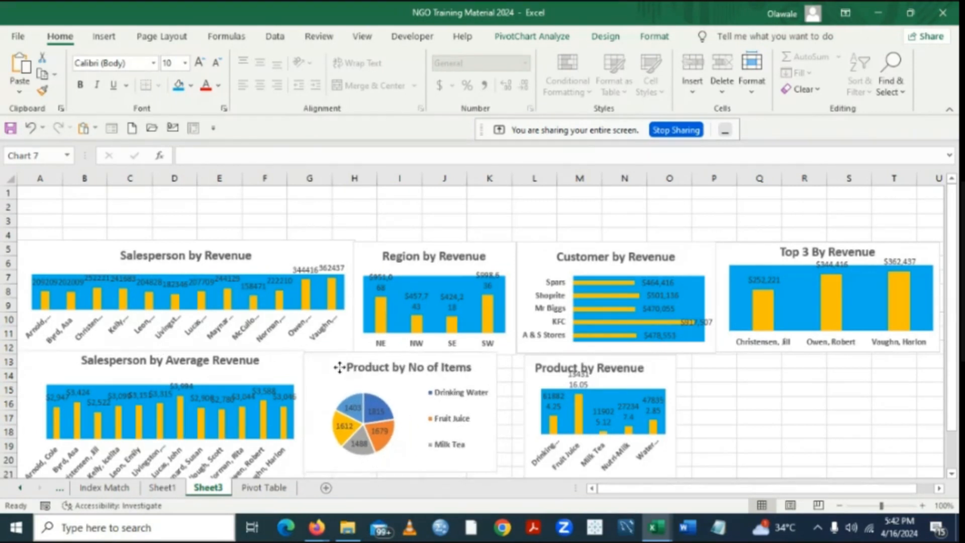
Move the Product by Revenue chart left and slightly up until it adjoins the Product by No of Items pie chart.
click(570, 377)
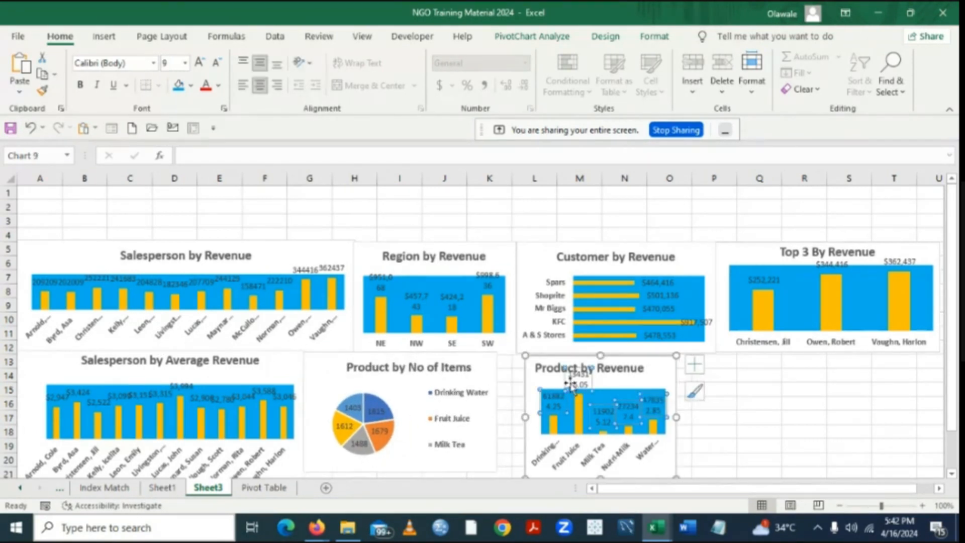
click(537, 366)
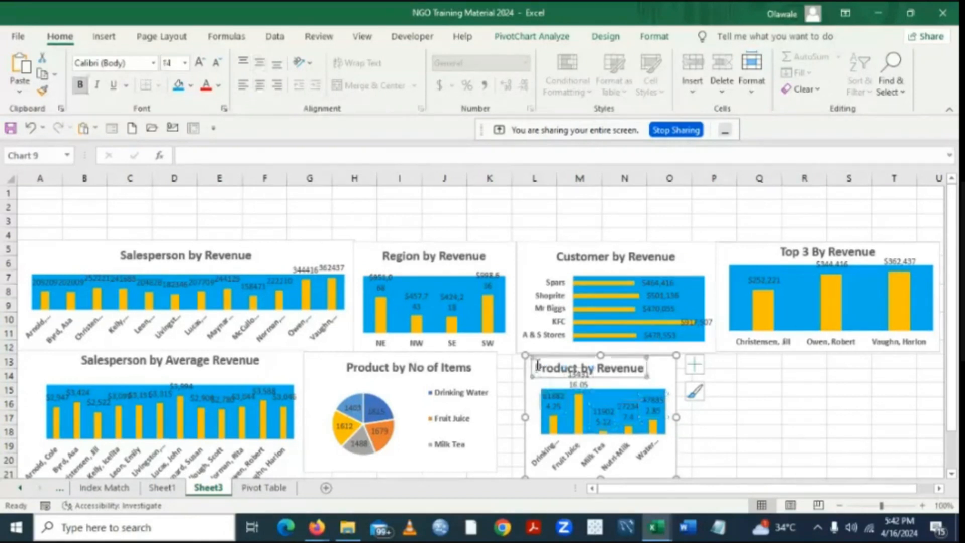
click(672, 378)
drag(672, 378, 640, 372)
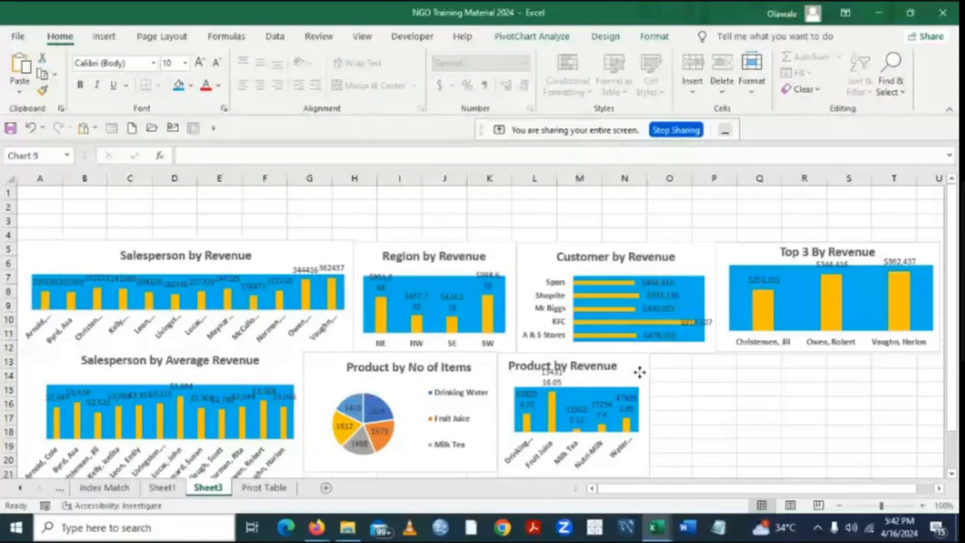
drag(640, 372, 639, 372)
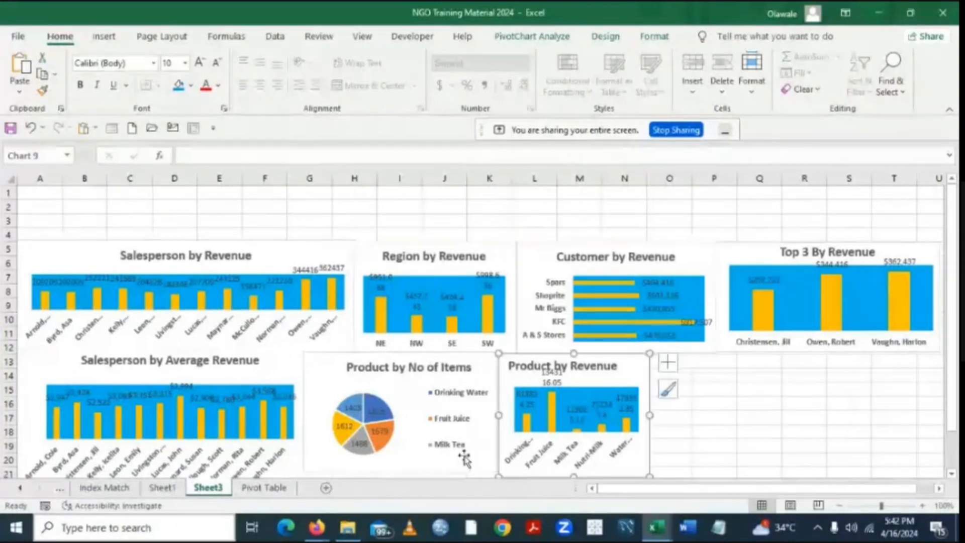
click(436, 461)
click(391, 399)
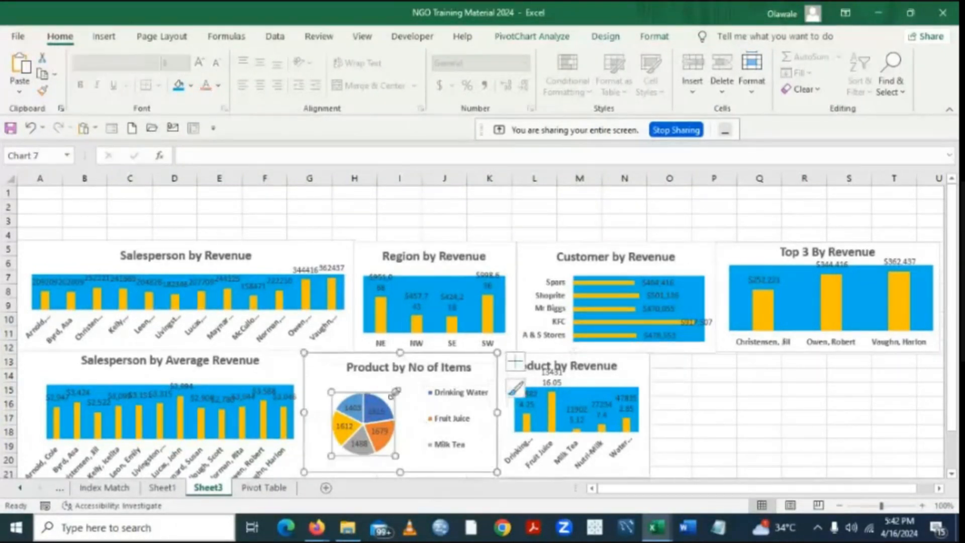
click(382, 363)
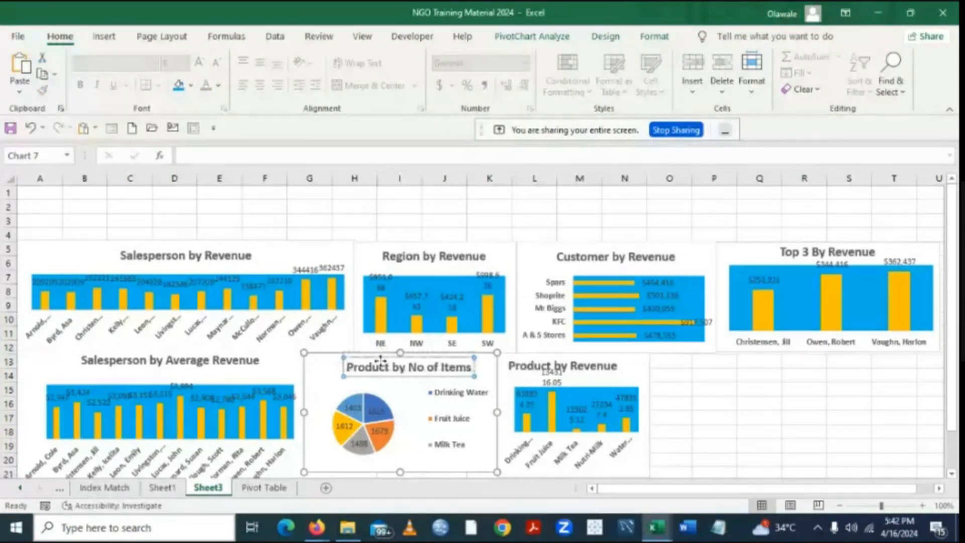
click(738, 406)
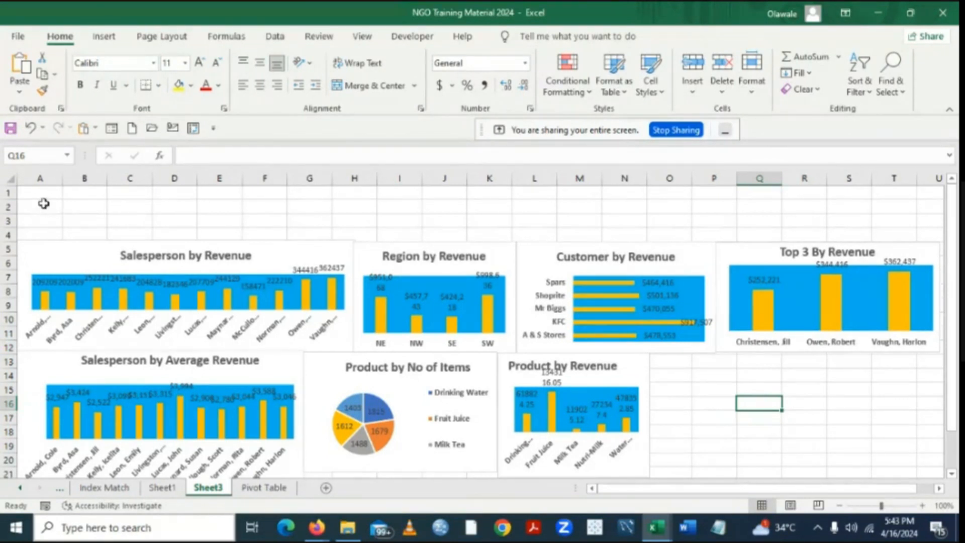
Draw a rounded rectangle about 2.16 by 0.52 inches in the blank rows above the Salesperson by Revenue chart and delete it again.
click(106, 37)
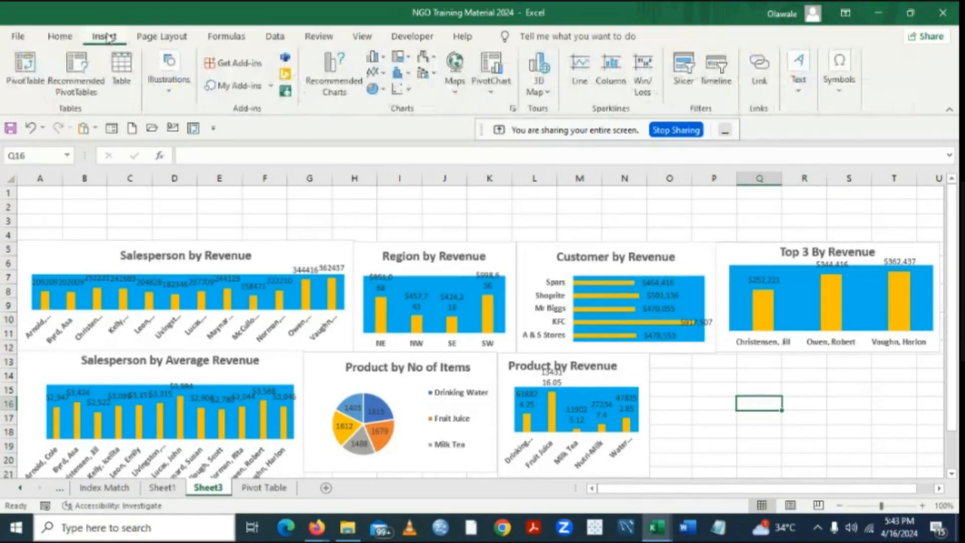
click(171, 90)
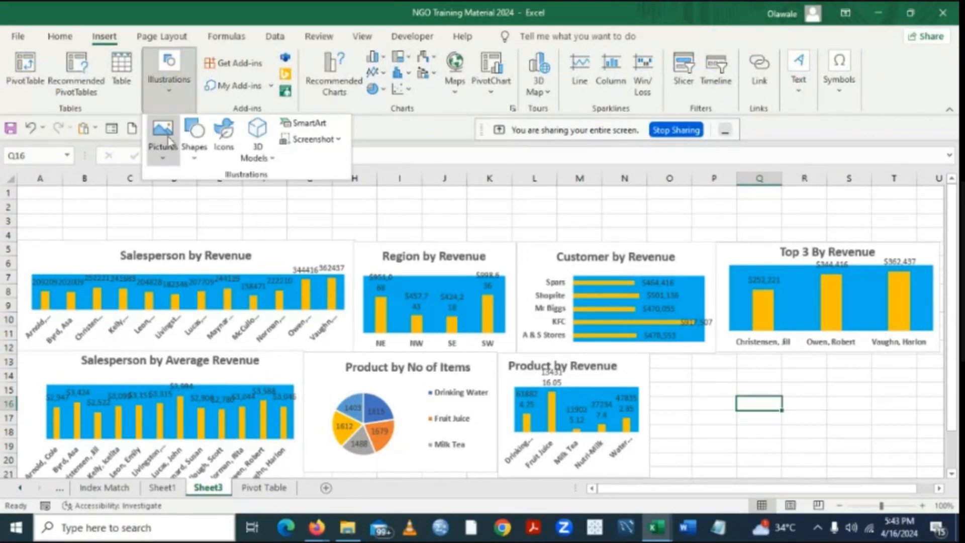
click(195, 150)
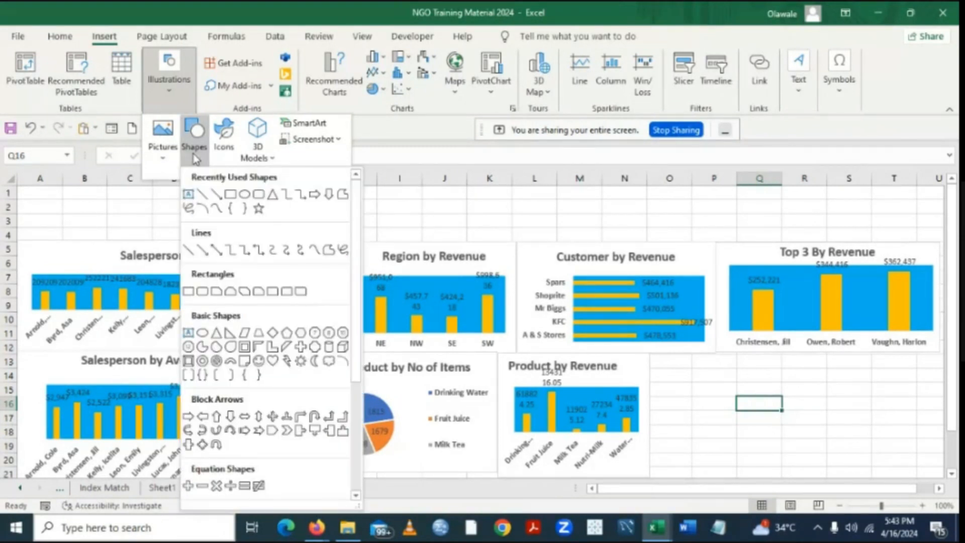
click(203, 293)
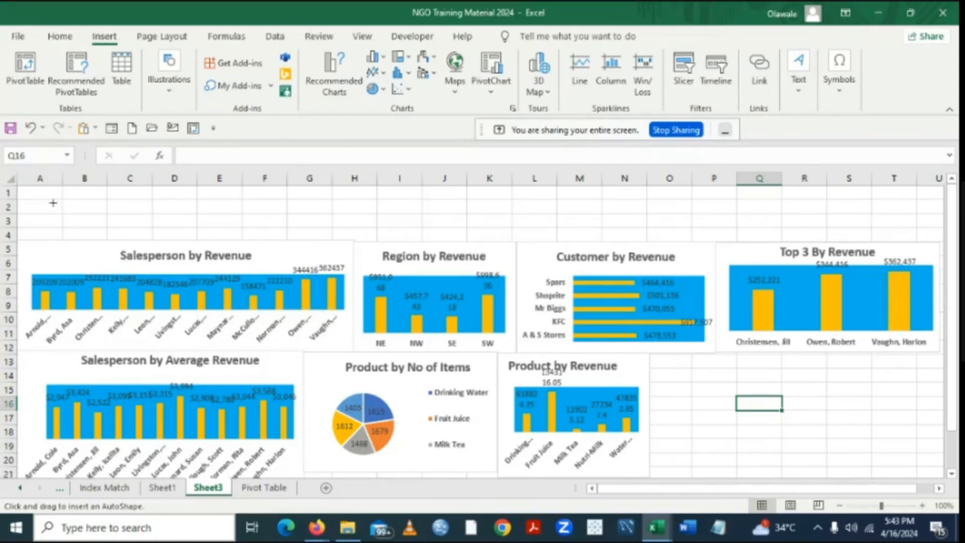
drag(52, 203, 198, 238)
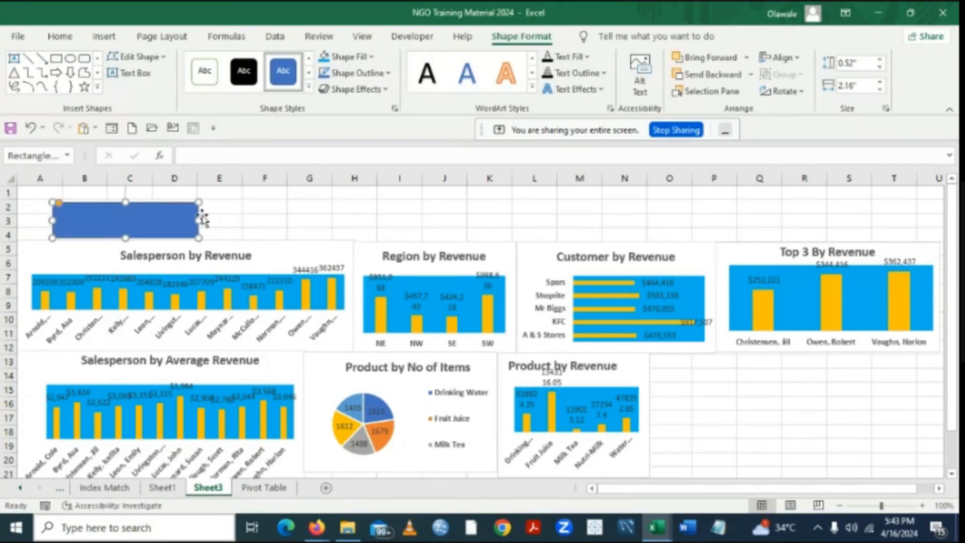
key(Delete)
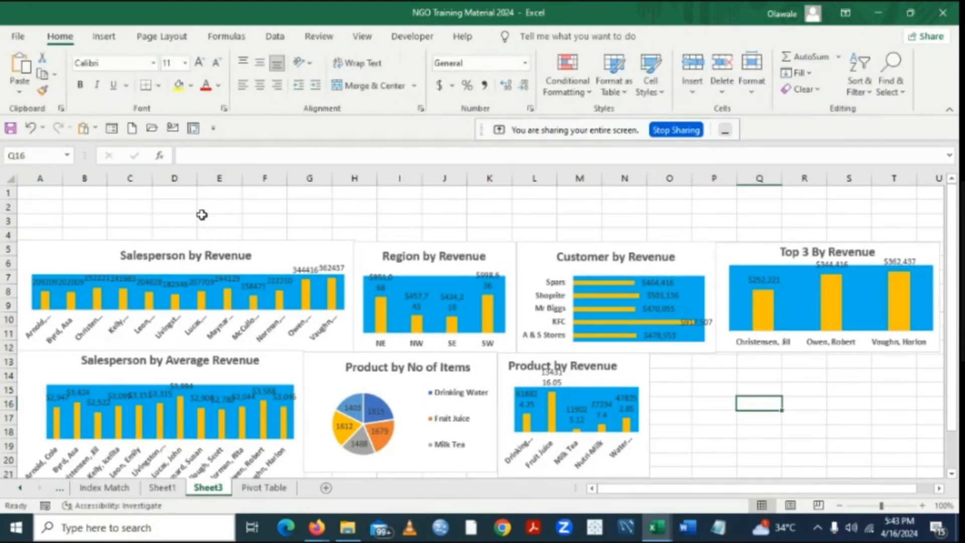
Start inserting a picture on Sheet3 by bringing up the choice of picture sources.
click(105, 41)
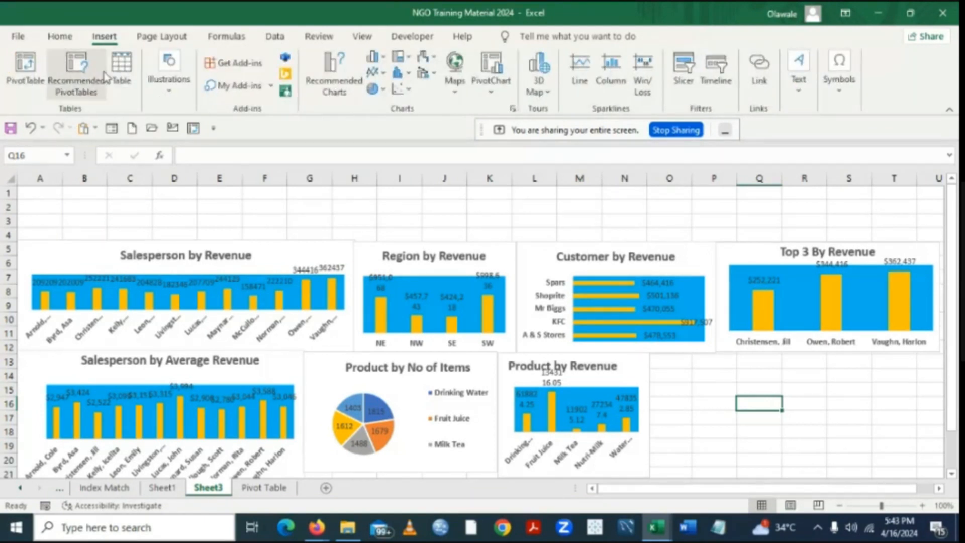
click(171, 91)
click(162, 147)
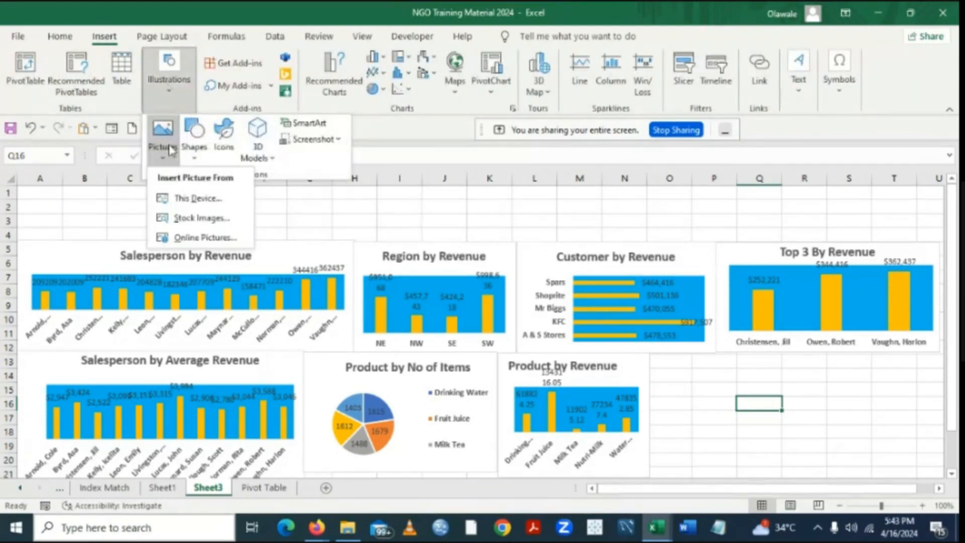
Draw a rounded rectangle about 1.81" wide and 0.44" high over D1:F3, above the Salesperson by Revenue chart.
click(195, 132)
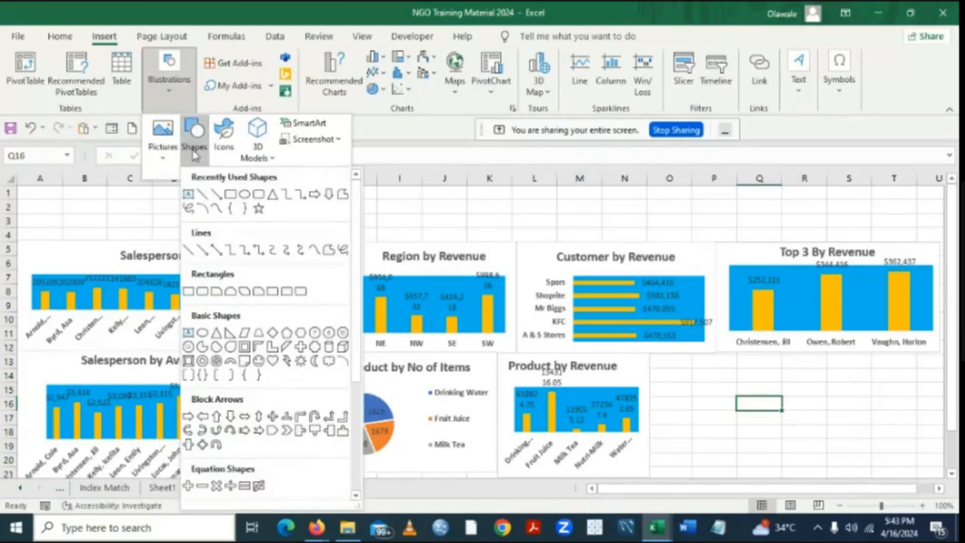
click(202, 295)
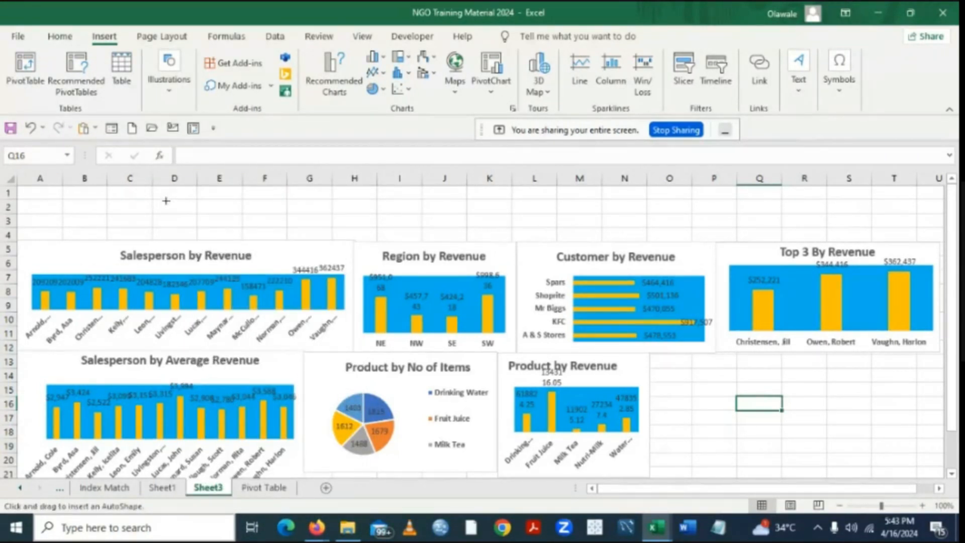
drag(159, 197, 282, 225)
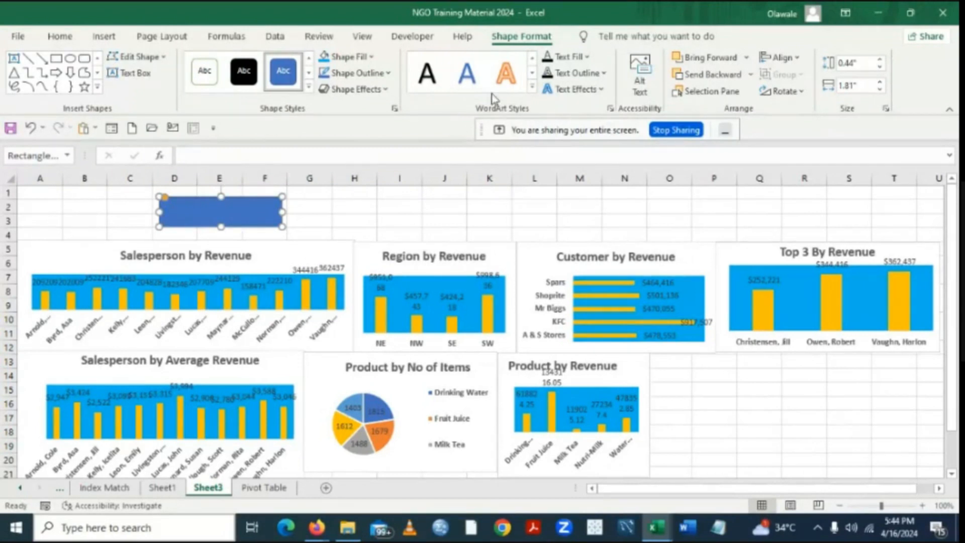
Try a black outline on the rounded rectangle, replacing it with No Outline.
click(388, 75)
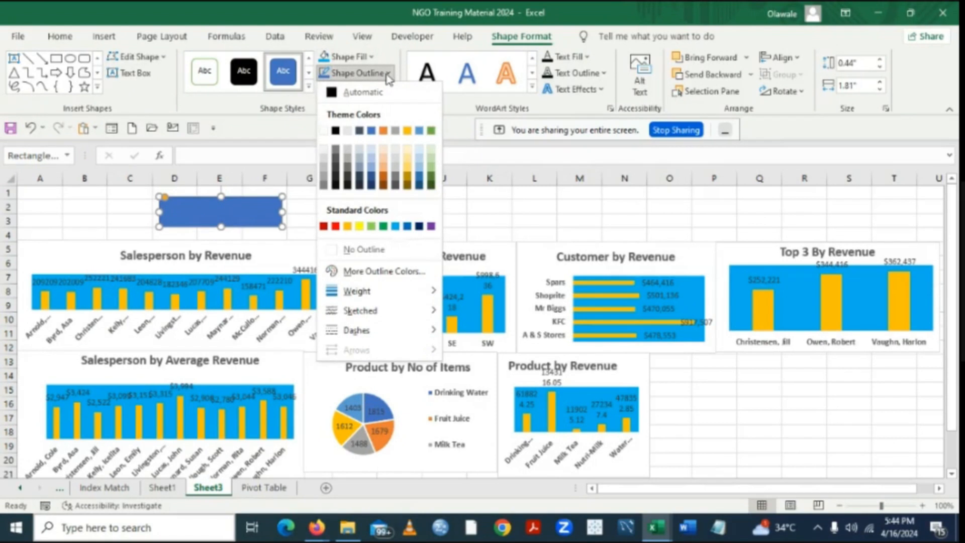
click(336, 132)
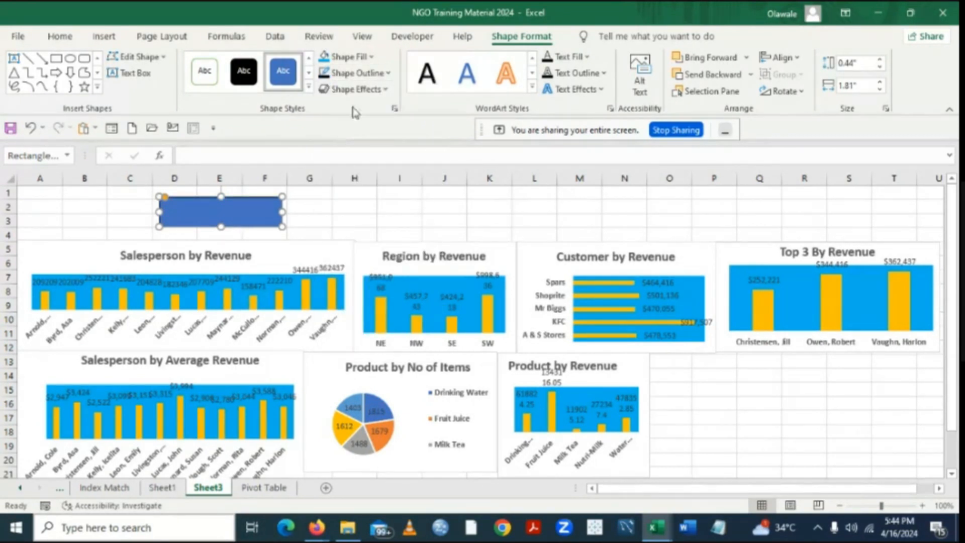
click(389, 75)
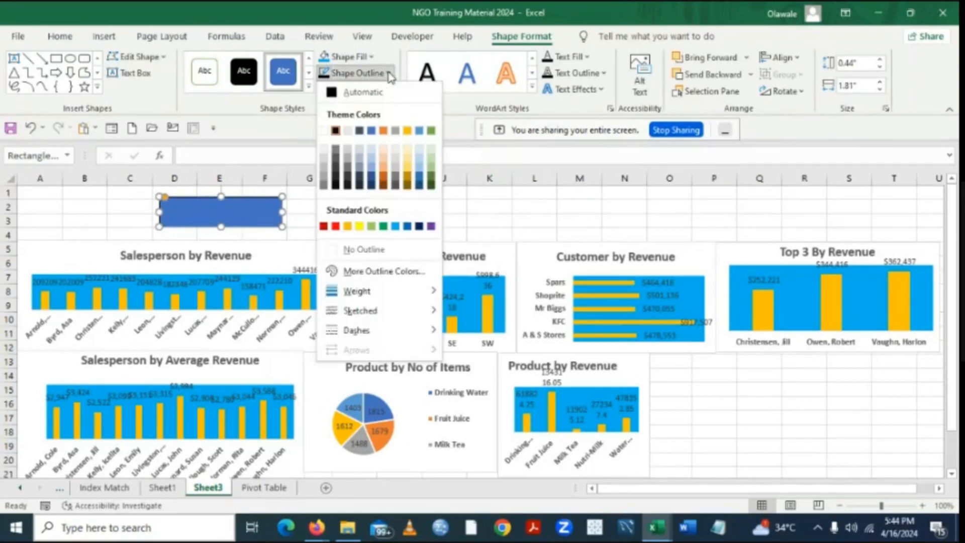
click(333, 251)
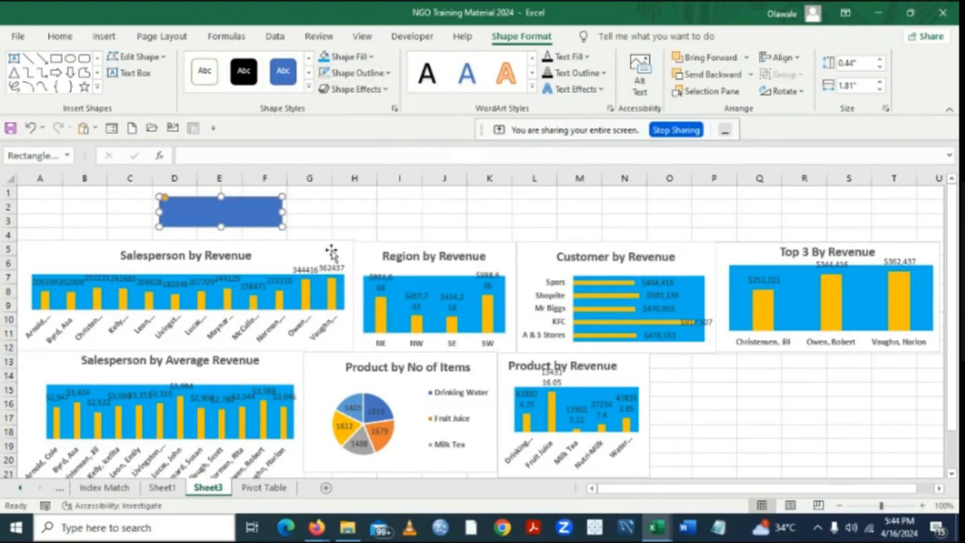
click(321, 224)
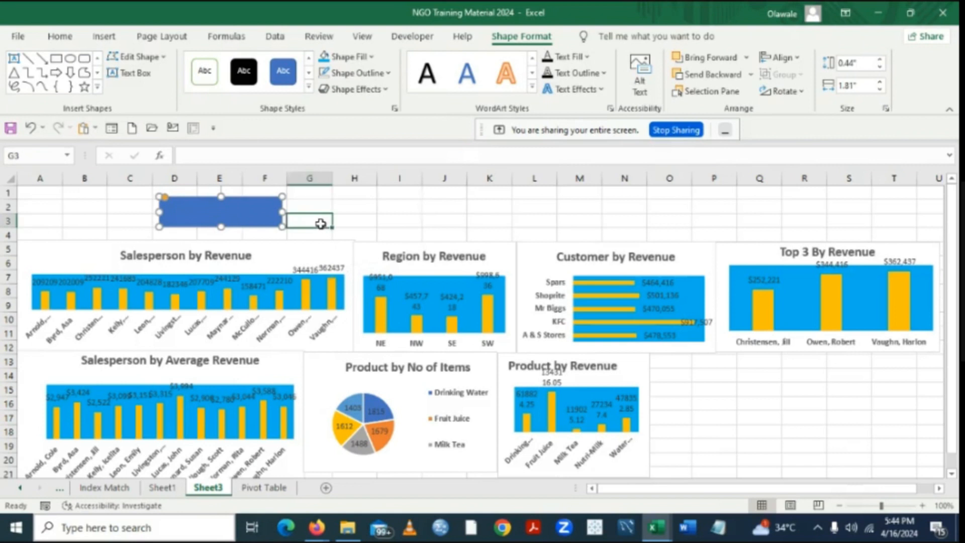
click(263, 215)
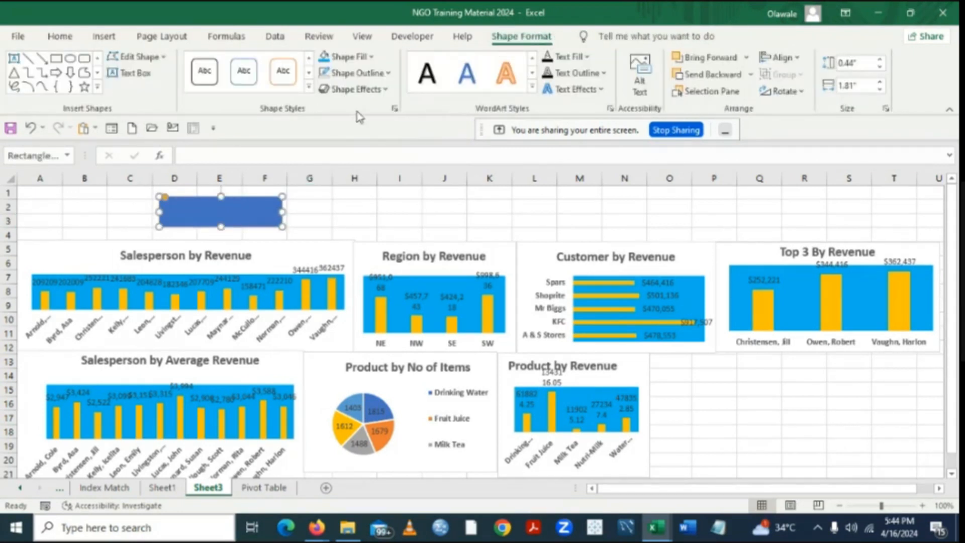
click(386, 73)
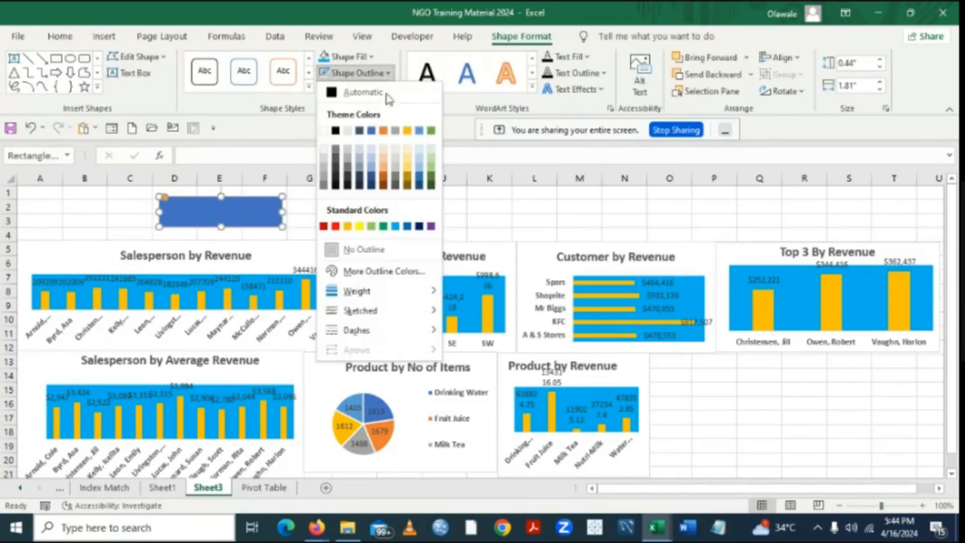
click(334, 250)
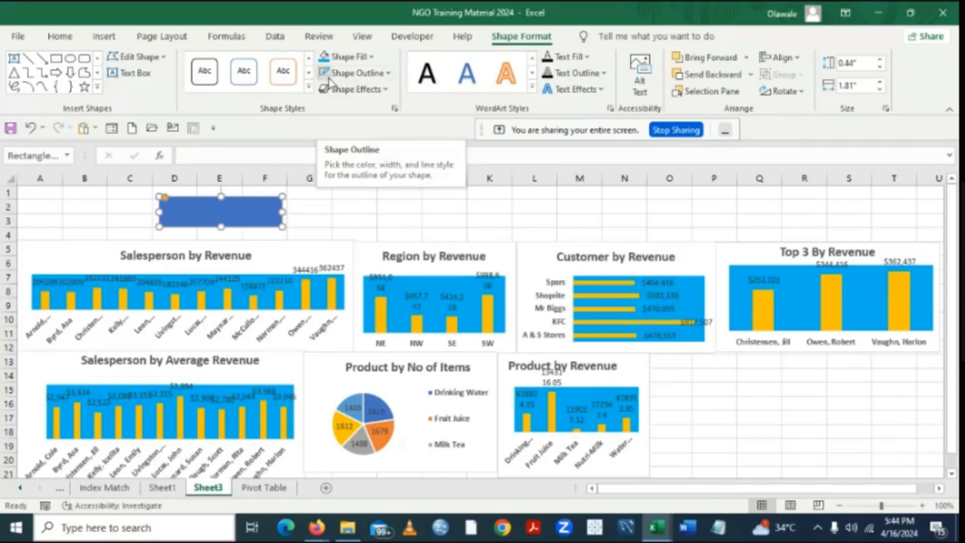
Set the rounded rectangle's fill to No Fill.
click(388, 74)
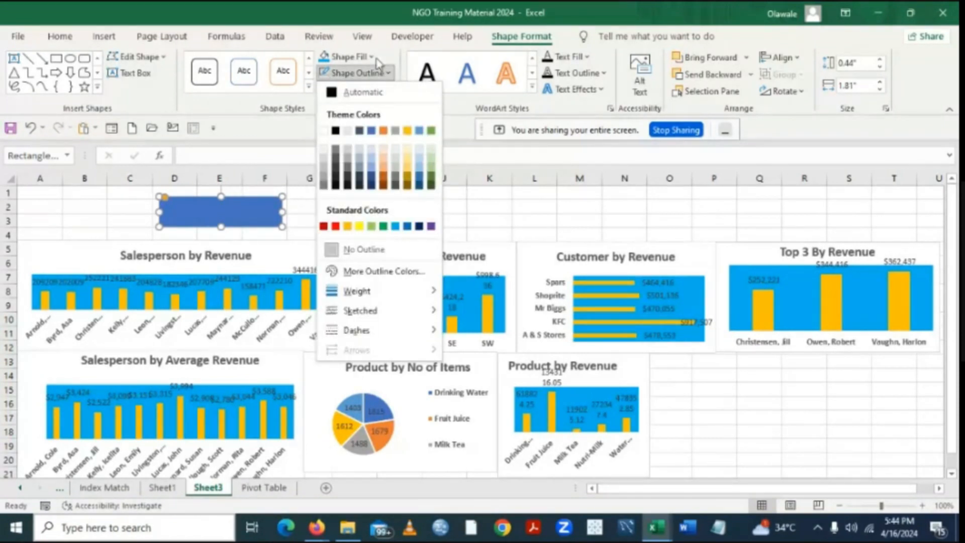
click(373, 58)
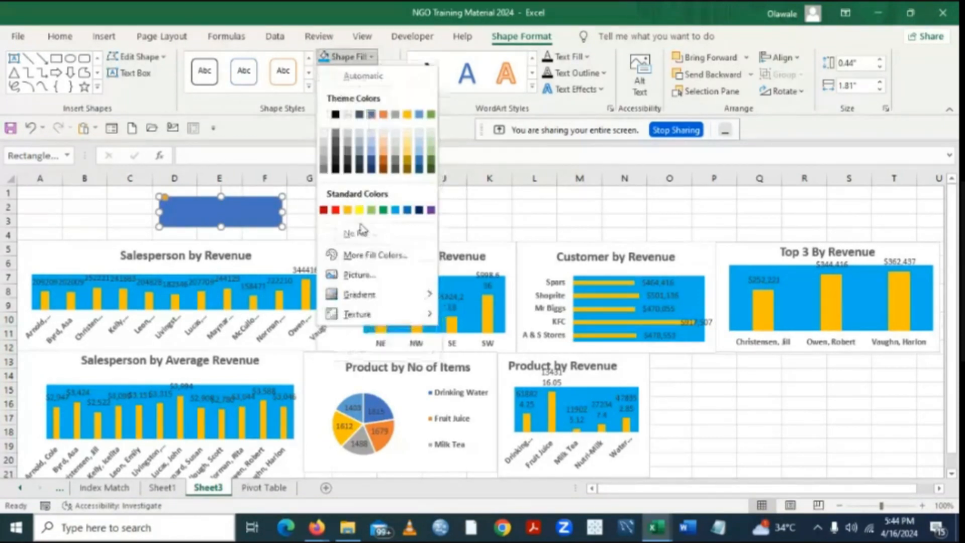
click(332, 235)
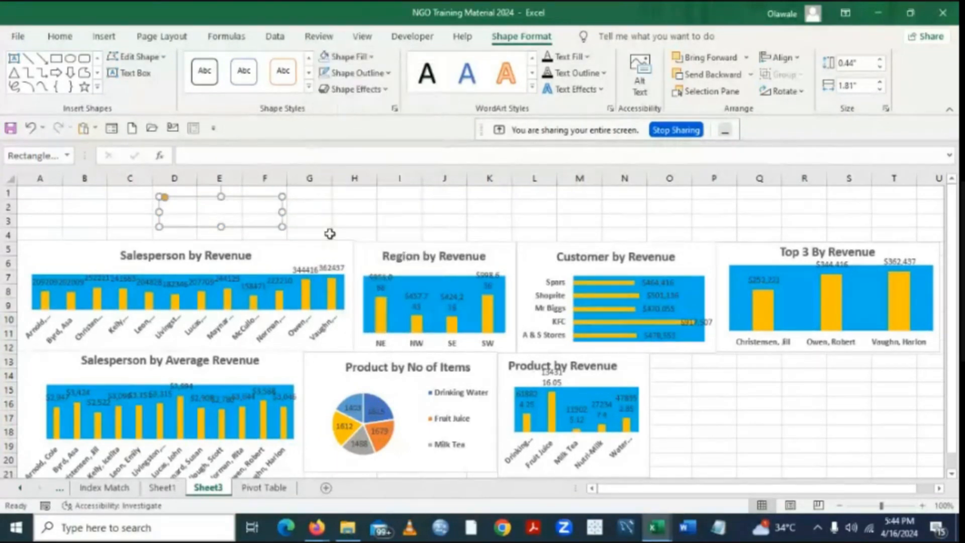
click(356, 212)
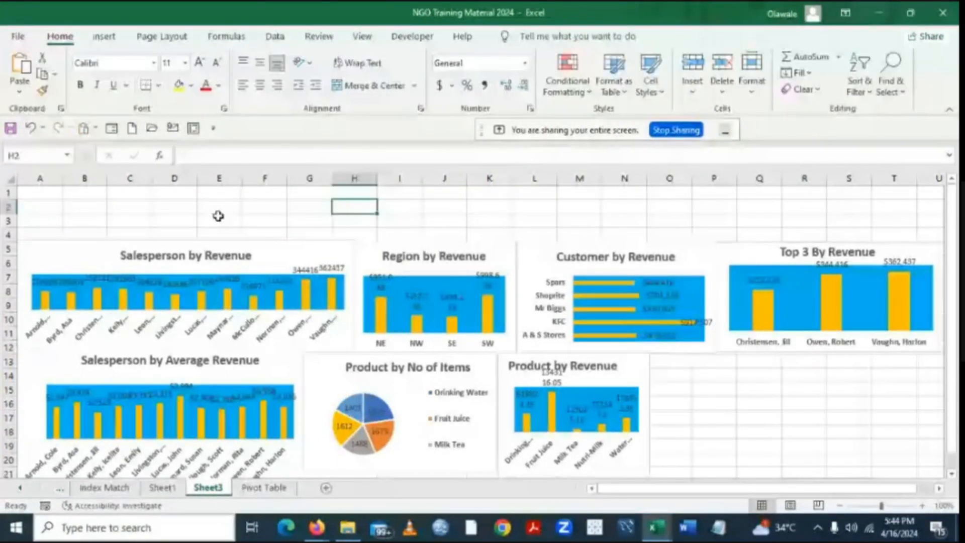
Select the invisible rounded rectangle over D1:F3 and pull in its left edge until it is about 1.63" wide.
click(216, 209)
click(244, 209)
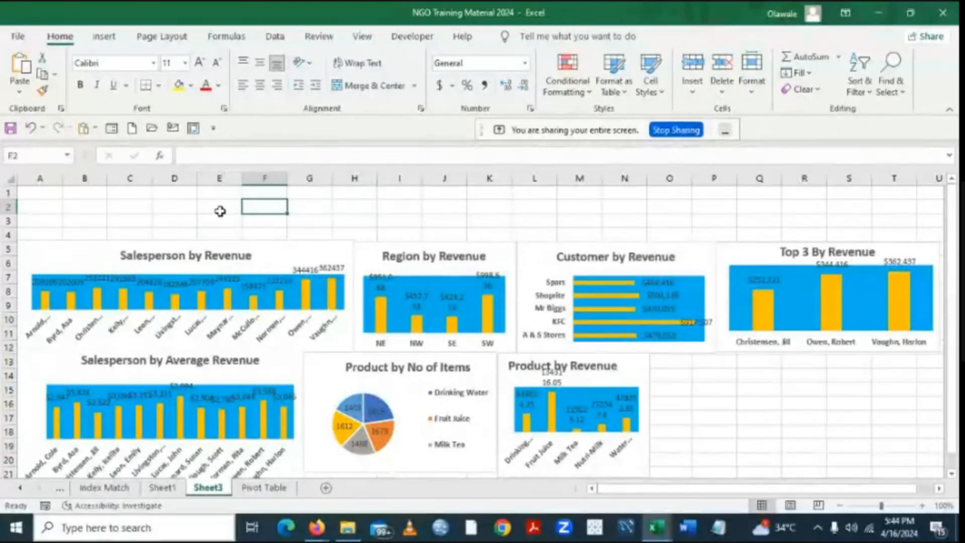
click(214, 210)
click(190, 211)
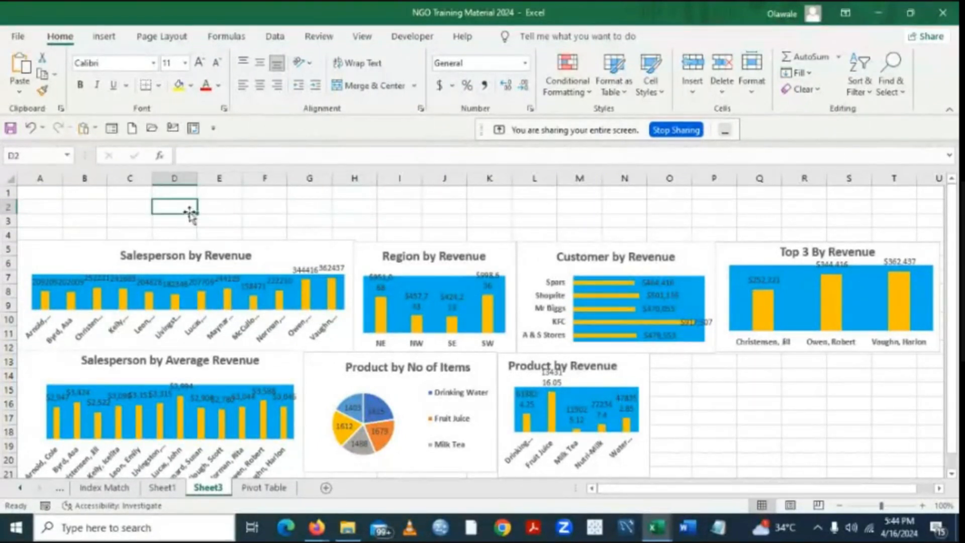
click(217, 210)
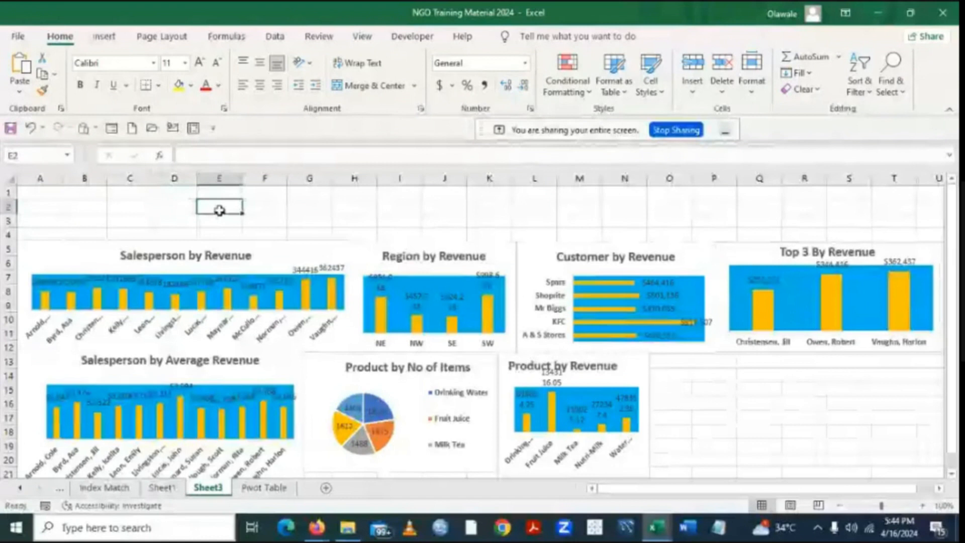
click(277, 242)
click(263, 219)
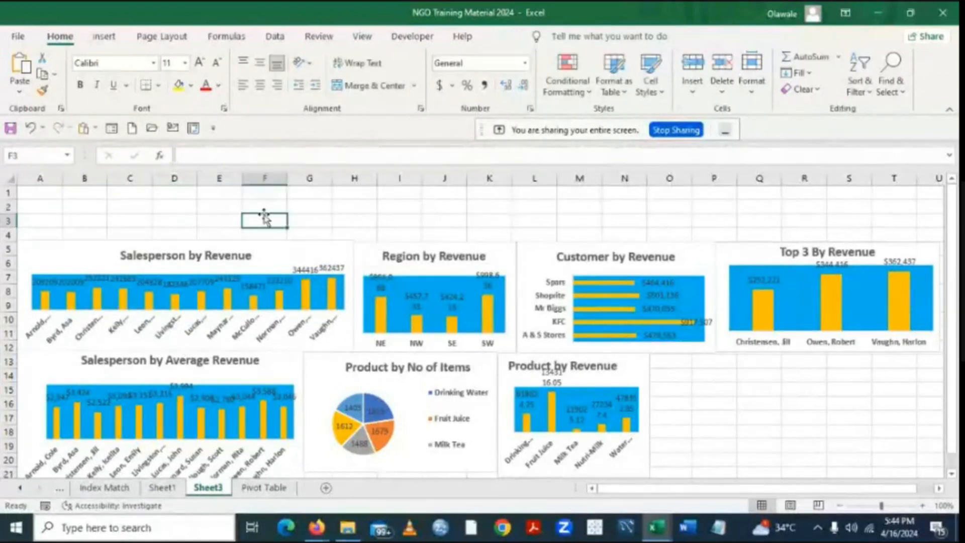
click(209, 206)
click(162, 216)
mouse_move(162, 214)
mouse_down()
mouse_move(181, 213)
mouse_move(171, 212)
mouse_up()
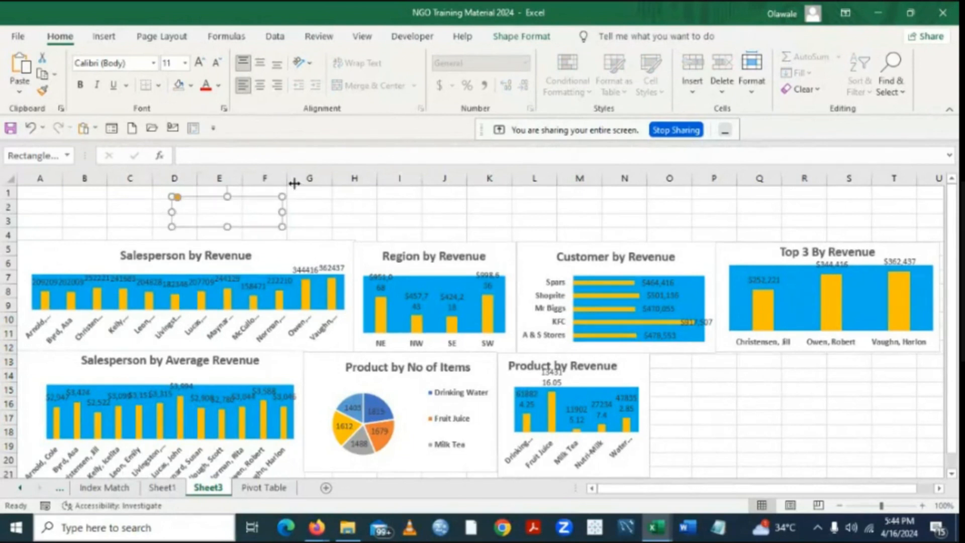
Give the unfilled rounded rectangle a black outline.
click(523, 42)
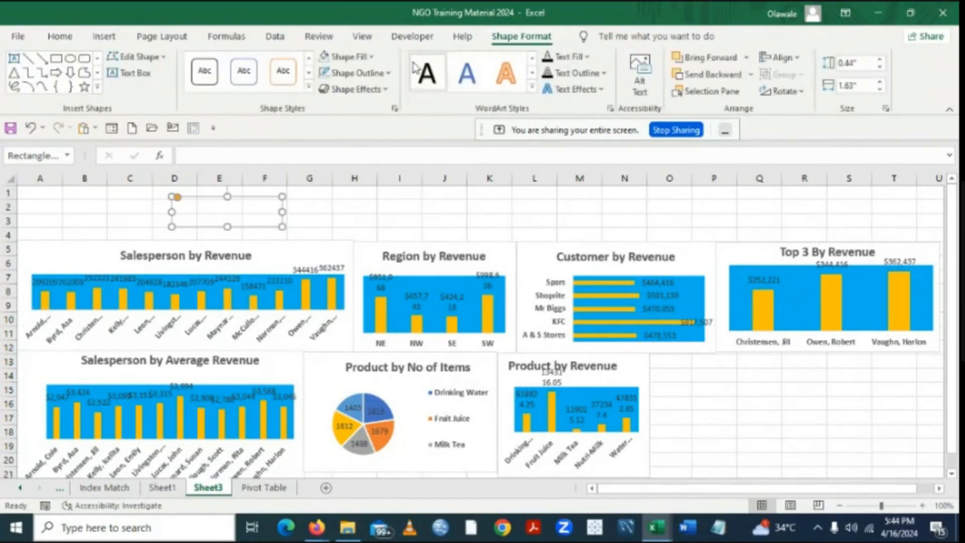
click(388, 74)
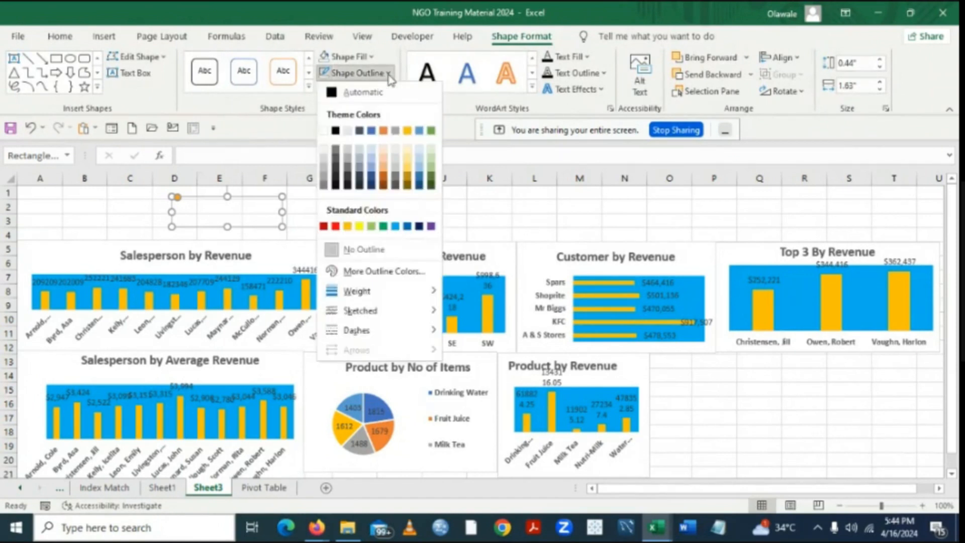
click(335, 130)
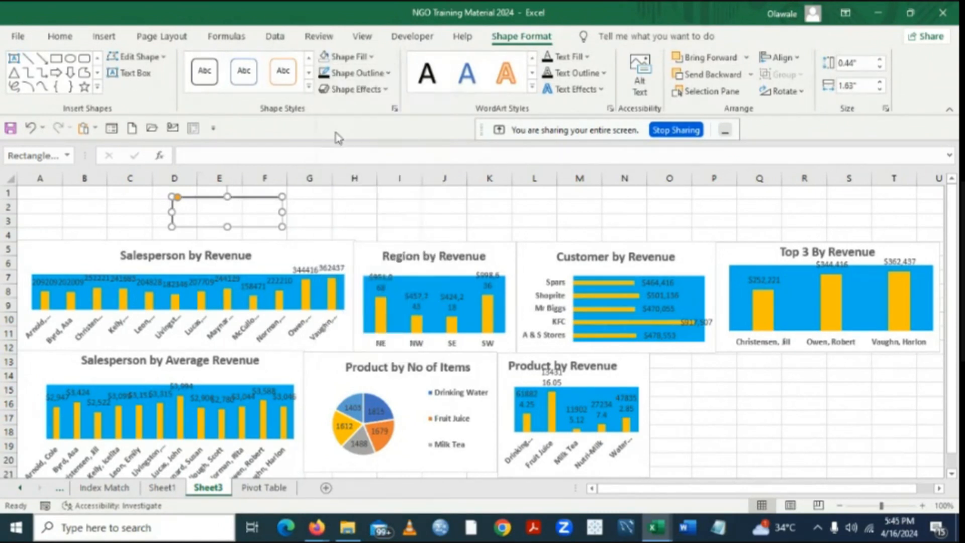
click(306, 214)
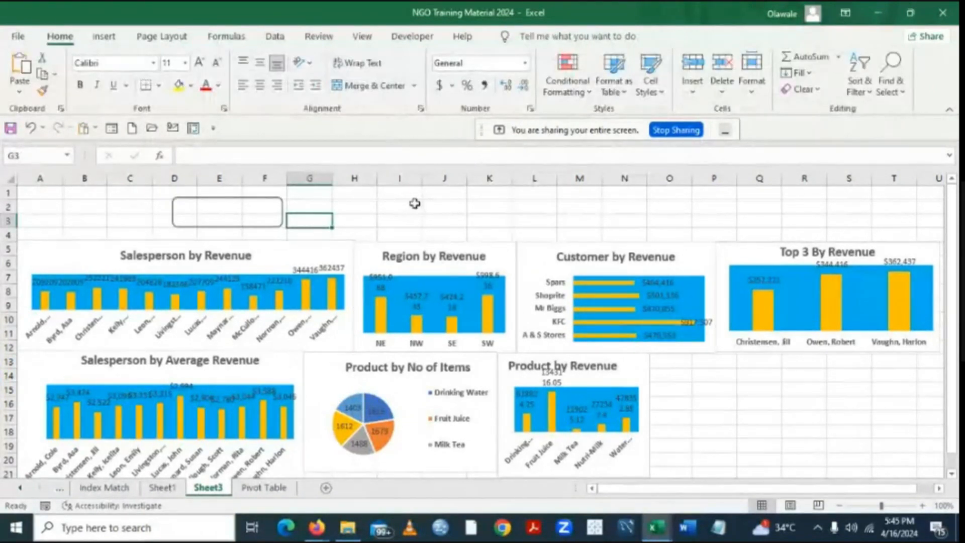
Copy the outlined rounded rectangle and paste the duplicate at cell J2, above the Region by Revenue chart.
click(231, 208)
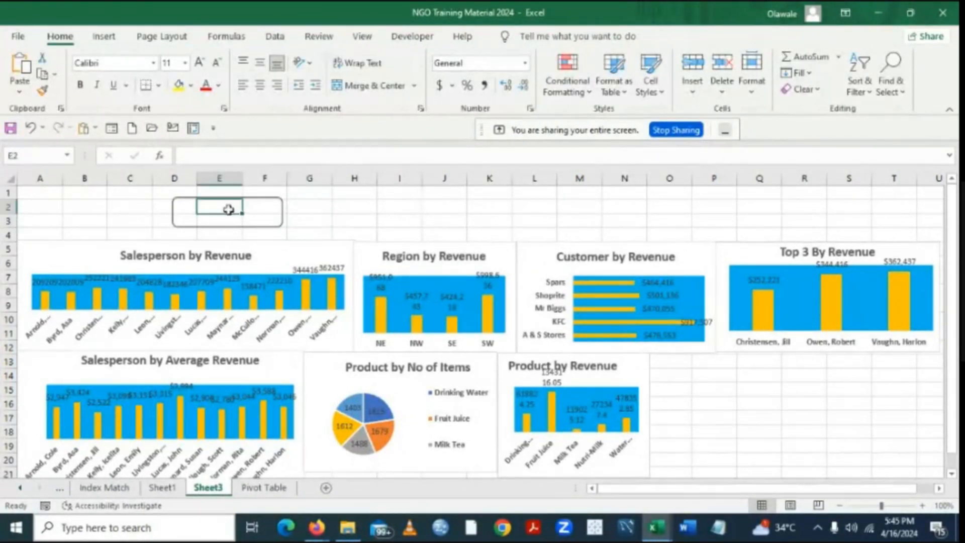
click(177, 207)
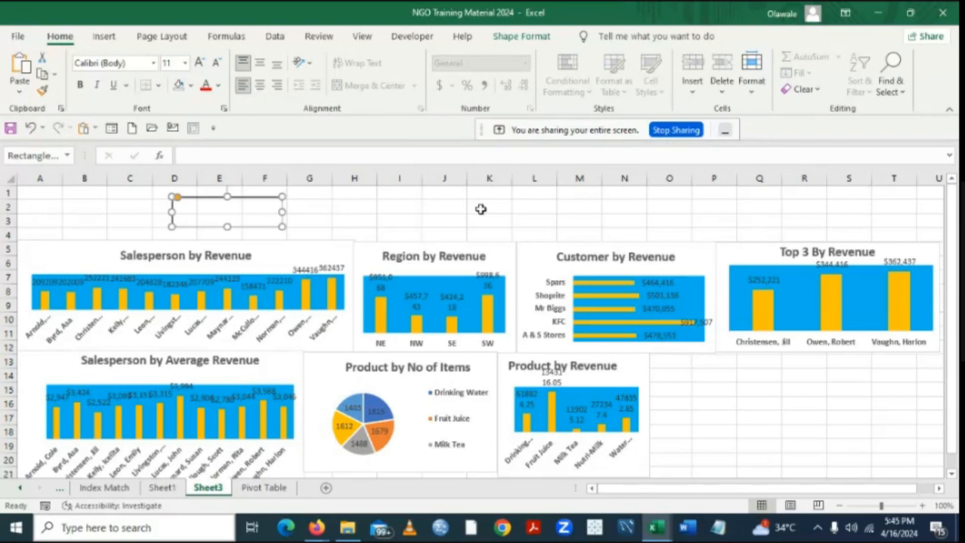
click(455, 209)
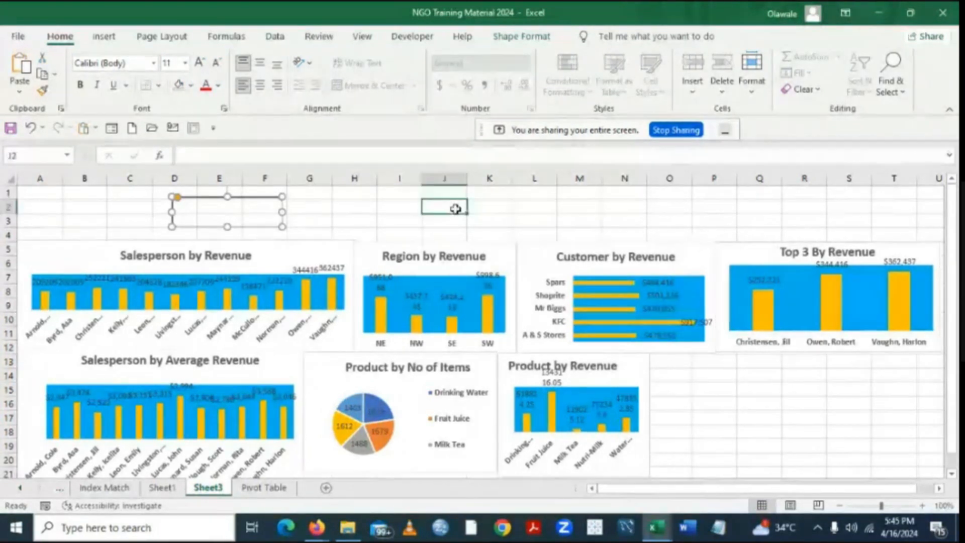
key(ctrl+v)
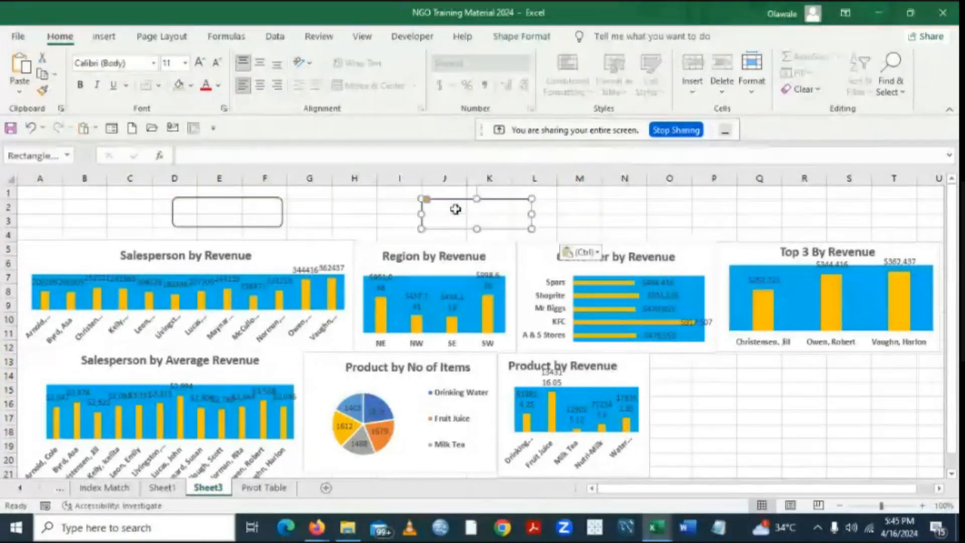
click(626, 222)
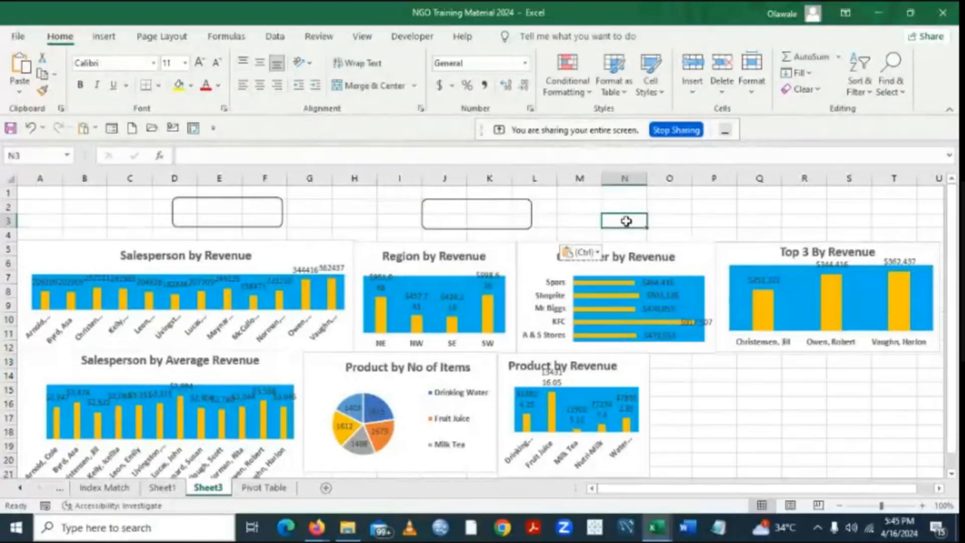
Paste another copy of the outlined rounded rectangle at cell P2, above the Top 3 By Revenue chart.
click(471, 202)
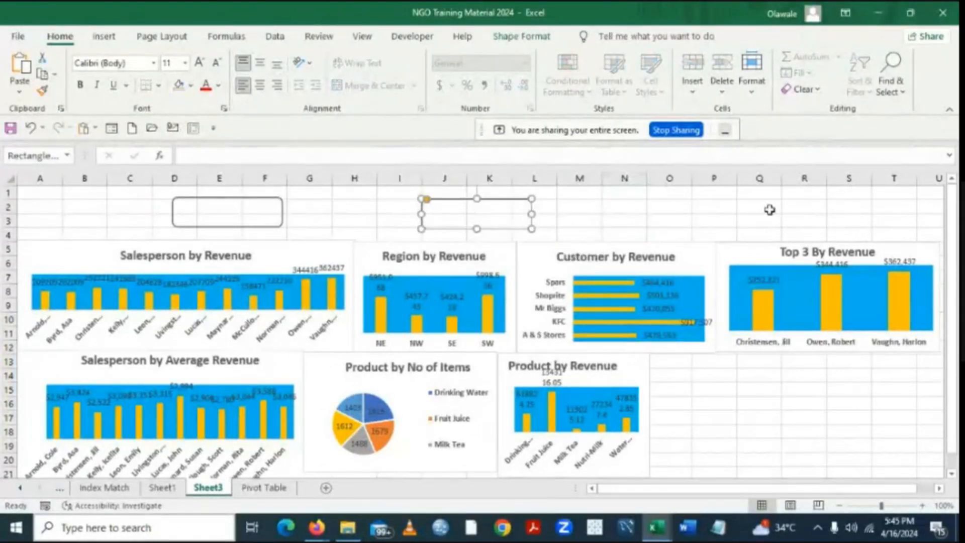
click(729, 207)
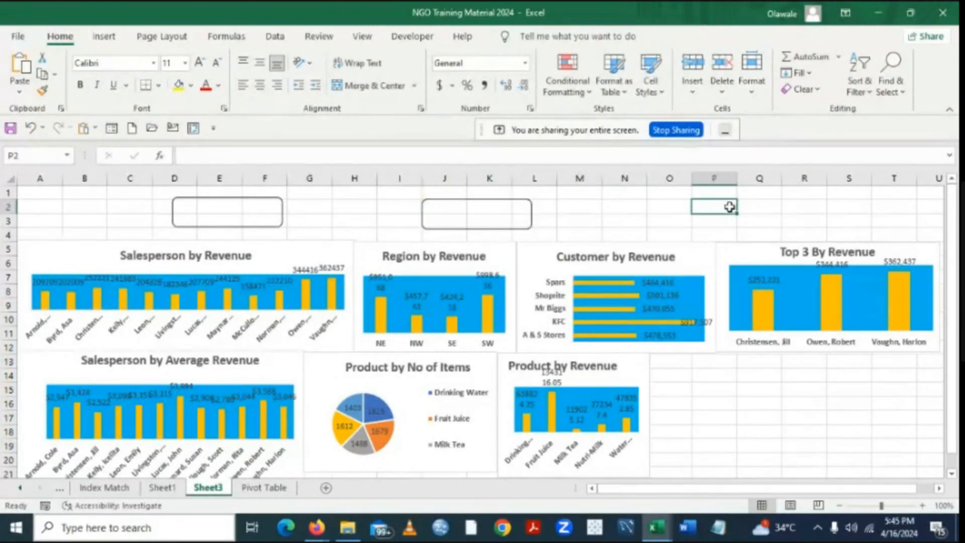
key(ctrl+v)
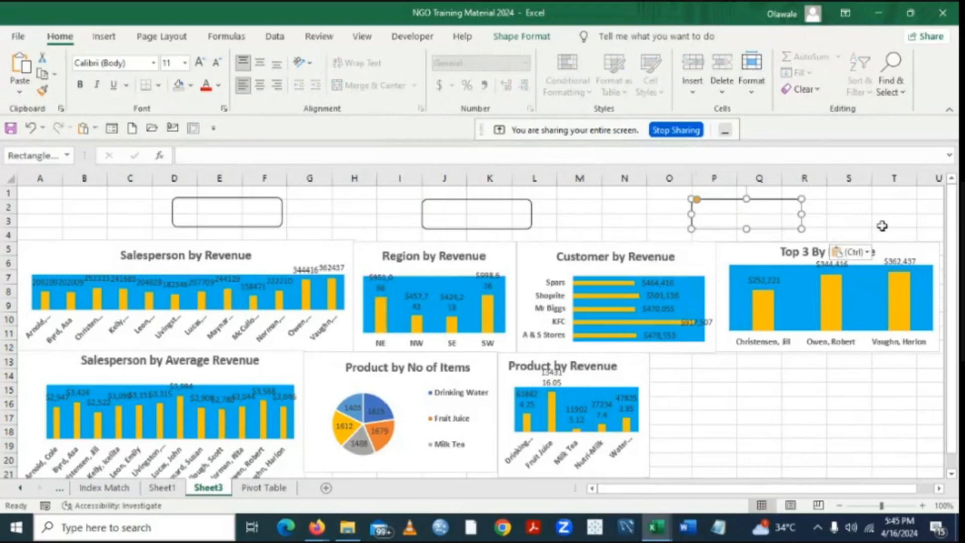
click(870, 213)
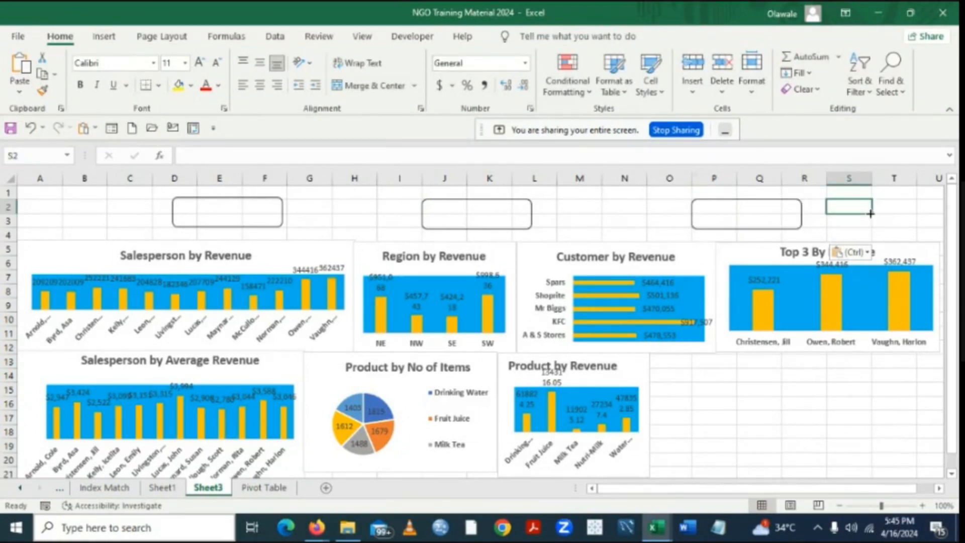
Widen the first rounded rectangle by extending its left edge into column C.
click(204, 210)
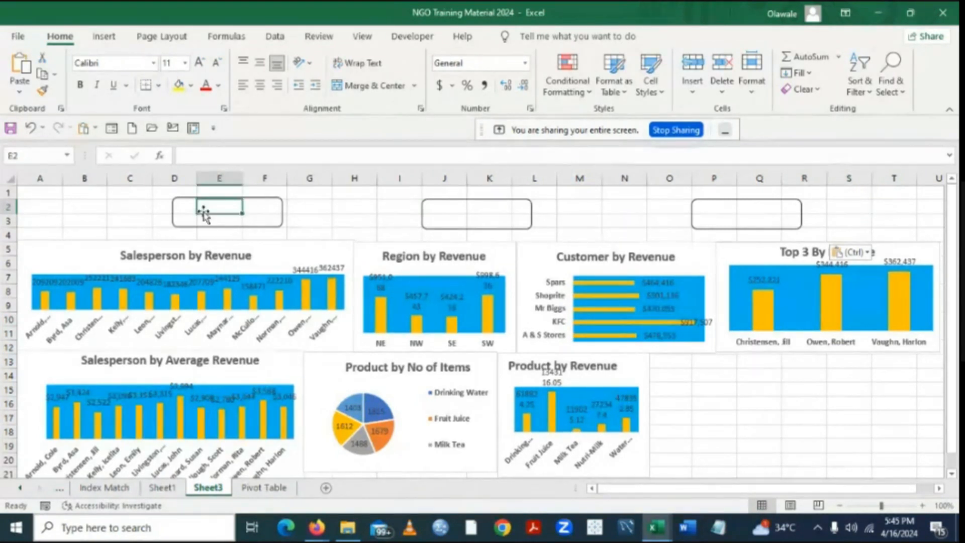
click(174, 212)
drag(171, 212, 145, 210)
click(457, 217)
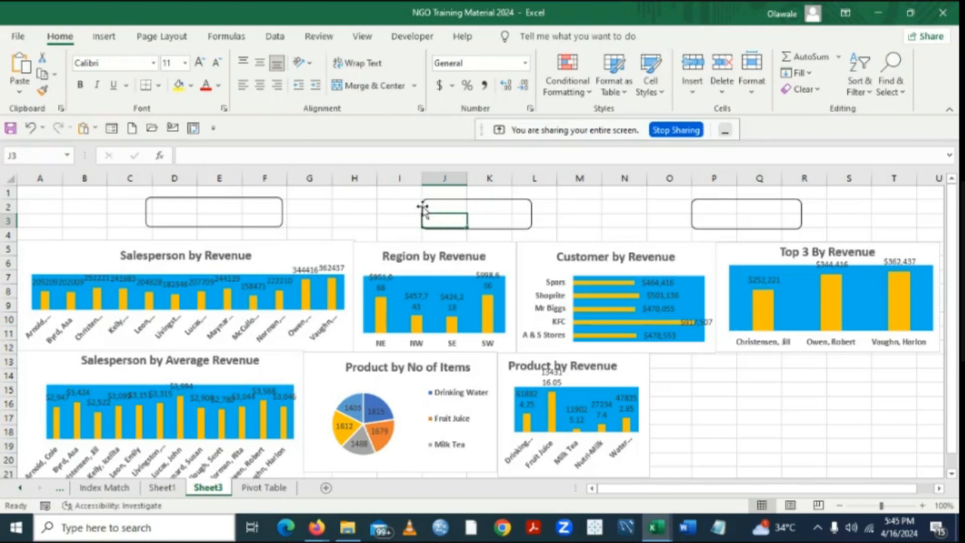
Widen the middle rounded rectangle left into column I, and extend the third one left into column O and farther right within column R.
click(421, 211)
drag(420, 212, 392, 211)
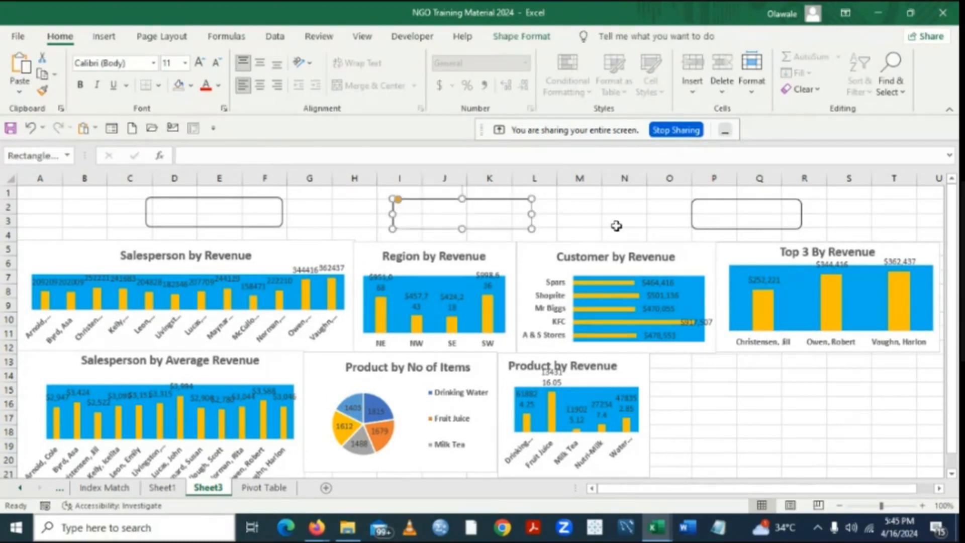
click(719, 210)
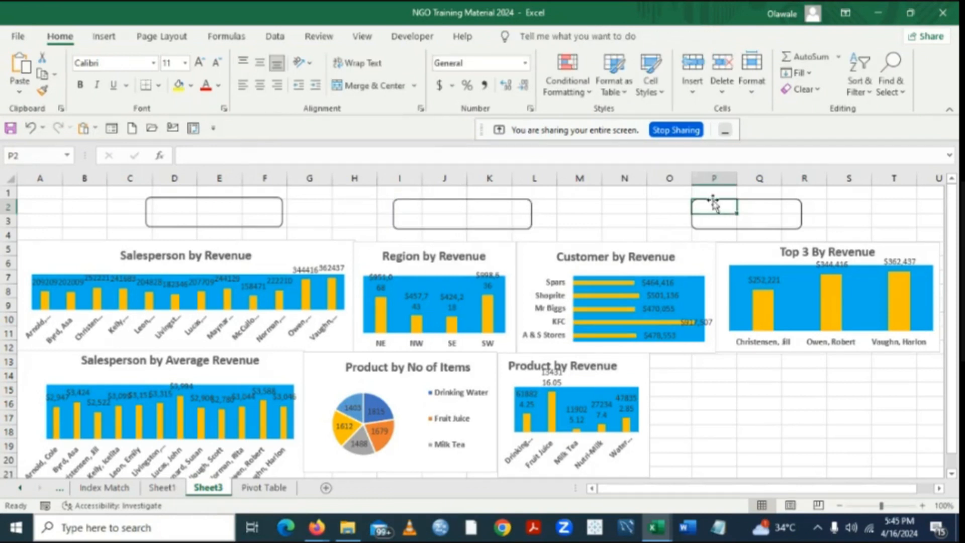
click(693, 210)
drag(688, 214, 664, 214)
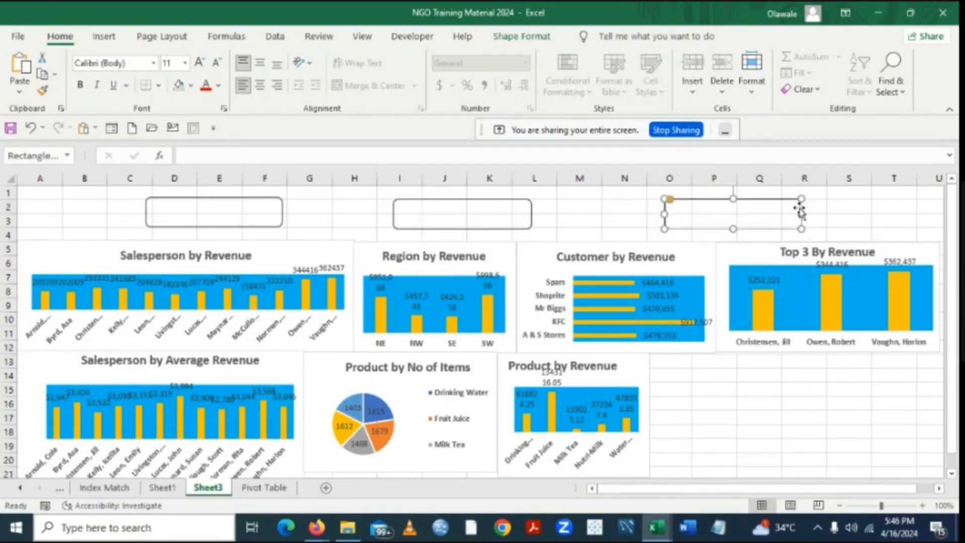
drag(803, 214, 818, 212)
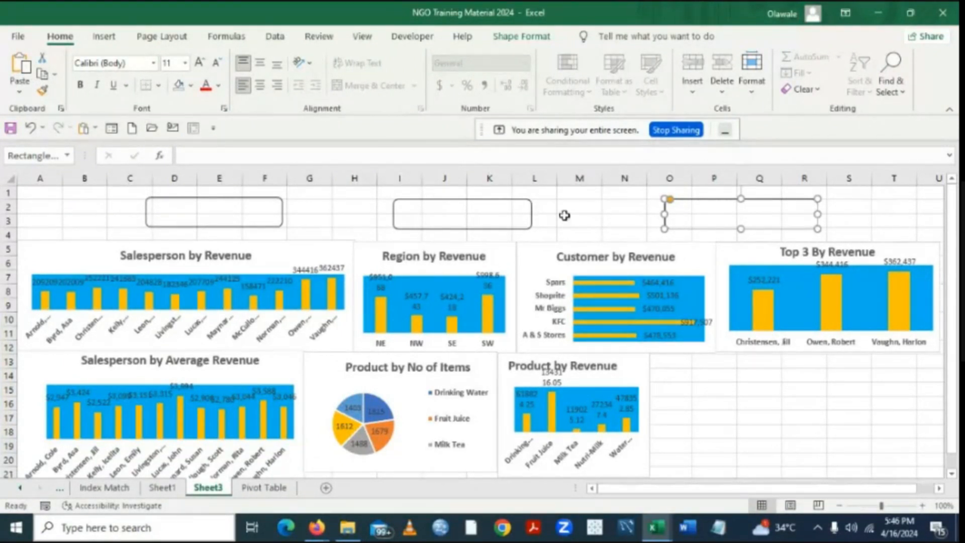
click(596, 224)
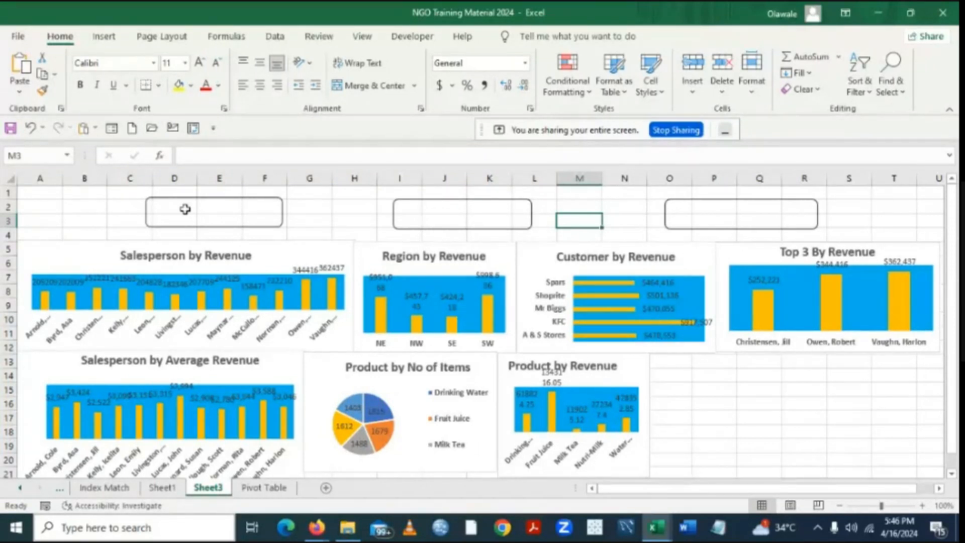
Review the sum of revenue, average of revenue and number of items totals on Sheet1, and return to Sheet3.
click(259, 487)
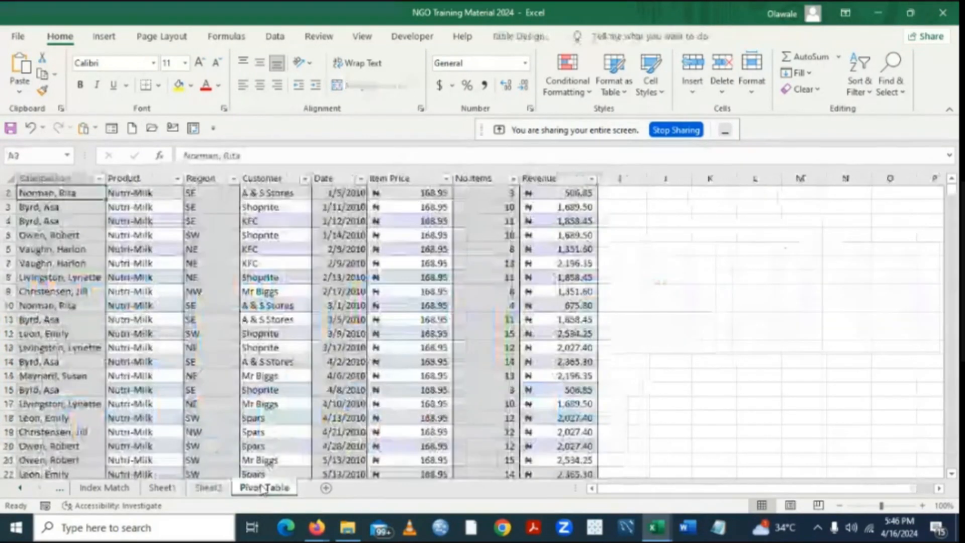
click(218, 487)
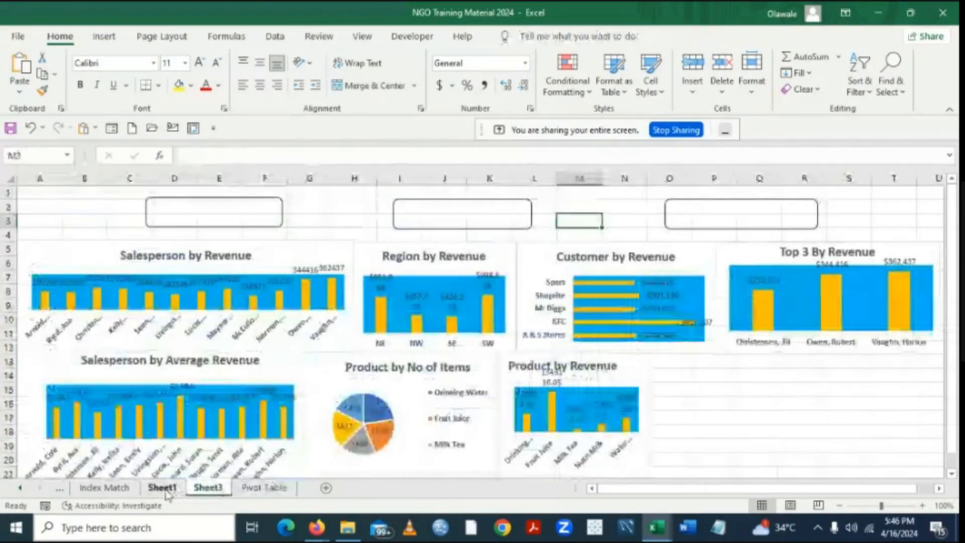
click(162, 487)
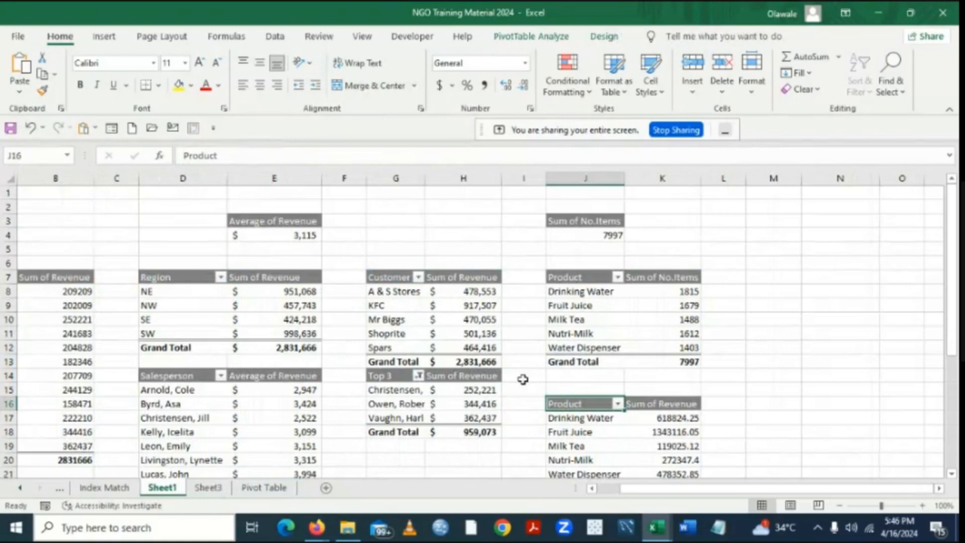
click(591, 489)
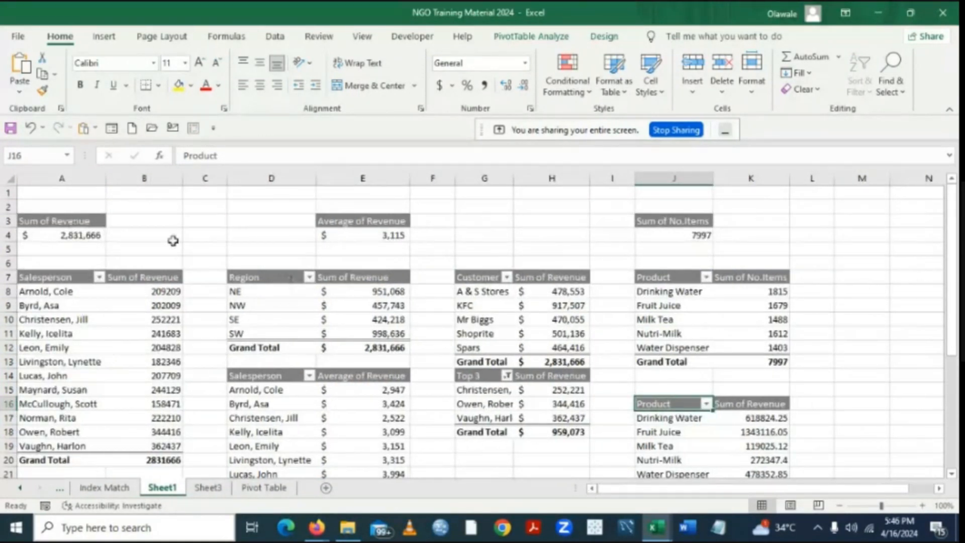
mouse_move(360, 232)
click(276, 489)
click(210, 488)
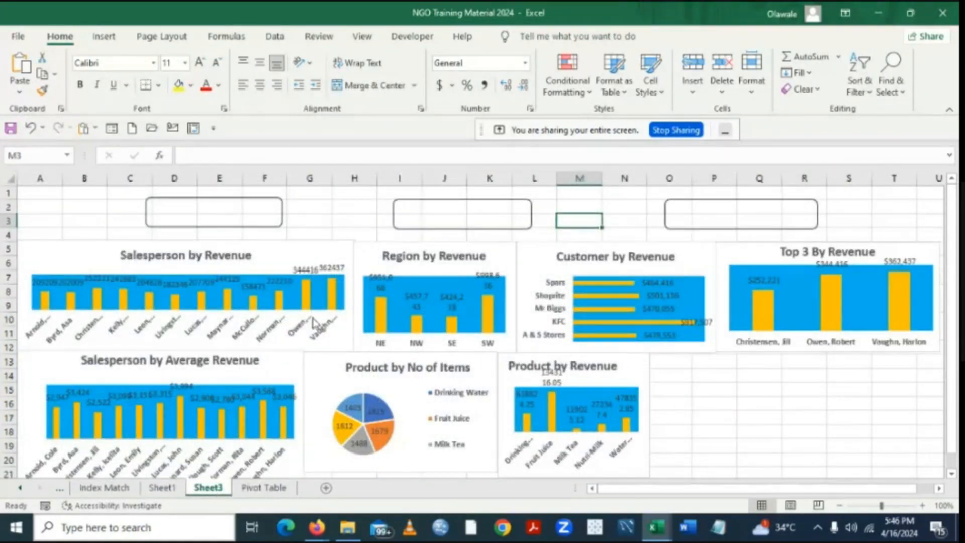
Link cell D2 in the first rounded rectangle to the Sum of Revenue heading with the formula =Sheet1!A3.
click(169, 206)
text(=)
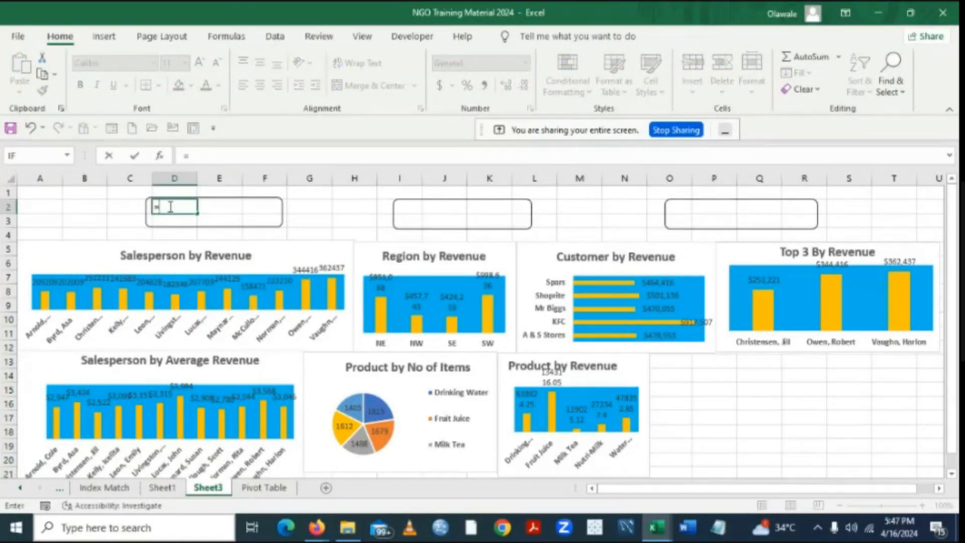
click(259, 488)
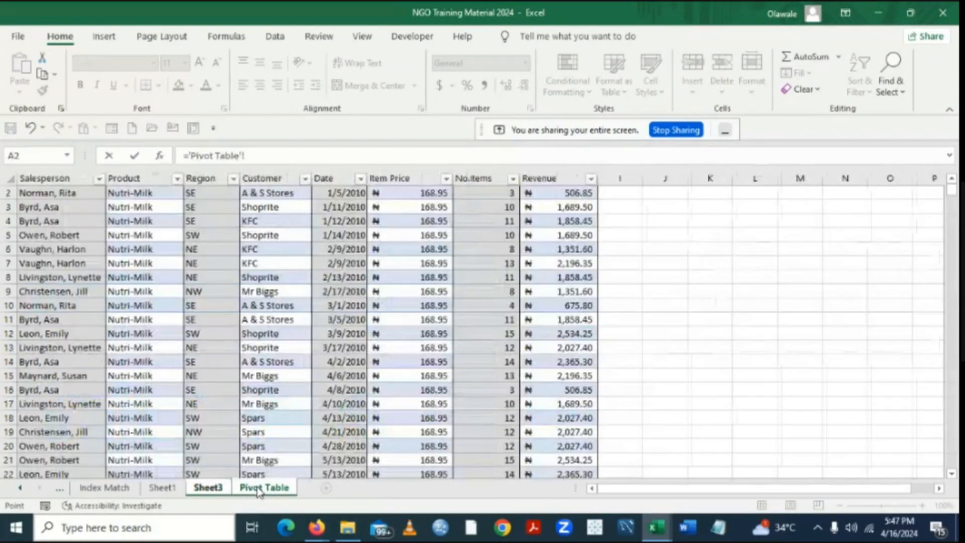
click(162, 488)
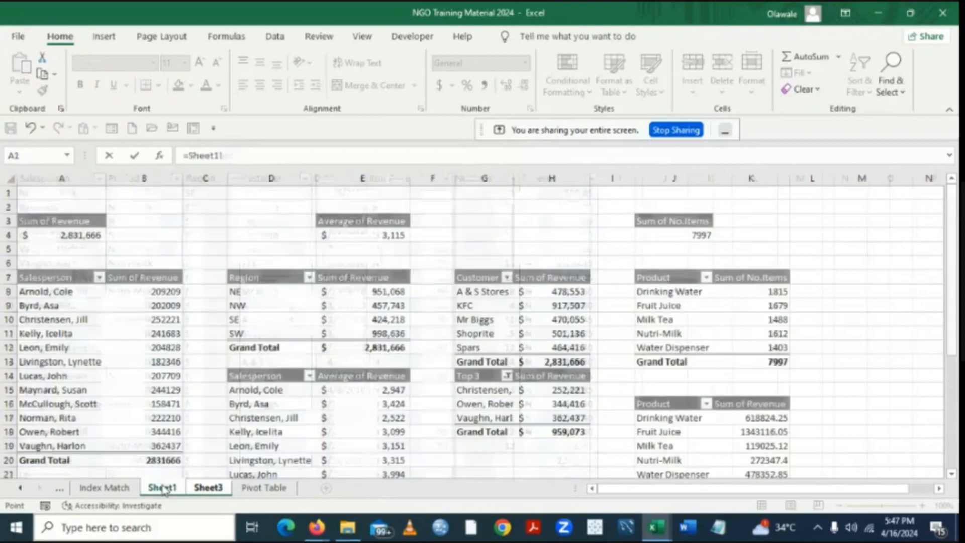
click(65, 222)
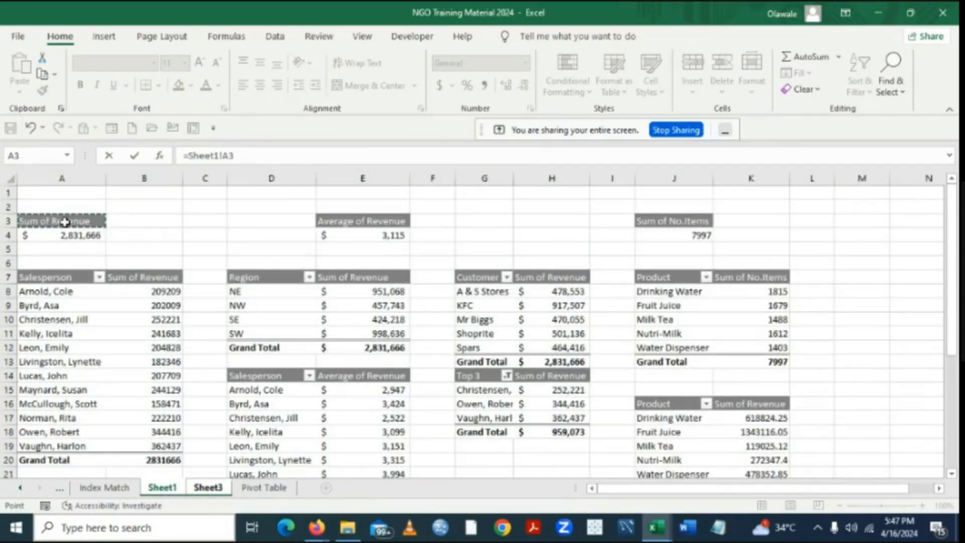
key(Return)
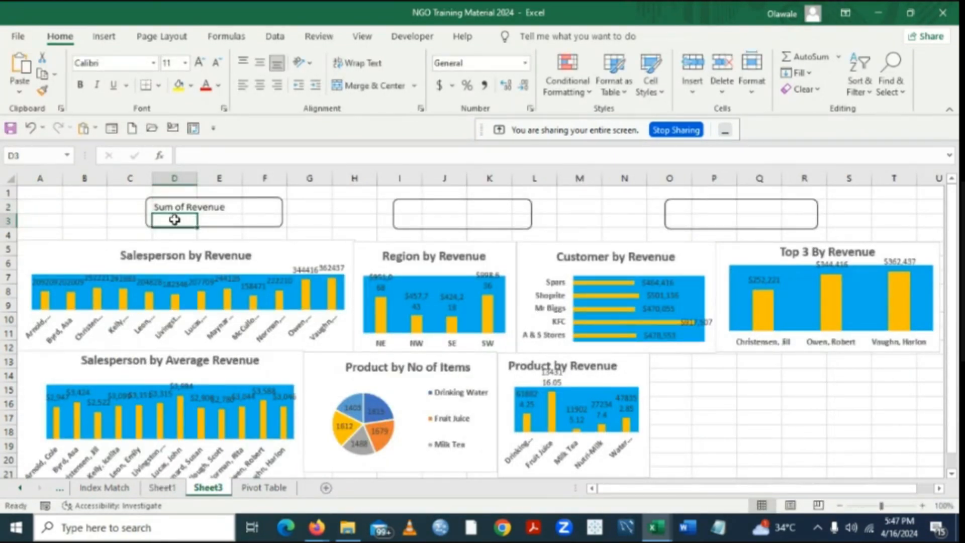
Link cell D3 to the total revenue in Sheet1 cell A4 with =GETPIVOTDATA("Revenue",Sheet1!$A$3).
text(=)
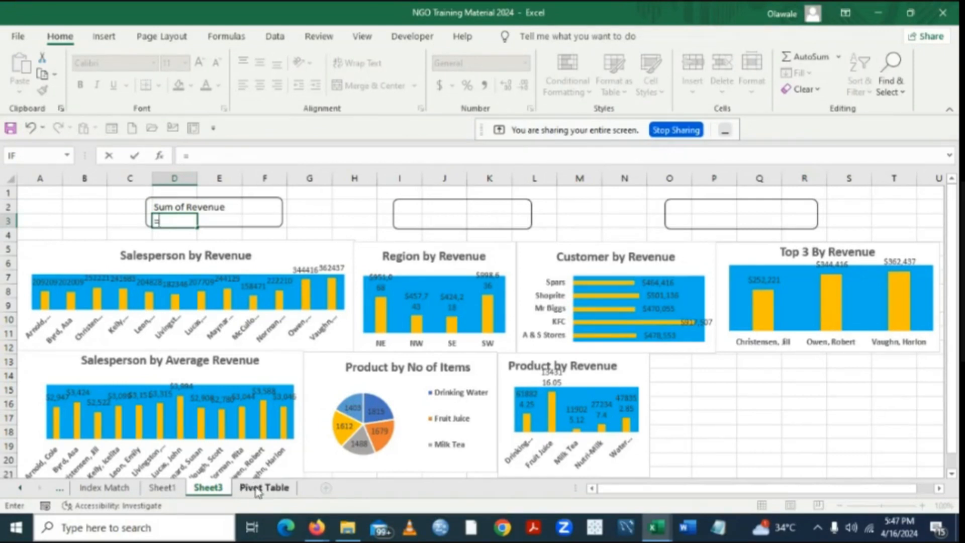
click(162, 488)
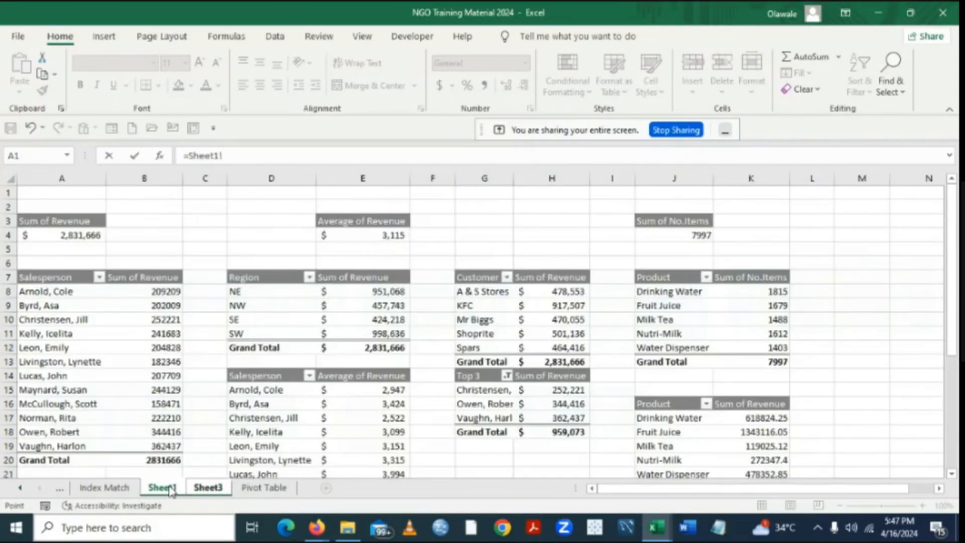
click(83, 235)
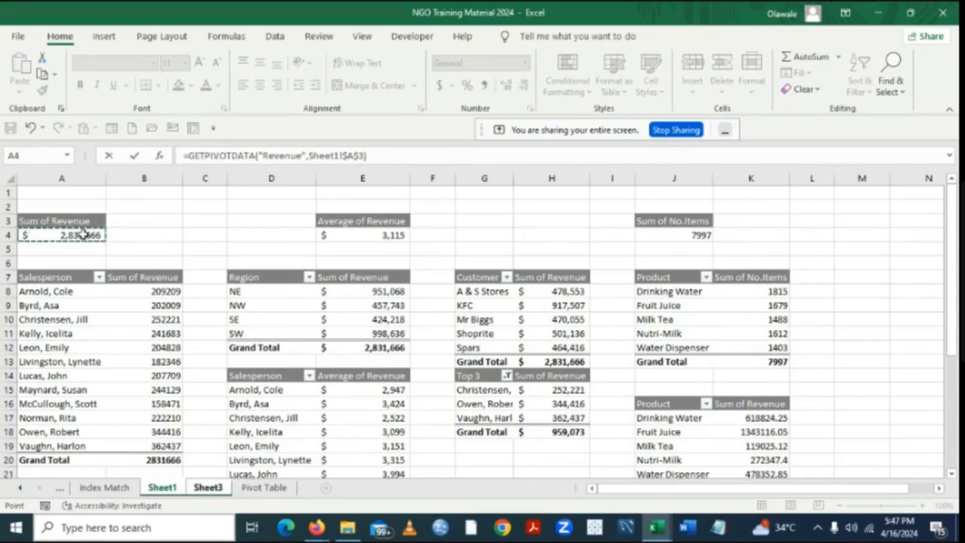
key(Return)
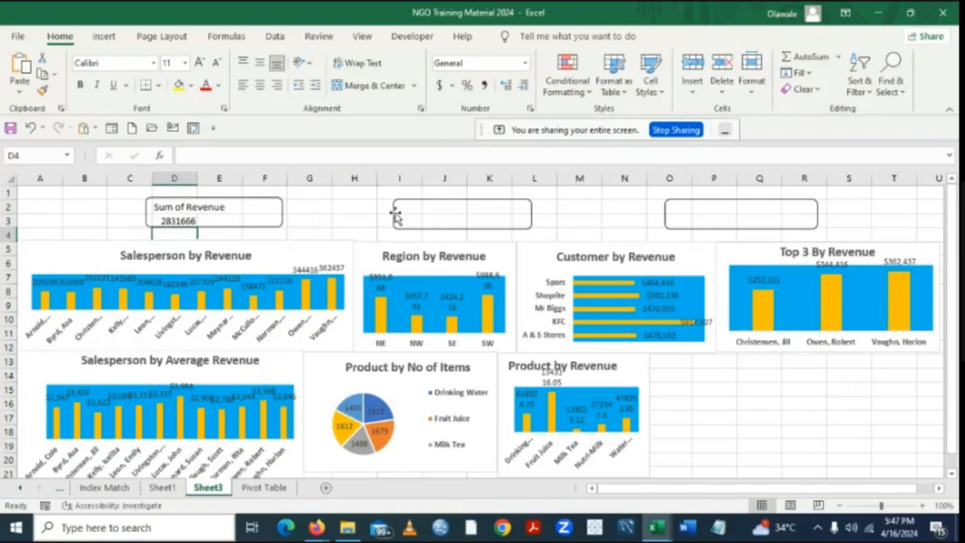
Link cell J2 in the middle rounded rectangle to the Average of Revenue heading with the formula =Sheet1!E3.
click(426, 208)
text(=)
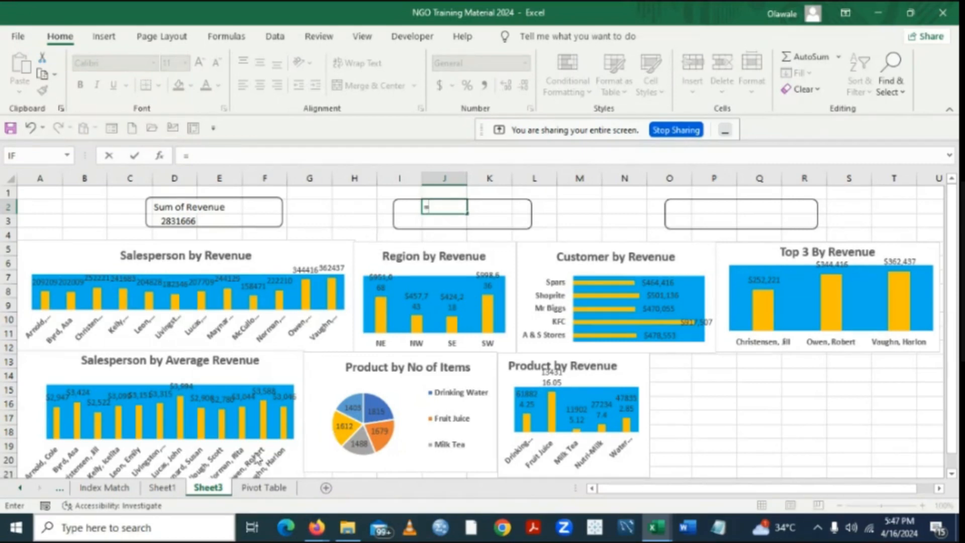
click(162, 487)
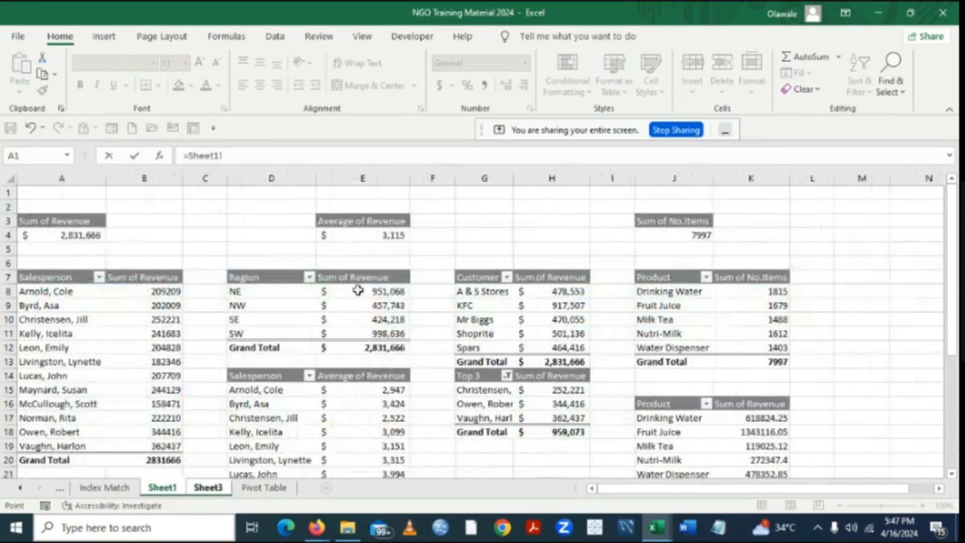
click(354, 221)
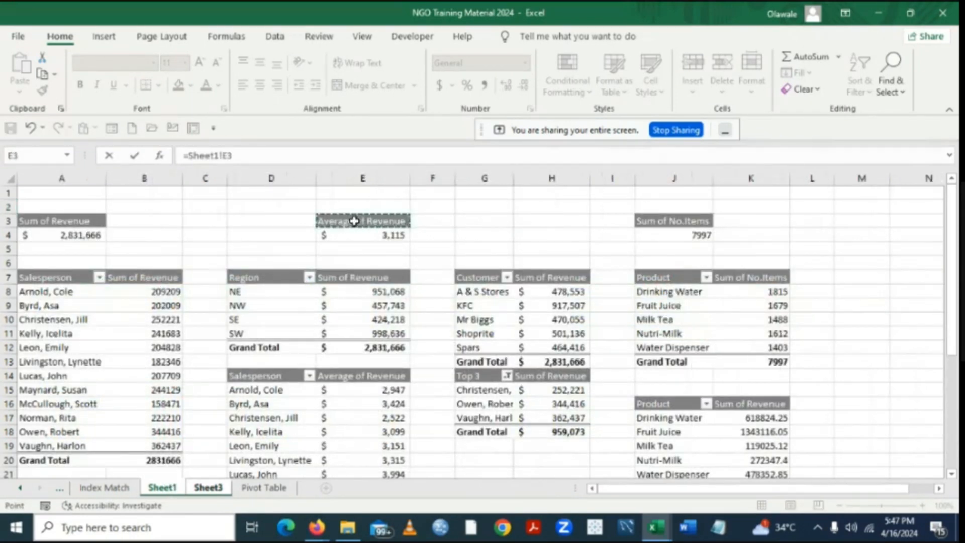
key(Return)
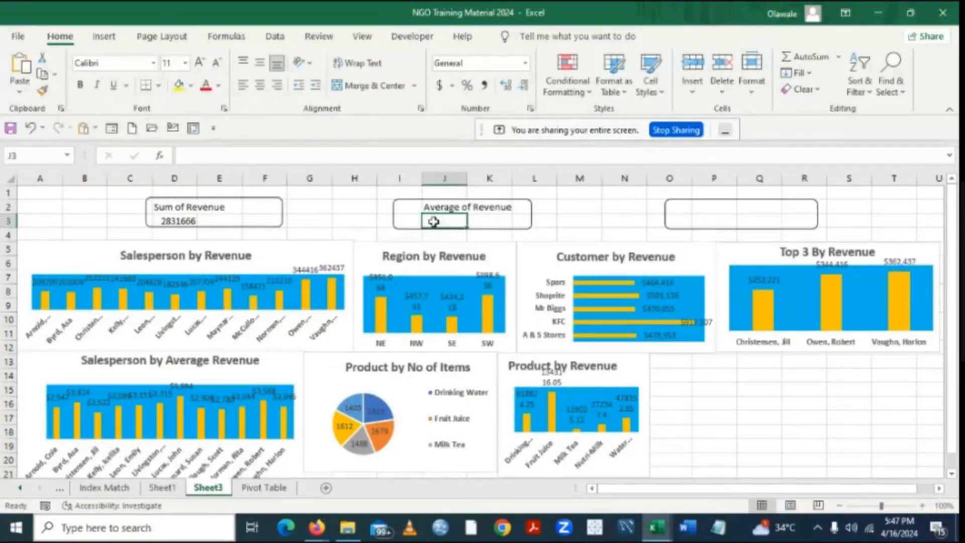
Link cell J3 to the average revenue in Sheet1 cell E4 with =GETPIVOTDATA("Revenue",Sheet1!$E$3).
text(=)
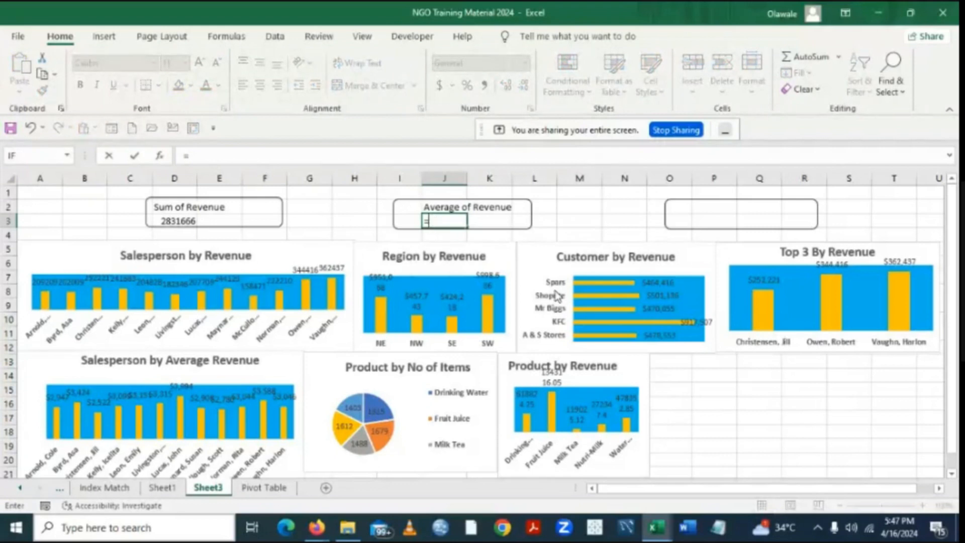
click(161, 487)
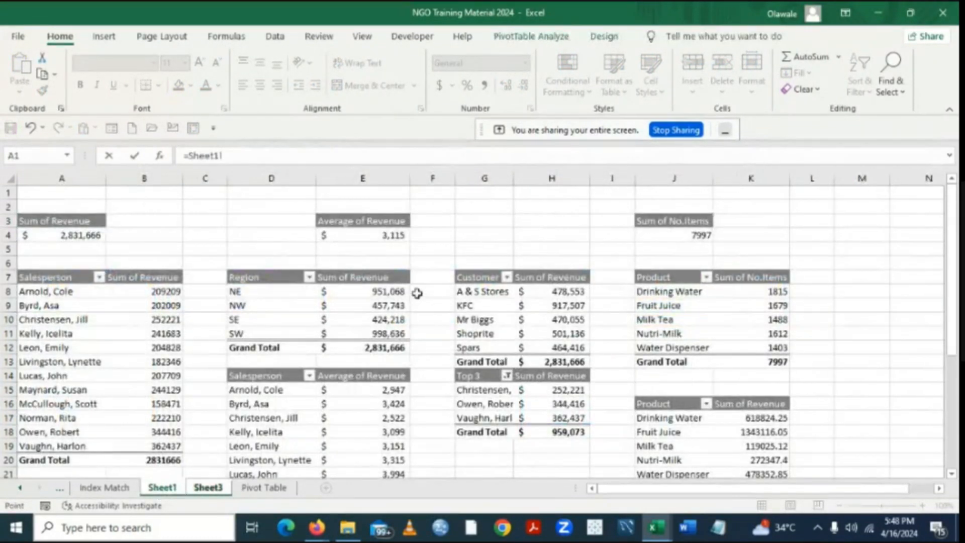
click(381, 235)
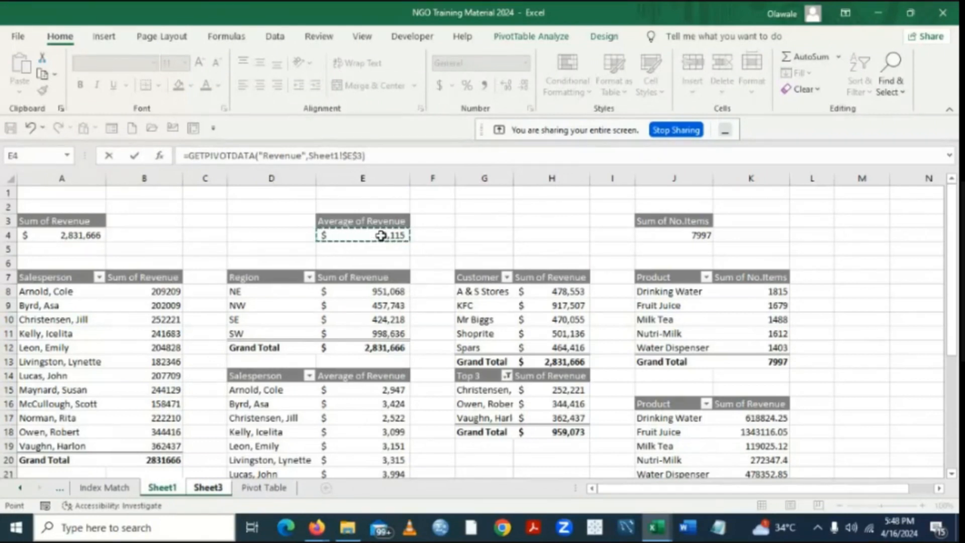
key(Return)
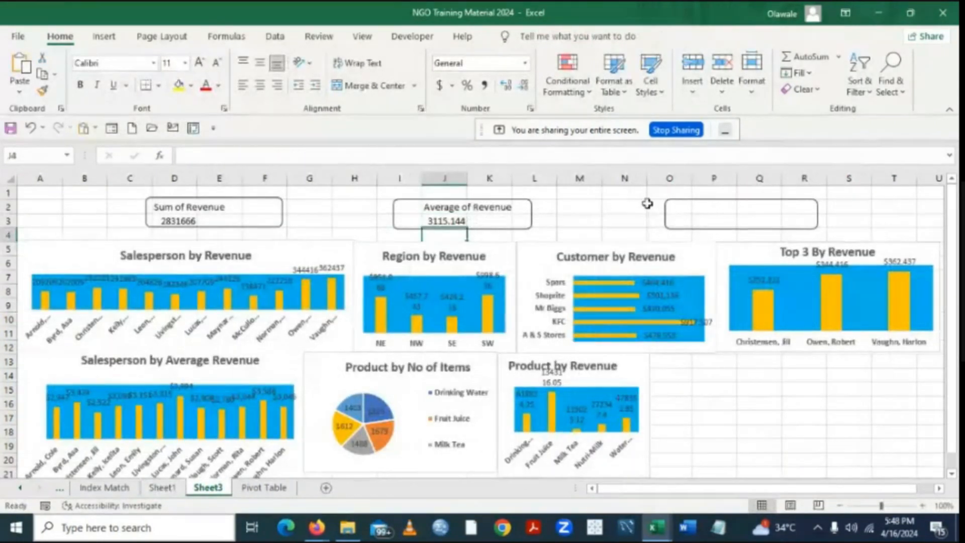
Try to link cell P2 in the third rounded rectangle to the Sum of No.Items heading in Sheet1 cell J3.
click(707, 206)
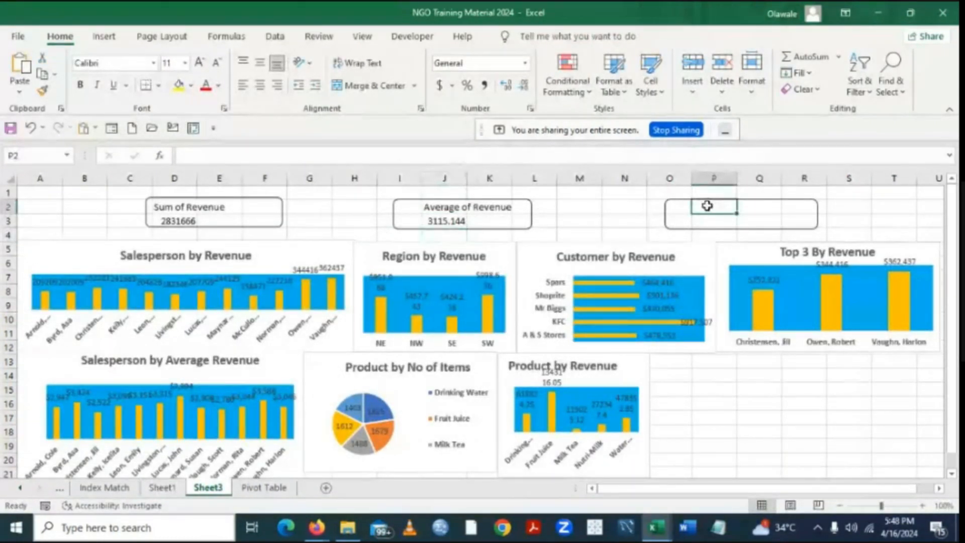
text(=)
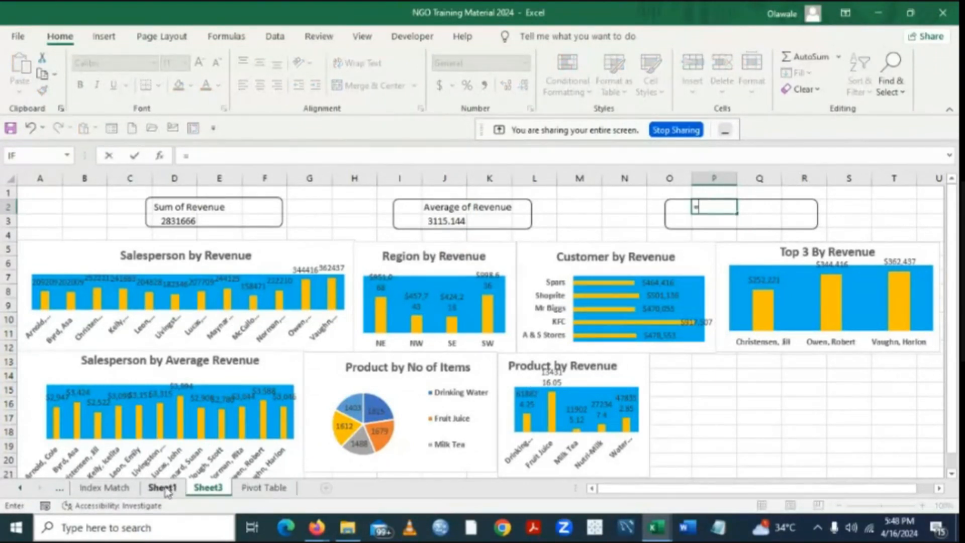
click(164, 488)
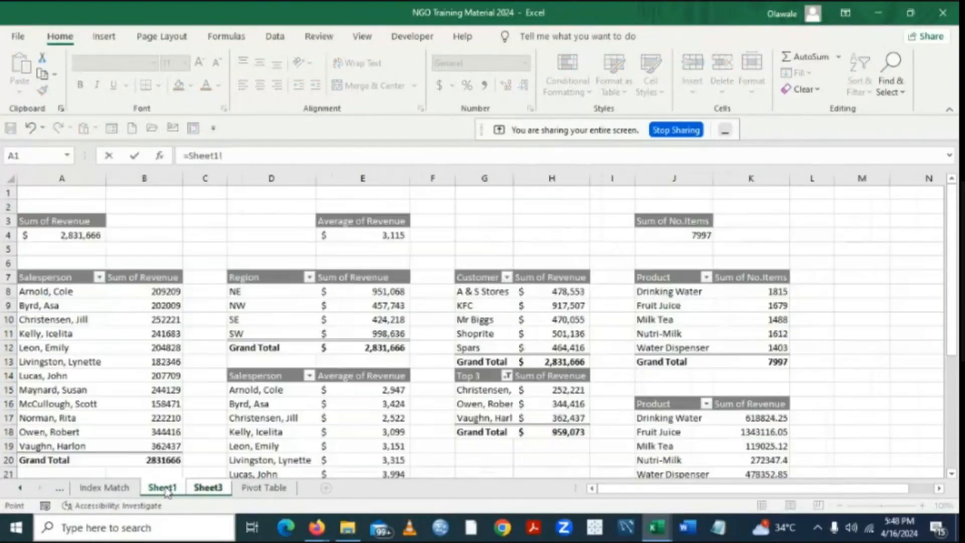
click(695, 222)
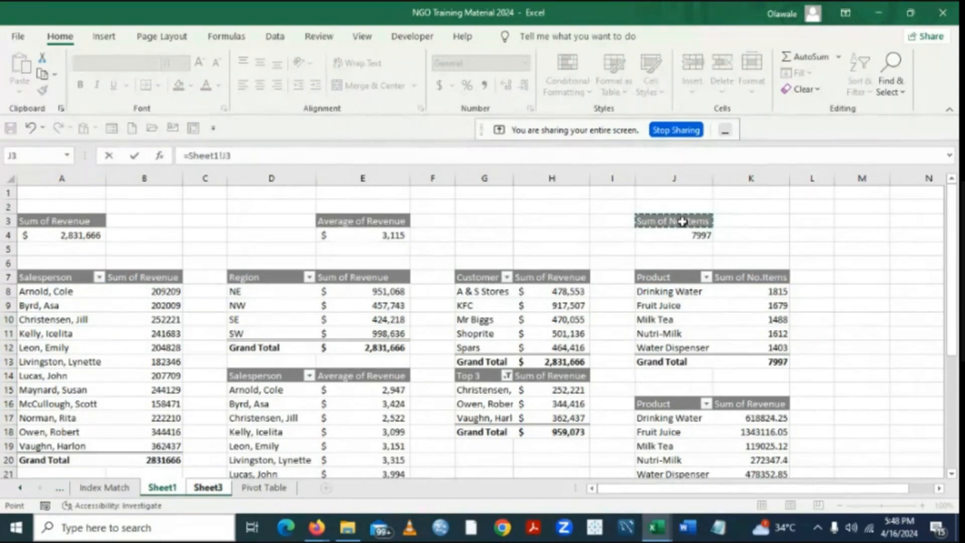
key(BackSpace)
key(Return)
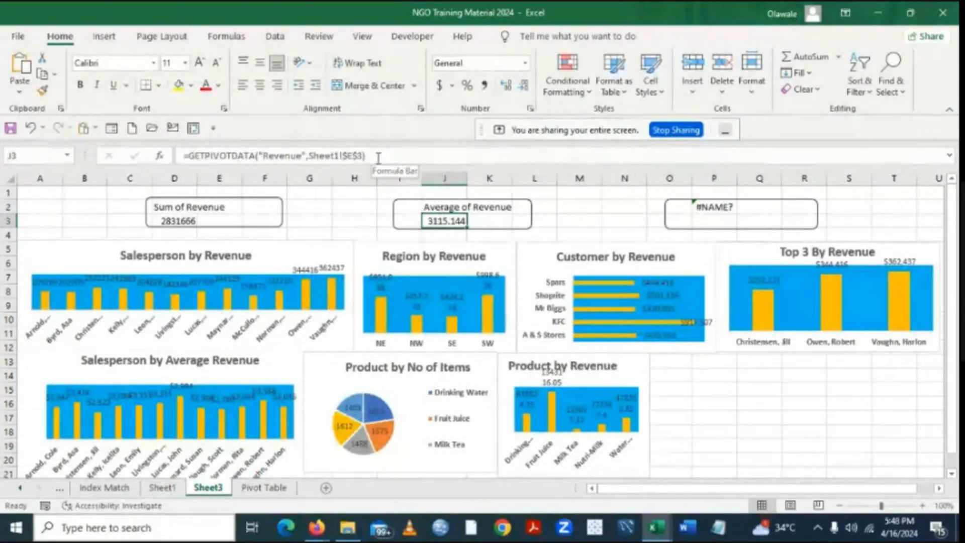
Clear the average revenue formula from cell J3 in the middle rounded rectangle and reselect the cell.
key(BackSpace)
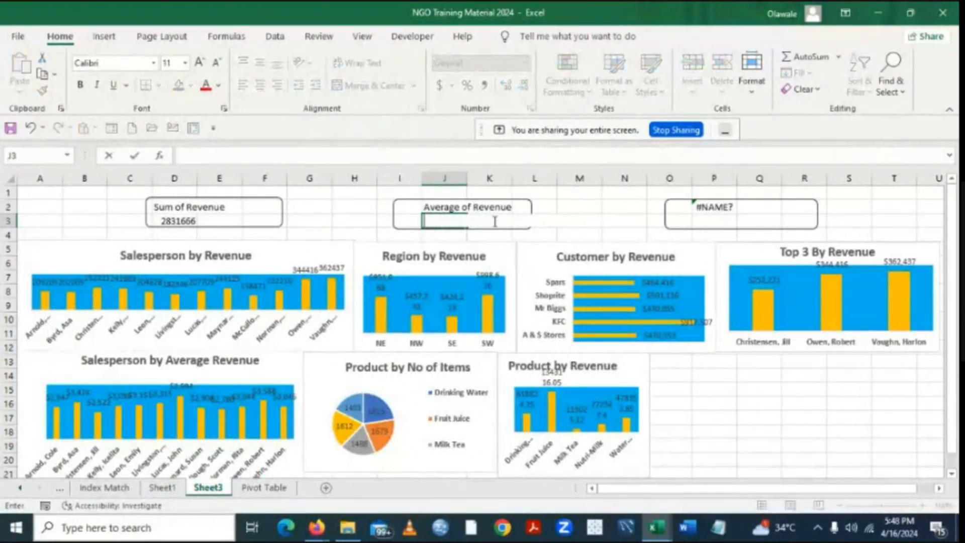
key(F2)
click(568, 230)
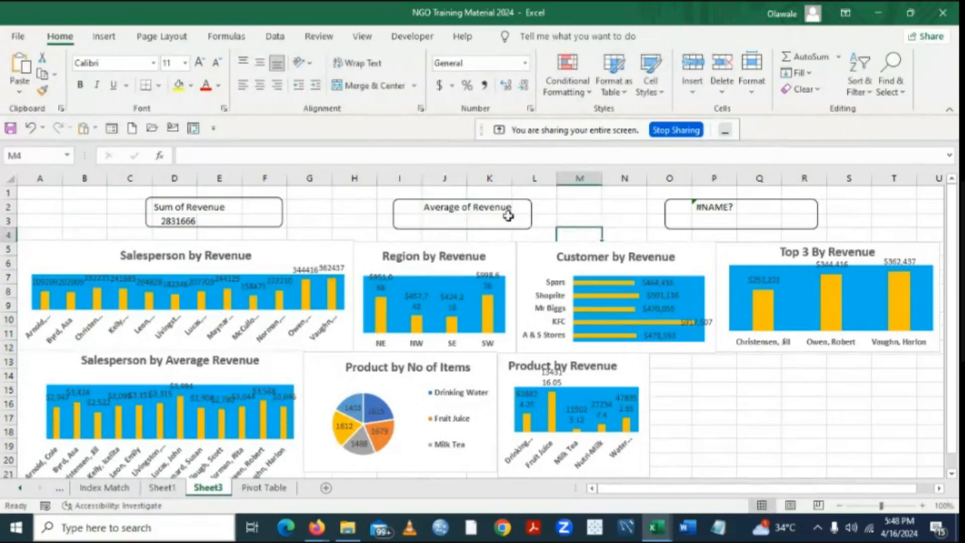
click(475, 219)
click(442, 218)
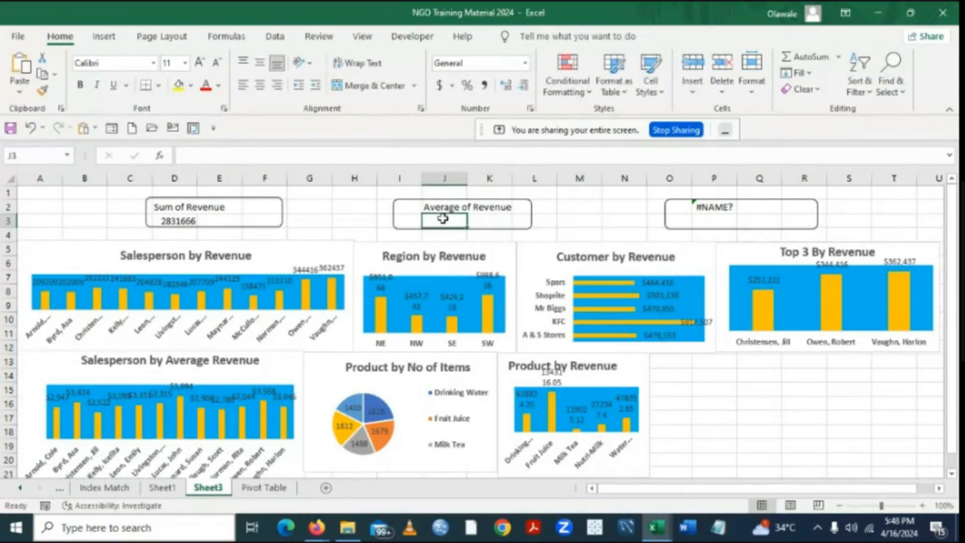
Link cell J3 under the Average of Revenue heading to Sheet1 cell E4 with =GETPIVOTDATA("Revenue",Sheet1!$E$3).
text(=)
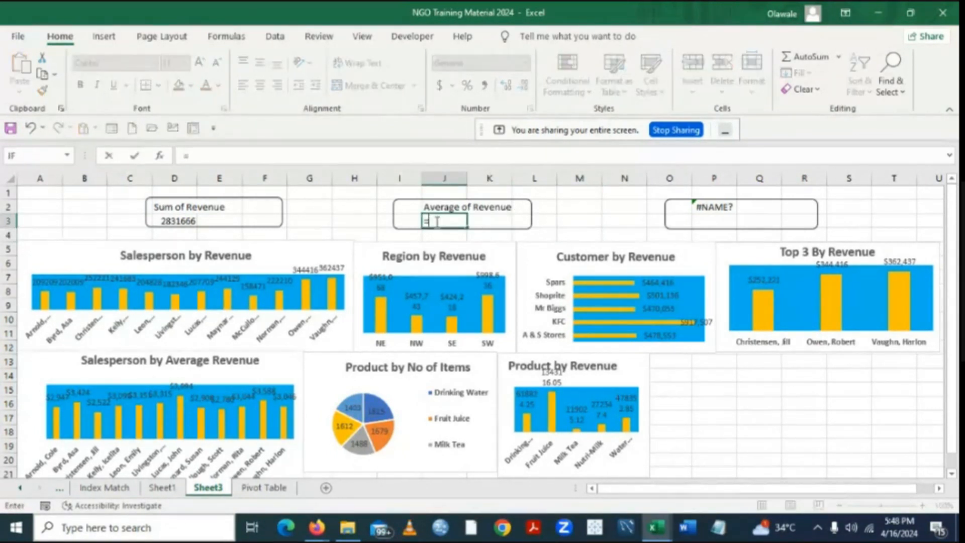
click(264, 491)
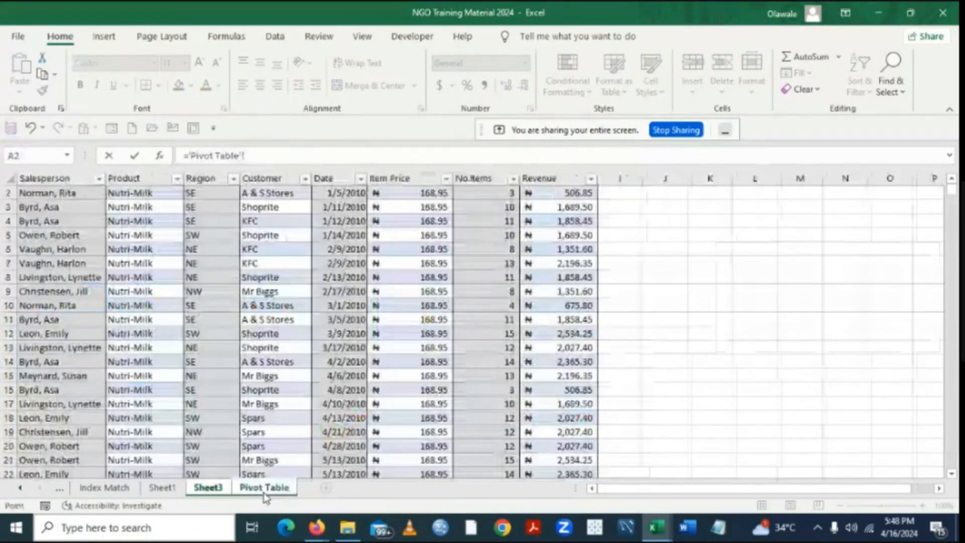
click(176, 490)
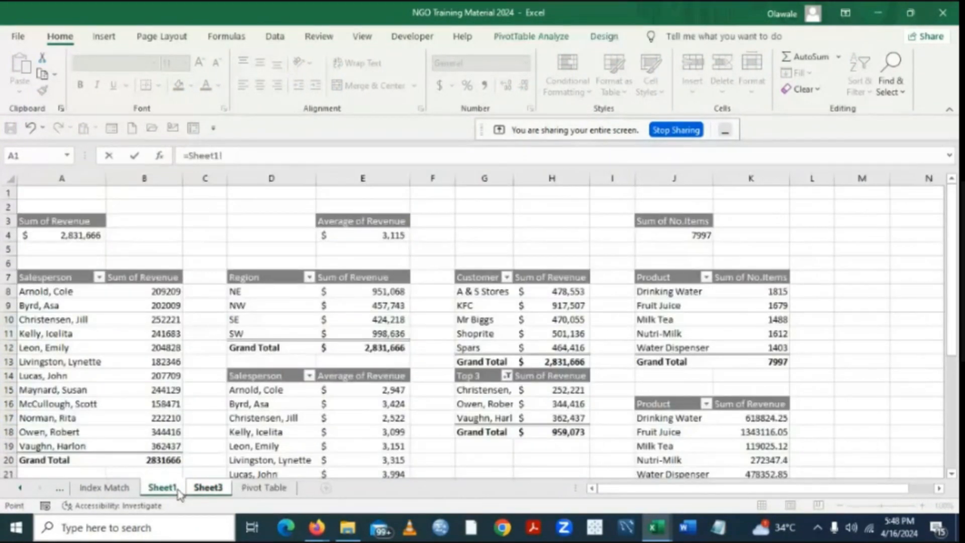
click(392, 237)
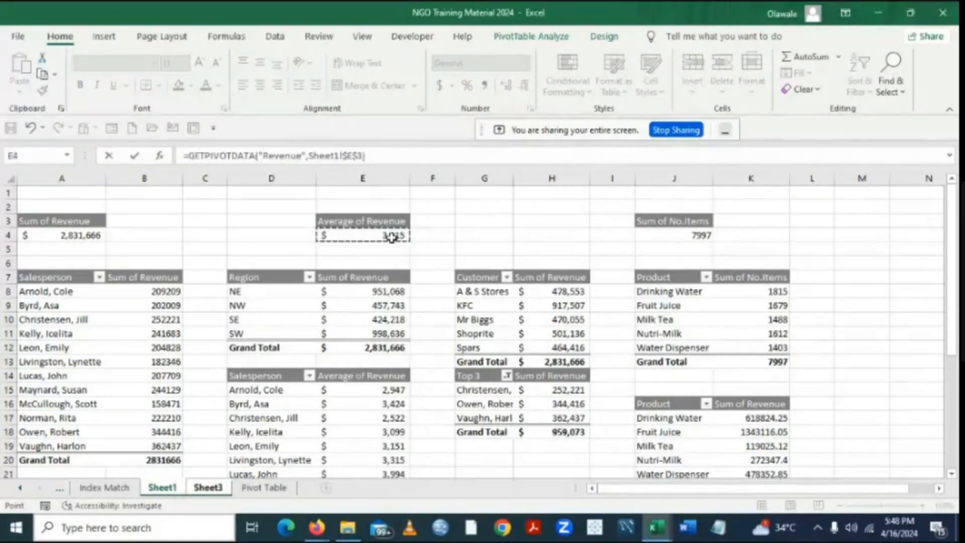
key(Return)
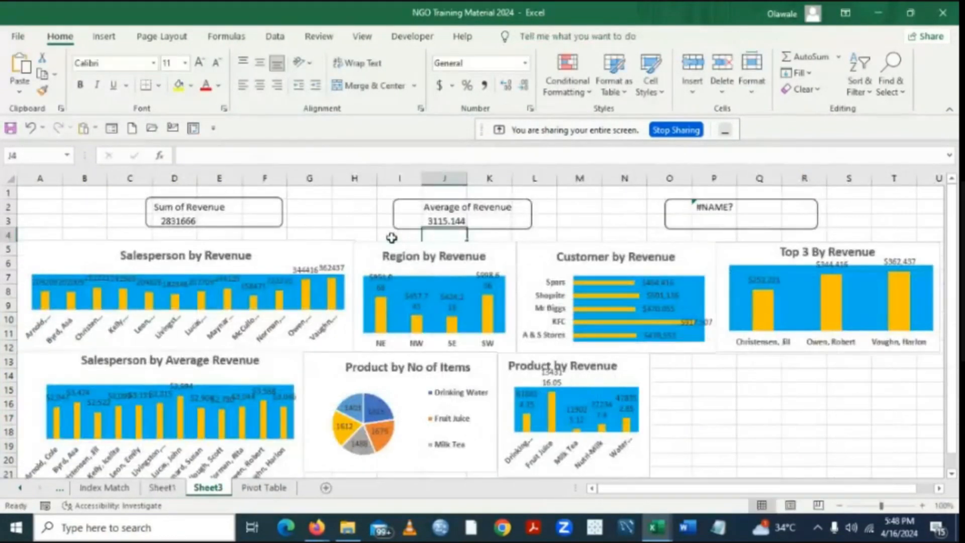
Replace the broken formula in cell P2 of the third rounded rectangle with =Sheet1!J3 to link the Sum of No.Items heading.
click(733, 208)
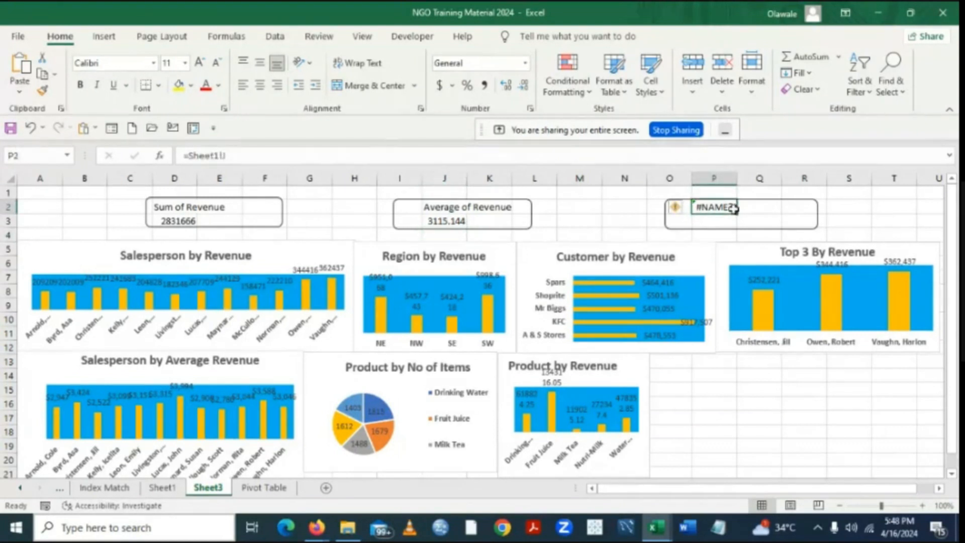
key(Delete)
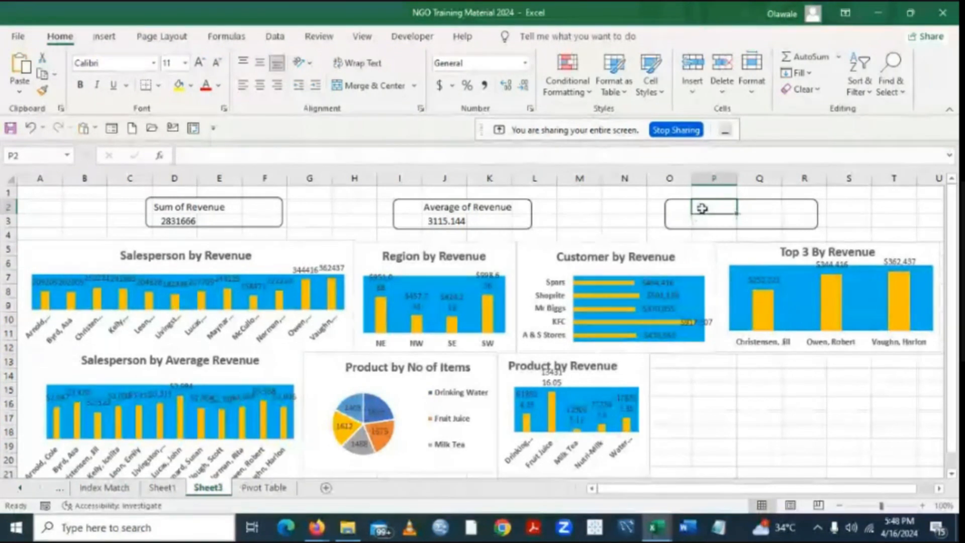
text(=)
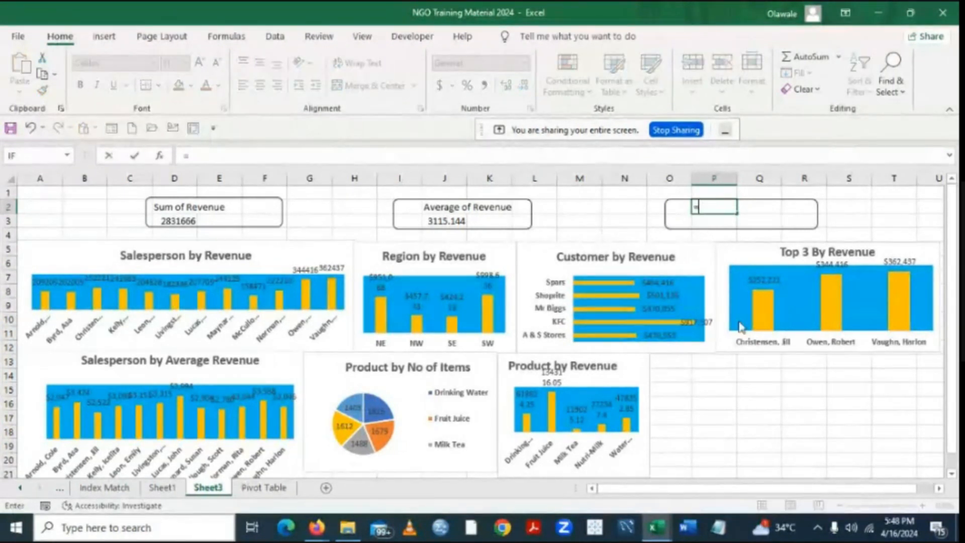
click(174, 491)
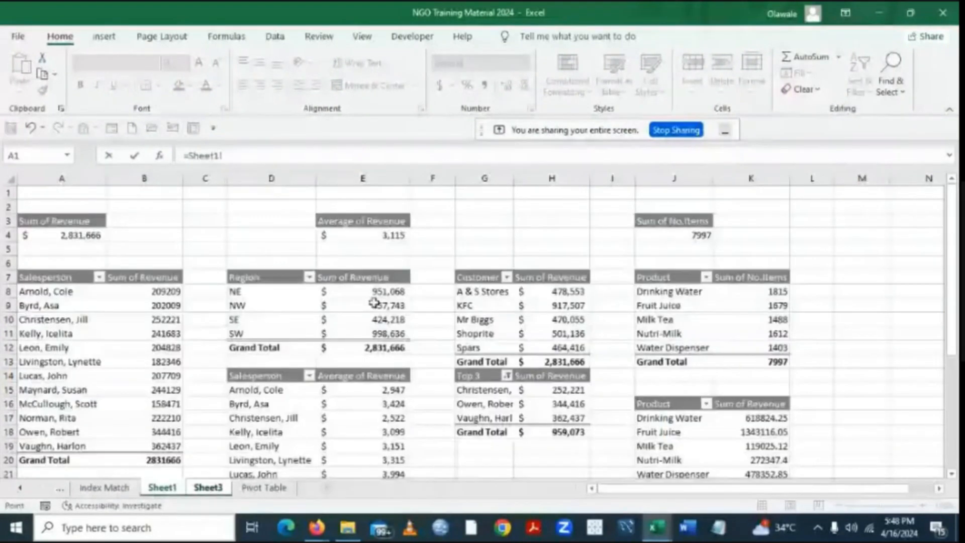
click(665, 222)
key(Return)
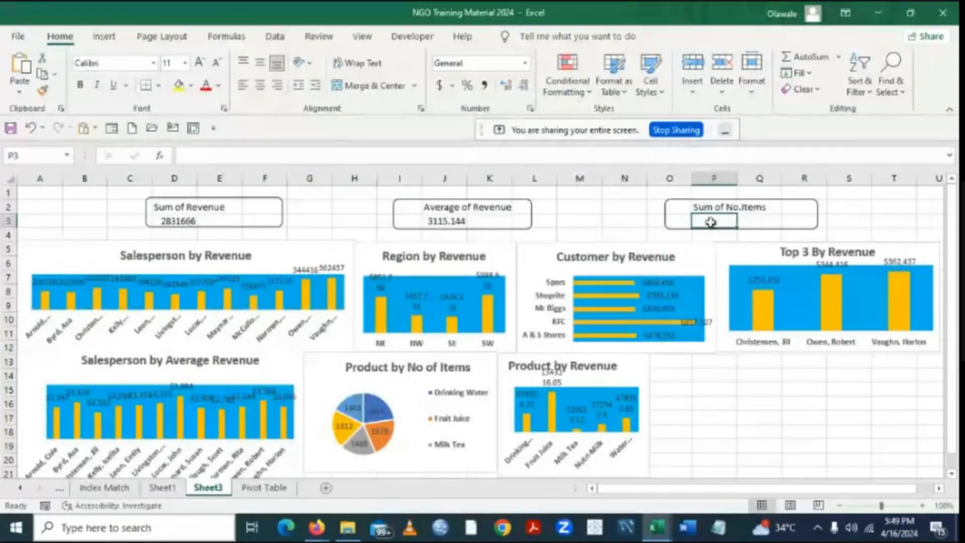
Link cell P3 to the item total in Sheet1 cell J4 with =GETPIVOTDATA("No.Items",Sheet1!$J$3).
text(=)
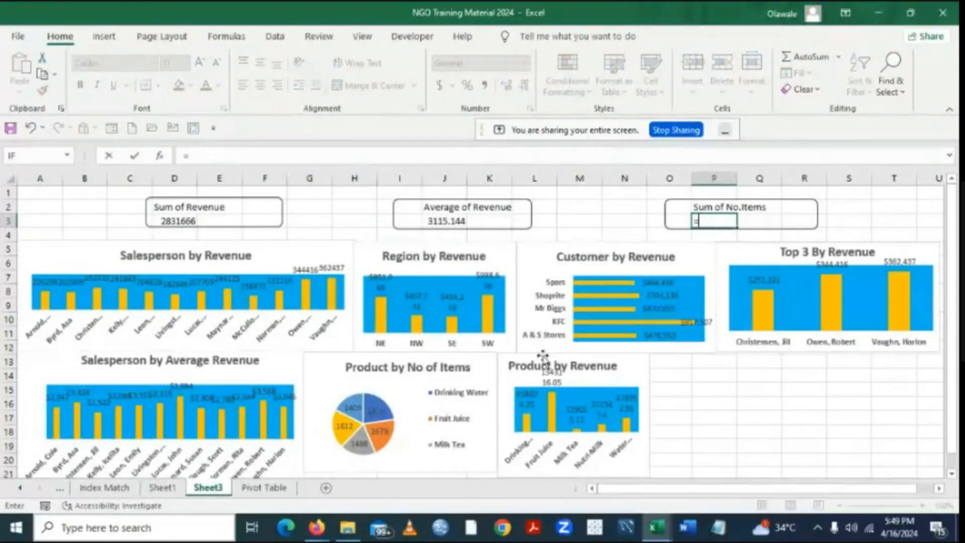
click(171, 494)
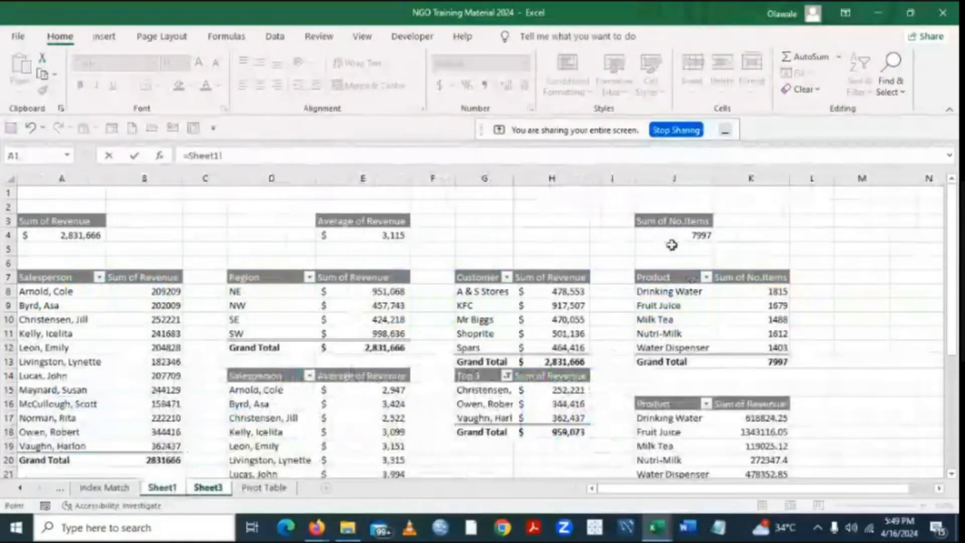
click(688, 236)
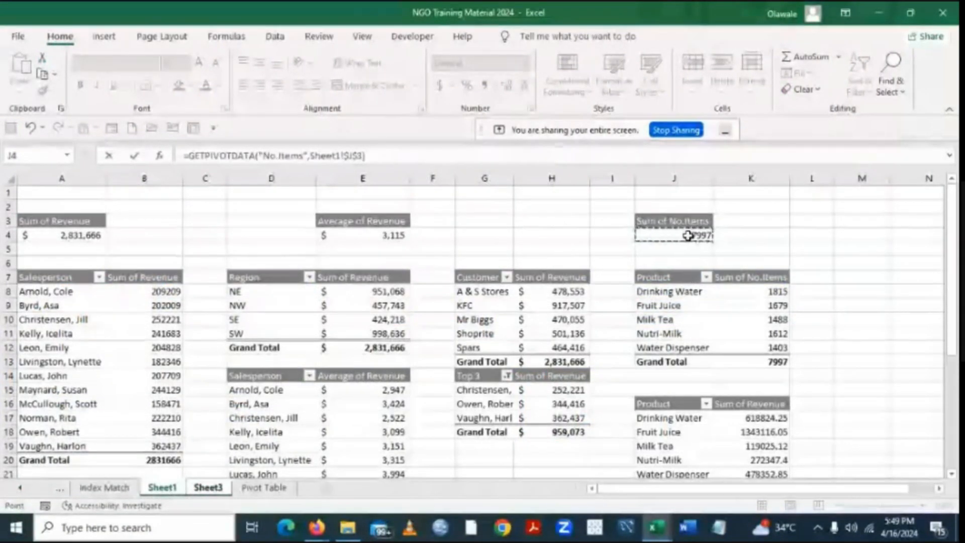
key(Return)
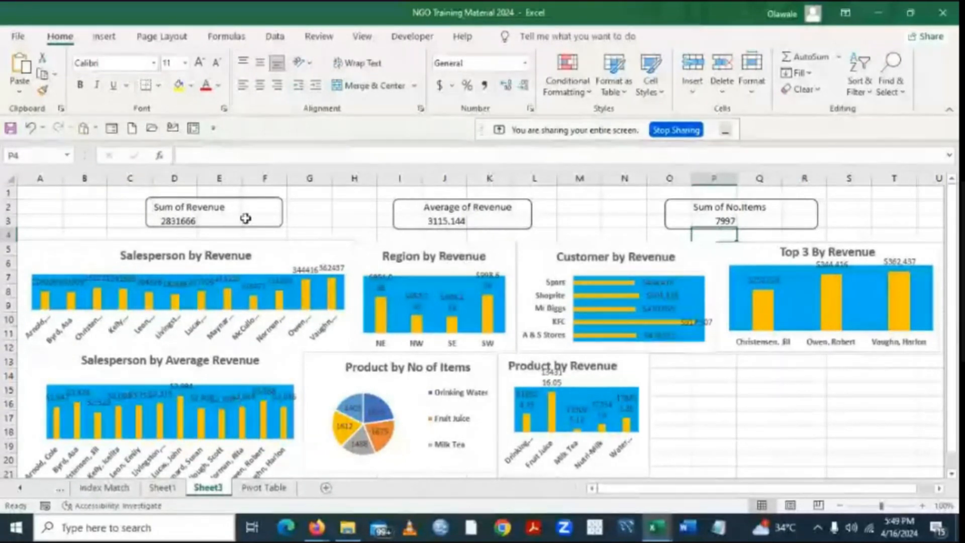
click(185, 221)
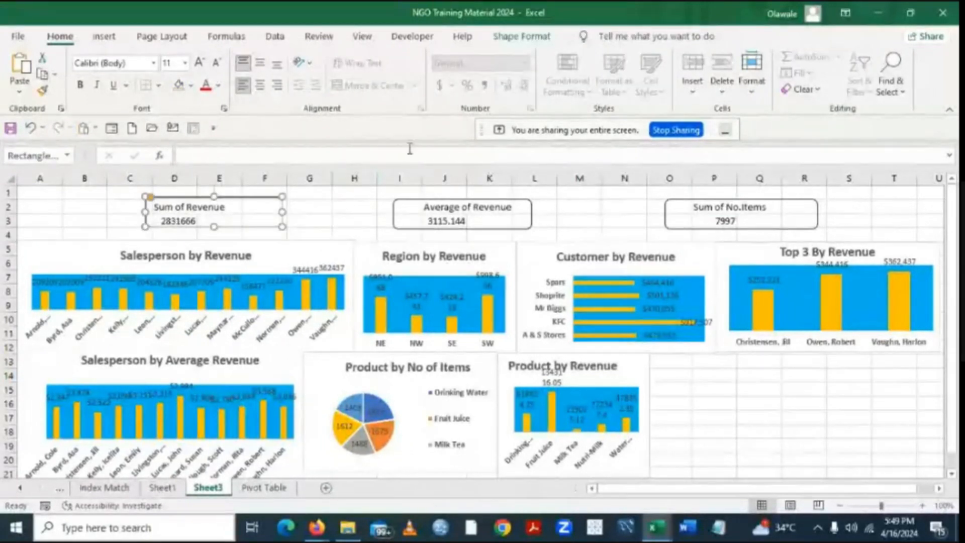
click(112, 44)
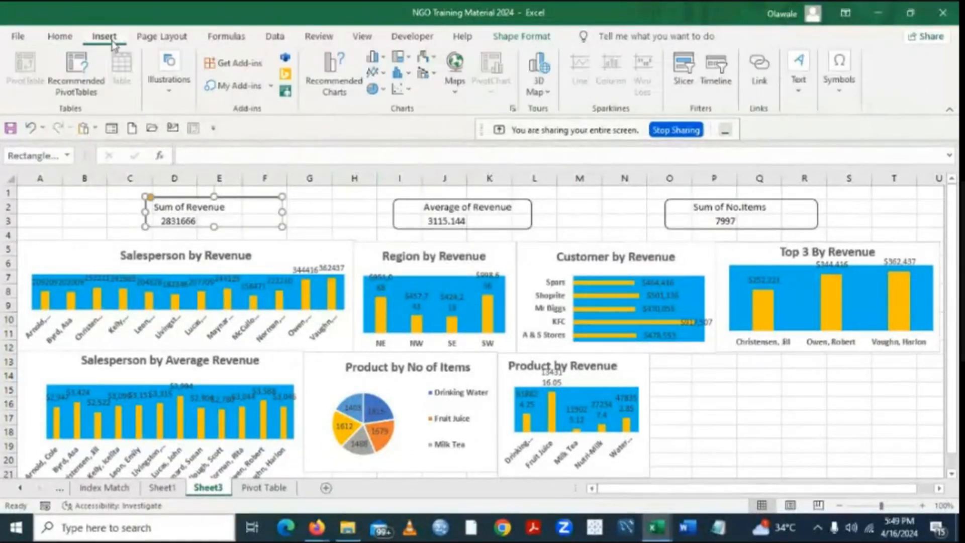
click(60, 37)
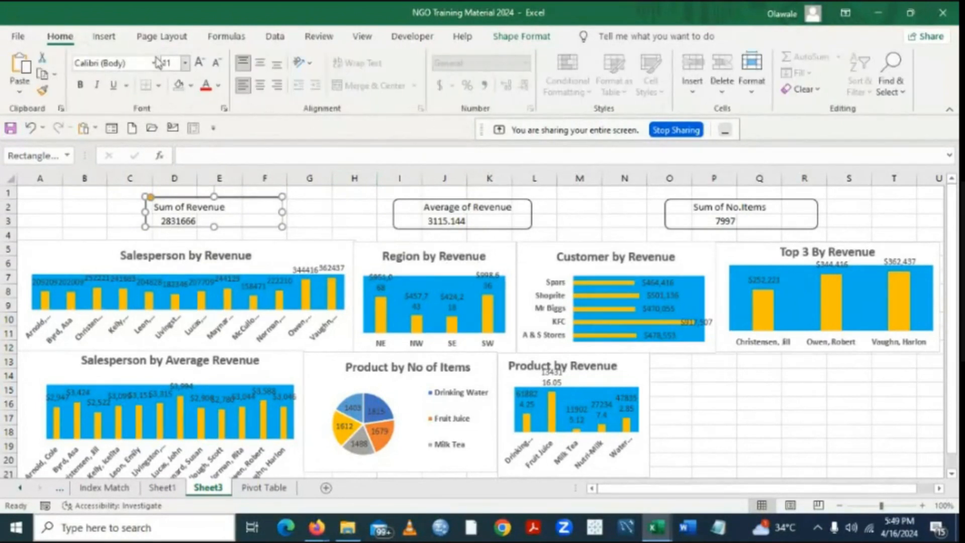
click(103, 45)
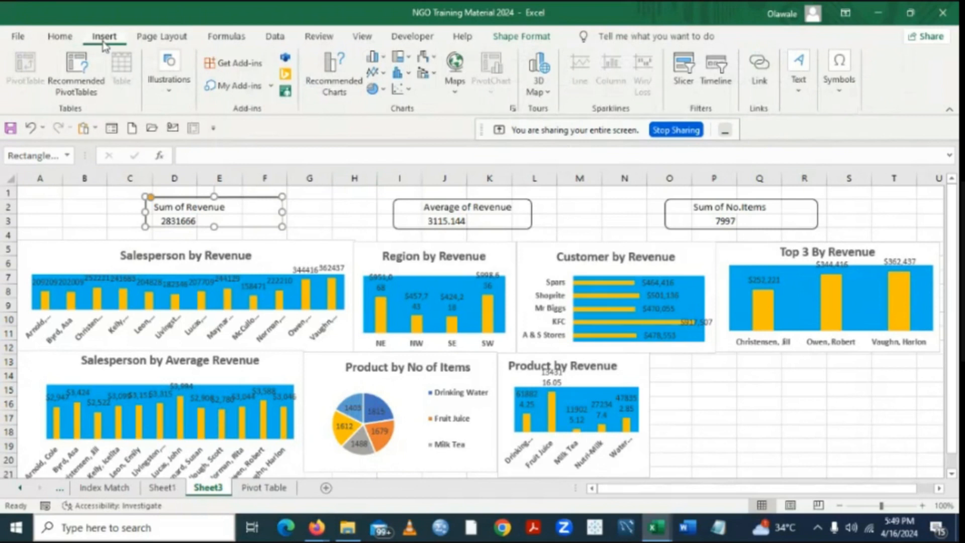
click(60, 38)
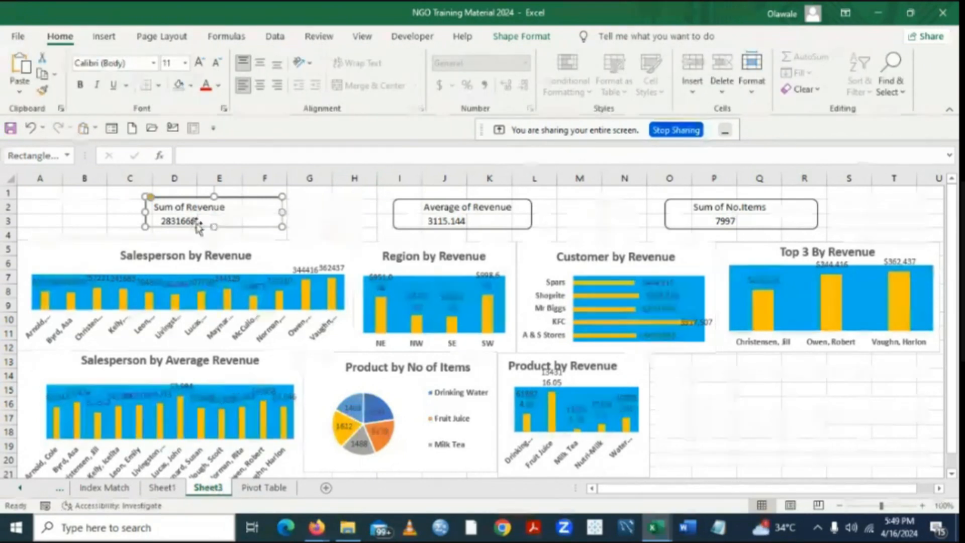
click(115, 218)
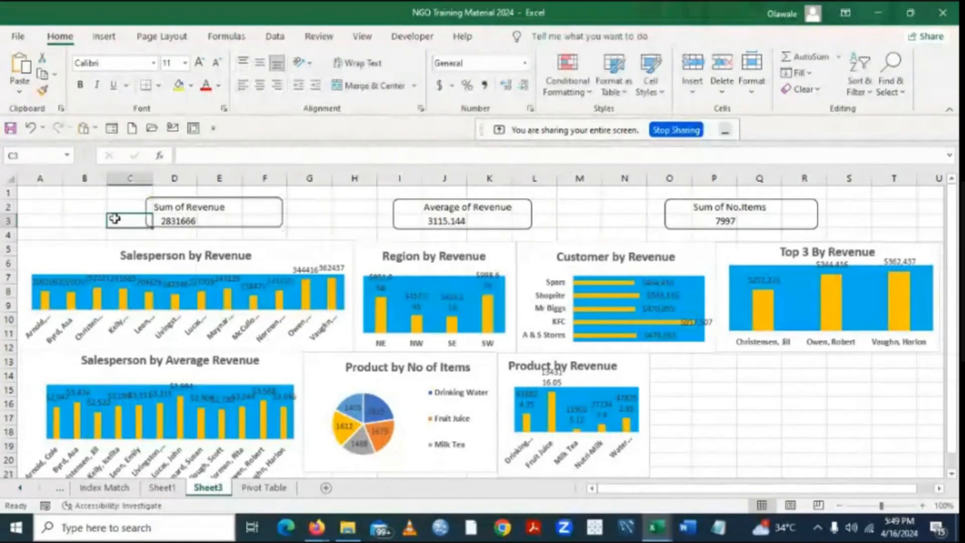
Format the revenue total in cell D3 as dollar accounting currency with no decimal places.
click(174, 219)
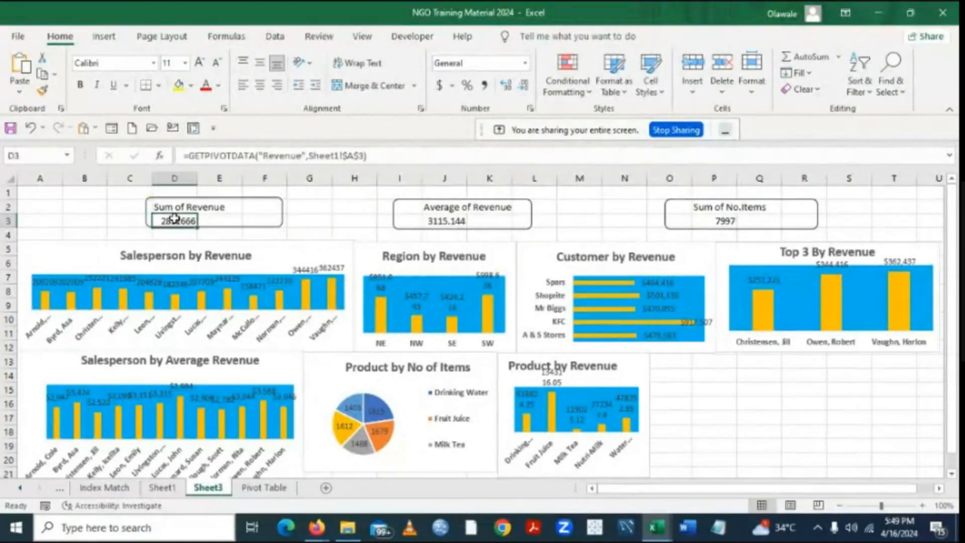
click(438, 86)
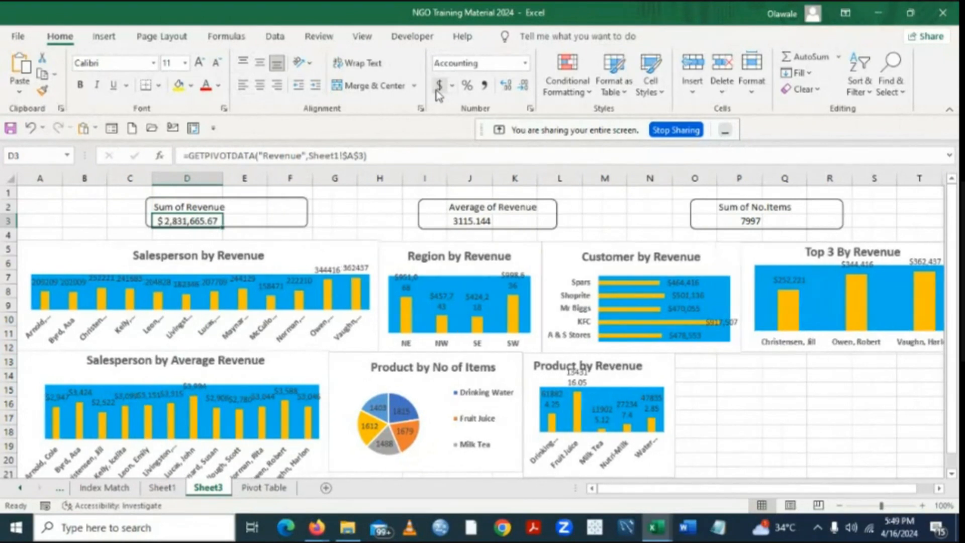
click(523, 85)
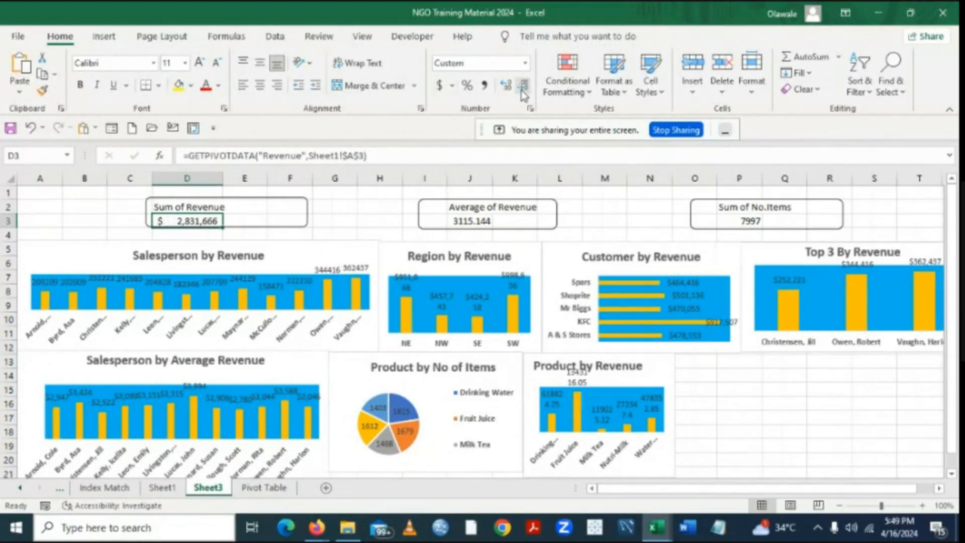
Apply the dollar accounting format without decimals to the average revenue in cell J3.
click(475, 221)
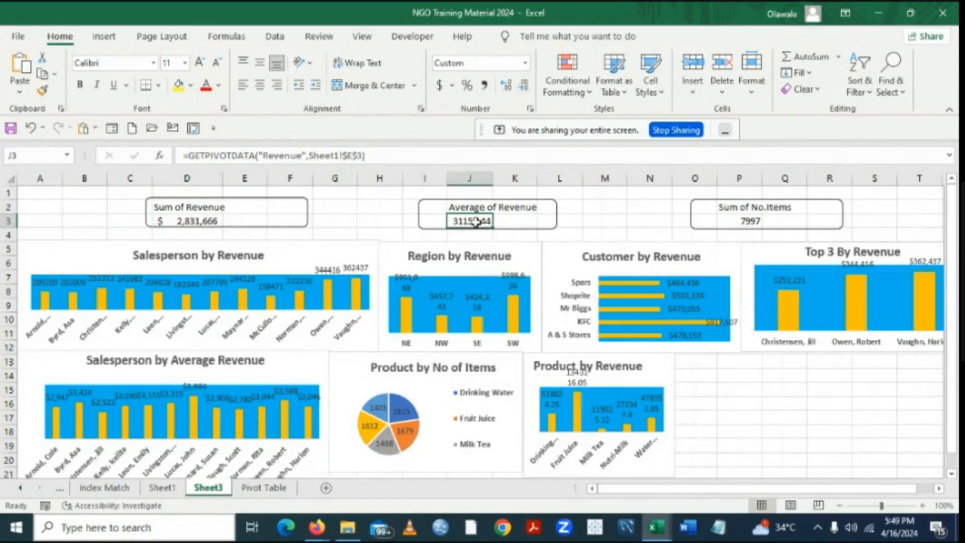
click(439, 86)
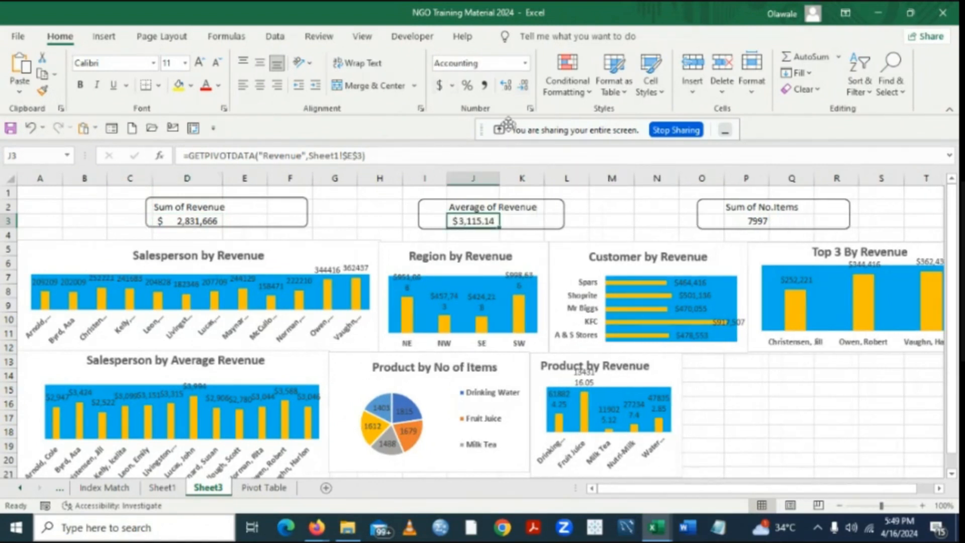
click(522, 89)
click(521, 92)
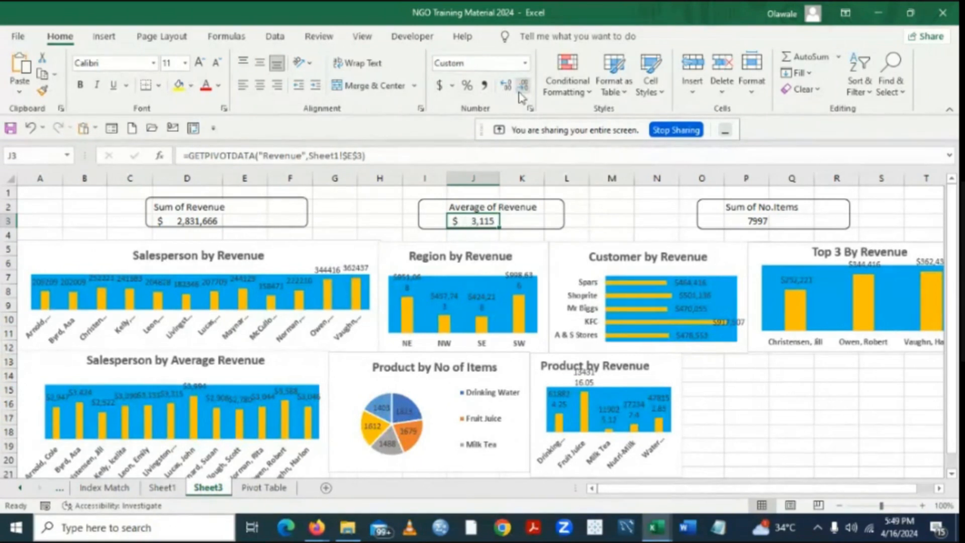
click(793, 390)
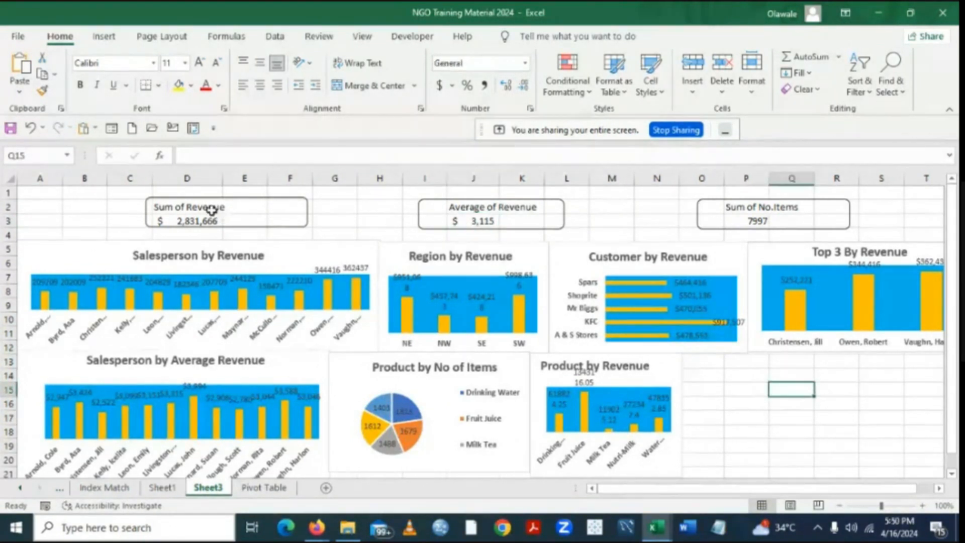
Make the three card headings in cells D2, J2 and P2 bold.
click(185, 206)
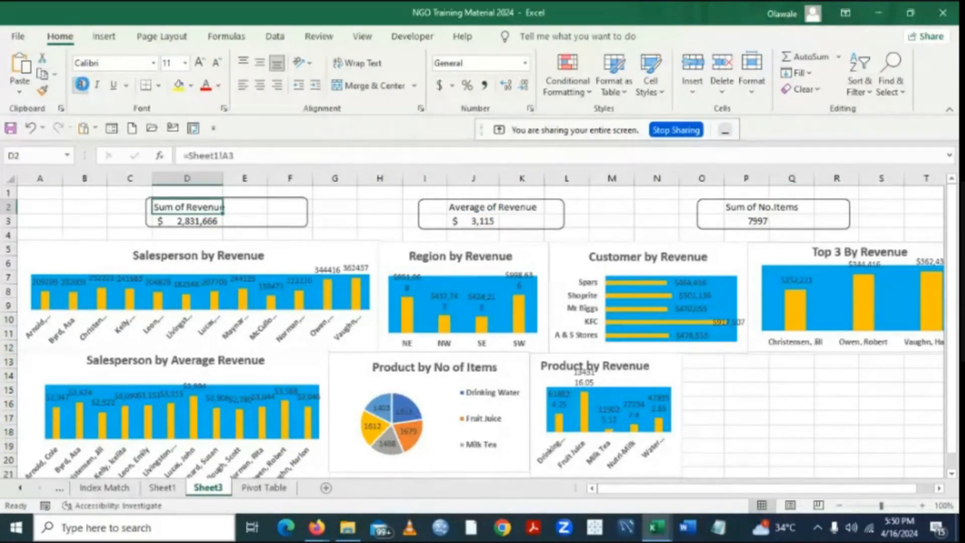
click(81, 84)
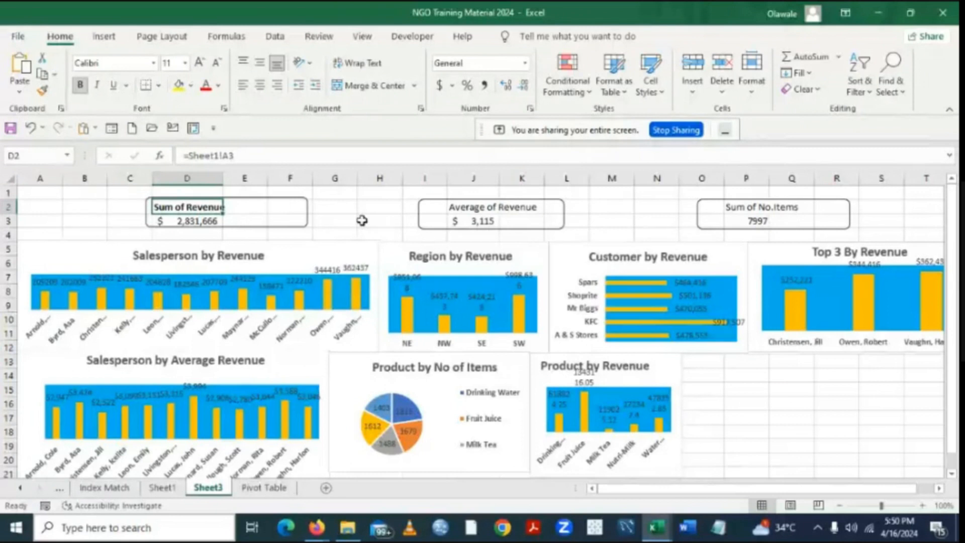
click(470, 208)
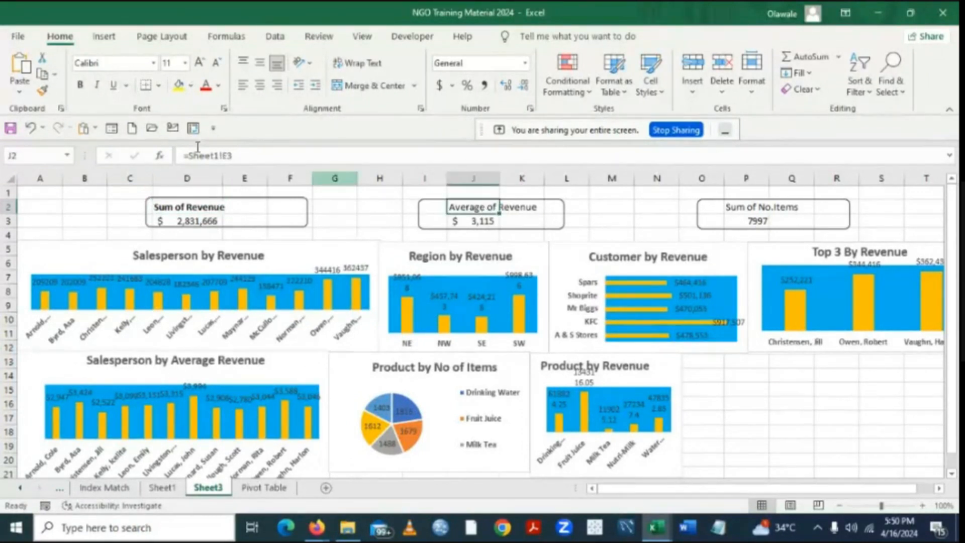
click(82, 84)
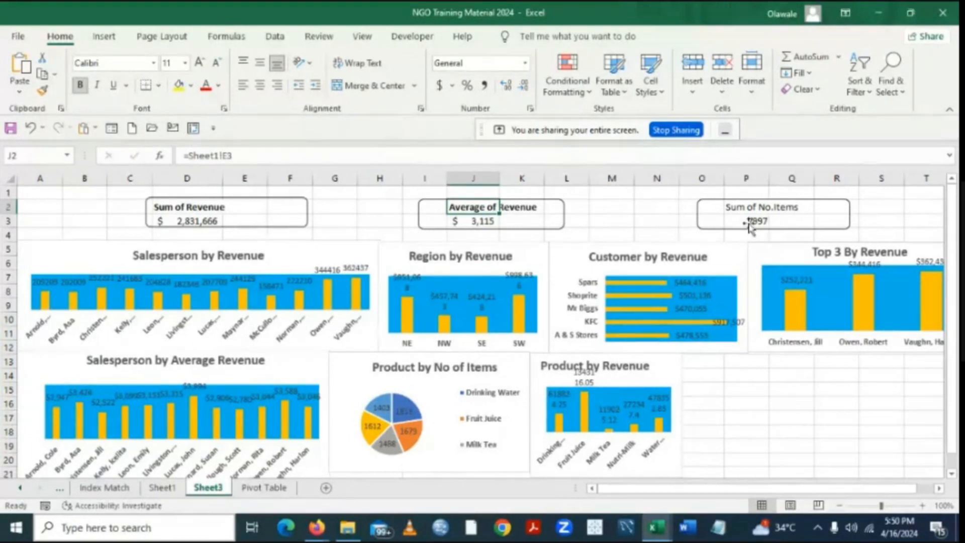
click(777, 211)
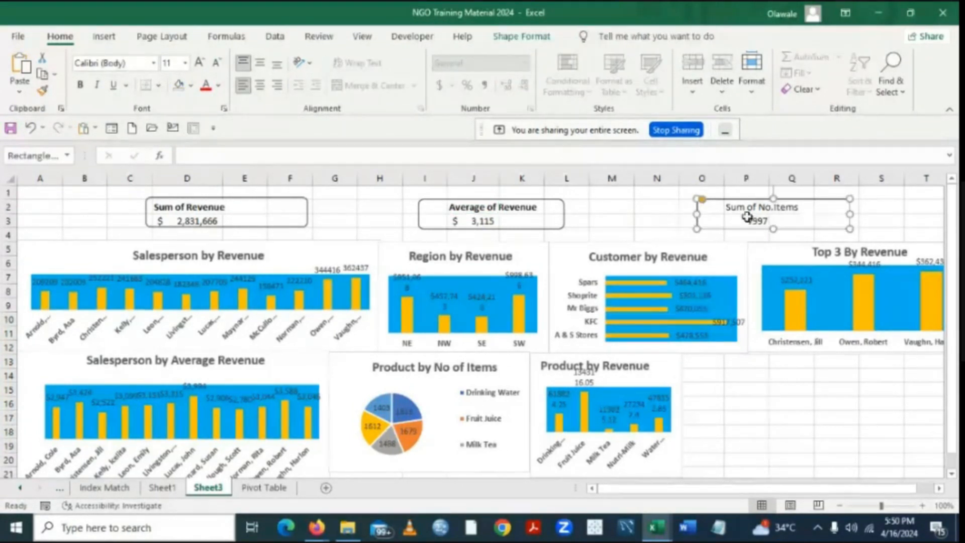
key(Escape)
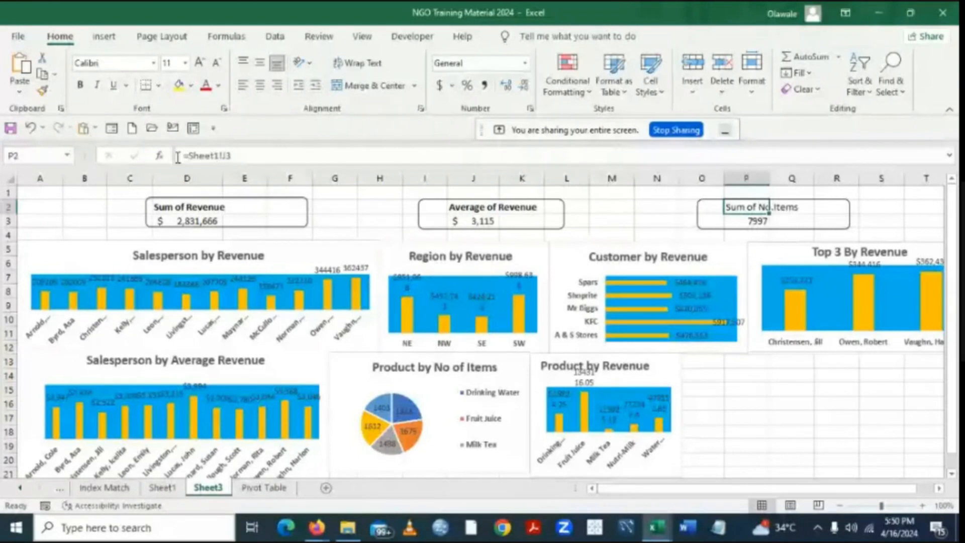
click(832, 380)
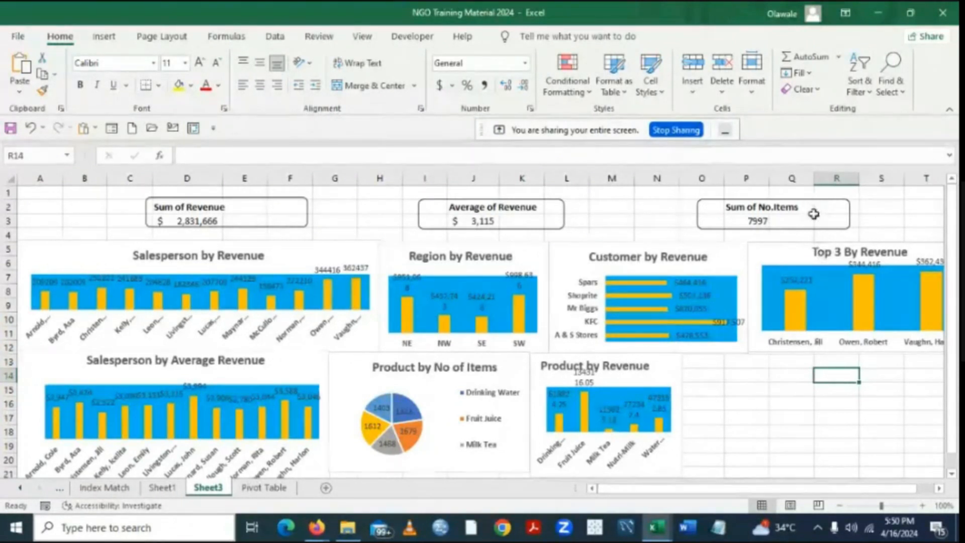
click(813, 216)
click(833, 209)
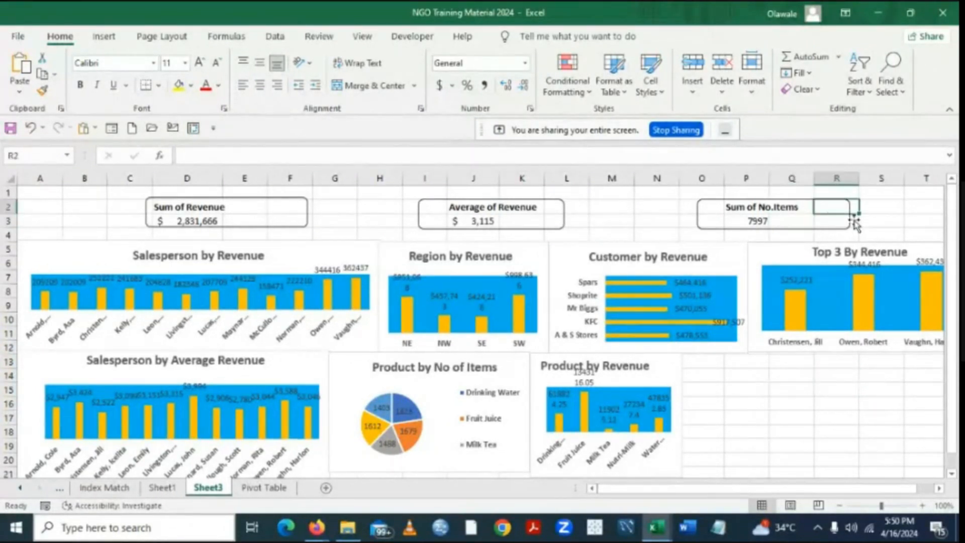
Narrow the outlines of the item total, average revenue and revenue total cards to fit closely around their text.
click(790, 203)
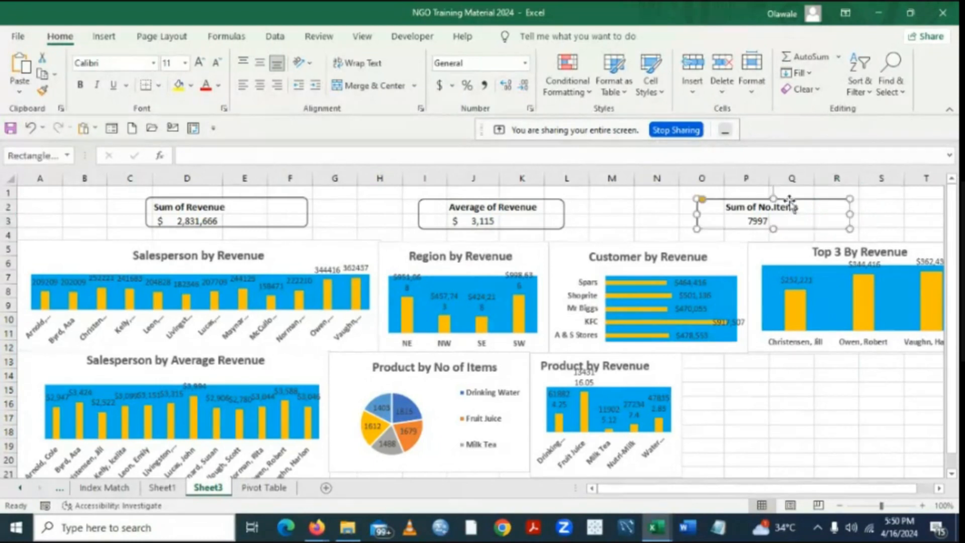
drag(849, 214, 803, 216)
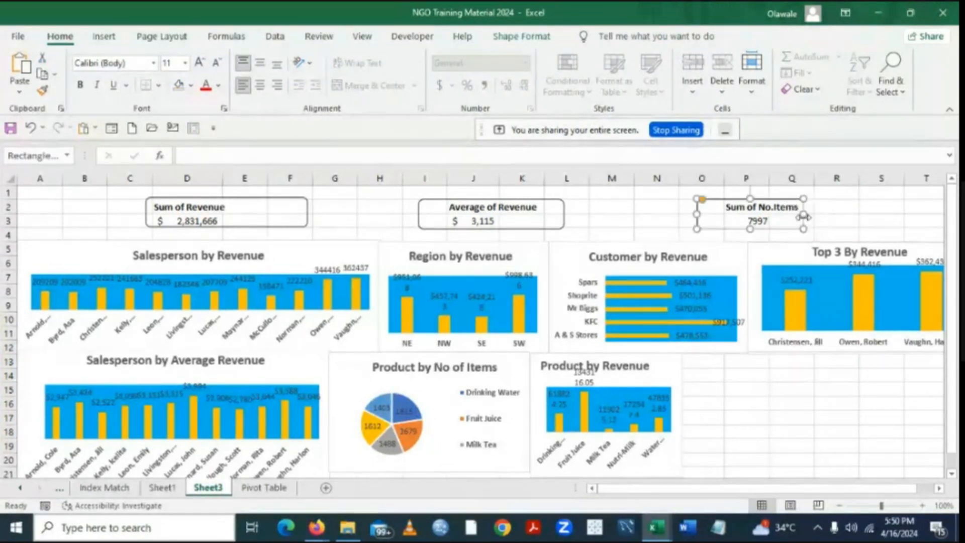
click(553, 220)
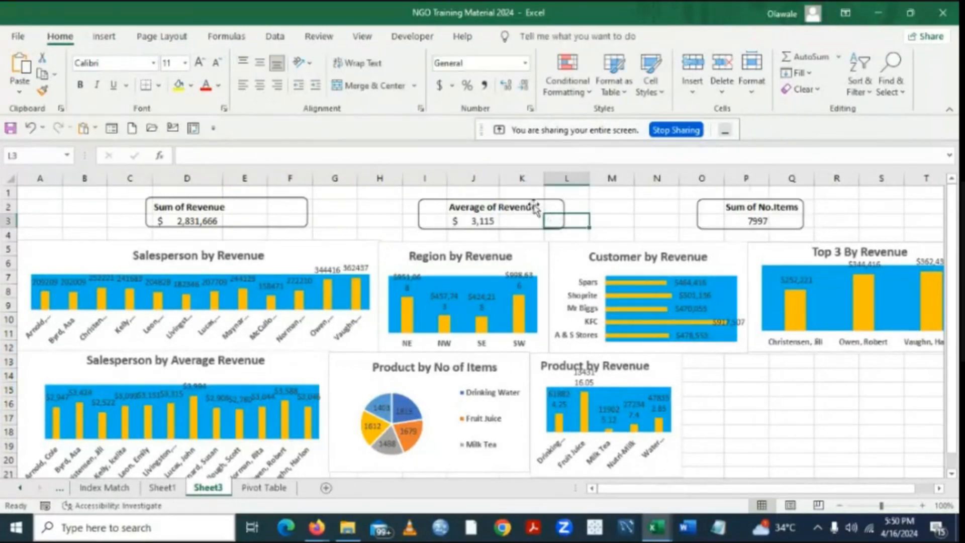
click(536, 208)
drag(564, 214, 538, 213)
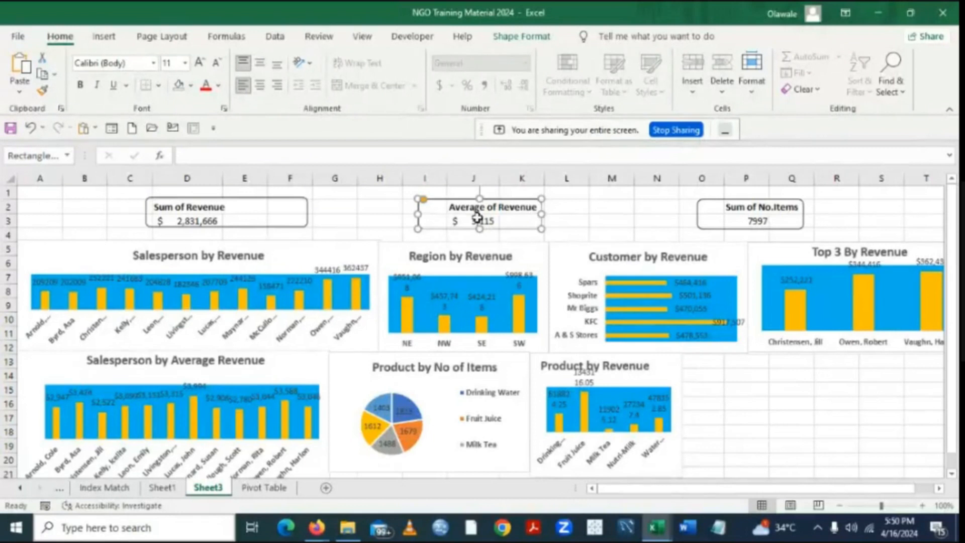
click(284, 213)
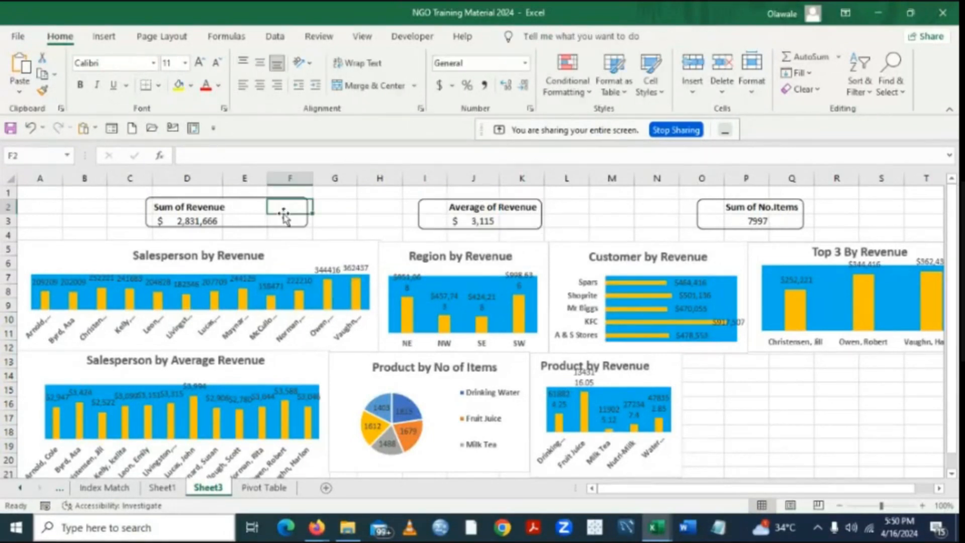
click(218, 198)
drag(307, 212, 240, 214)
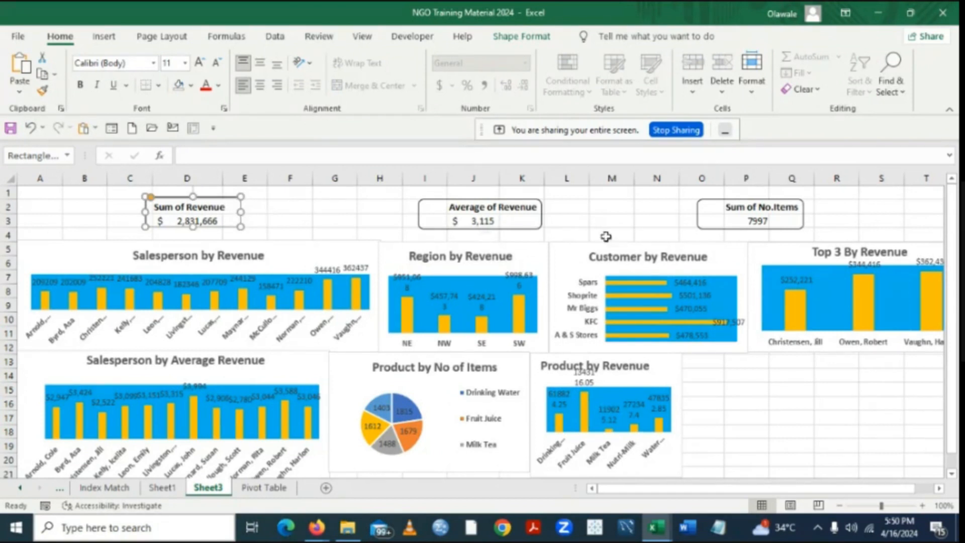
click(771, 413)
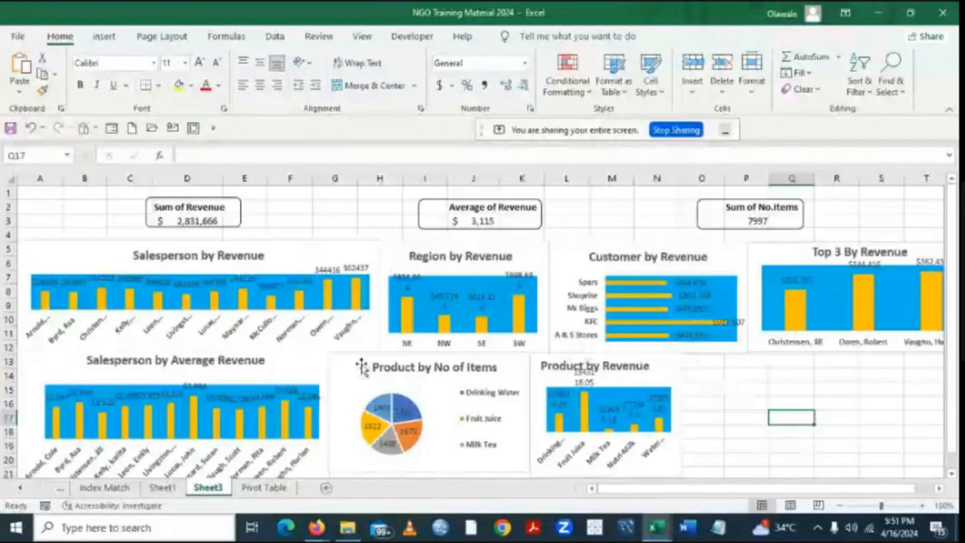
Insert a Date timeline for the Salesperson by Revenue chart and apply the dark yellow timeline style.
click(129, 259)
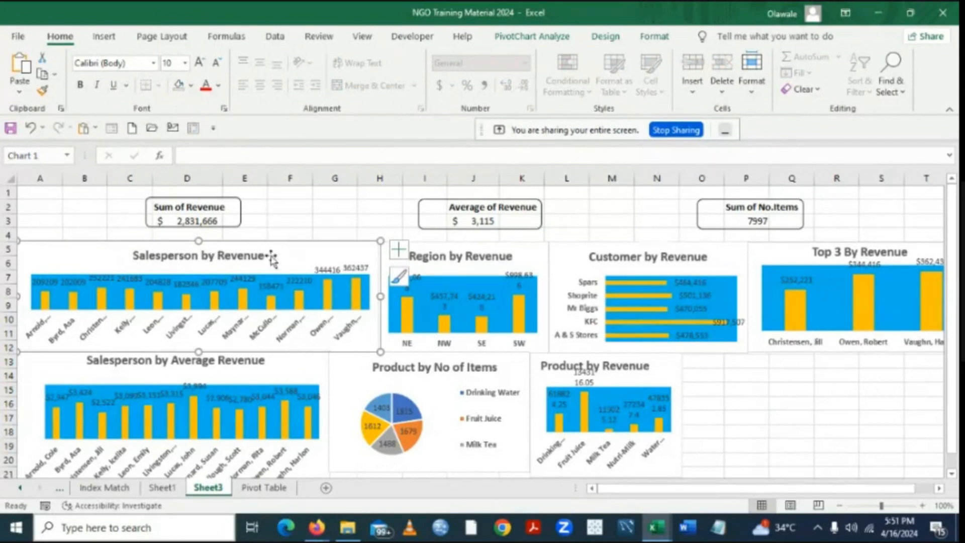
click(100, 36)
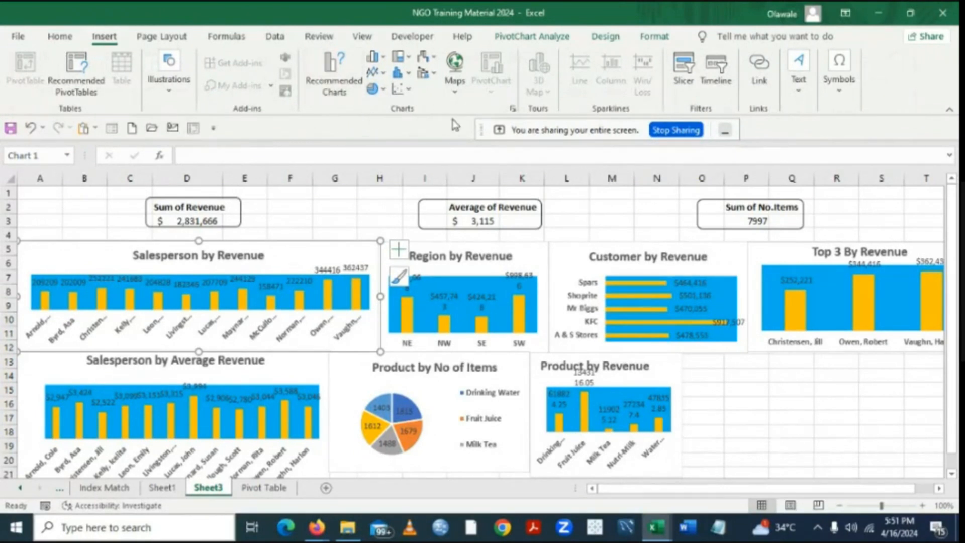
click(532, 36)
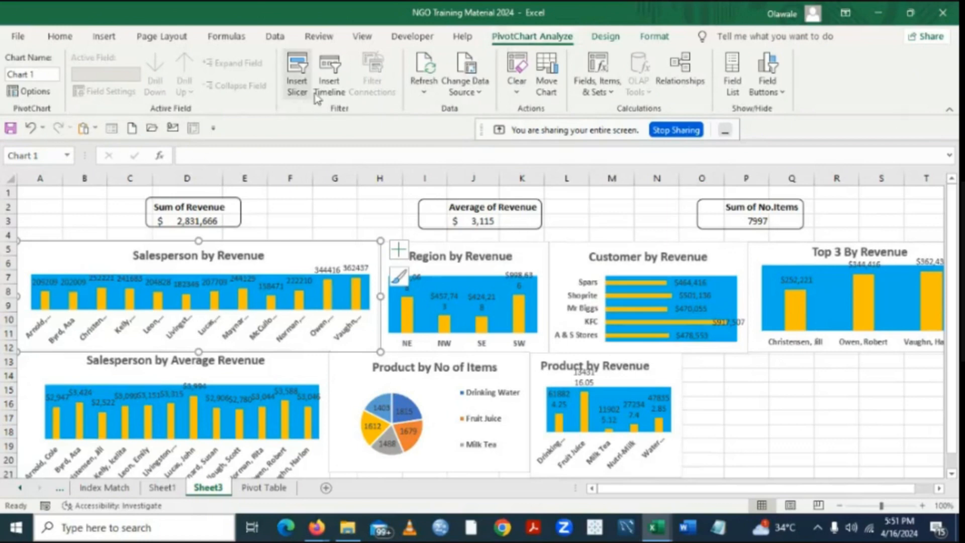
click(330, 86)
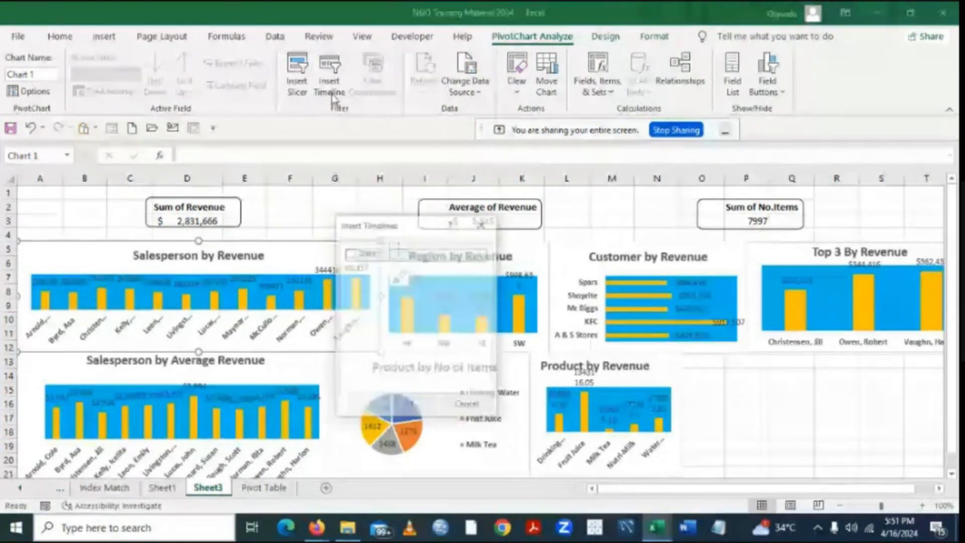
click(350, 254)
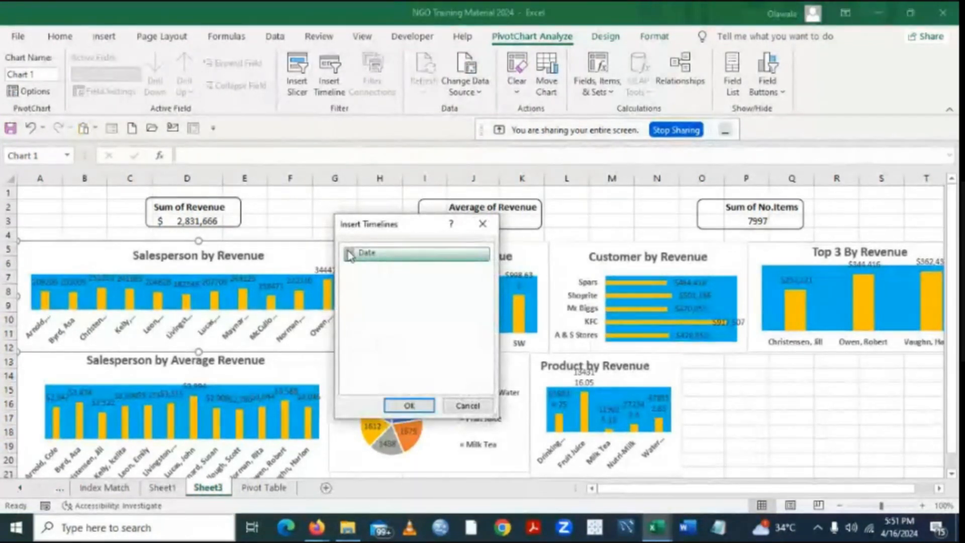
click(410, 405)
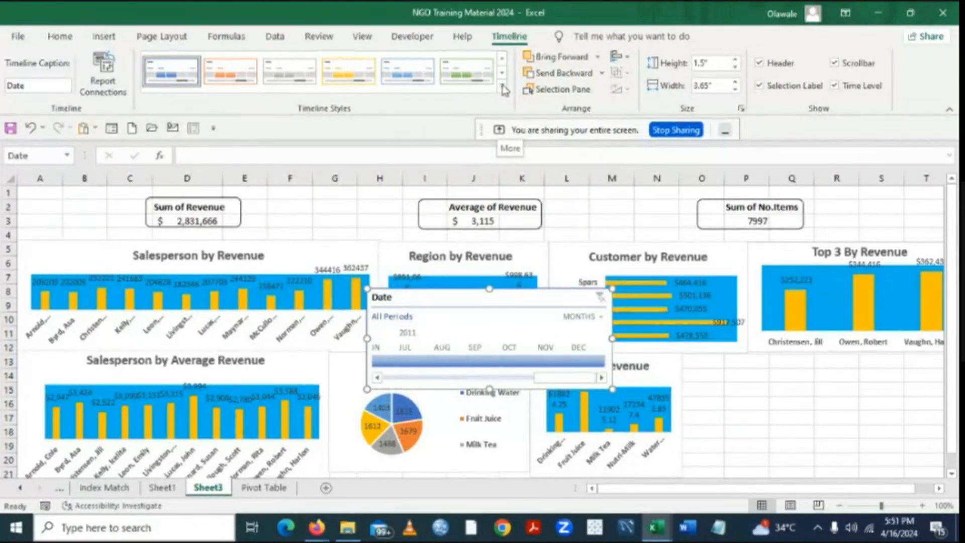
click(503, 89)
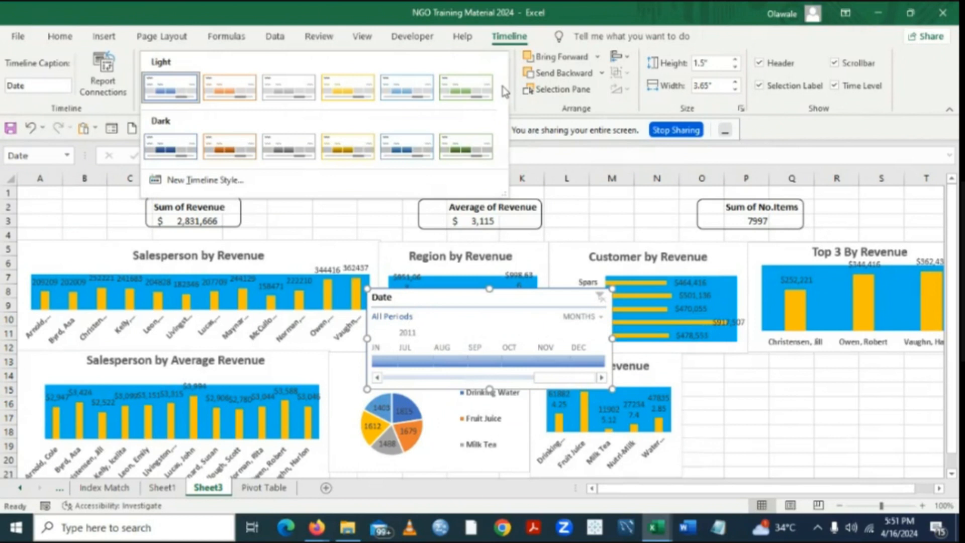
click(345, 149)
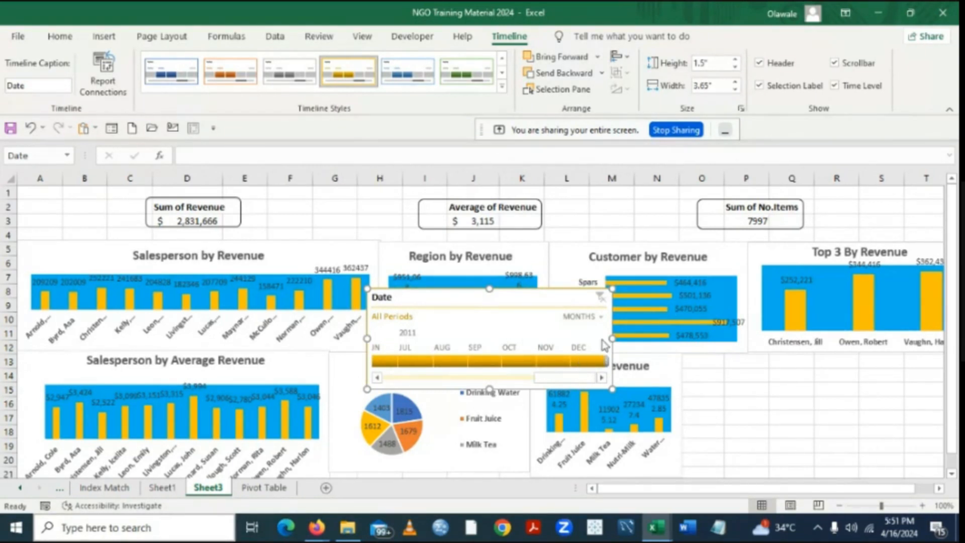
Resize the Date timeline to about 2.47" wide and 1.68" high, placed just right of the Product by Revenue chart.
drag(606, 335, 533, 347)
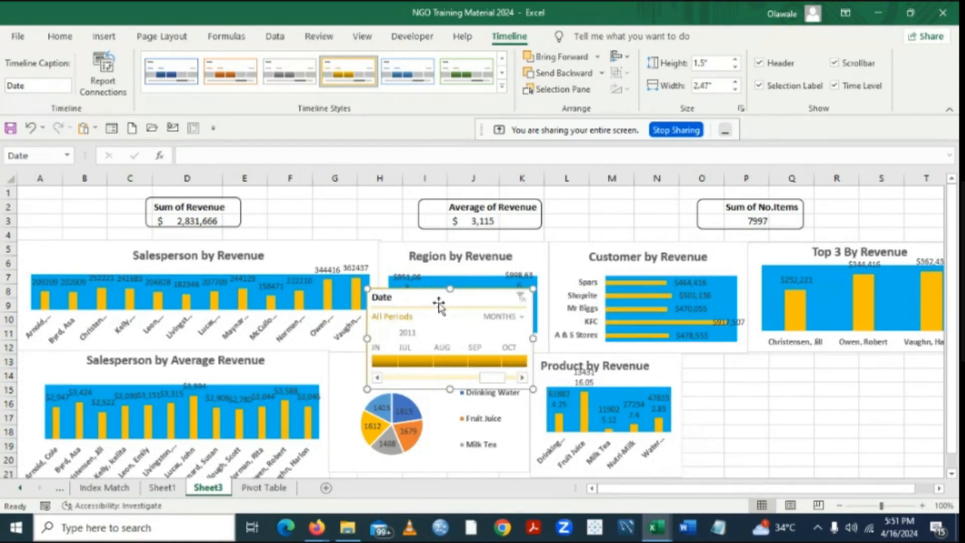
drag(439, 304, 755, 370)
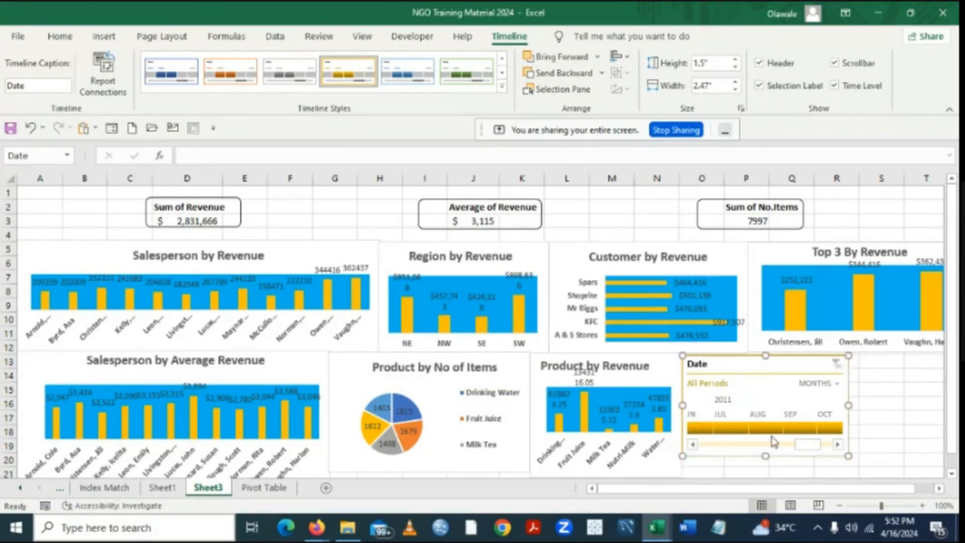
drag(766, 456, 767, 467)
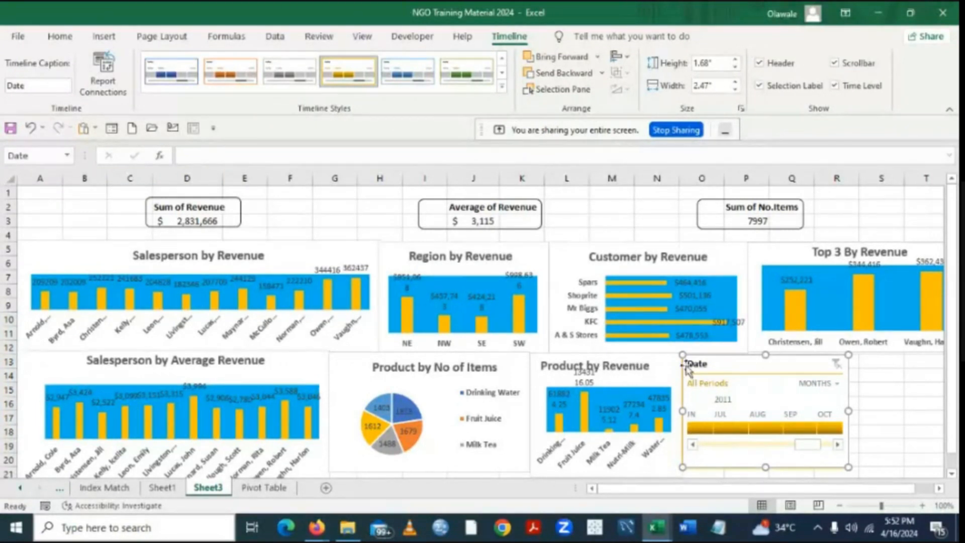
In the Date timeline's report connections, add PivotTable11, PivotTable13, PivotTable15 and PivotTable16.
click(114, 84)
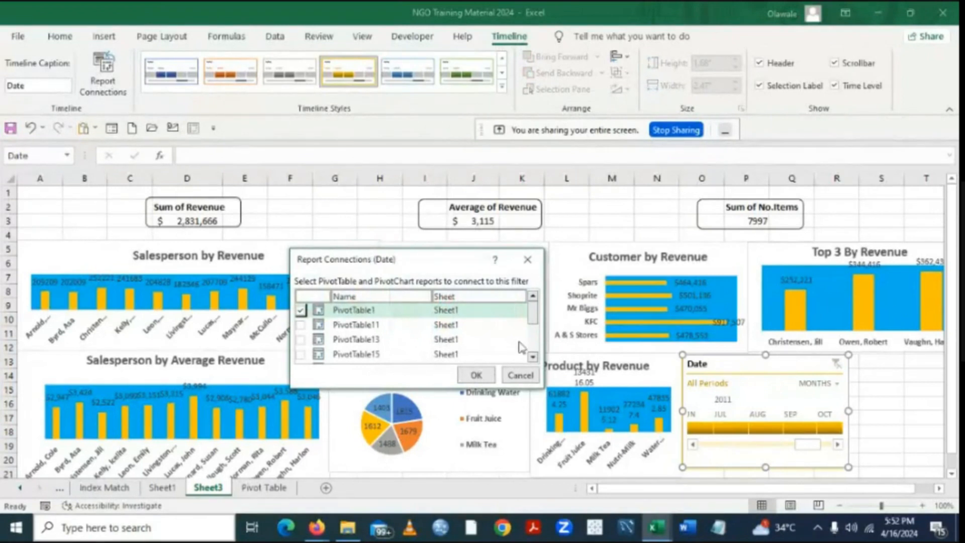
click(300, 325)
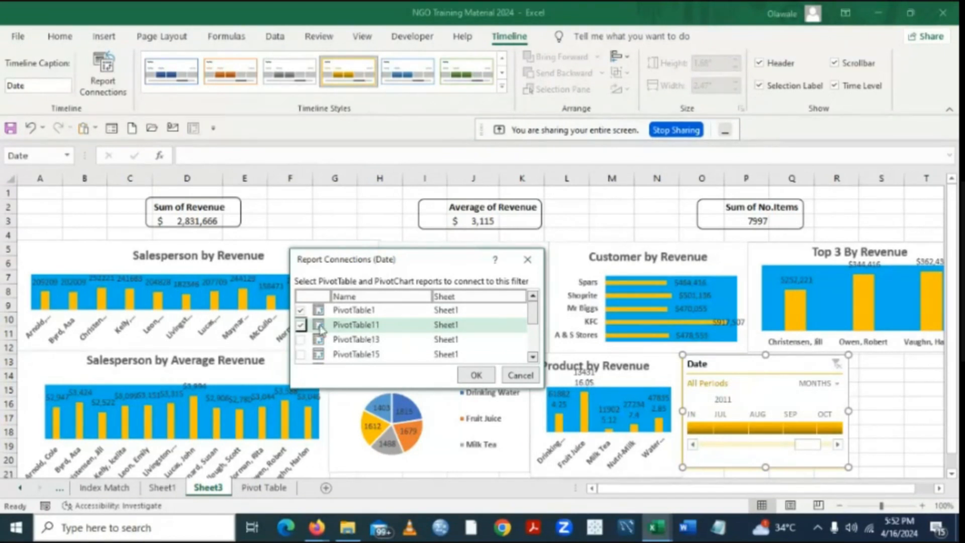
click(300, 340)
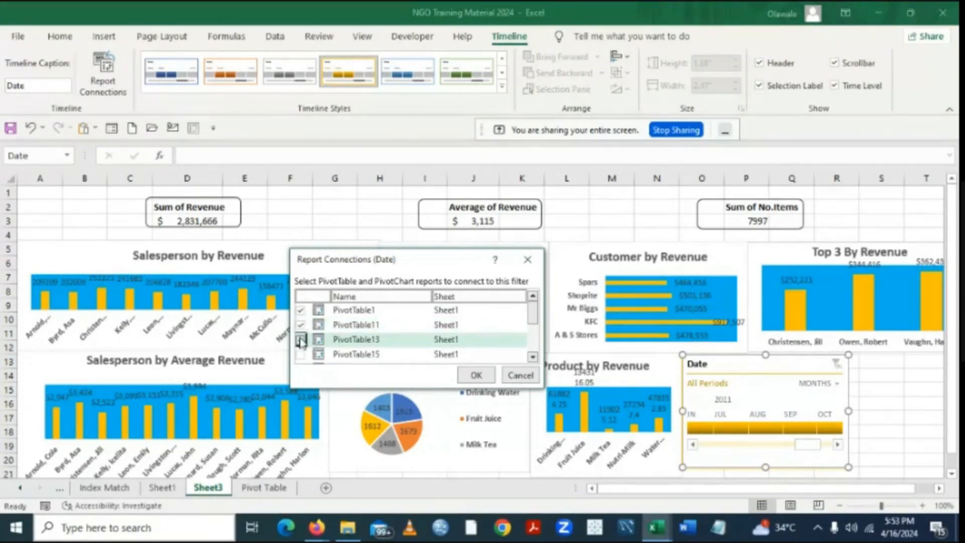
click(301, 355)
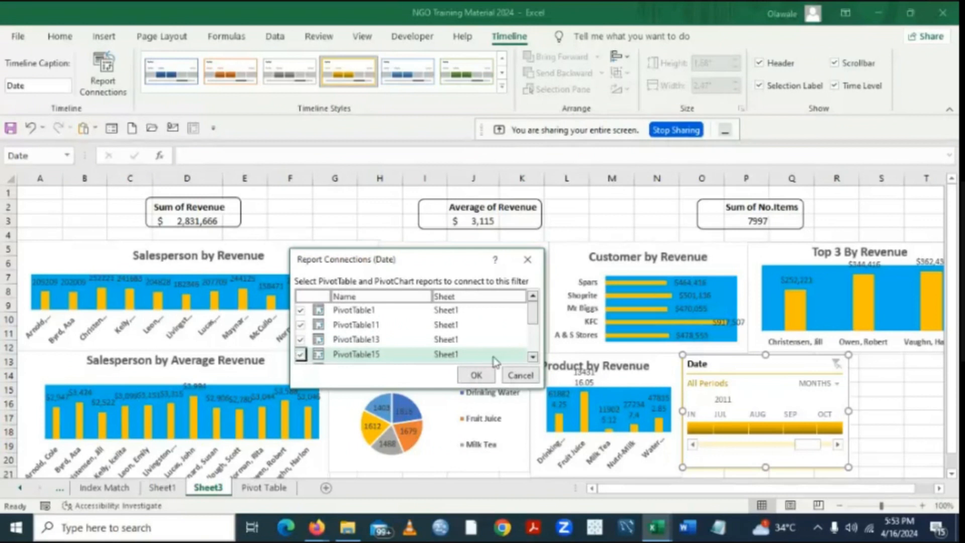
click(533, 360)
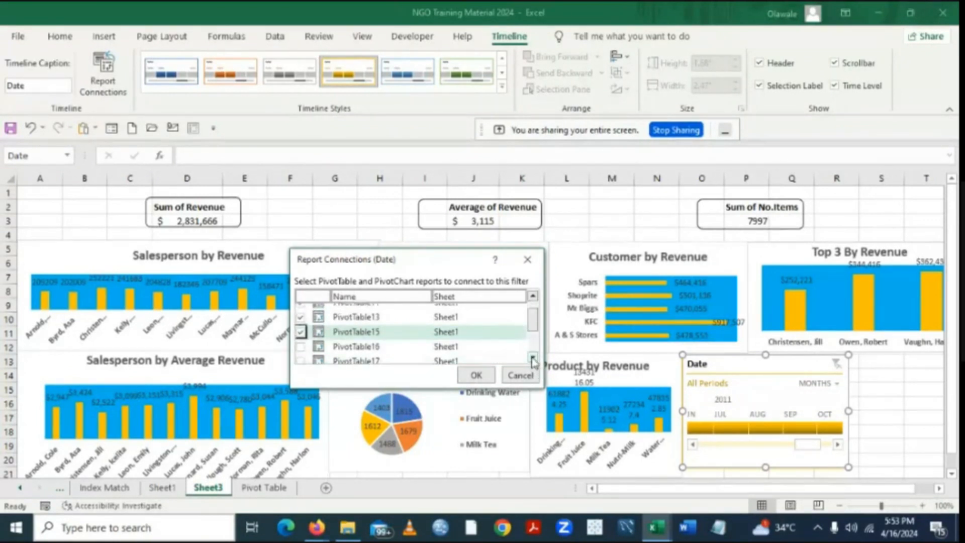
click(300, 347)
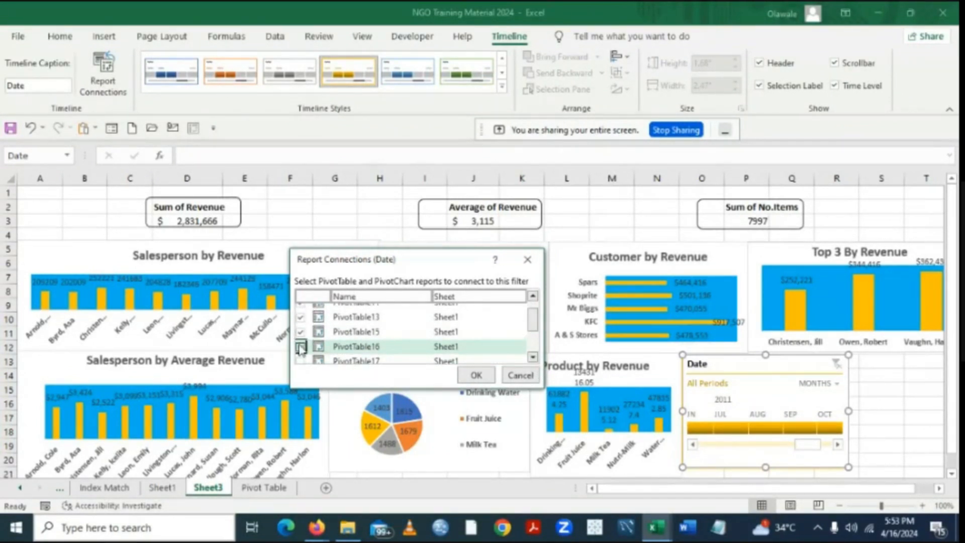
Add PivotTable17, PivotTable2, PivotTable3, PivotTable7 and PivotTable9 to the Date timeline's report connections and apply them.
click(534, 358)
click(533, 358)
click(300, 327)
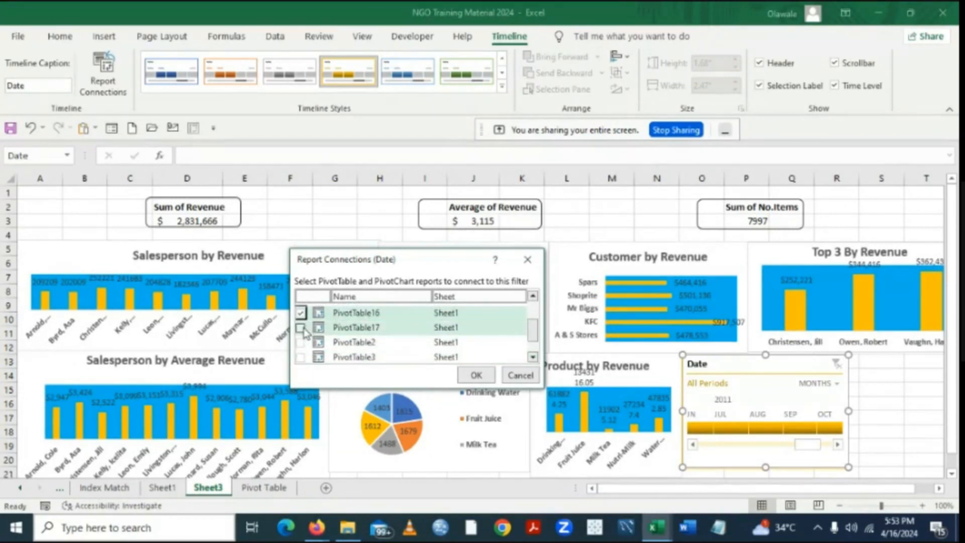
click(301, 342)
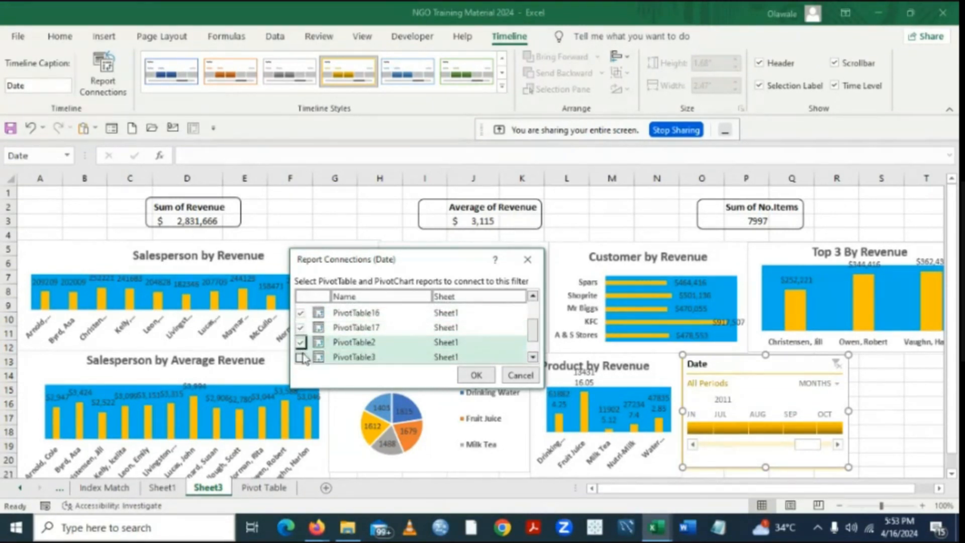
click(301, 357)
click(533, 357)
click(534, 358)
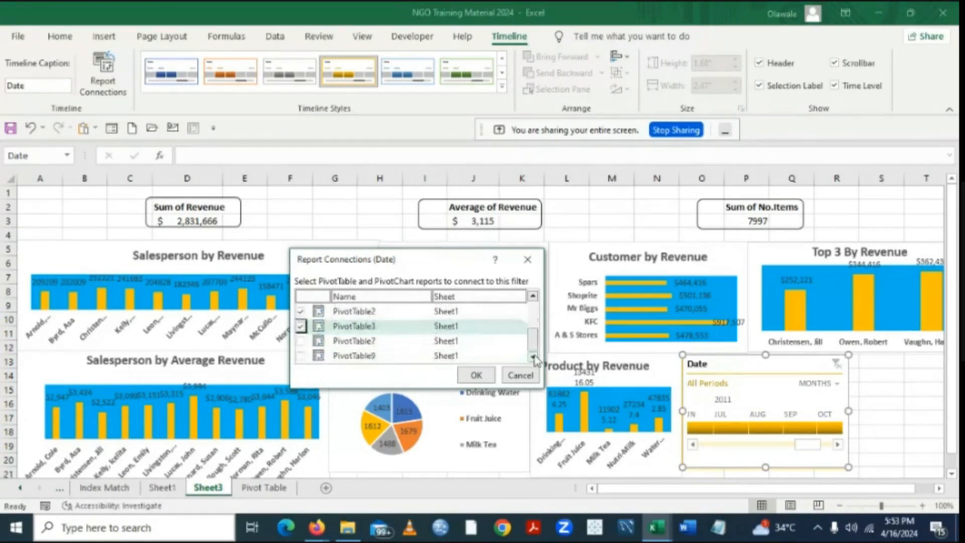
click(301, 342)
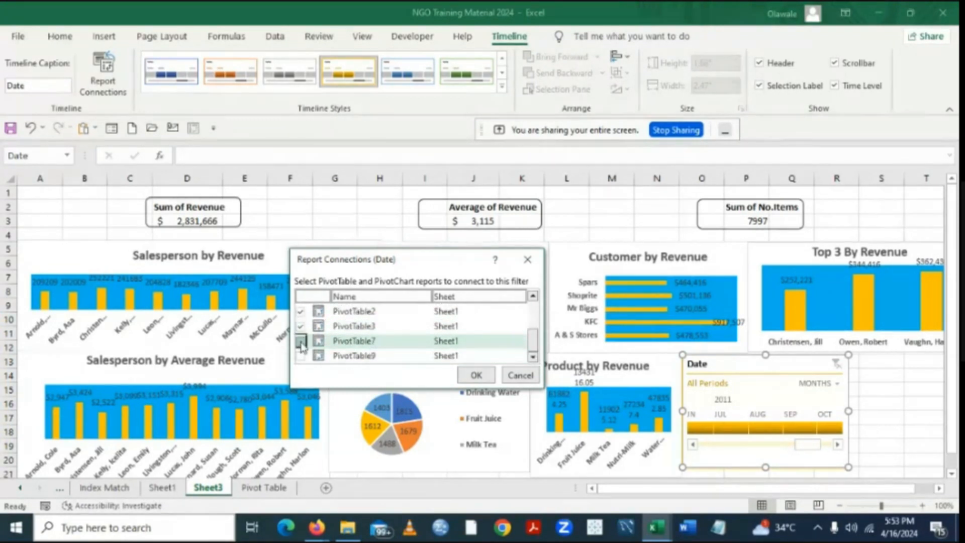
click(300, 357)
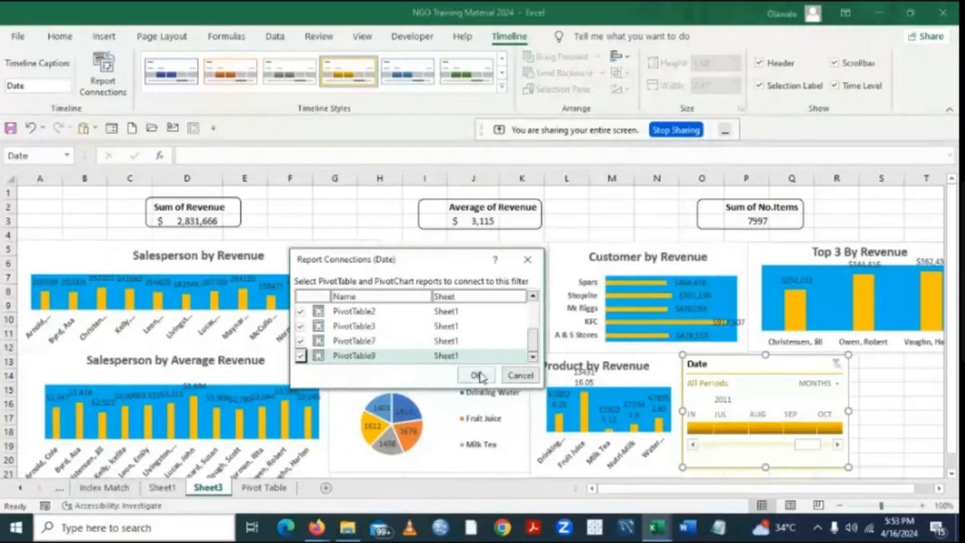
click(475, 376)
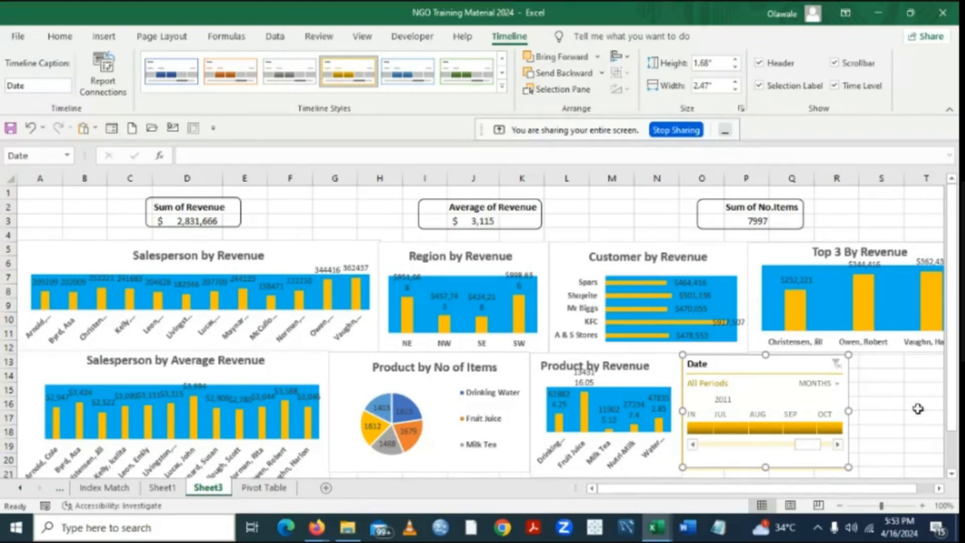
Insert a Region slicer for the Salesperson by Revenue chart and shorten it to about 1.56" high.
click(295, 263)
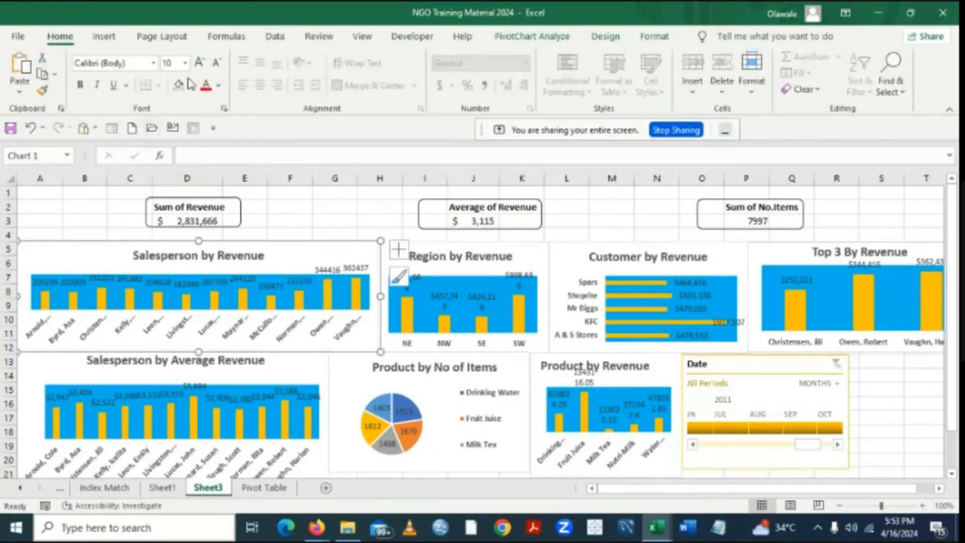
click(104, 37)
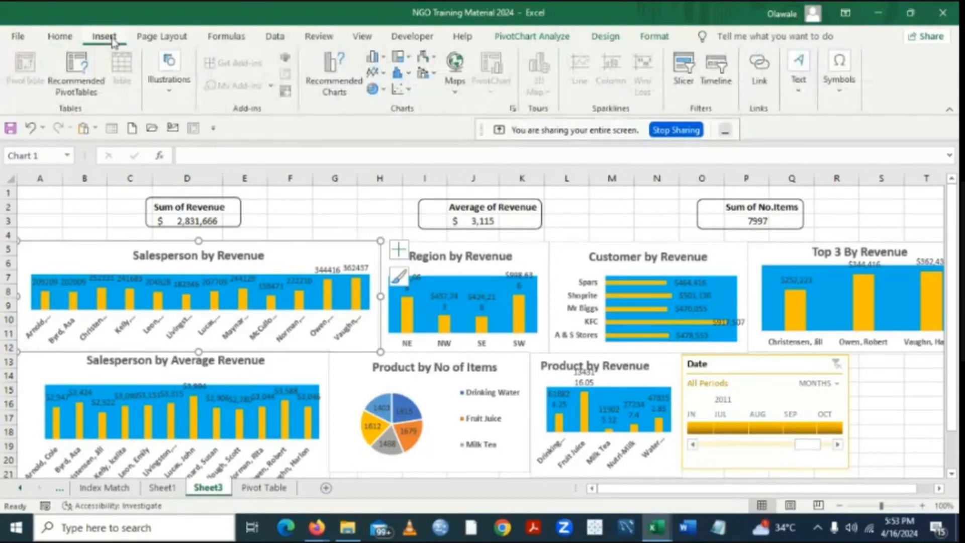
click(543, 35)
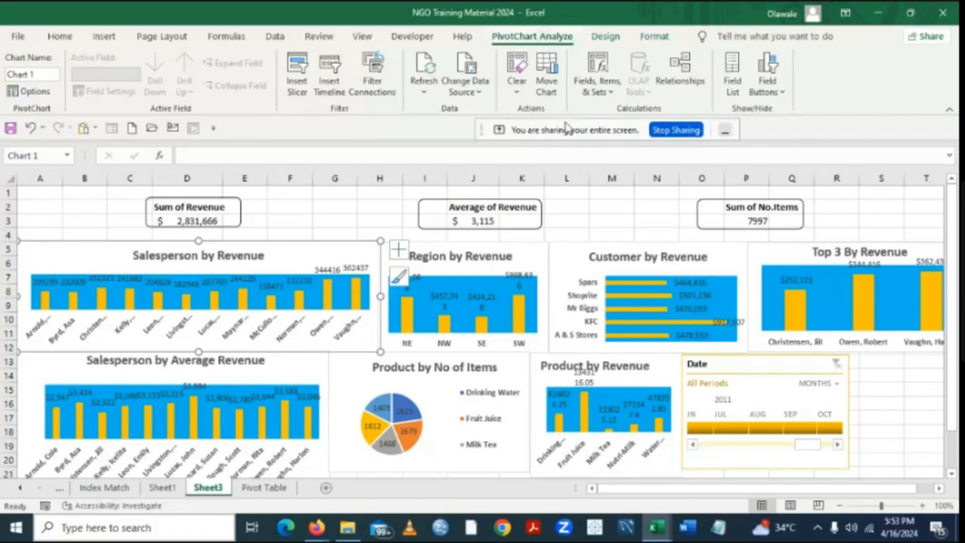
click(298, 87)
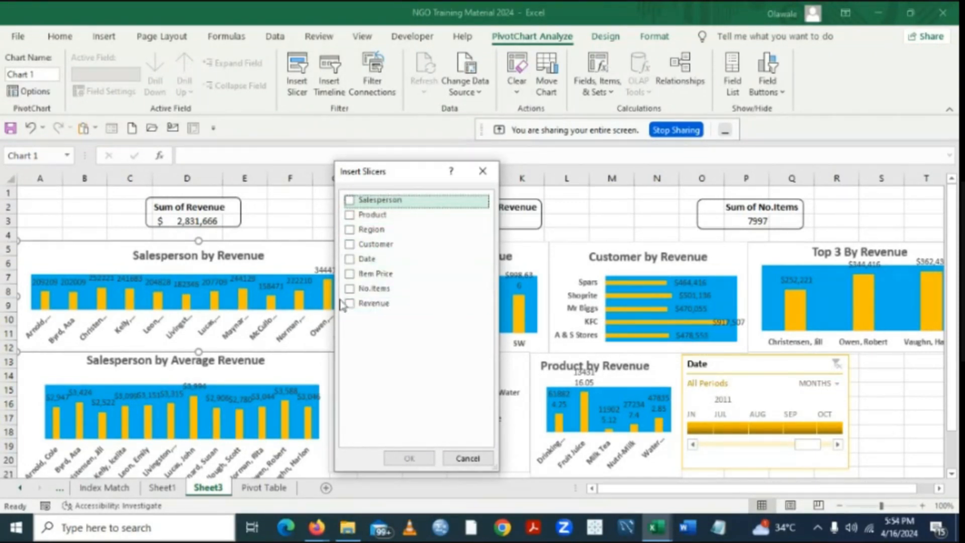
click(351, 231)
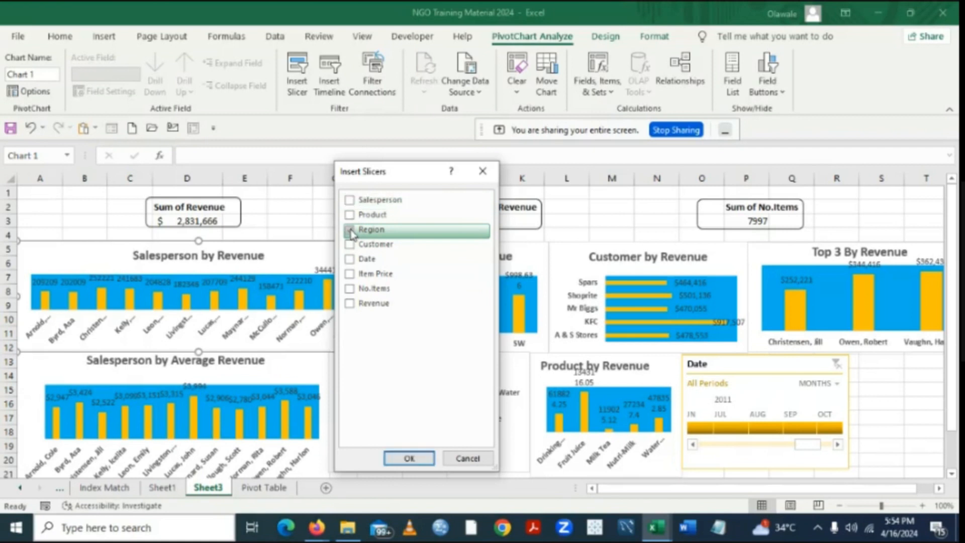
click(410, 459)
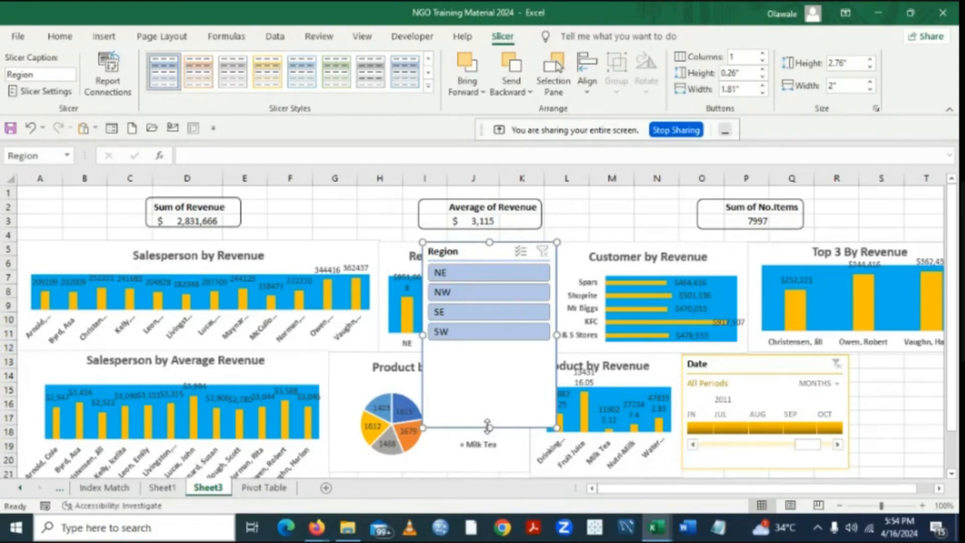
drag(488, 426, 492, 346)
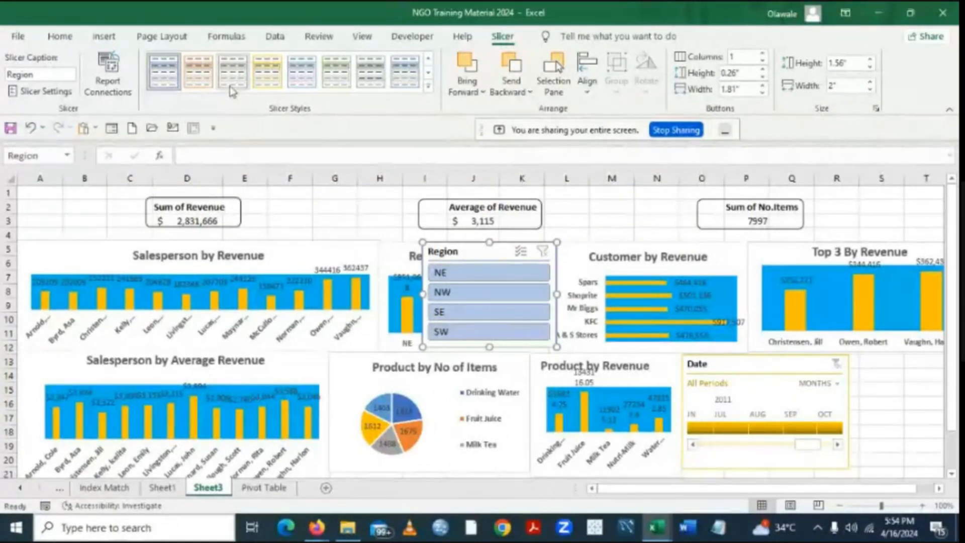
In the Region slicer's report connections, add PivotTable11, PivotTable13, PivotTable15, PivotTable16, PivotTable17 and PivotTable2.
click(108, 85)
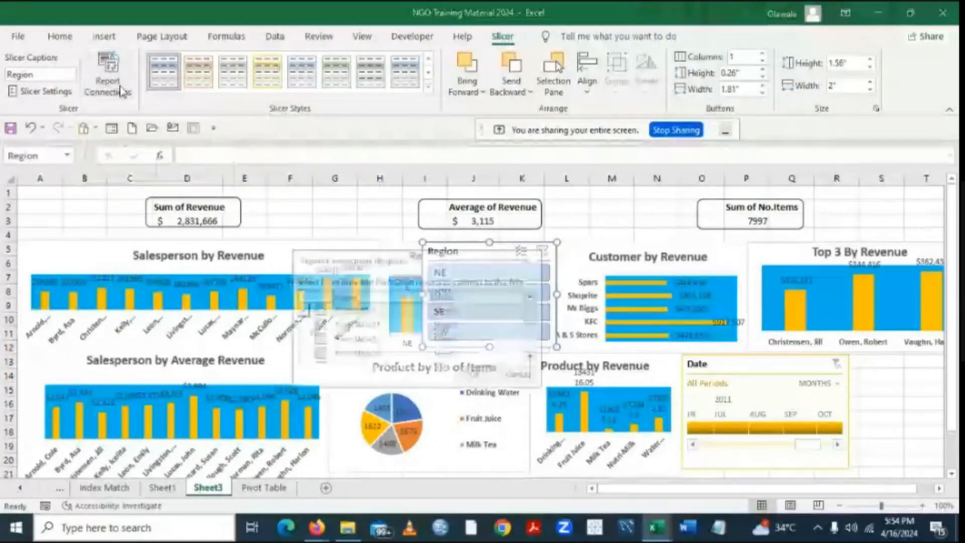
click(300, 324)
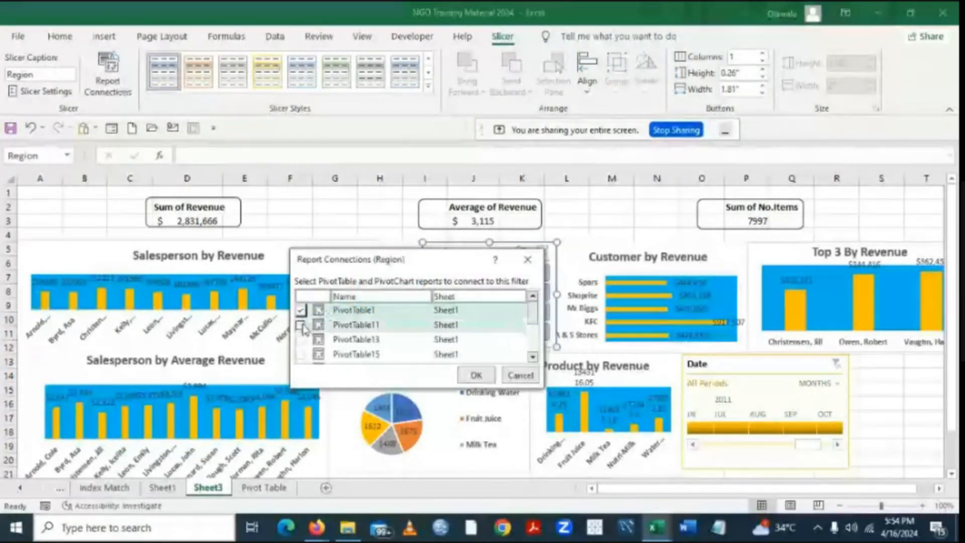
click(301, 340)
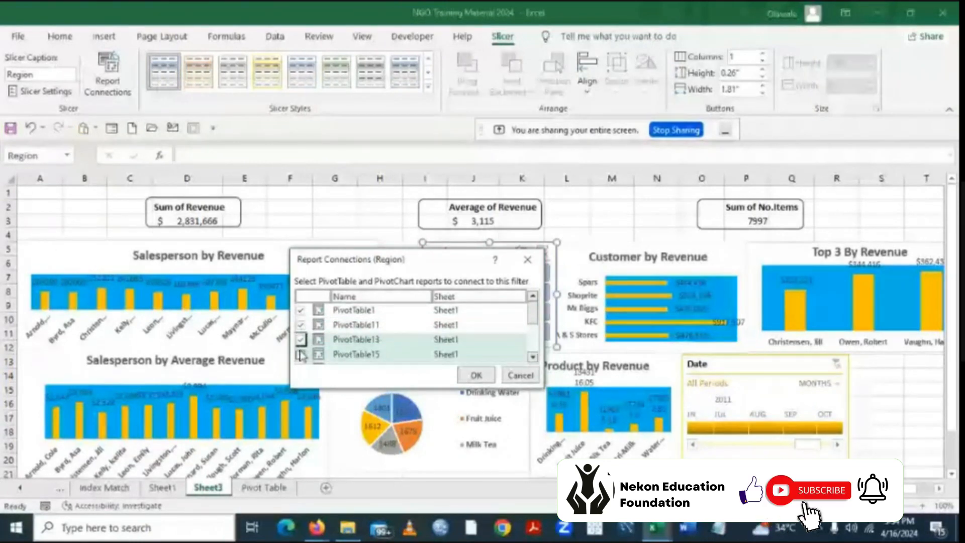
click(301, 354)
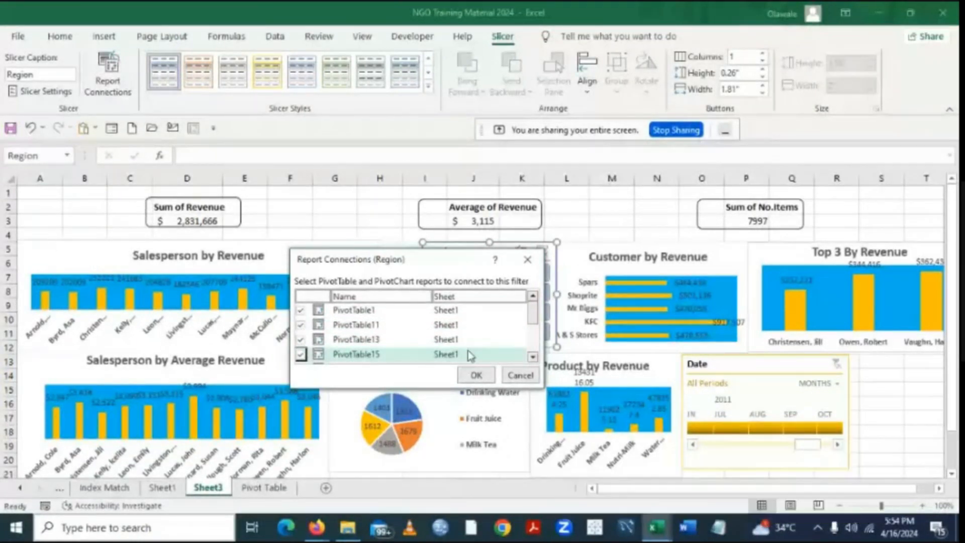
scroll(533, 361, down, 1)
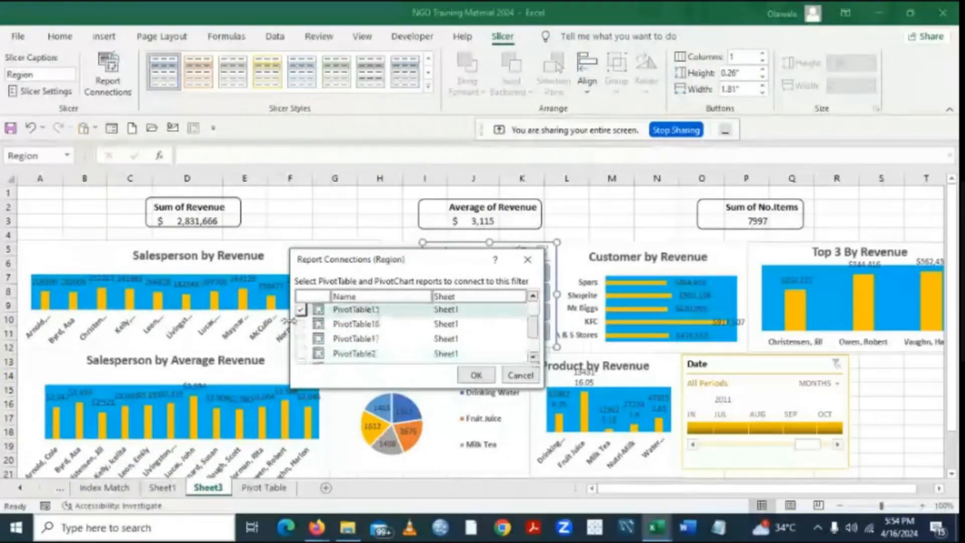
click(301, 324)
click(300, 339)
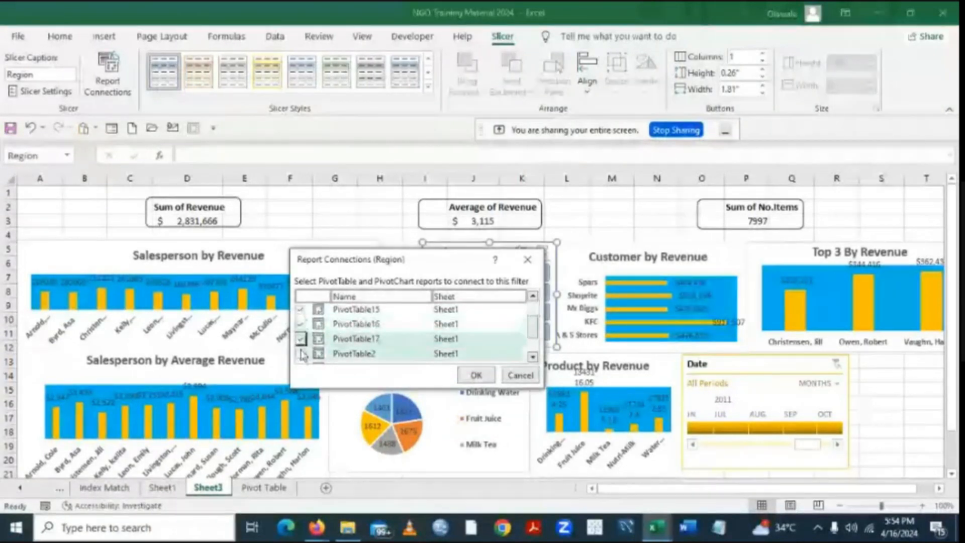
click(300, 354)
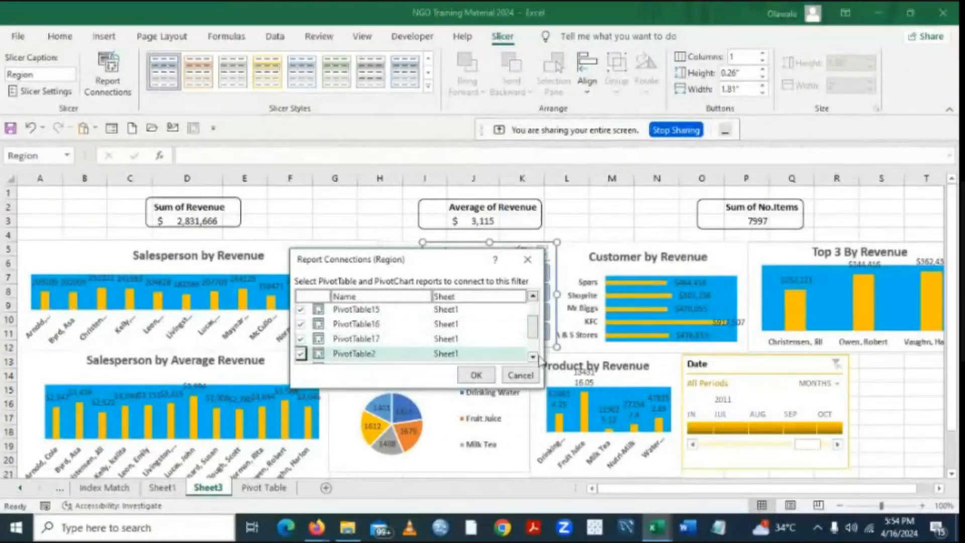
Add PivotTable3, PivotTable7 and PivotTable9 to the Region slicer's report connections and apply them.
scroll(480, 349, down, 2)
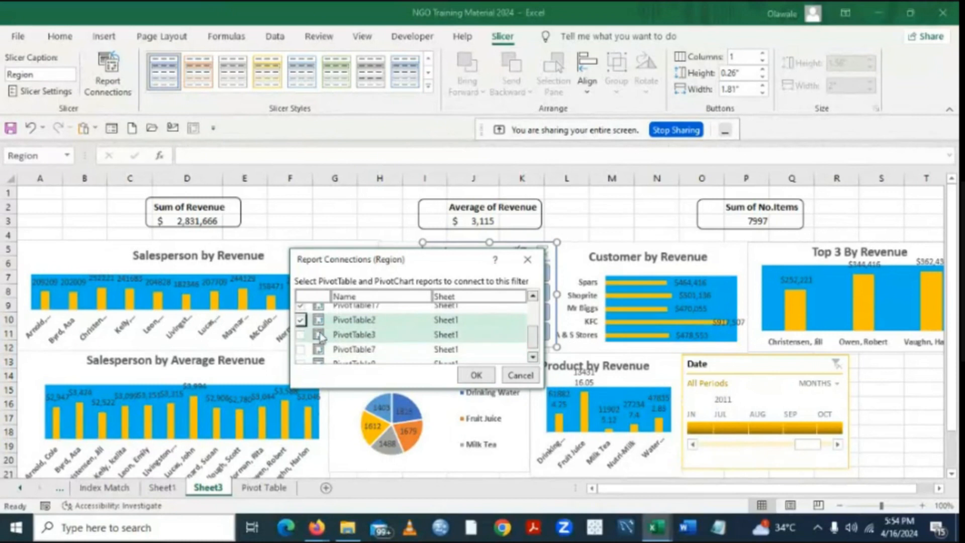
click(300, 334)
click(300, 348)
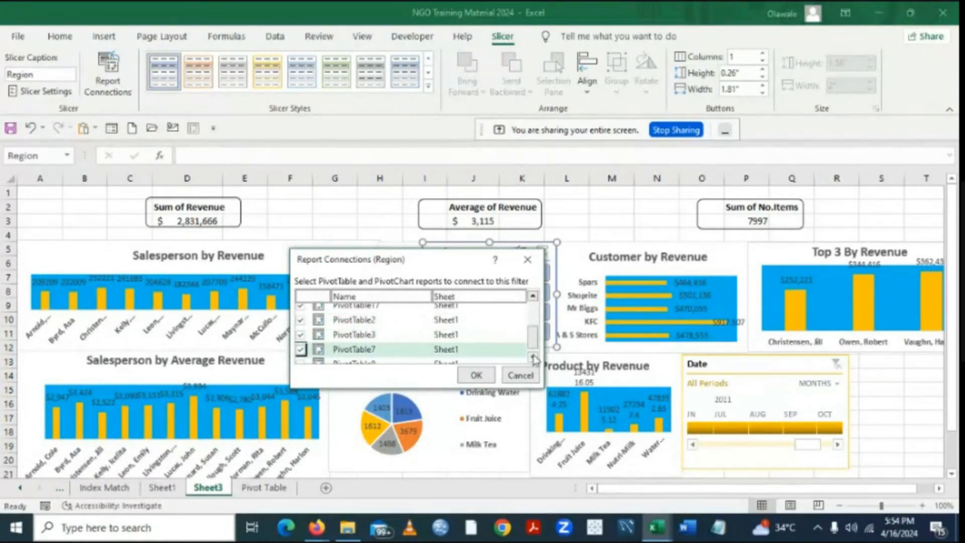
click(533, 356)
click(301, 357)
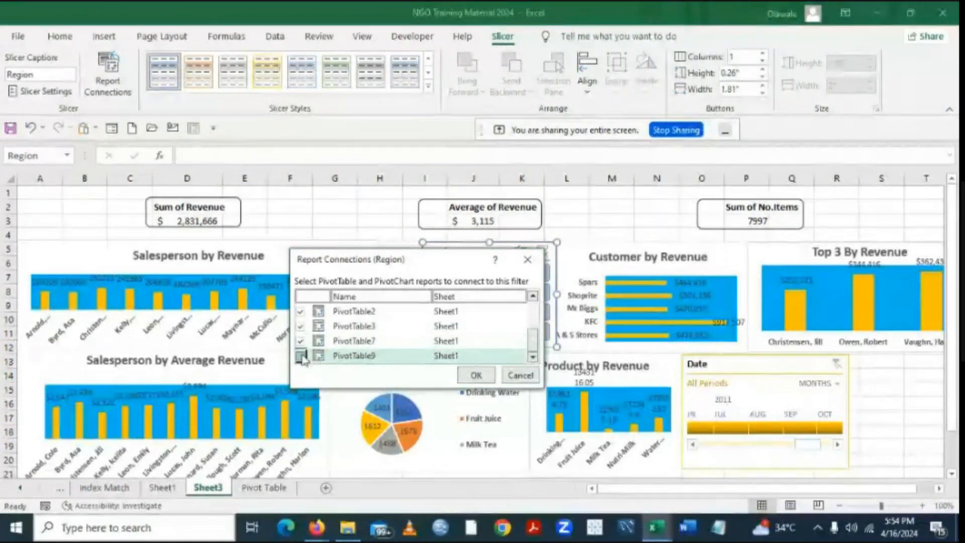
click(480, 373)
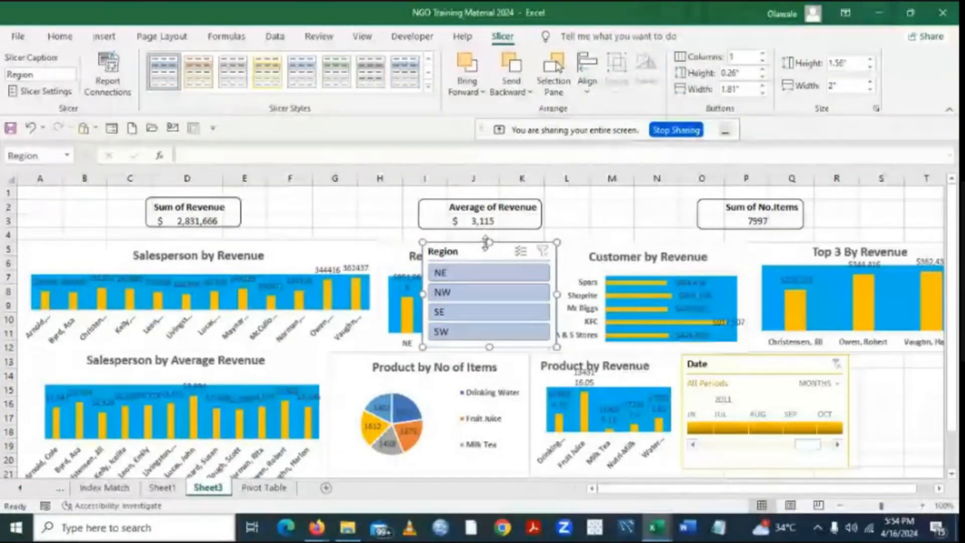
Apply the dark yellow slicer style to the Region slicer, trying the dark orange style for comparison.
click(429, 91)
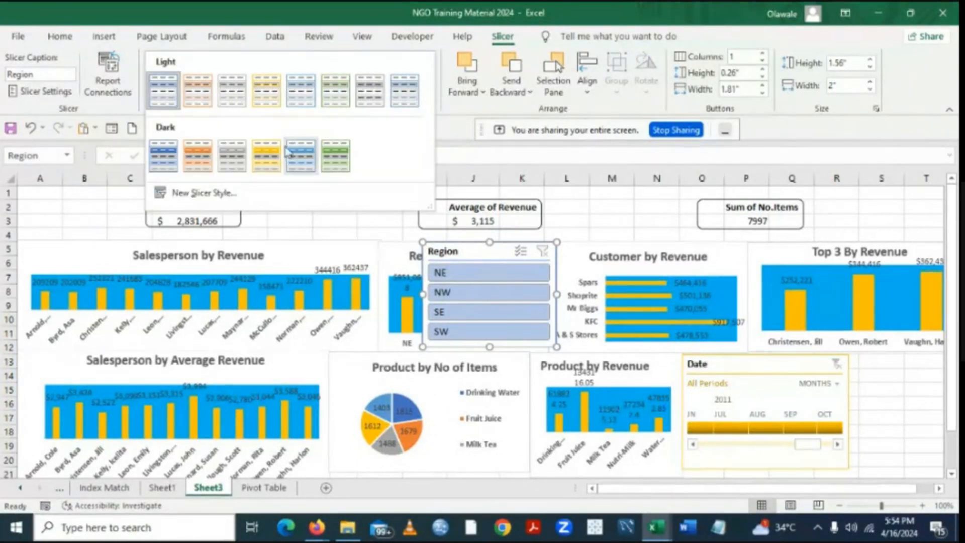
click(266, 160)
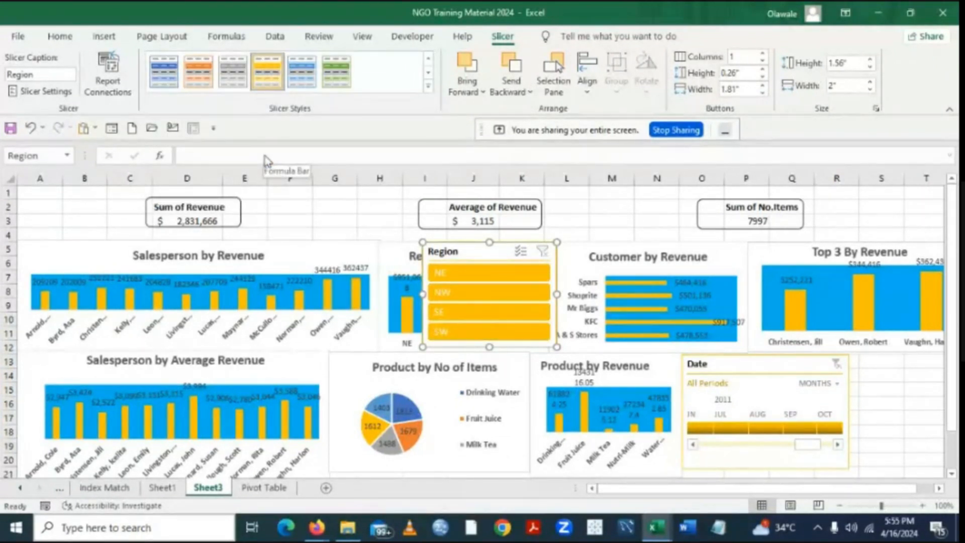
click(200, 70)
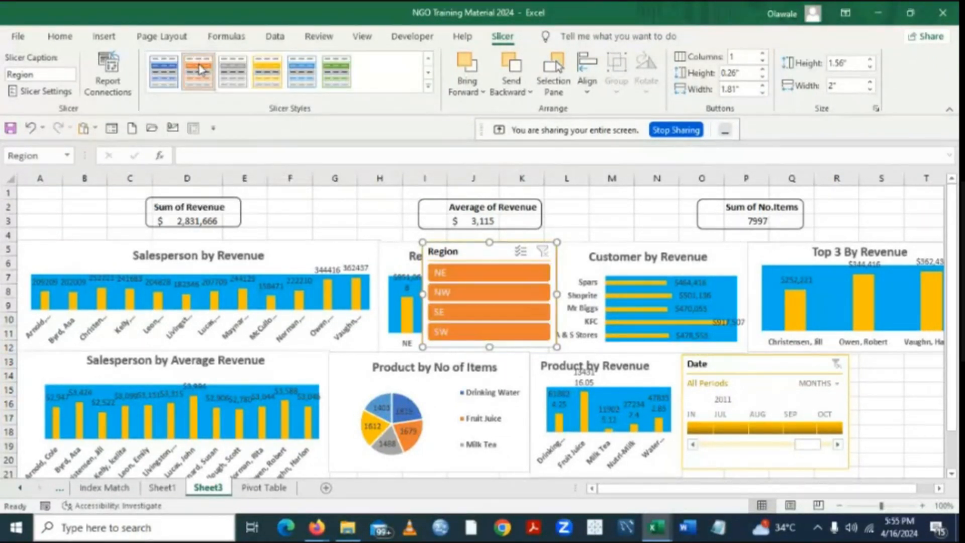
click(271, 76)
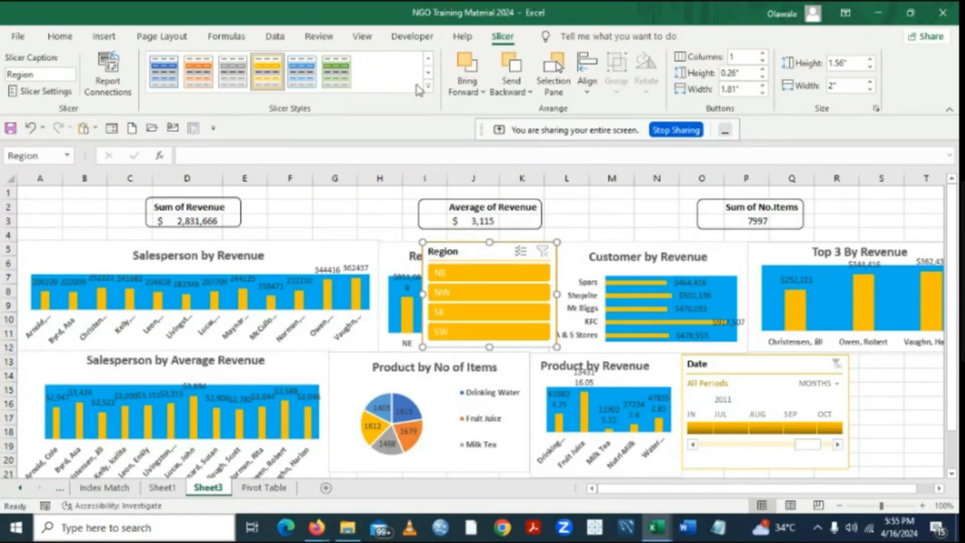
click(430, 88)
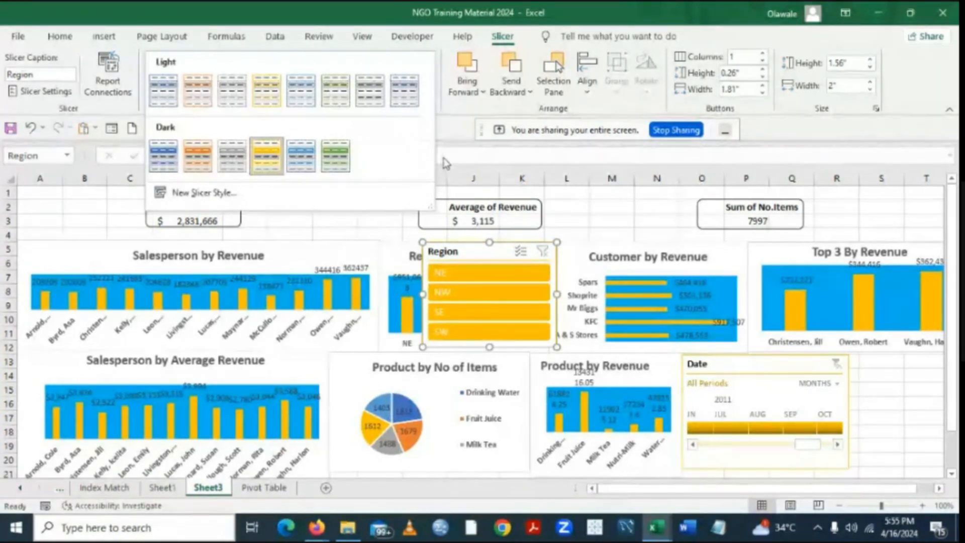
click(885, 211)
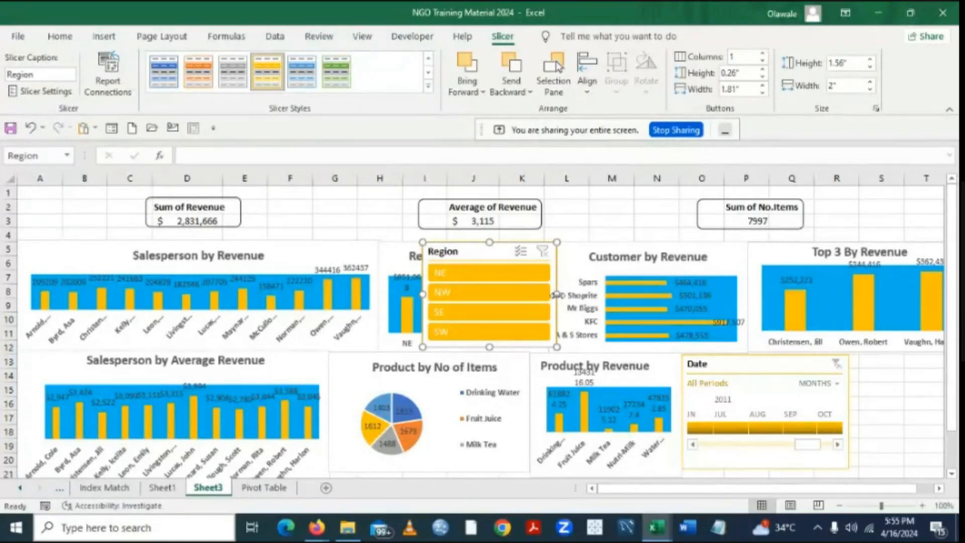
Resize the Region slicer to about 1.34" wide and 1.7" high, placed just right of the Date timeline.
drag(557, 295, 506, 296)
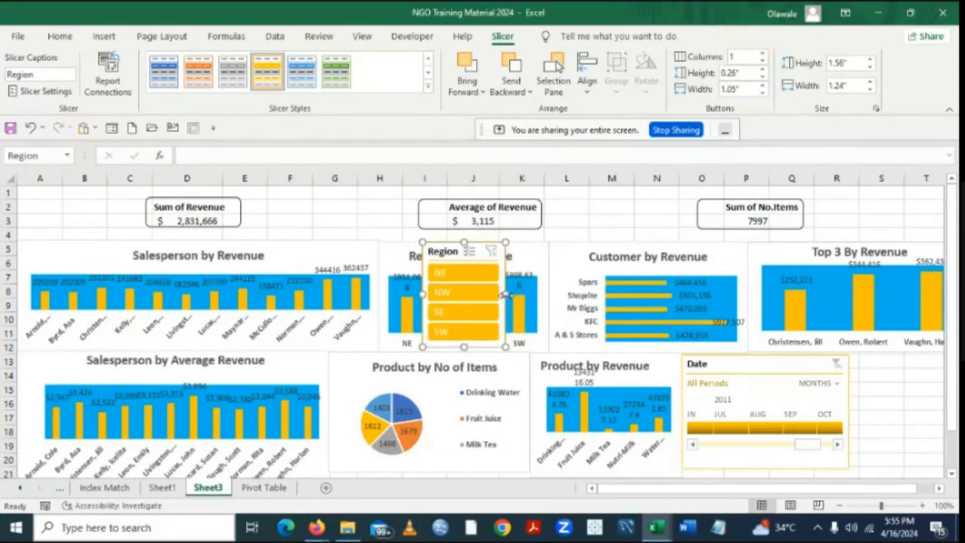
drag(505, 295, 491, 296)
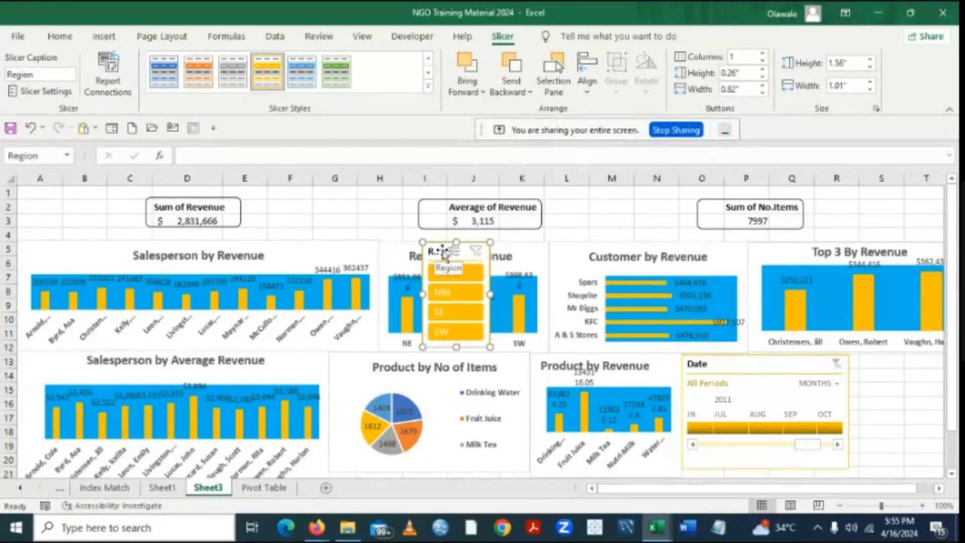
drag(445, 253, 868, 357)
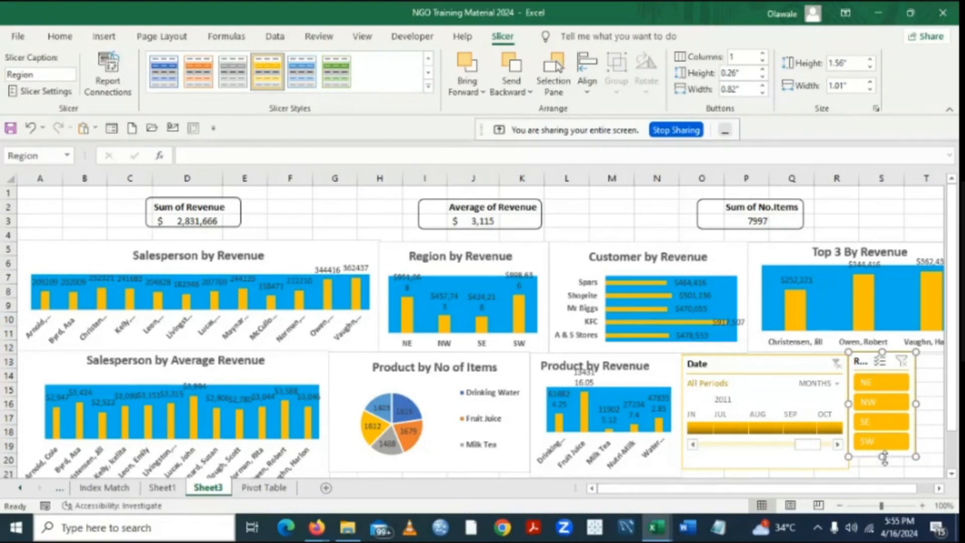
drag(884, 458, 884, 466)
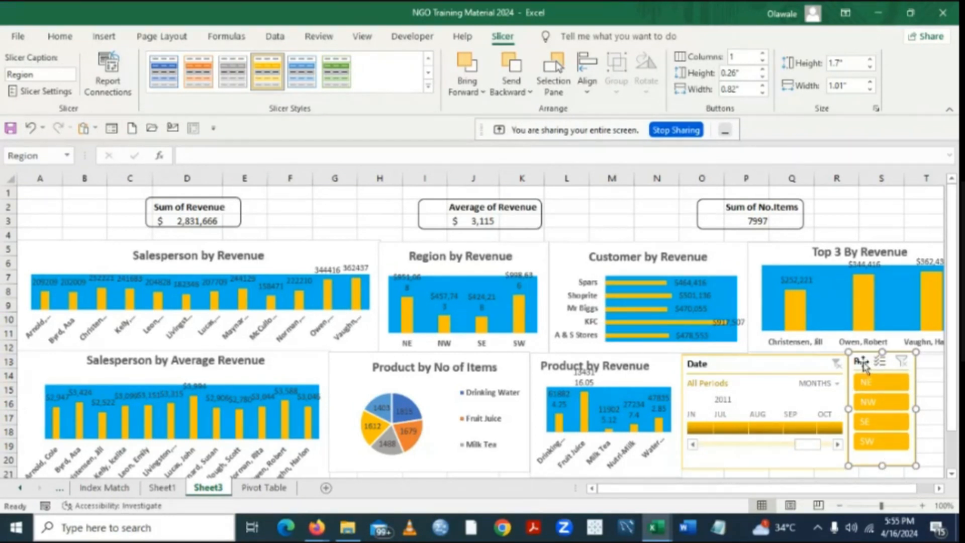
drag(864, 366, 821, 366)
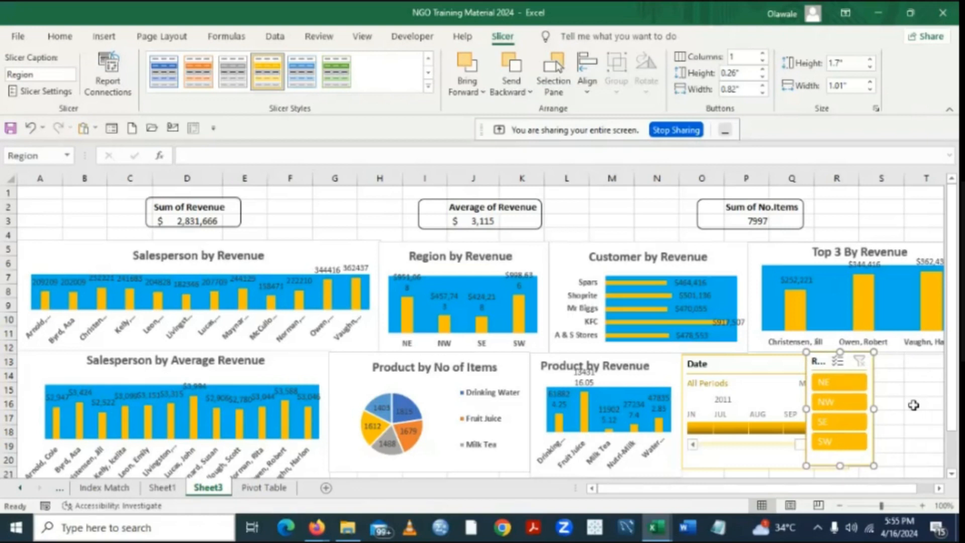
drag(874, 407, 900, 405)
drag(896, 405, 896, 408)
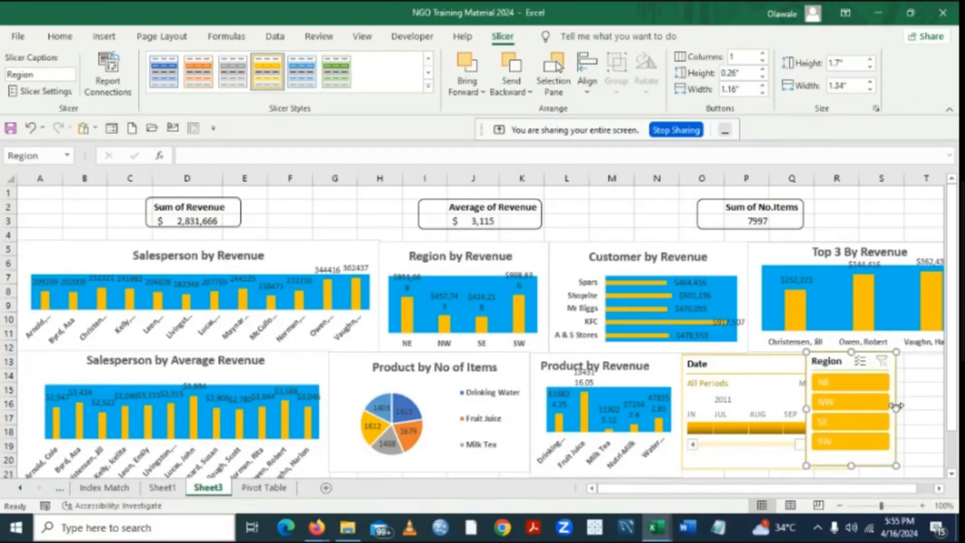
drag(839, 360, 884, 360)
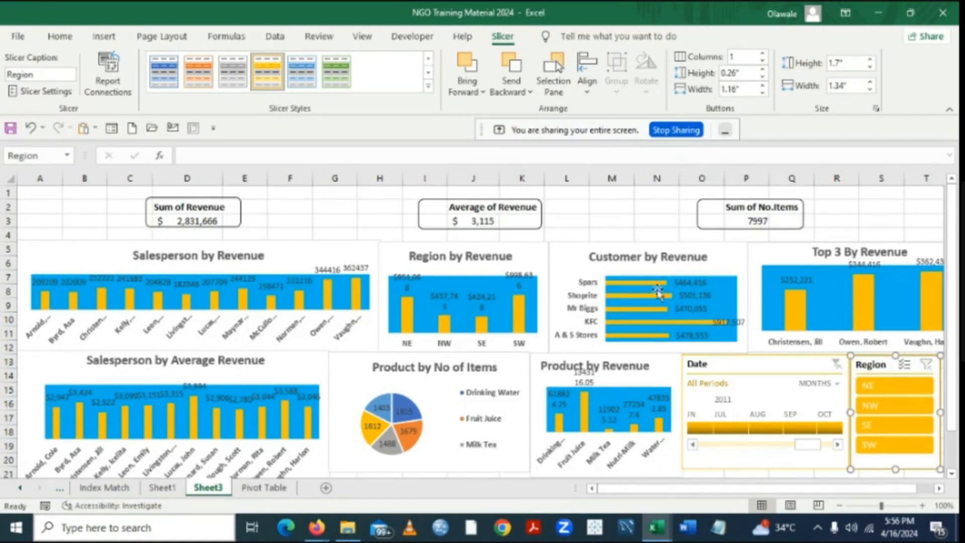
click(587, 206)
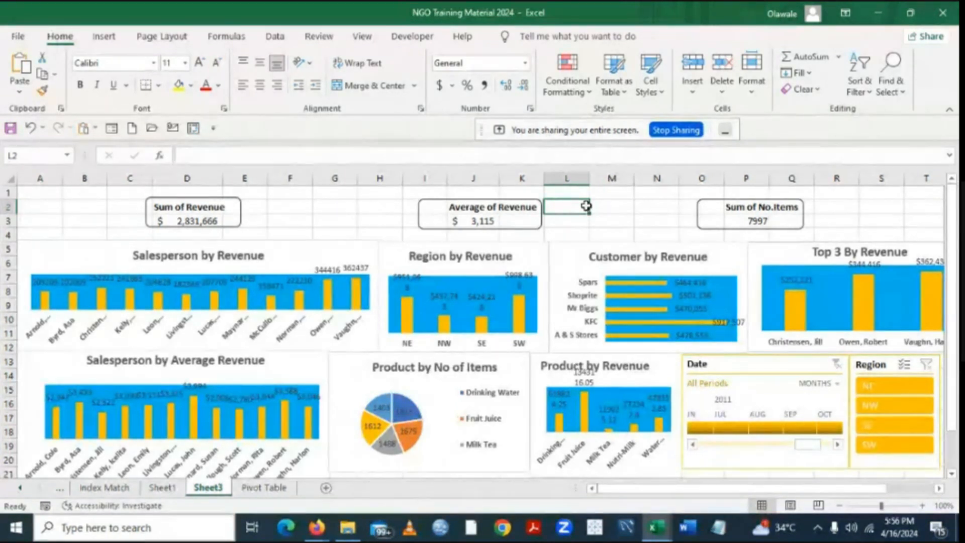
click(866, 366)
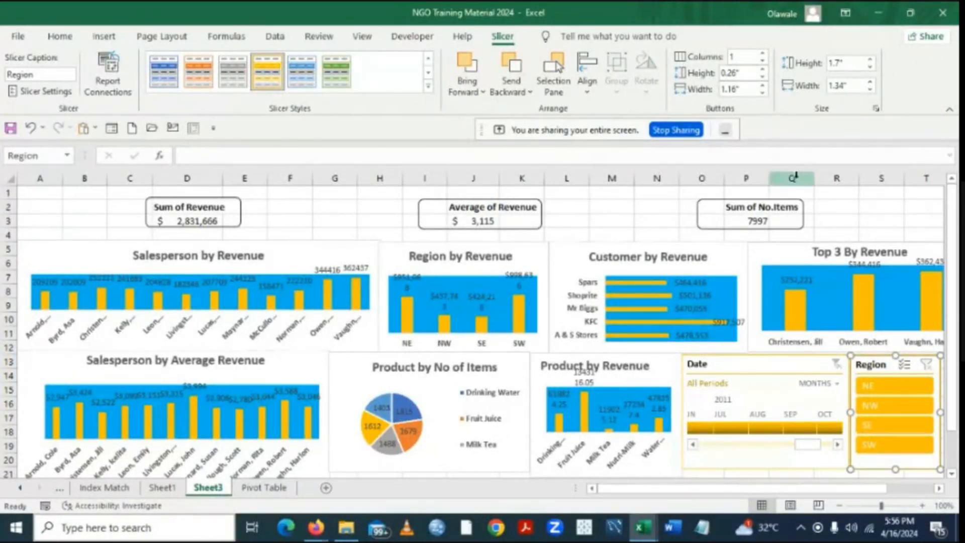
click(623, 211)
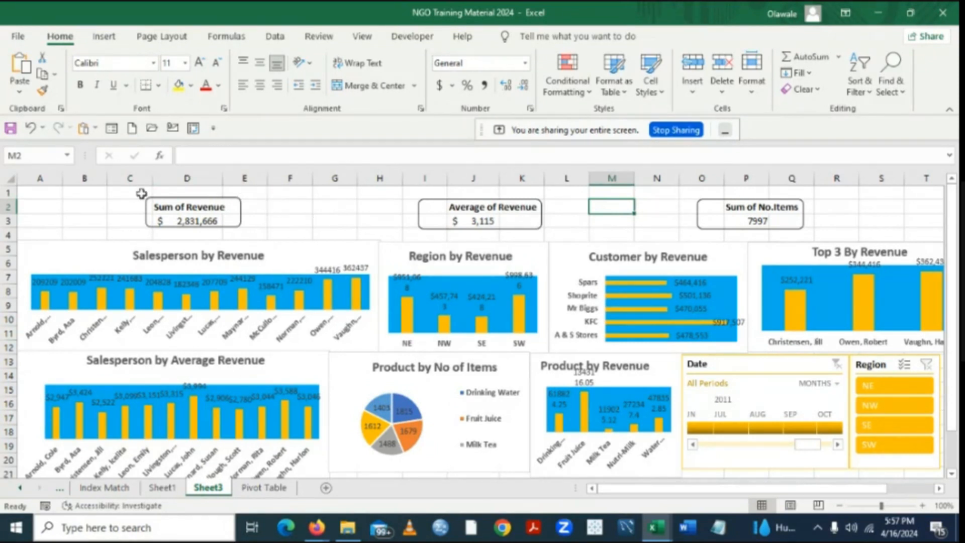
click(105, 37)
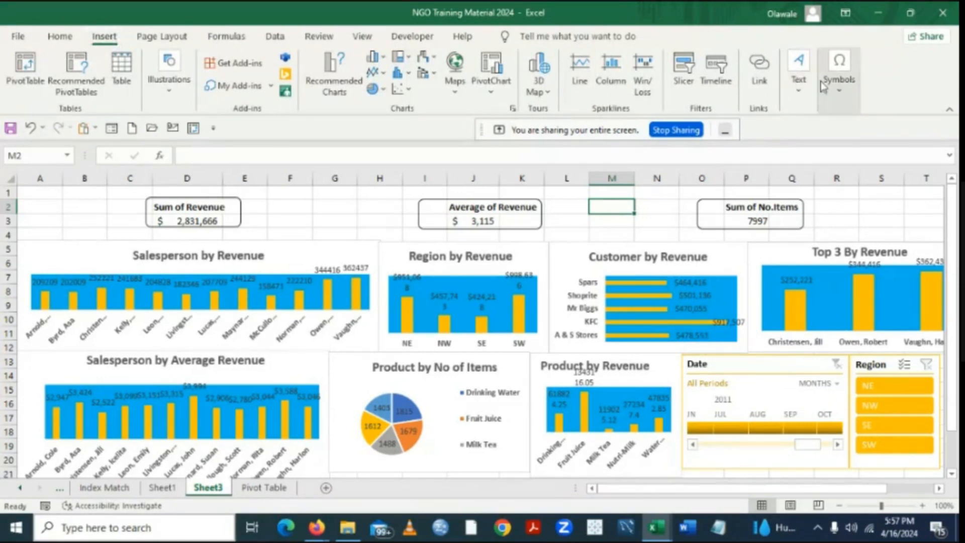
Insert a text box in row 1, spanning columns G to O, and make it one row tall.
click(799, 73)
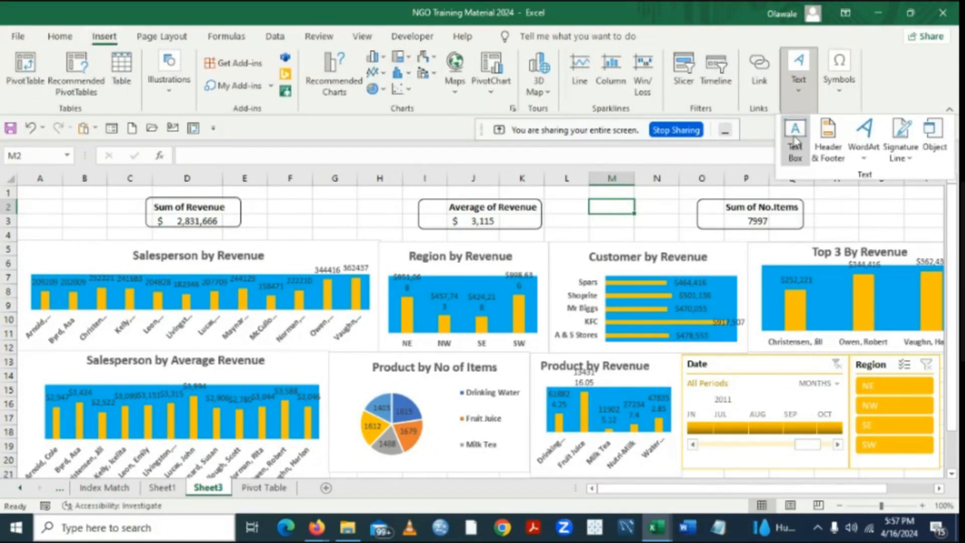
click(795, 142)
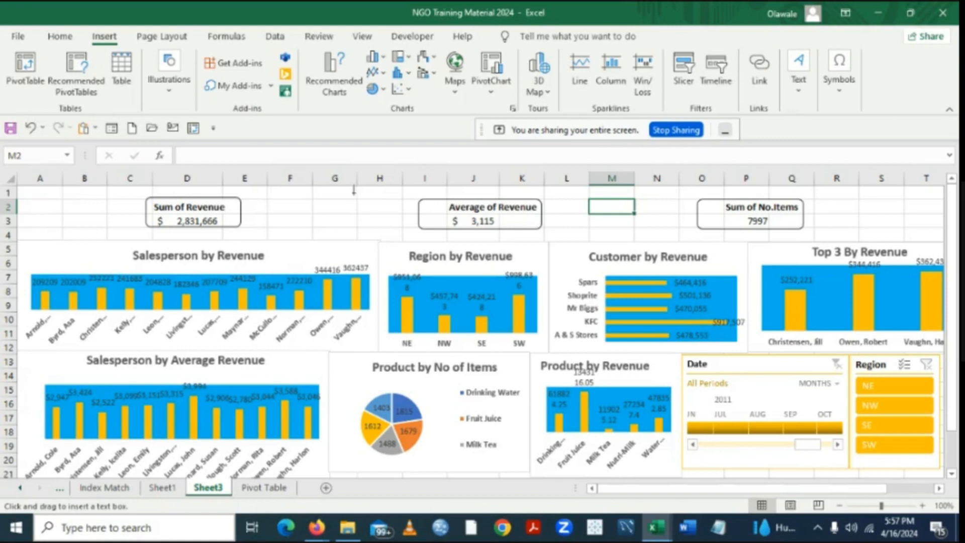
drag(352, 190, 717, 194)
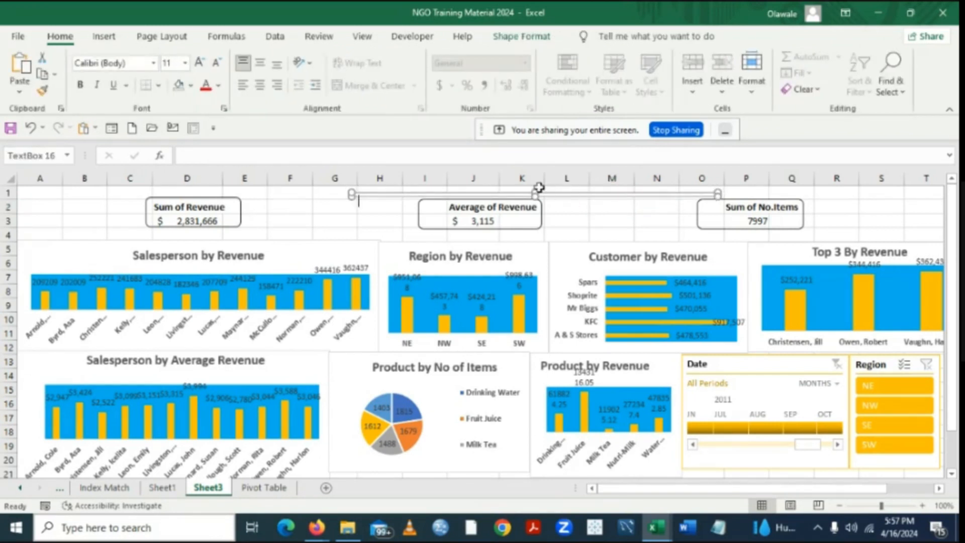
mouse_move(535, 189)
mouse_down()
mouse_move(535, 182)
mouse_move(536, 201)
mouse_up()
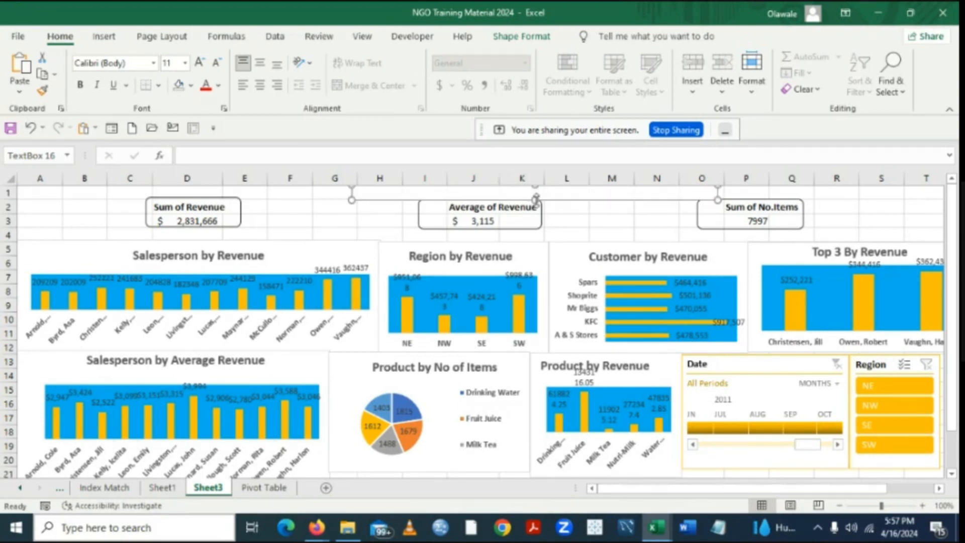
Enter the title "SALES ANALYSIS DASHBOARD 2024/2025" in the text box.
click(366, 192)
text(SALES ANA)
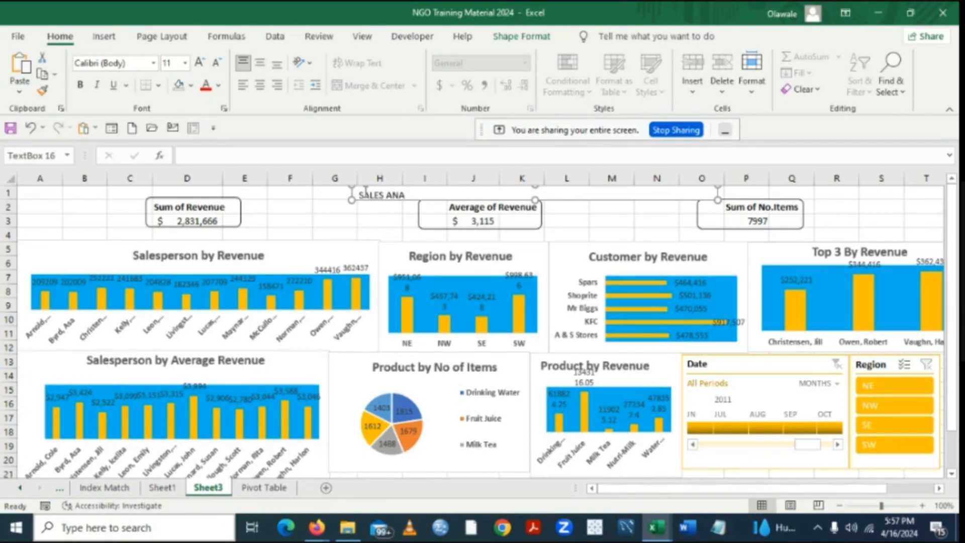
text(LYSIS DASHBOA)
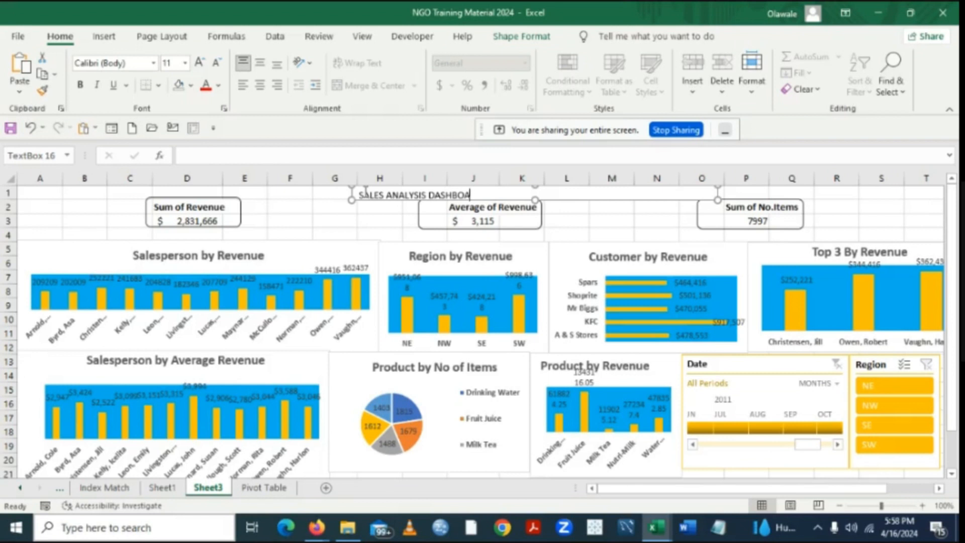
text(RD 2024/2025)
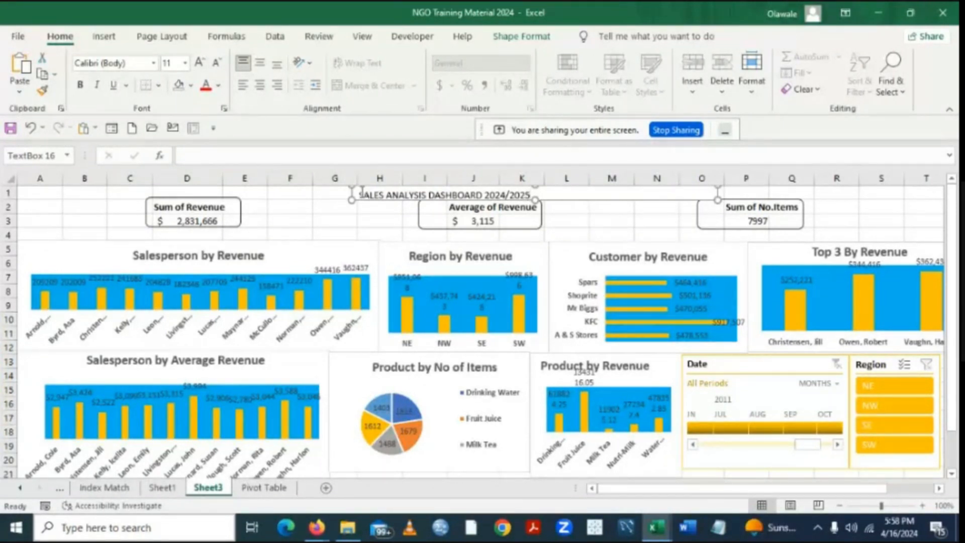
Shift the dashboard title toward the middle of its text box with leading spaces and make it bold.
click(358, 193)
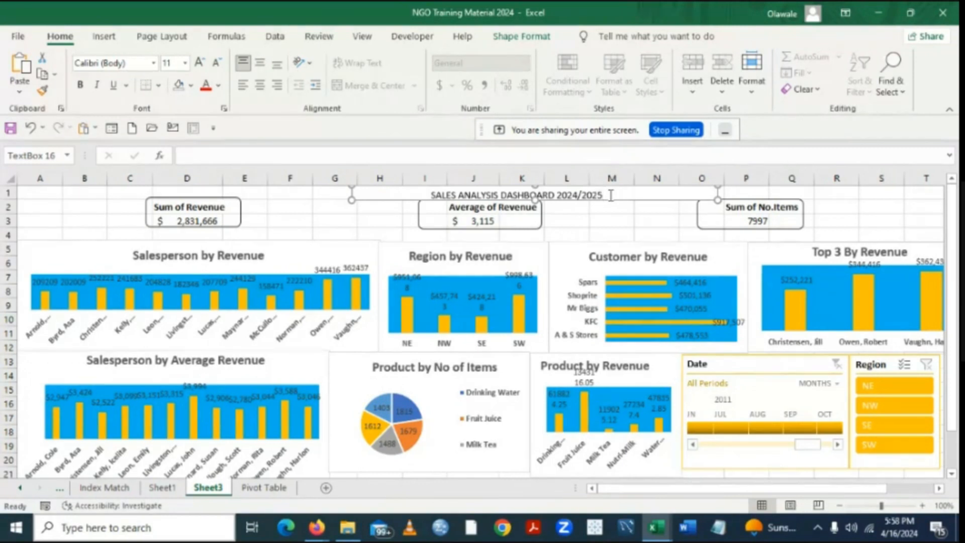
key(ctrl+shift+Left)
key(ctrl+shift+Left)
key(ctrl+shift+Left)
key(ctrl+shift+Left)
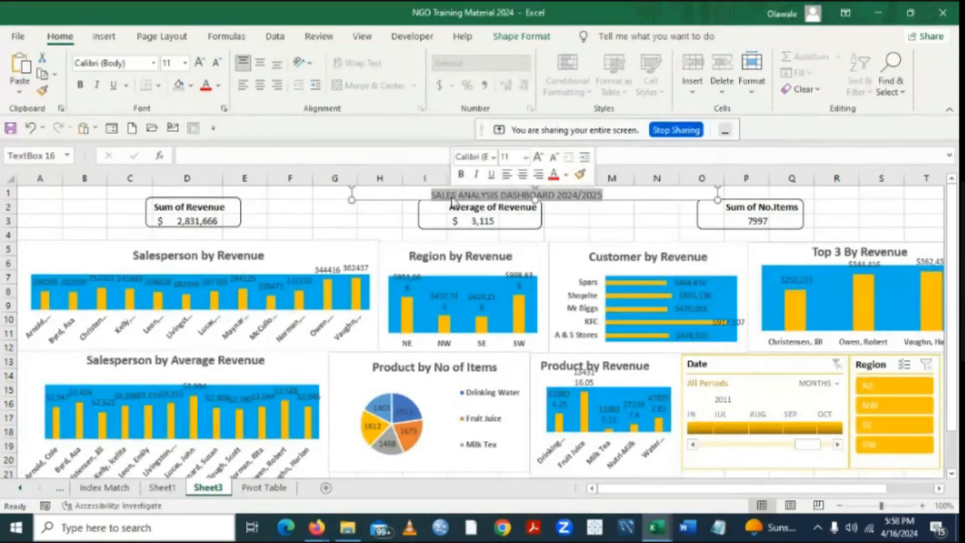
click(460, 175)
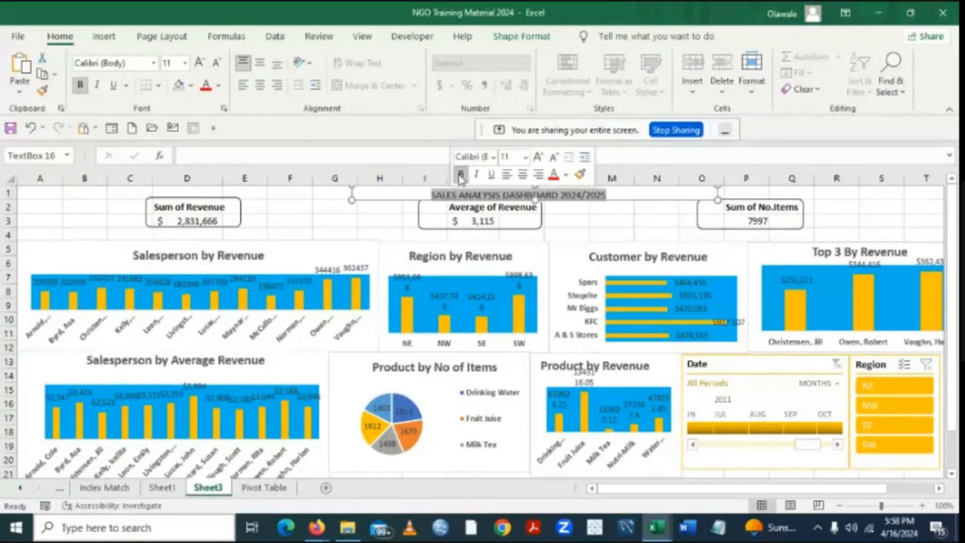
click(296, 218)
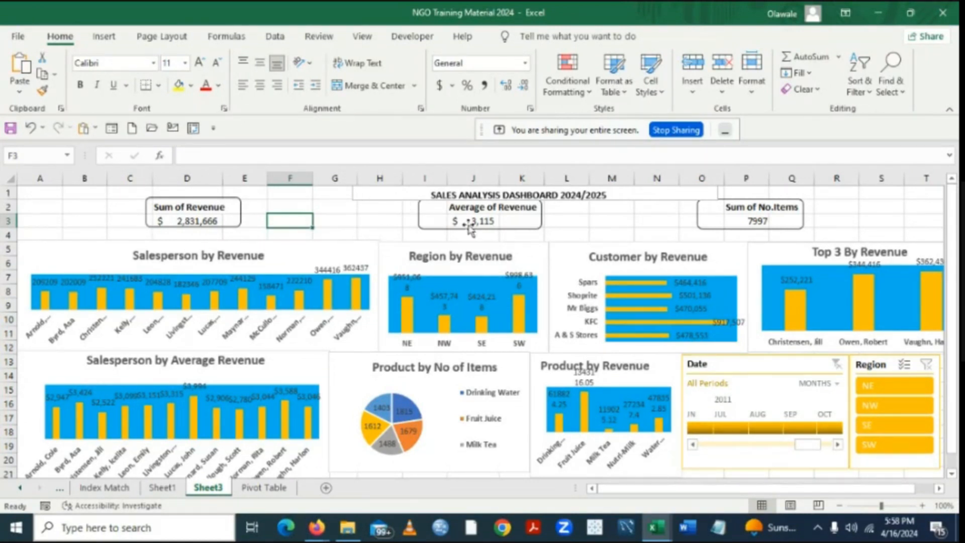
Change the dashboard title's font colour to the standard red.
click(398, 195)
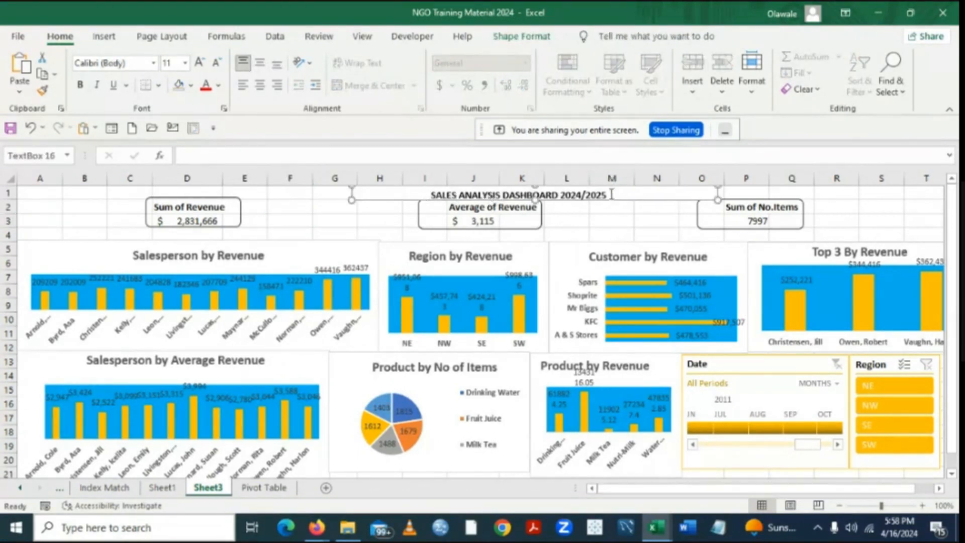
drag(611, 195, 432, 195)
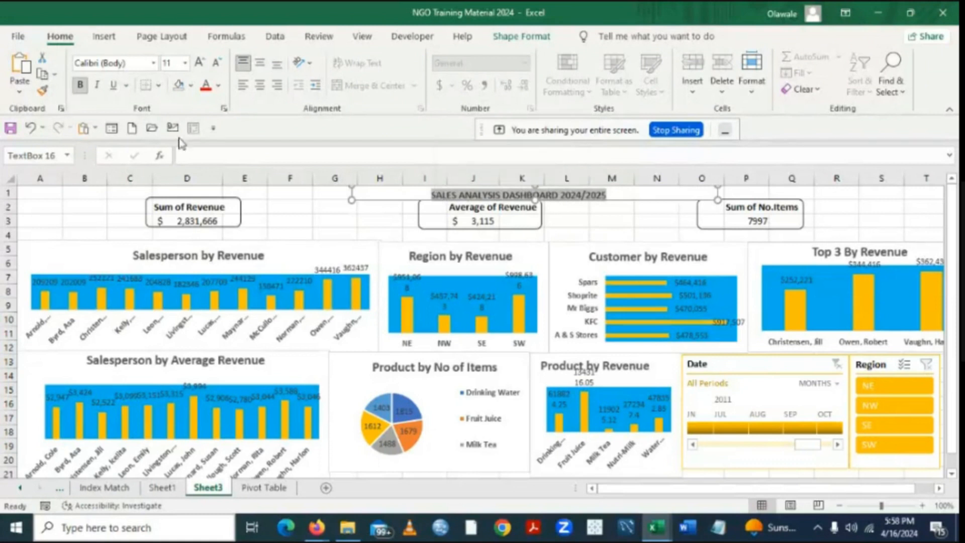
click(192, 85)
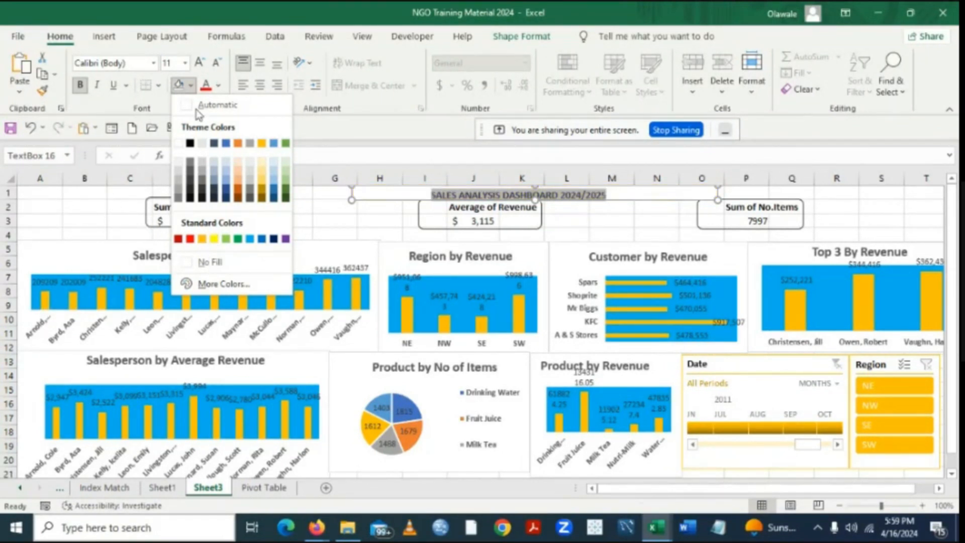
click(218, 86)
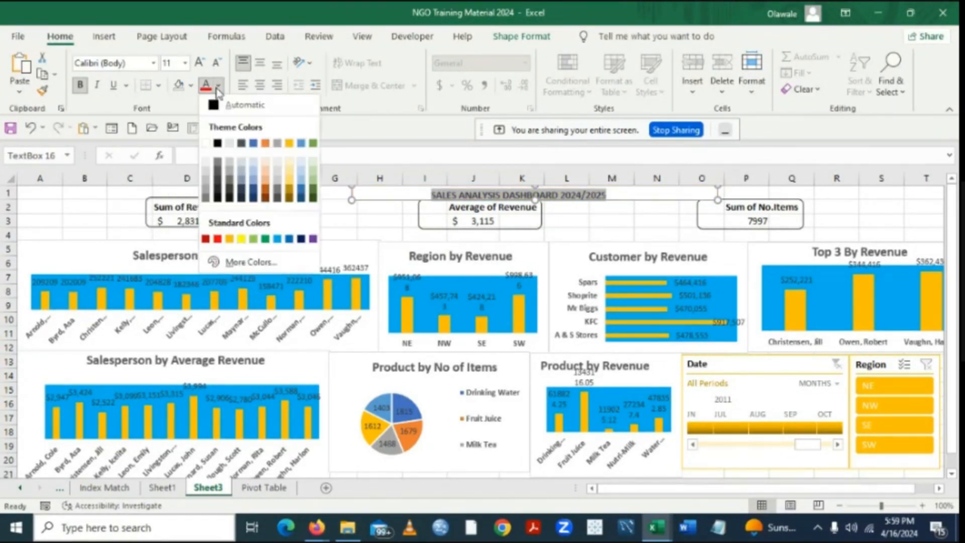
click(218, 240)
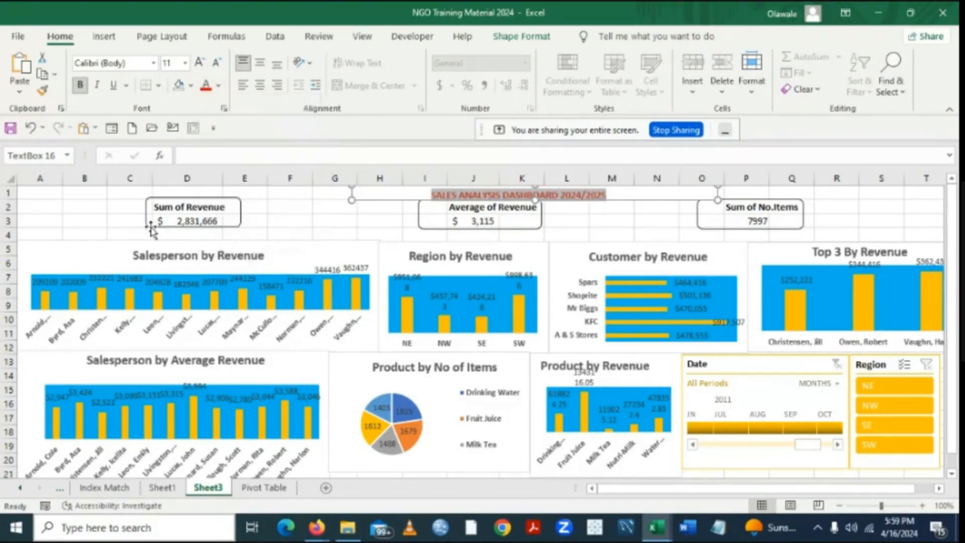
click(118, 217)
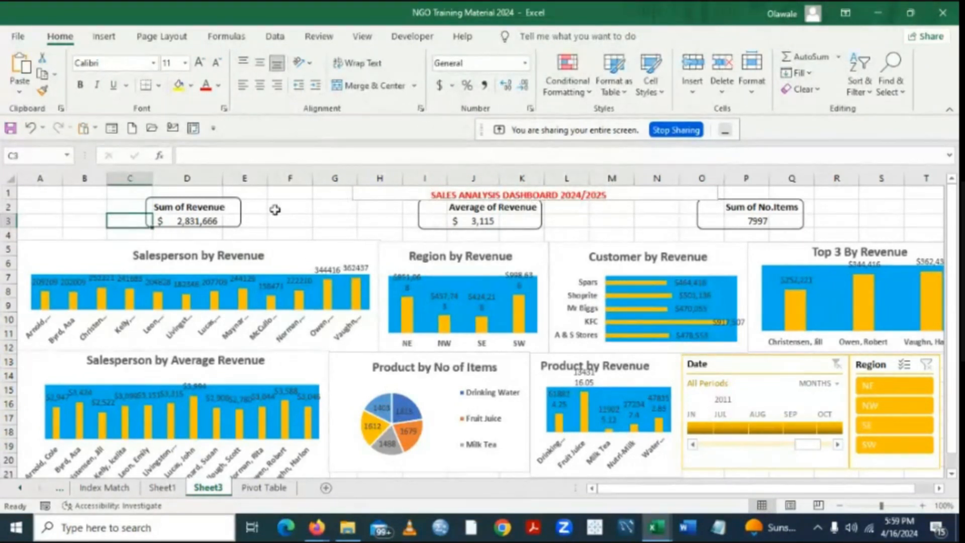
Remove some of the leading spaces before the dashboard title to move it slightly left, then select cell A1.
click(428, 194)
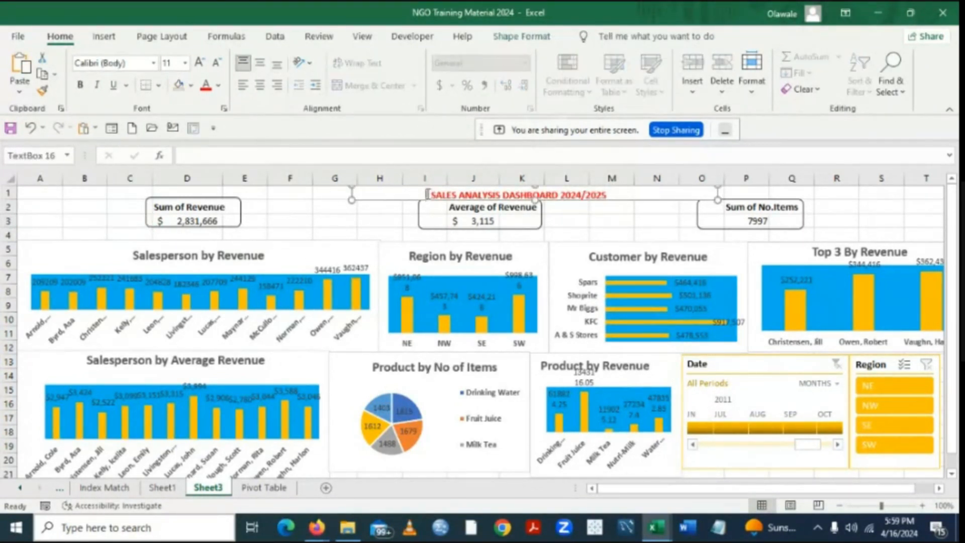
key(BackSpace)
key(BackSpace)
key(BackSpace)
key(BackSpace)
key(BackSpace)
key(BackSpace)
key(BackSpace)
key(BackSpace)
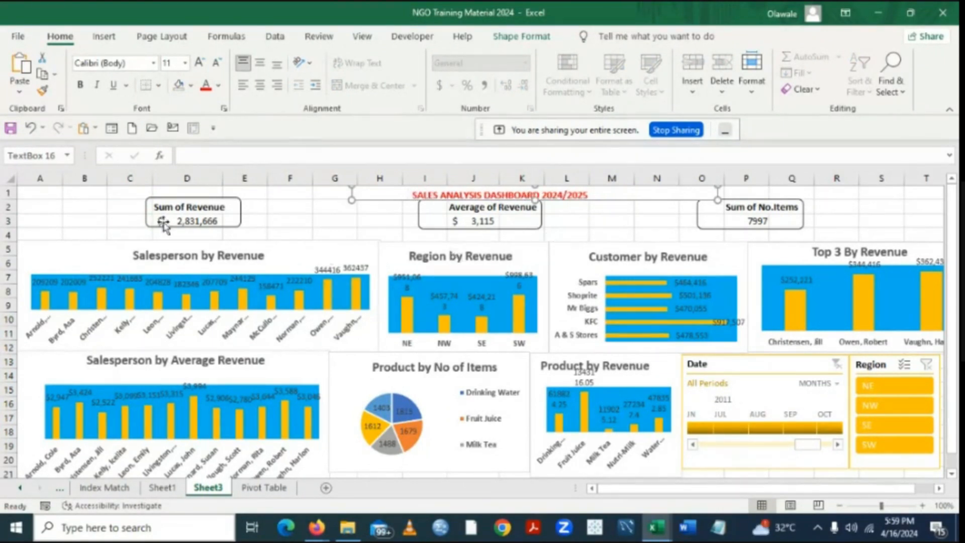
click(76, 201)
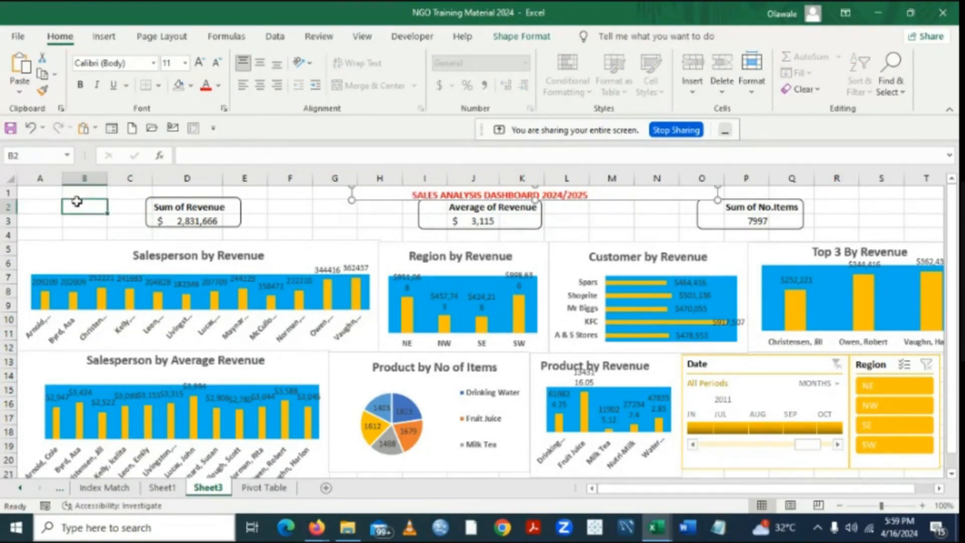
click(39, 194)
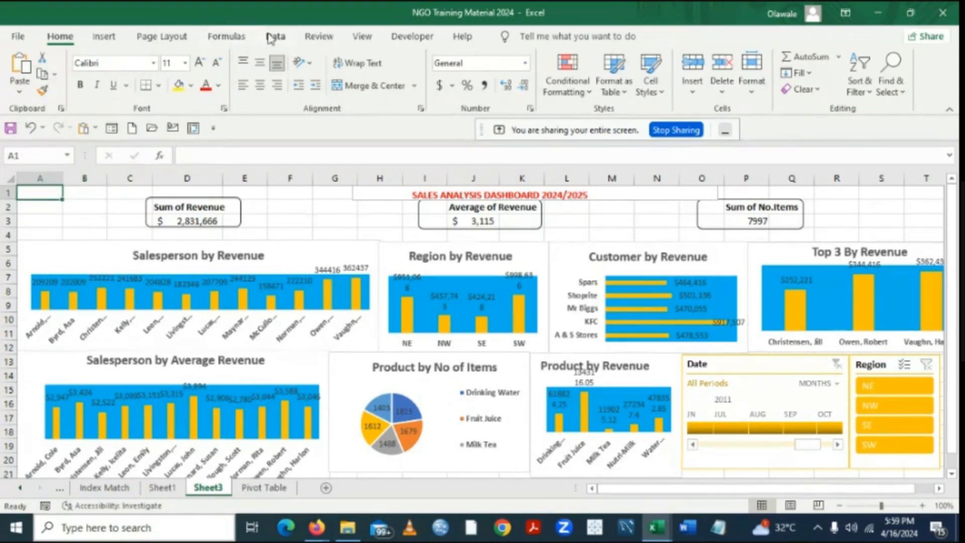
Hide the gridlines and the row and column headings on Sheet3.
click(276, 40)
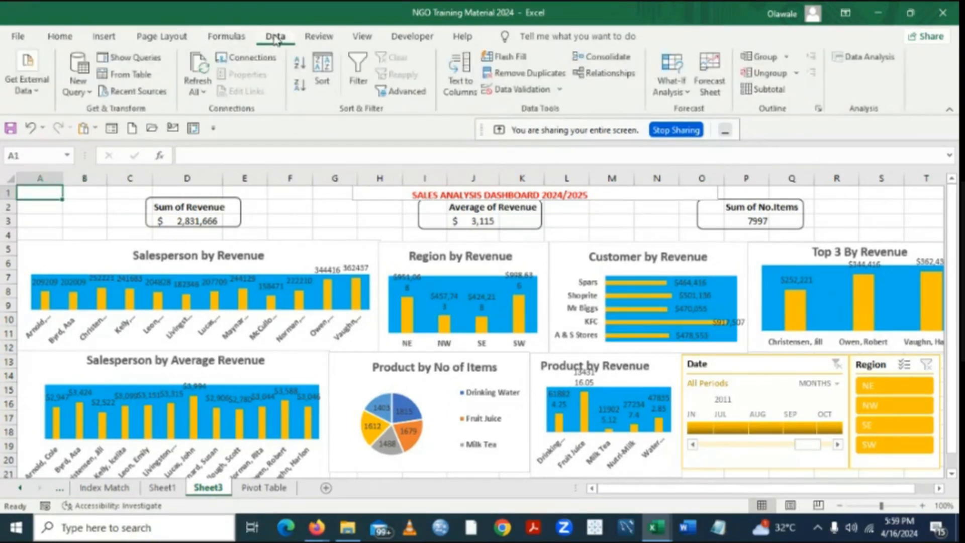
click(226, 37)
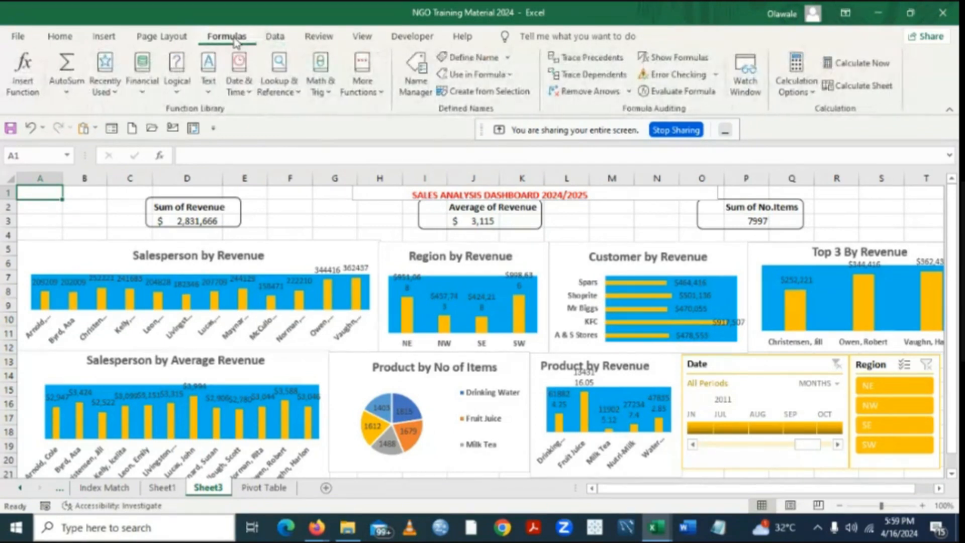
click(284, 42)
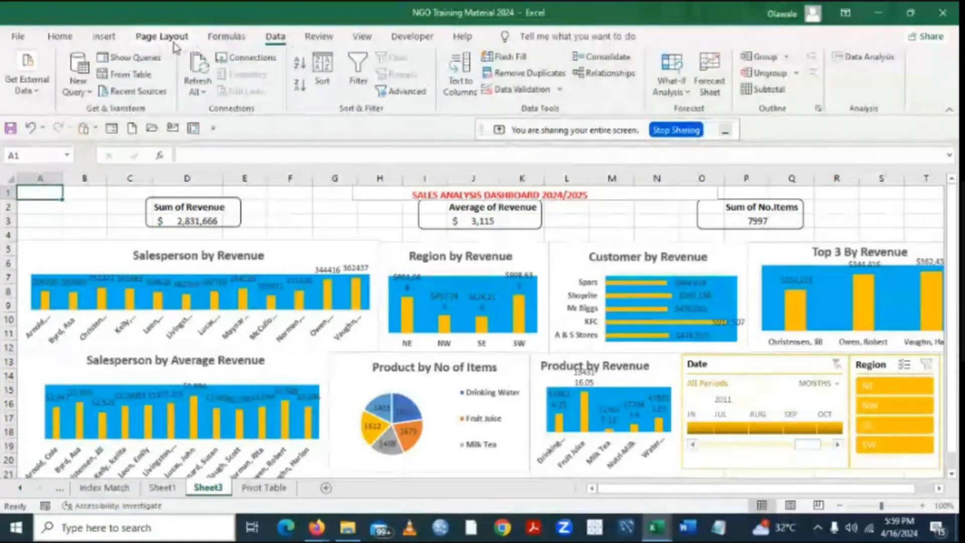
click(155, 45)
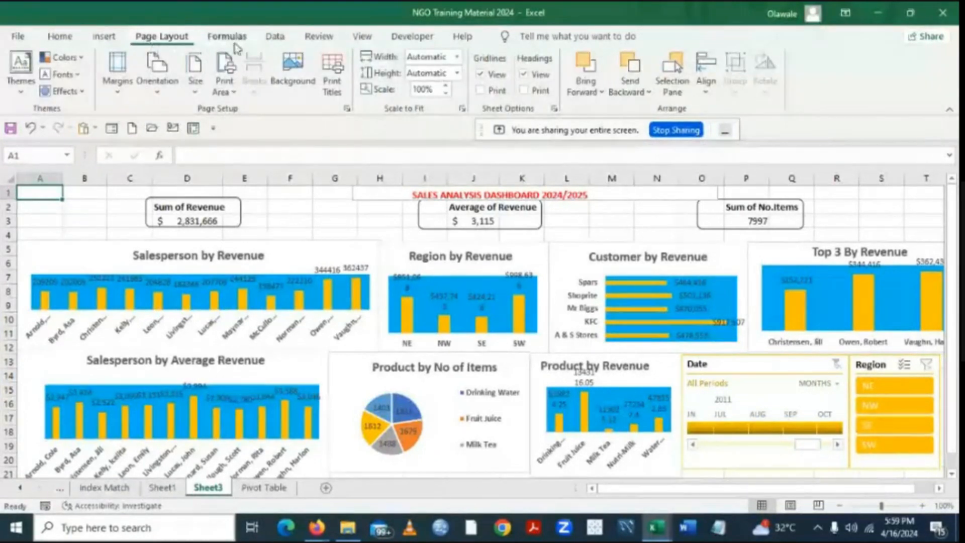
click(363, 44)
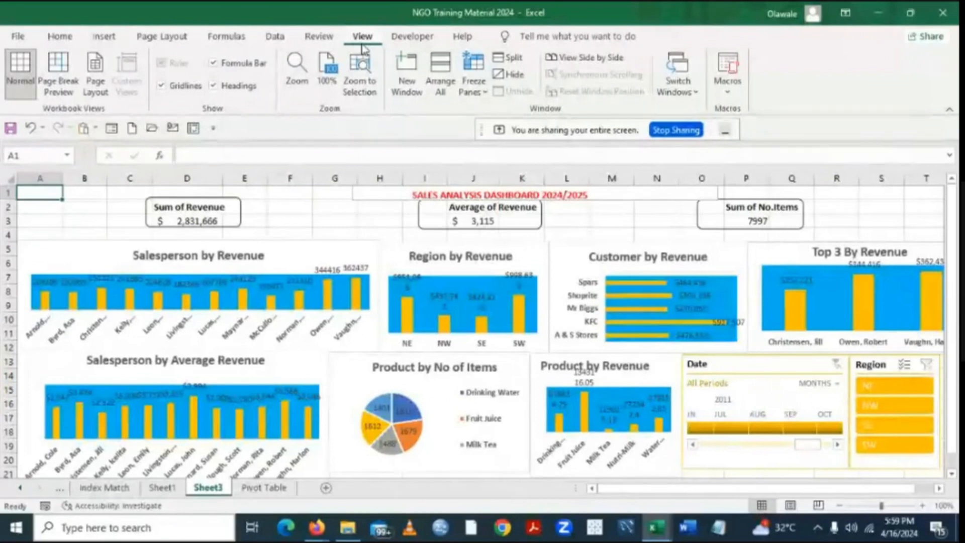
click(162, 86)
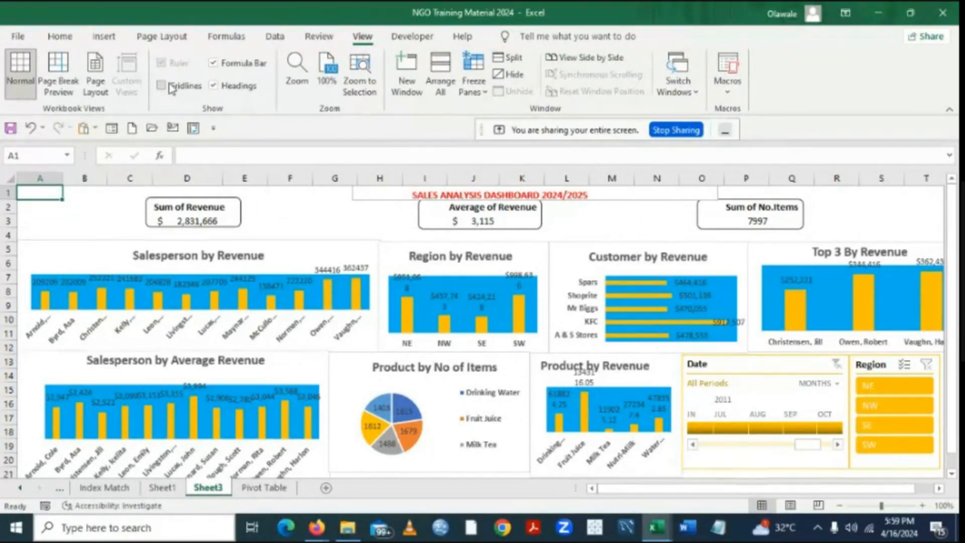
click(213, 86)
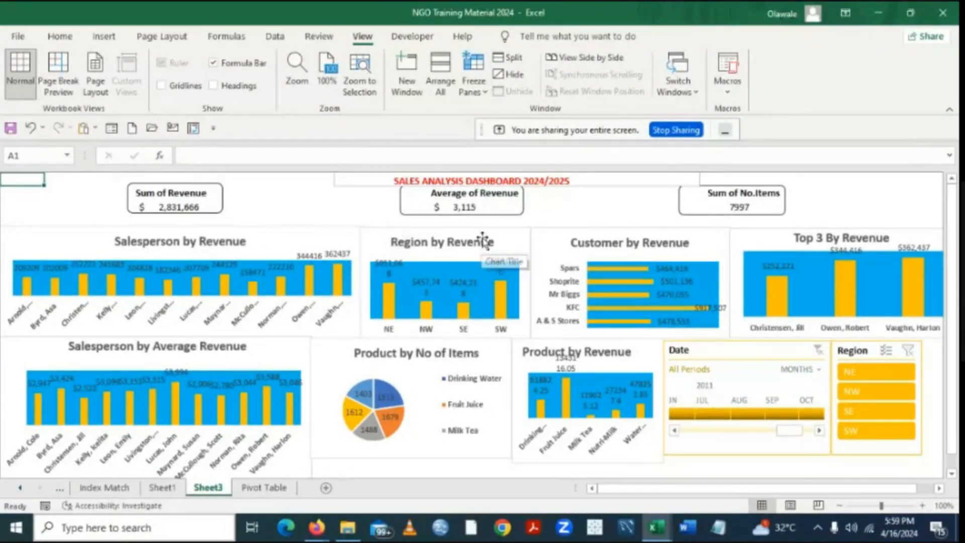
click(817, 194)
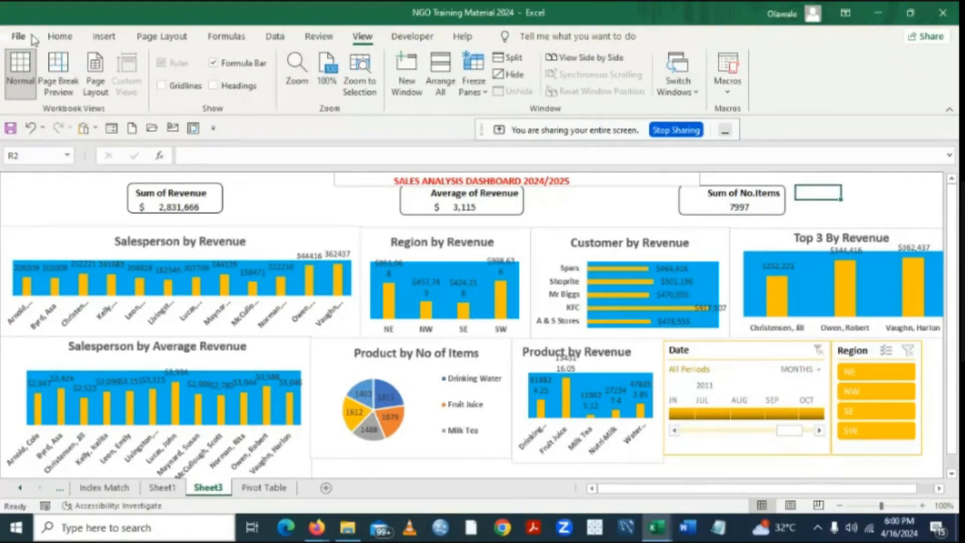
Lower the top edge of the rounded outline around the Average of Revenue card slightly to clear the dashboard title.
click(59, 38)
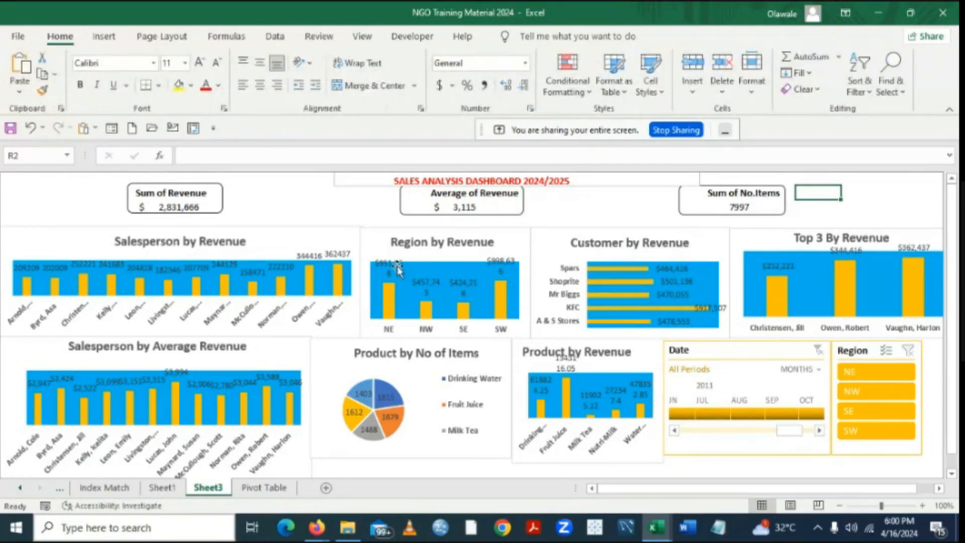
click(435, 193)
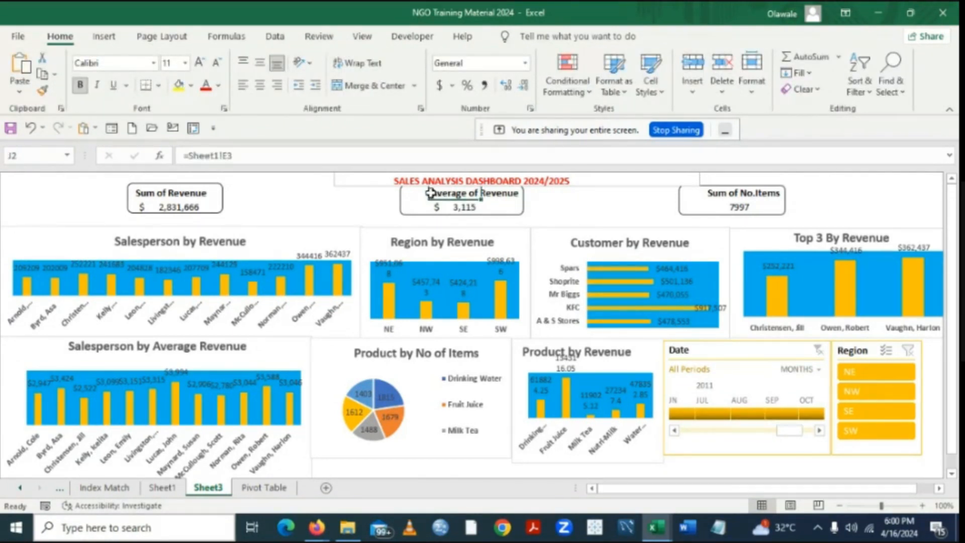
click(406, 193)
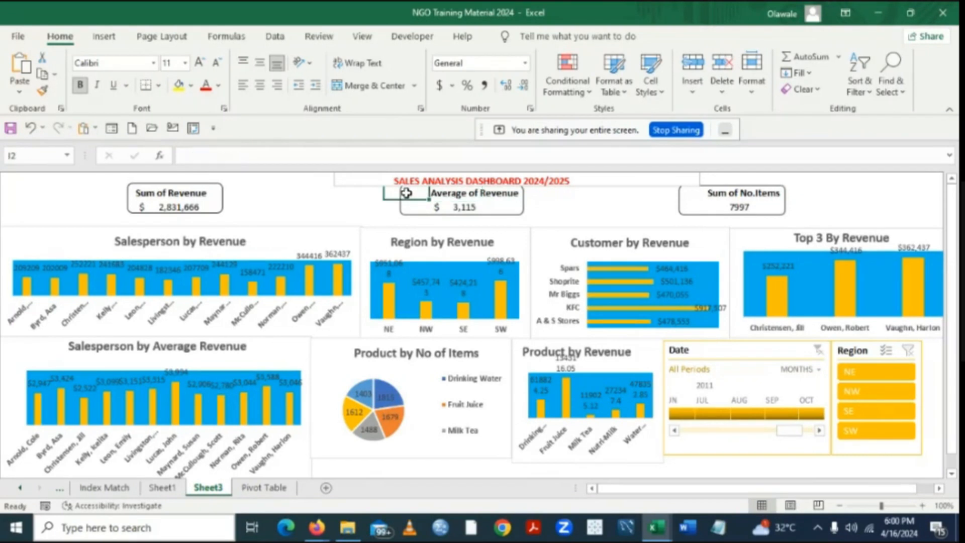
click(458, 206)
click(467, 191)
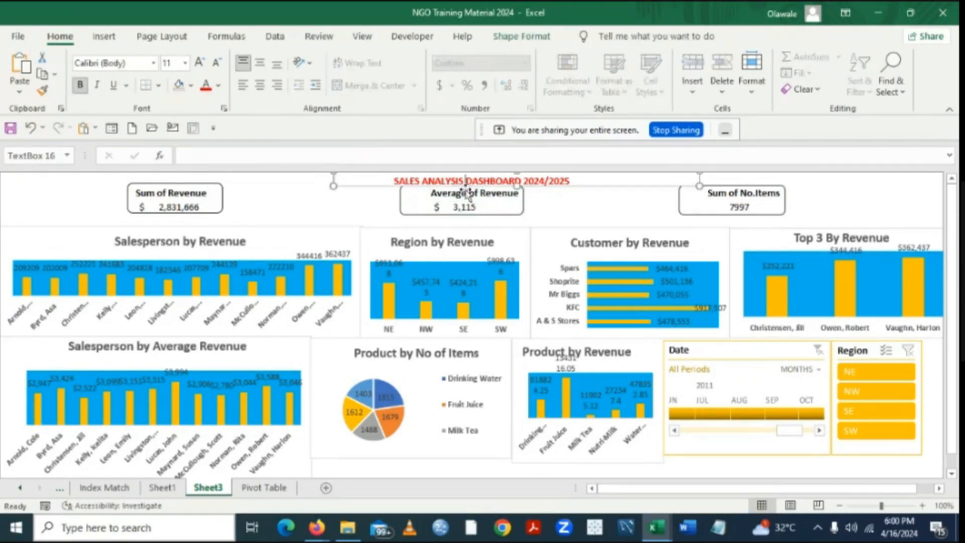
click(487, 203)
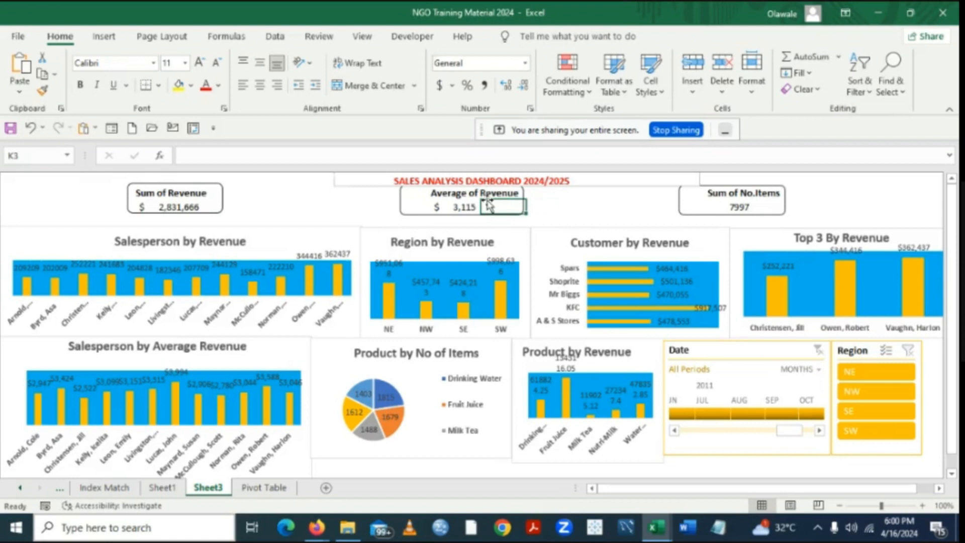
click(405, 198)
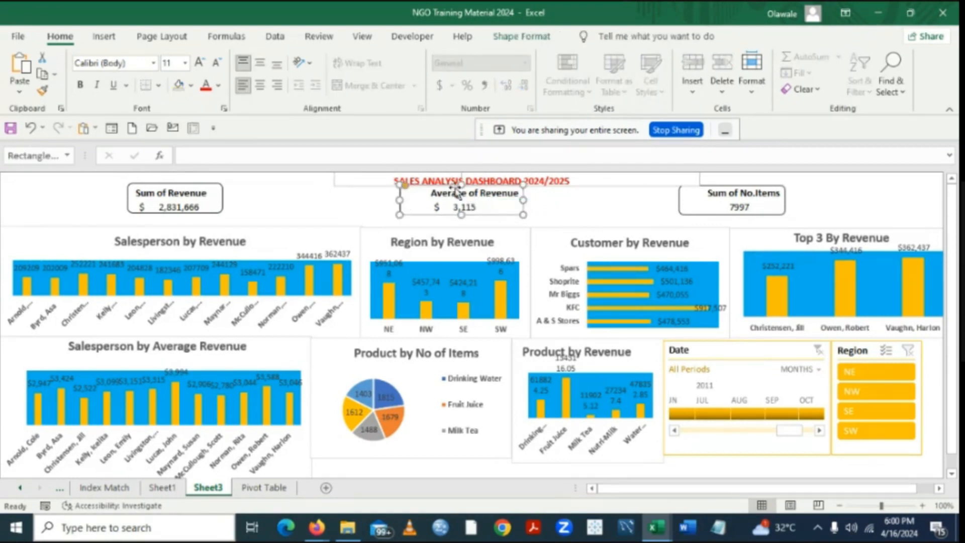
drag(459, 186, 459, 187)
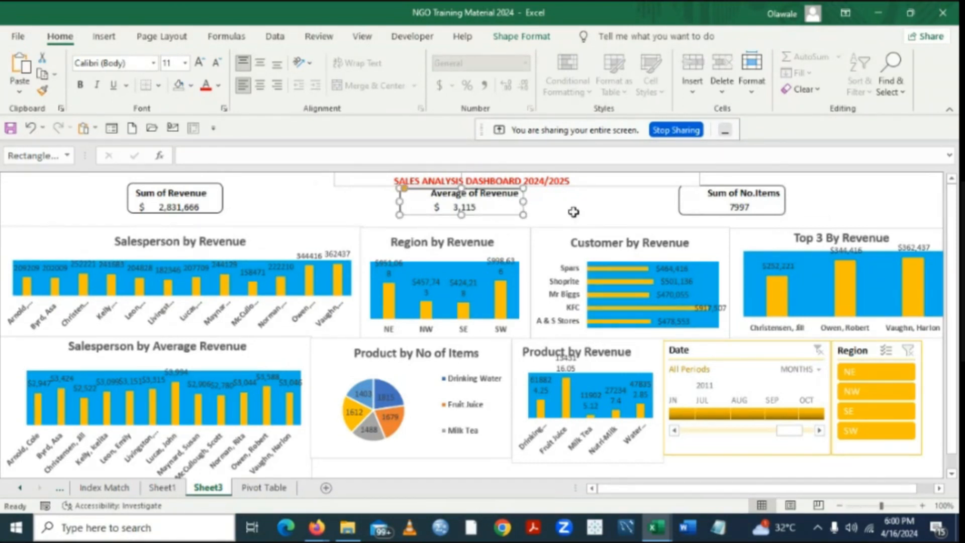
click(574, 212)
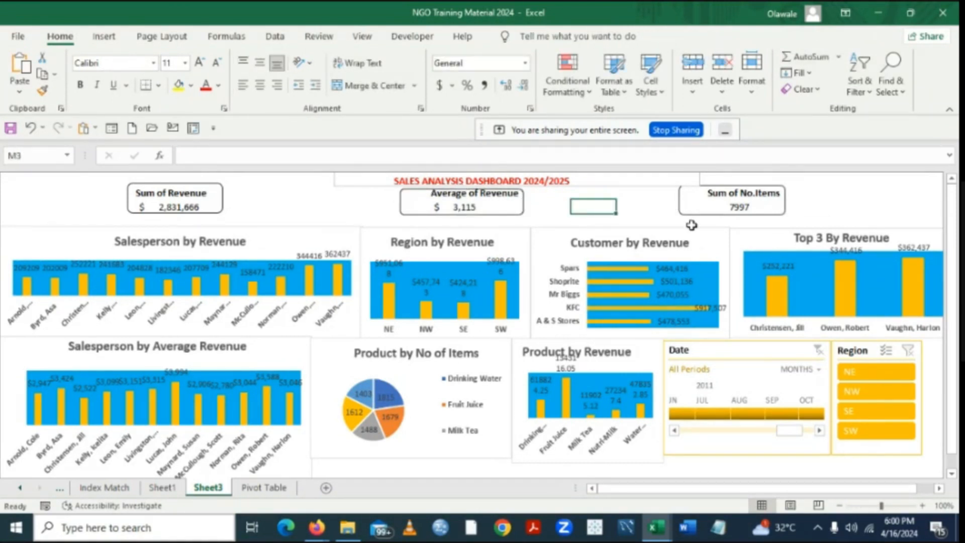
Extend the bottom edges of the Date timeline and the Region slicer slightly downward to line up with each other.
click(720, 376)
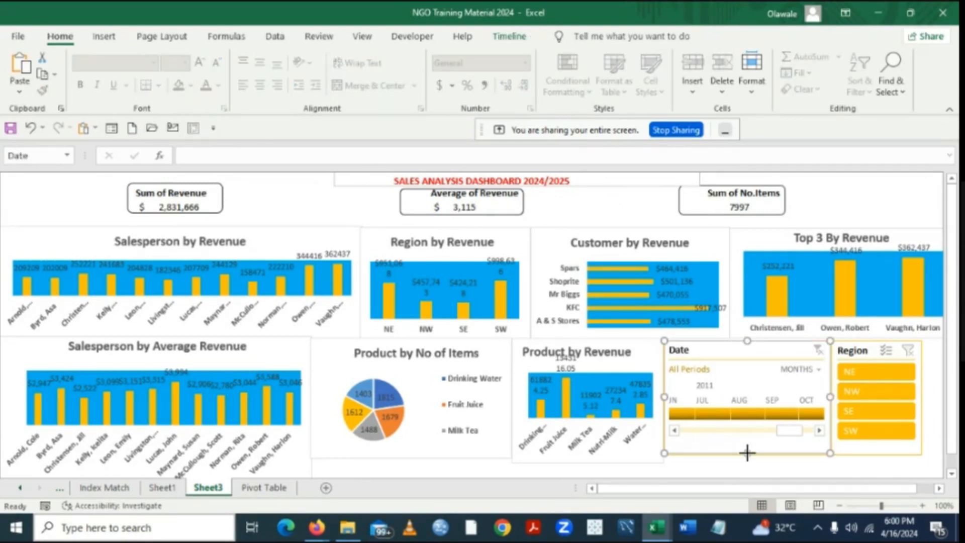
drag(748, 452, 747, 463)
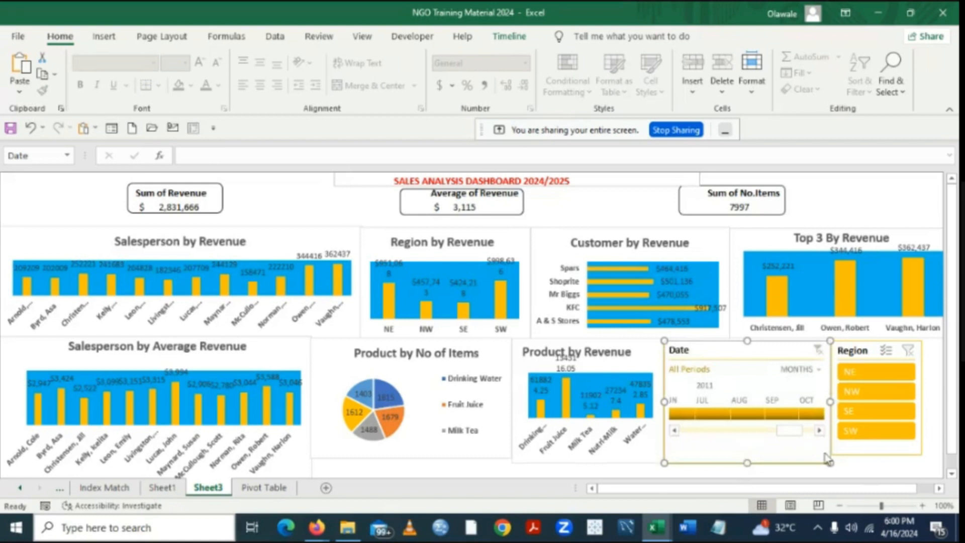
click(848, 447)
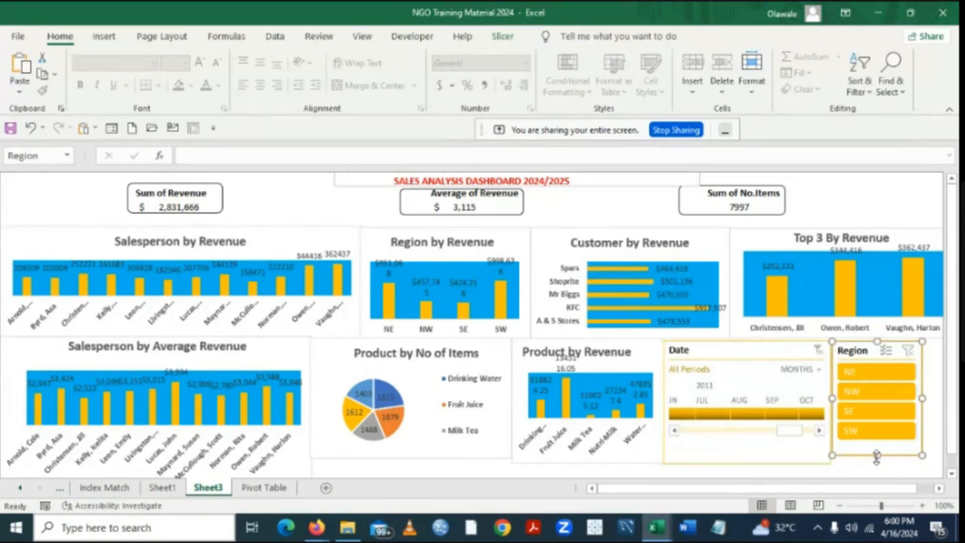
drag(877, 456, 877, 462)
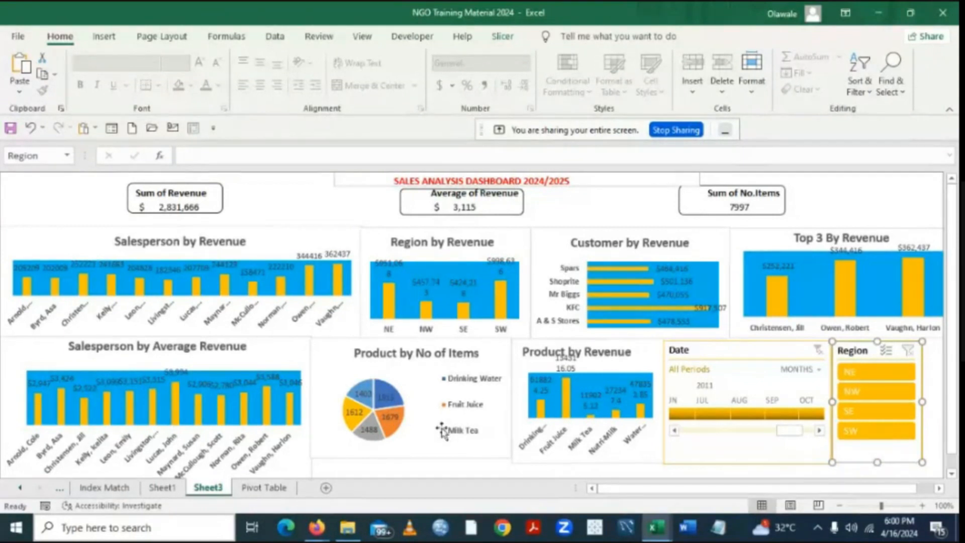
Stretch the Product by No of Items and Product by Revenue charts downward so their bottom edges line up.
click(393, 449)
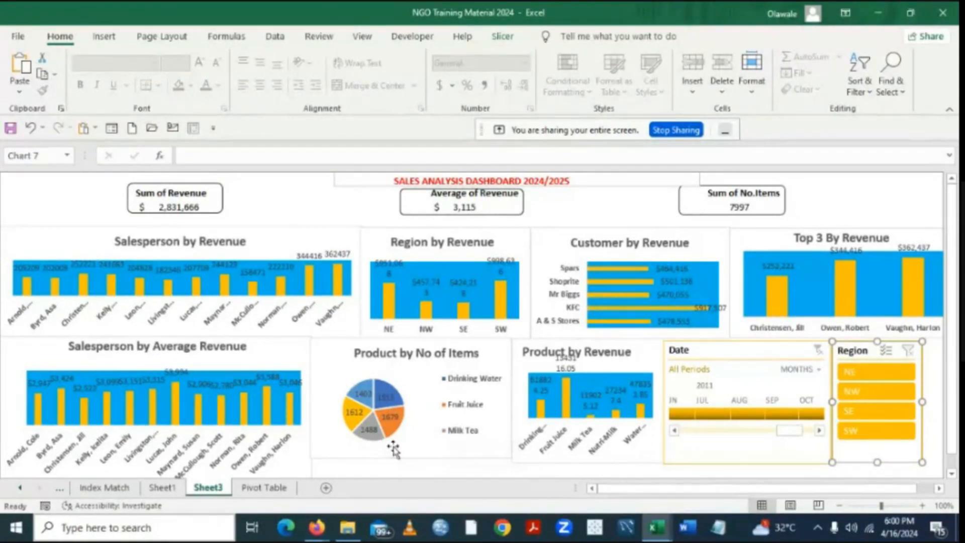
drag(410, 458, 411, 472)
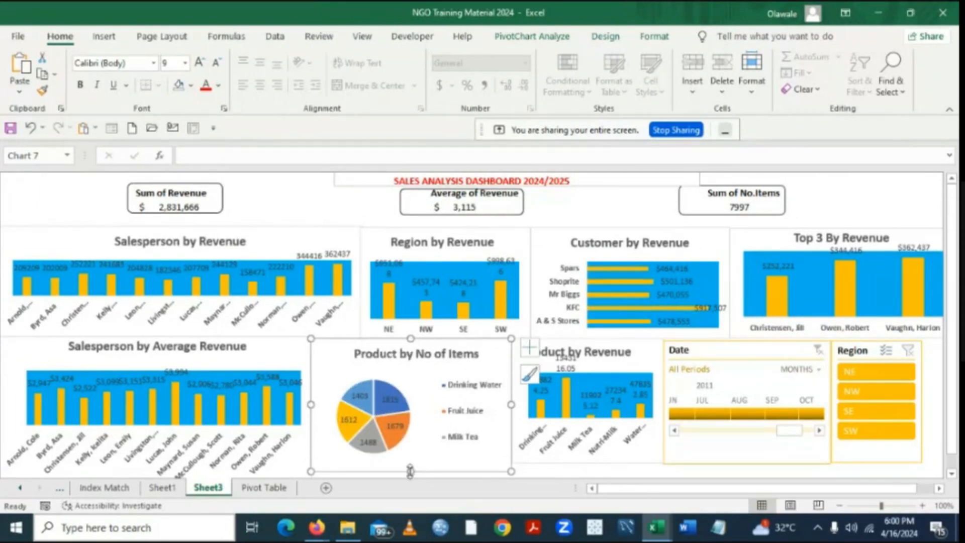
click(614, 451)
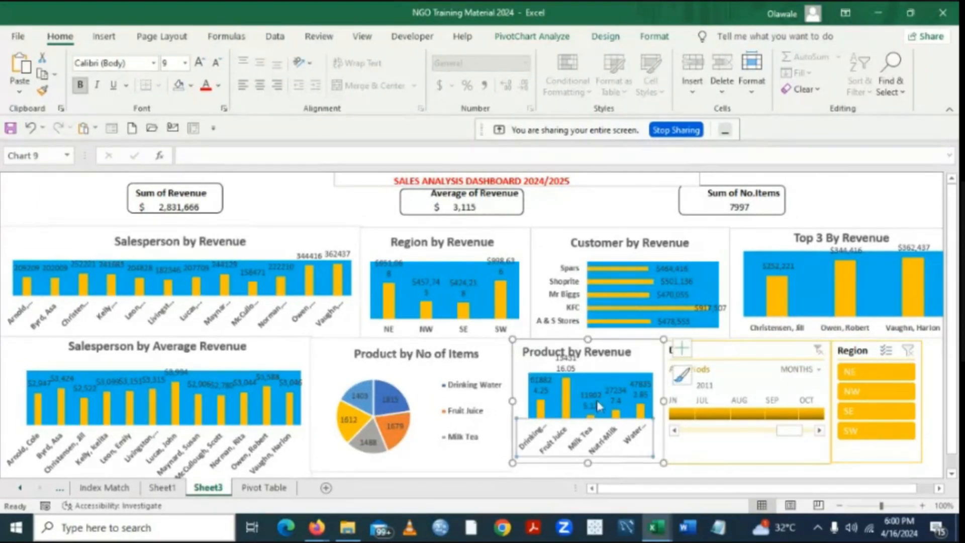
click(591, 371)
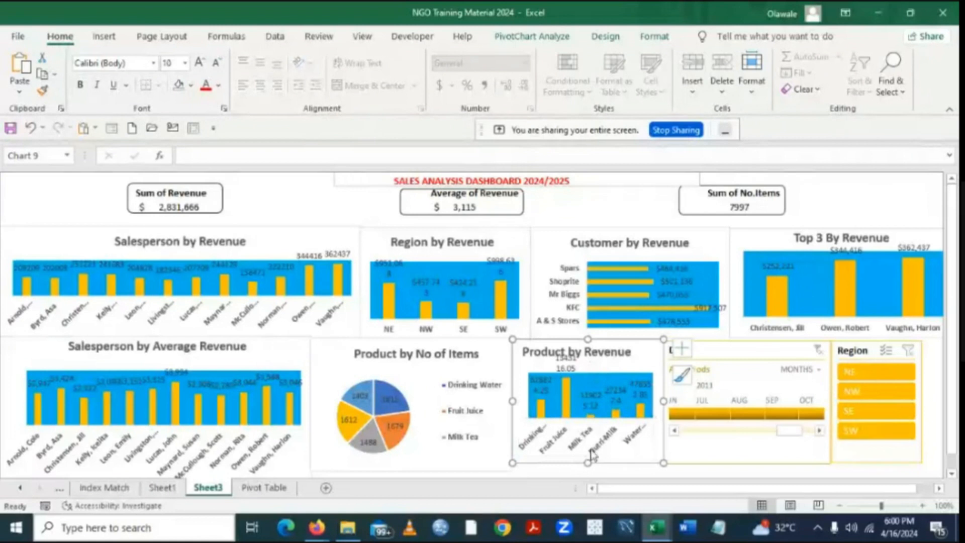
drag(588, 463, 588, 470)
Extend the Date timeline and Region slicer further down to match the bottom edges of the neighbouring product charts.
scroll(719, 437, up, 4)
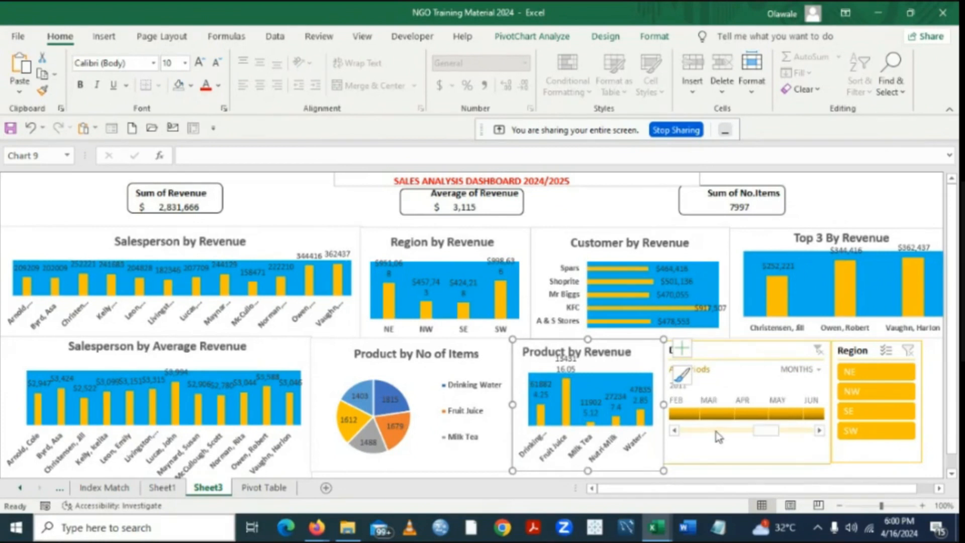
click(716, 452)
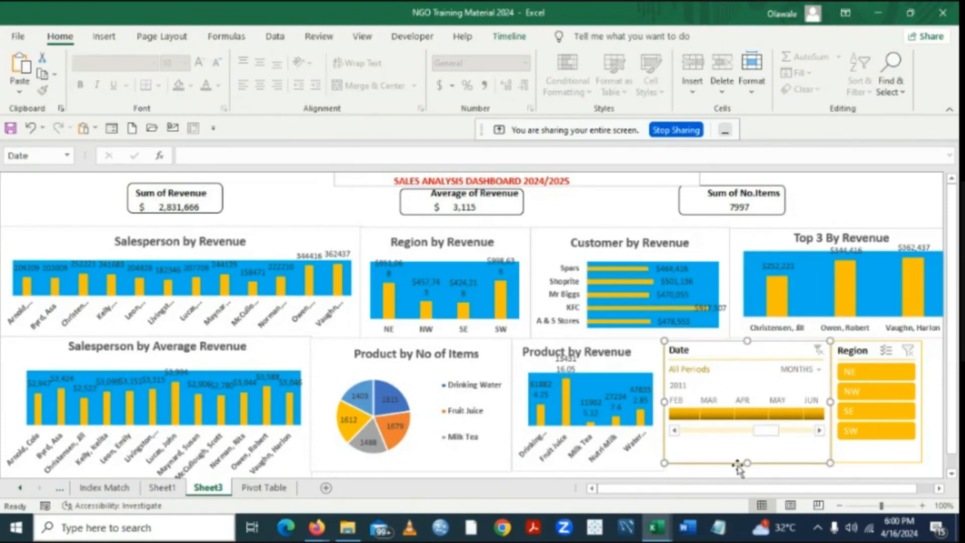
drag(747, 464, 747, 471)
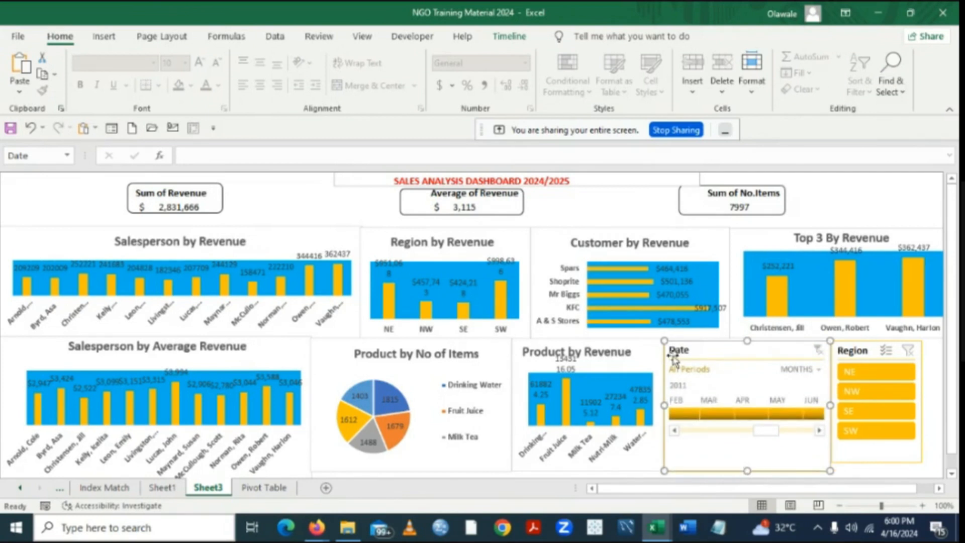
click(867, 447)
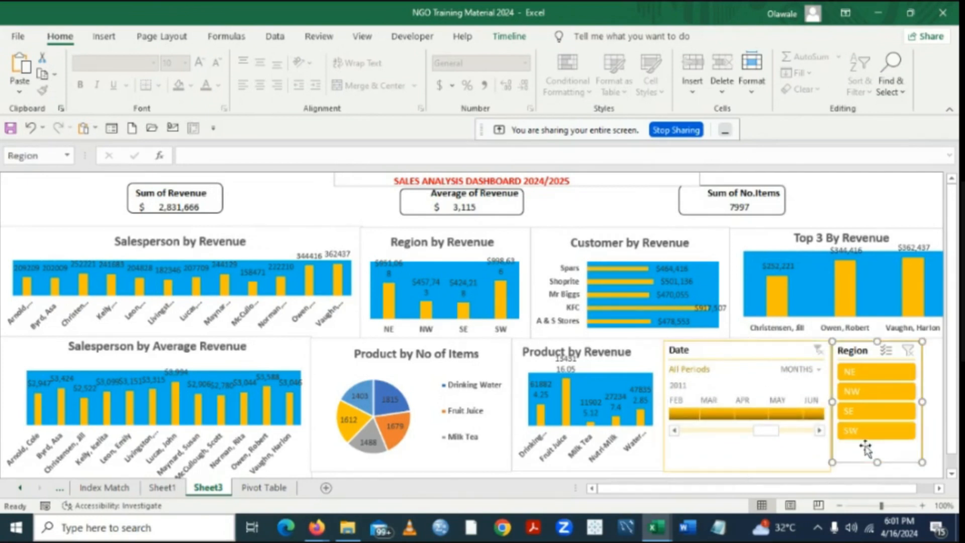
drag(880, 464, 863, 427)
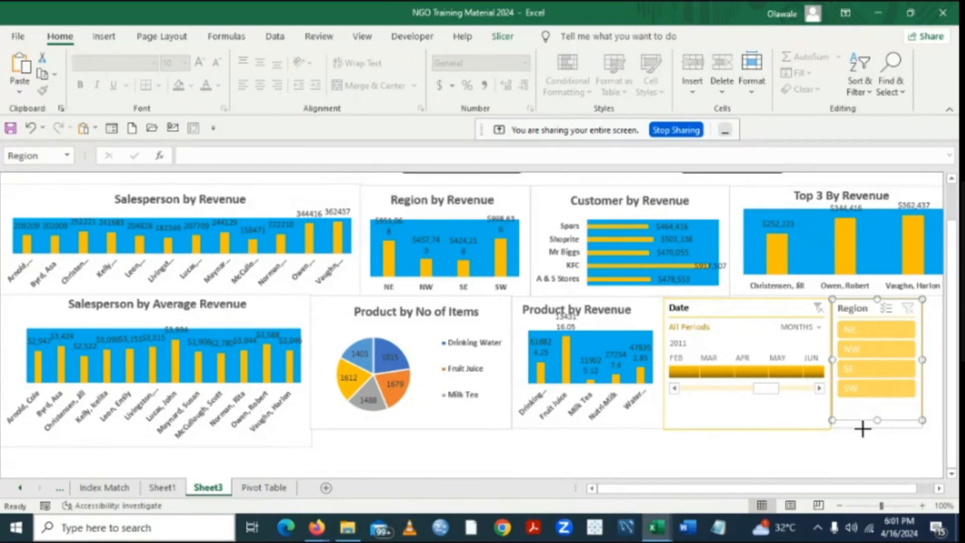
drag(863, 429, 863, 430)
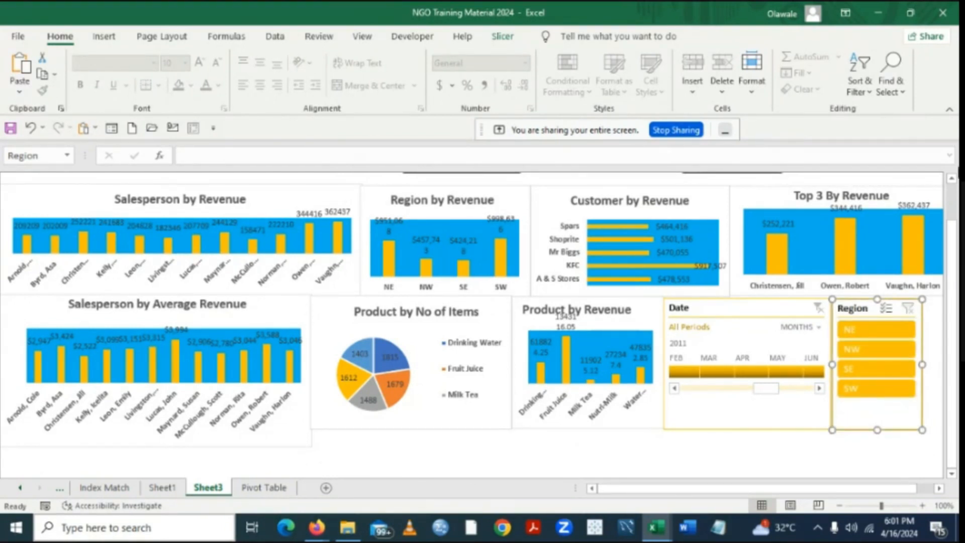
scroll(953, 184, up, 1)
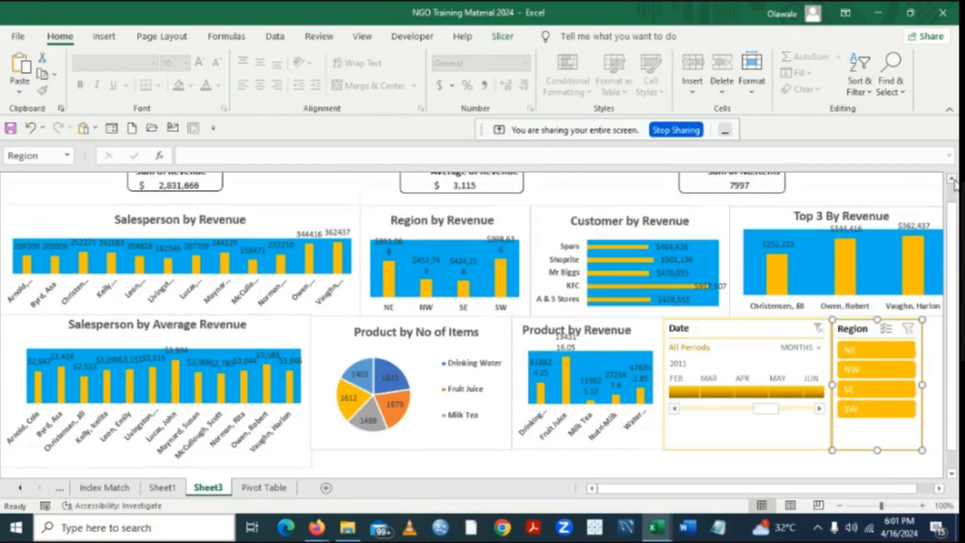
scroll(953, 183, up, 1)
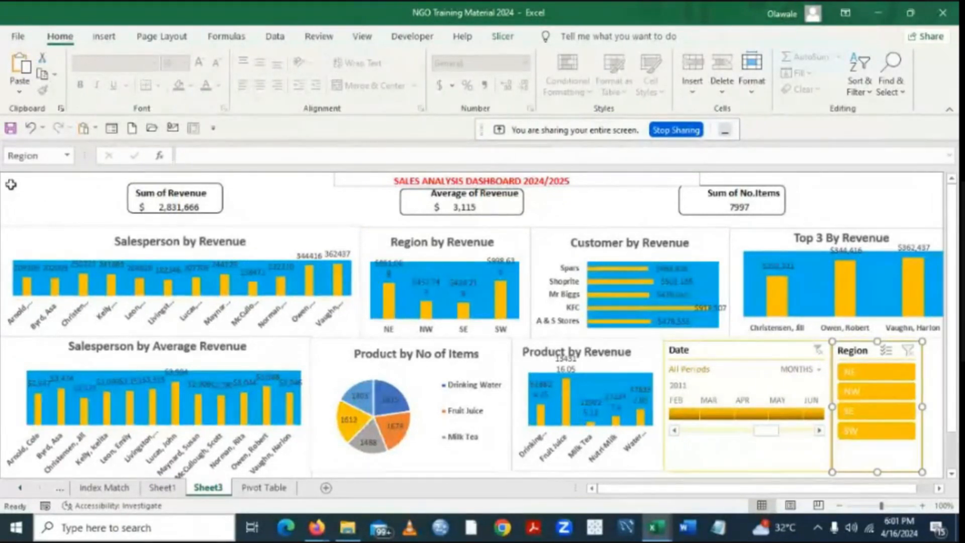
key(ctrl+a)
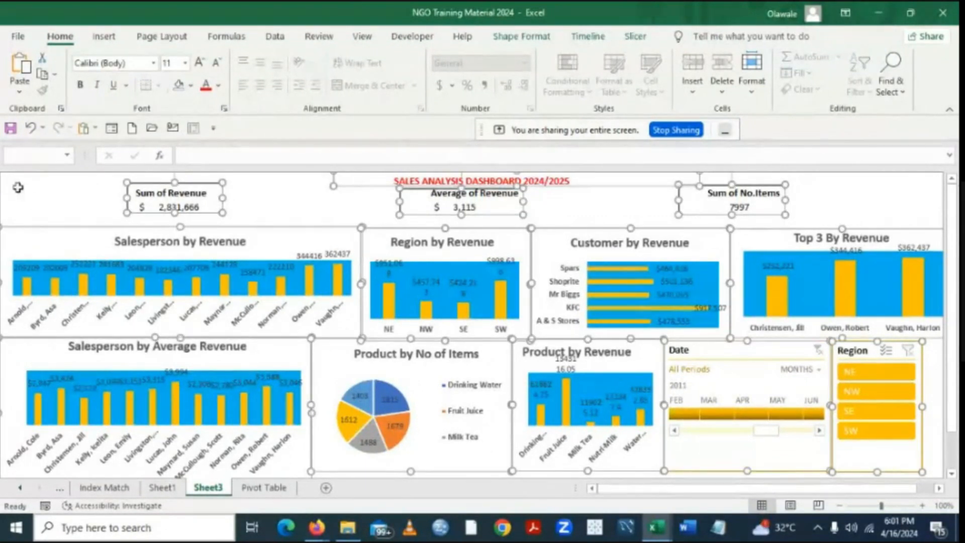
click(18, 187)
click(11, 180)
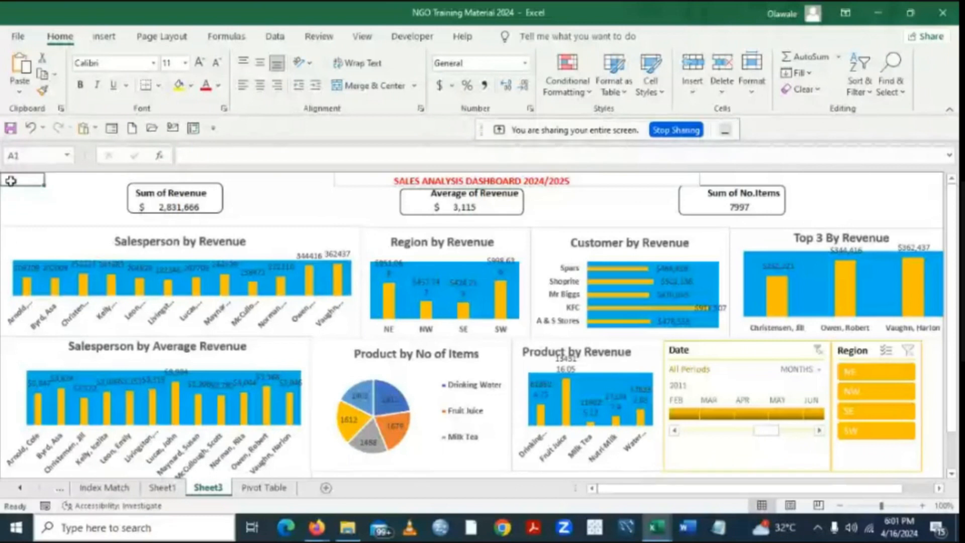
key(ctrl+a)
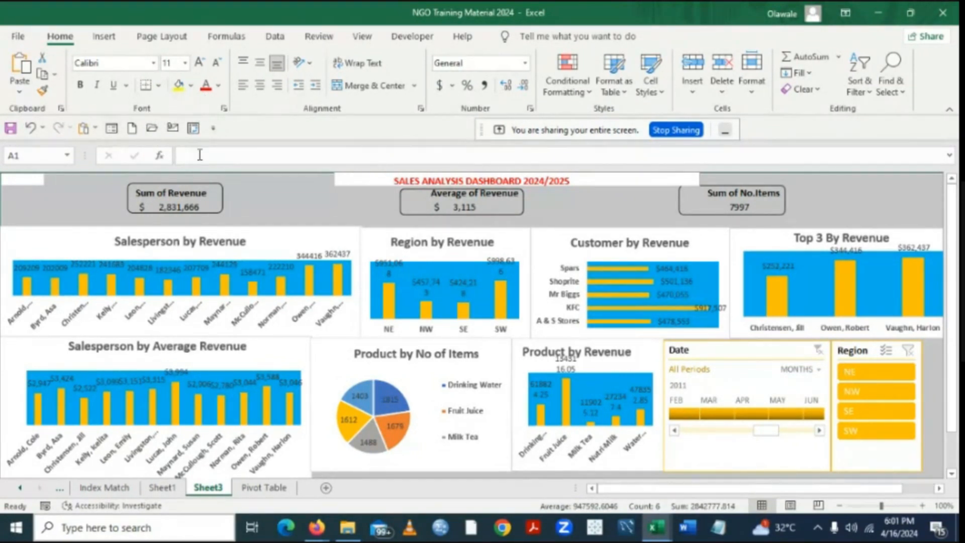
click(57, 236)
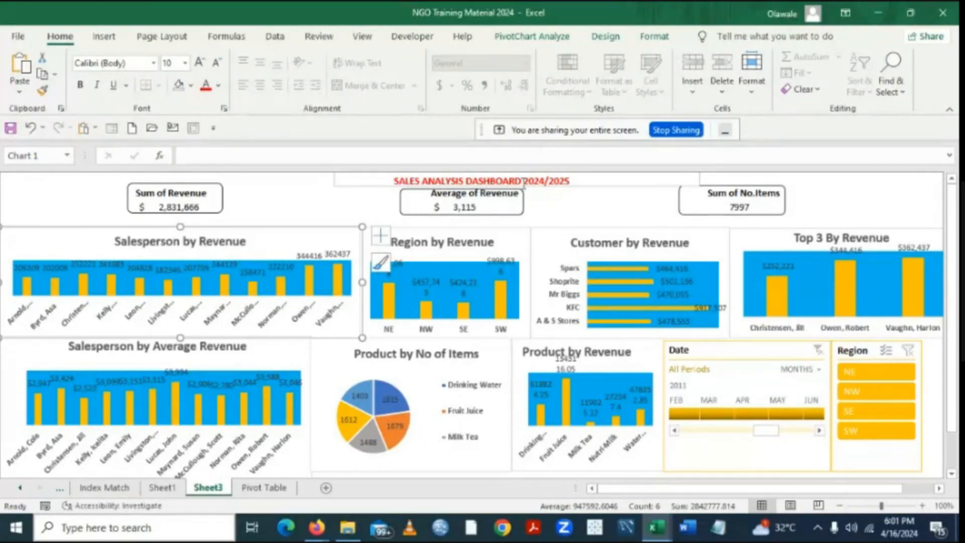
click(638, 212)
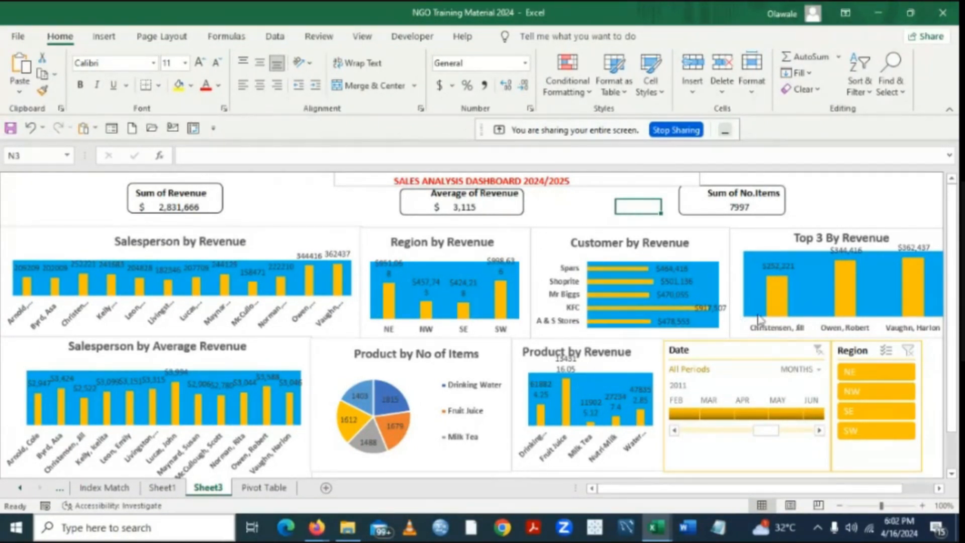
Review the pivot tables on Sheet1 and the source sales data on the Pivot Table sheet, and return to the Sheet3 dashboard.
click(173, 492)
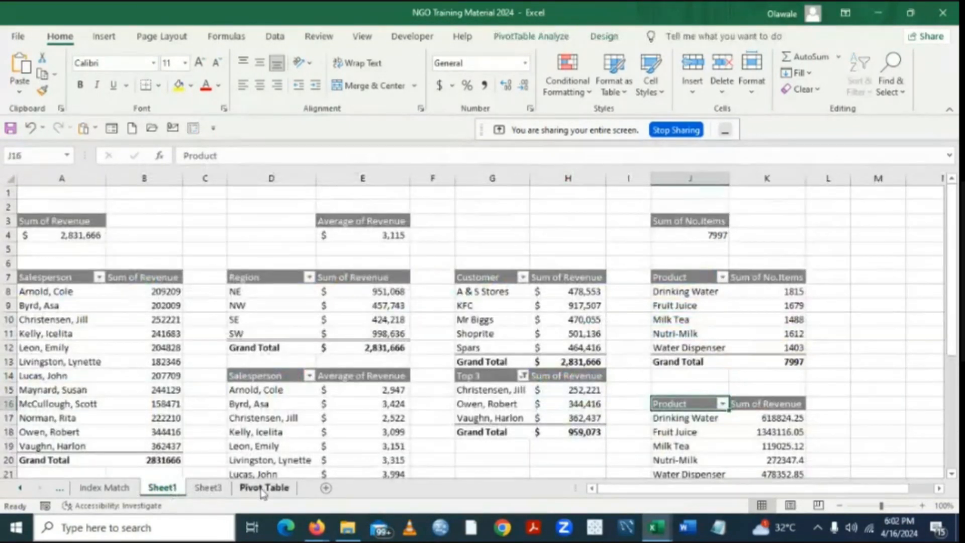
click(262, 493)
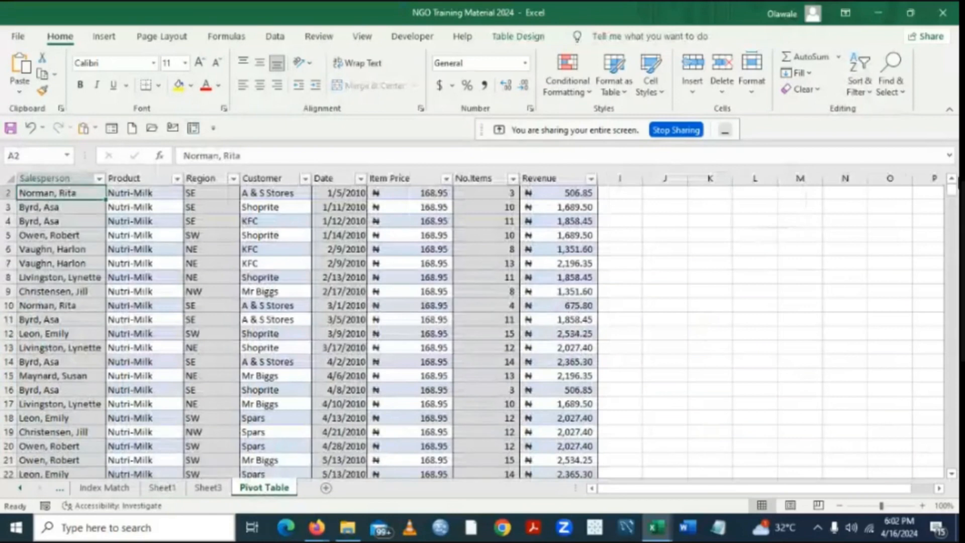
click(952, 179)
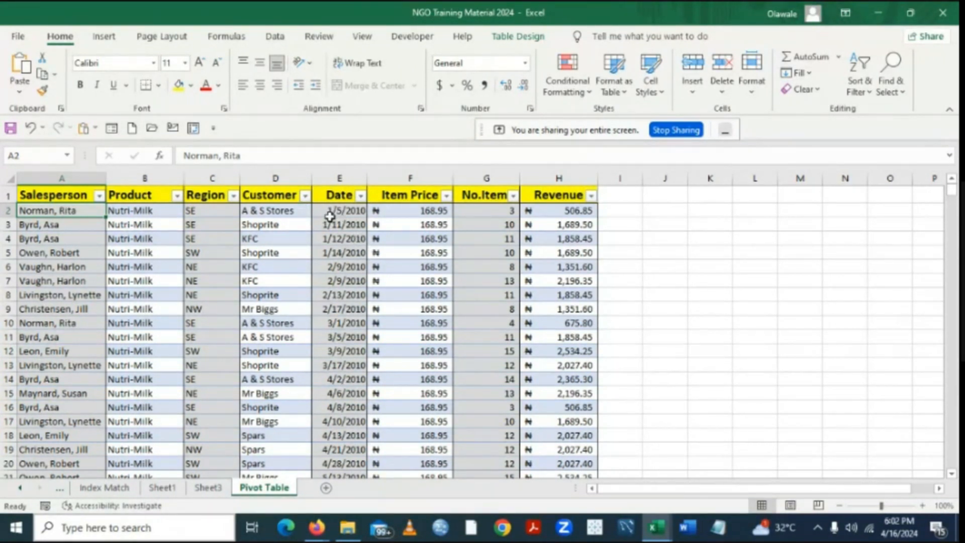
click(163, 489)
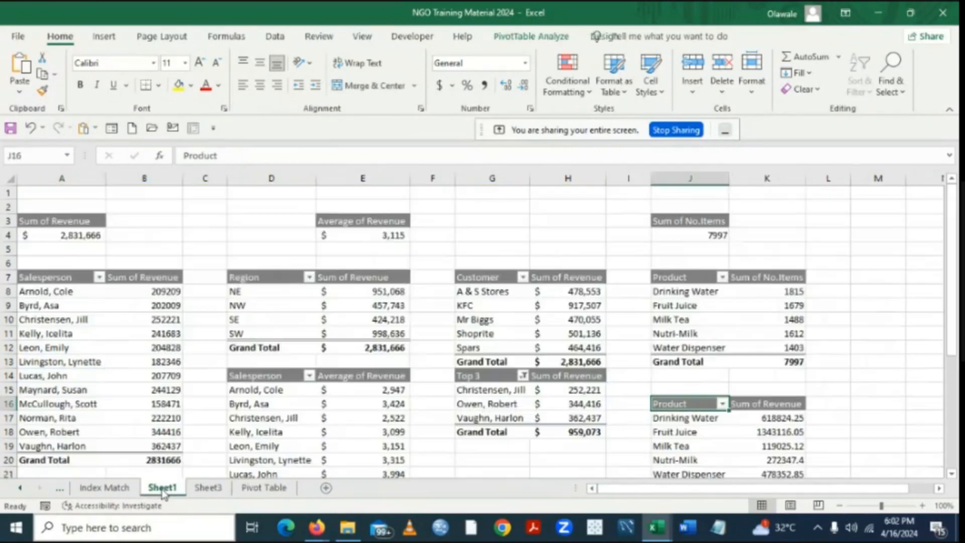
click(211, 492)
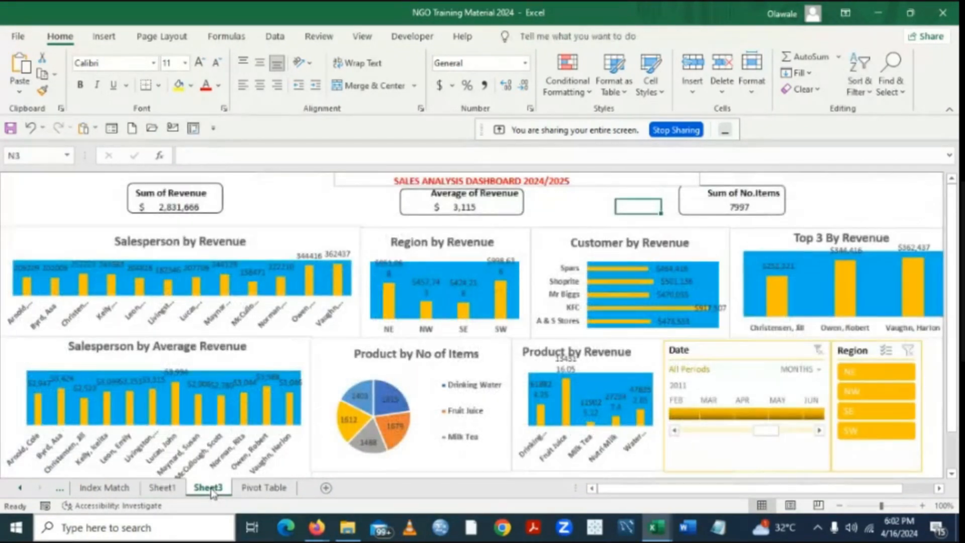
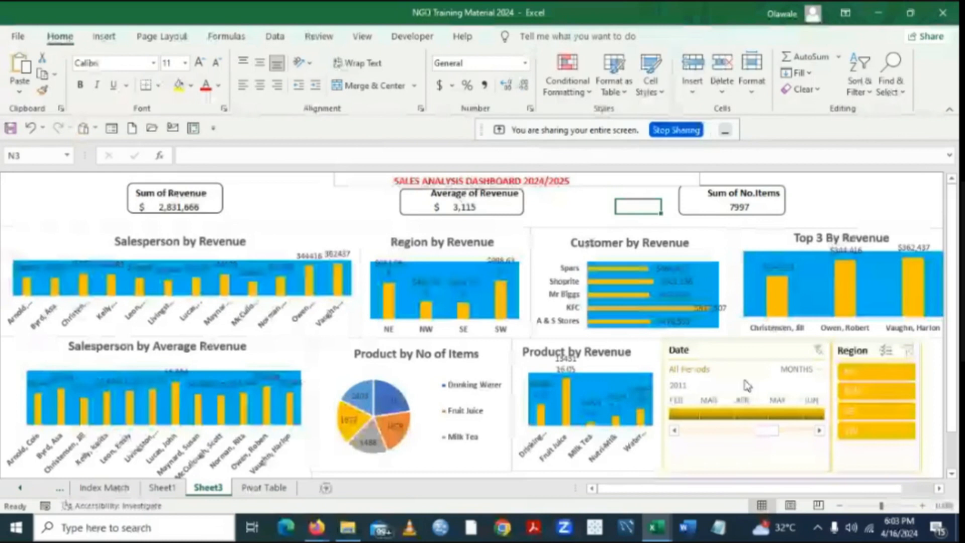
Filter the dashboard to January 2010 with the Date timeline and examine the filtered sales charts.
click(674, 431)
click(675, 430)
click(674, 431)
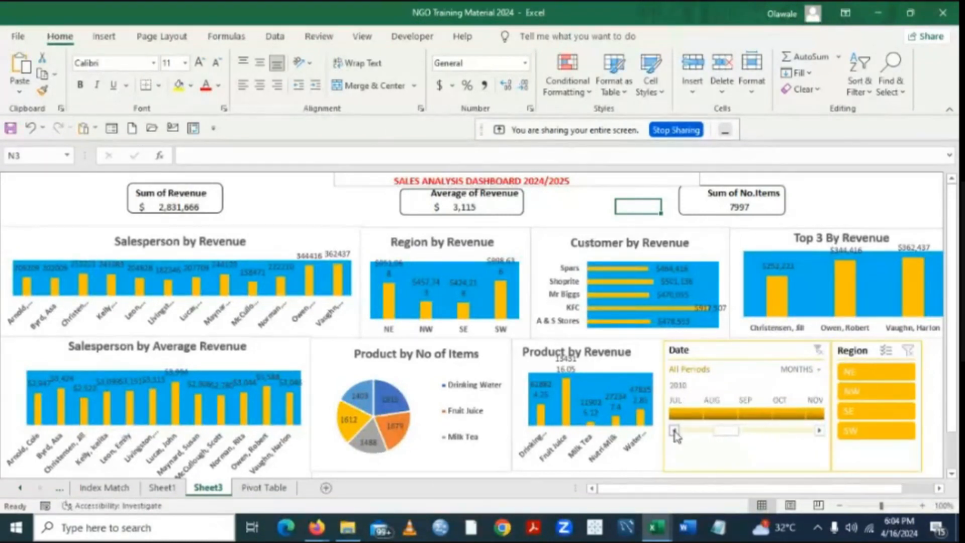
click(674, 431)
click(674, 431)
click(674, 431)
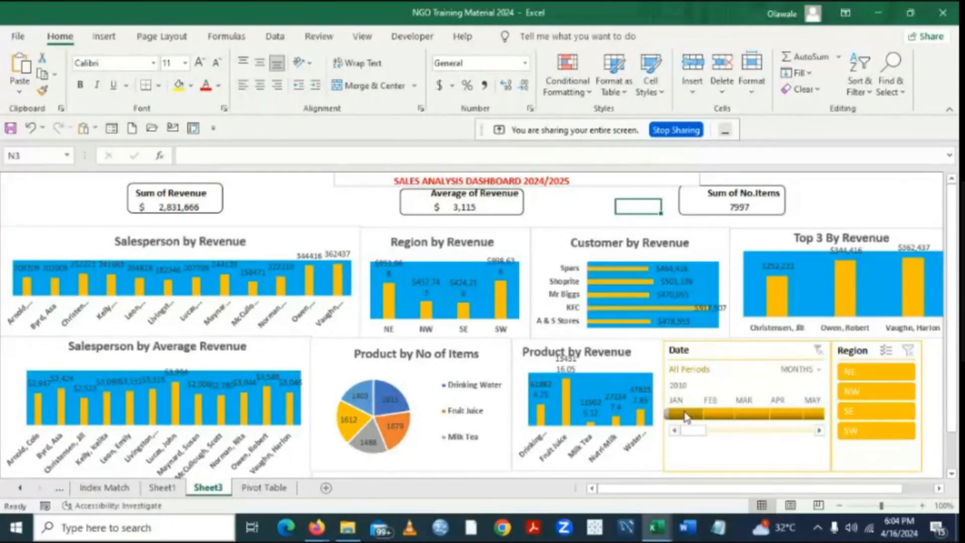
click(686, 416)
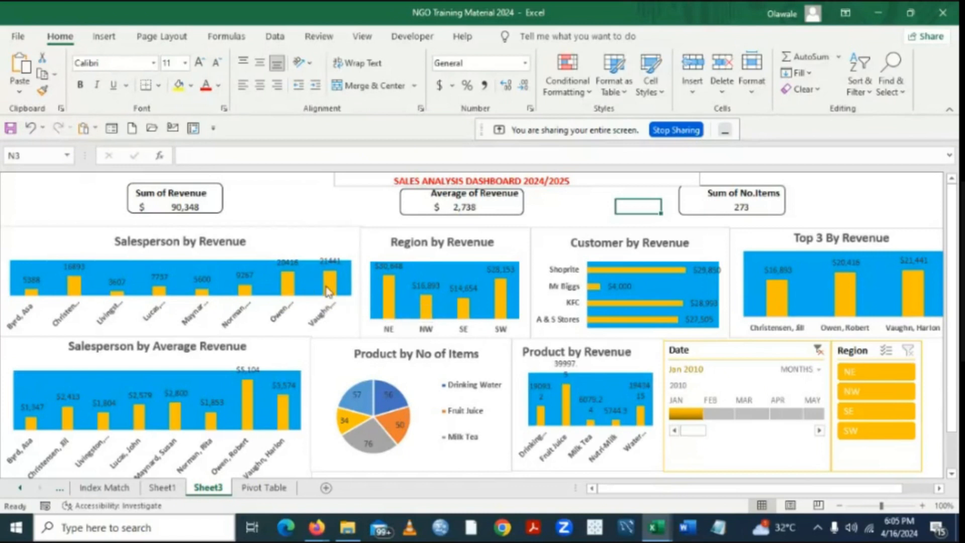
mouse_move(327, 290)
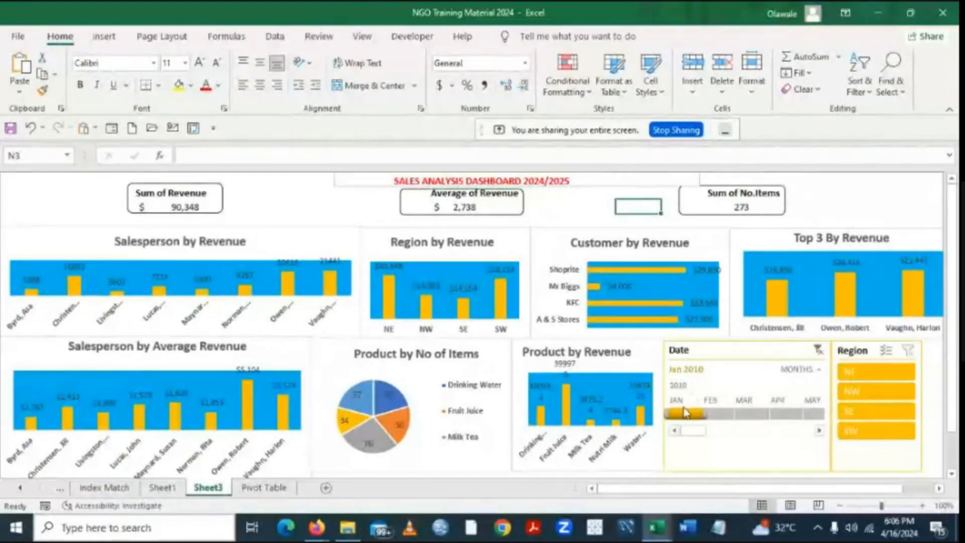
mouse_move(636, 280)
mouse_move(671, 280)
mouse_move(845, 286)
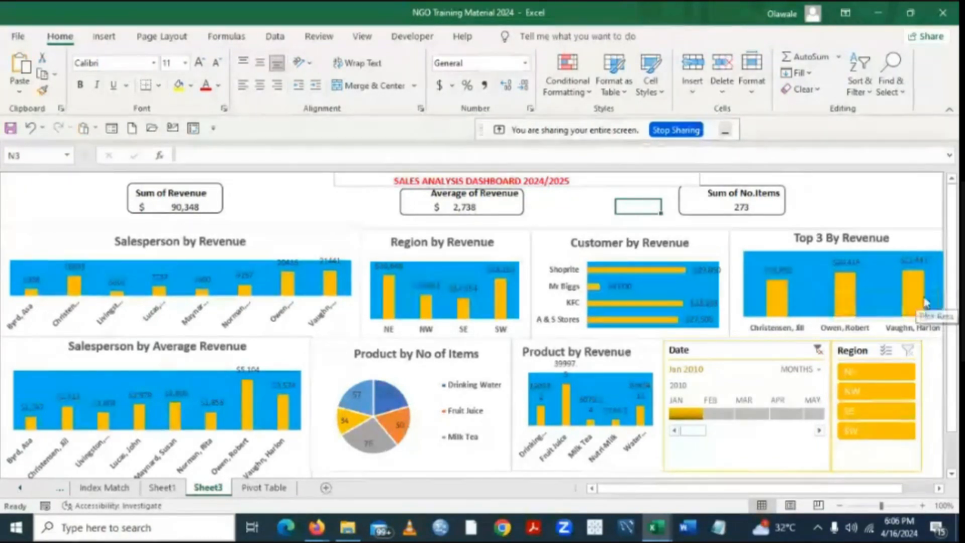
mouse_move(925, 302)
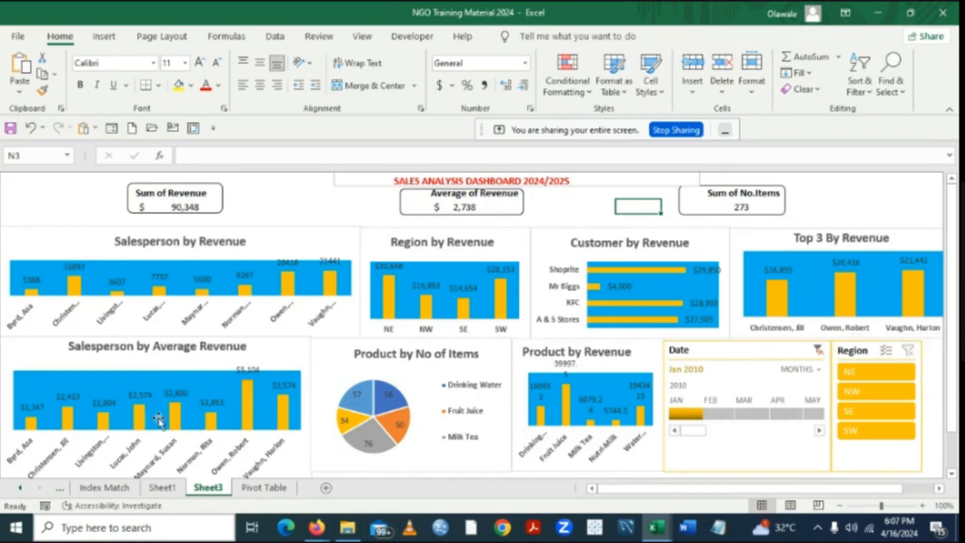
mouse_move(139, 408)
Clear the Date timeline filter and filter the dashboard by region NE, NW and SW in turn.
click(818, 349)
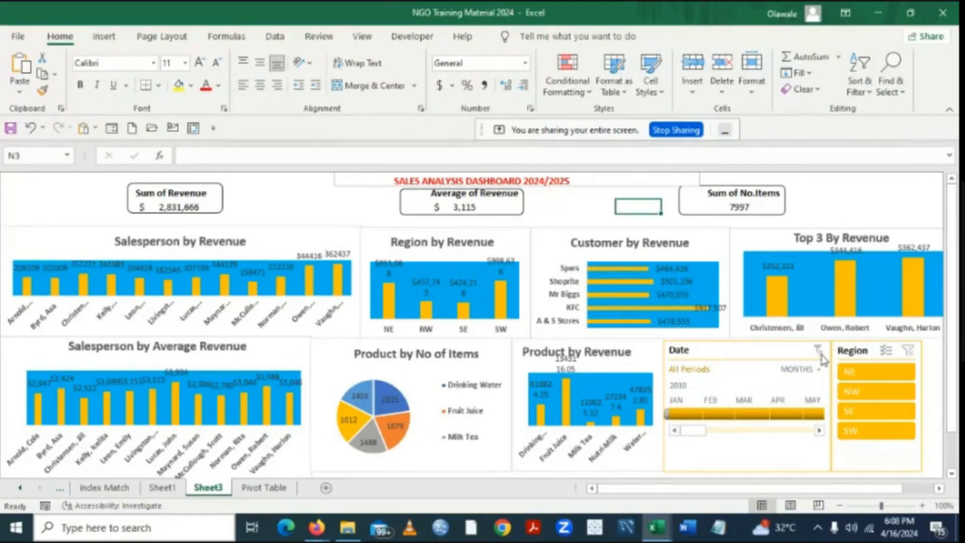
click(861, 380)
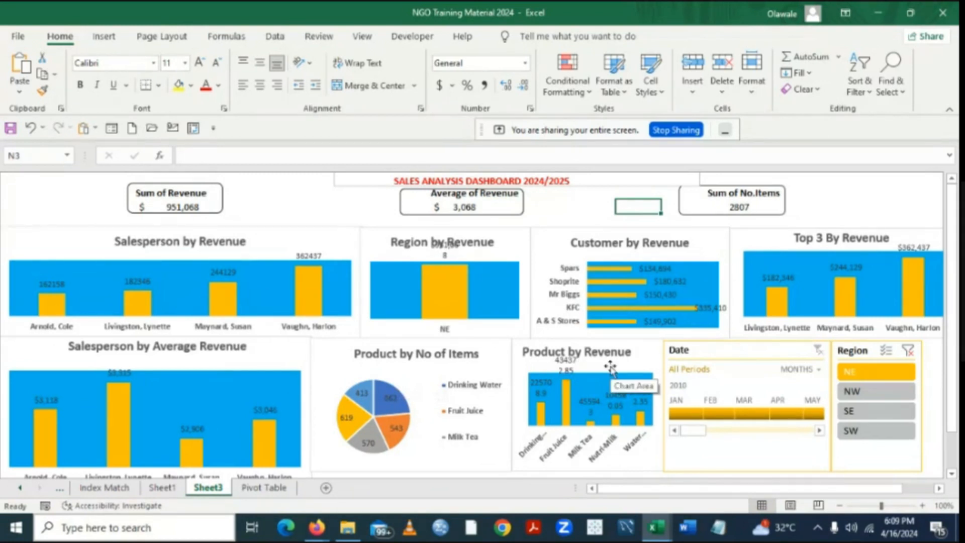
click(863, 394)
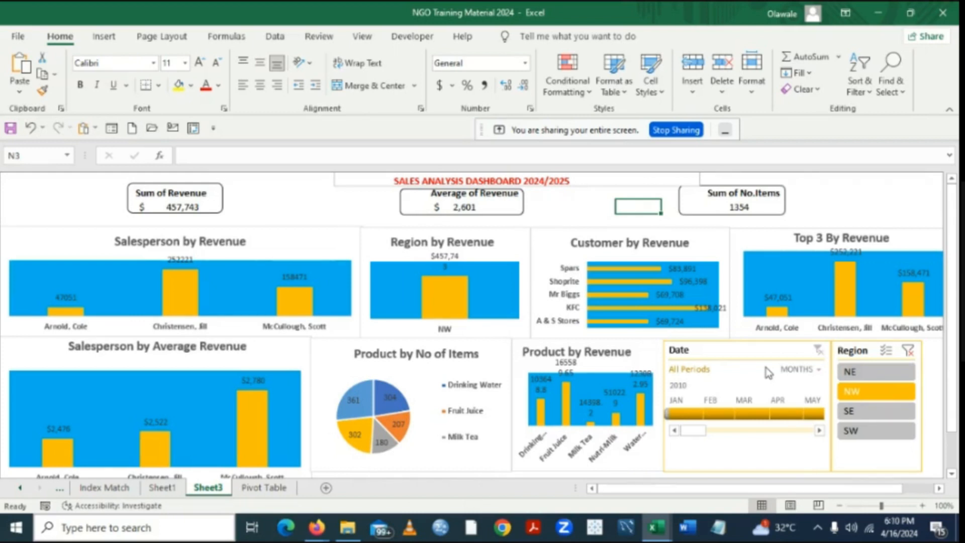
click(857, 434)
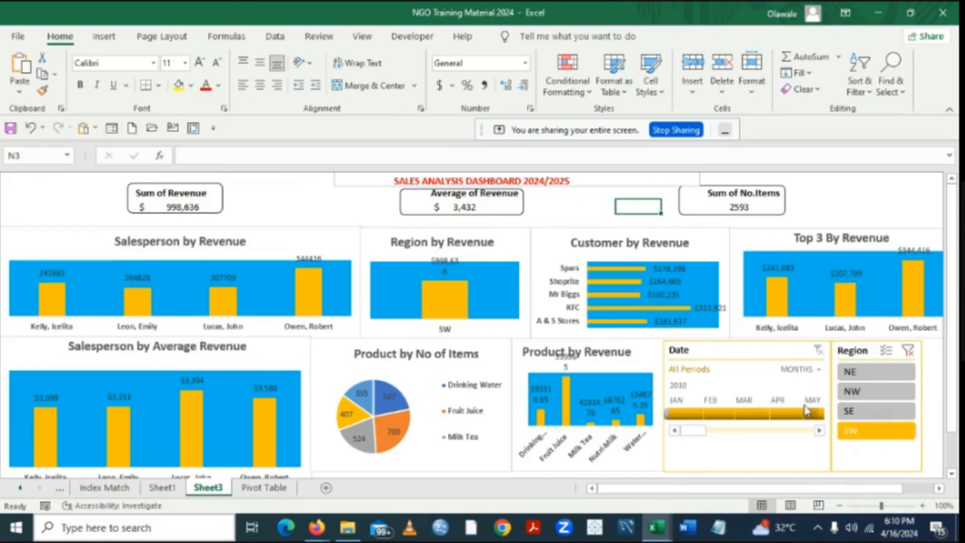
click(819, 372)
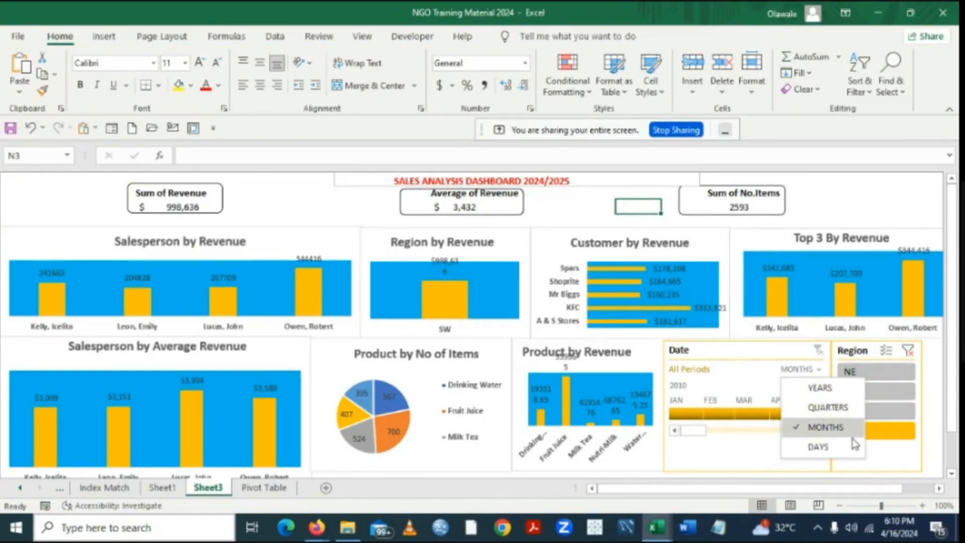
click(818, 447)
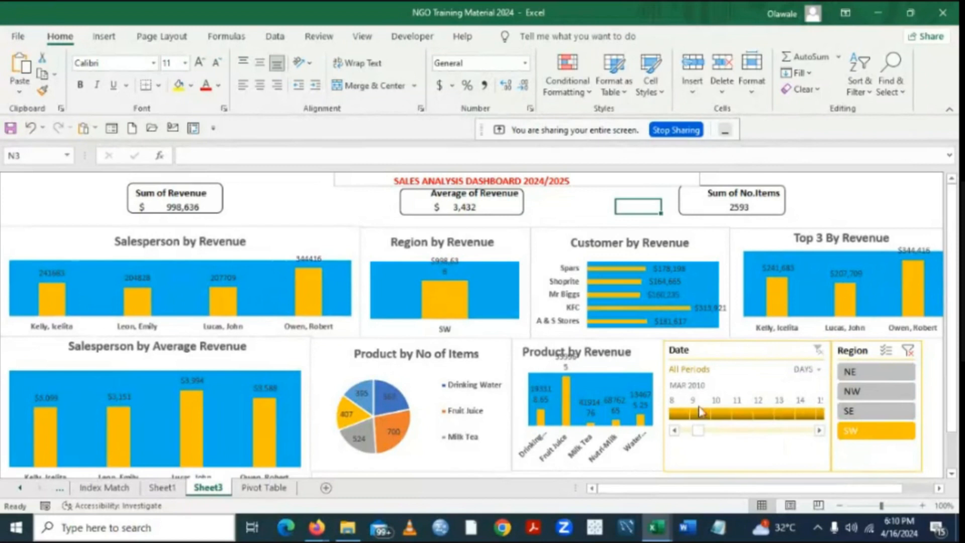
click(674, 430)
click(819, 370)
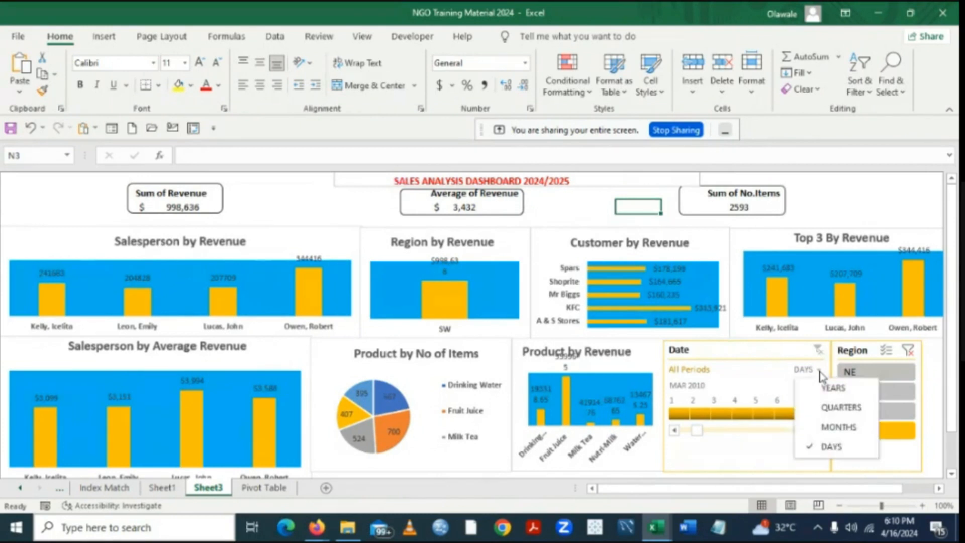
click(834, 426)
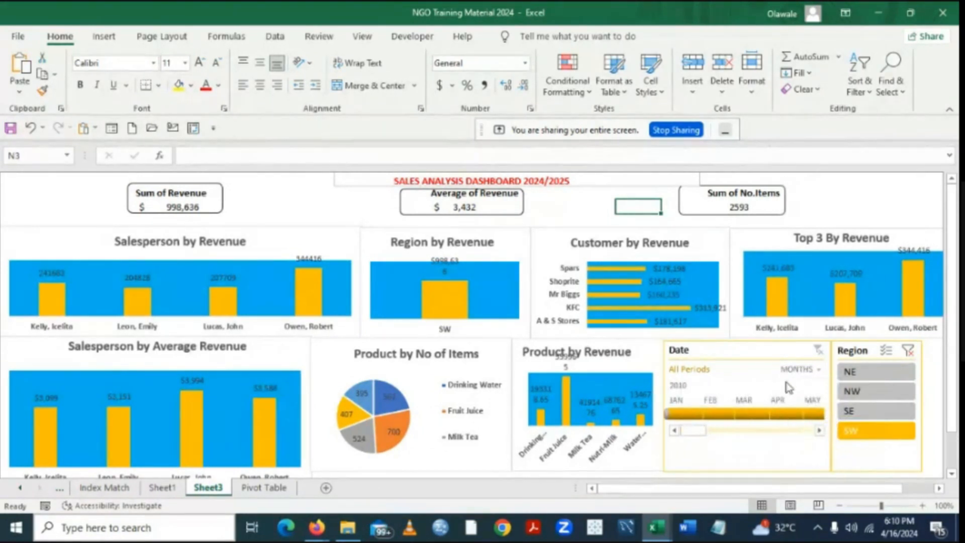
Switch the Date timeline to days and bring the first days of January 2010 into view.
click(820, 372)
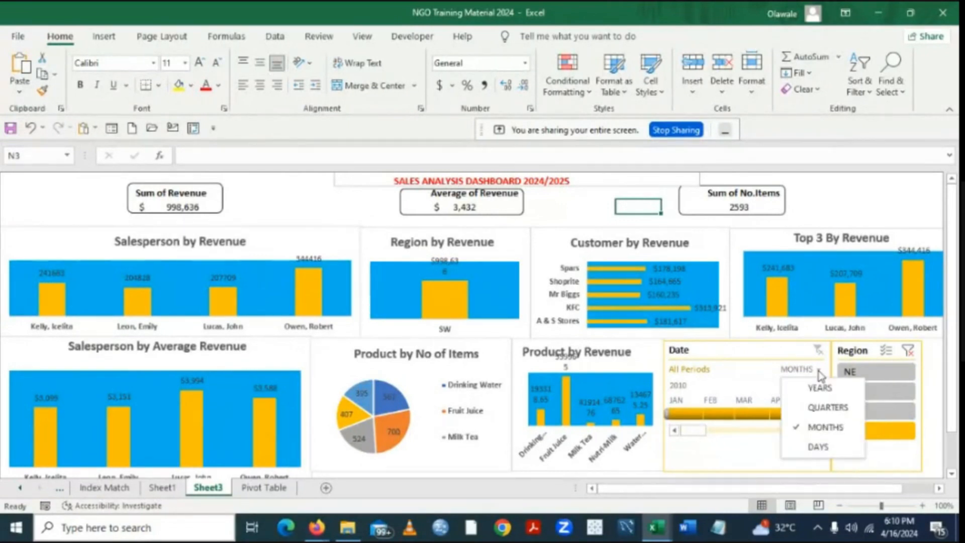
click(815, 448)
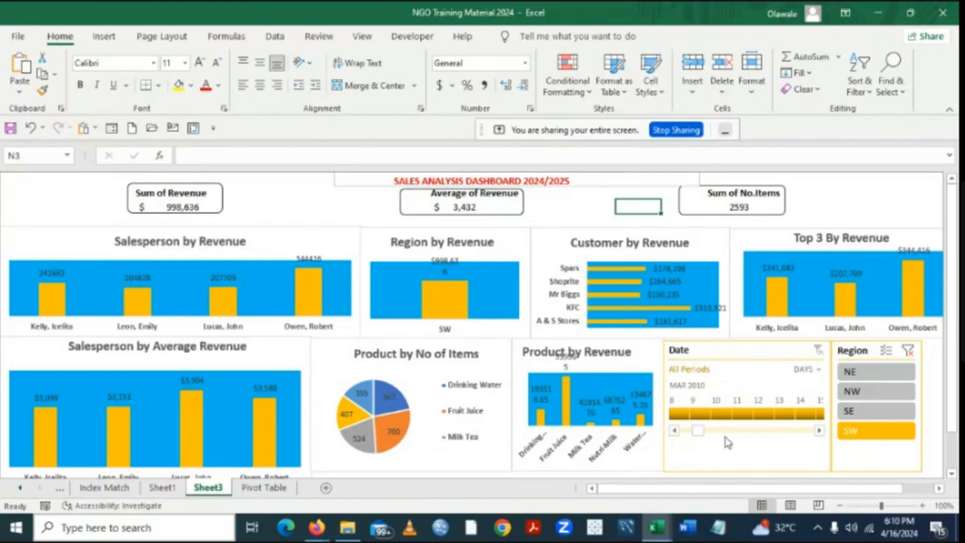
click(677, 431)
click(820, 430)
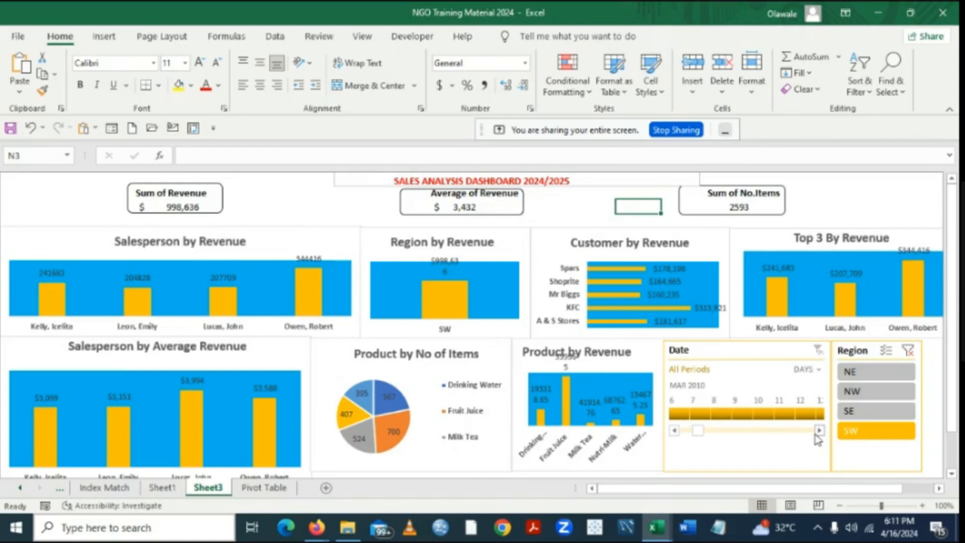
click(675, 431)
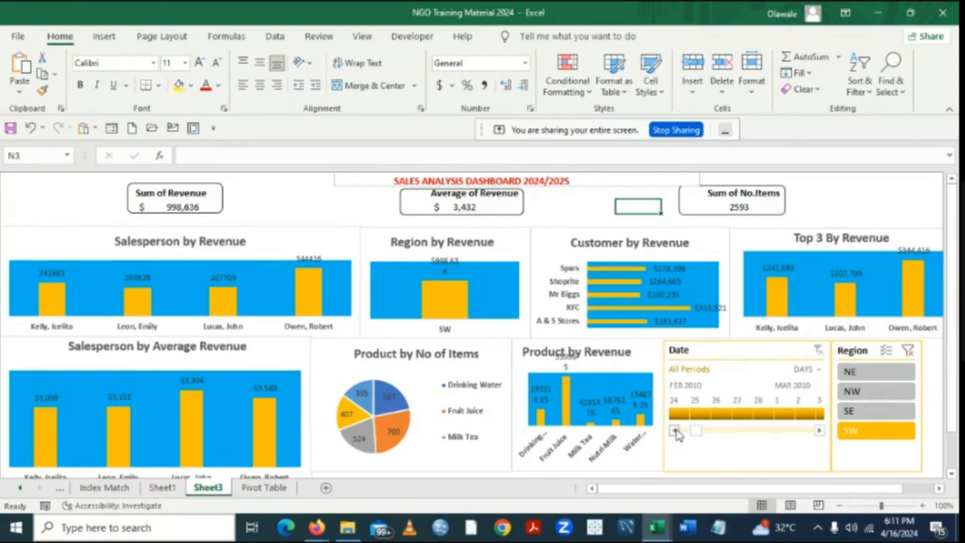
click(675, 431)
click(675, 431)
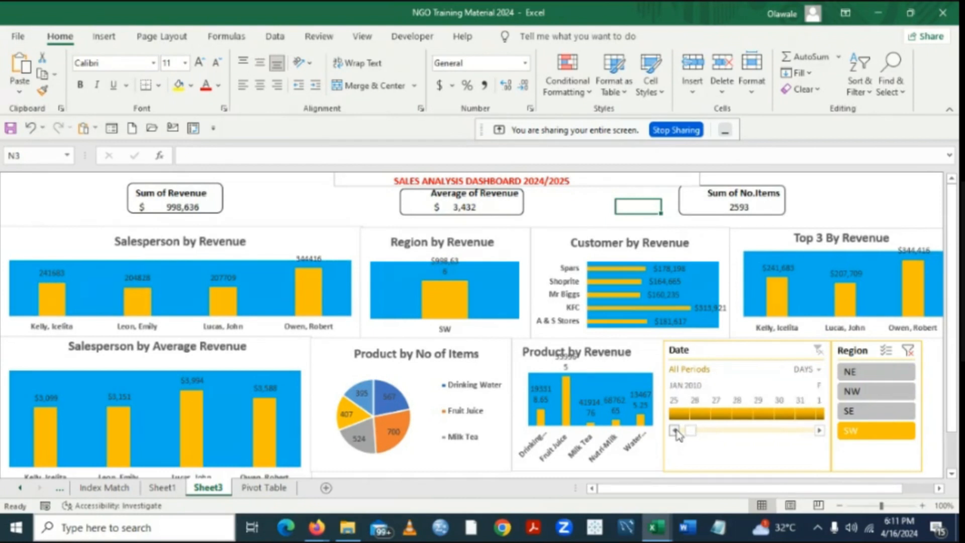
click(675, 431)
click(675, 431)
click(675, 431)
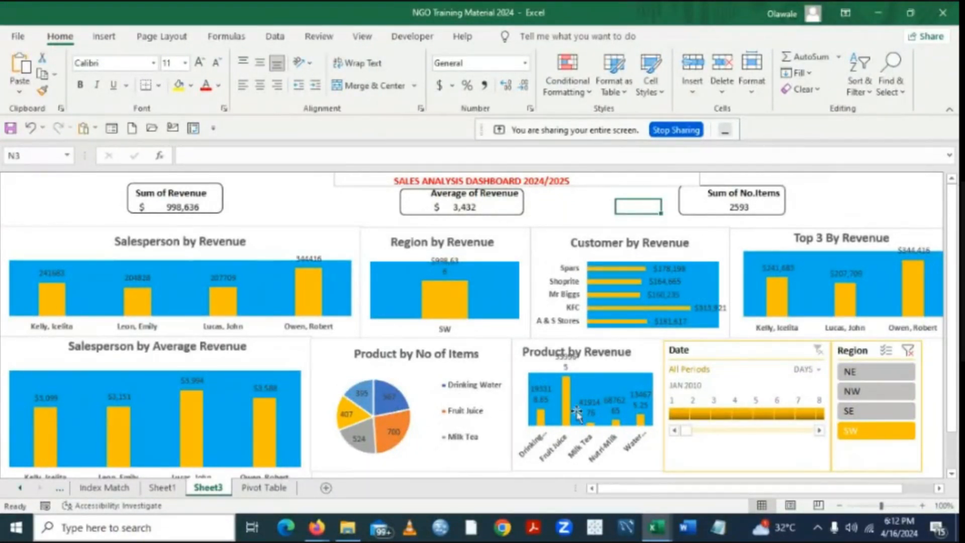
Filter the dashboard to 4, 5, 6 and 7 January 2010 in turn and examine the charts for 7 January.
click(742, 419)
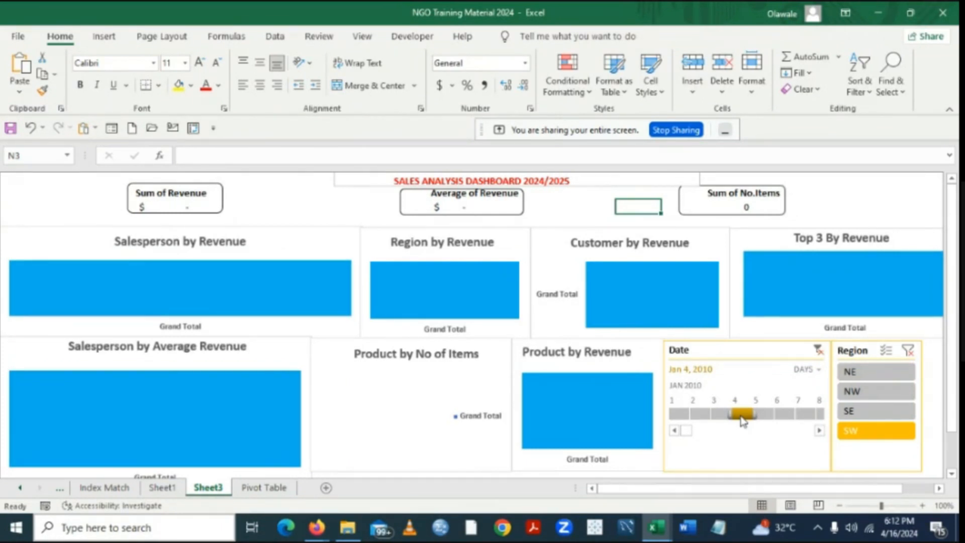
click(762, 415)
click(787, 415)
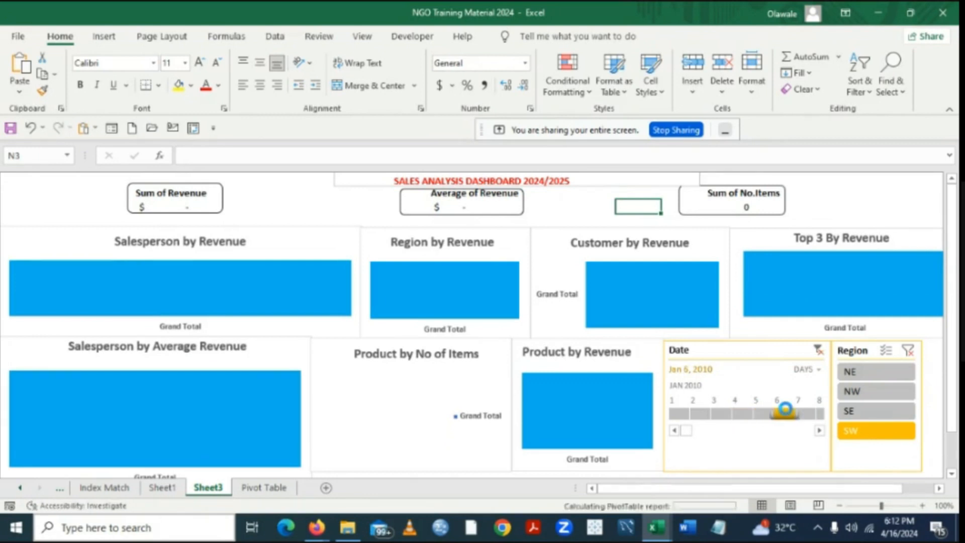
click(804, 415)
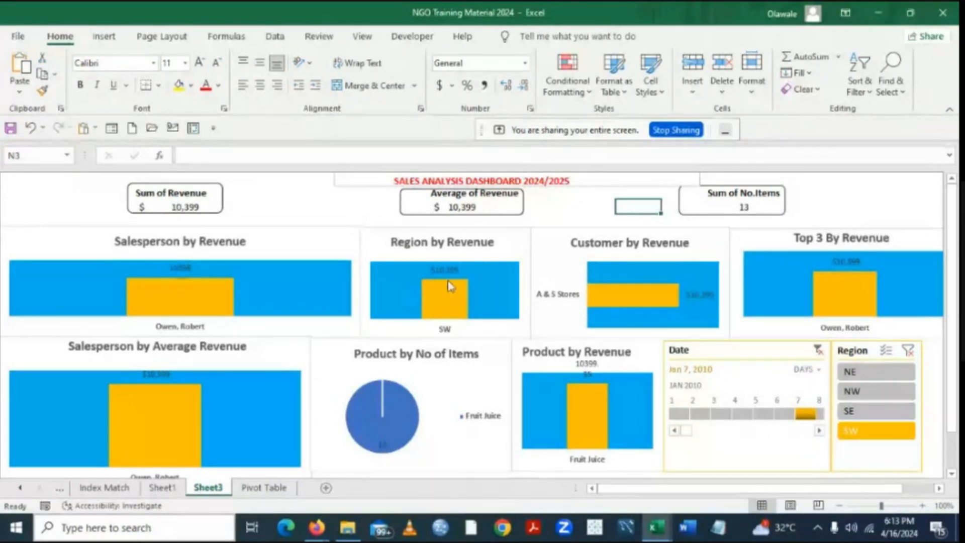
mouse_move(451, 286)
mouse_move(382, 452)
Compare the filtered Sheet3 dashboard with the source data on the Pivot Table sheet and the pivot tables on Sheet1.
click(263, 486)
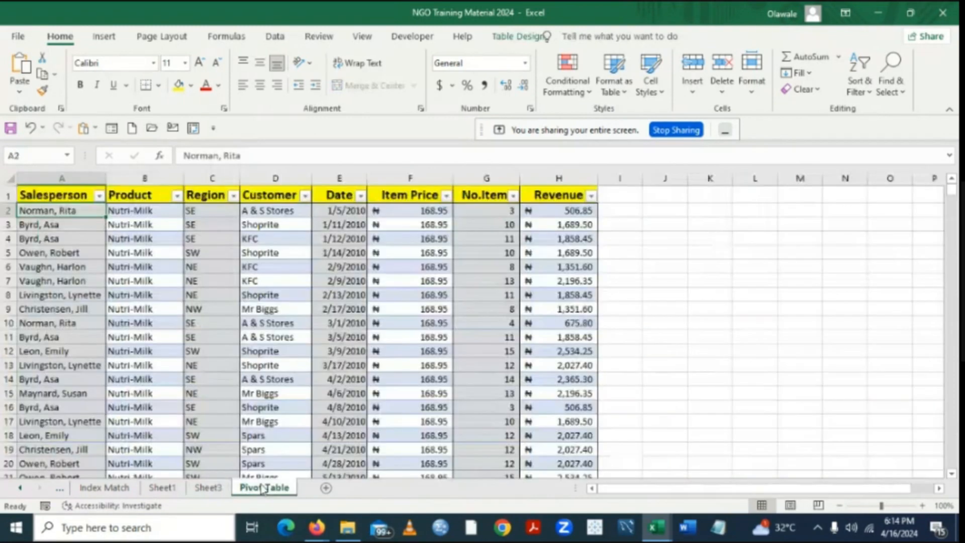
click(209, 492)
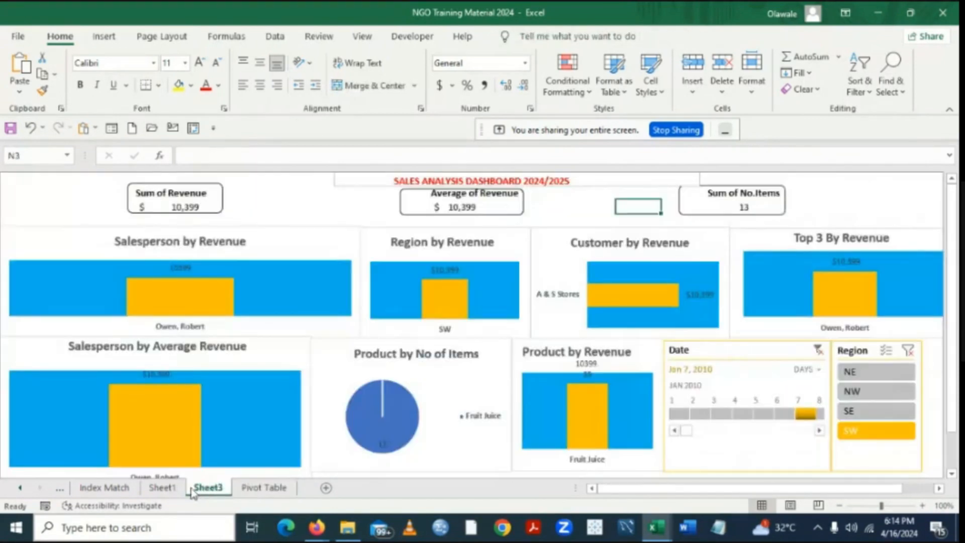
click(163, 491)
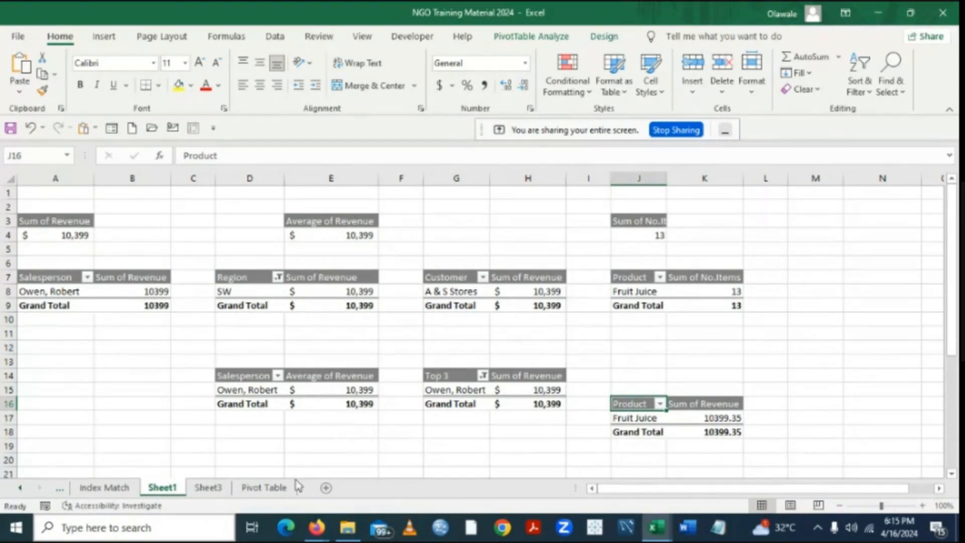
click(212, 490)
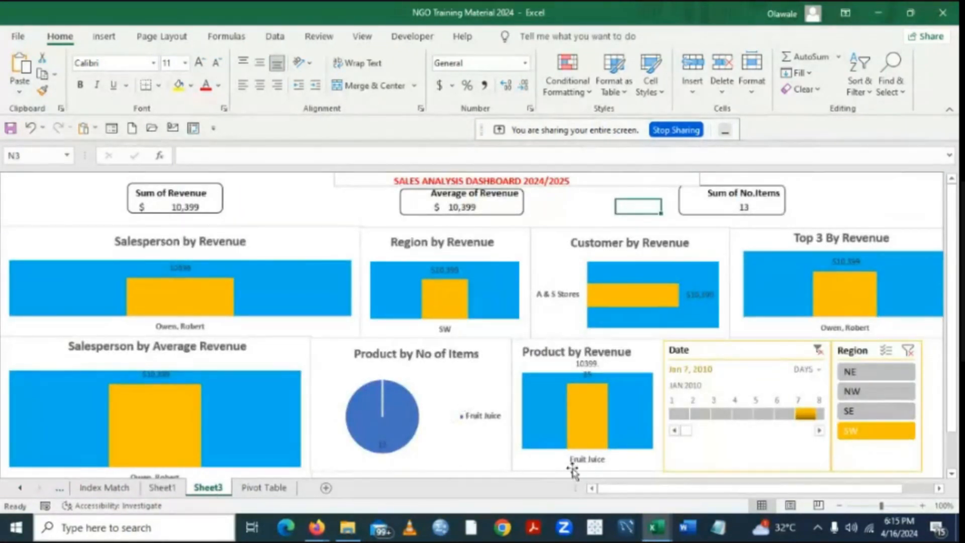
click(267, 488)
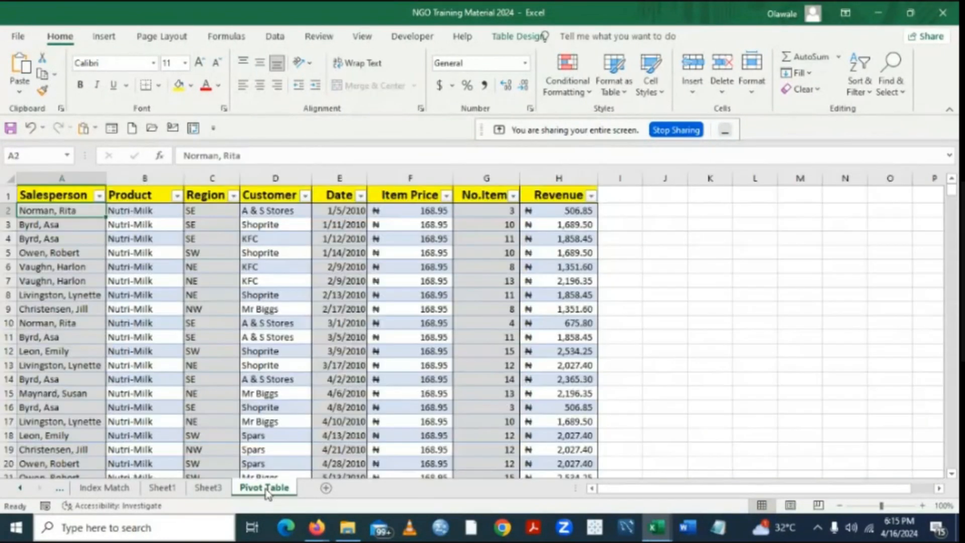
click(208, 488)
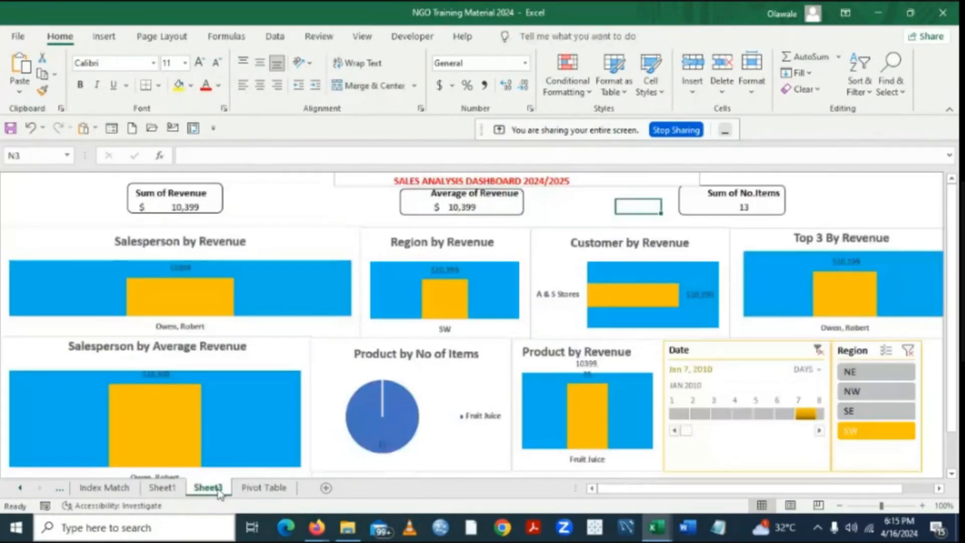
click(162, 487)
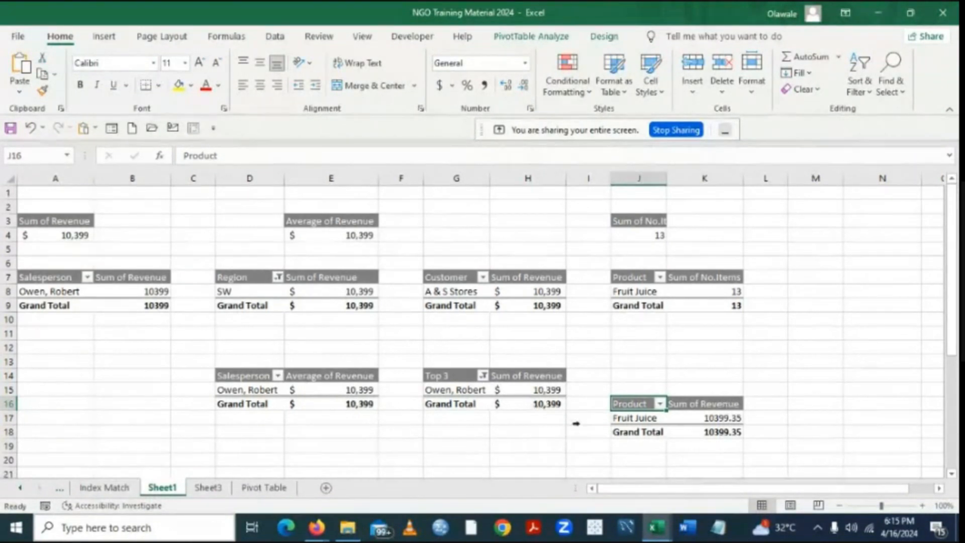
click(209, 492)
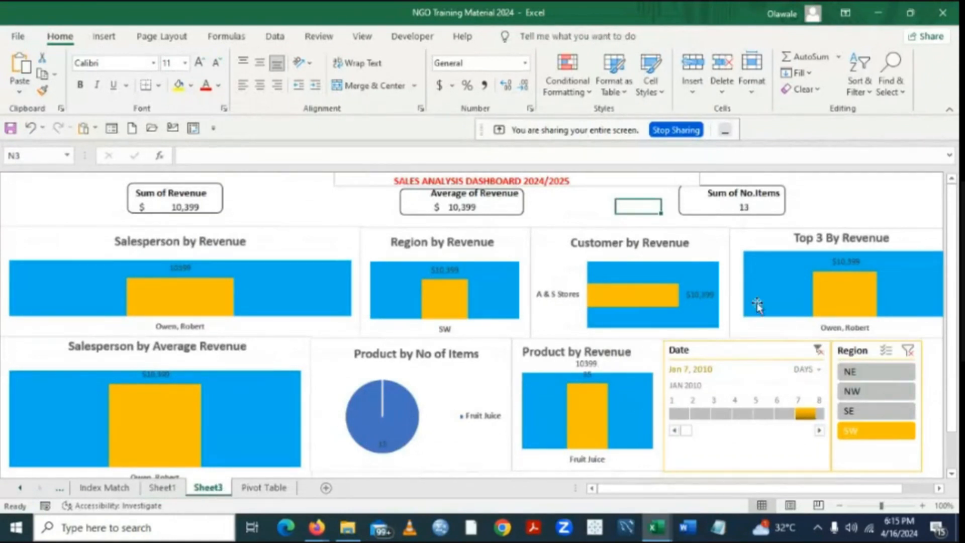
mouse_move(593, 405)
Clear the Date and Region filters, and clear the Region slicer again after trying region NE.
click(817, 350)
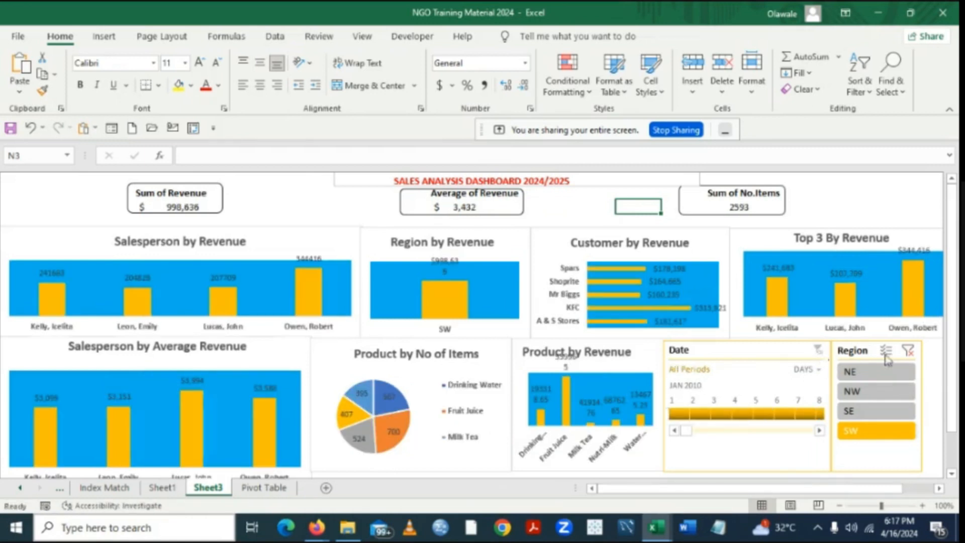
click(910, 352)
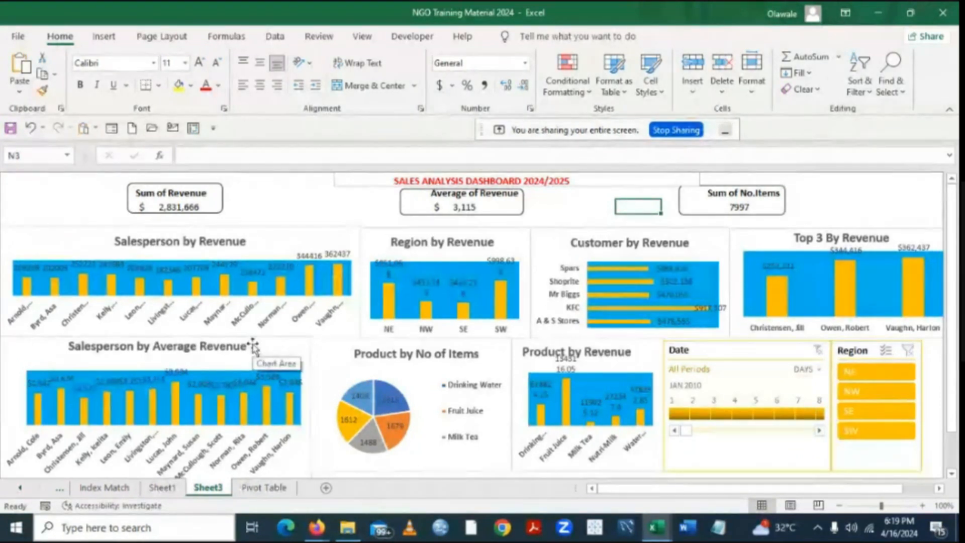
click(850, 374)
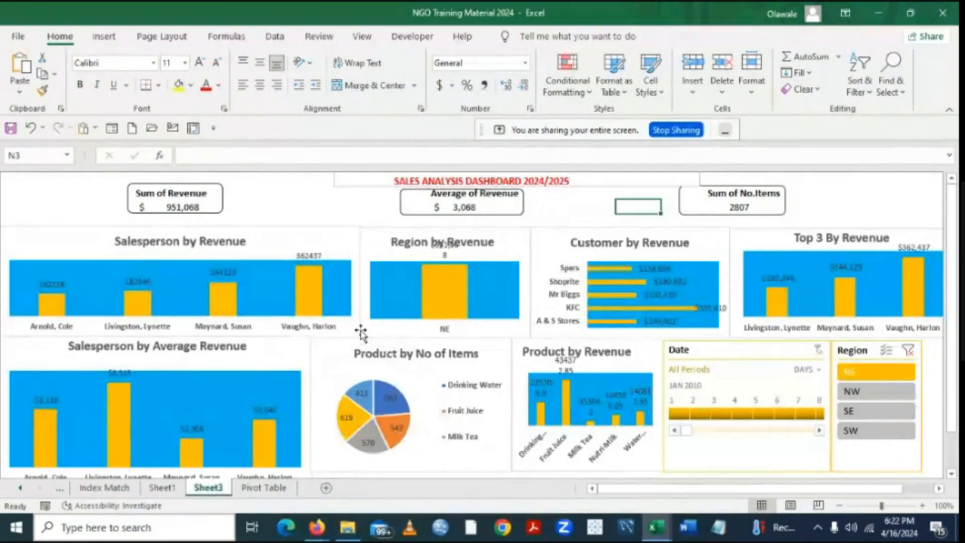
click(911, 358)
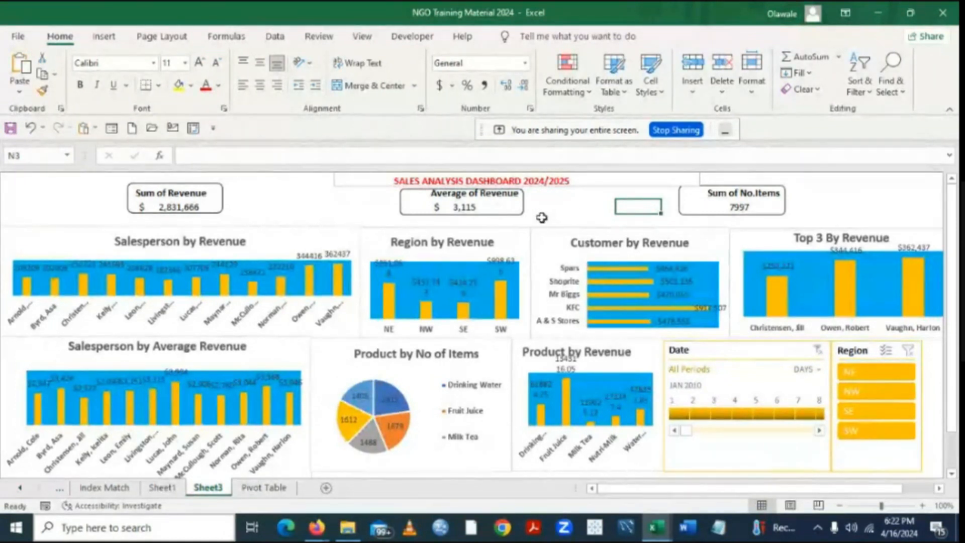
Save the NGO Training Material 2024 workbook, check the presenting options in the Google Meet call, and return to the workbook.
key(ctrl+s)
click(879, 14)
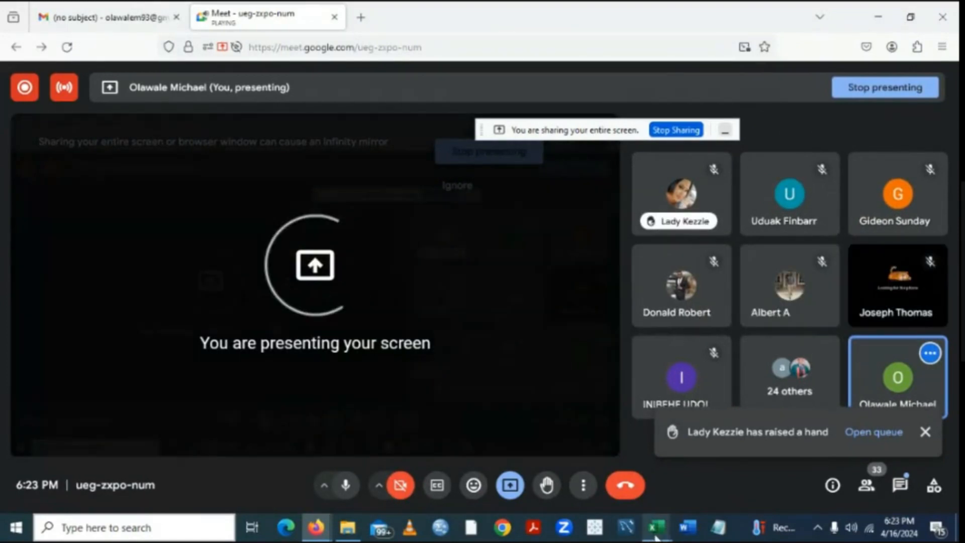
mouse_move(656, 537)
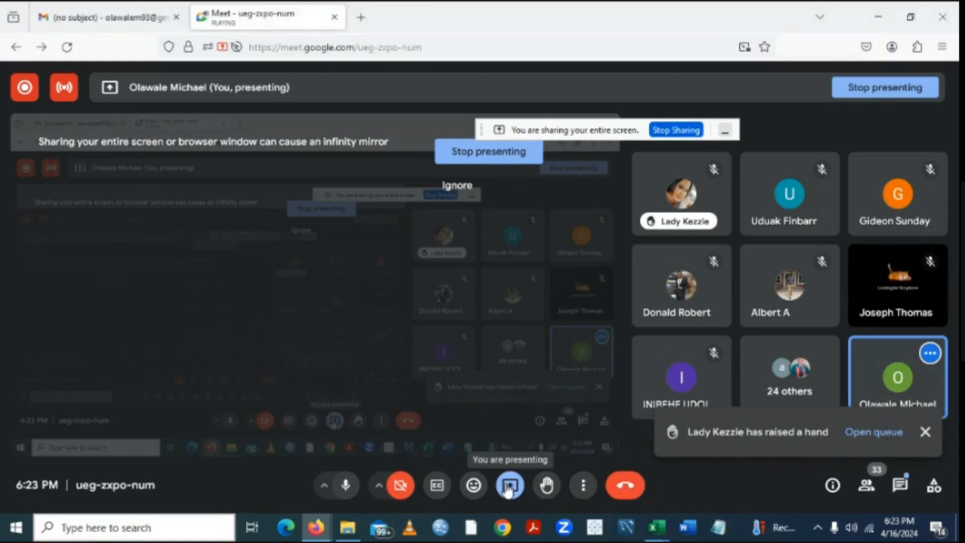
click(508, 488)
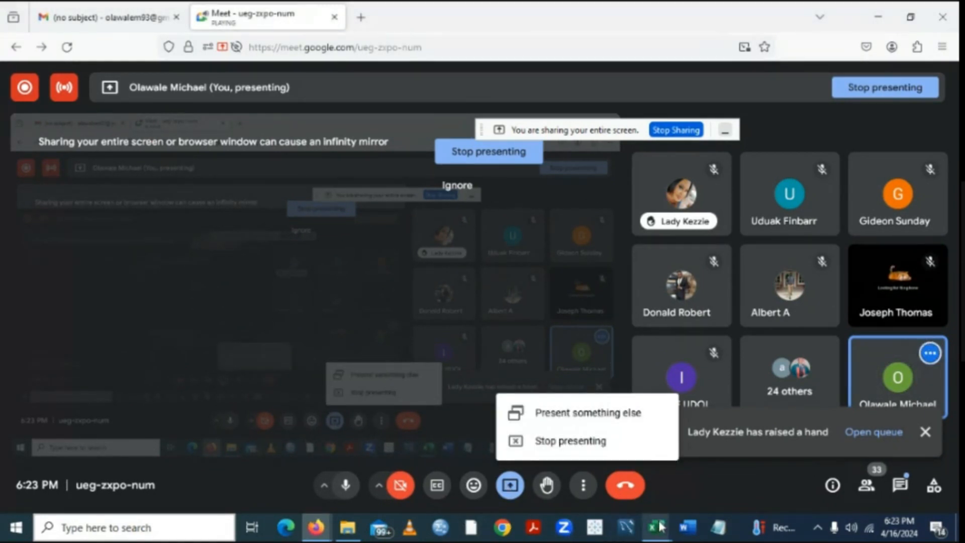
mouse_move(660, 526)
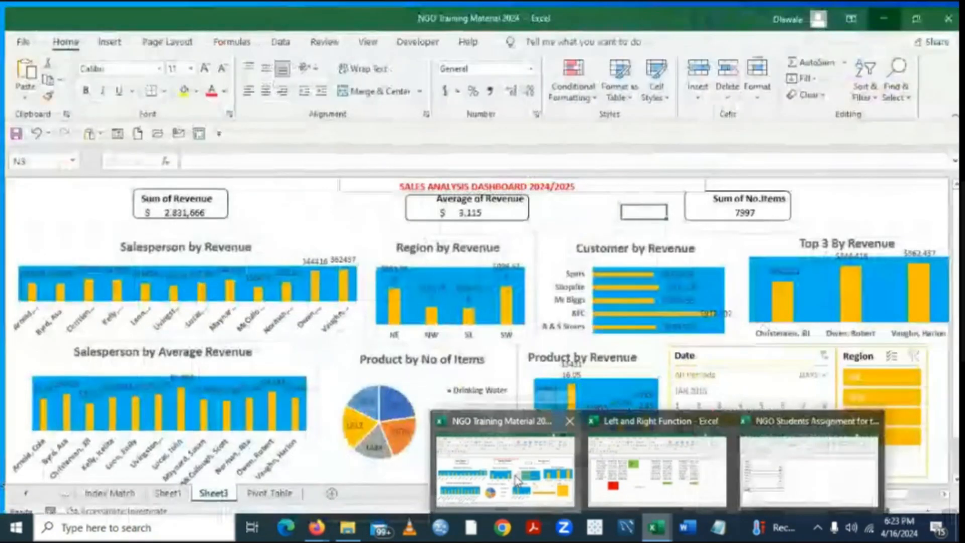
click(514, 477)
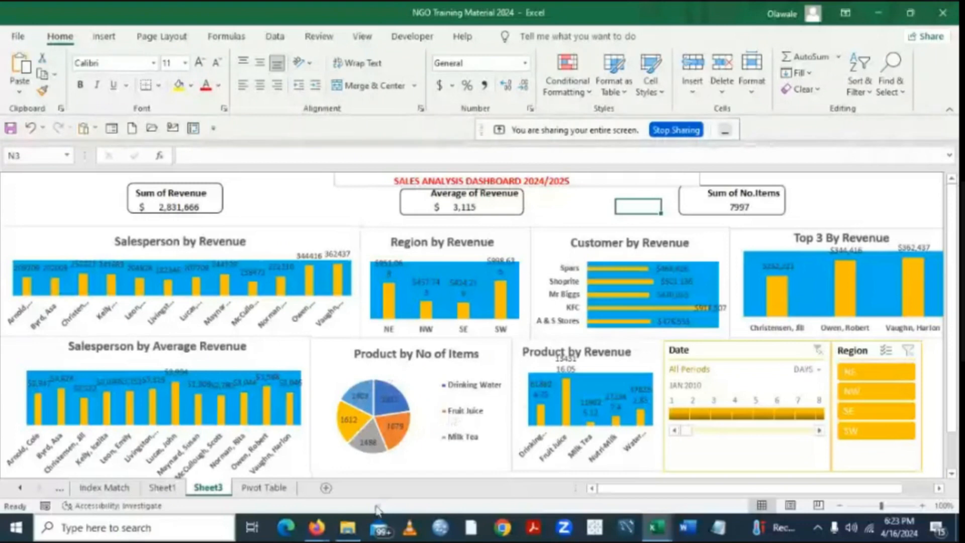
Switch to File Explorer and open the SalesAutomation(Monthly) workbook from the recent files.
mouse_move(351, 530)
mouse_move(350, 470)
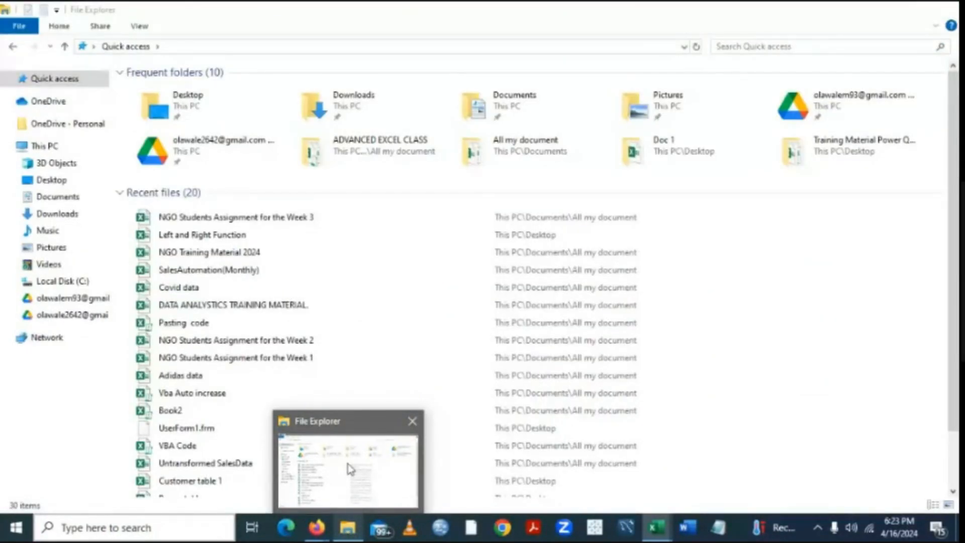
click(350, 470)
click(195, 271)
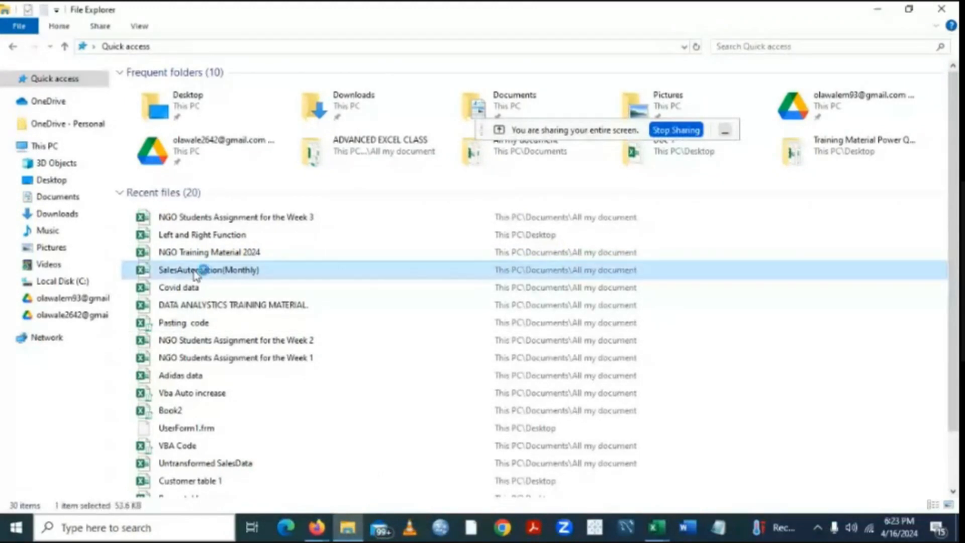
double_click(196, 275)
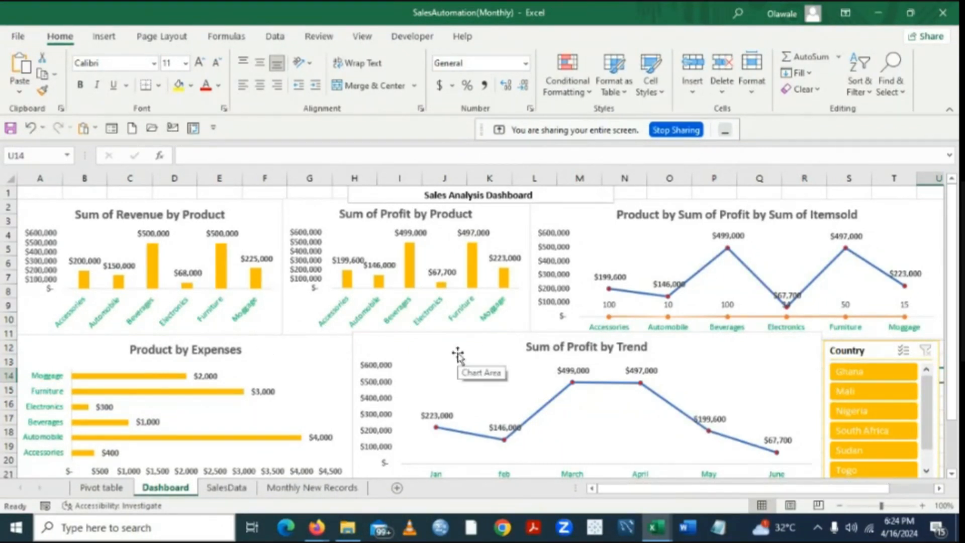
Examine the pivot tables, the Dashboard charts and the SalesData source table to see how they relate.
click(97, 494)
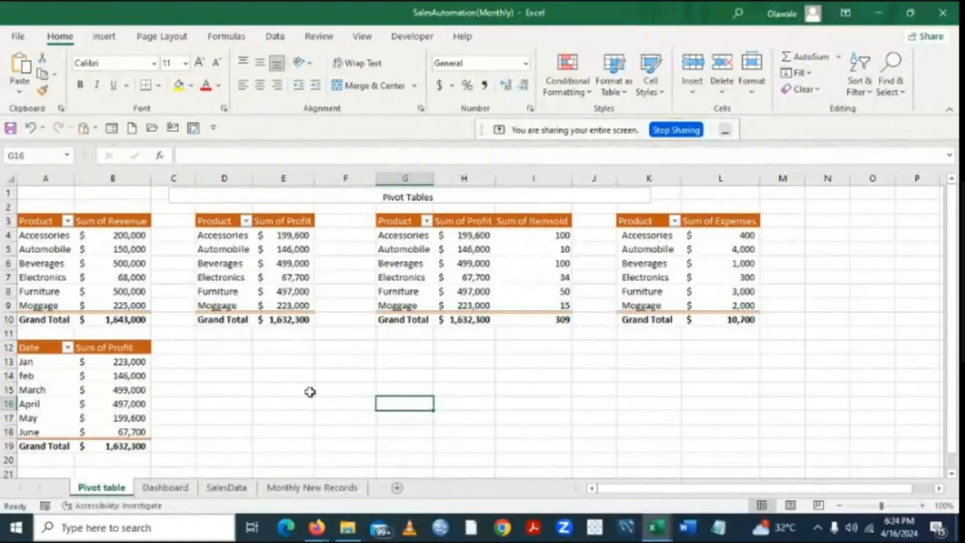
click(223, 490)
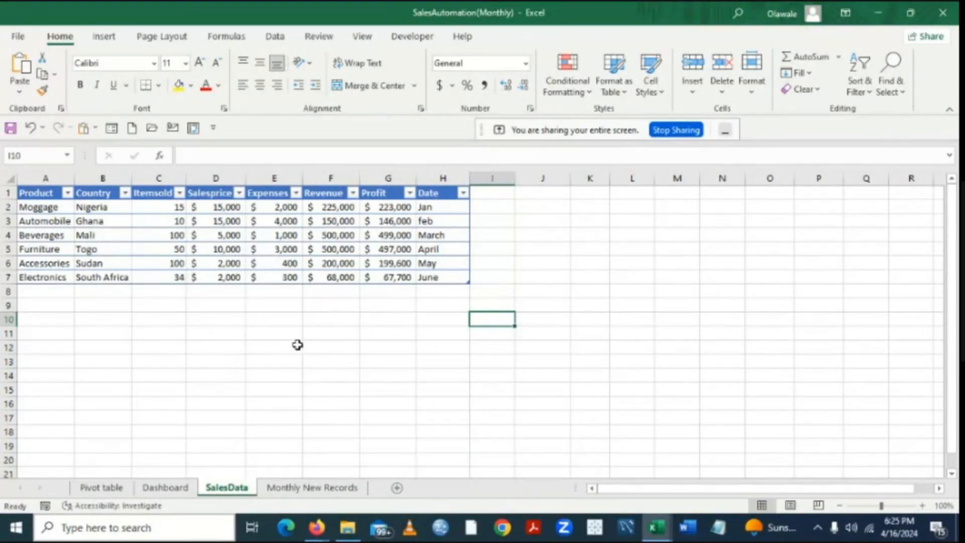
click(100, 487)
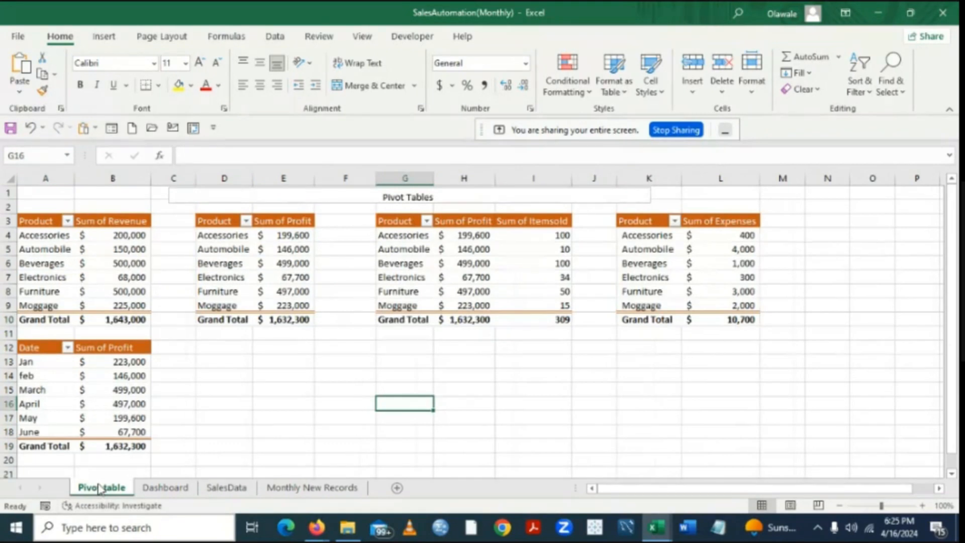
click(217, 488)
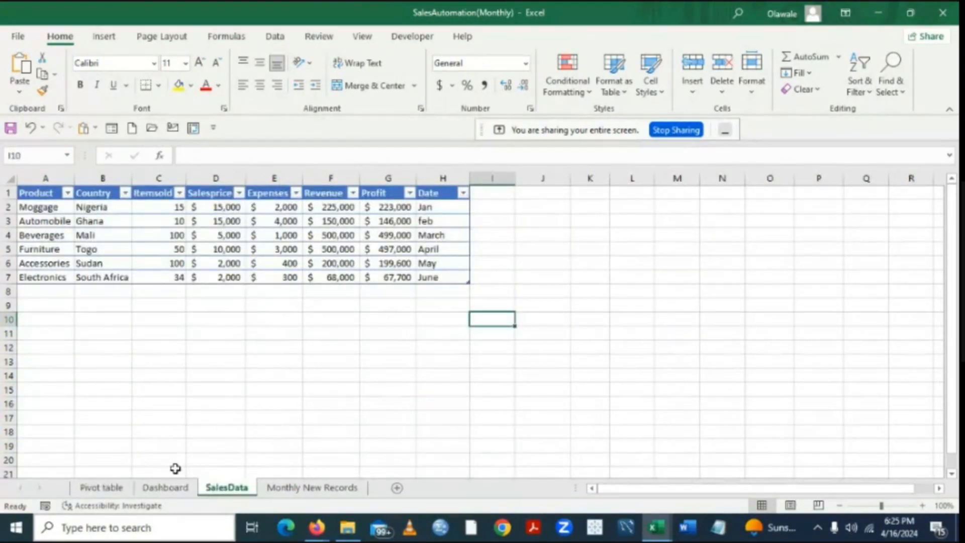
click(160, 490)
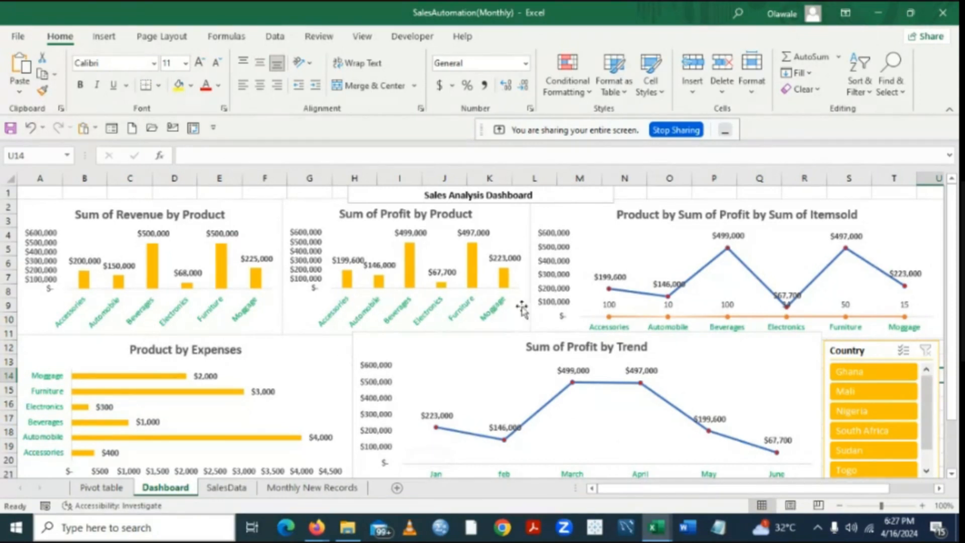
click(105, 488)
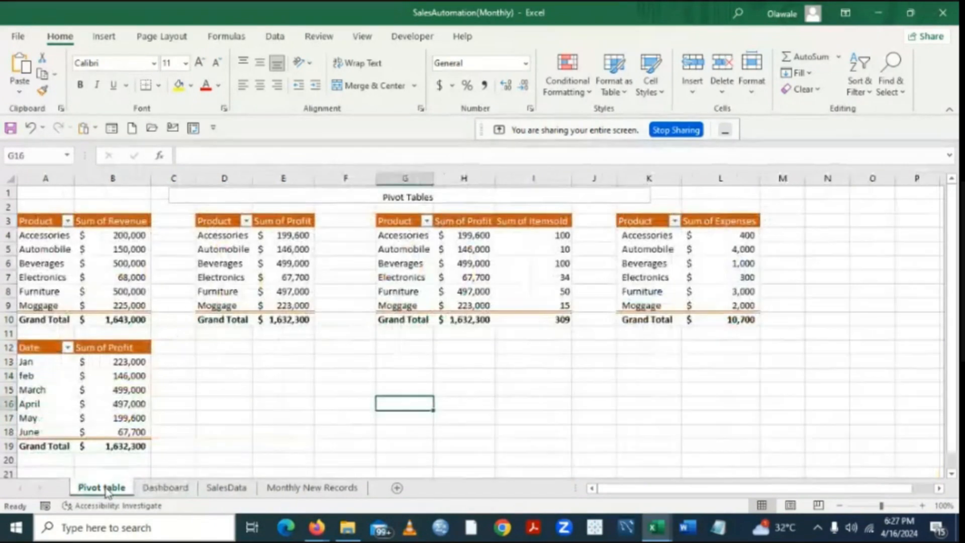
click(241, 494)
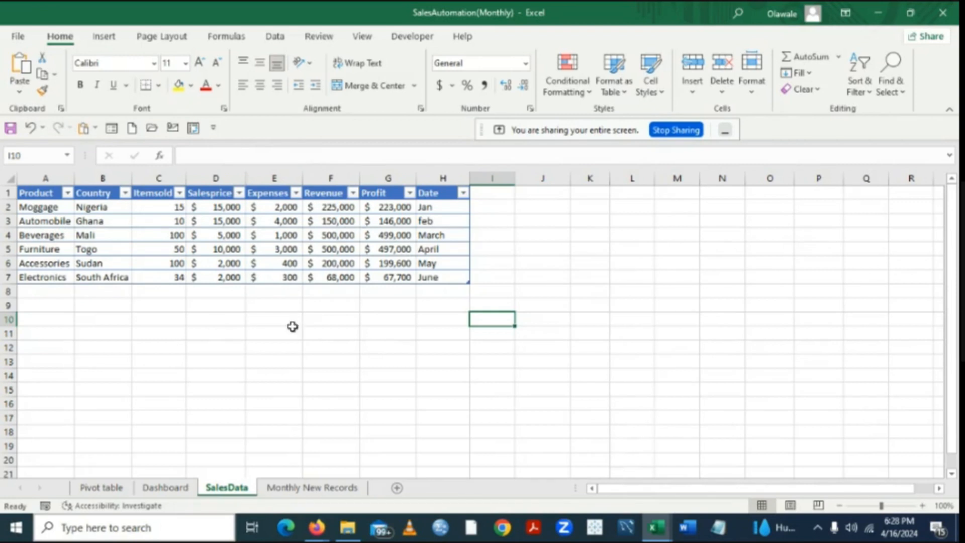
click(43, 191)
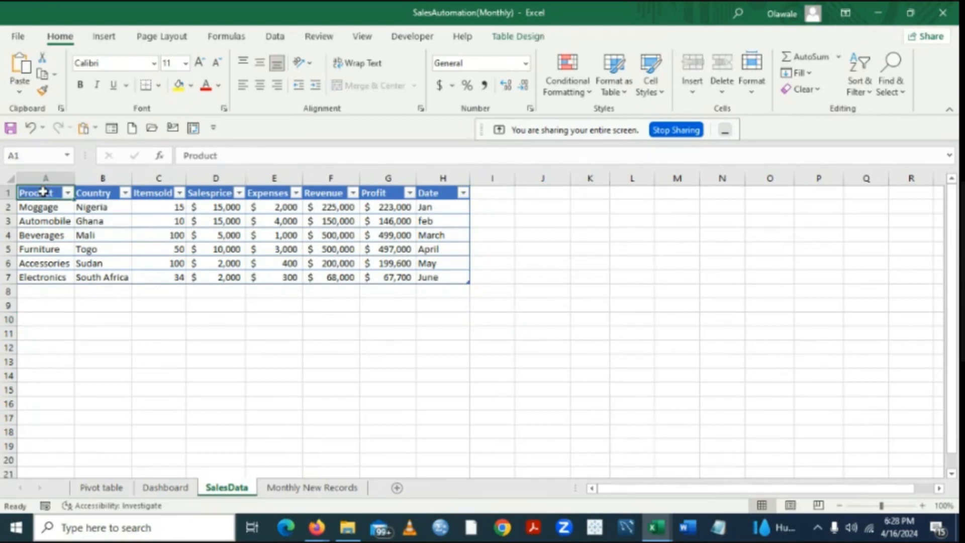
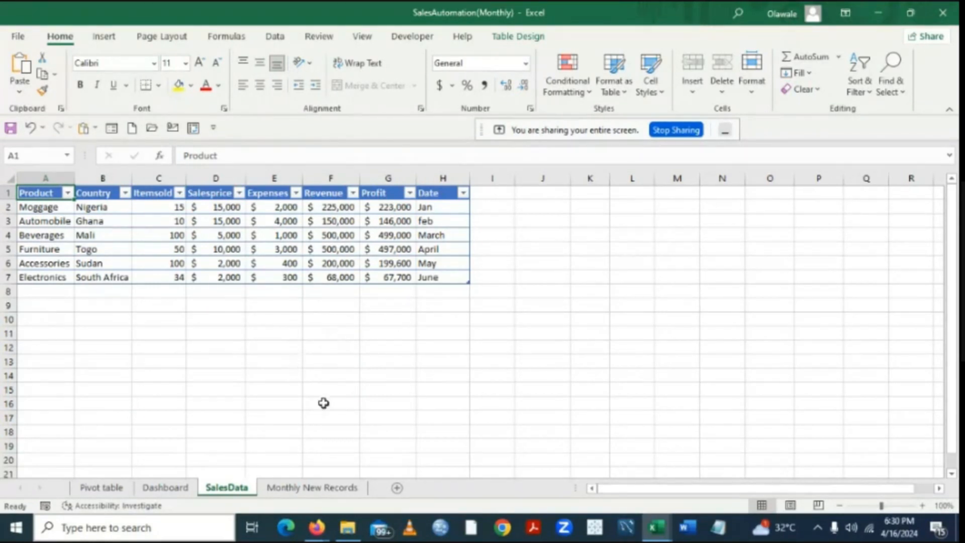
Copy A1:H7 with its headers from Monthly New Records and paste it directly below the SalesData table at A8.
click(308, 489)
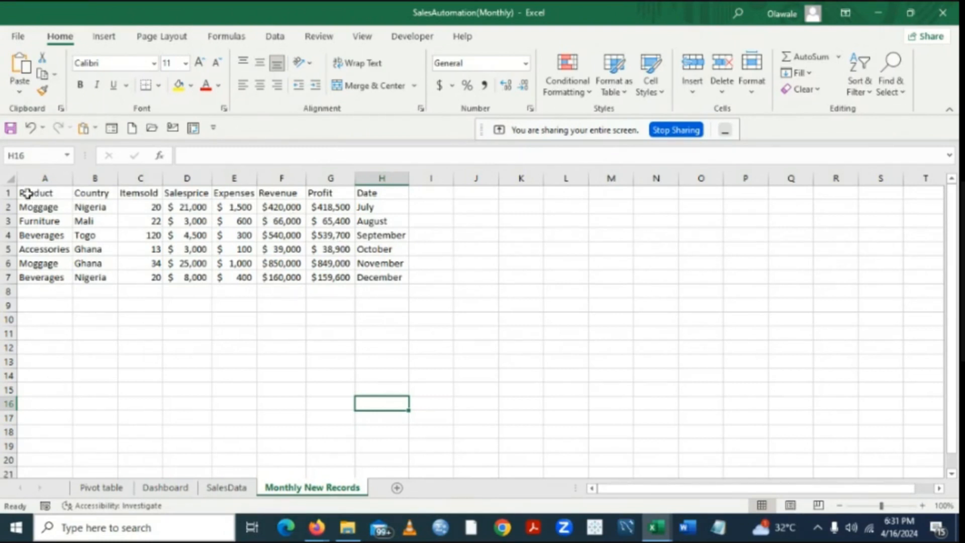
drag(24, 191, 372, 278)
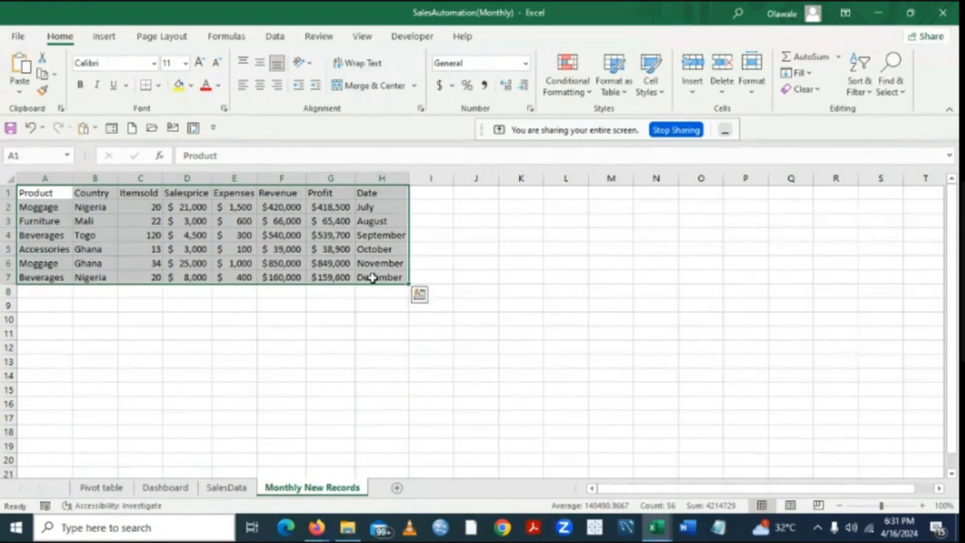
key(ctrl+c)
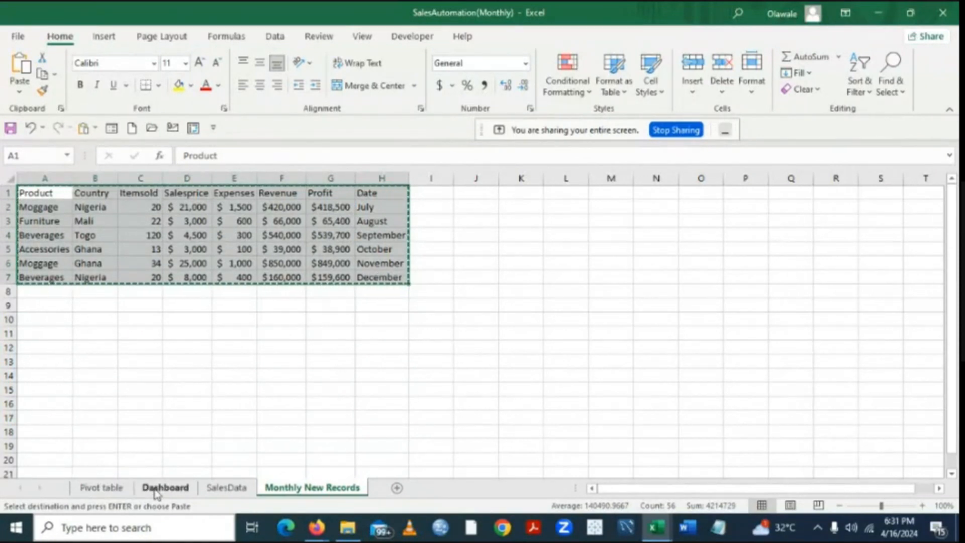
click(225, 490)
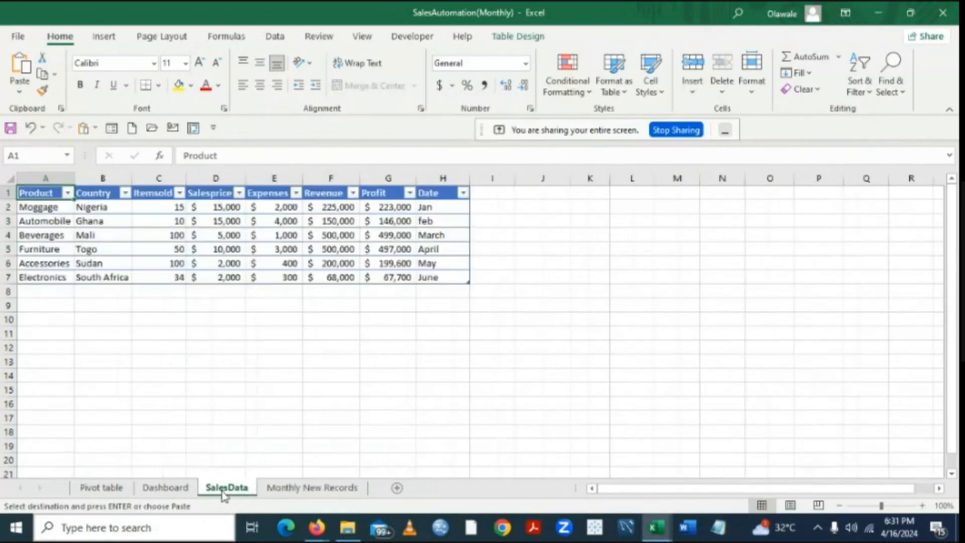
click(28, 292)
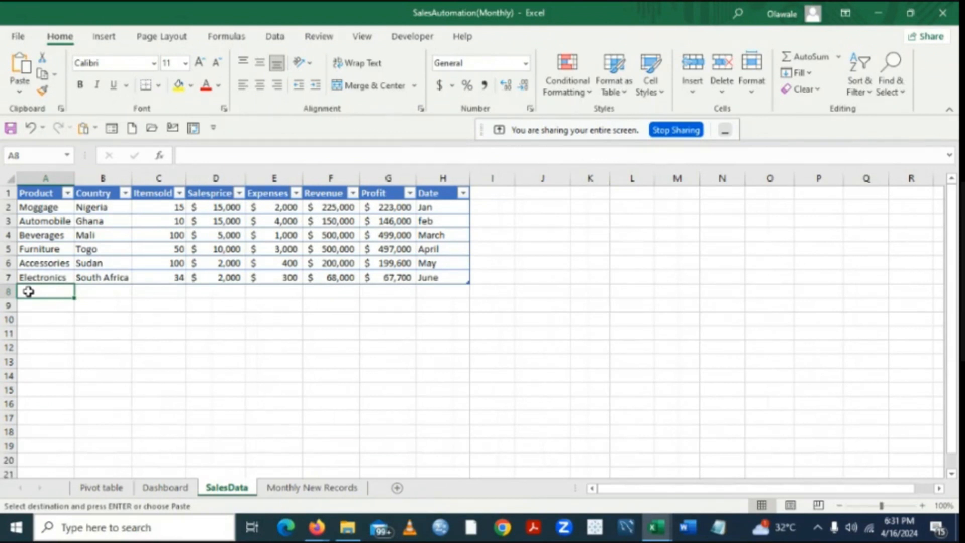
key(ctrl+v)
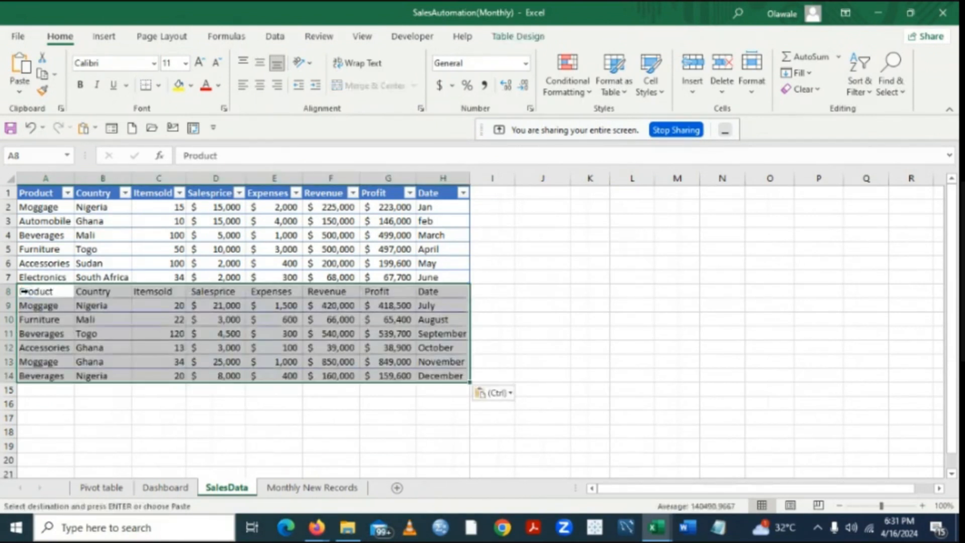
click(591, 335)
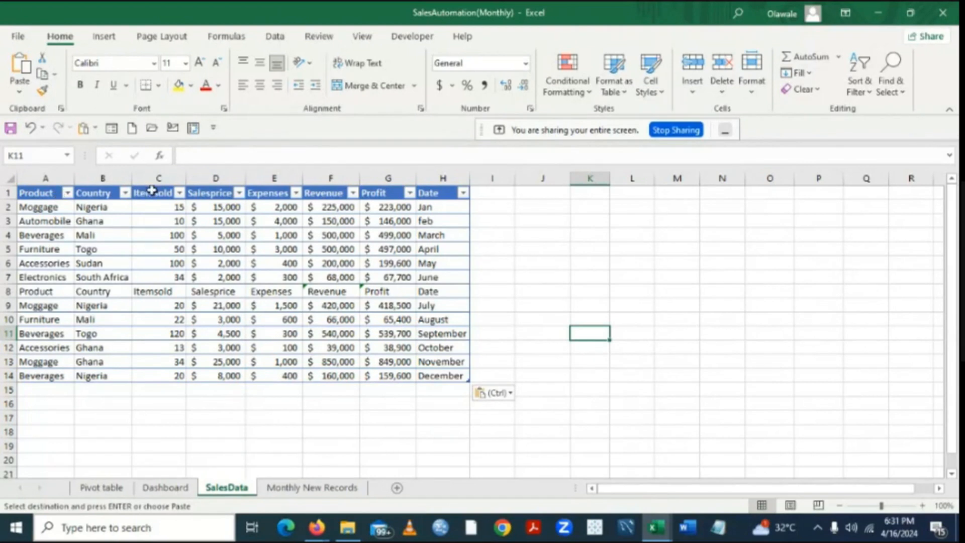
Delete the duplicate header row 8 from the SalesData sheet.
click(8, 291)
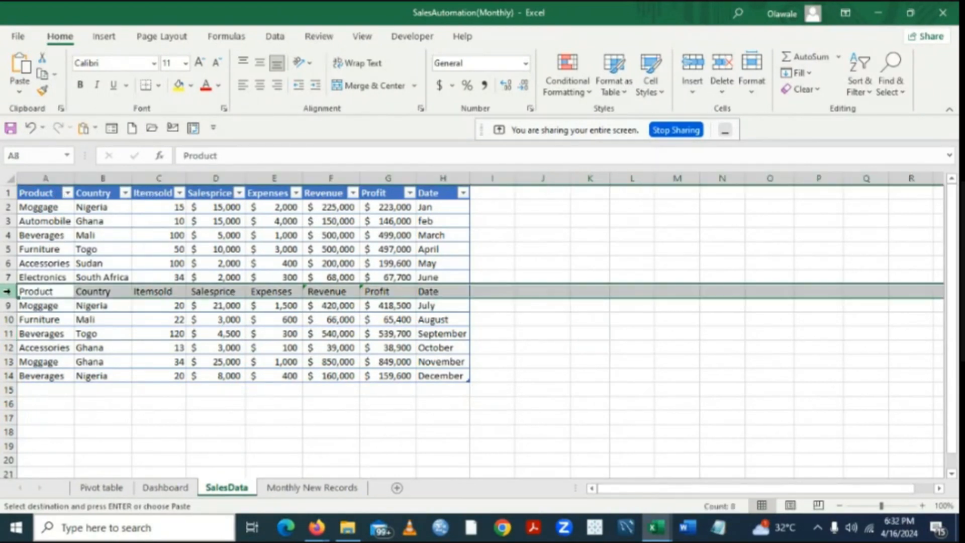
right_click(10, 293)
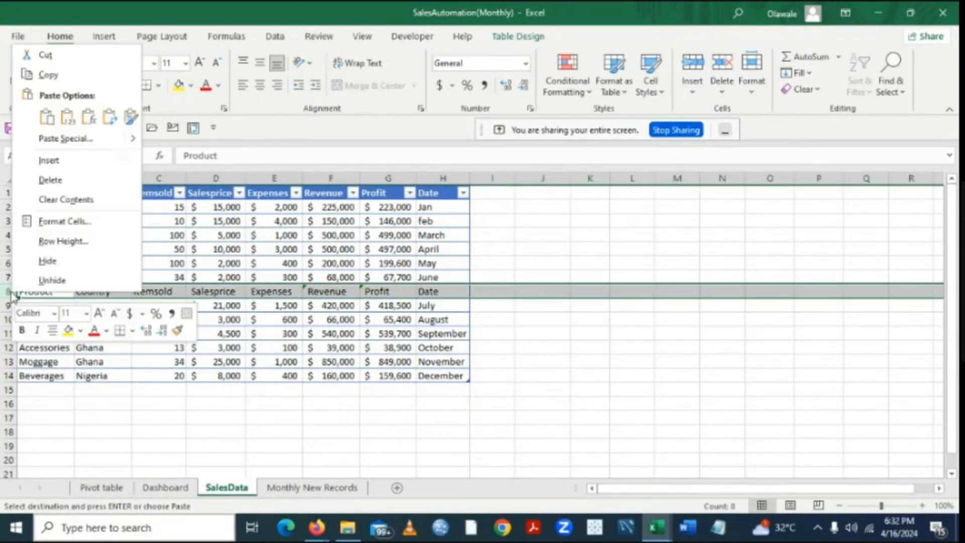
click(56, 181)
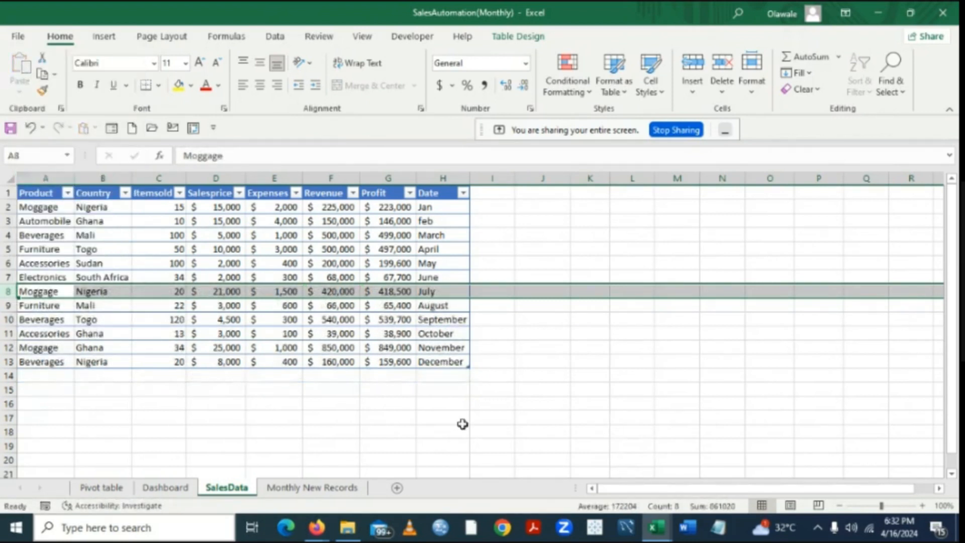
click(621, 375)
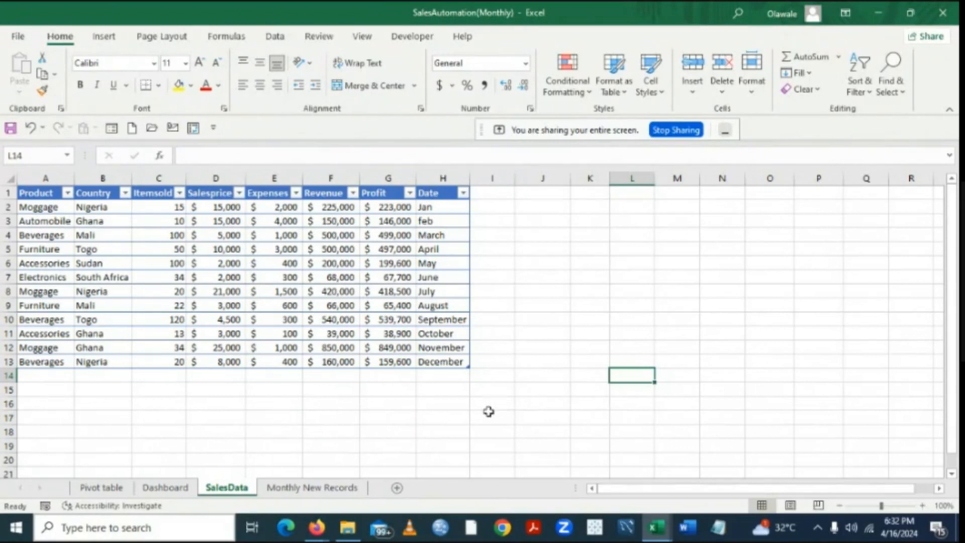
Refresh all data from the Pivot table sheet and show the updated charts on the Dashboard sheet.
click(102, 488)
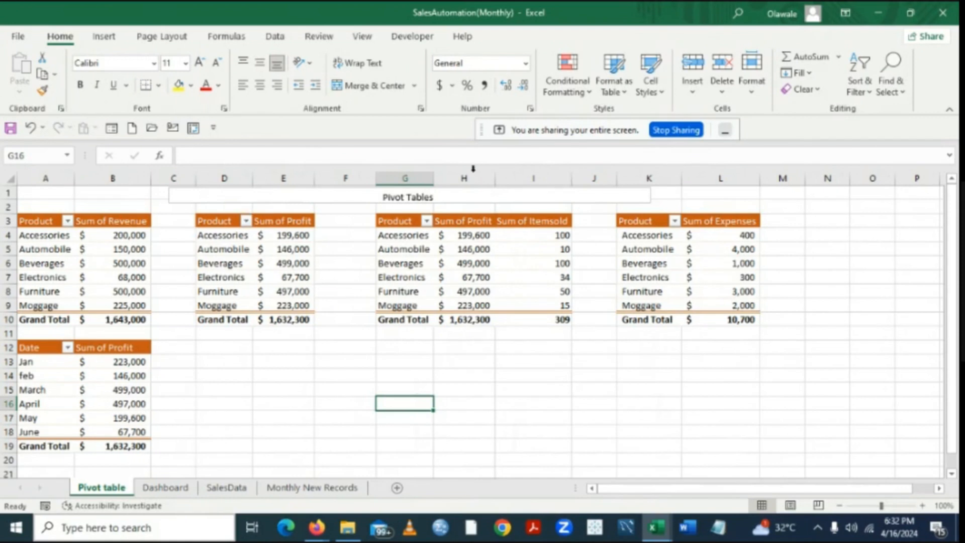
mouse_move(470, 276)
click(105, 39)
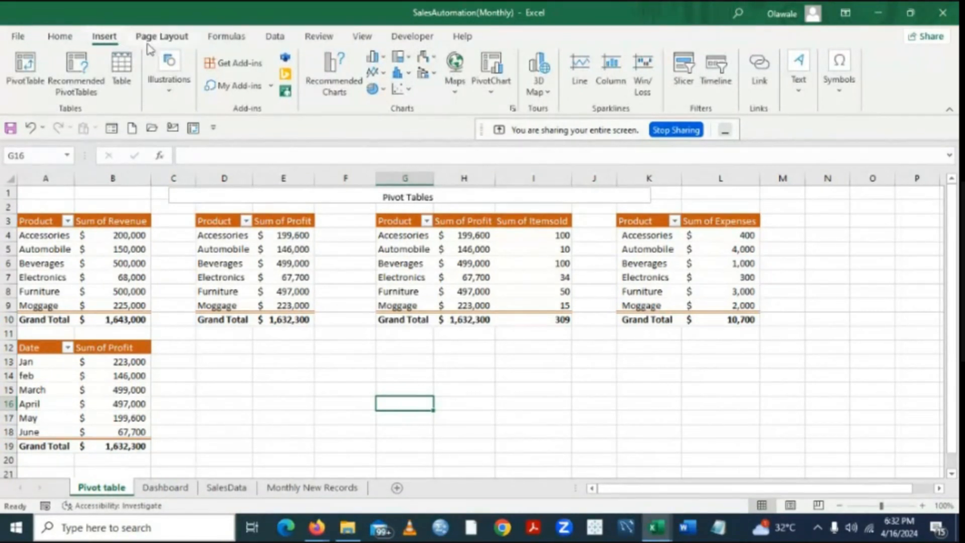
click(80, 42)
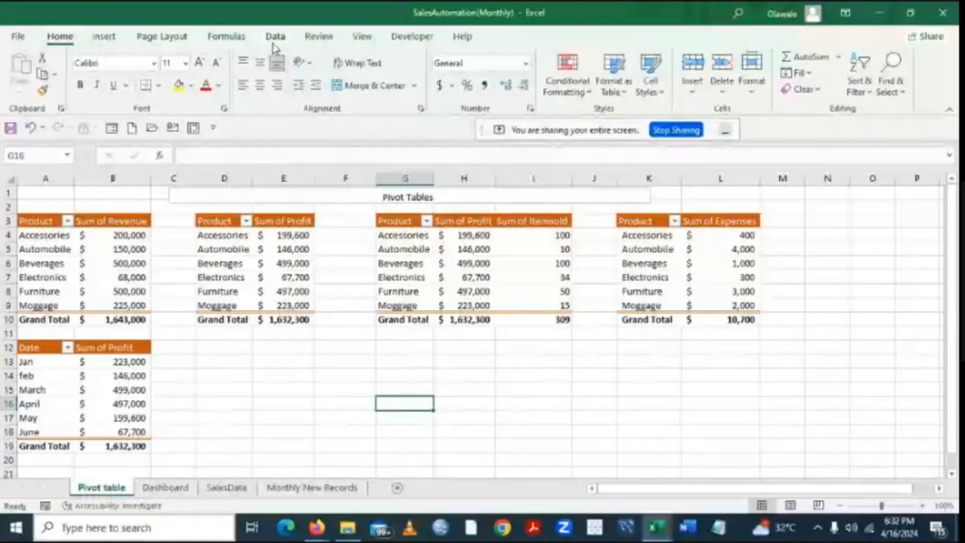
click(274, 41)
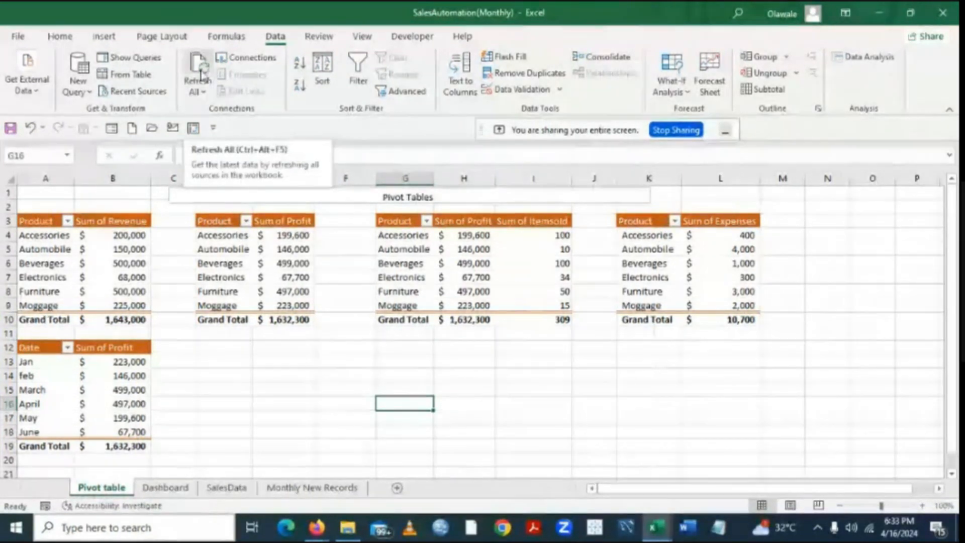
click(200, 89)
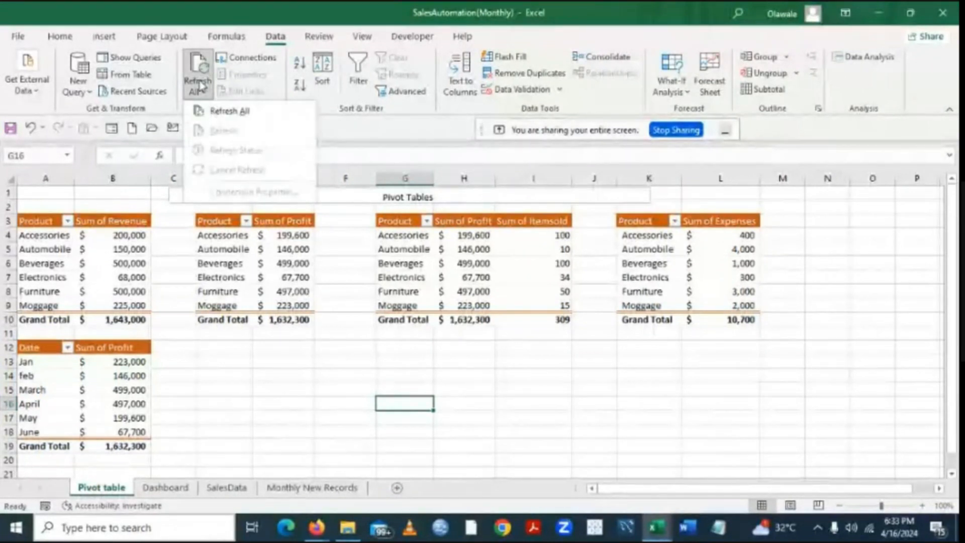
click(216, 112)
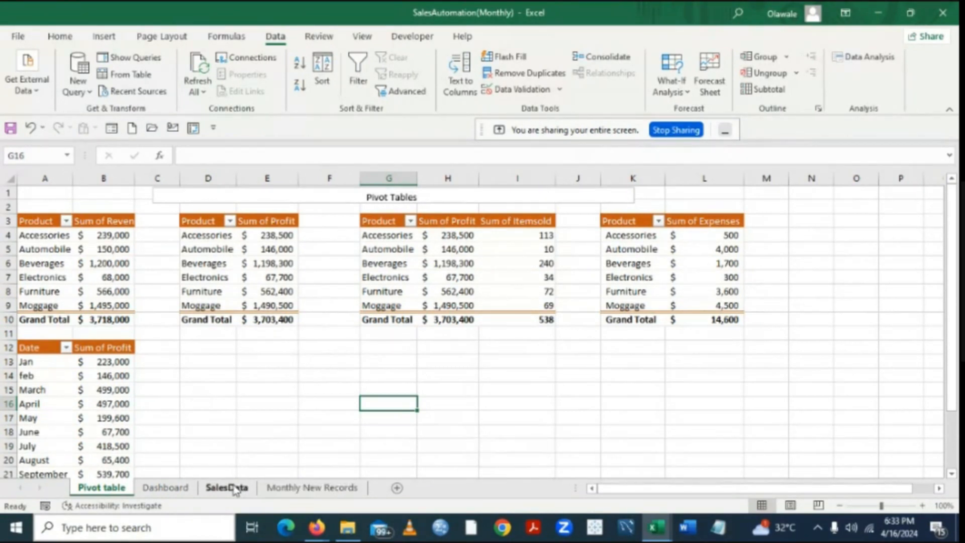
click(177, 489)
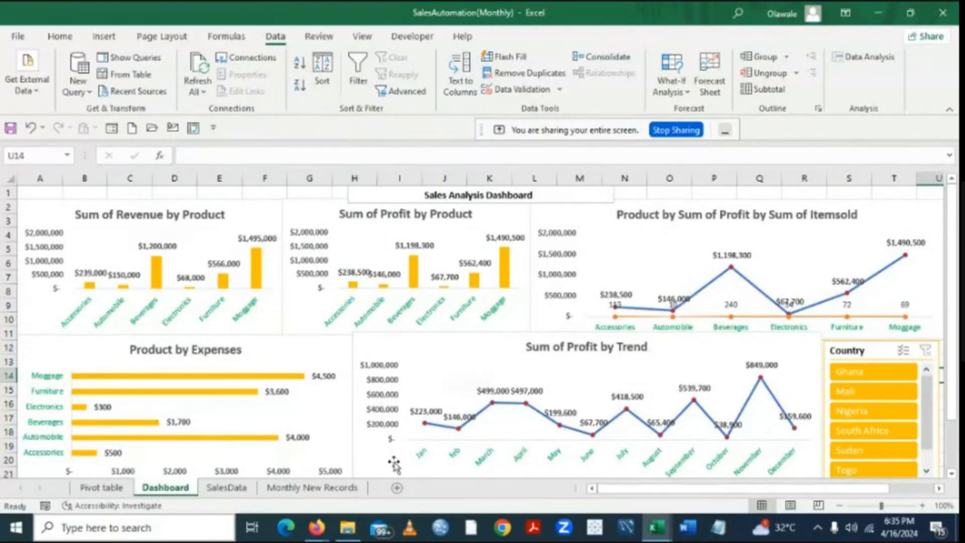
Add a new blank worksheet between Dashboard and SalesData, and switch to the Google Meet window in Firefox.
click(396, 488)
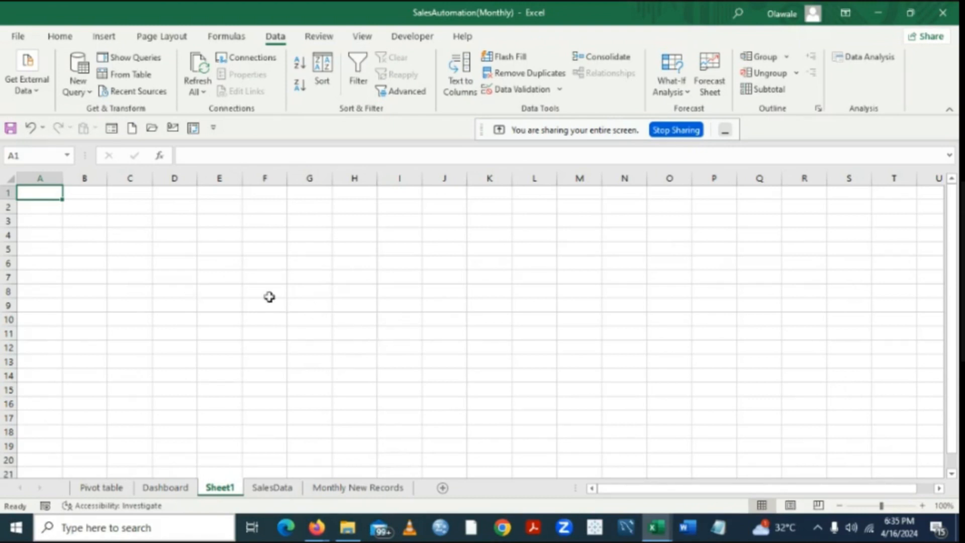
mouse_move(312, 533)
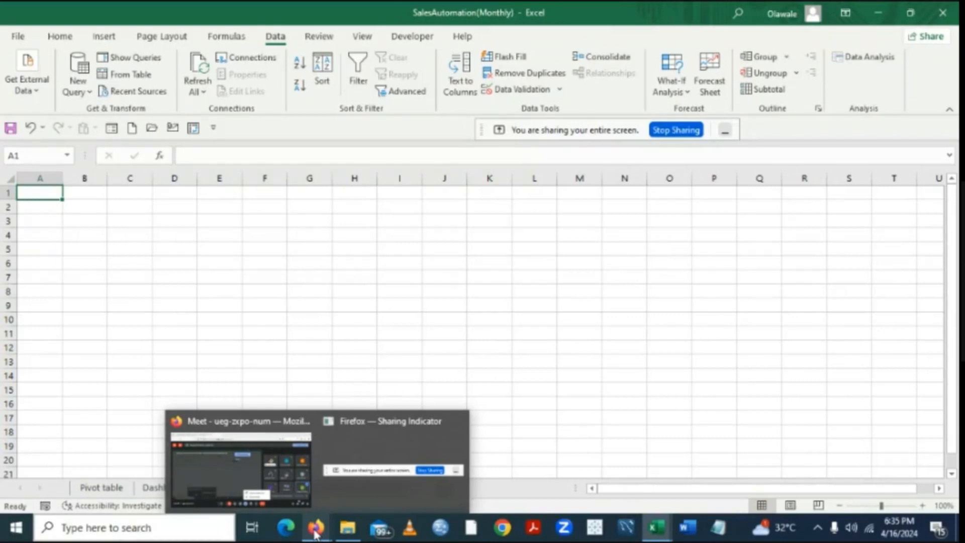
click(315, 533)
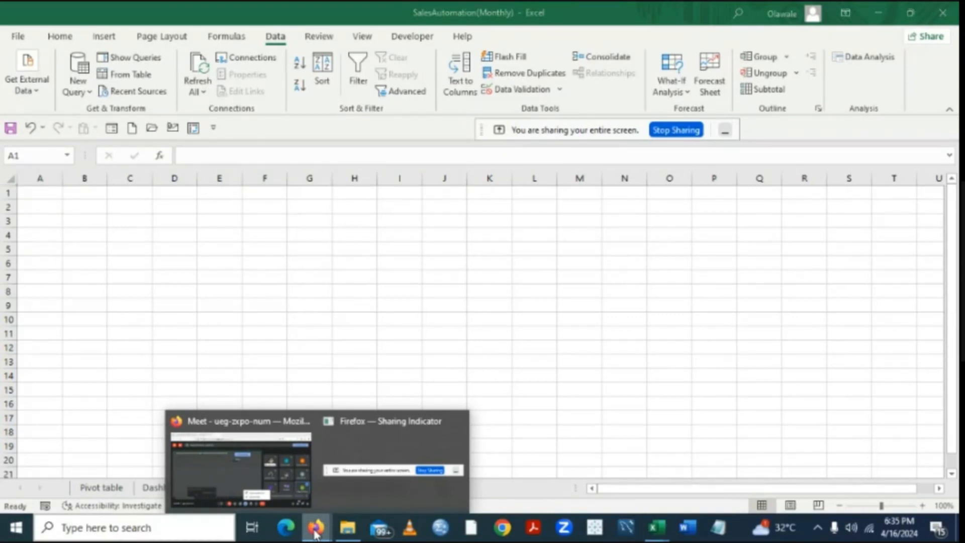
click(316, 535)
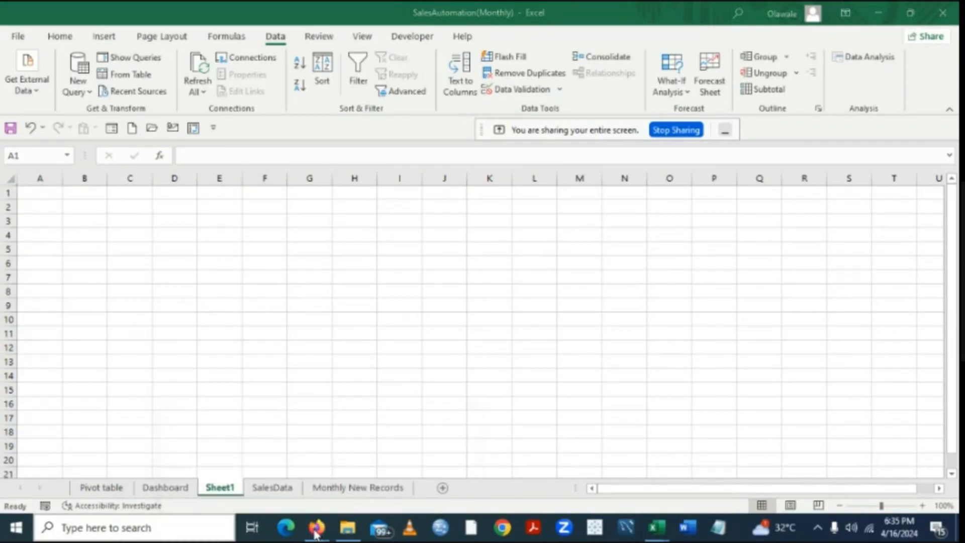
click(315, 534)
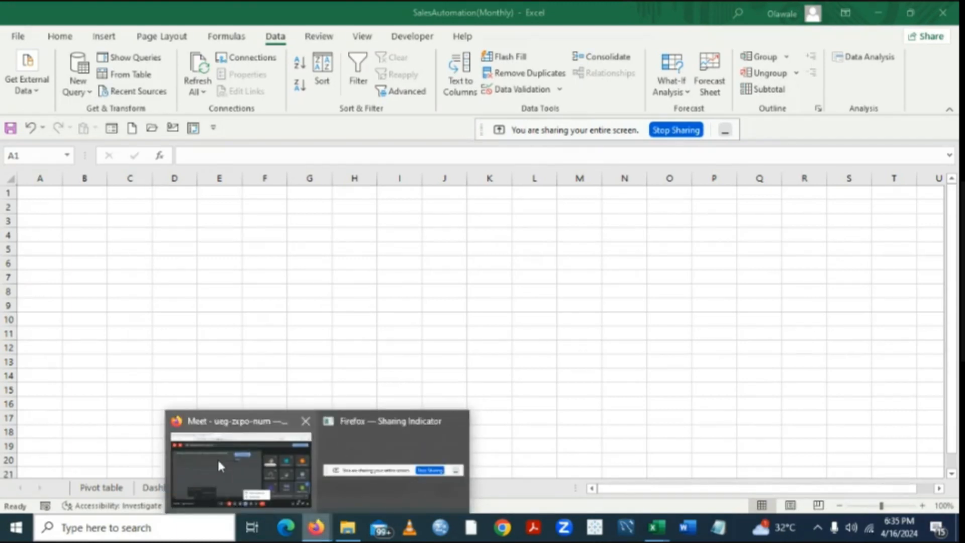
mouse_move(217, 458)
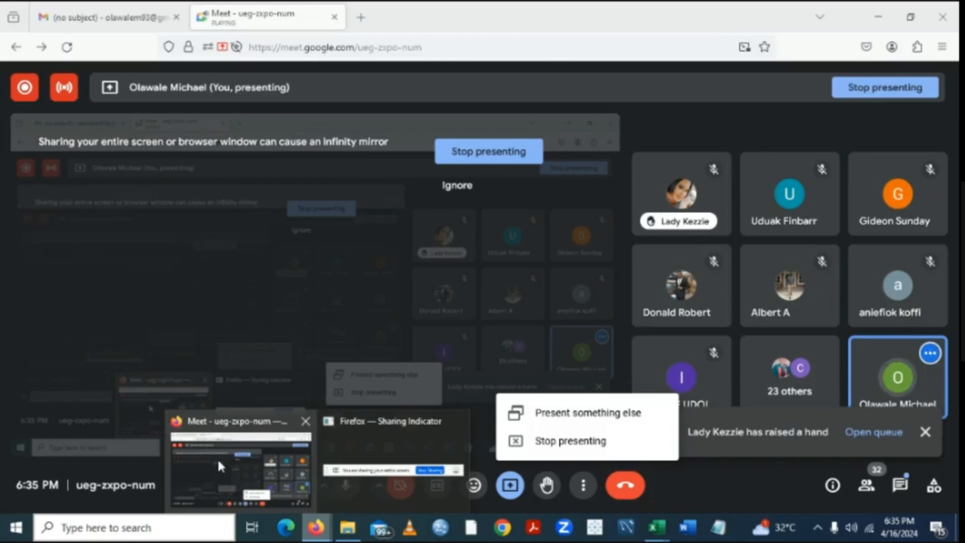
click(217, 457)
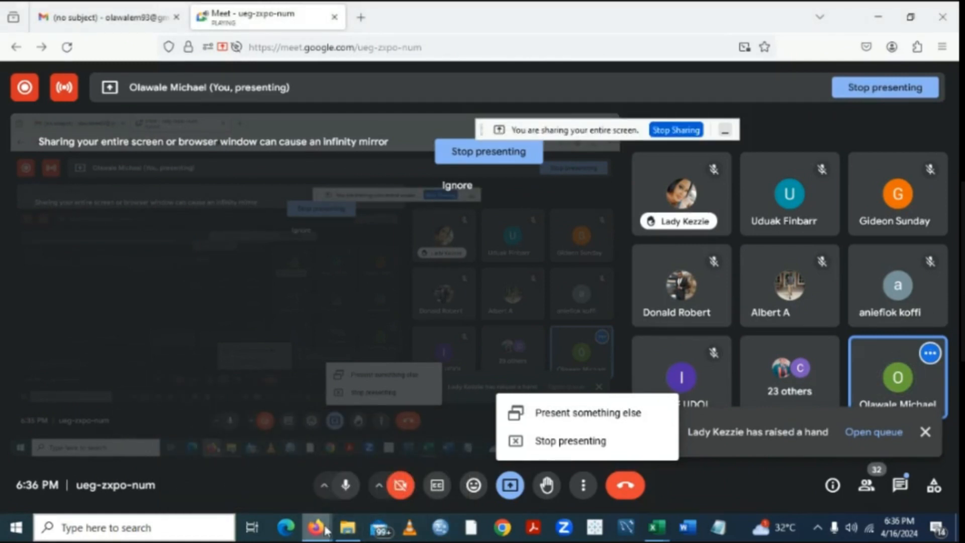
mouse_move(327, 530)
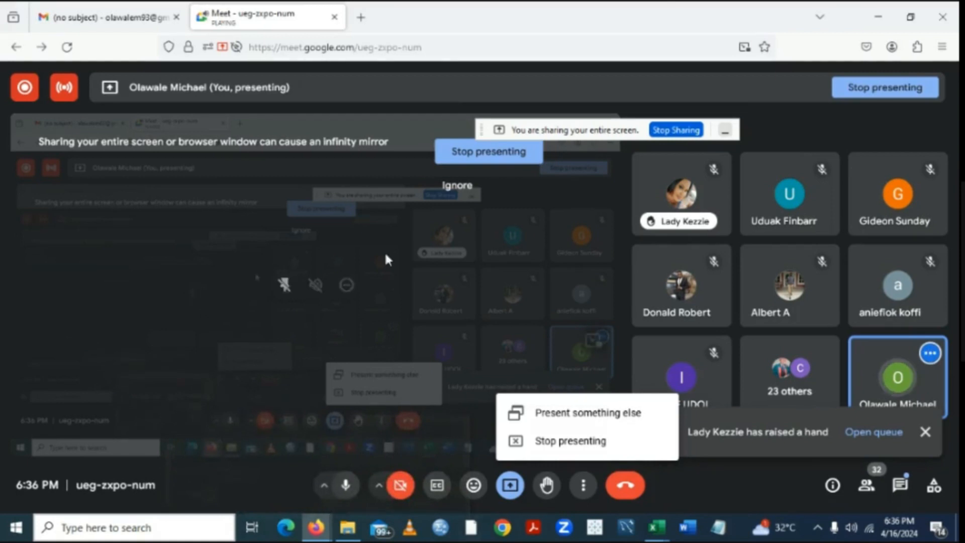
Search Google for "population by each state" in a new browser tab.
click(359, 20)
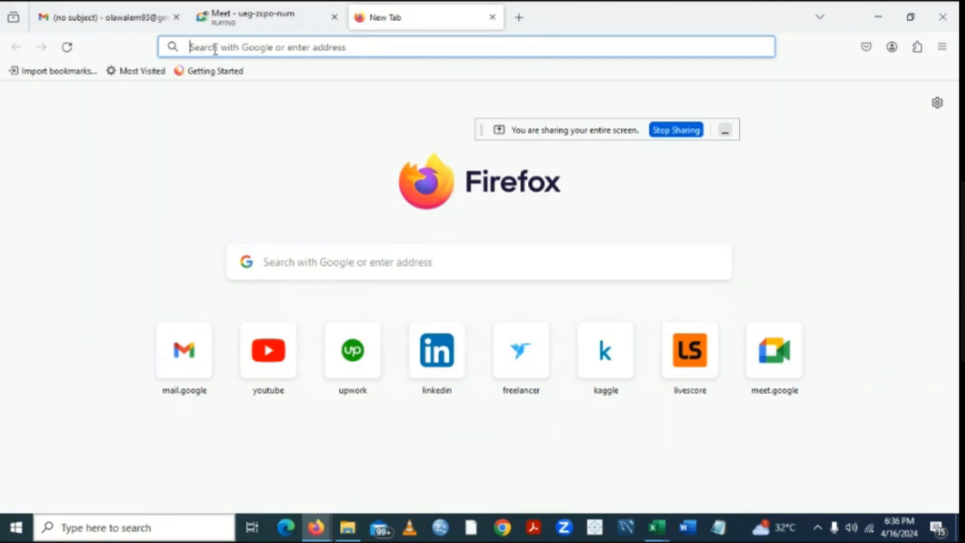
text(P)
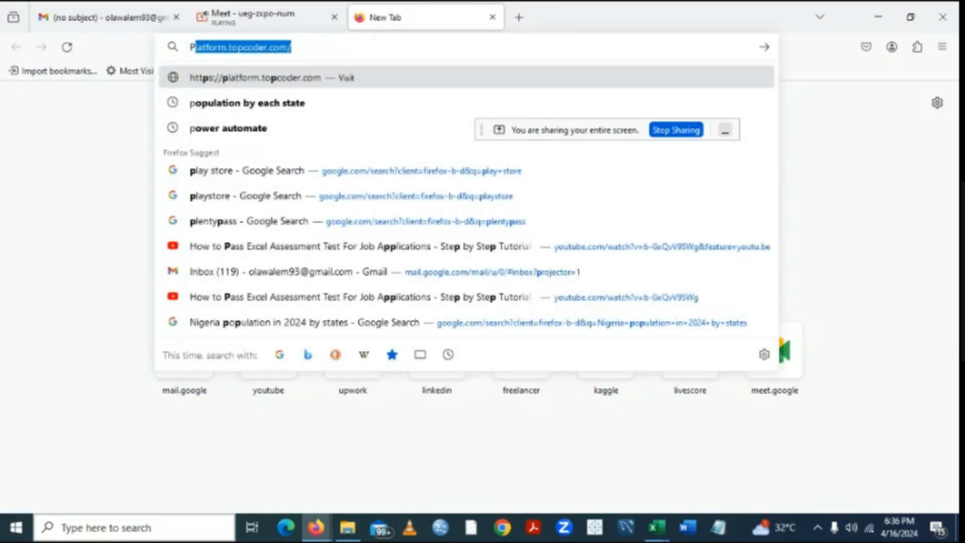
text(P)
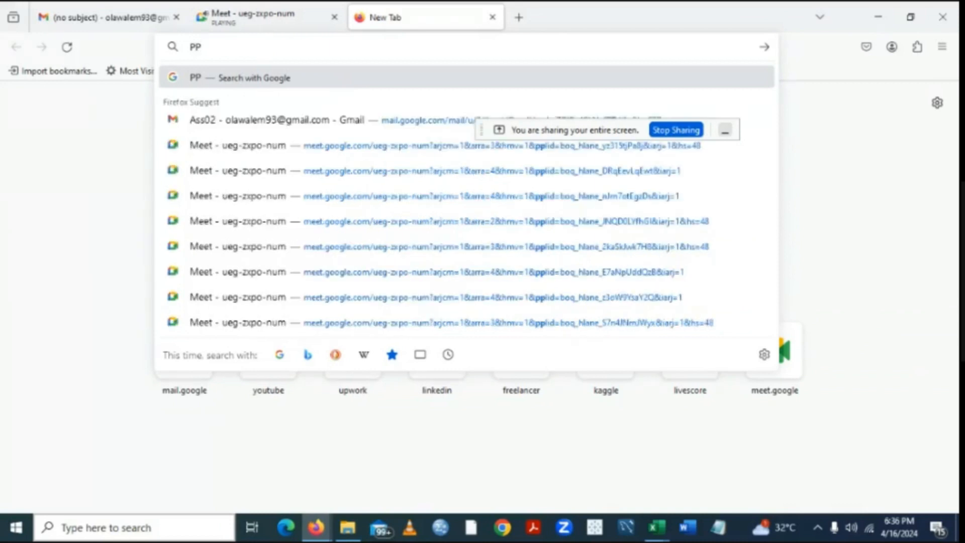
key(BackSpace)
text(P)
key(BackSpace)
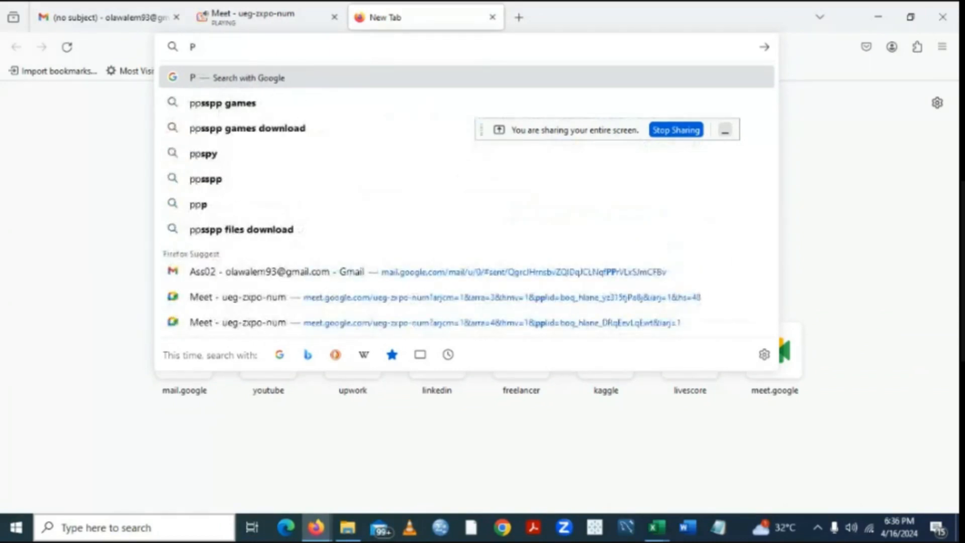
text(O)
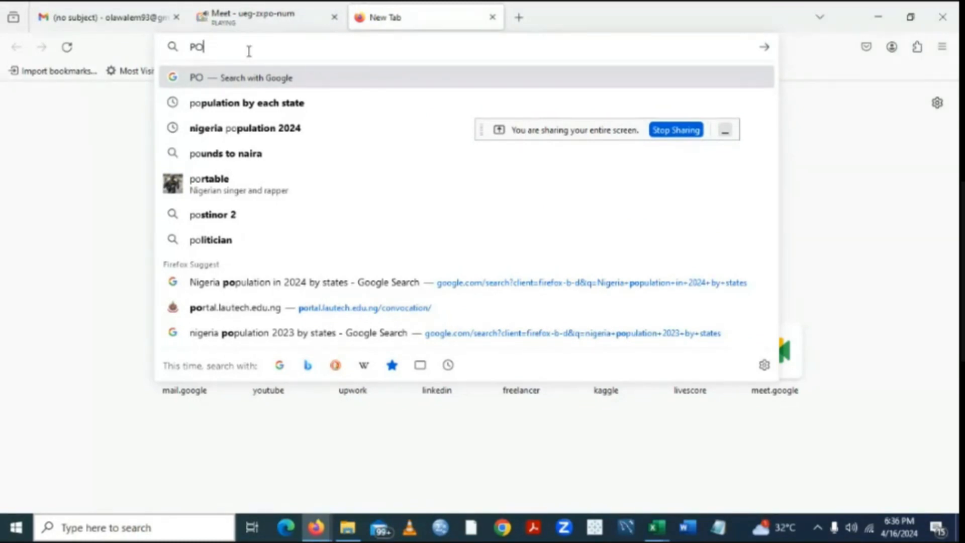
key(BackSpace)
key(BackSpace)
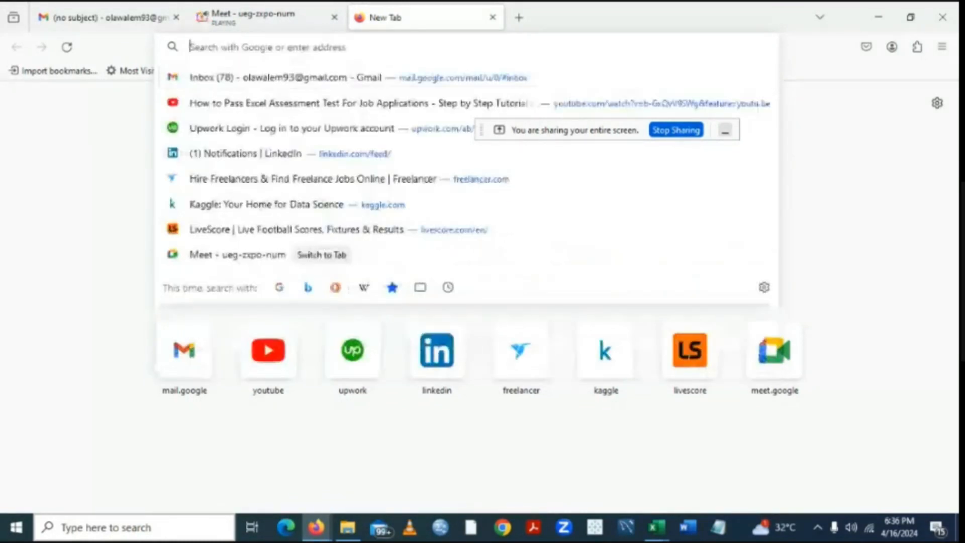
text(p)
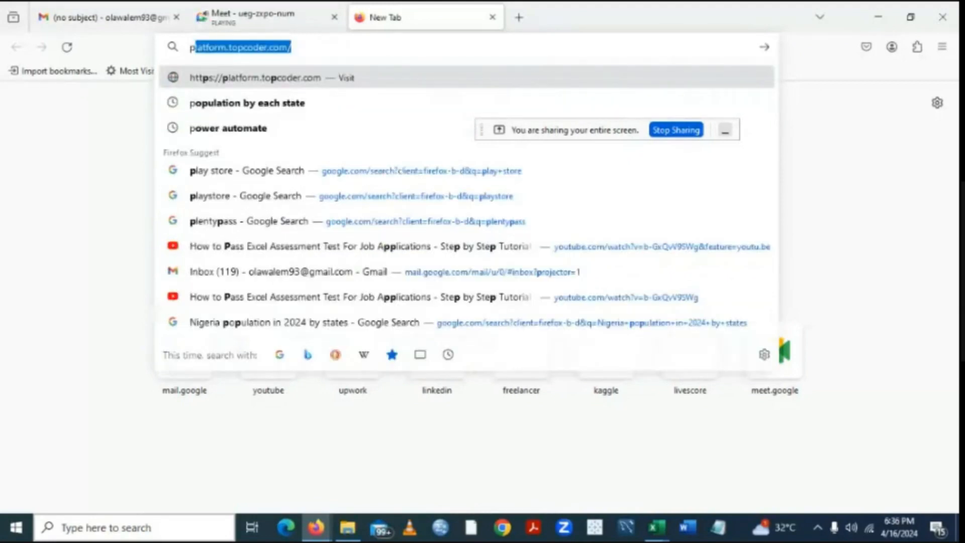
text(op)
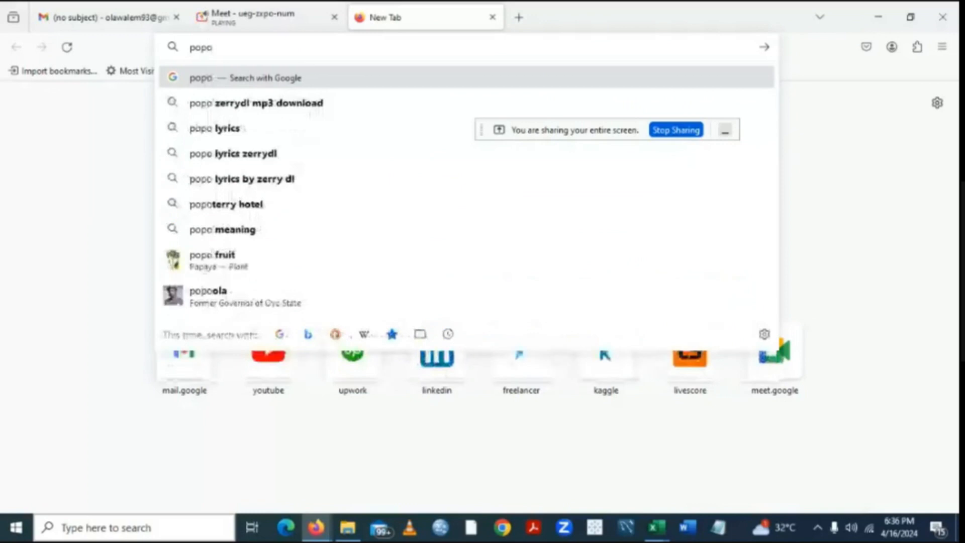
text(u)
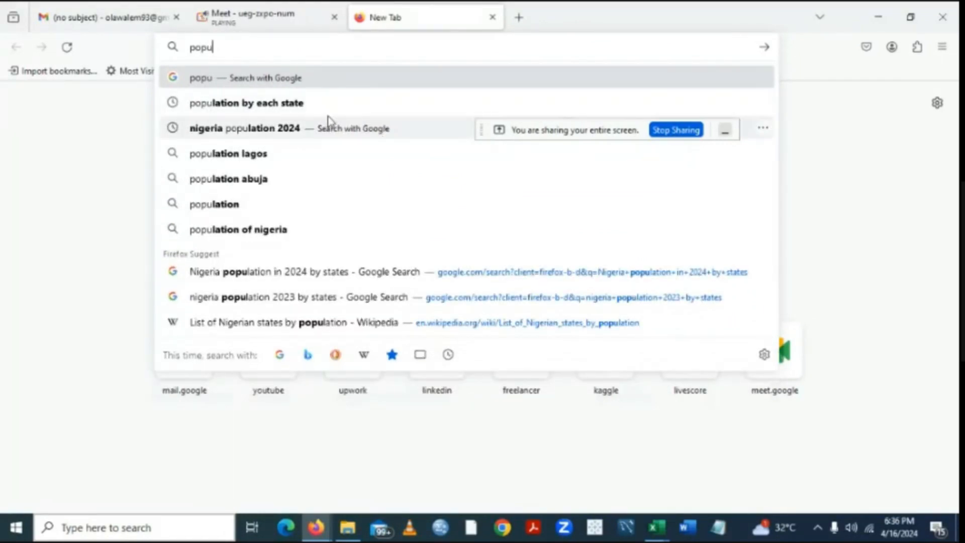
click(309, 112)
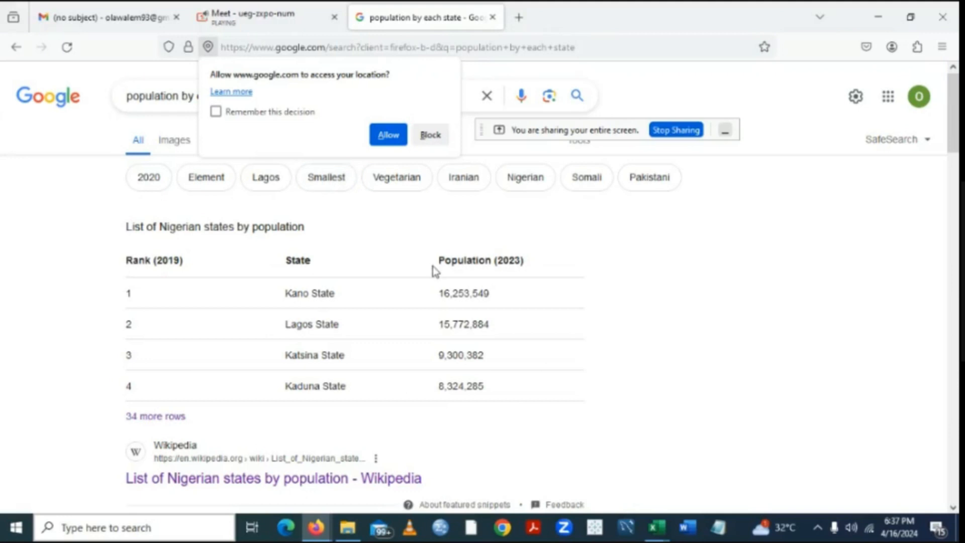
Open the full Wikipedia list of Nigerian states by population from the search results and copy the page's web address.
click(153, 416)
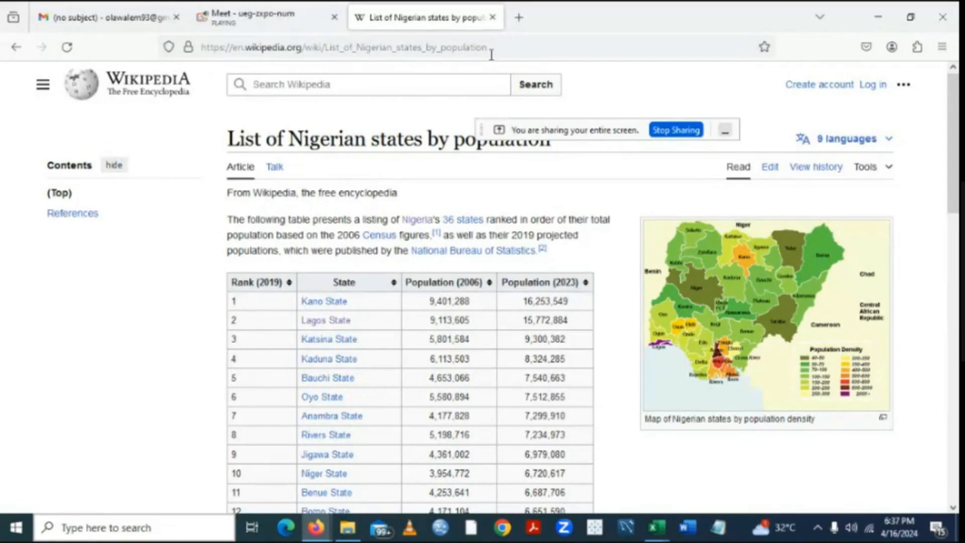
drag(492, 48, 234, 47)
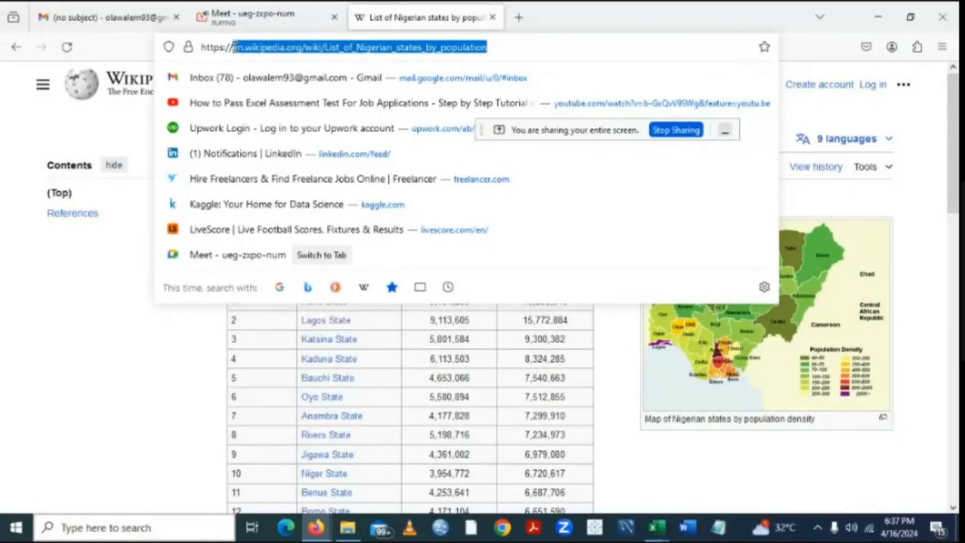
key(ctrl+c)
click(132, 380)
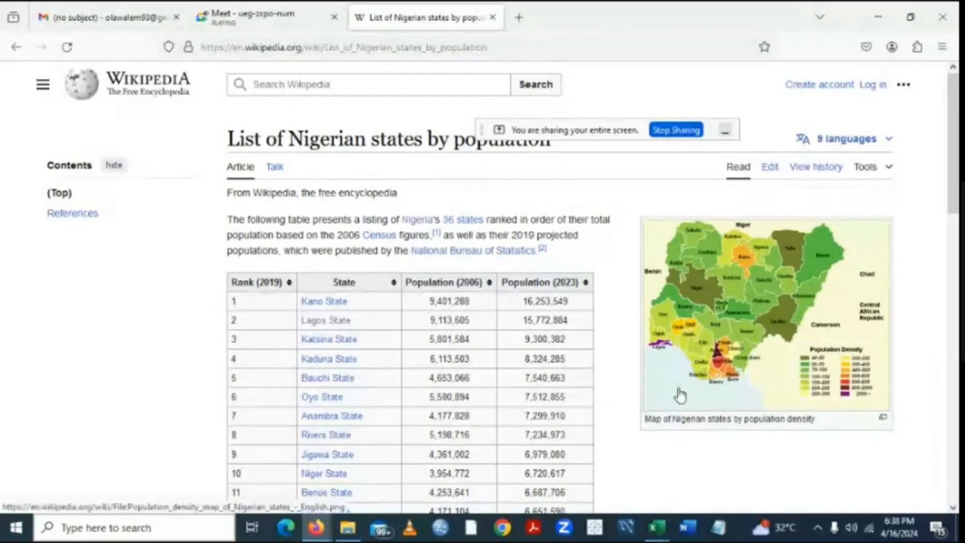
Return to the SalesAutomation(Monthly) workbook in Excel and start a web query on the blank Sheet1, continuing to run scripts despite the script errors.
mouse_move(656, 527)
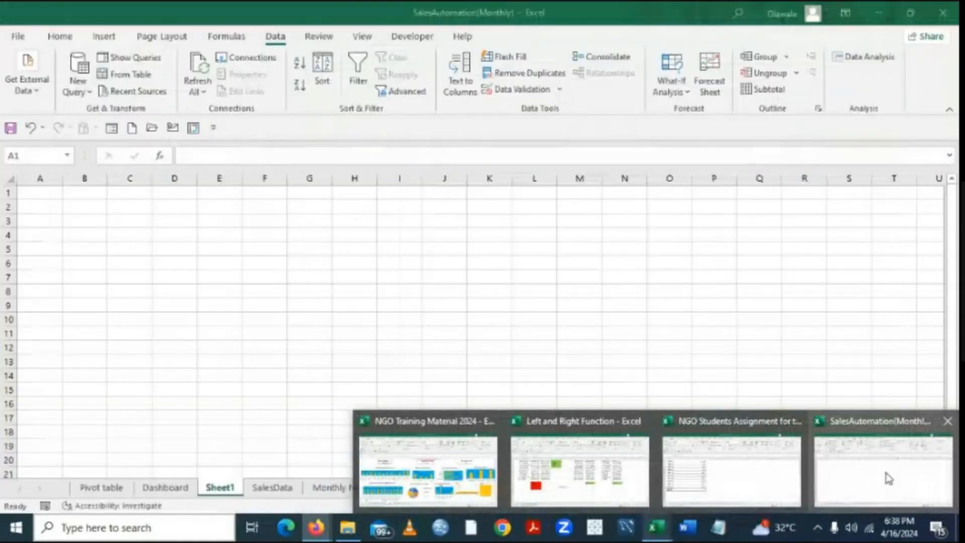
click(886, 477)
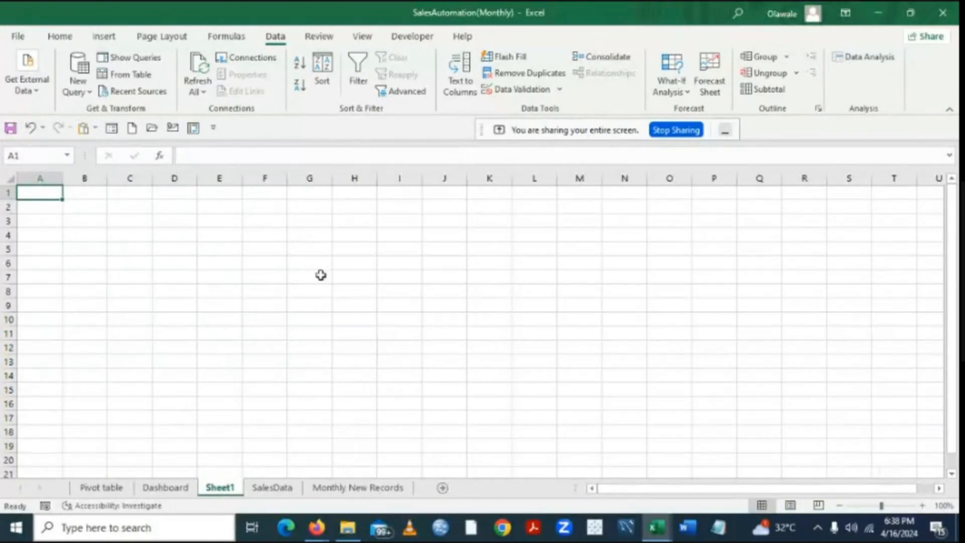
click(63, 40)
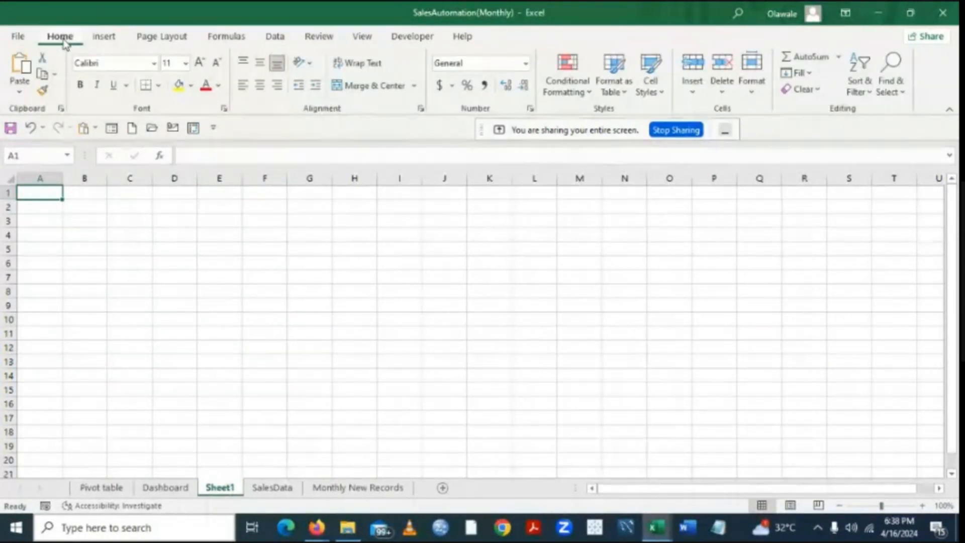
click(283, 43)
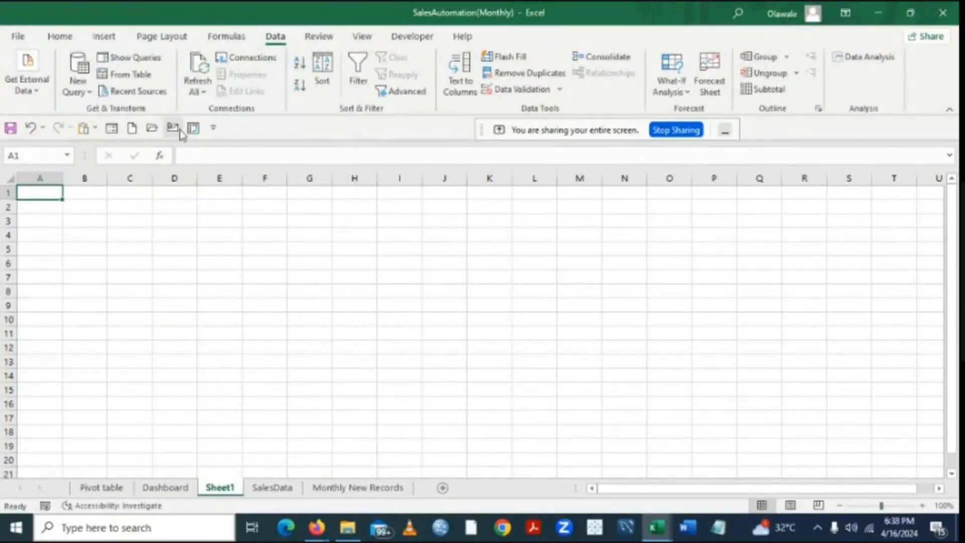
click(38, 93)
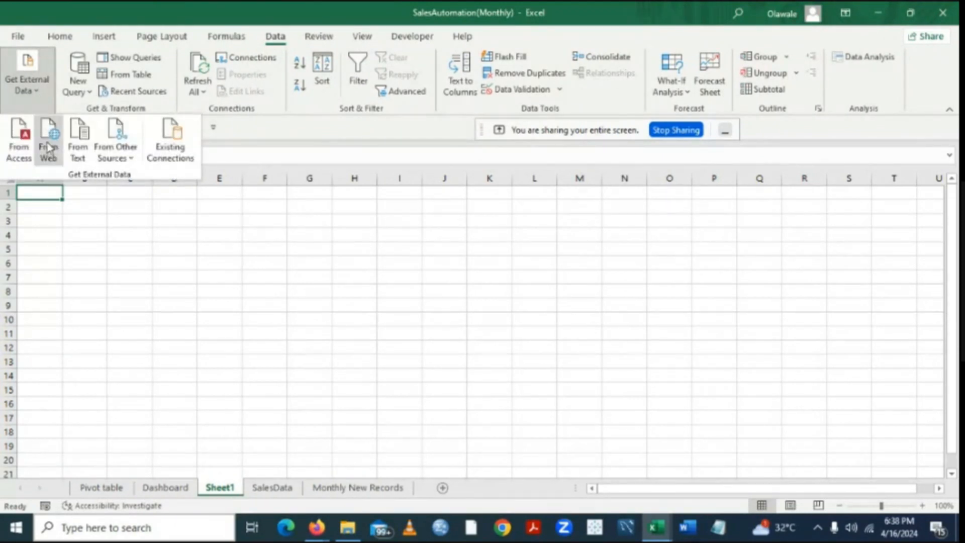
click(50, 151)
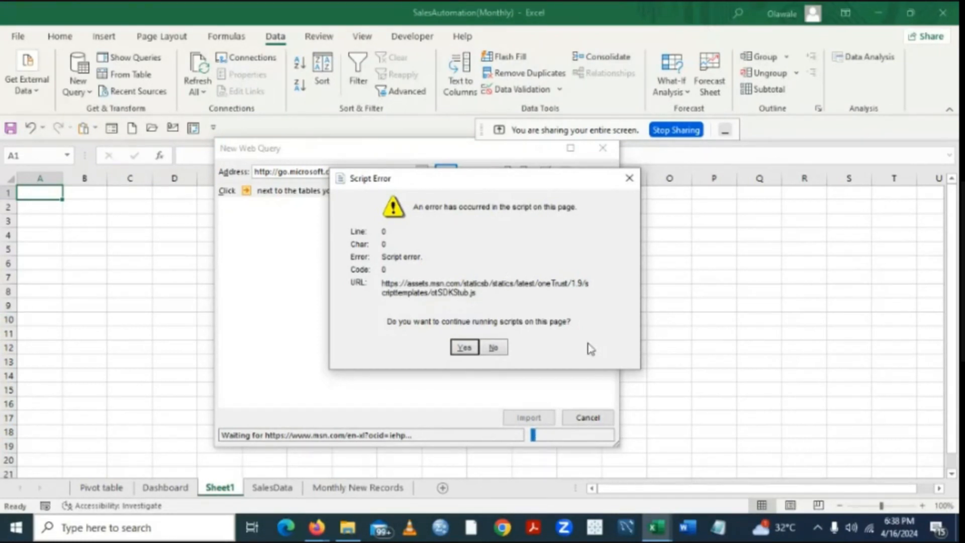
click(470, 347)
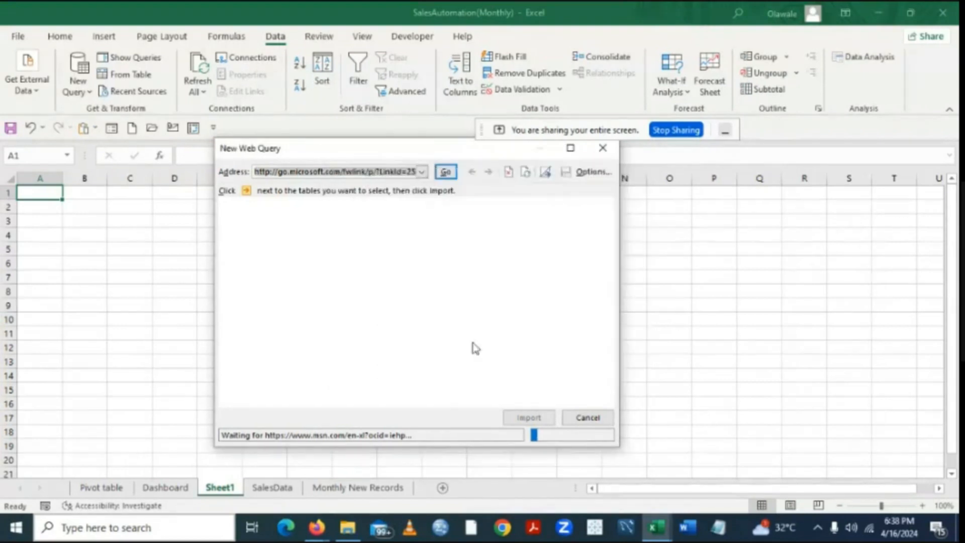
click(470, 348)
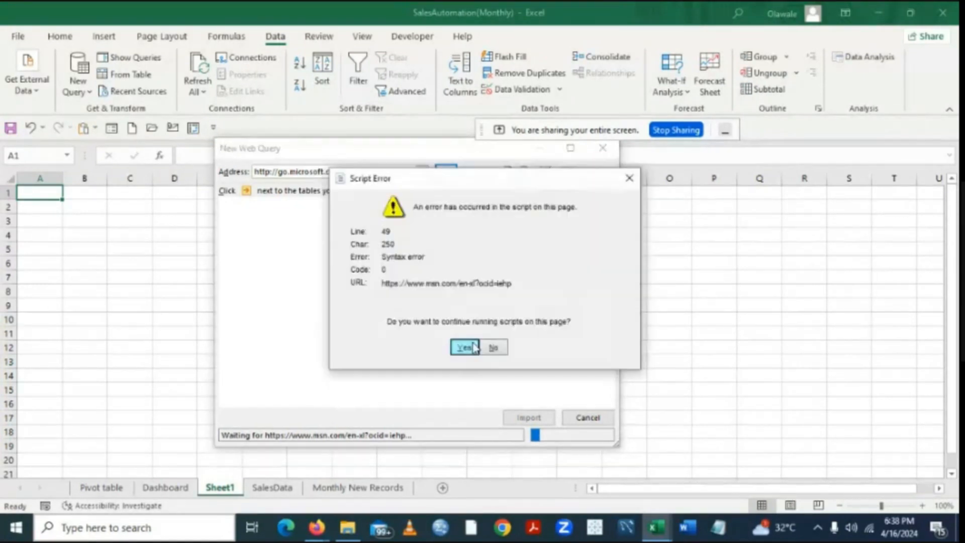
click(470, 348)
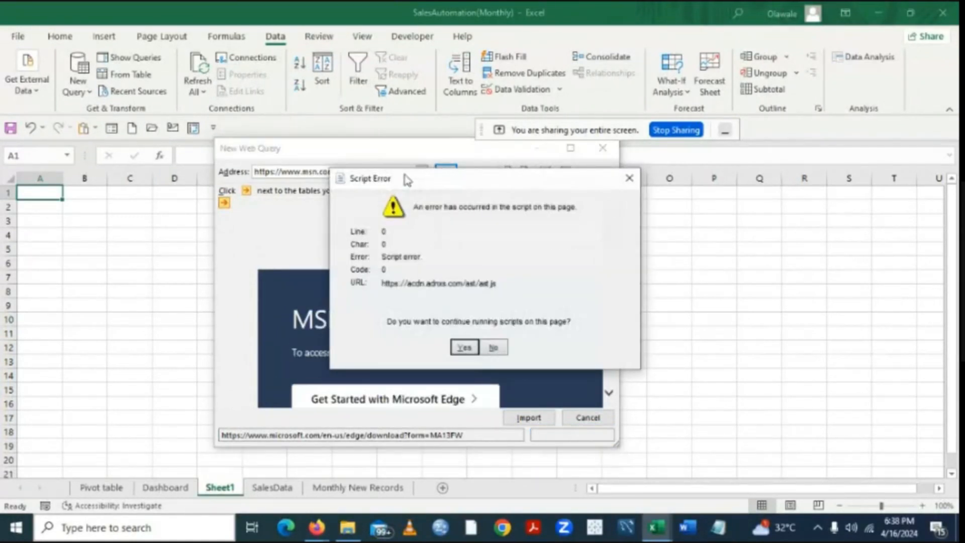
click(465, 350)
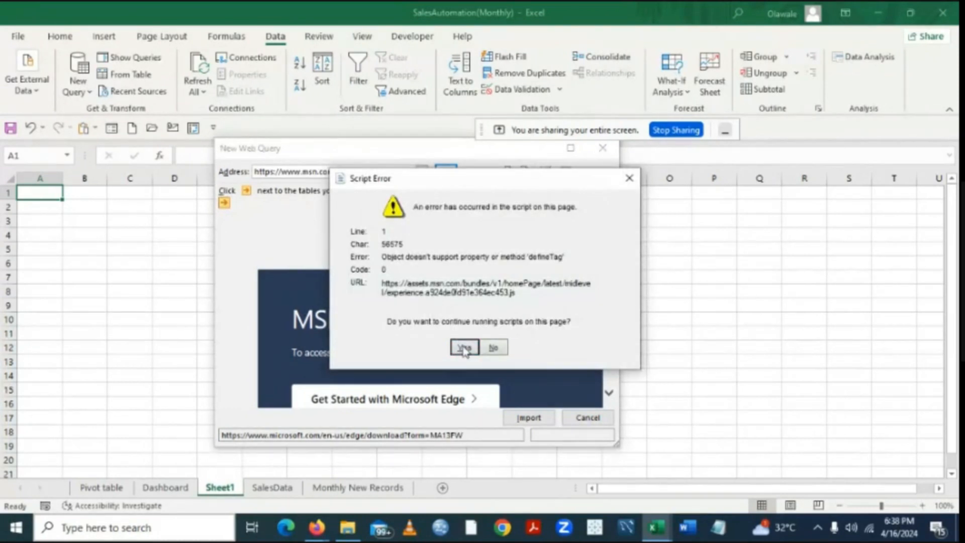
click(464, 347)
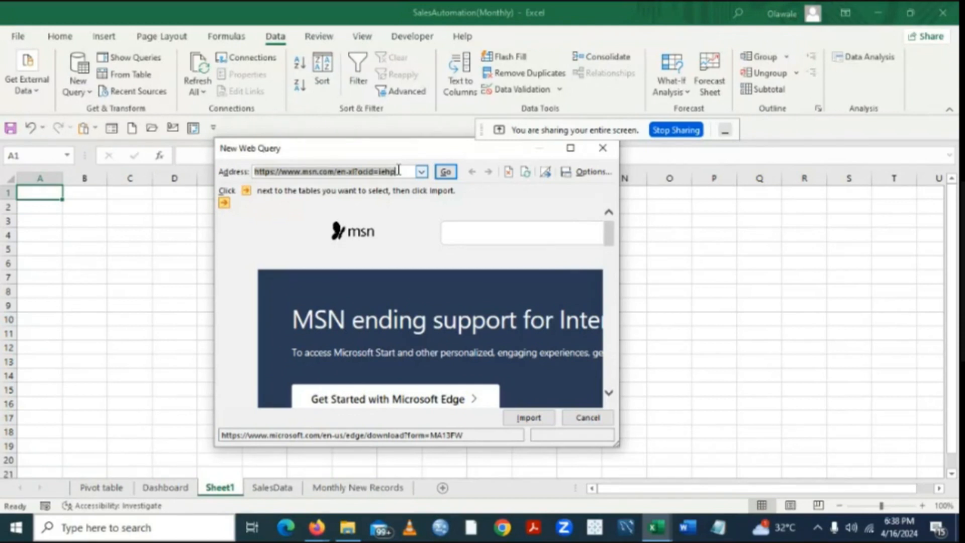
key(BackSpace)
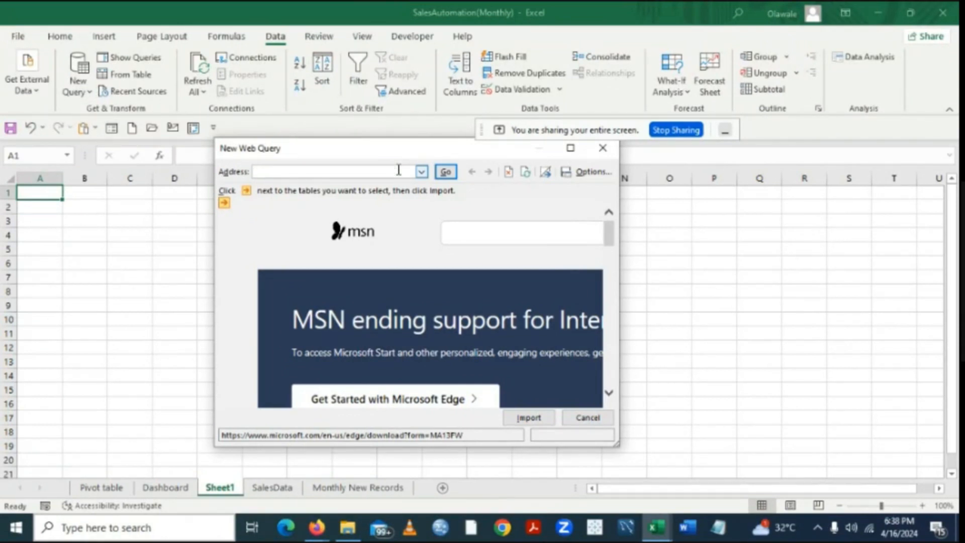
text(https://en.wikipedia.org/wiki/List_of_Nigerian_states)
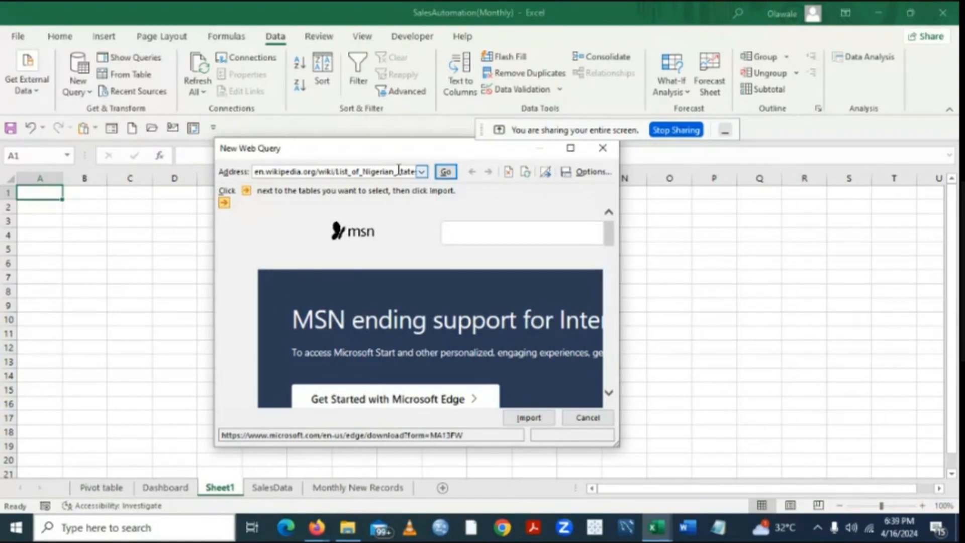
click(446, 173)
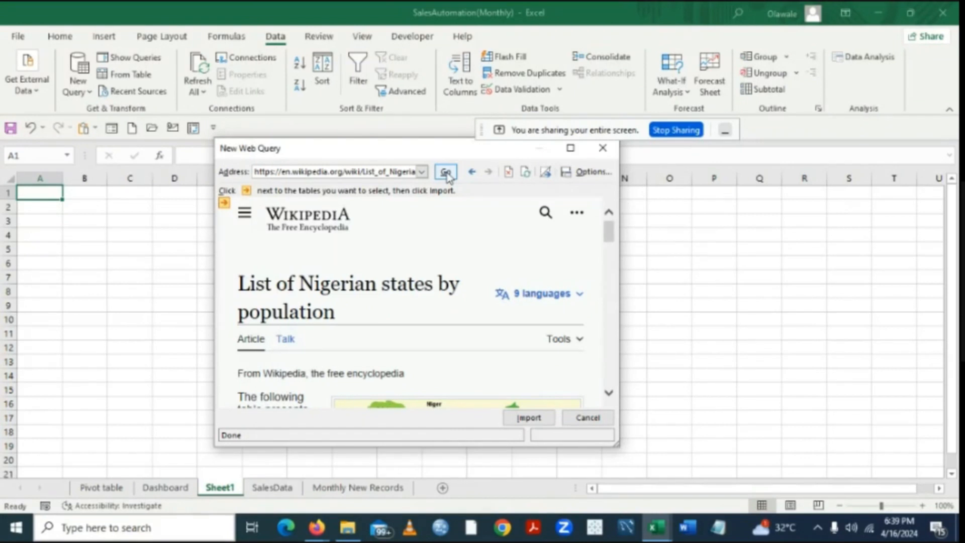
Select the table of states with rank and 2006 and 2023 populations in the web query and import it into the existing worksheet at A1.
click(446, 172)
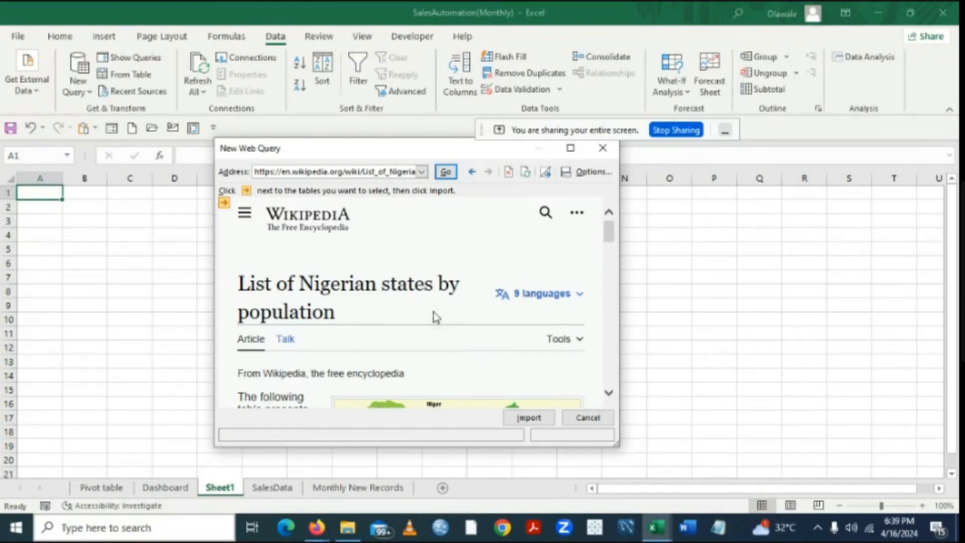
click(610, 396)
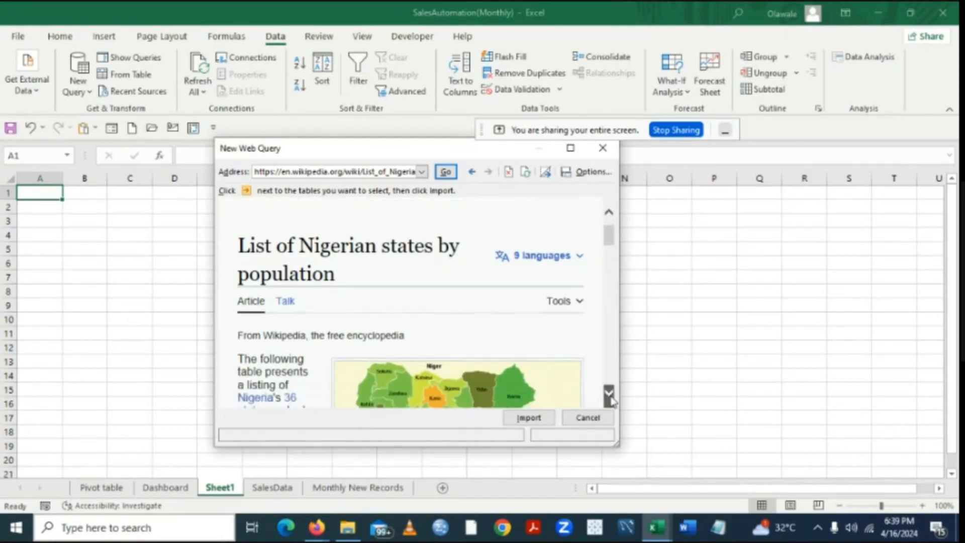
click(610, 396)
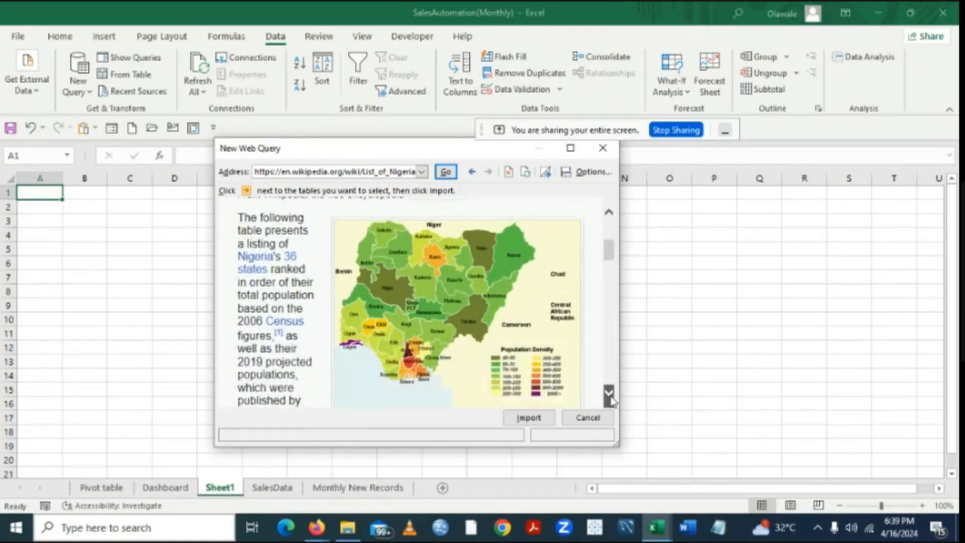
click(610, 396)
click(610, 396)
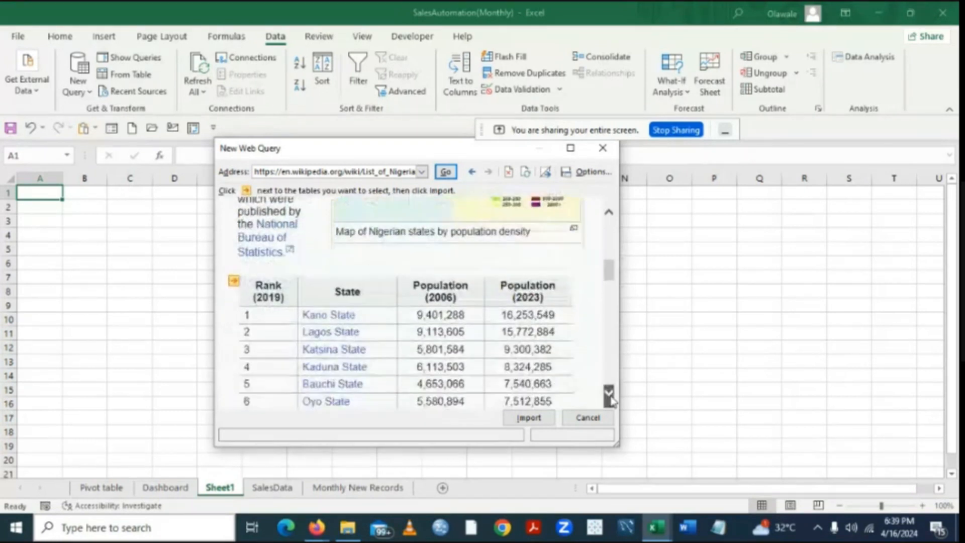
click(610, 397)
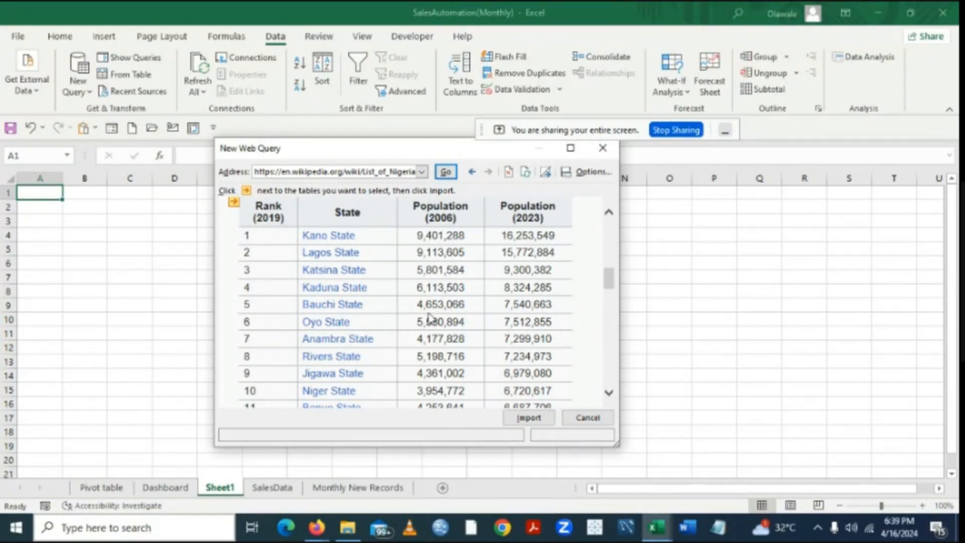
click(233, 203)
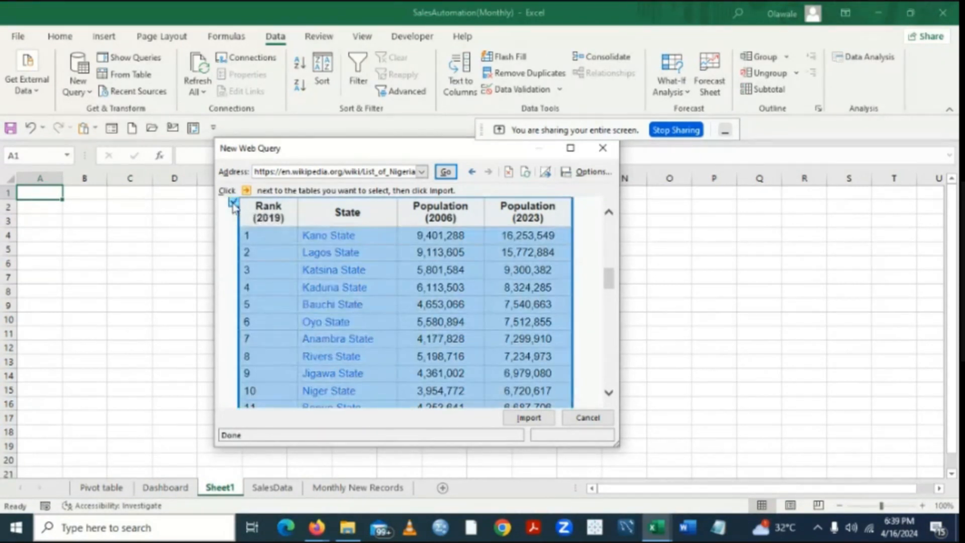
click(531, 420)
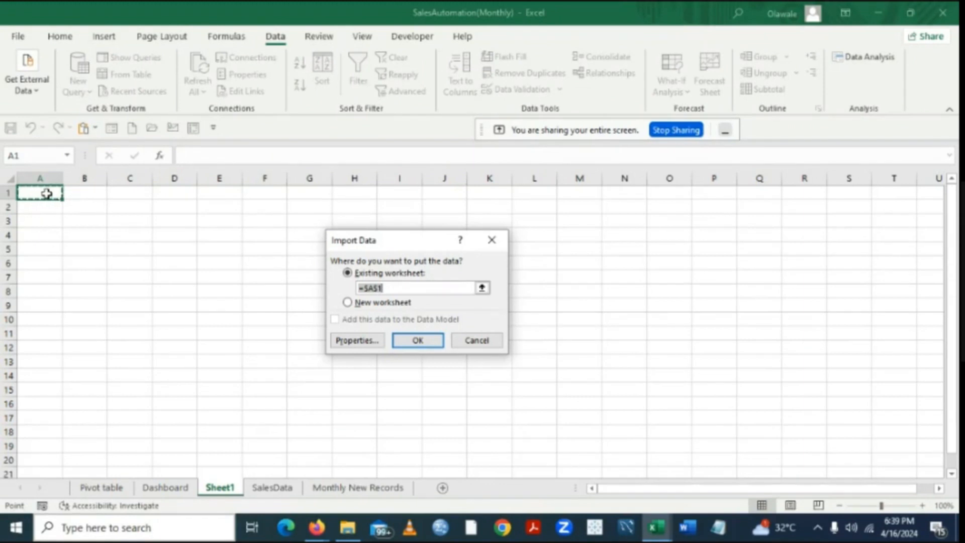
click(418, 342)
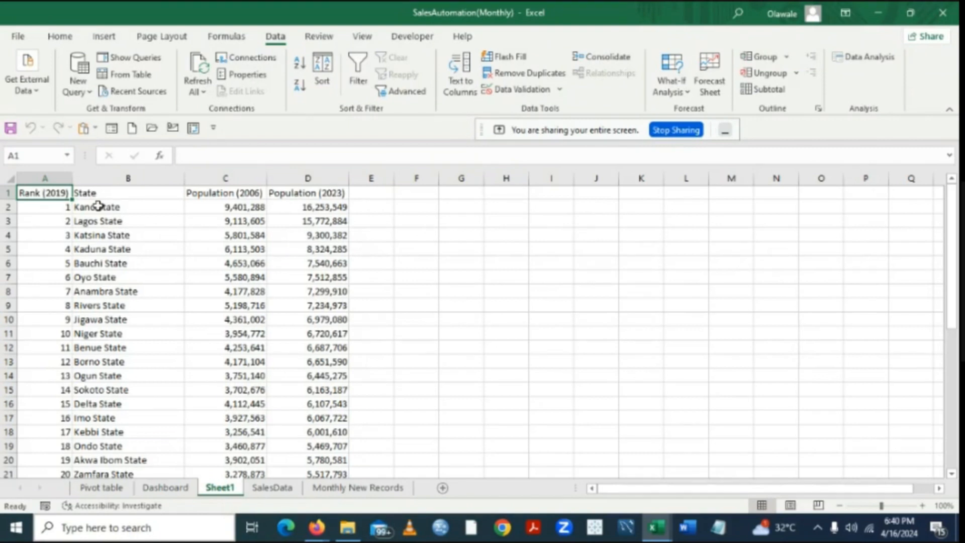
Create a PivotTable from the imported population data, Sheet1 range A1:D39, on a new worksheet.
click(106, 39)
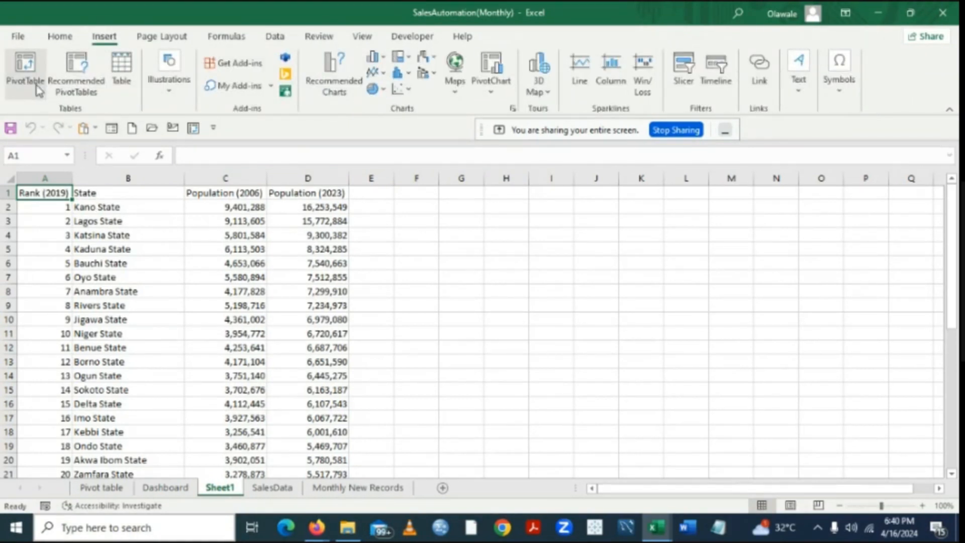
click(39, 85)
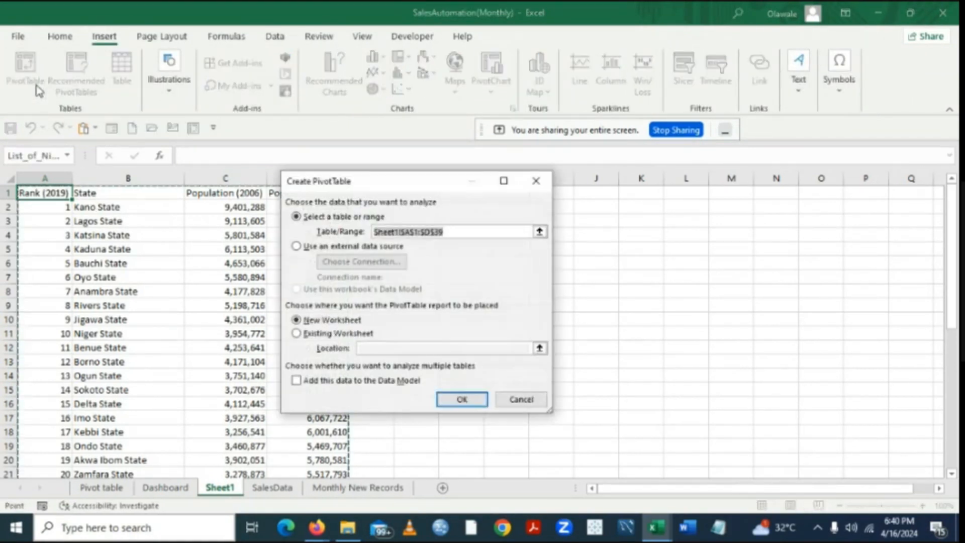
click(461, 401)
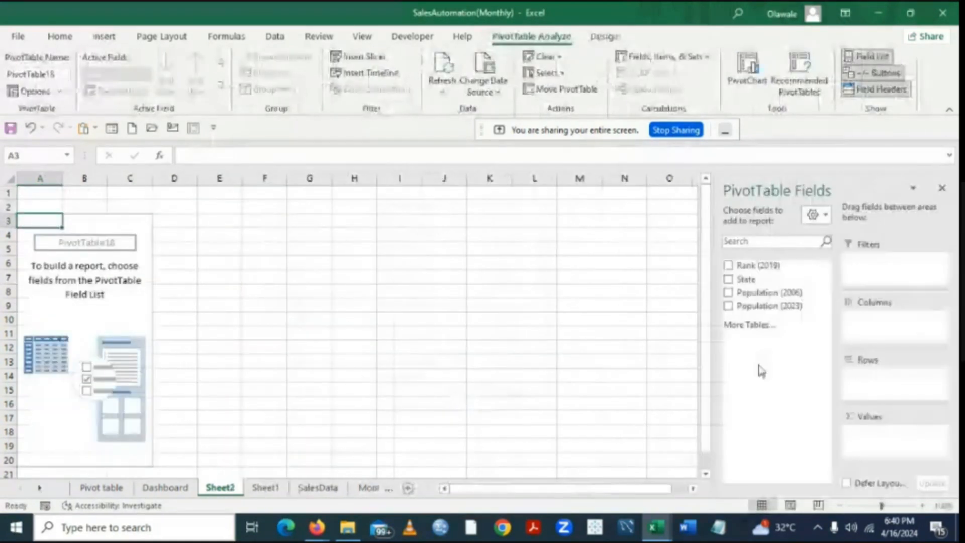
Add State as rows, Population (2006) and Population (2023) as summed values, and Rank (2019) as the report filter of the PivotTable.
click(729, 280)
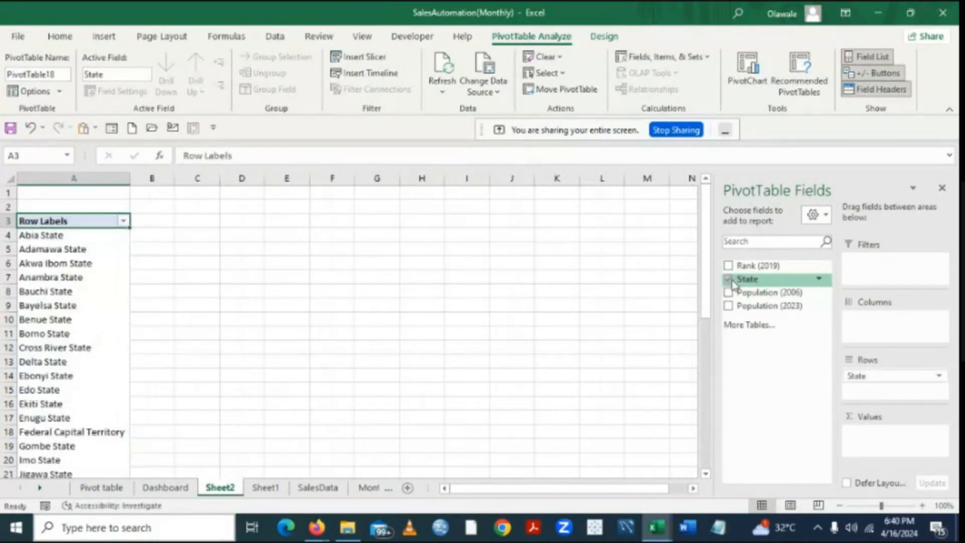
click(730, 293)
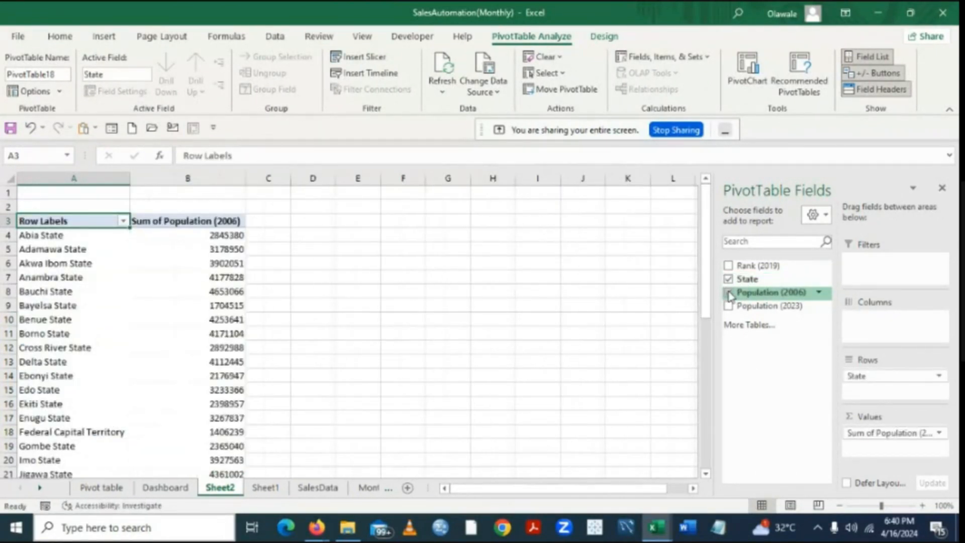
click(730, 306)
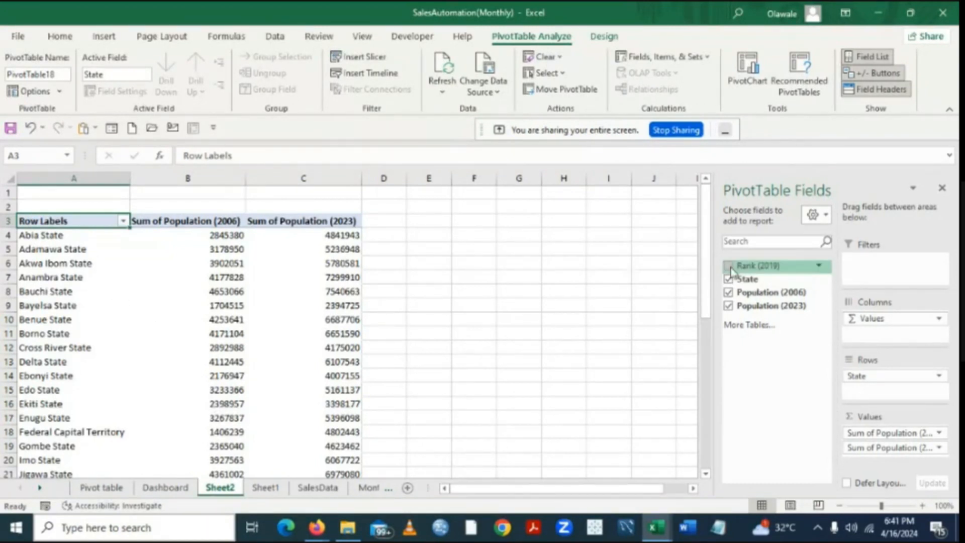
drag(728, 271, 880, 266)
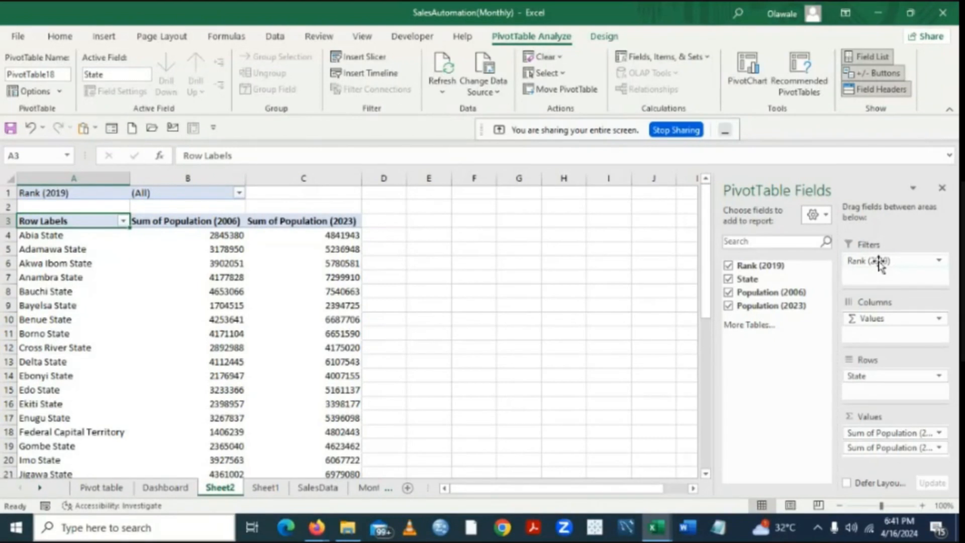
Filter the population PivotTable to show only Rank (2019) 1.
click(239, 194)
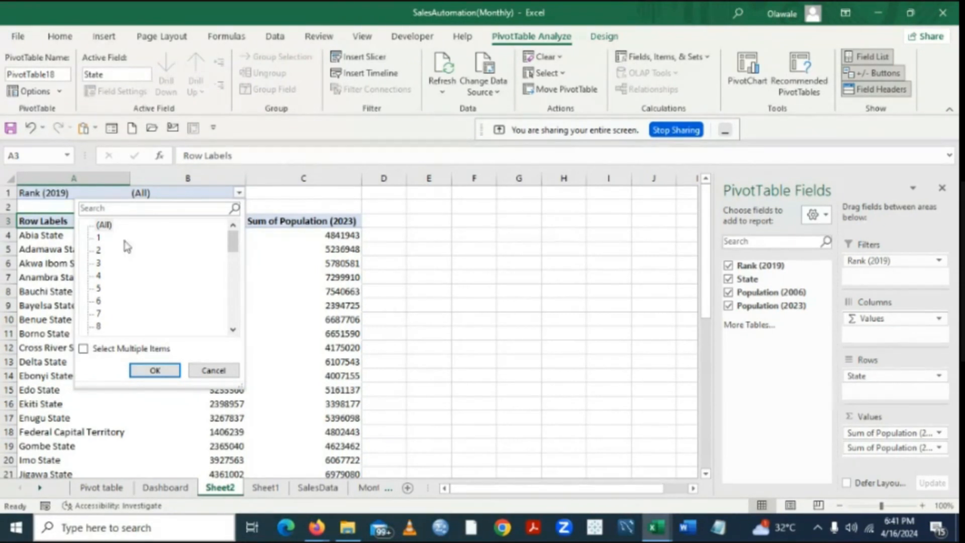
click(99, 238)
click(169, 370)
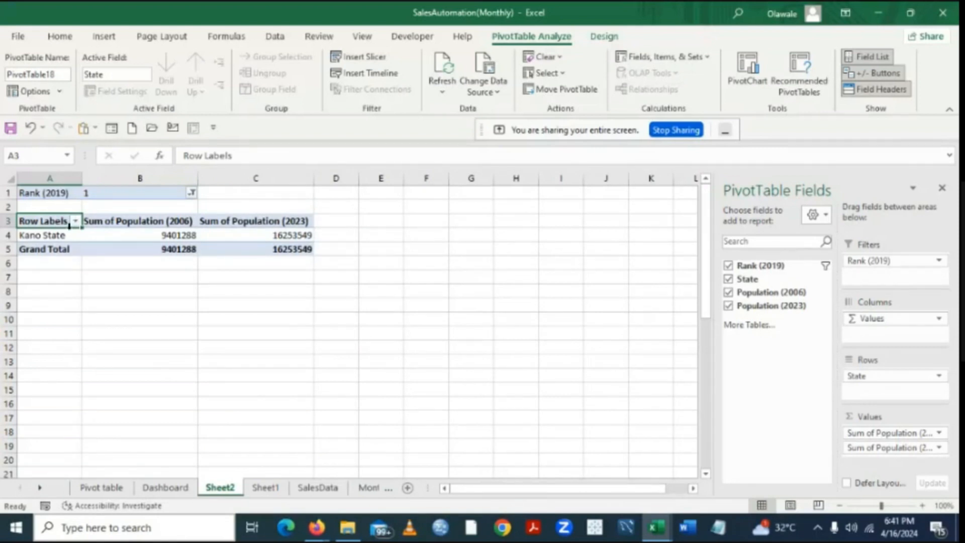
Review the filtered population PivotTable and its source data on Sheet1, along with the Pivot table and Dashboard sheets.
mouse_move(96, 239)
mouse_move(173, 246)
mouse_move(300, 237)
click(262, 489)
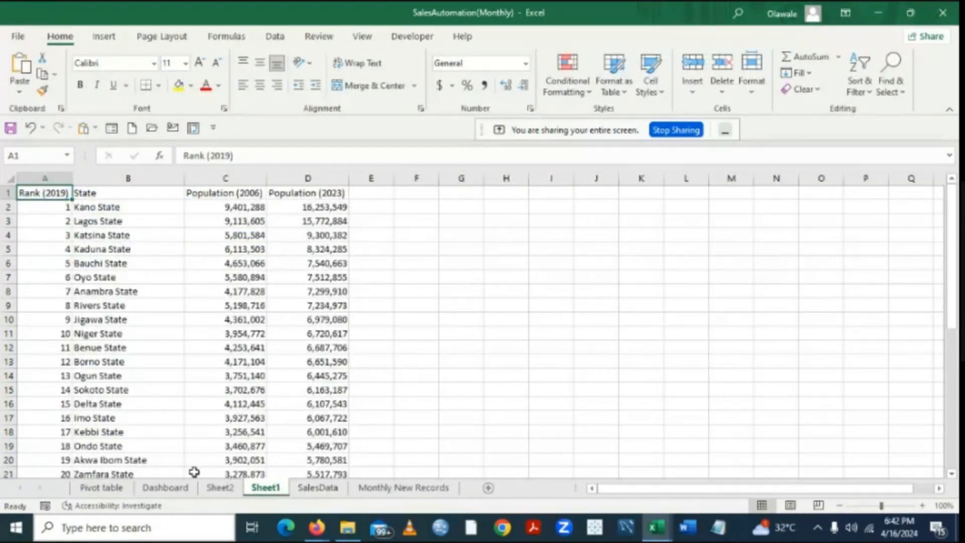
click(220, 489)
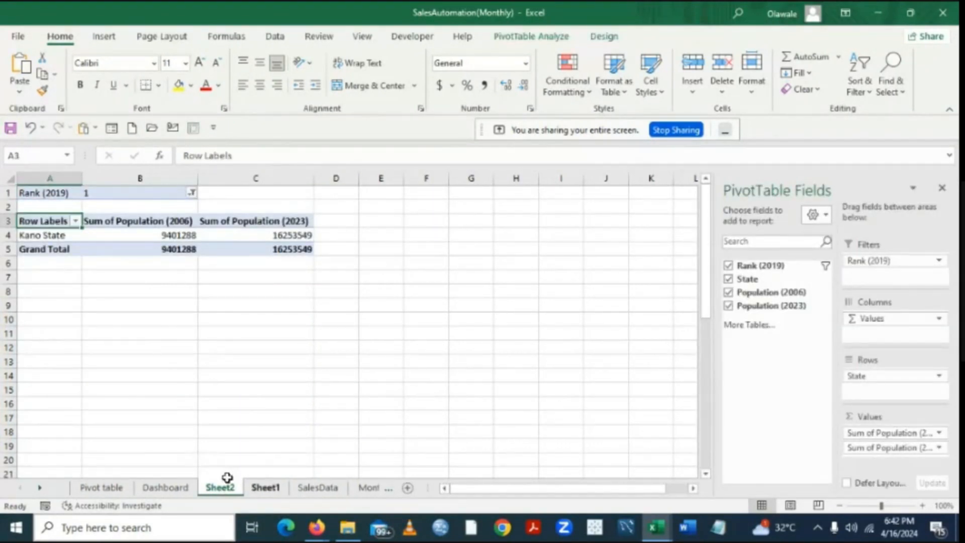
click(105, 487)
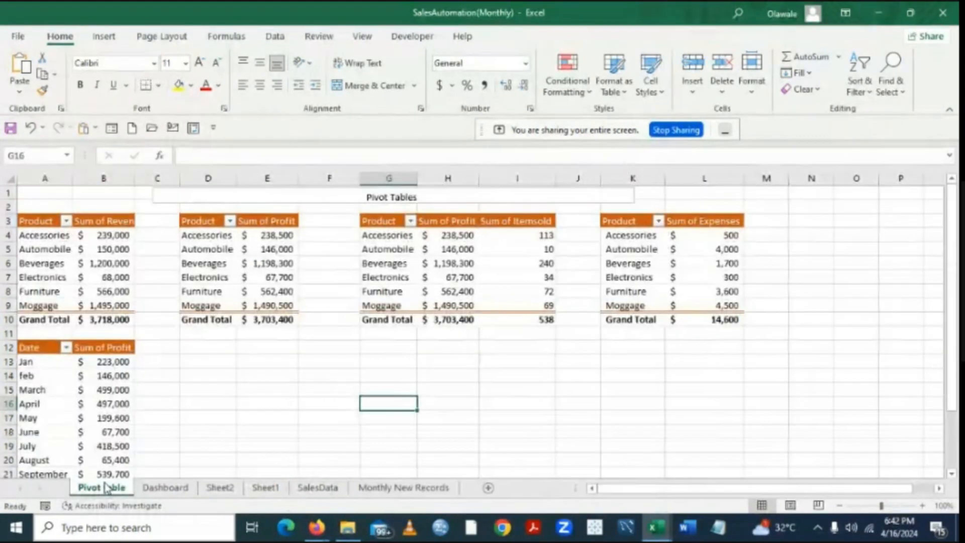
click(171, 488)
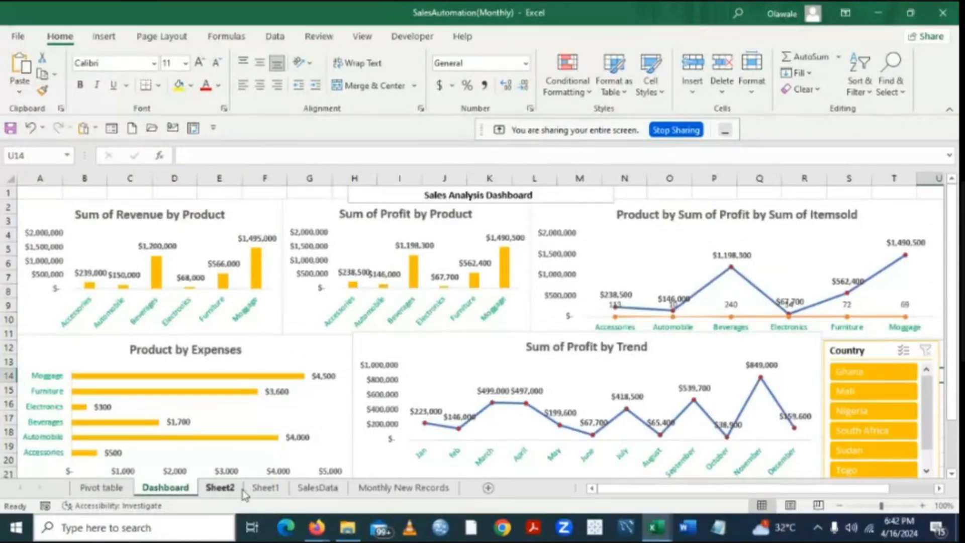